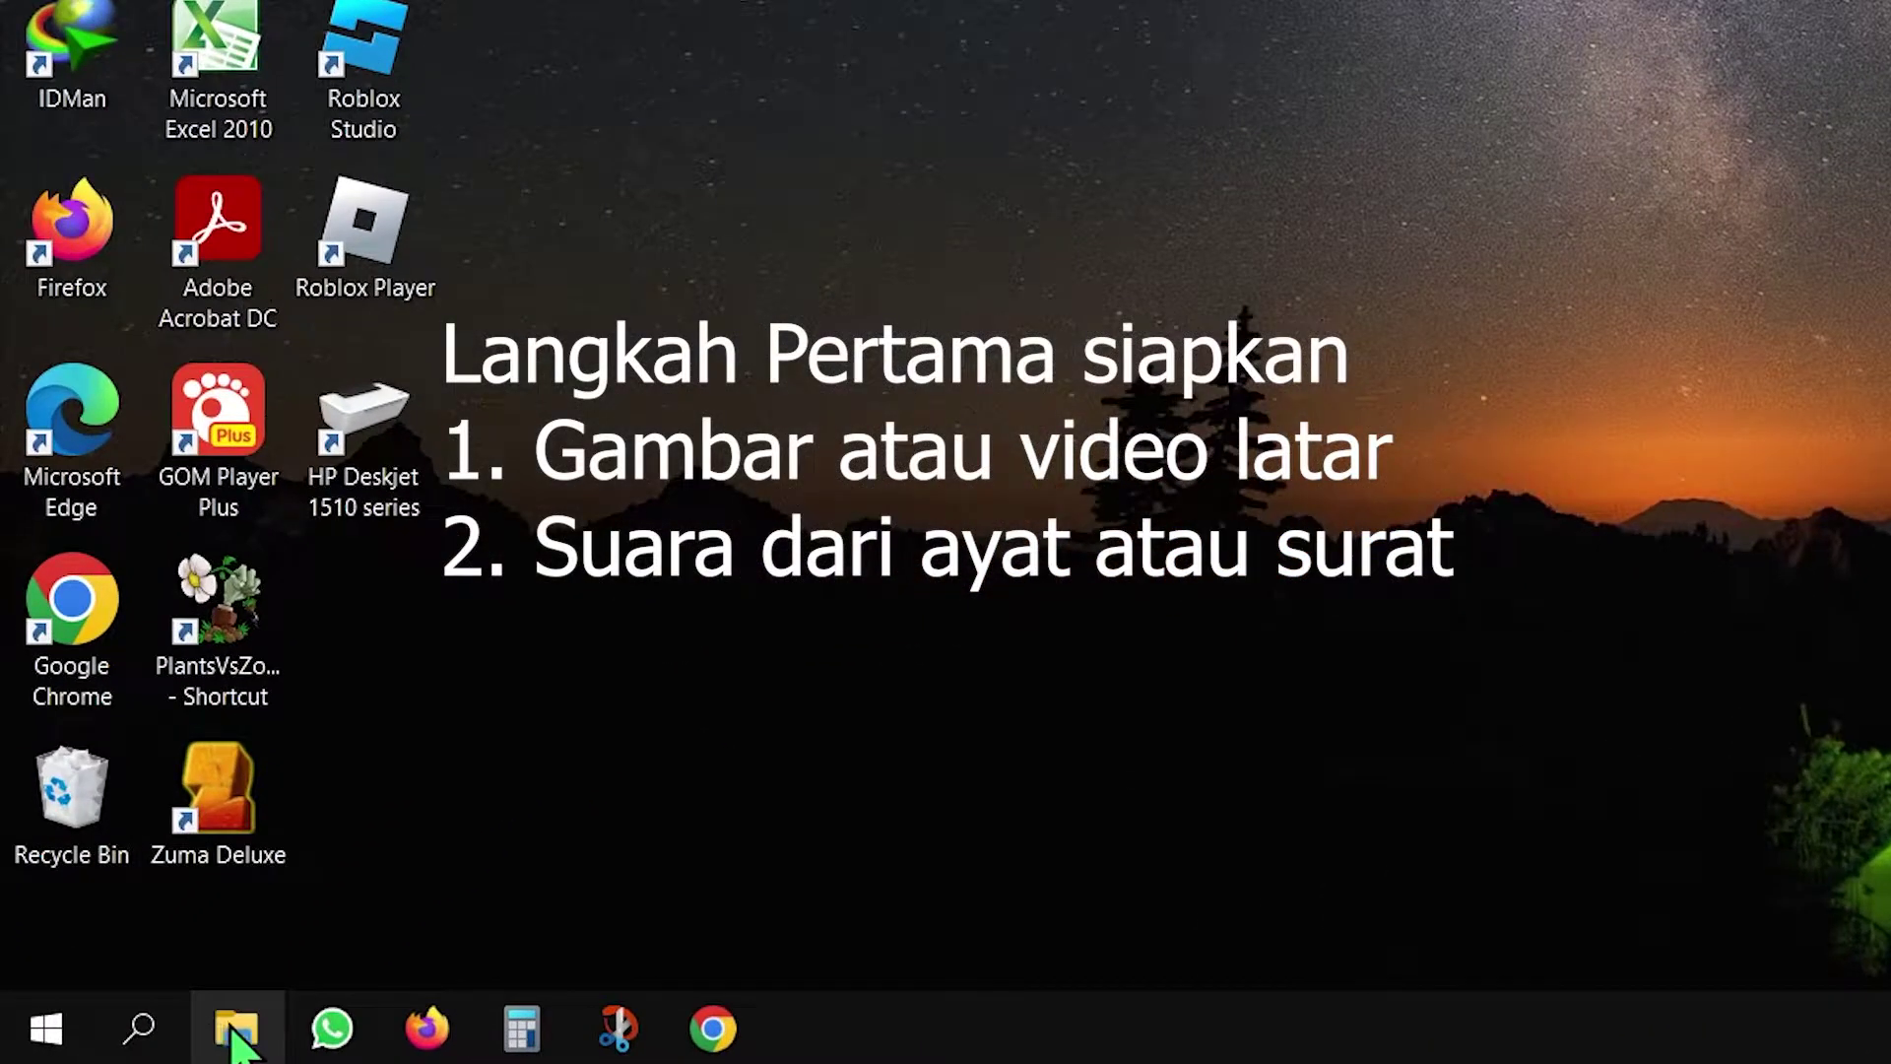
Browse to New folder on drive D: holding the Beautiful Sunset video and Al-Ikhlas audio
click(218, 1033)
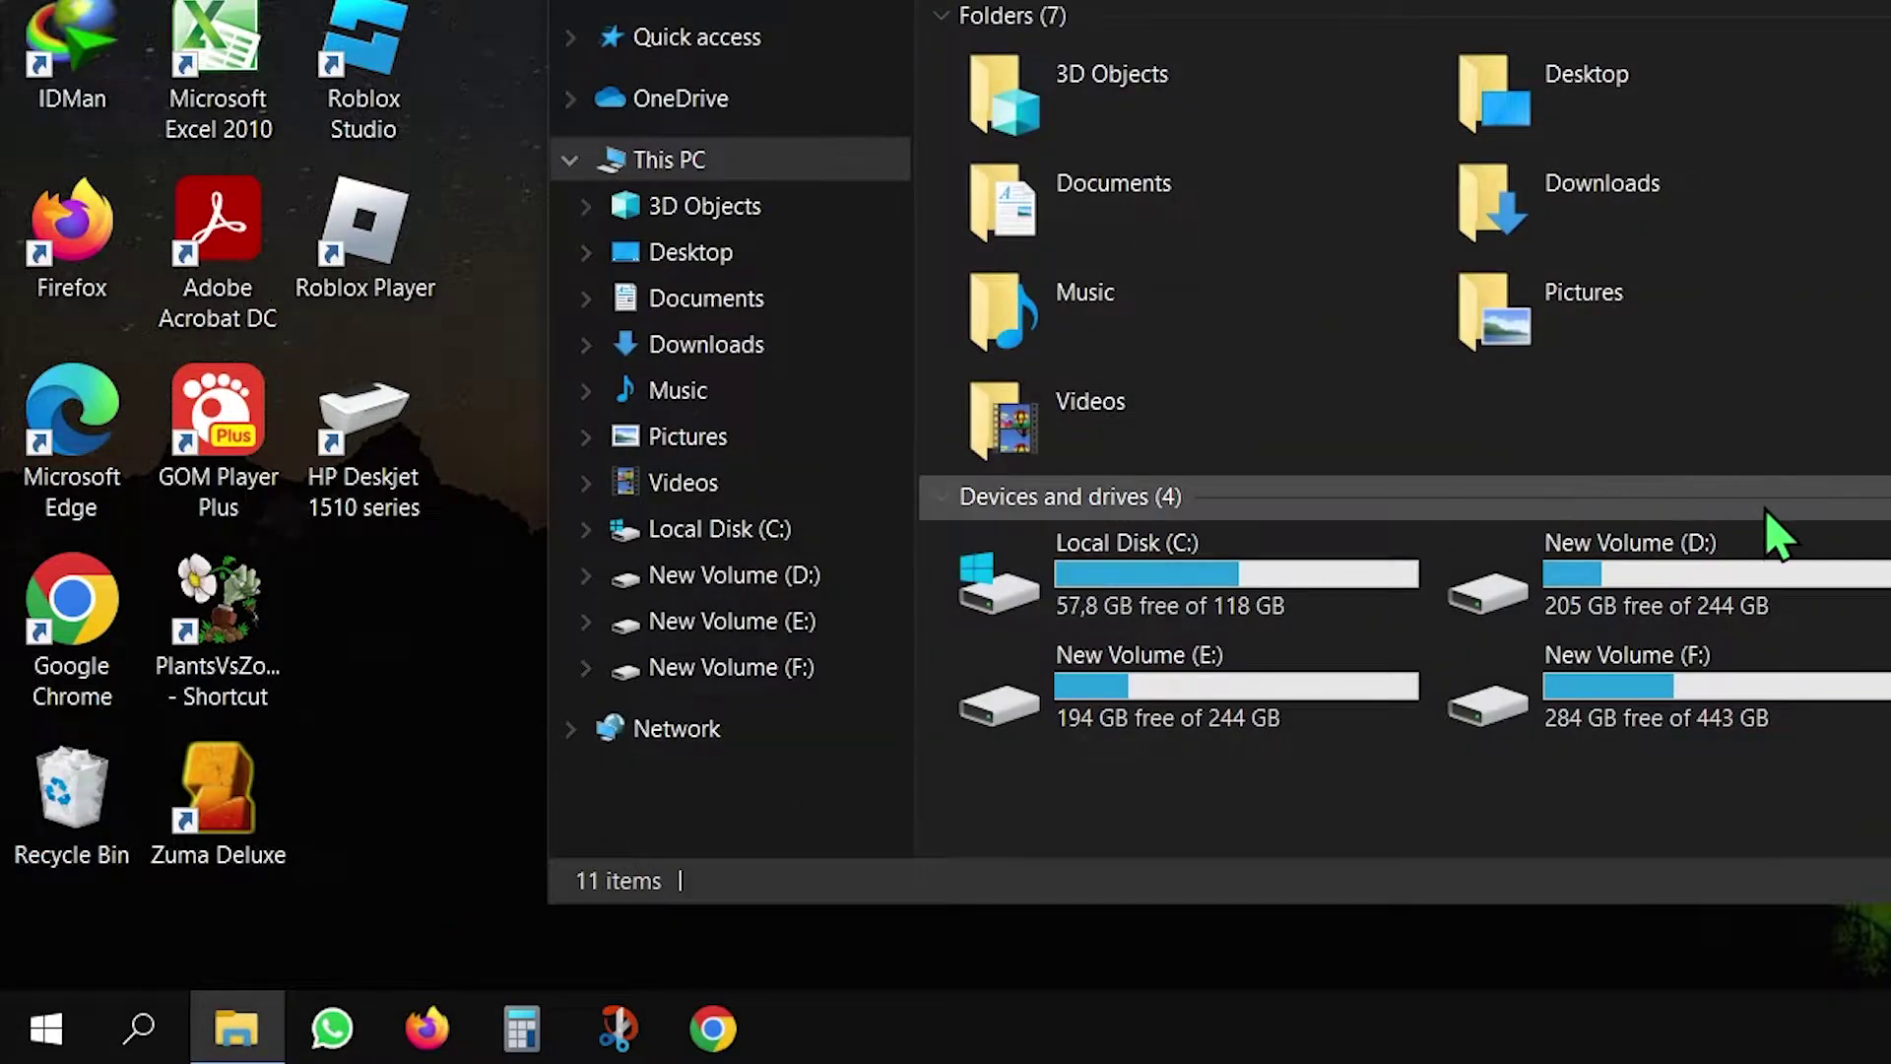
double_click(1799, 576)
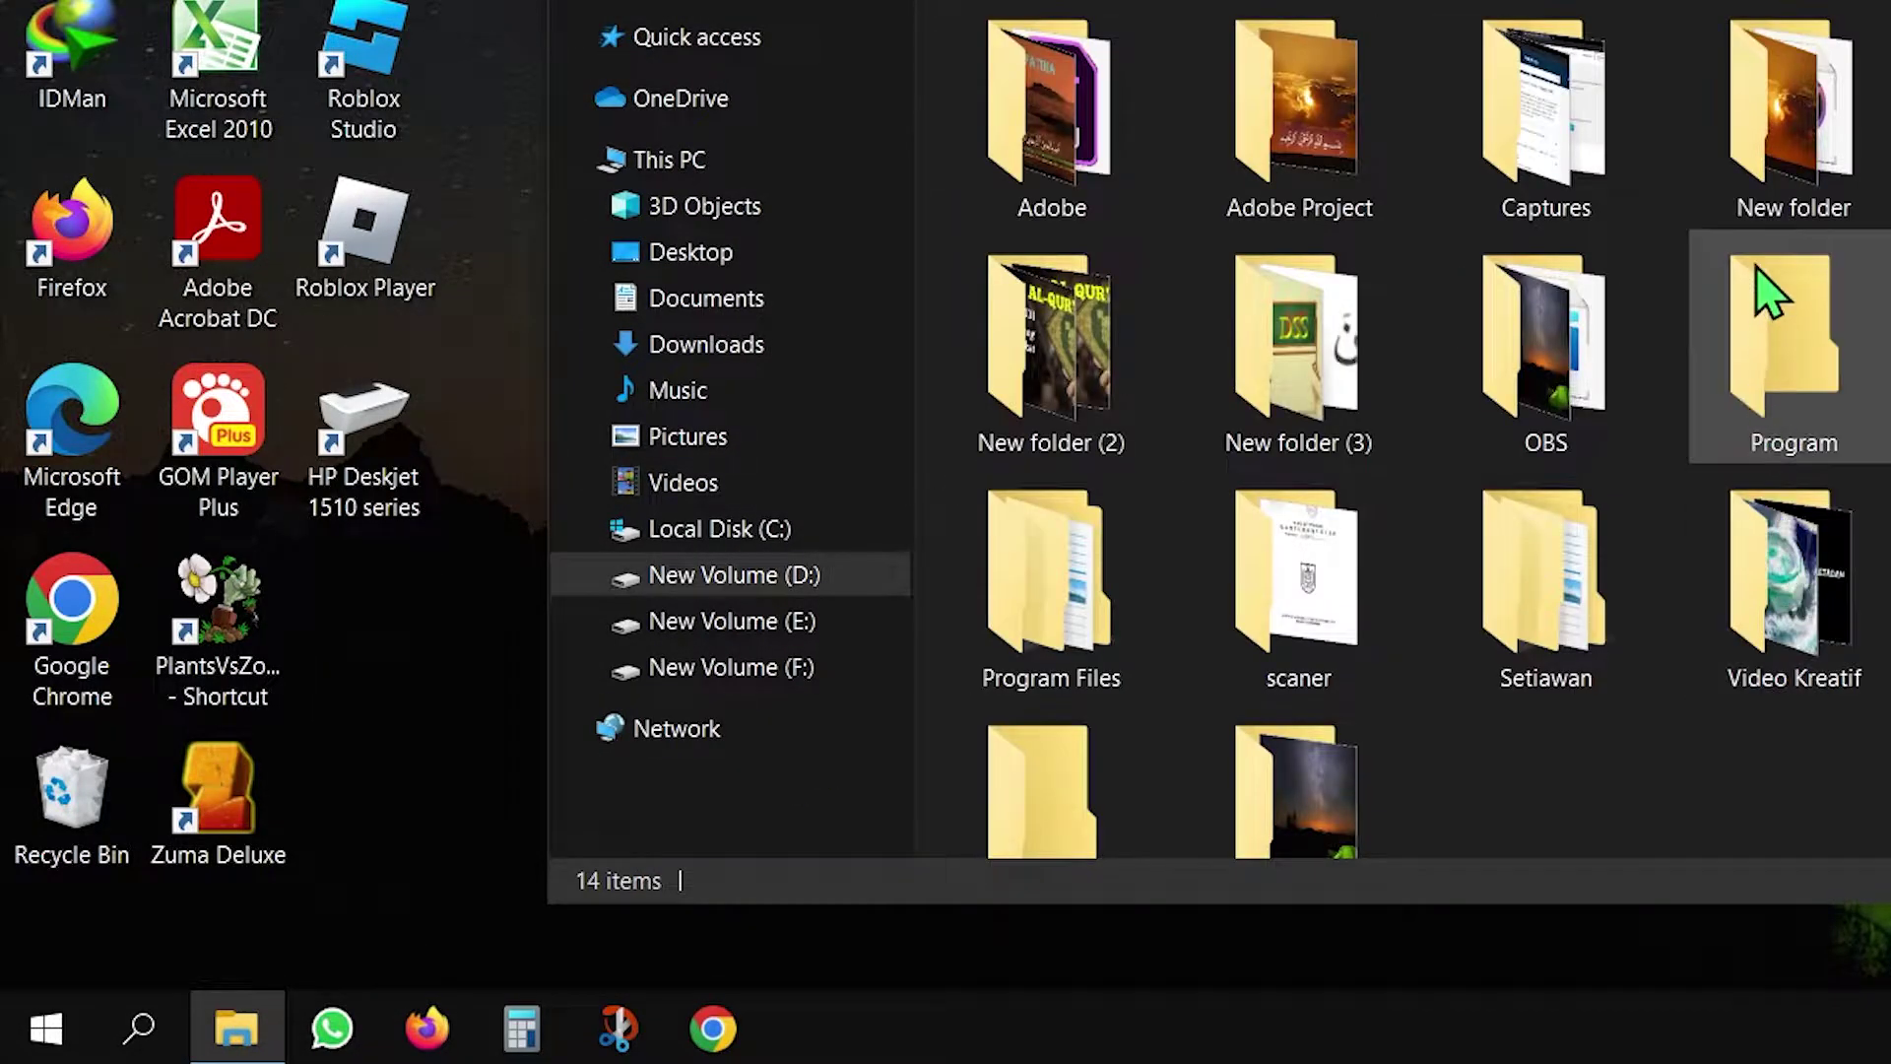
double_click(1791, 134)
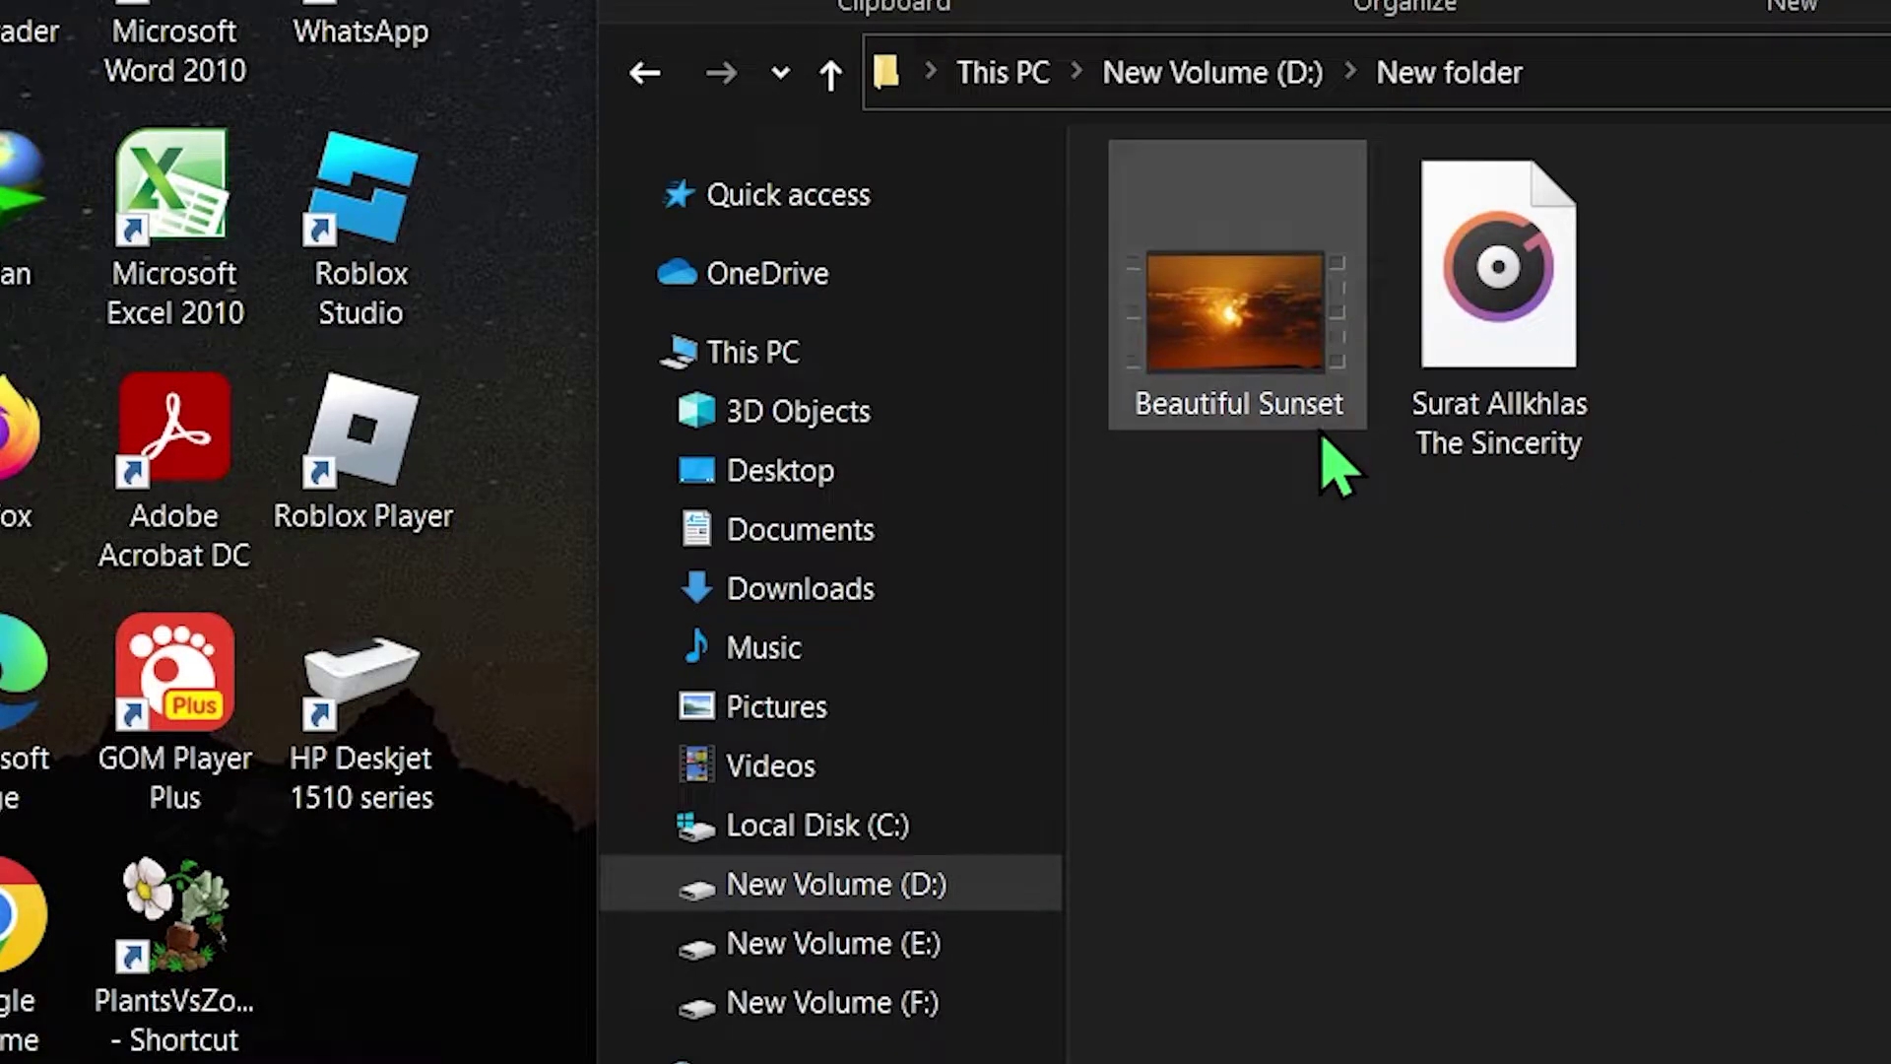
mouse_move(1270, 372)
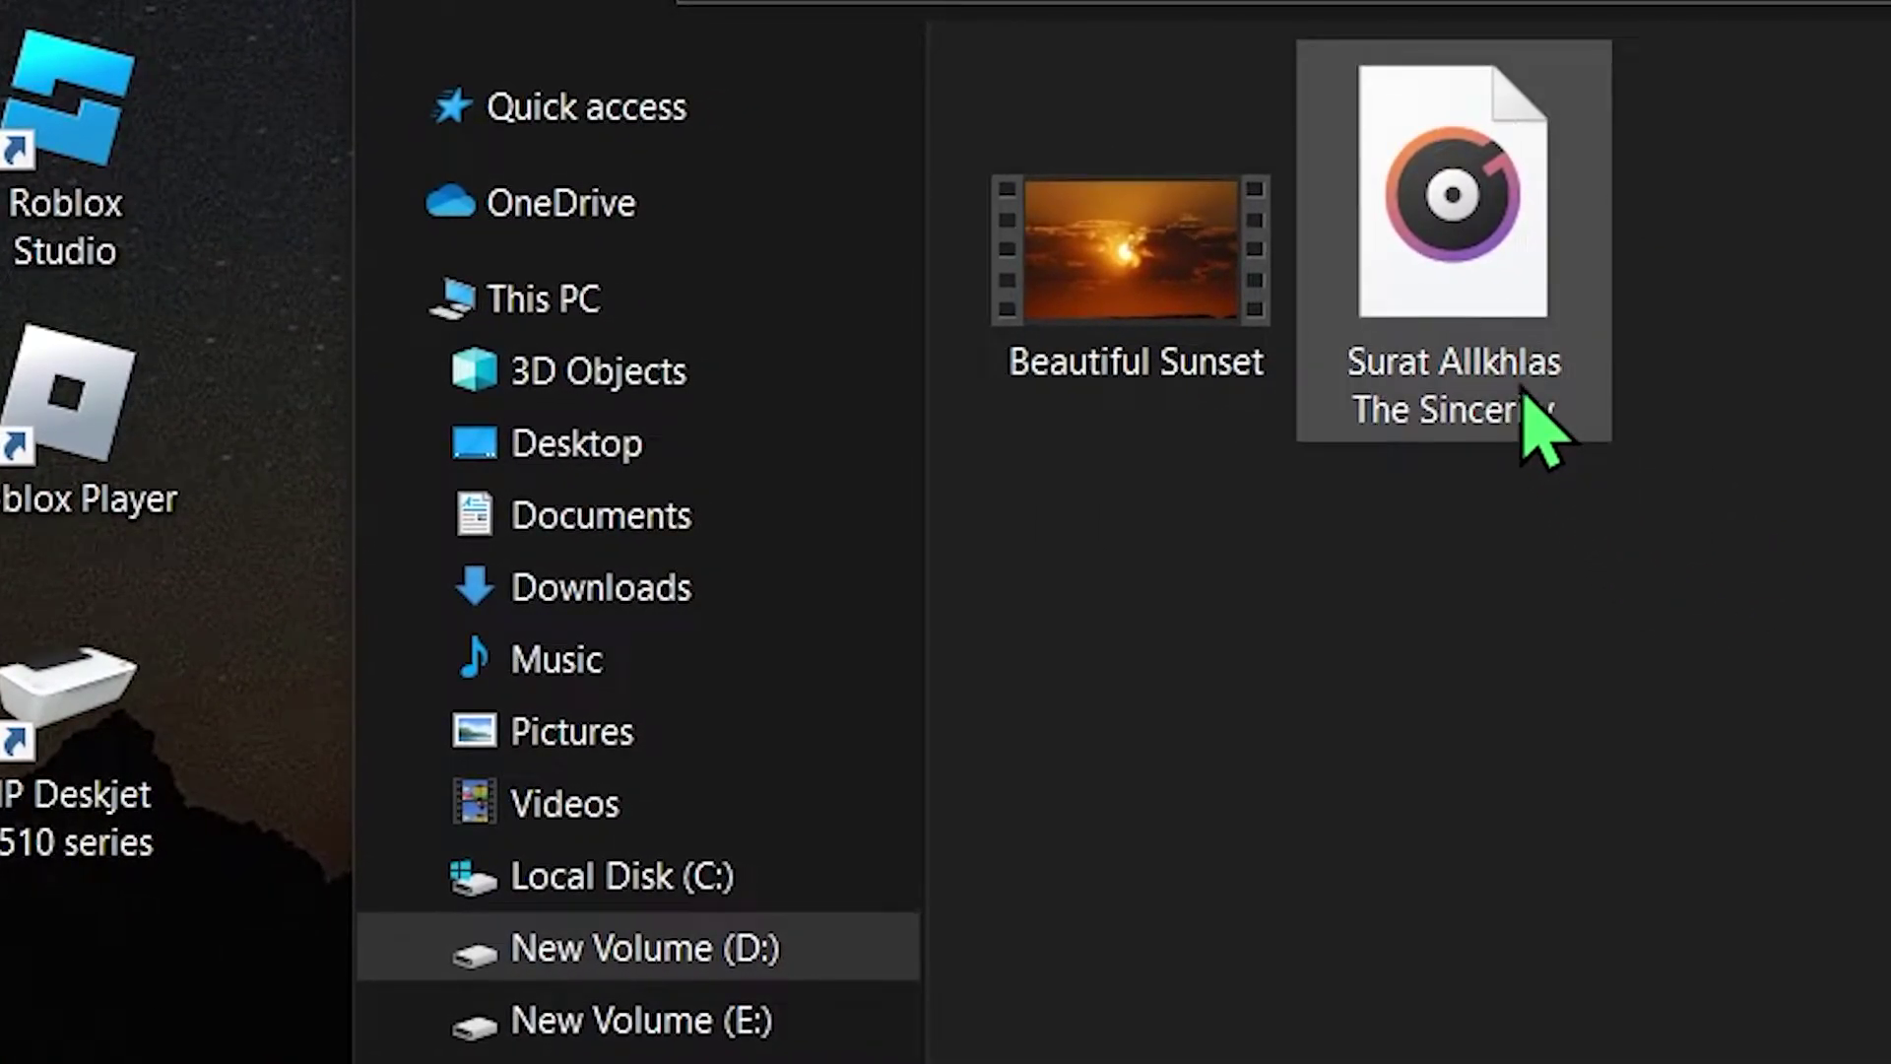
mouse_move(1533, 419)
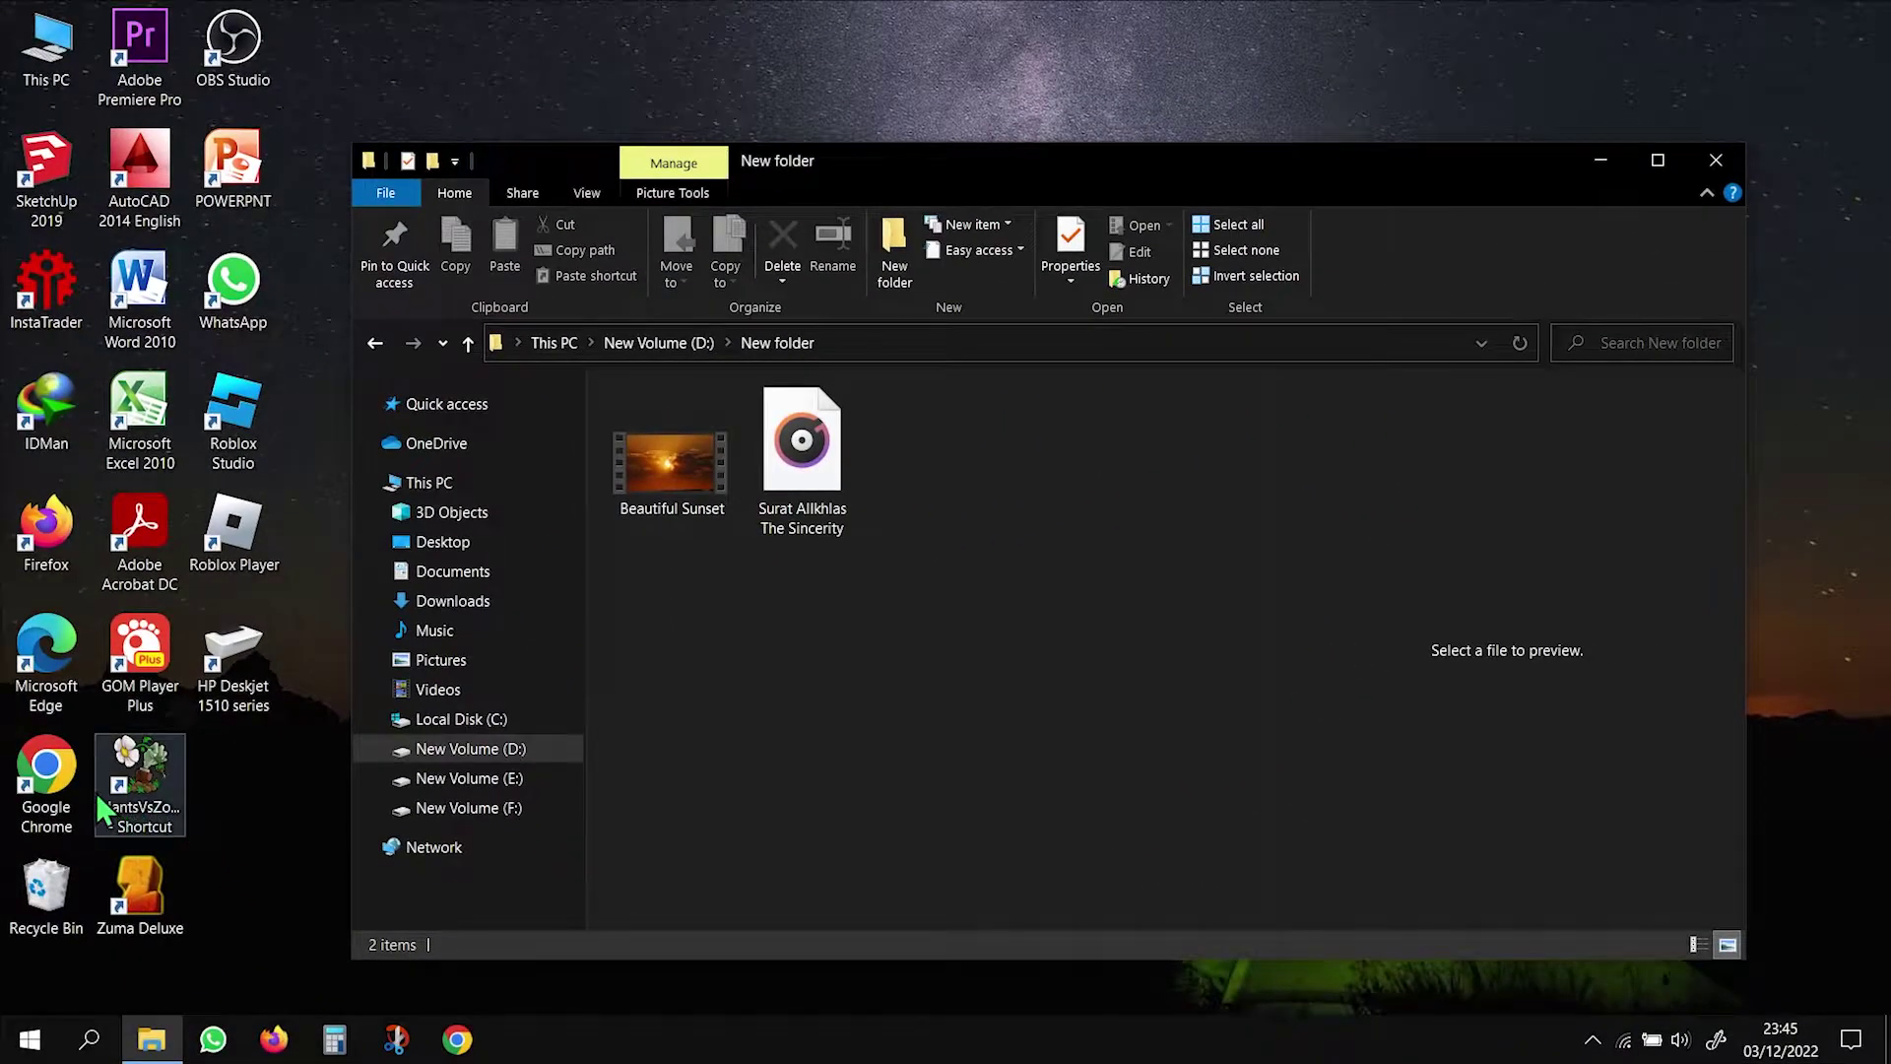
click(459, 1045)
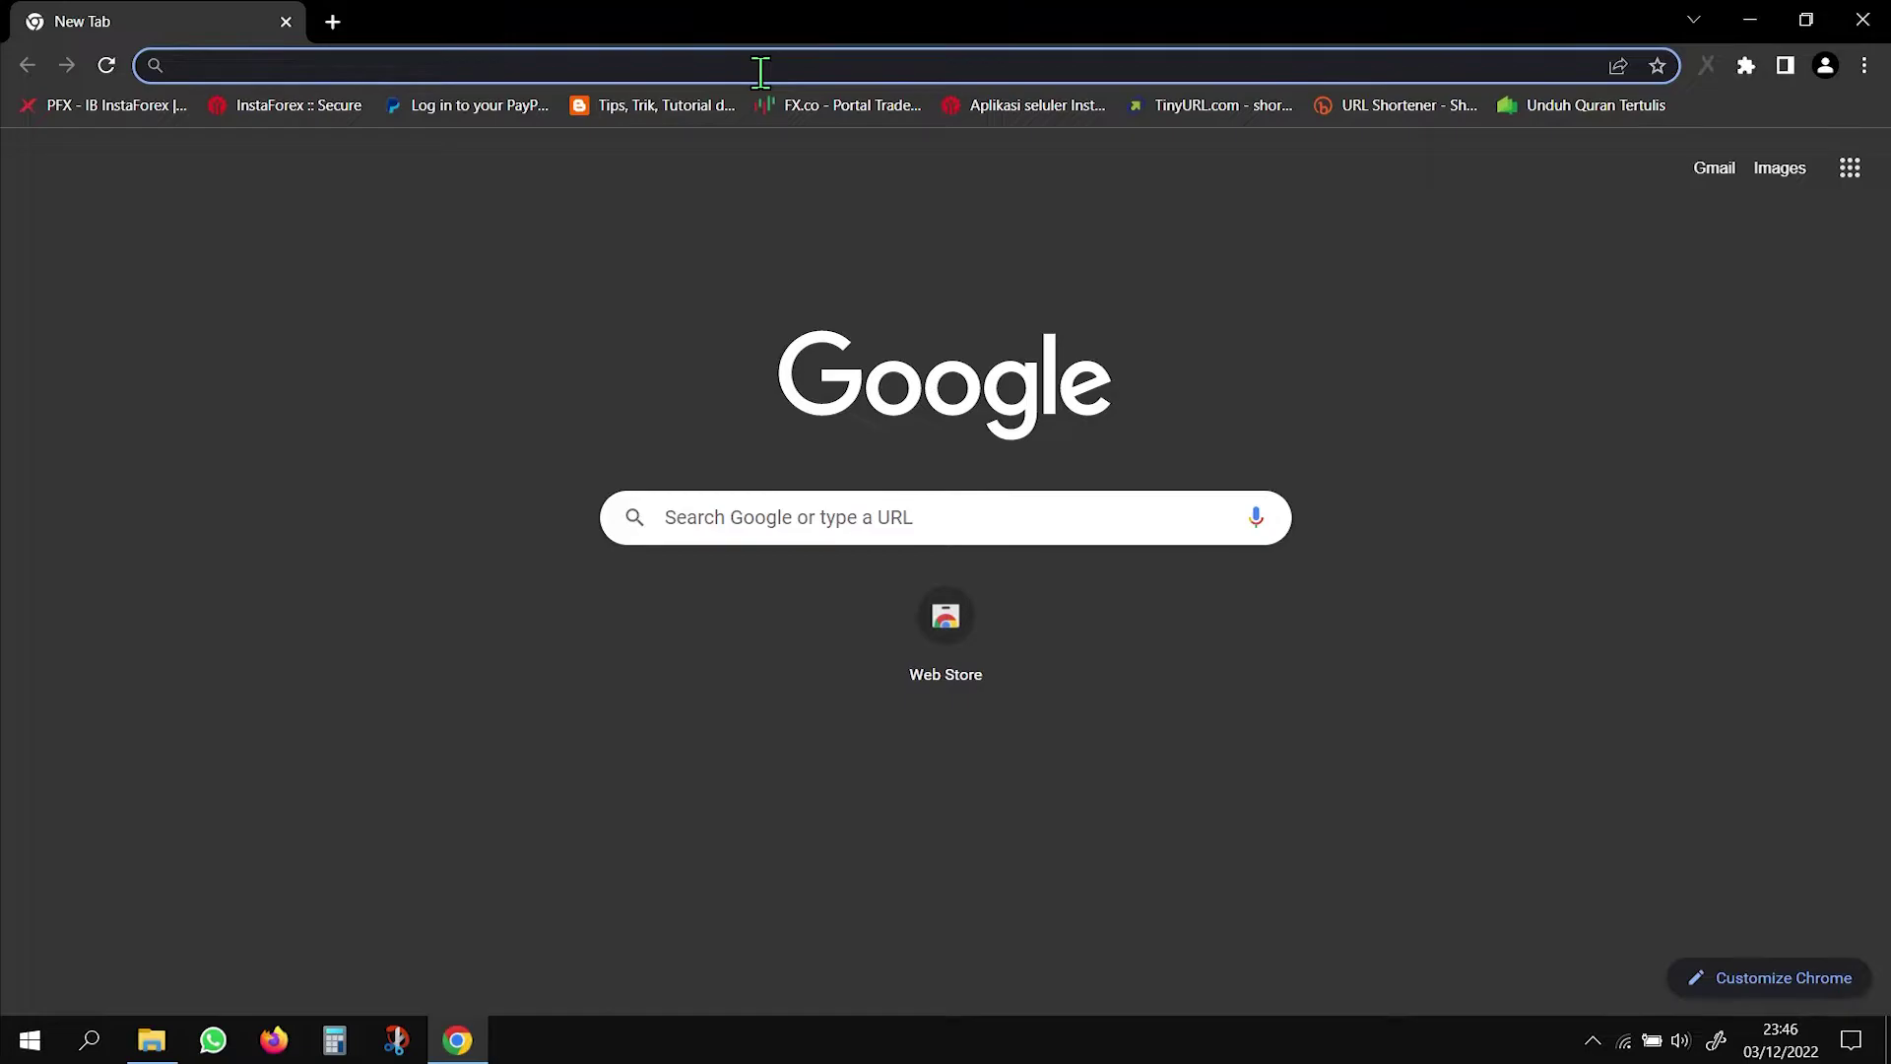
Go to quran.com, open Surah Al-Fatihah, and hide the navigation sidebar
text(q)
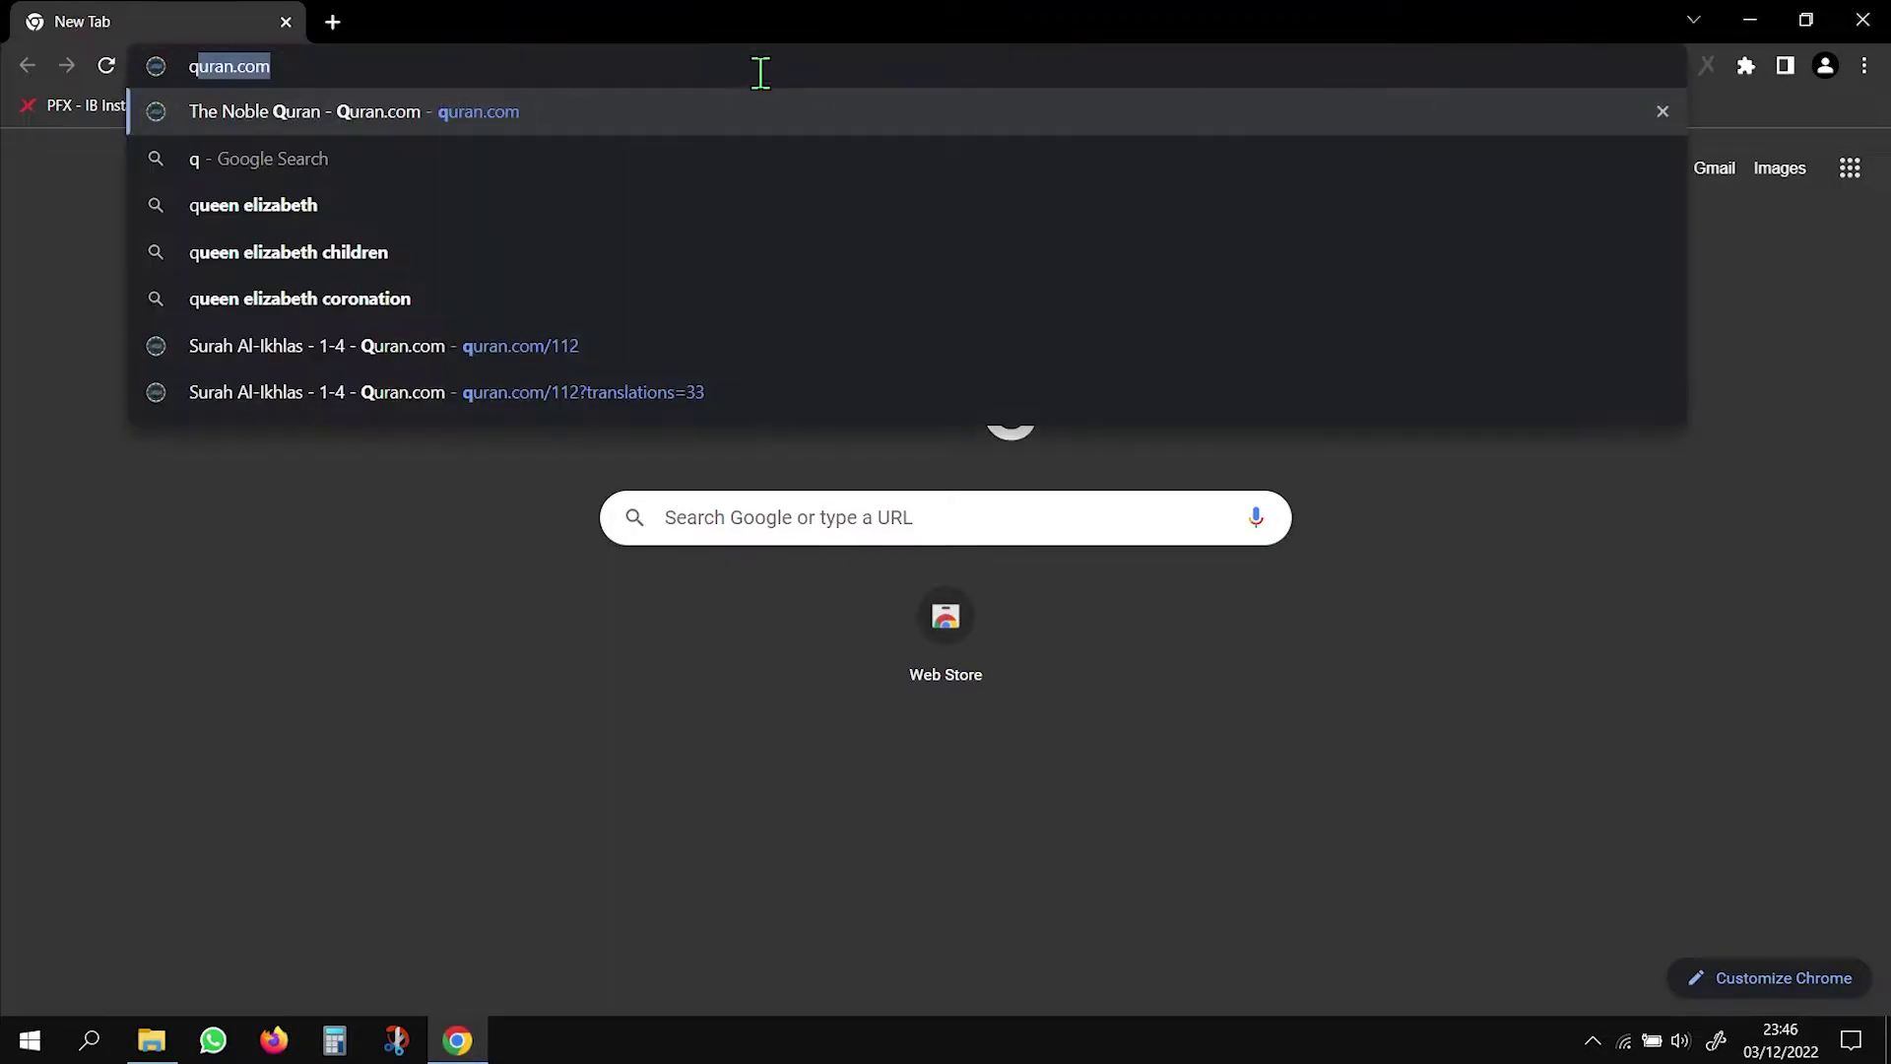
key(Right)
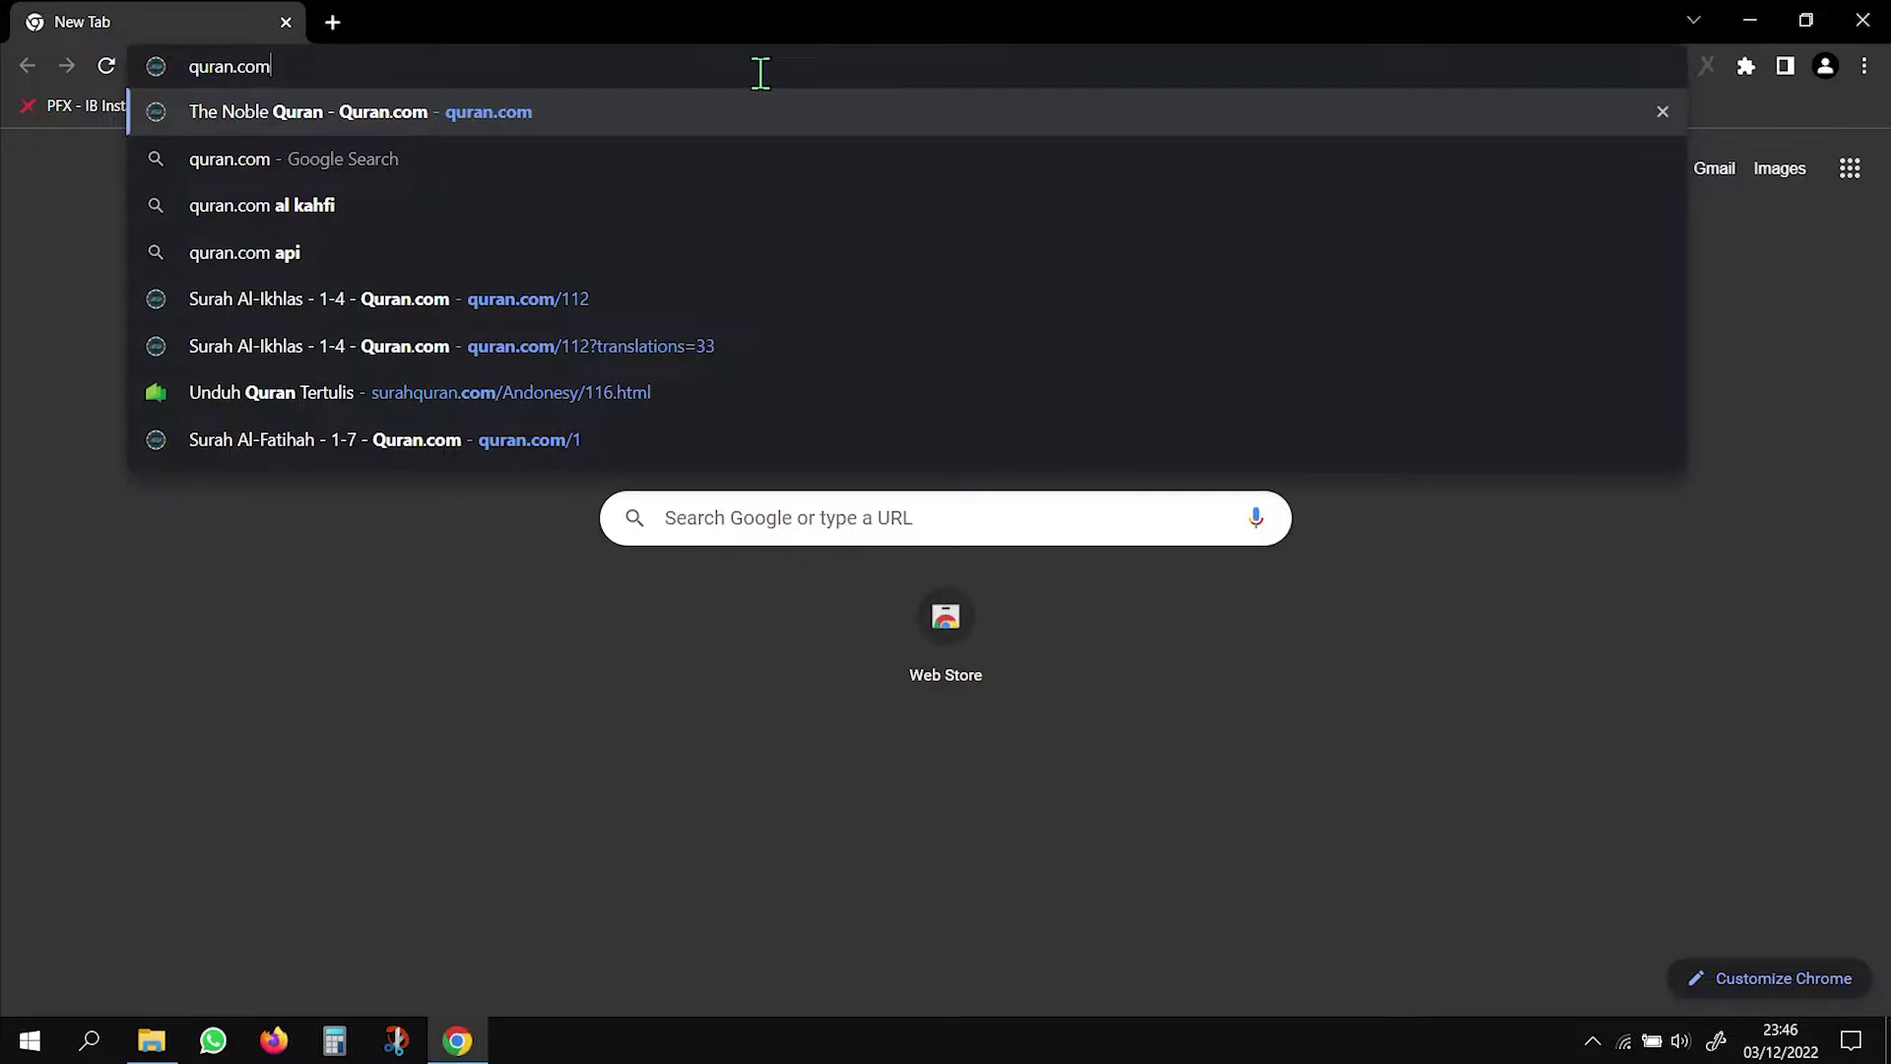
key(Return)
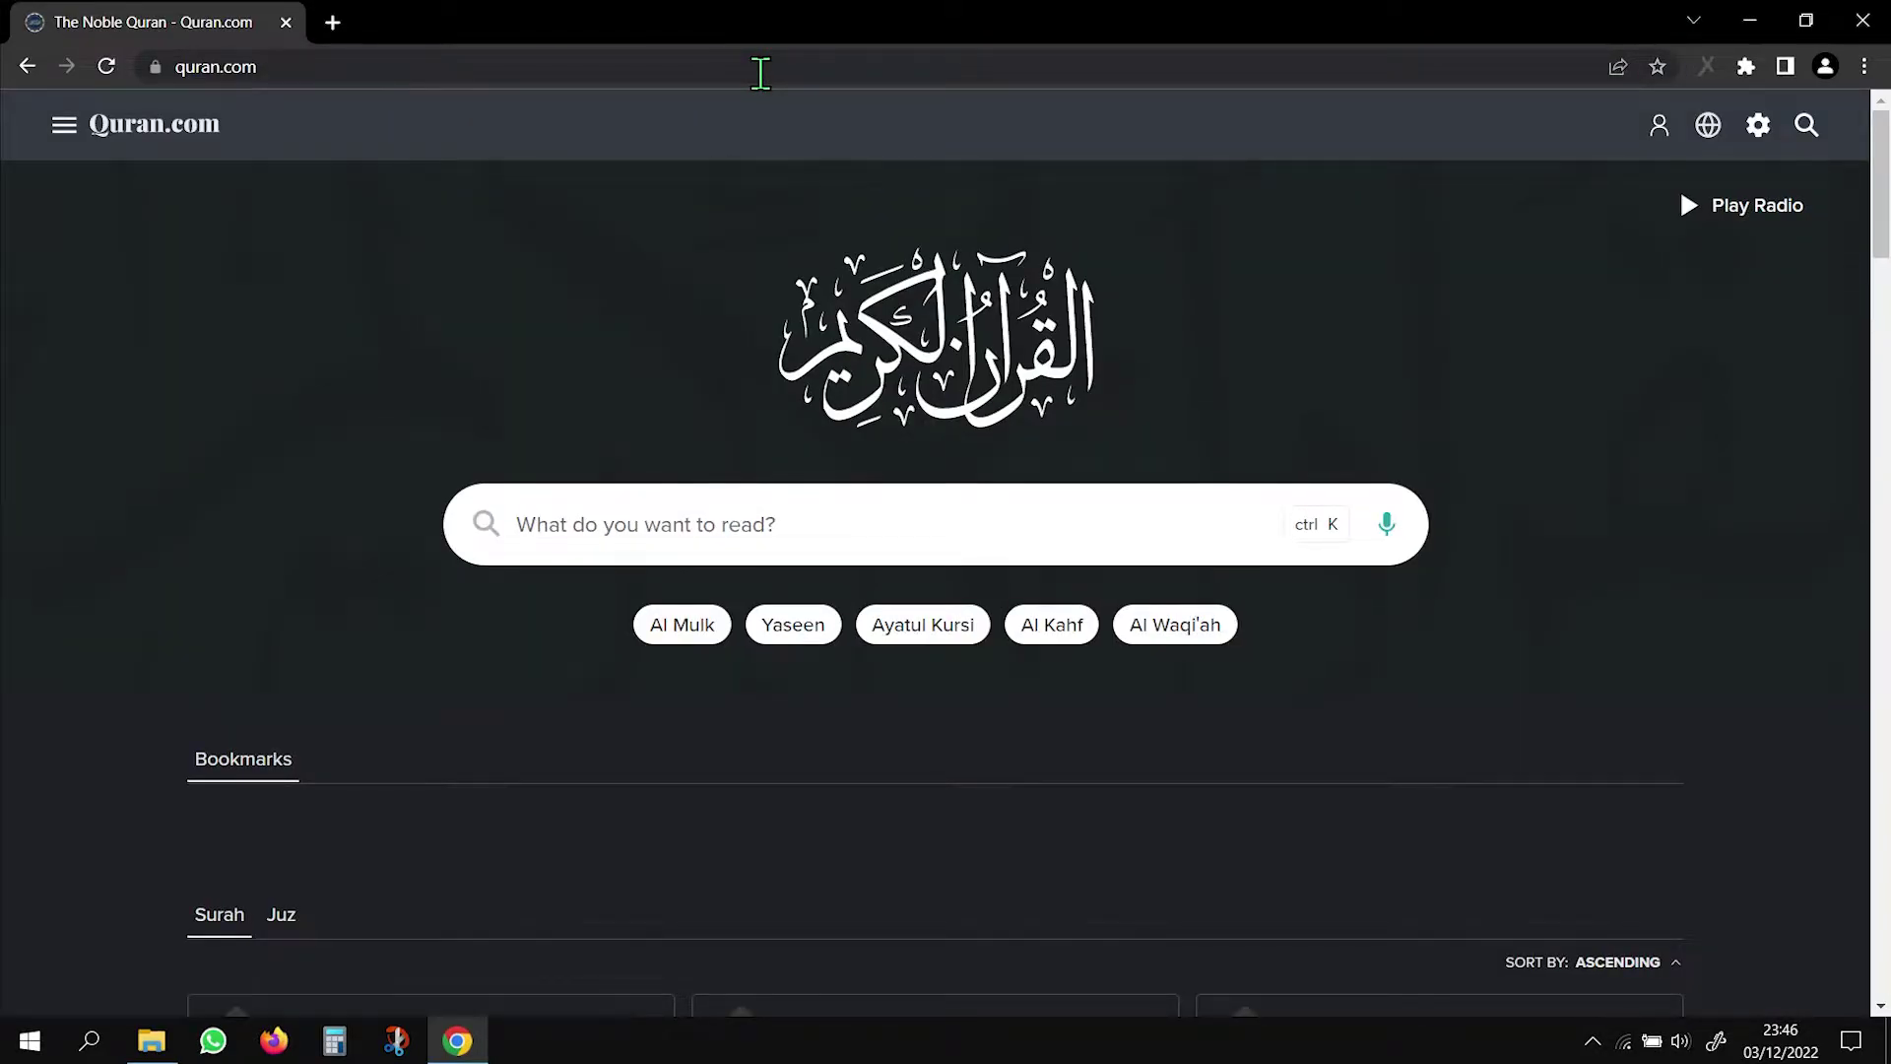
scroll(458, 263, down, 3)
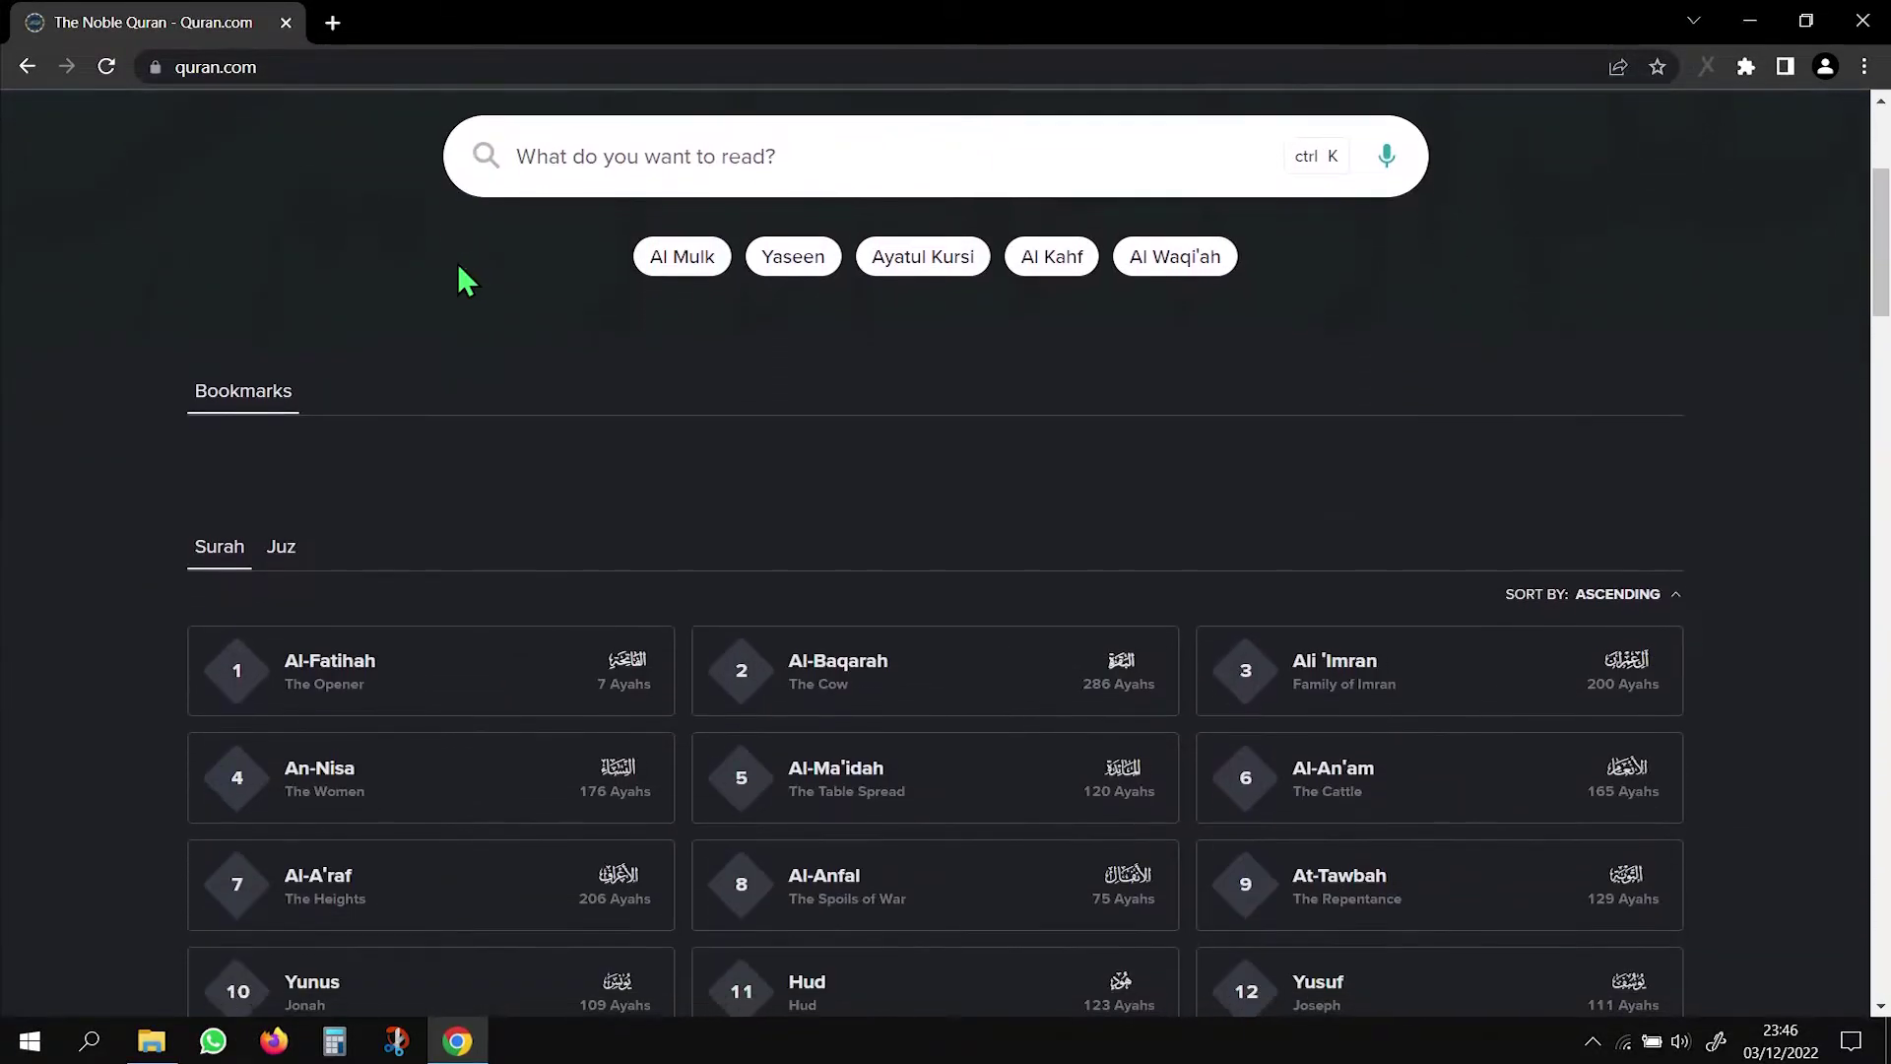
click(381, 680)
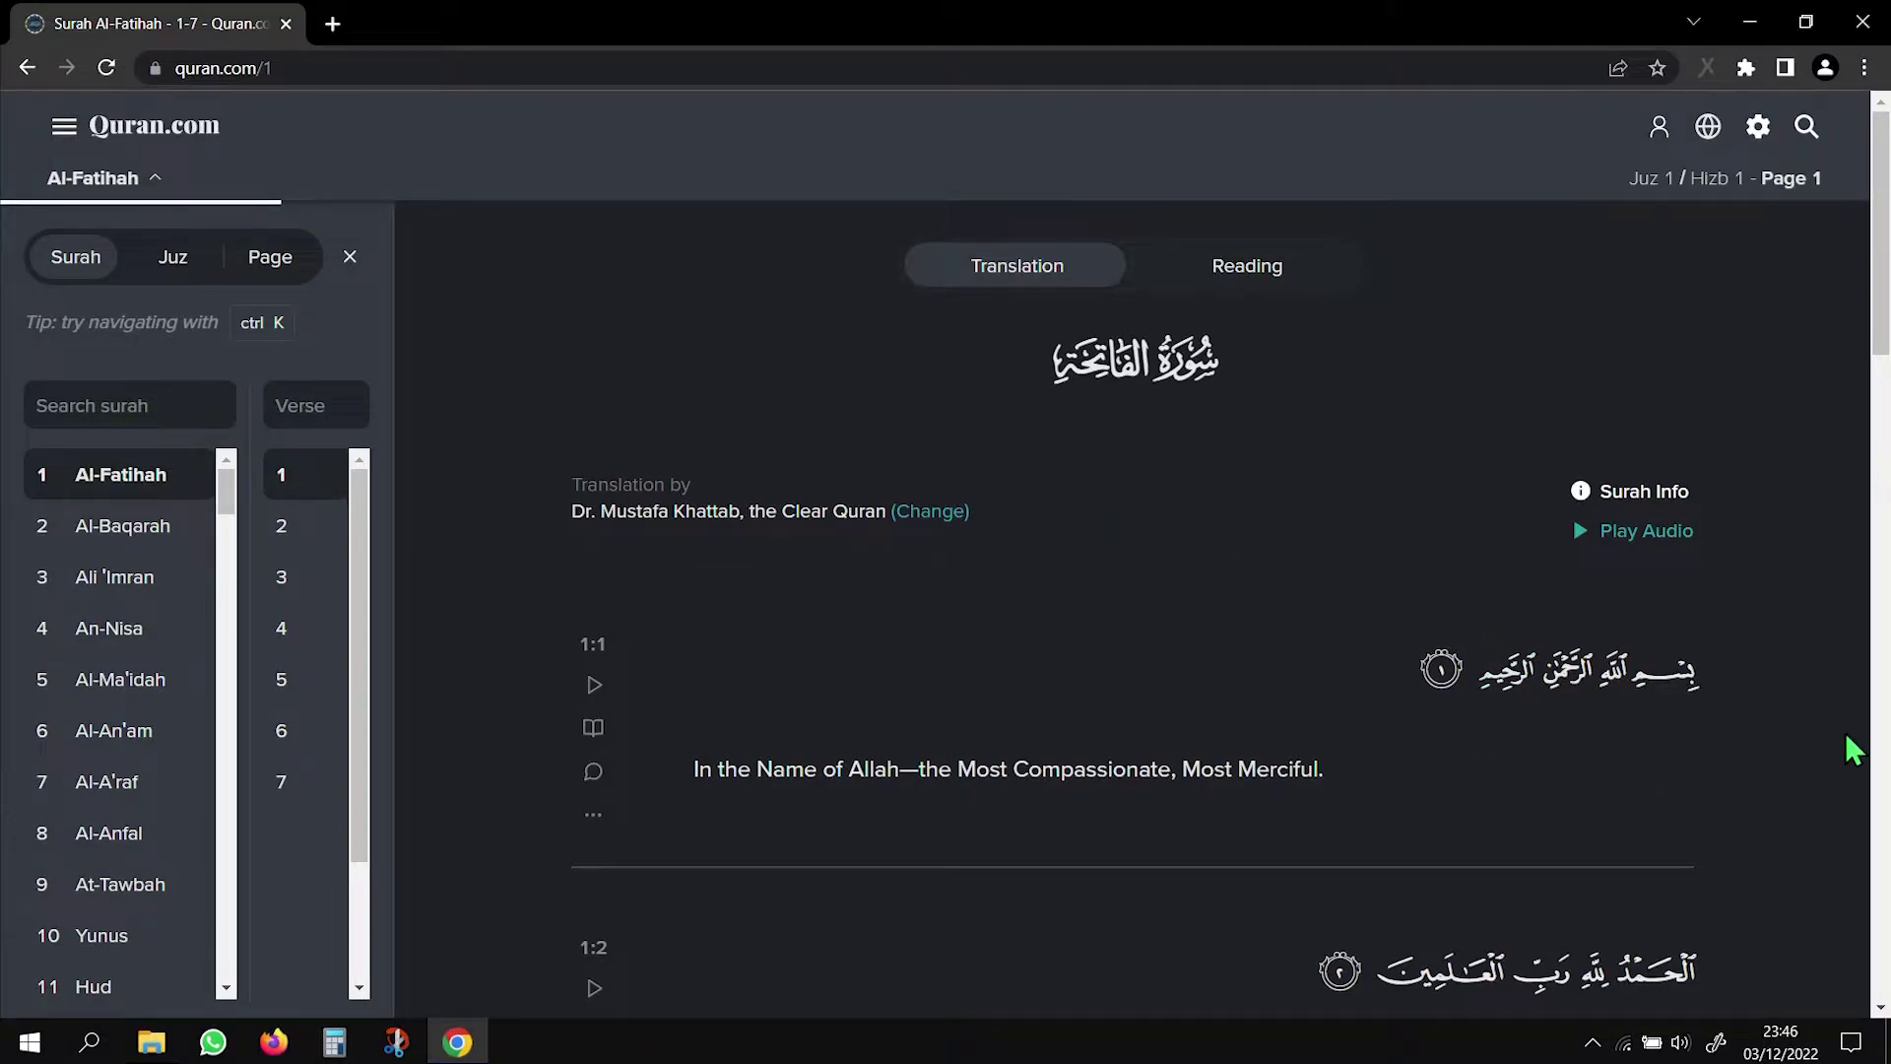
click(350, 258)
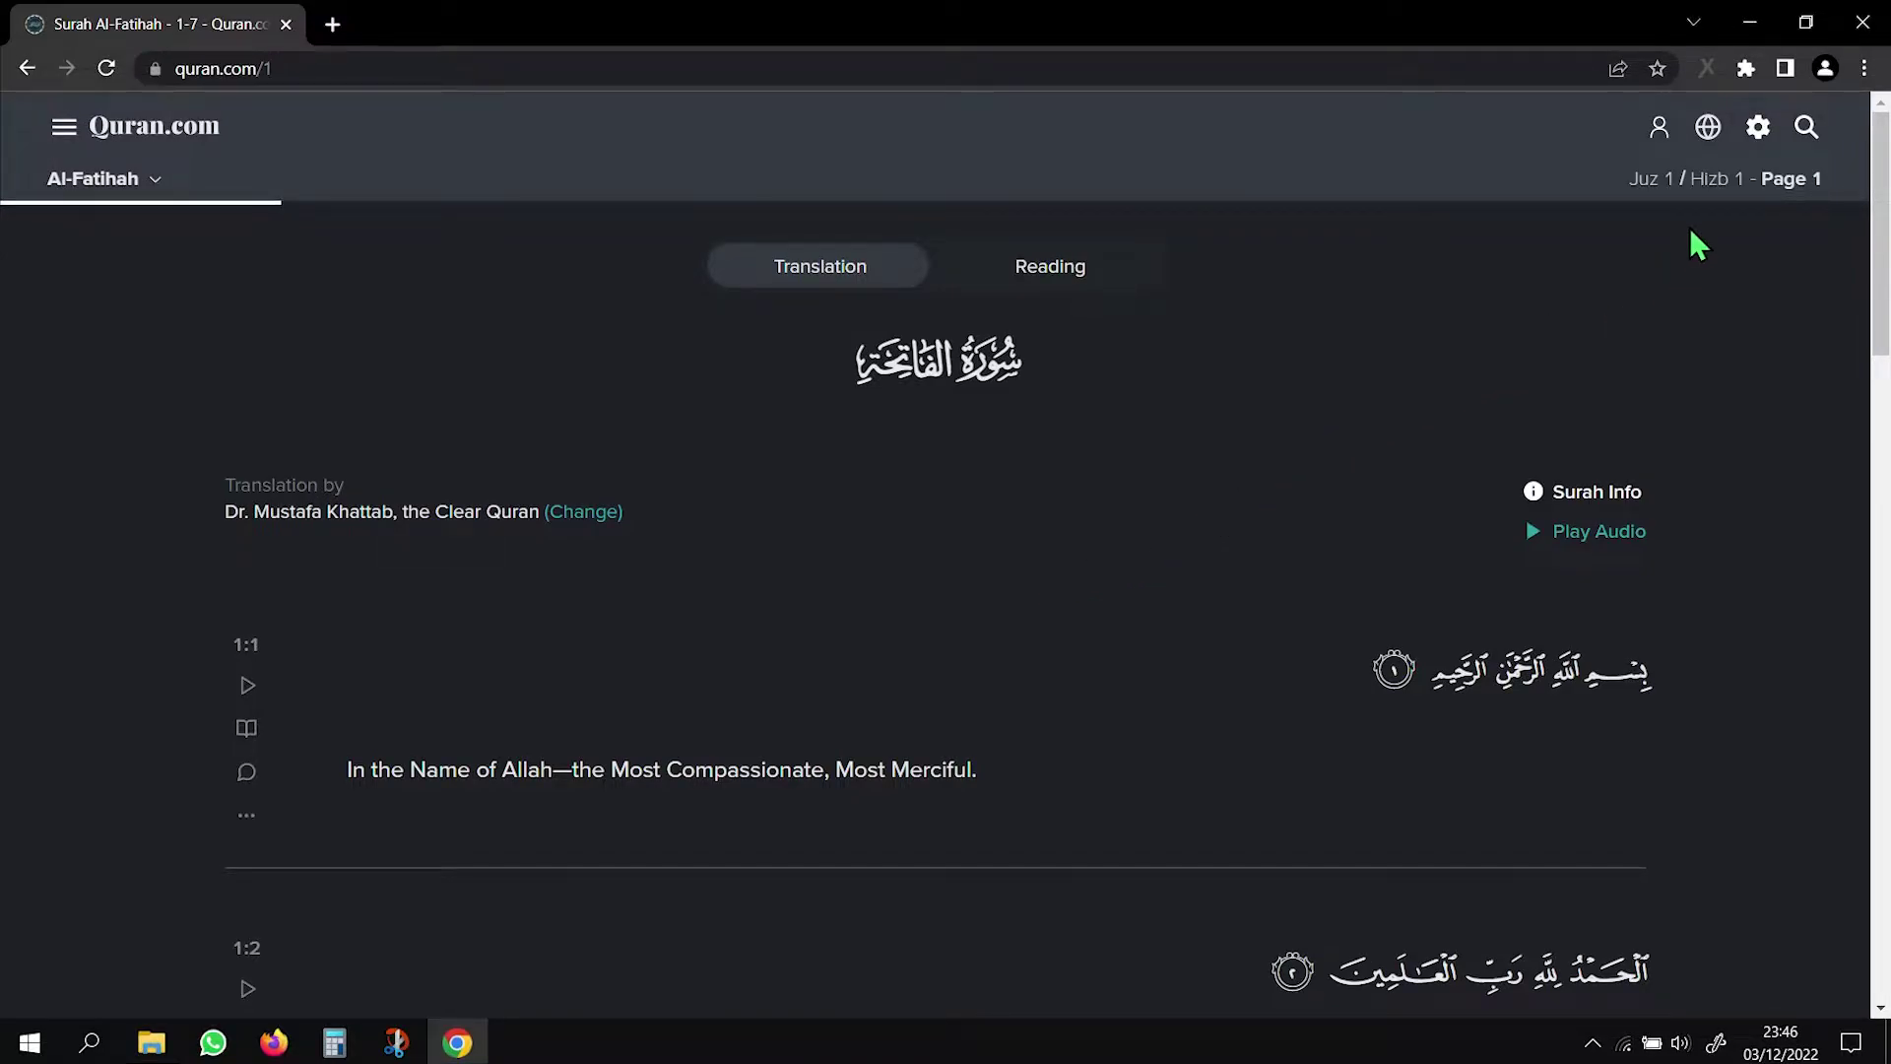
Switch the site to Dark theme and keep the Uthmani Quran font after trying IndoPak and Tajweed
click(1760, 128)
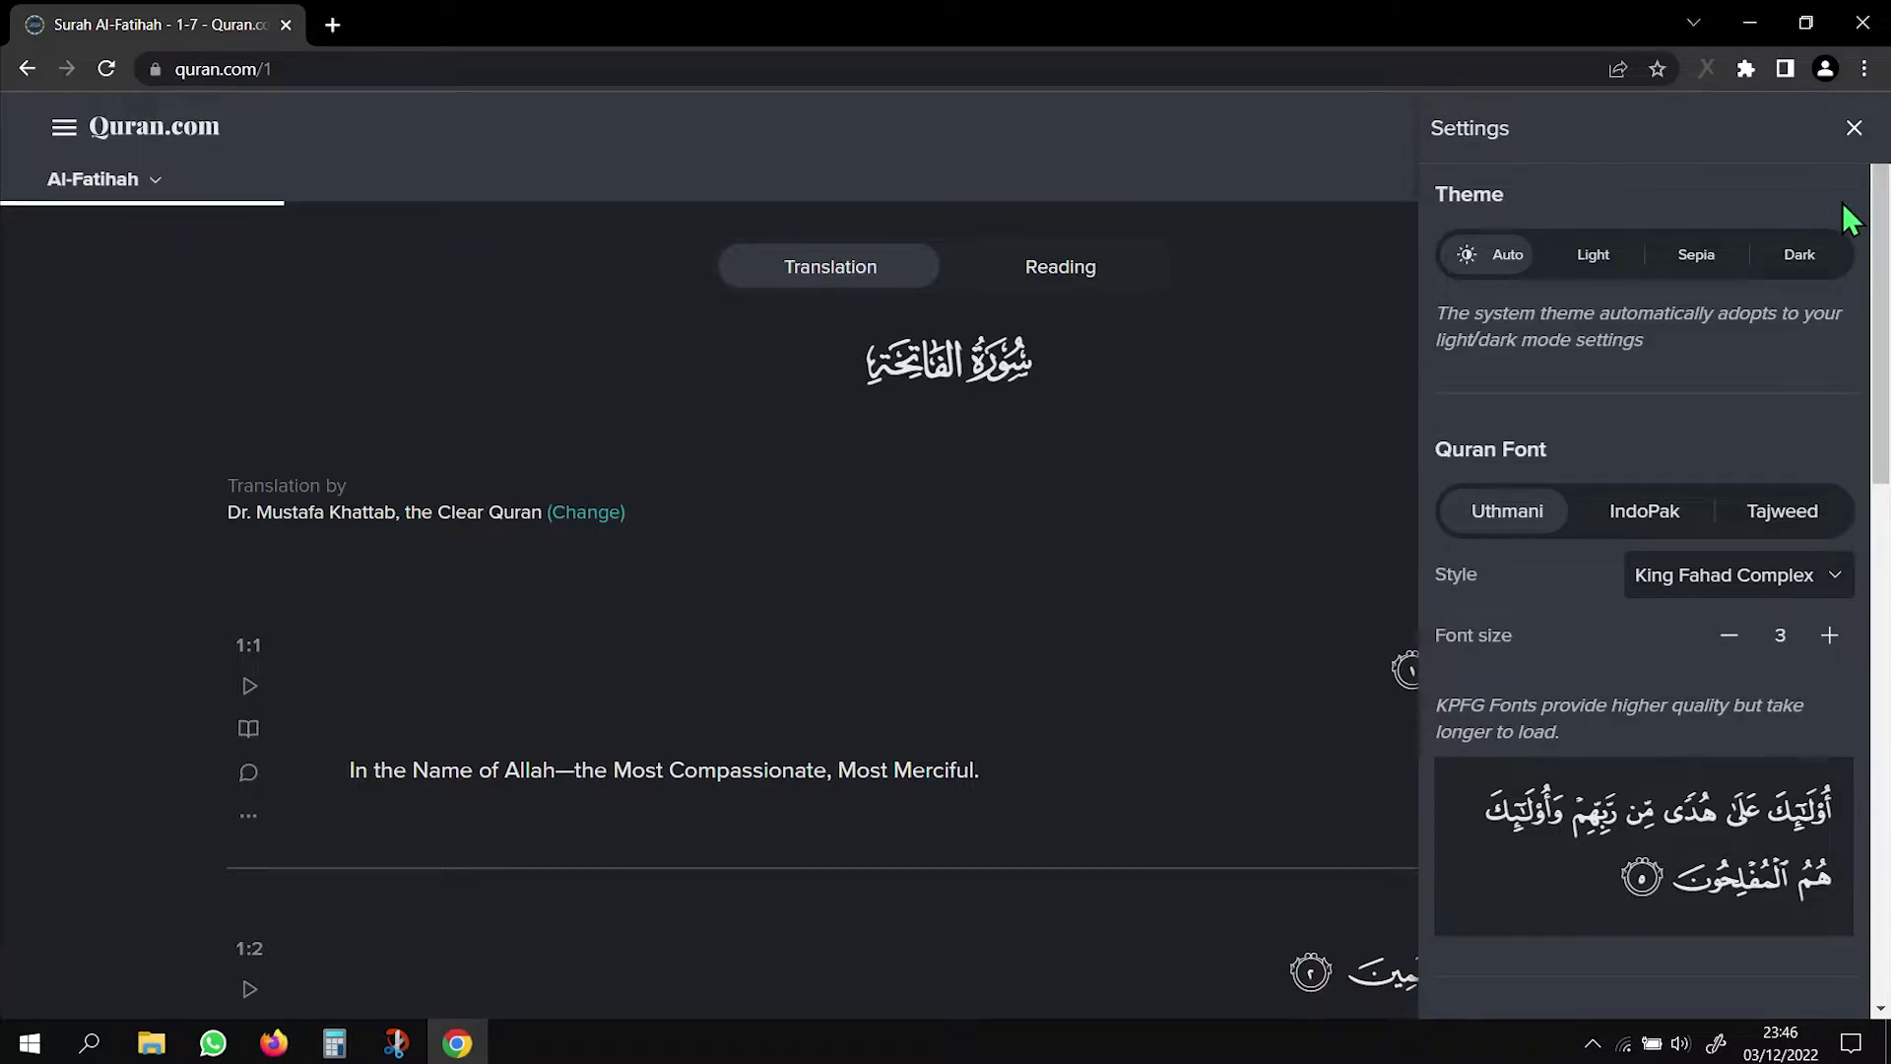
click(1805, 259)
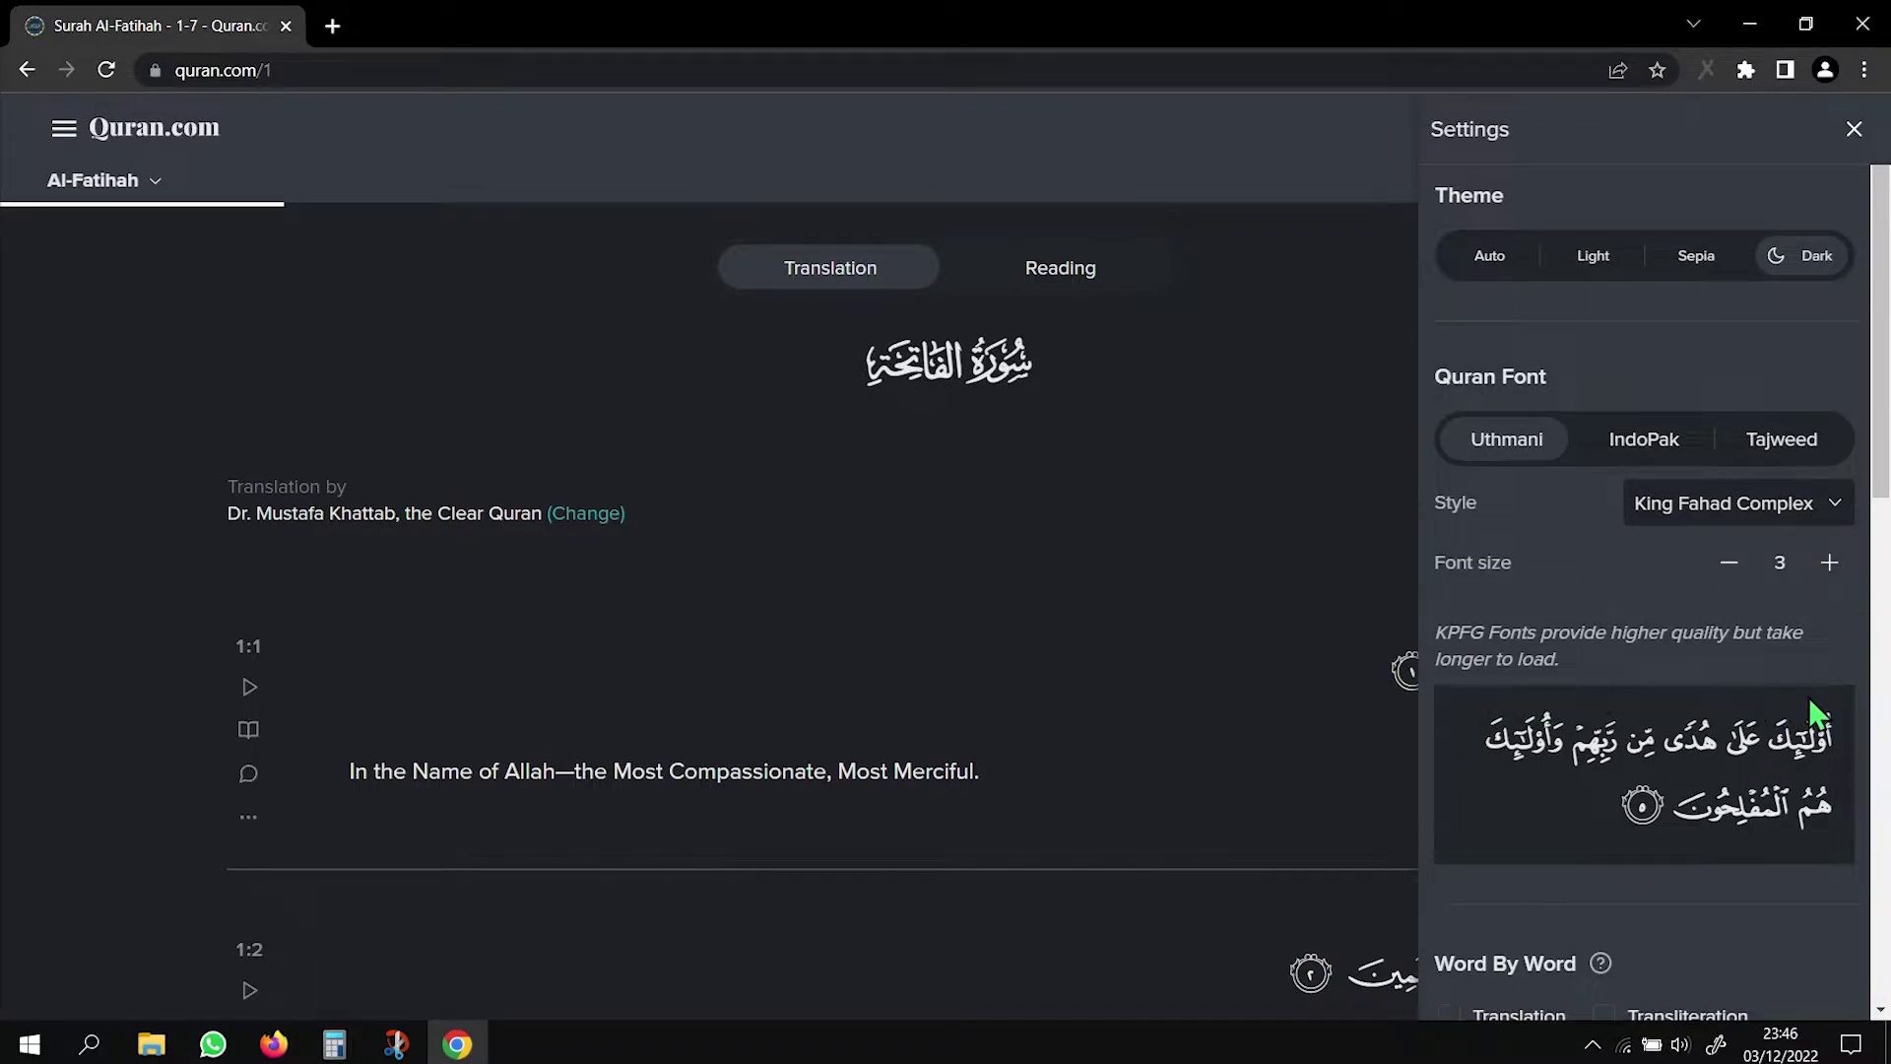
click(1836, 502)
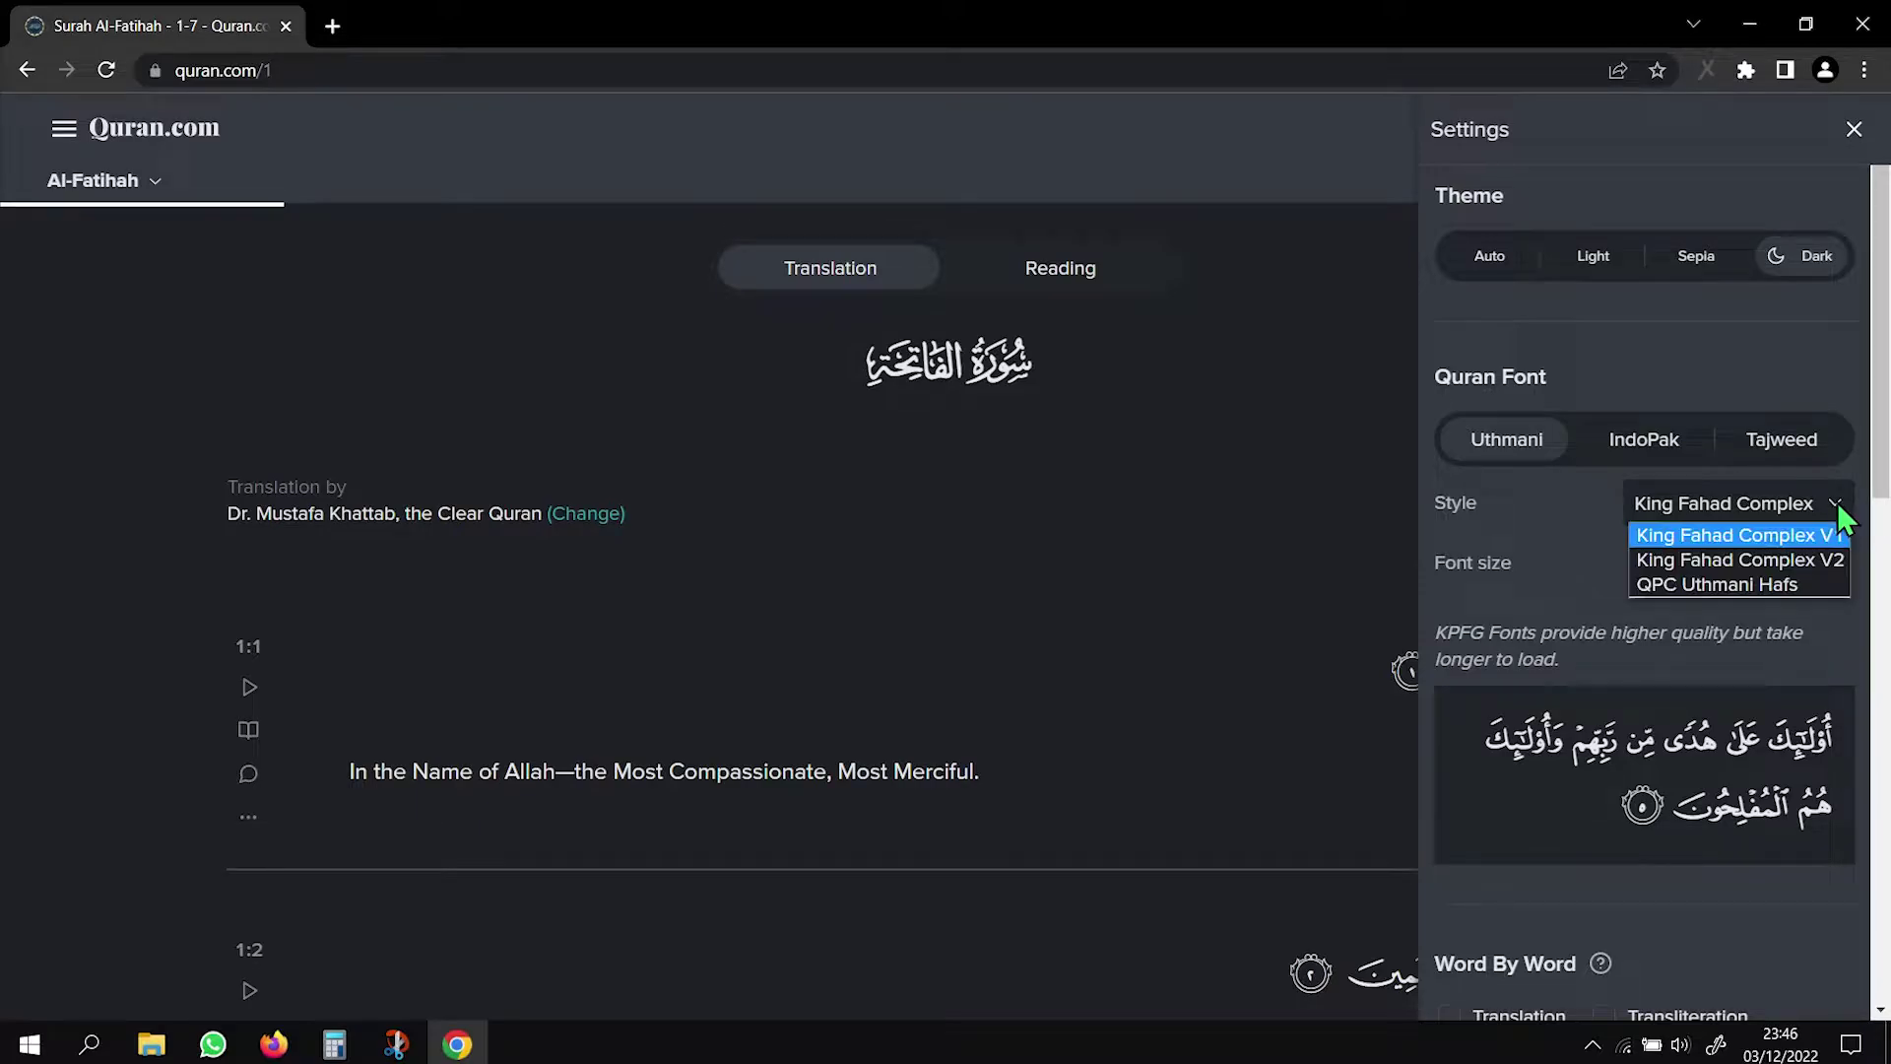
click(1818, 564)
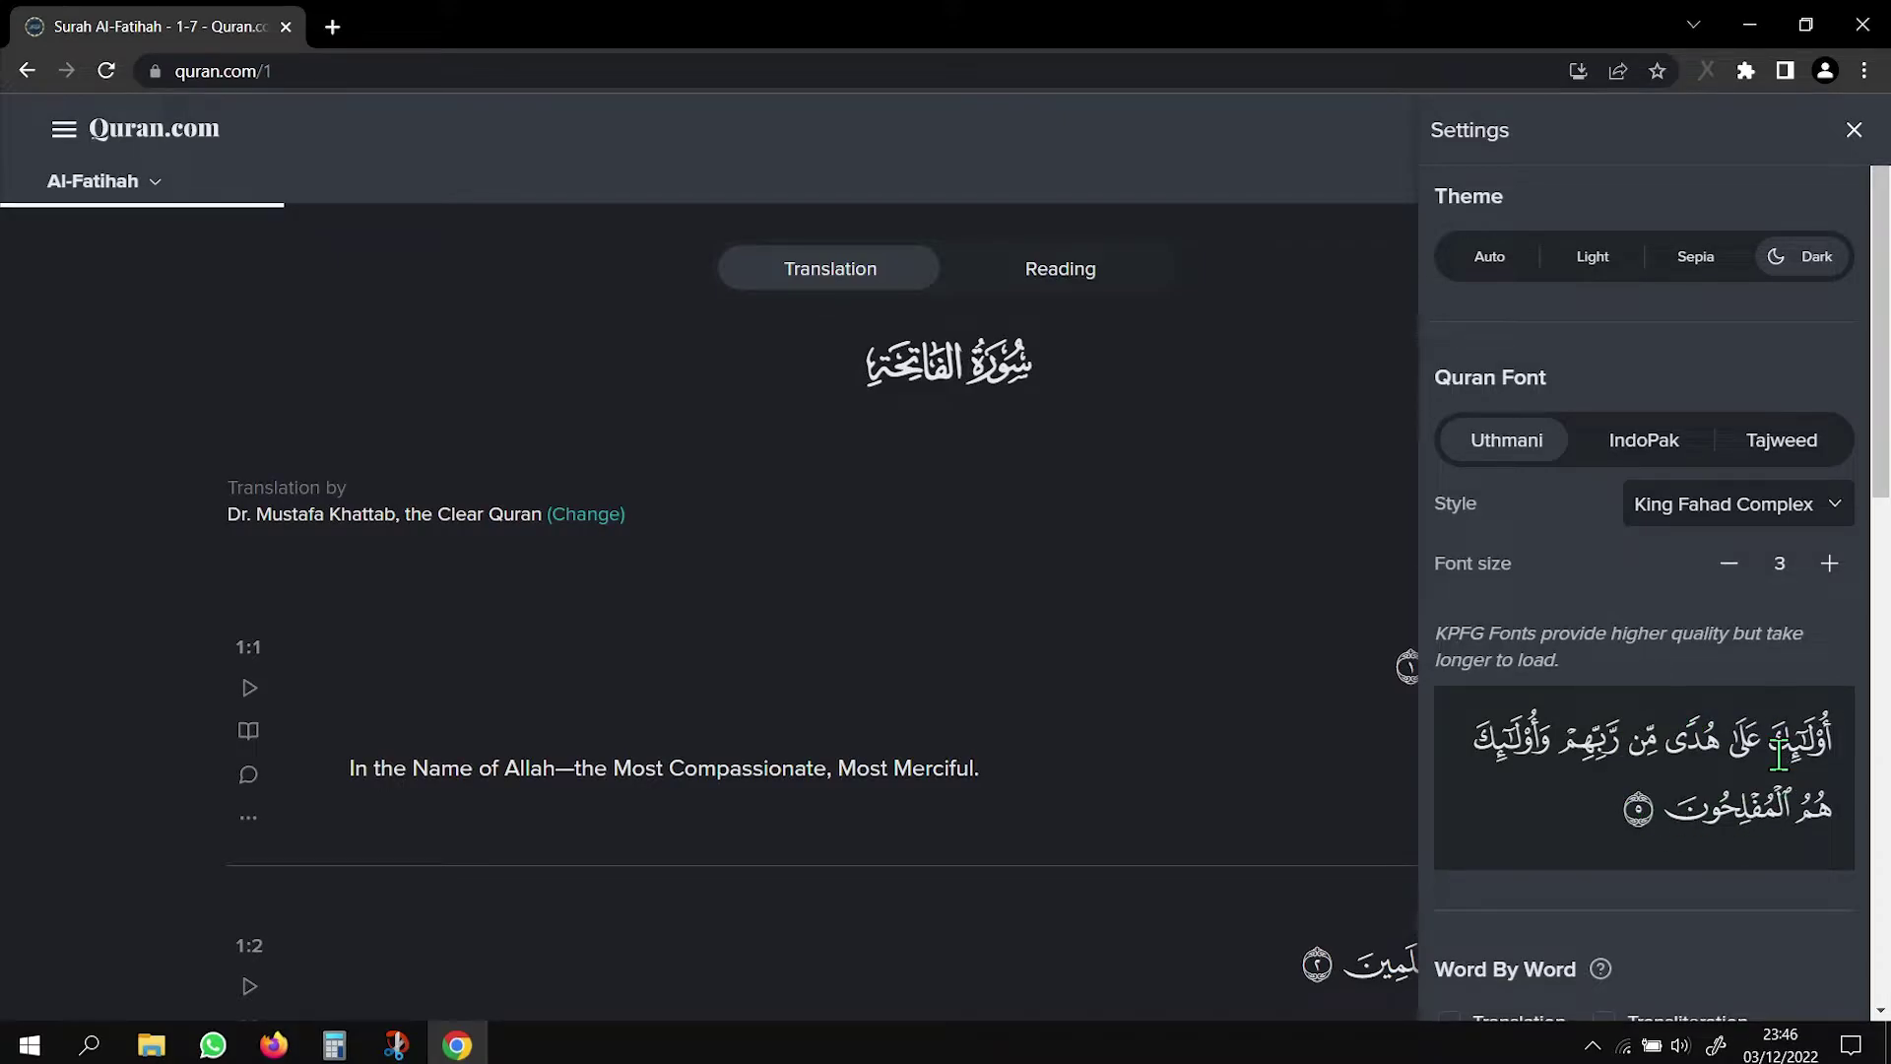
click(1846, 522)
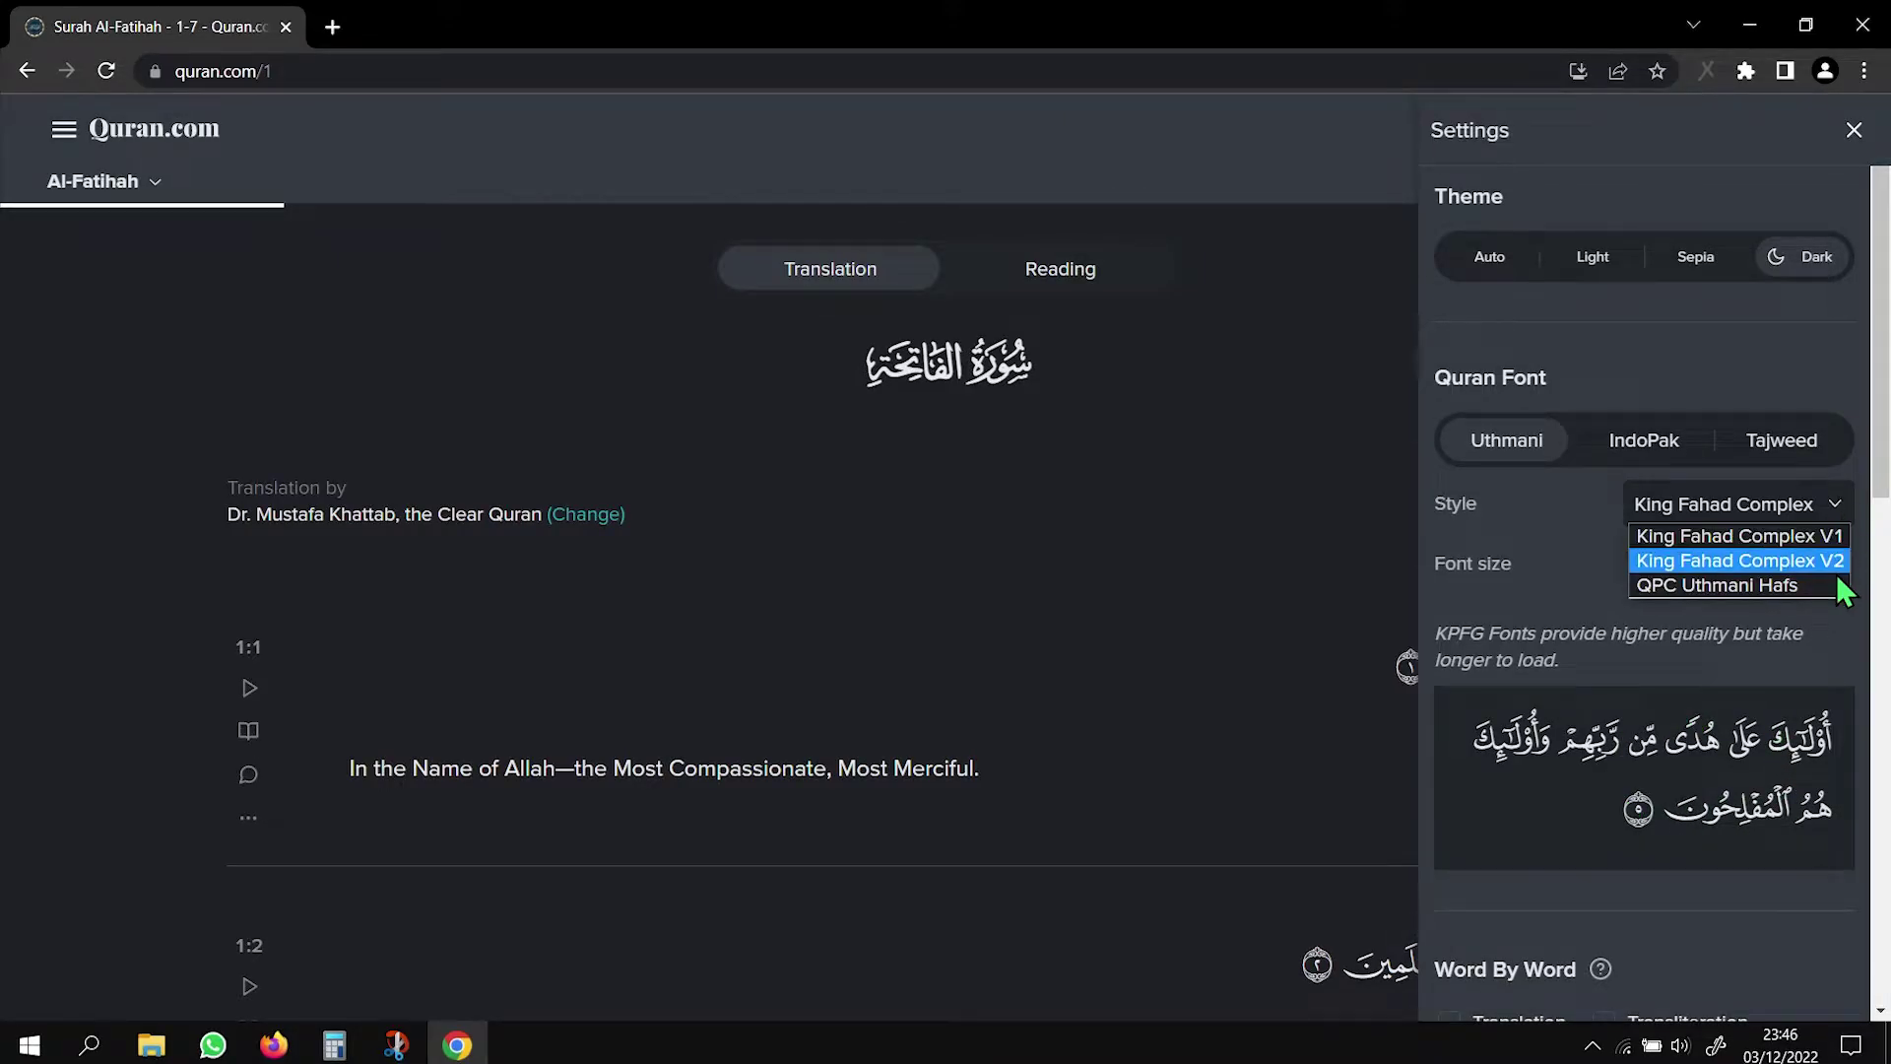
click(1837, 586)
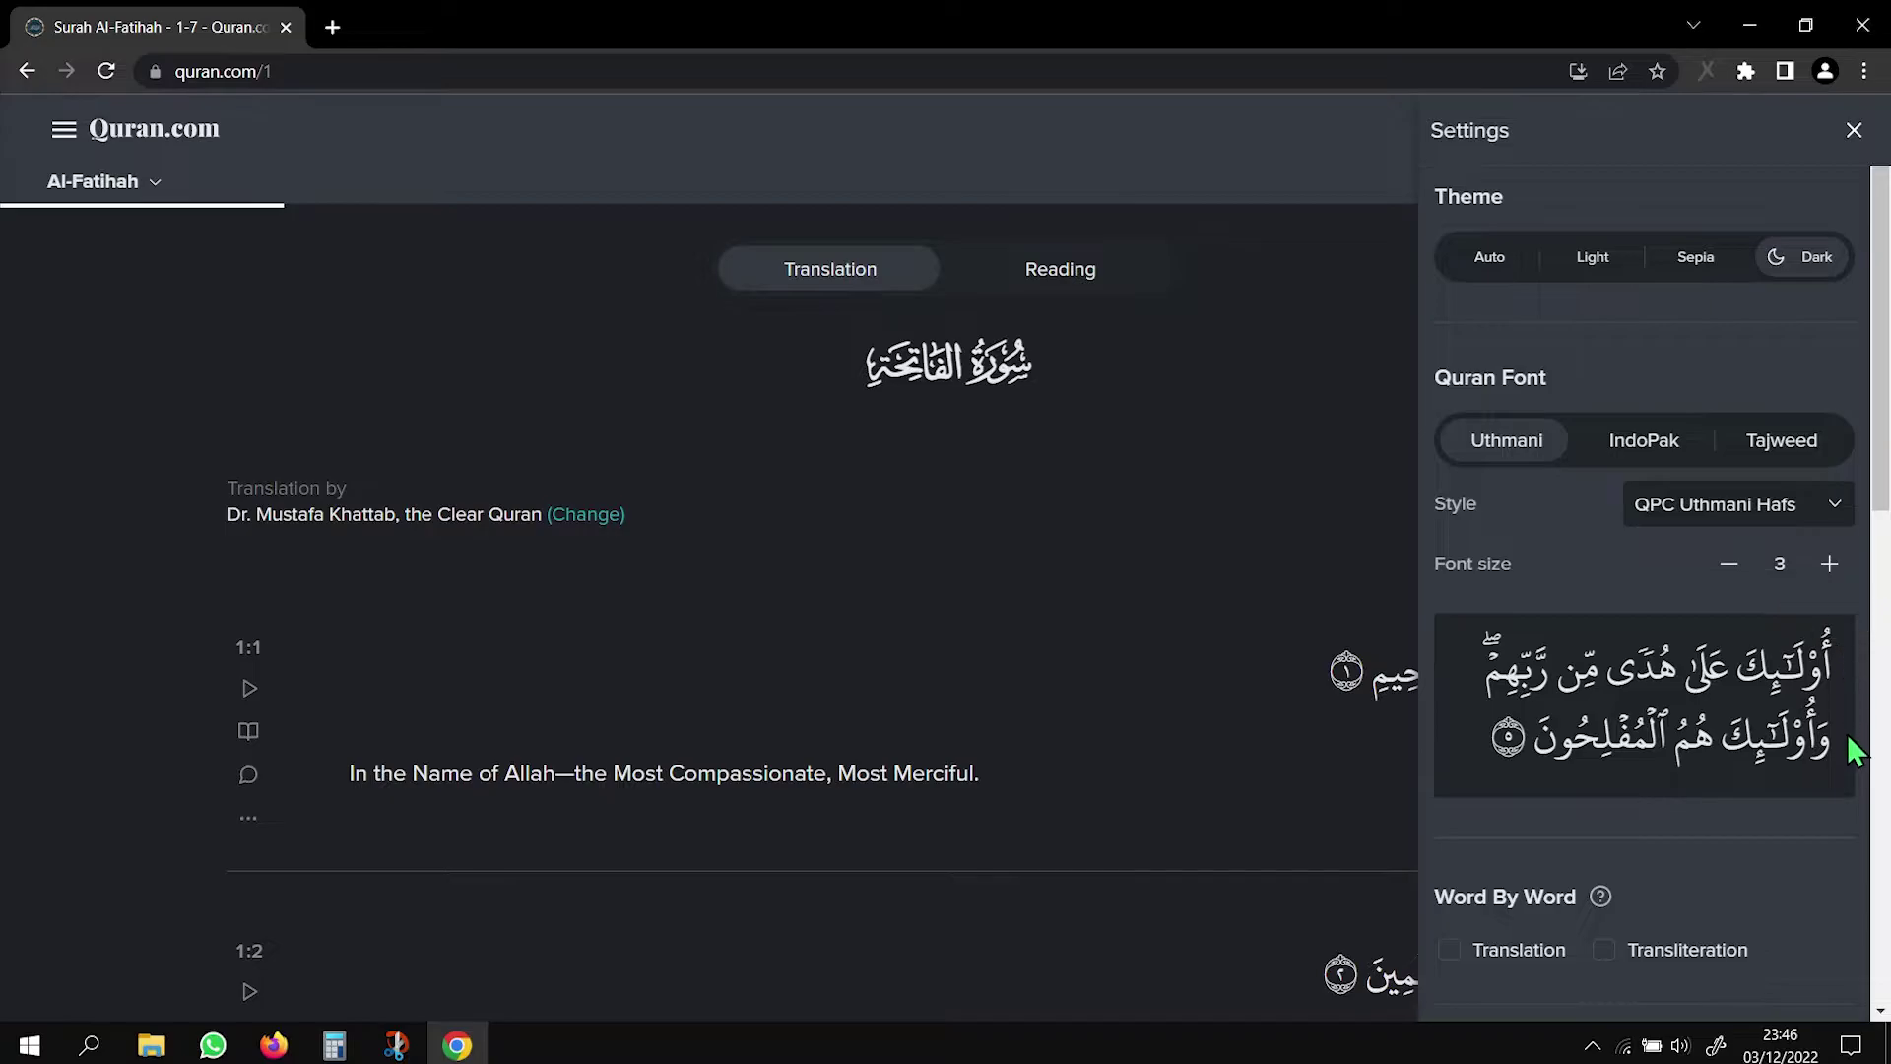
click(1657, 455)
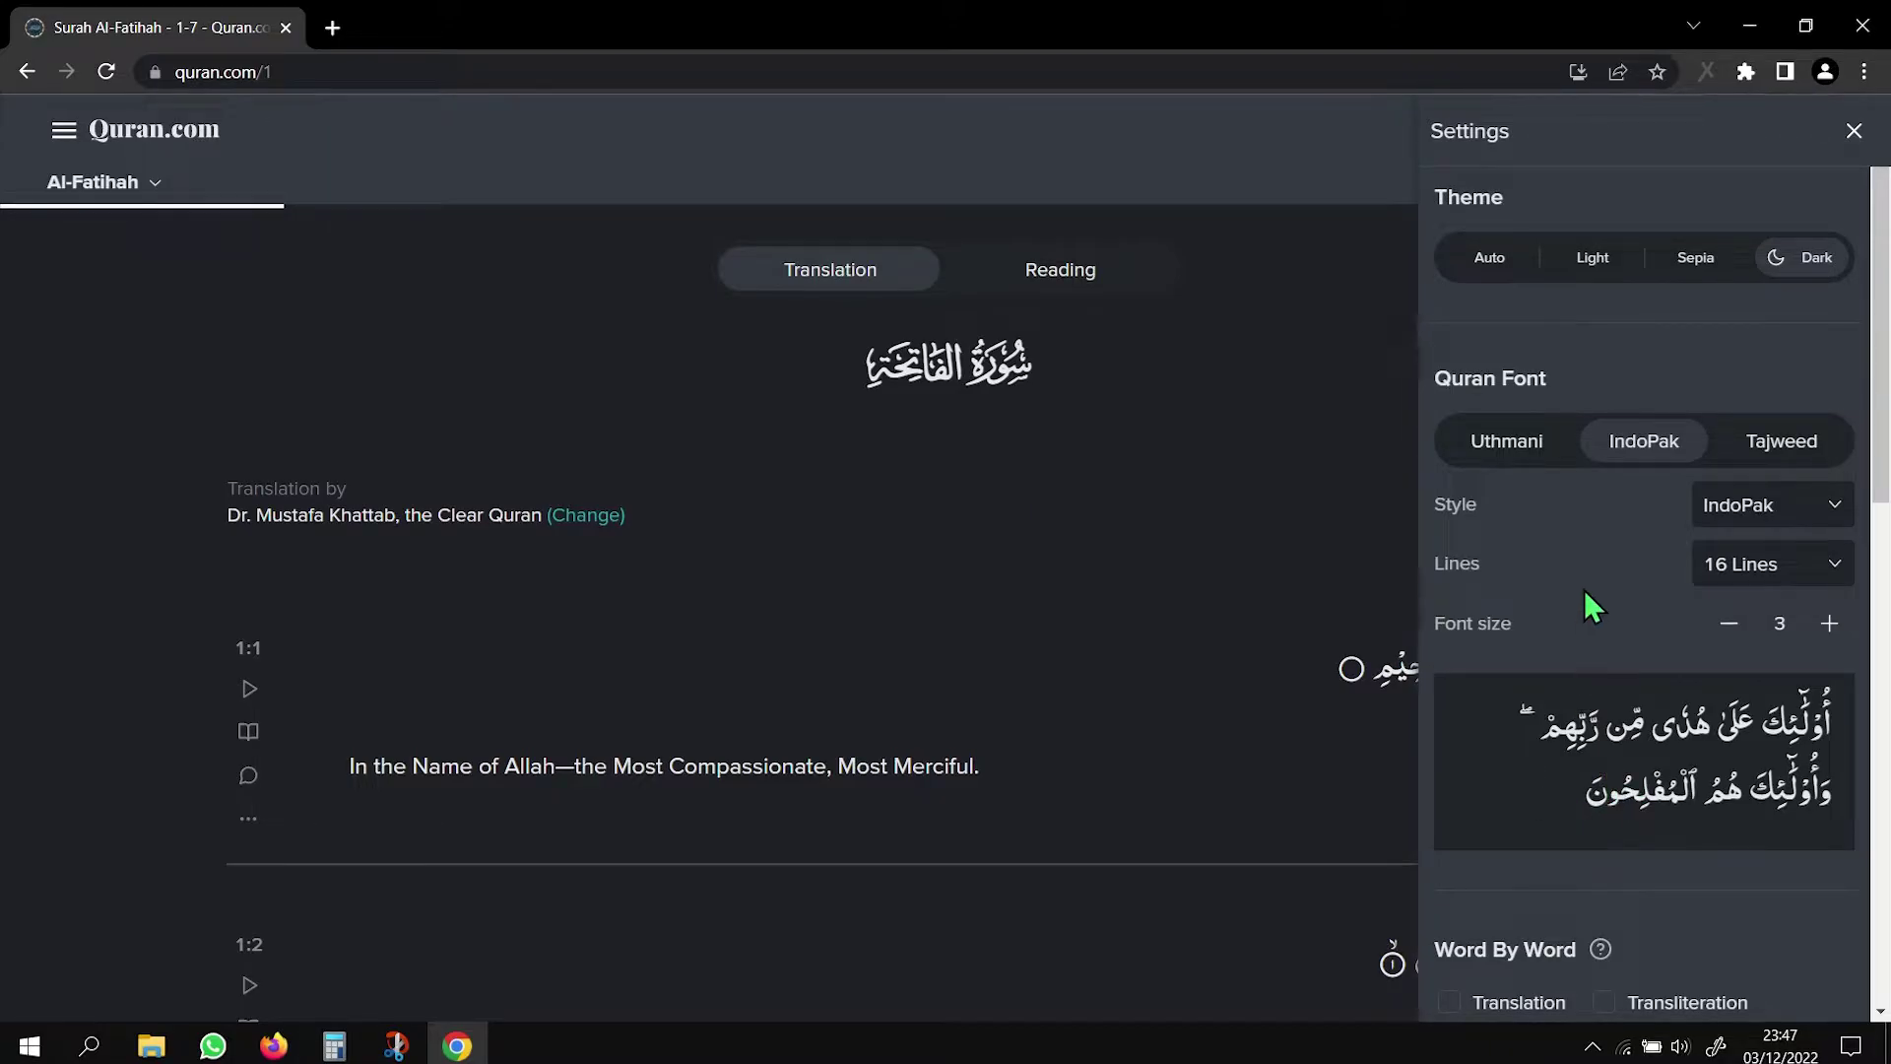
click(1764, 459)
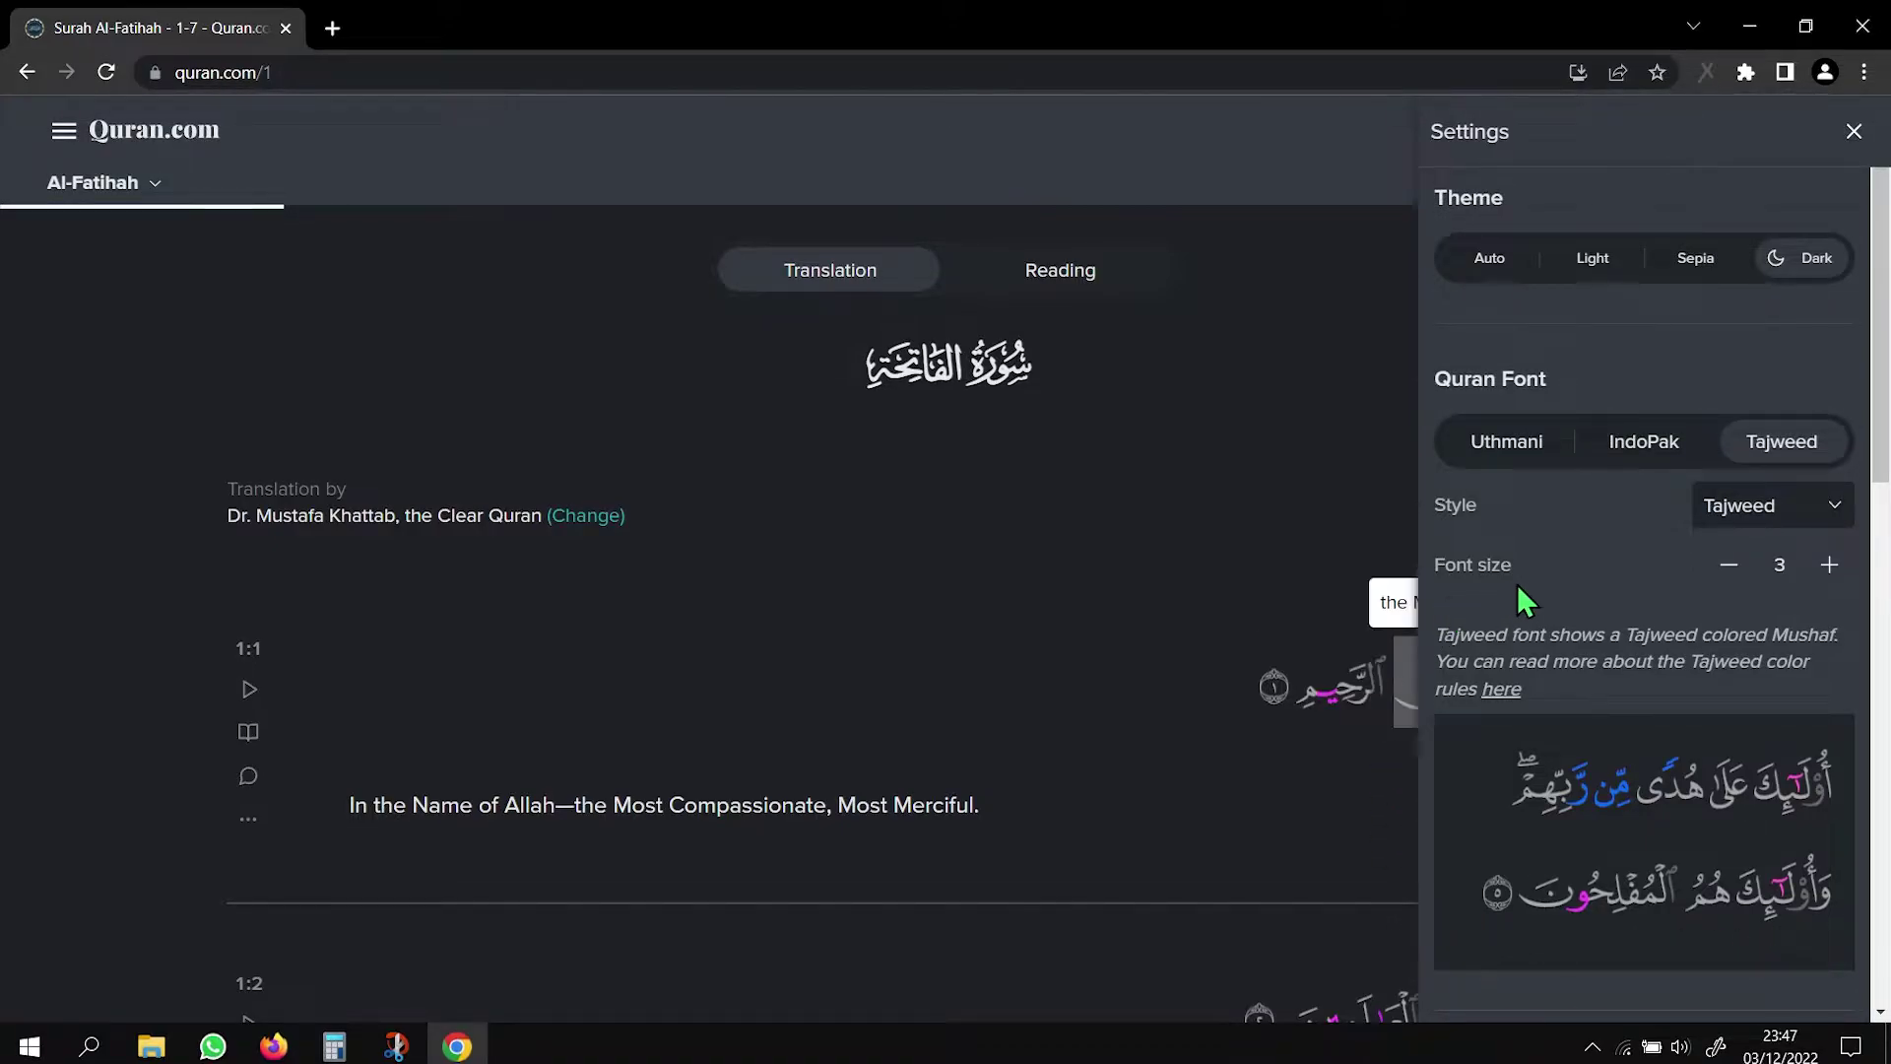
click(1544, 448)
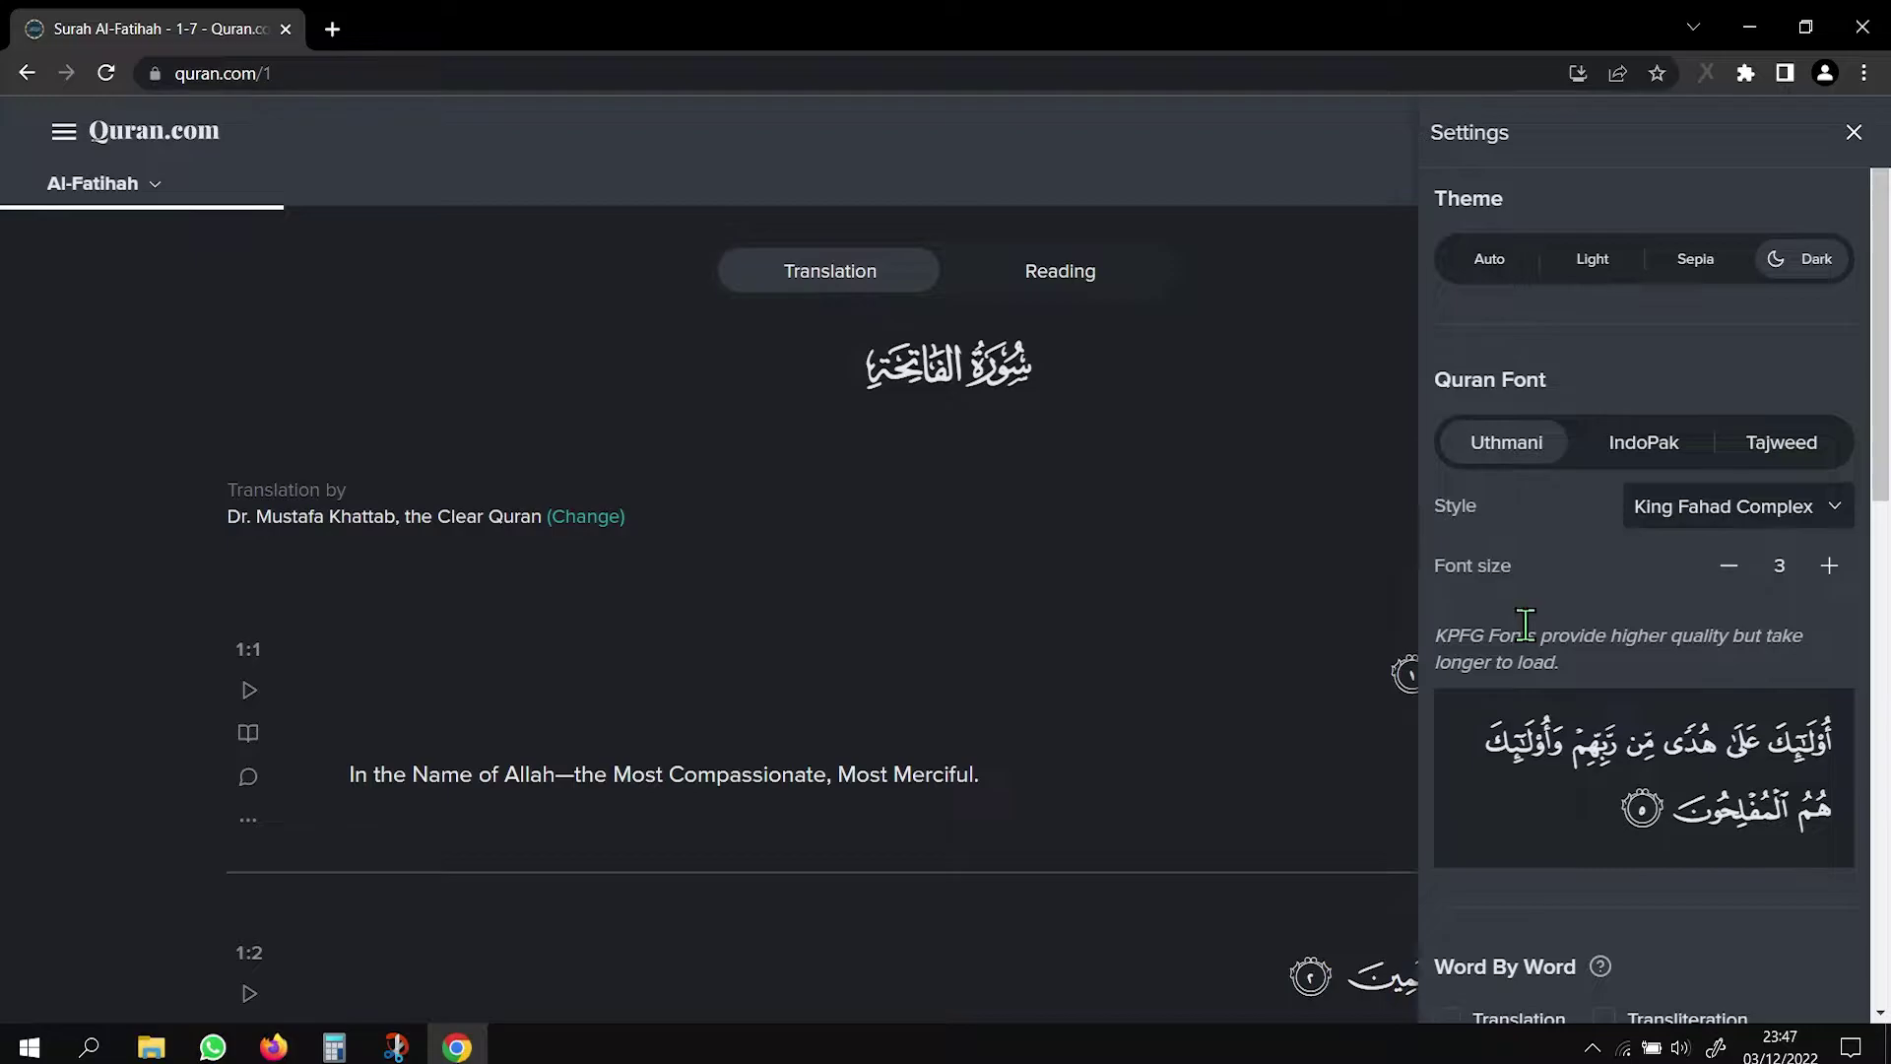
Raise the Arabic Quran font size to 8
click(1829, 566)
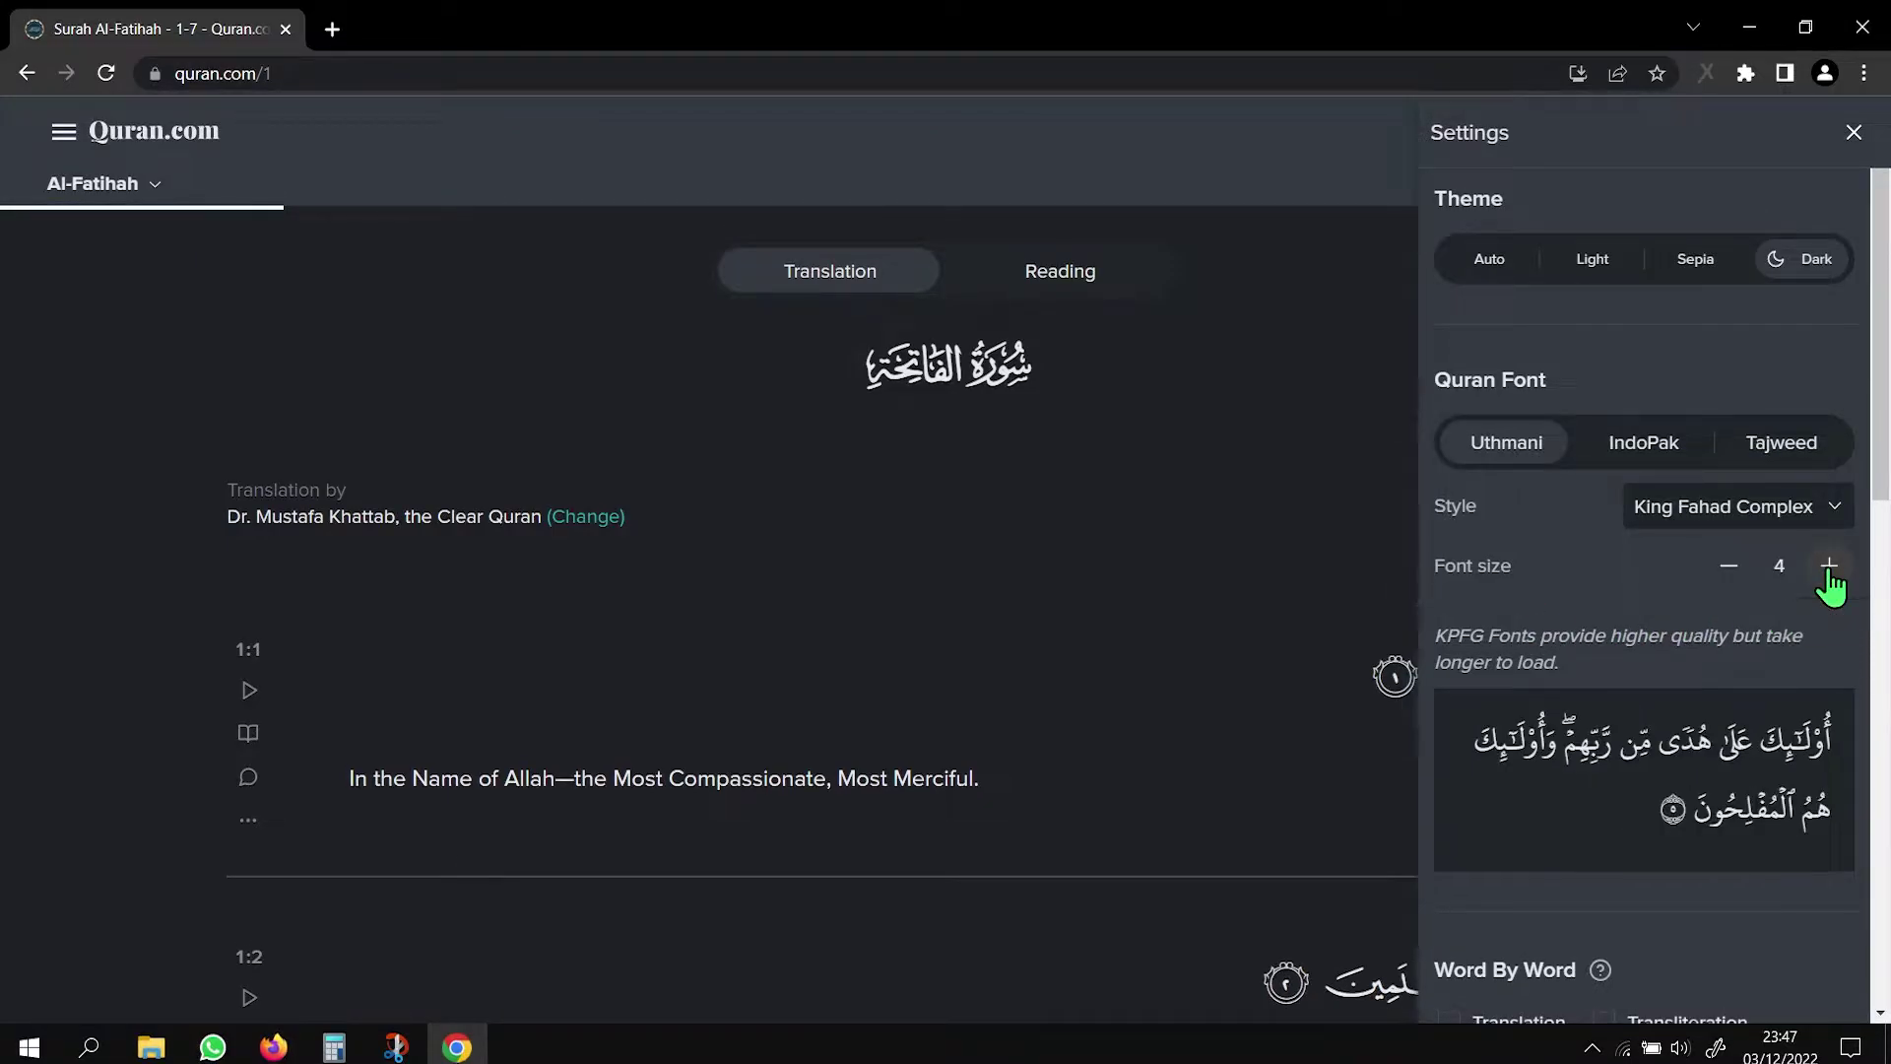
click(1829, 569)
click(1829, 568)
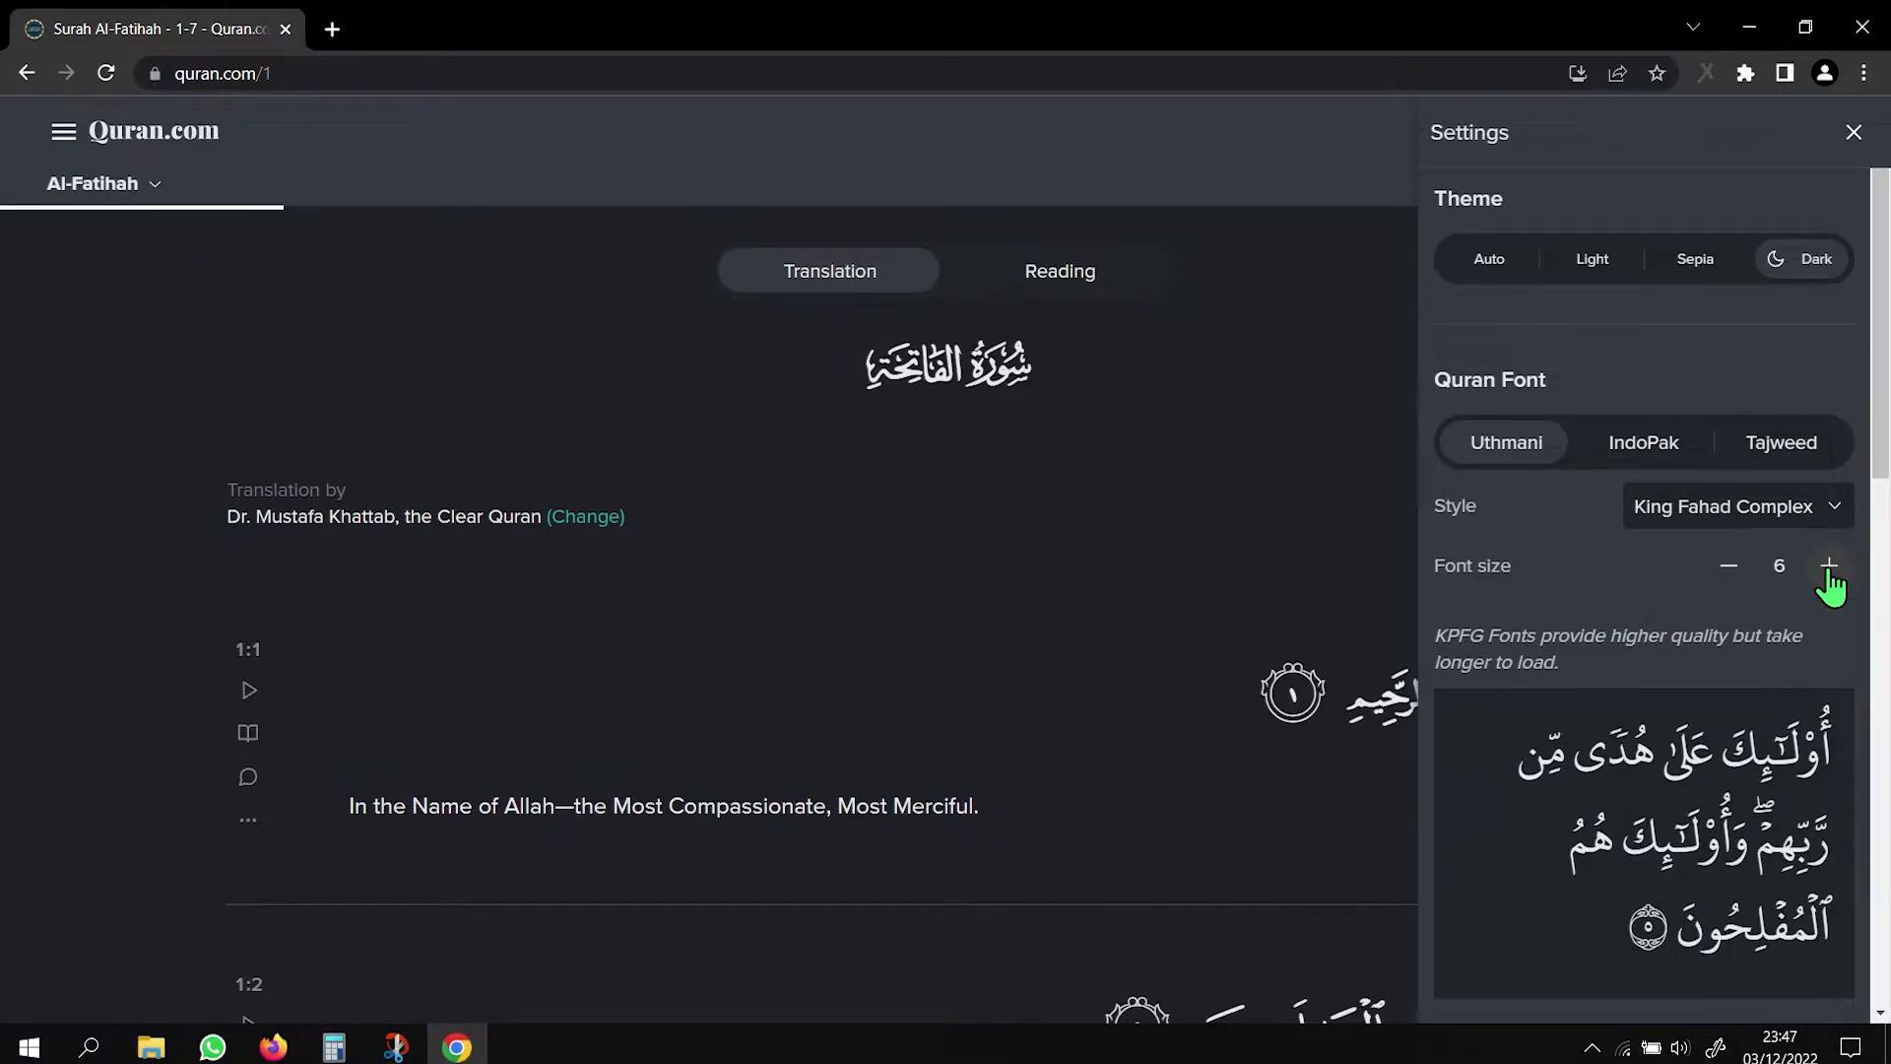
click(1829, 568)
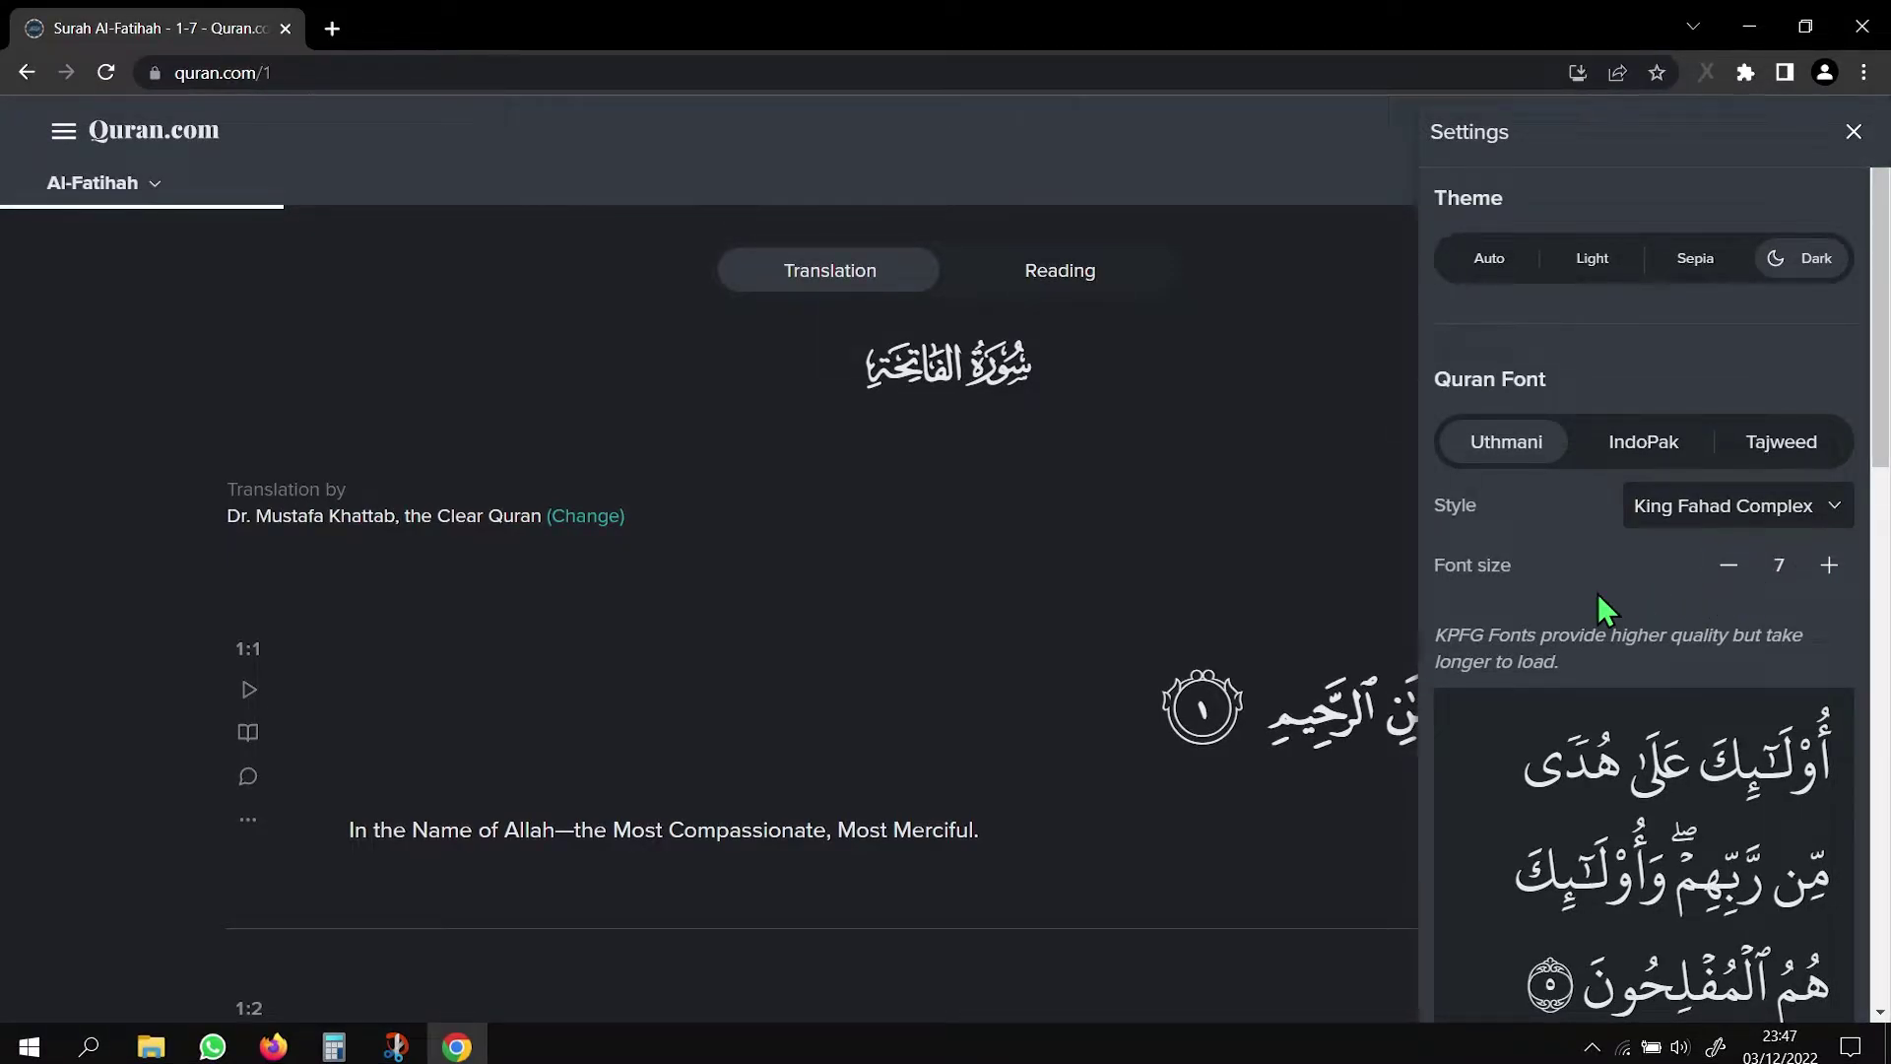
click(1829, 568)
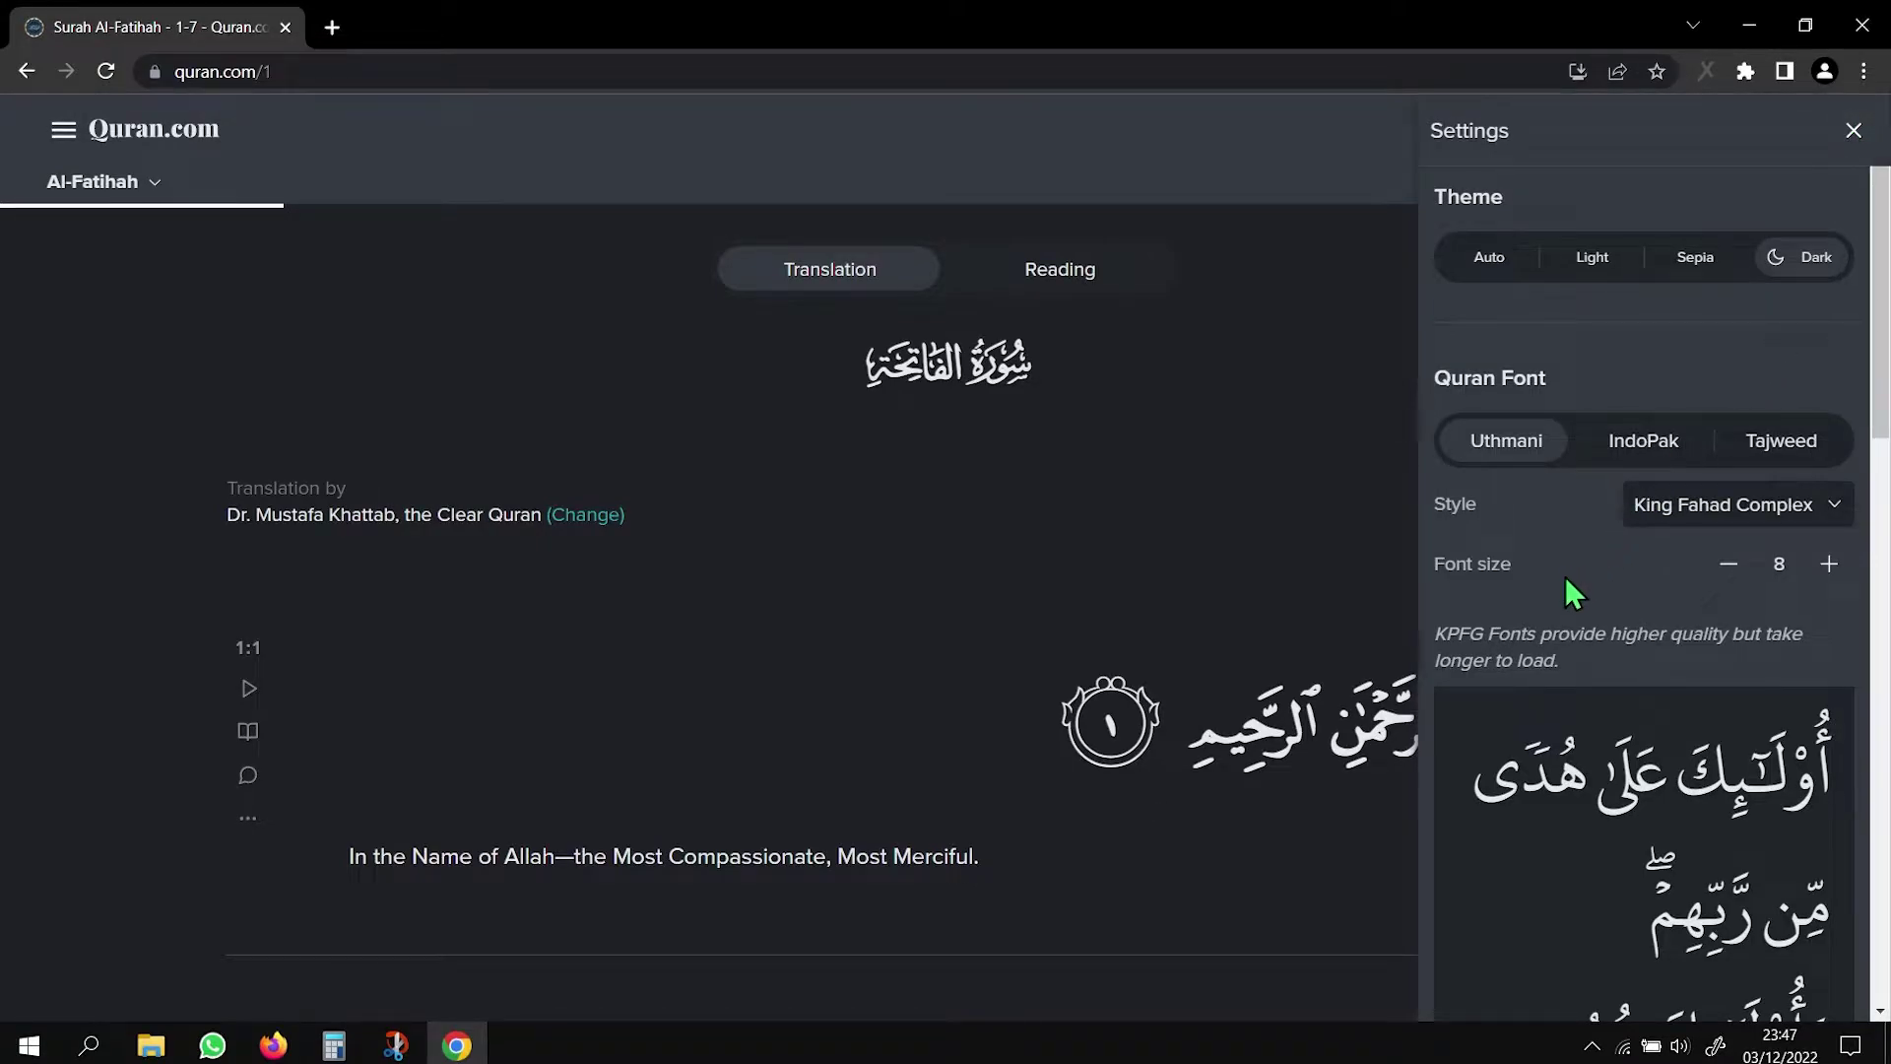
Remove Dr. Mustafa Khattab's English translation from the selected translations
scroll(1566, 582, down, 2)
scroll(1566, 581, down, 2)
scroll(1566, 581, down, 2)
scroll(1566, 581, down, 1)
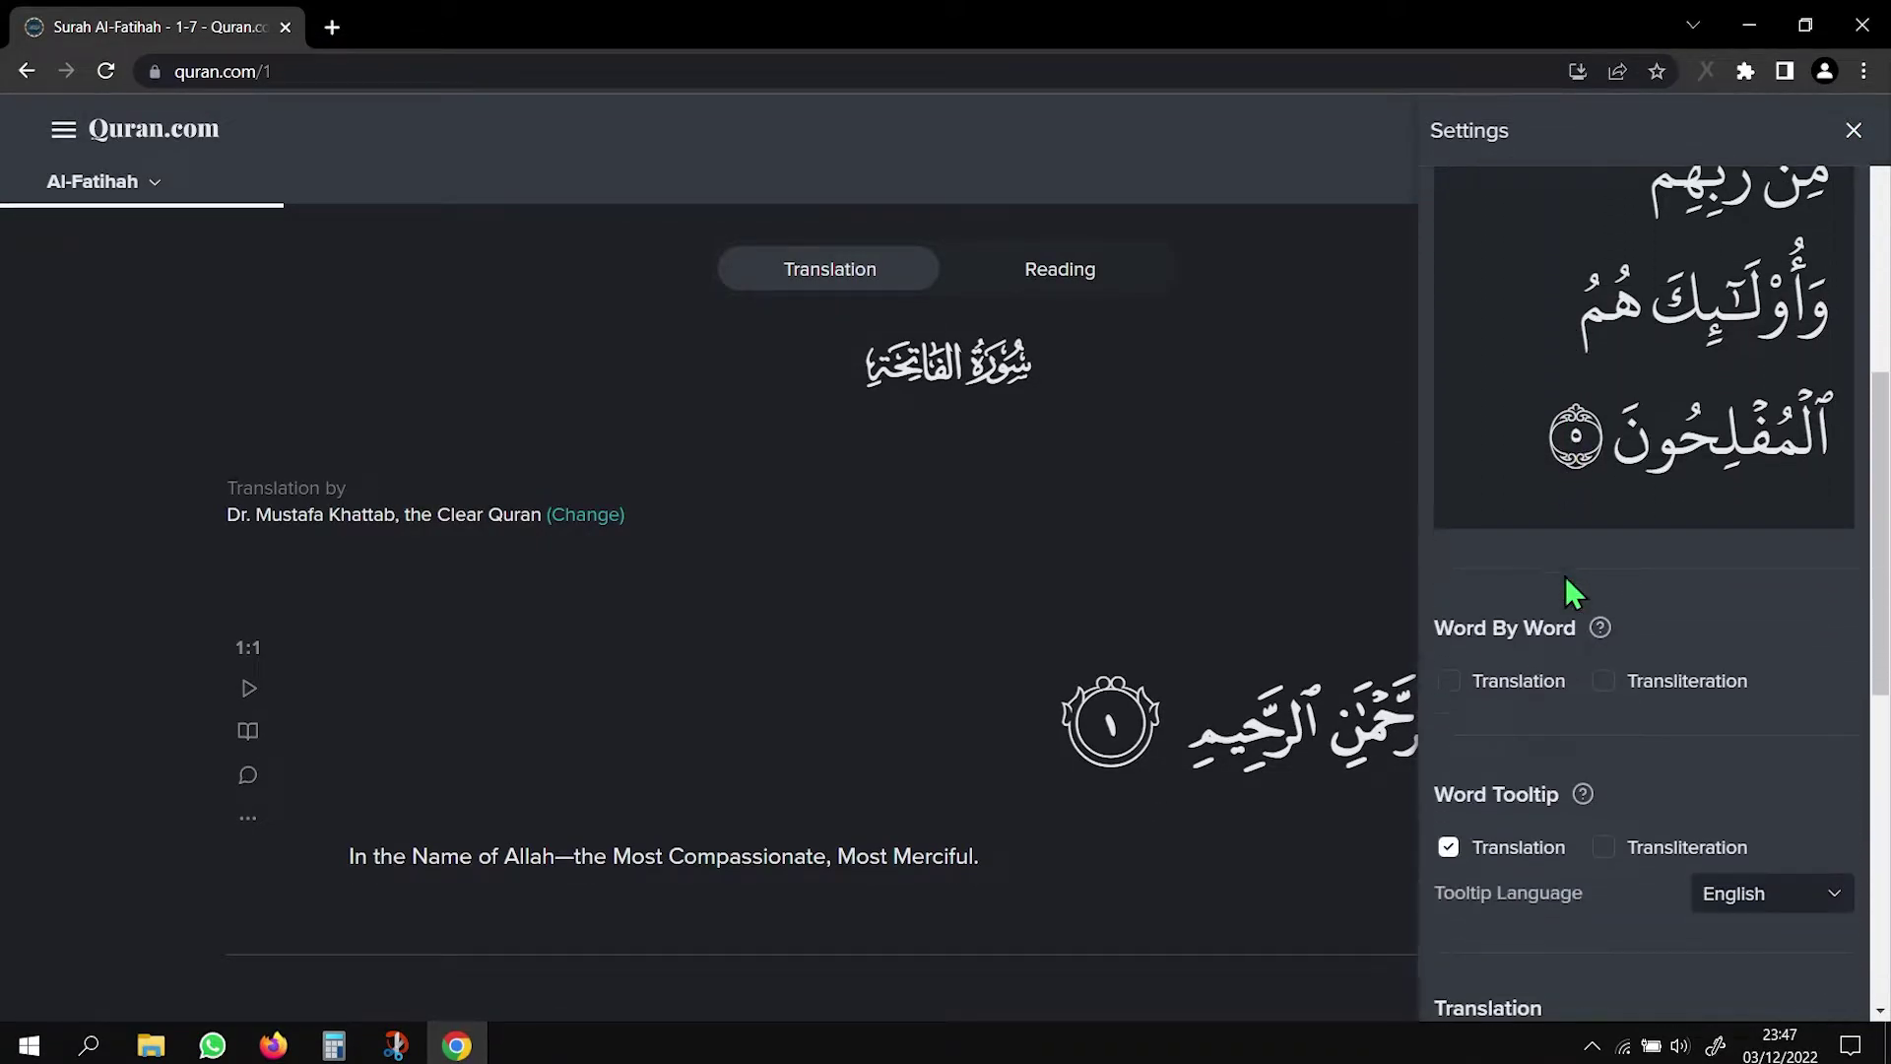
scroll(1566, 579, down, 1)
scroll(1567, 579, down, 2)
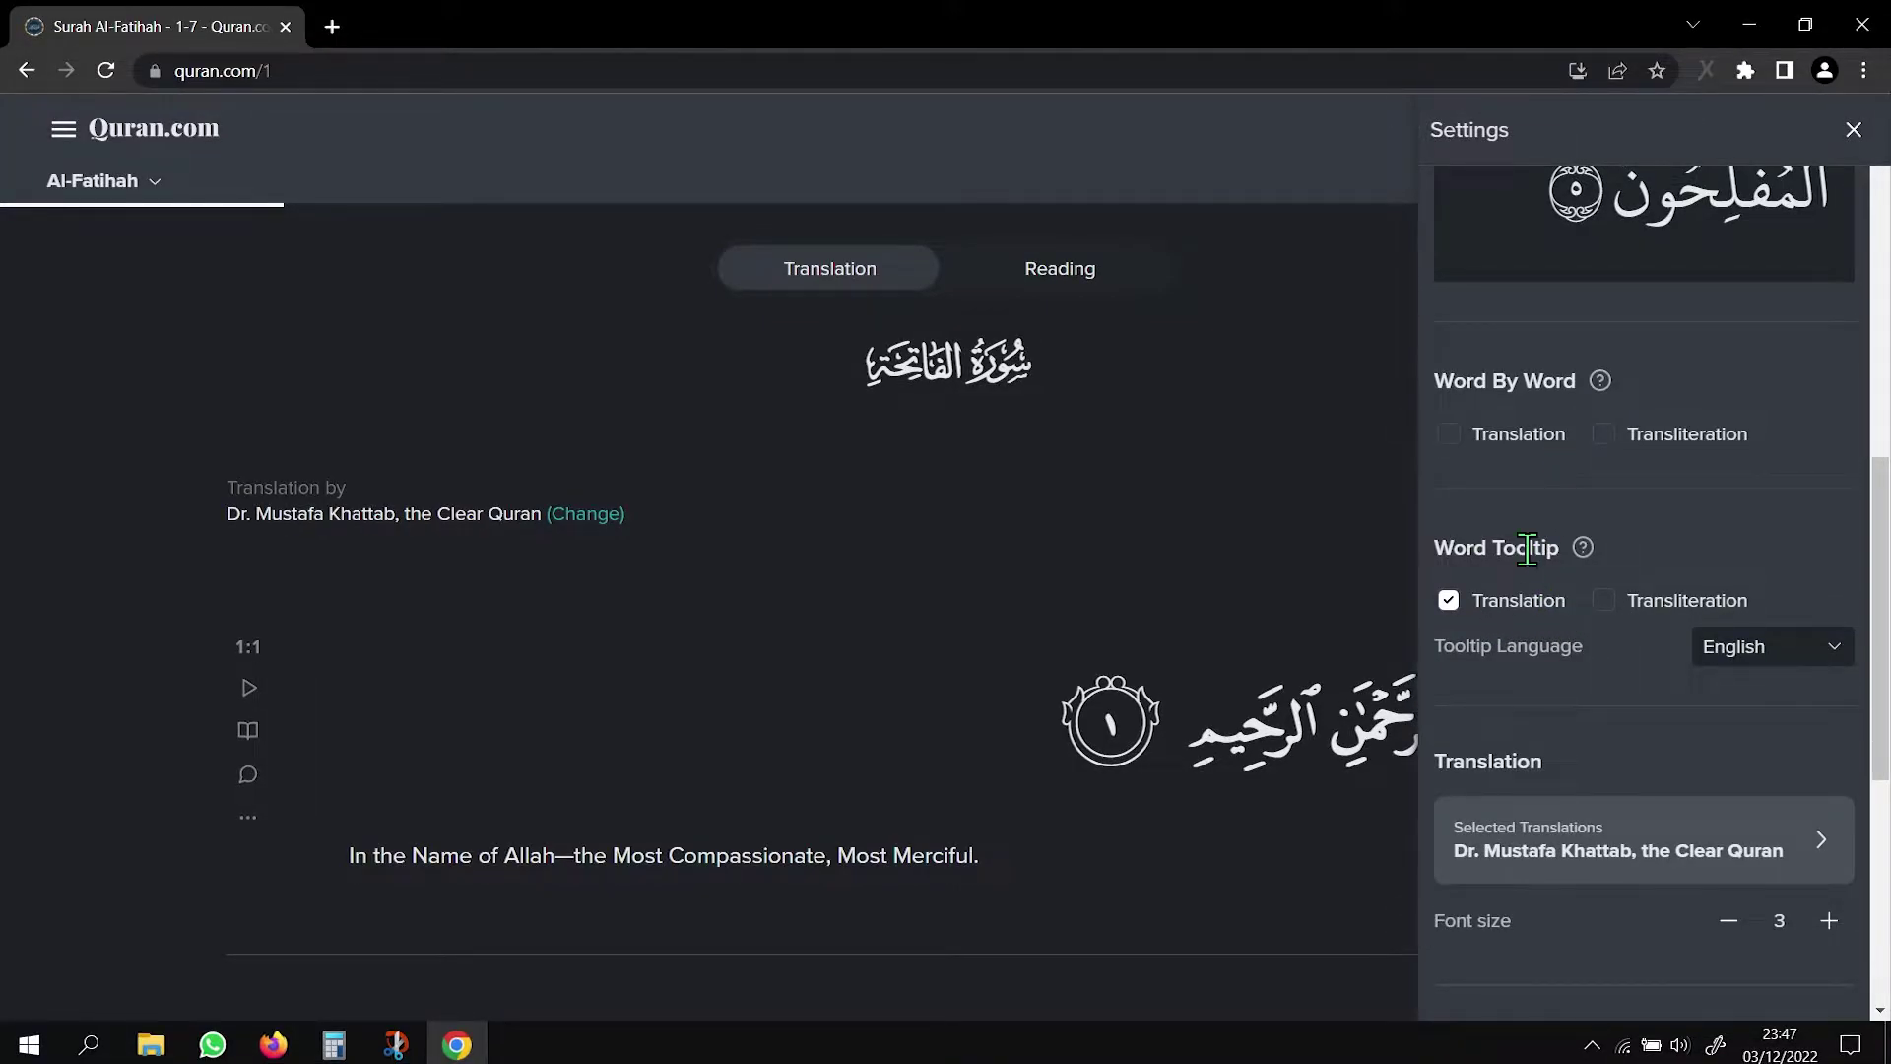
scroll(1627, 696, down, 2)
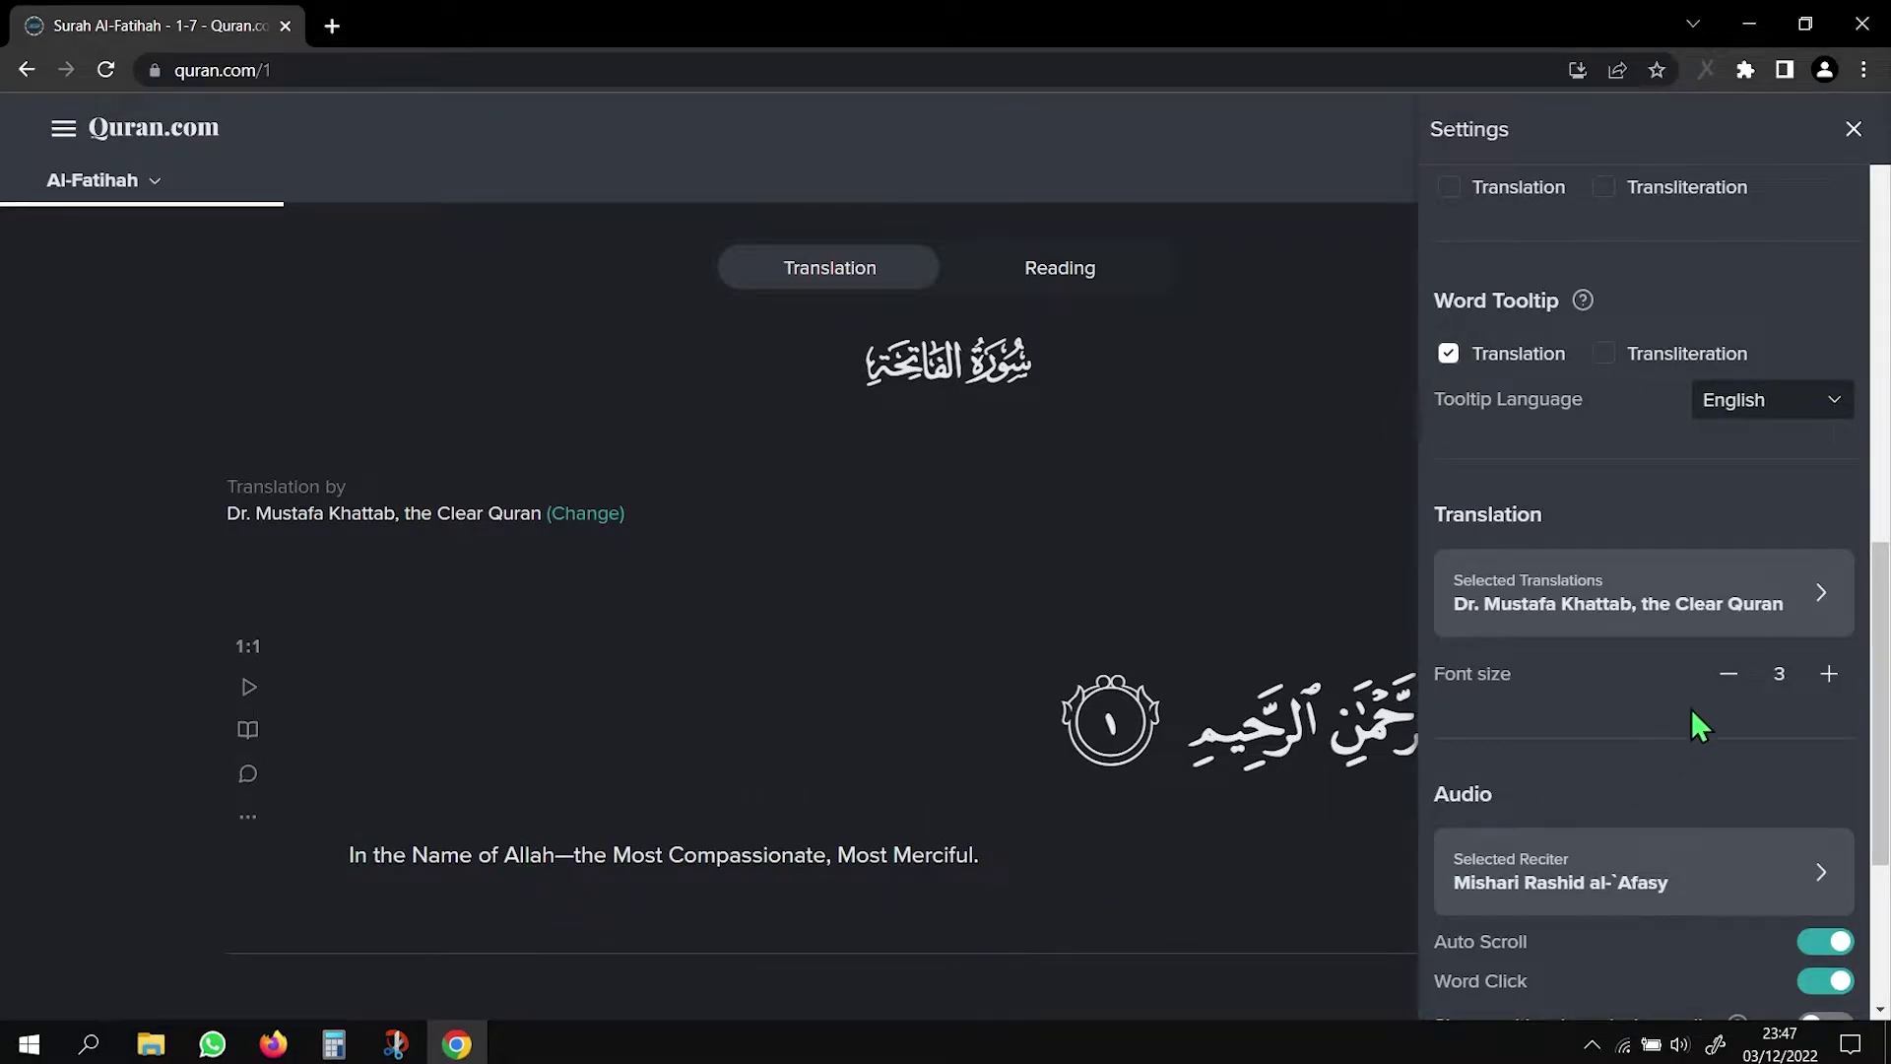
click(1813, 611)
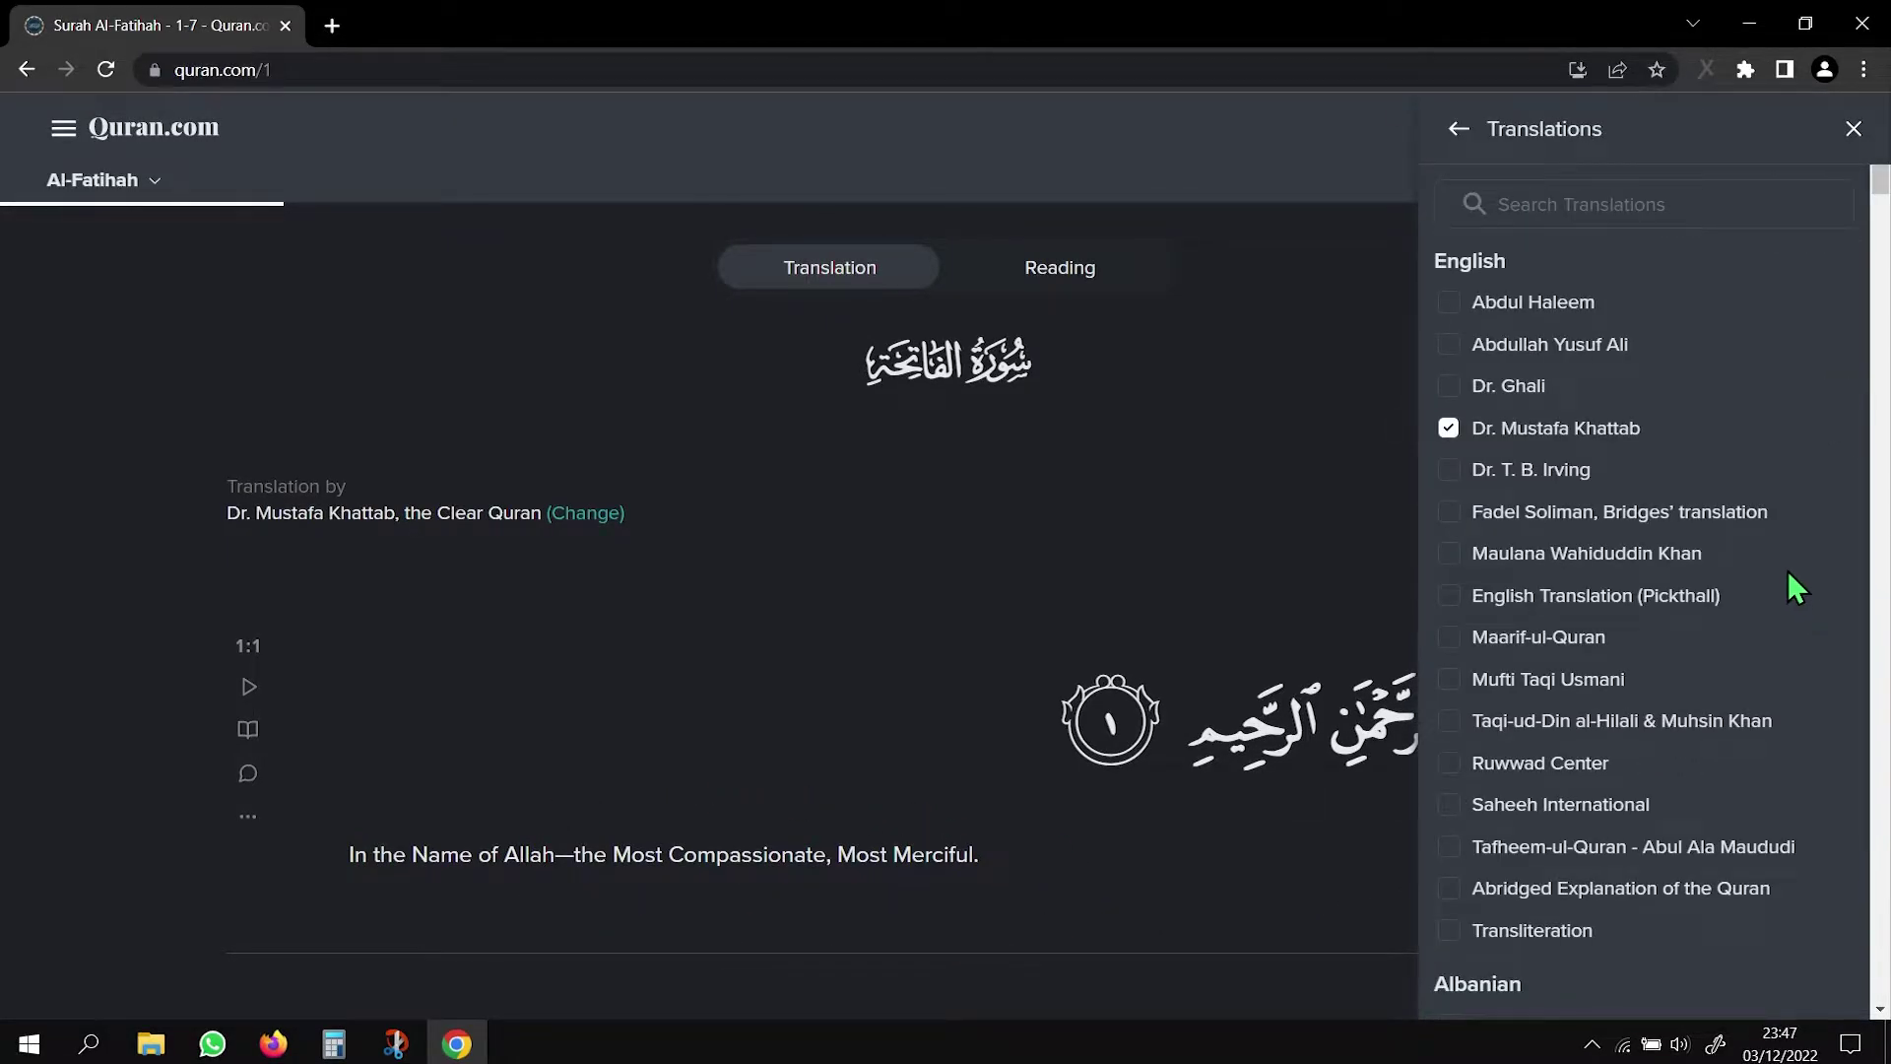
click(1448, 426)
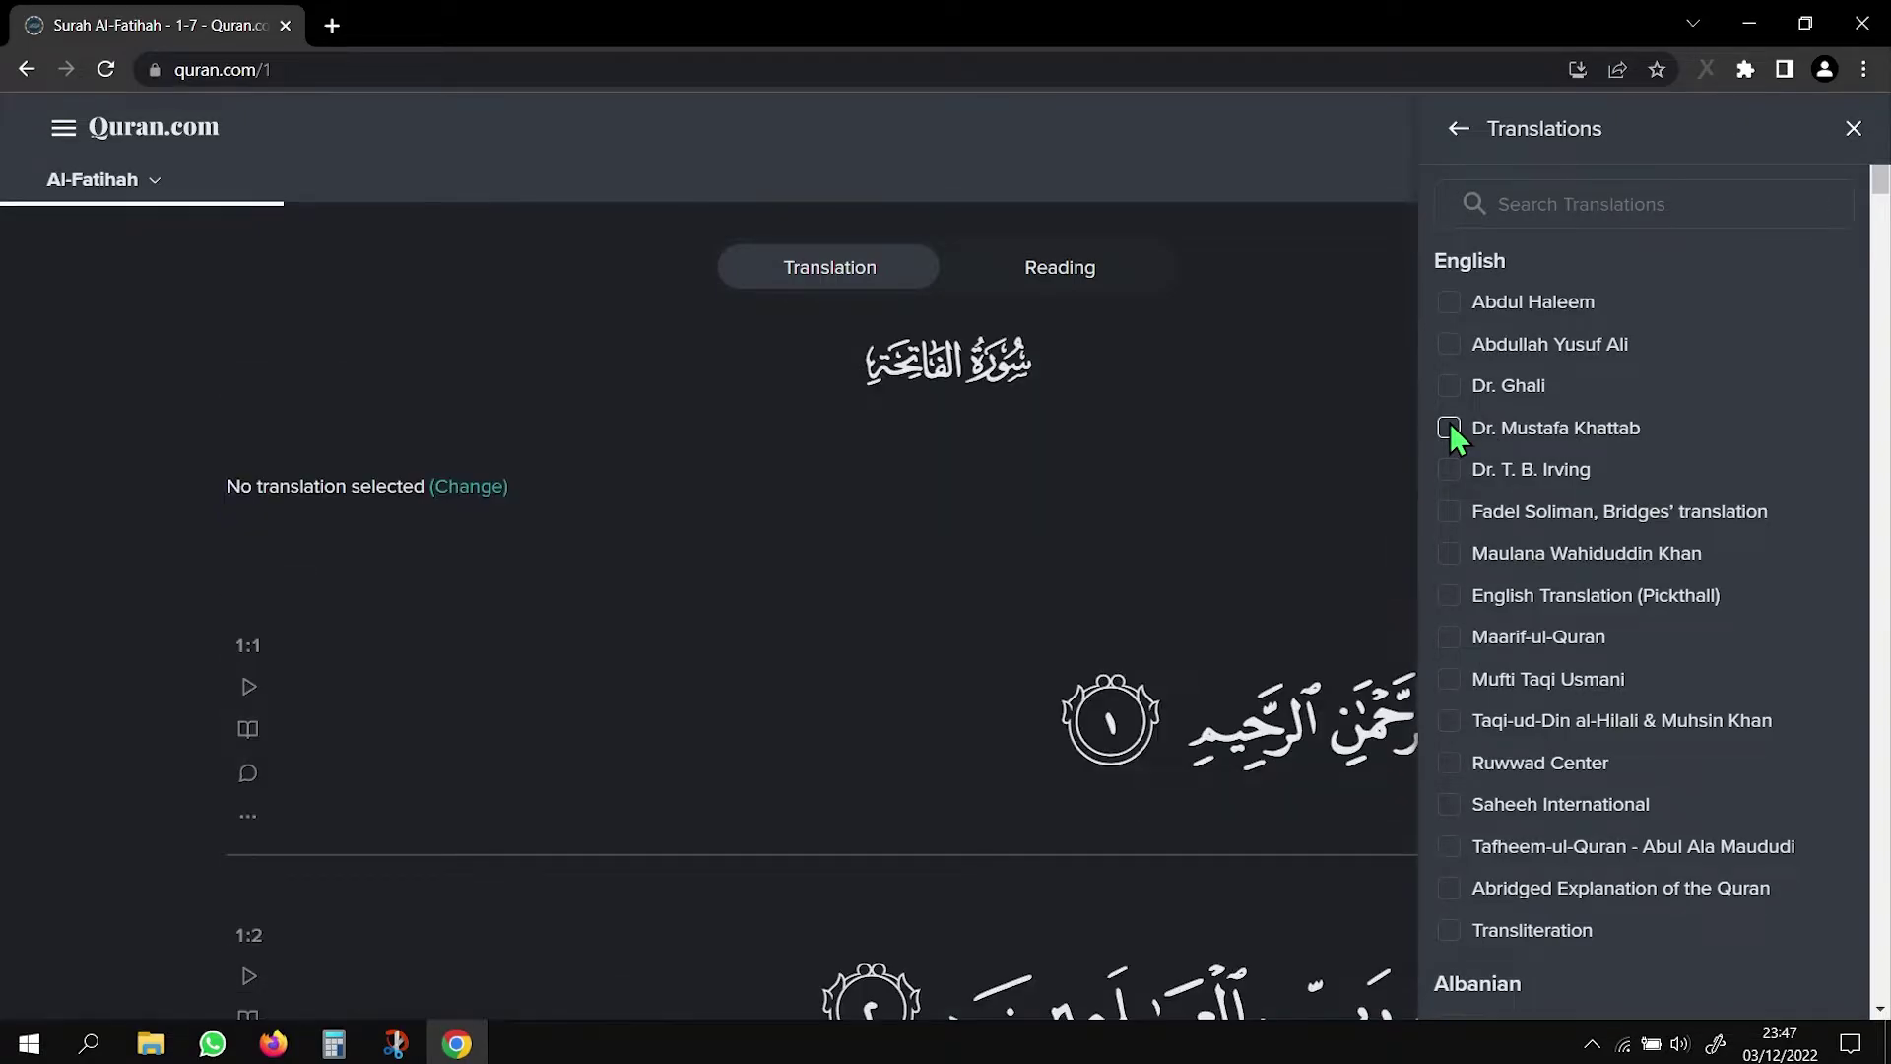
Select the Indonesian Islamic affairs ministry translation instead
scroll(1528, 416, down, 5)
scroll(1528, 415, down, 1)
scroll(1528, 416, down, 3)
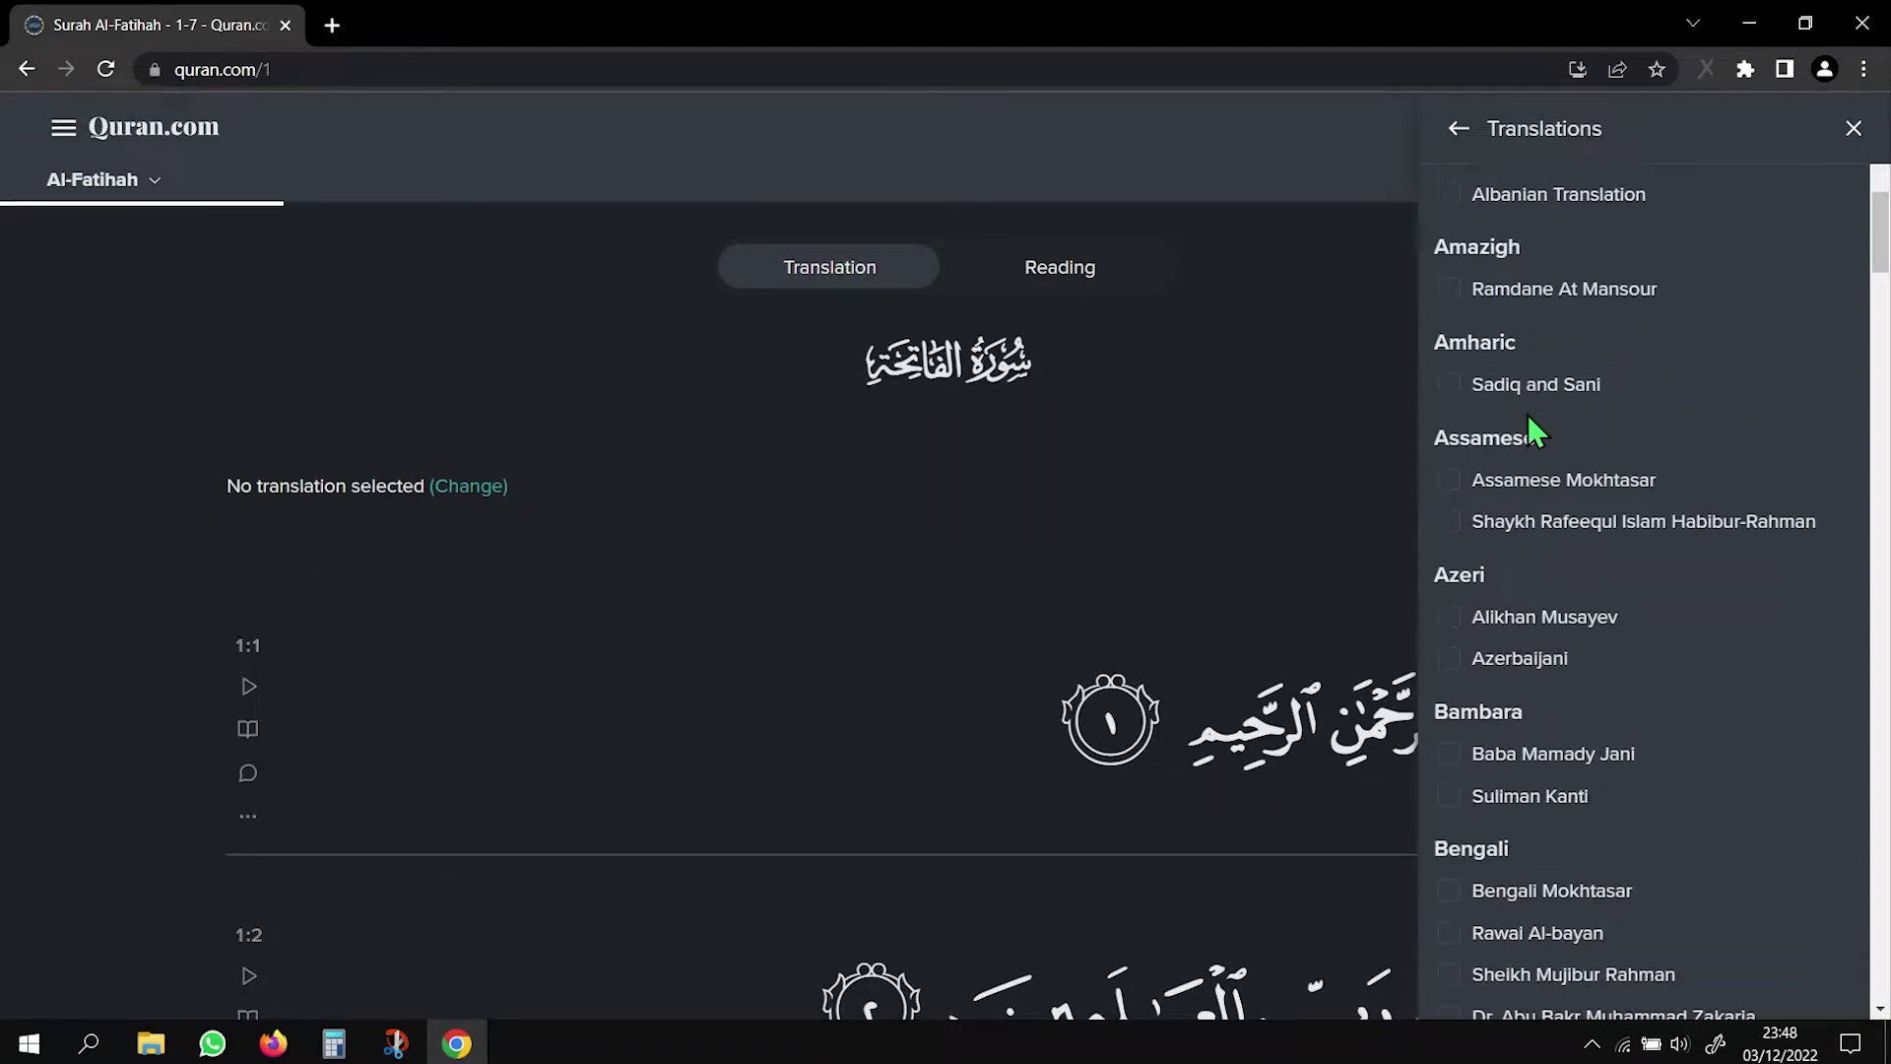
scroll(1528, 416, down, 2)
scroll(1528, 416, down, 4)
scroll(1530, 418, down, 1)
scroll(1530, 418, down, 4)
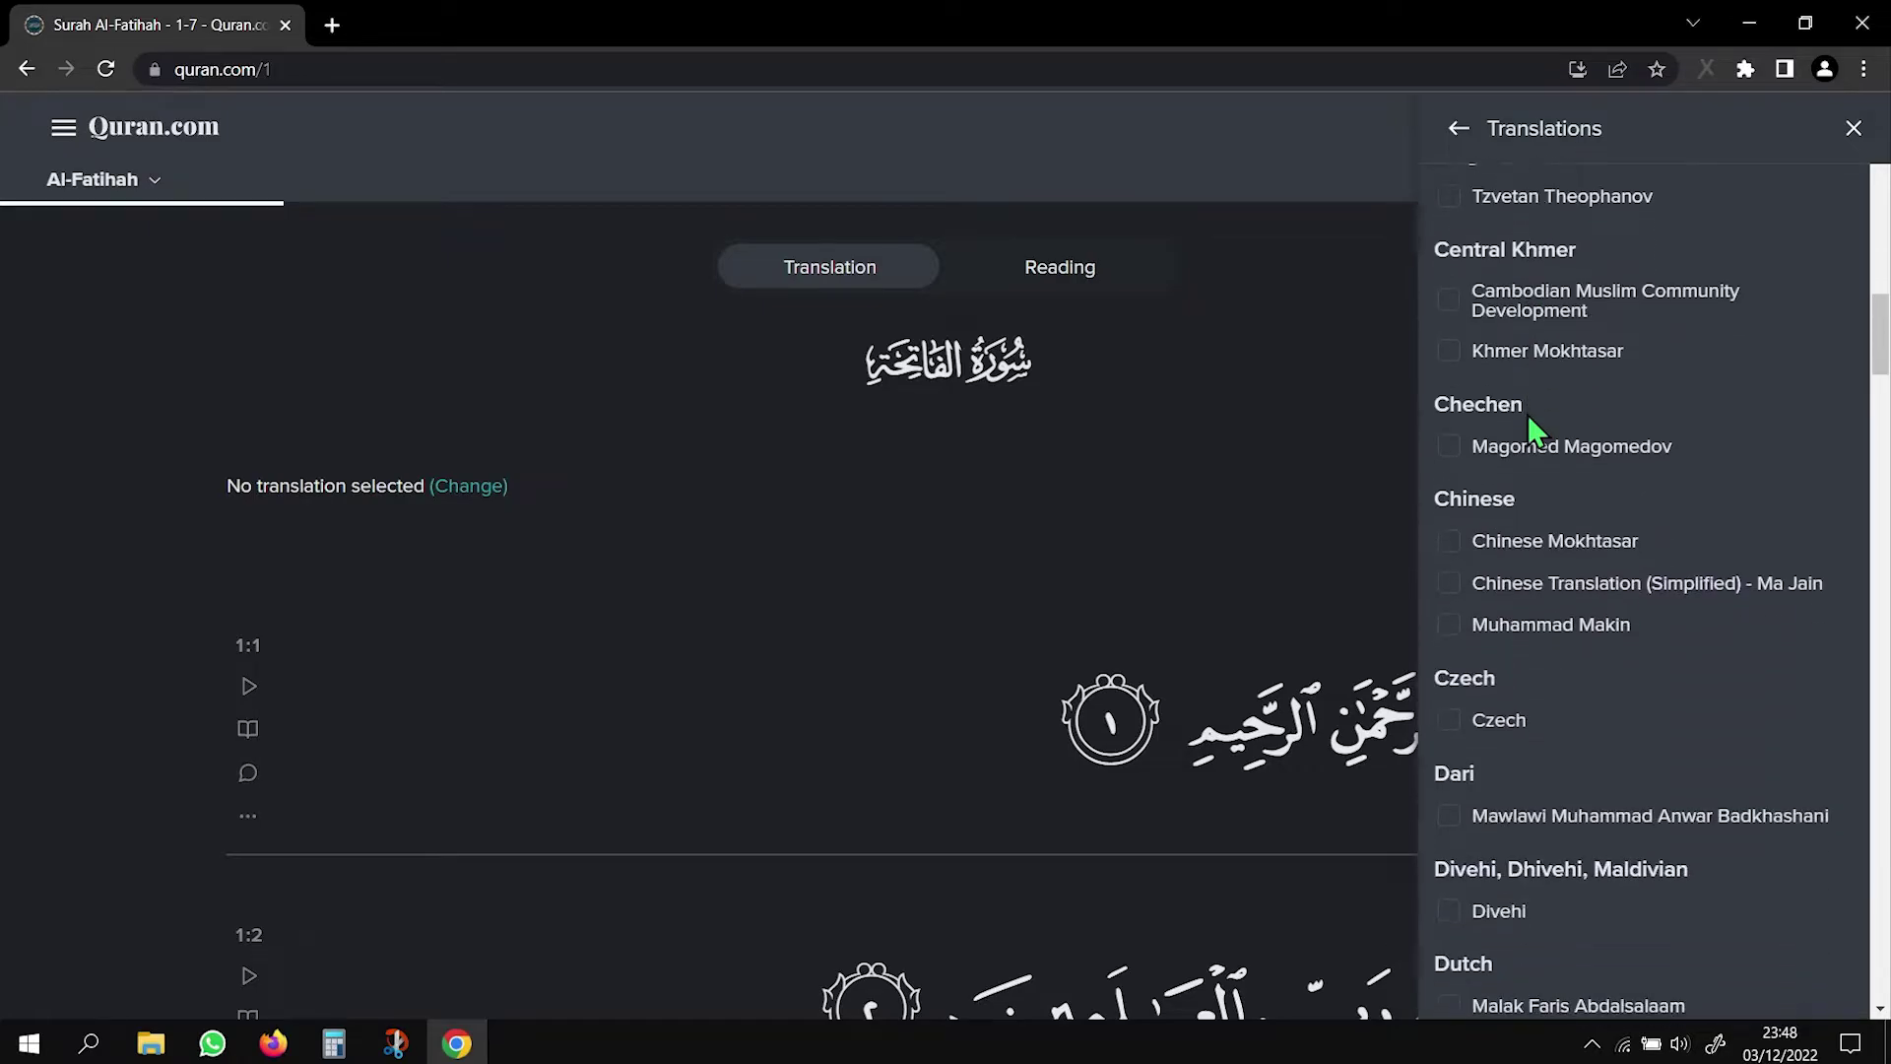
scroll(1530, 418, down, 2)
scroll(1530, 418, down, 3)
scroll(1530, 417, down, 4)
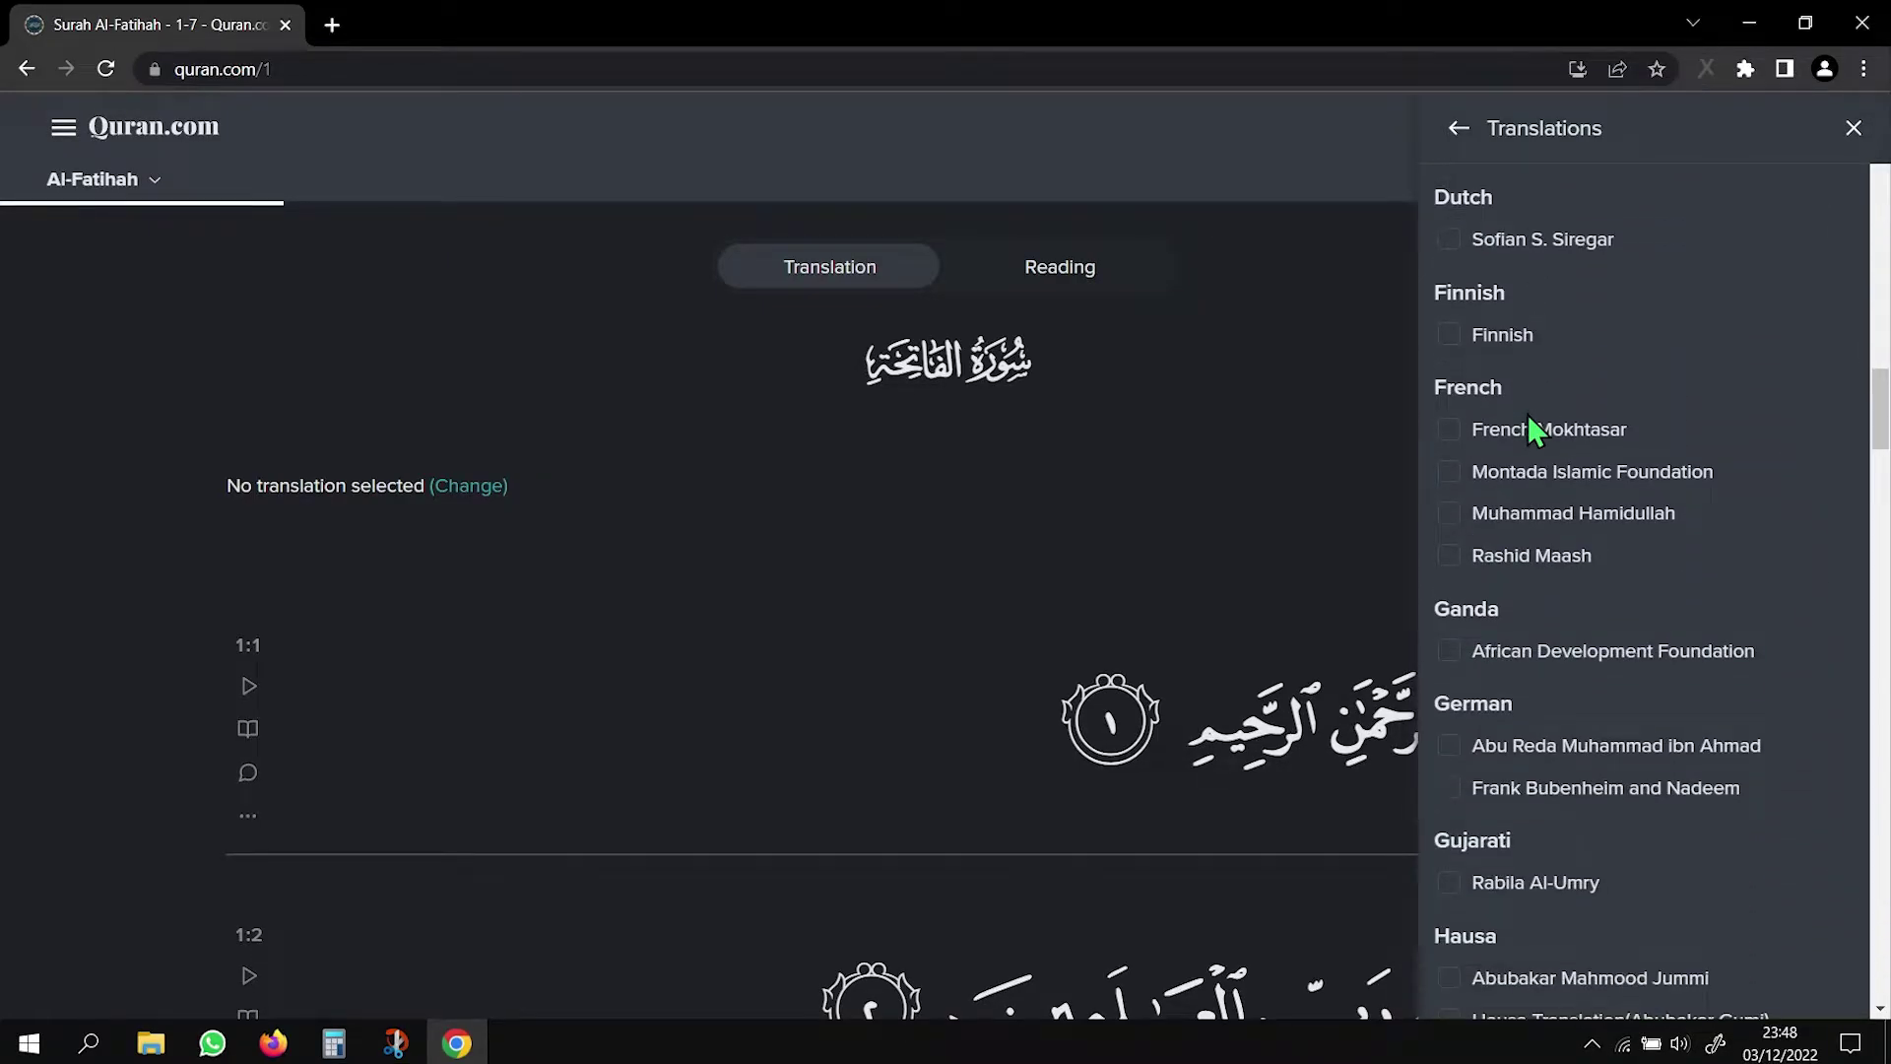
scroll(1529, 418, down, 3)
scroll(1529, 418, down, 2)
scroll(1528, 414, down, 2)
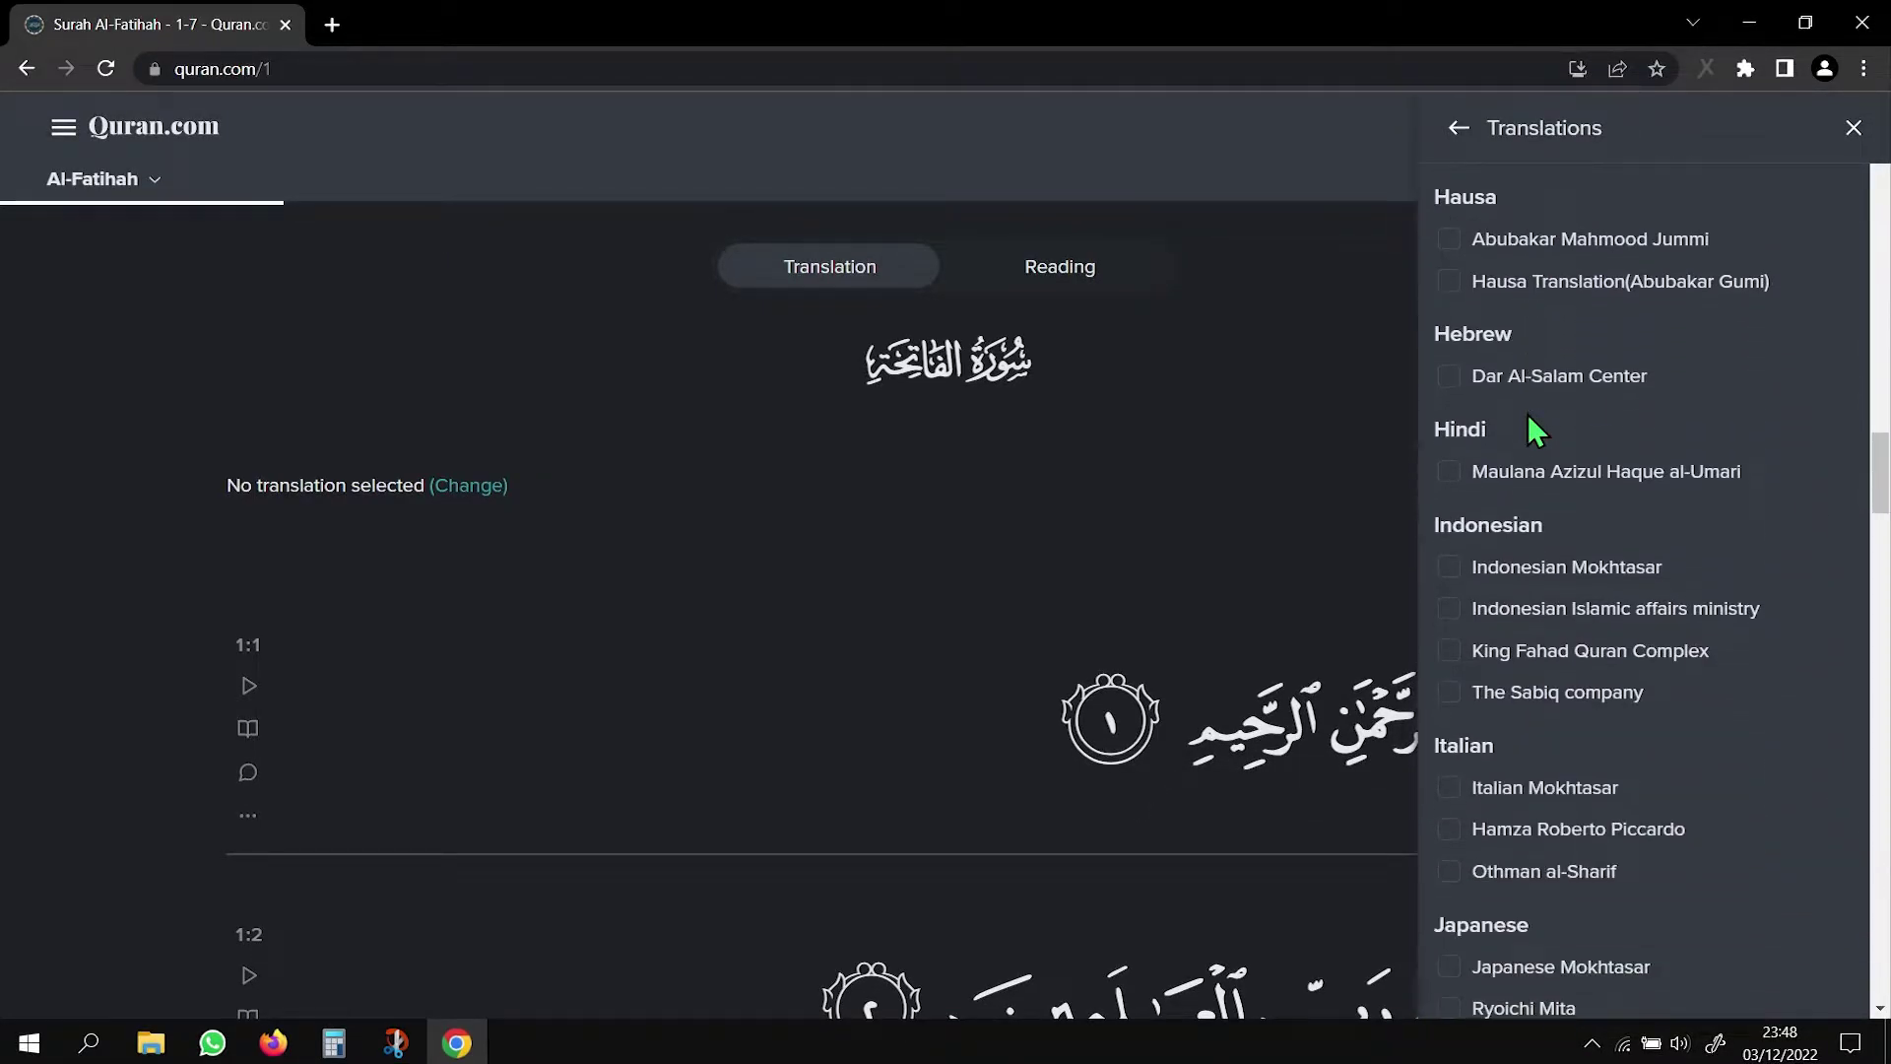
scroll(1528, 414, down, 1)
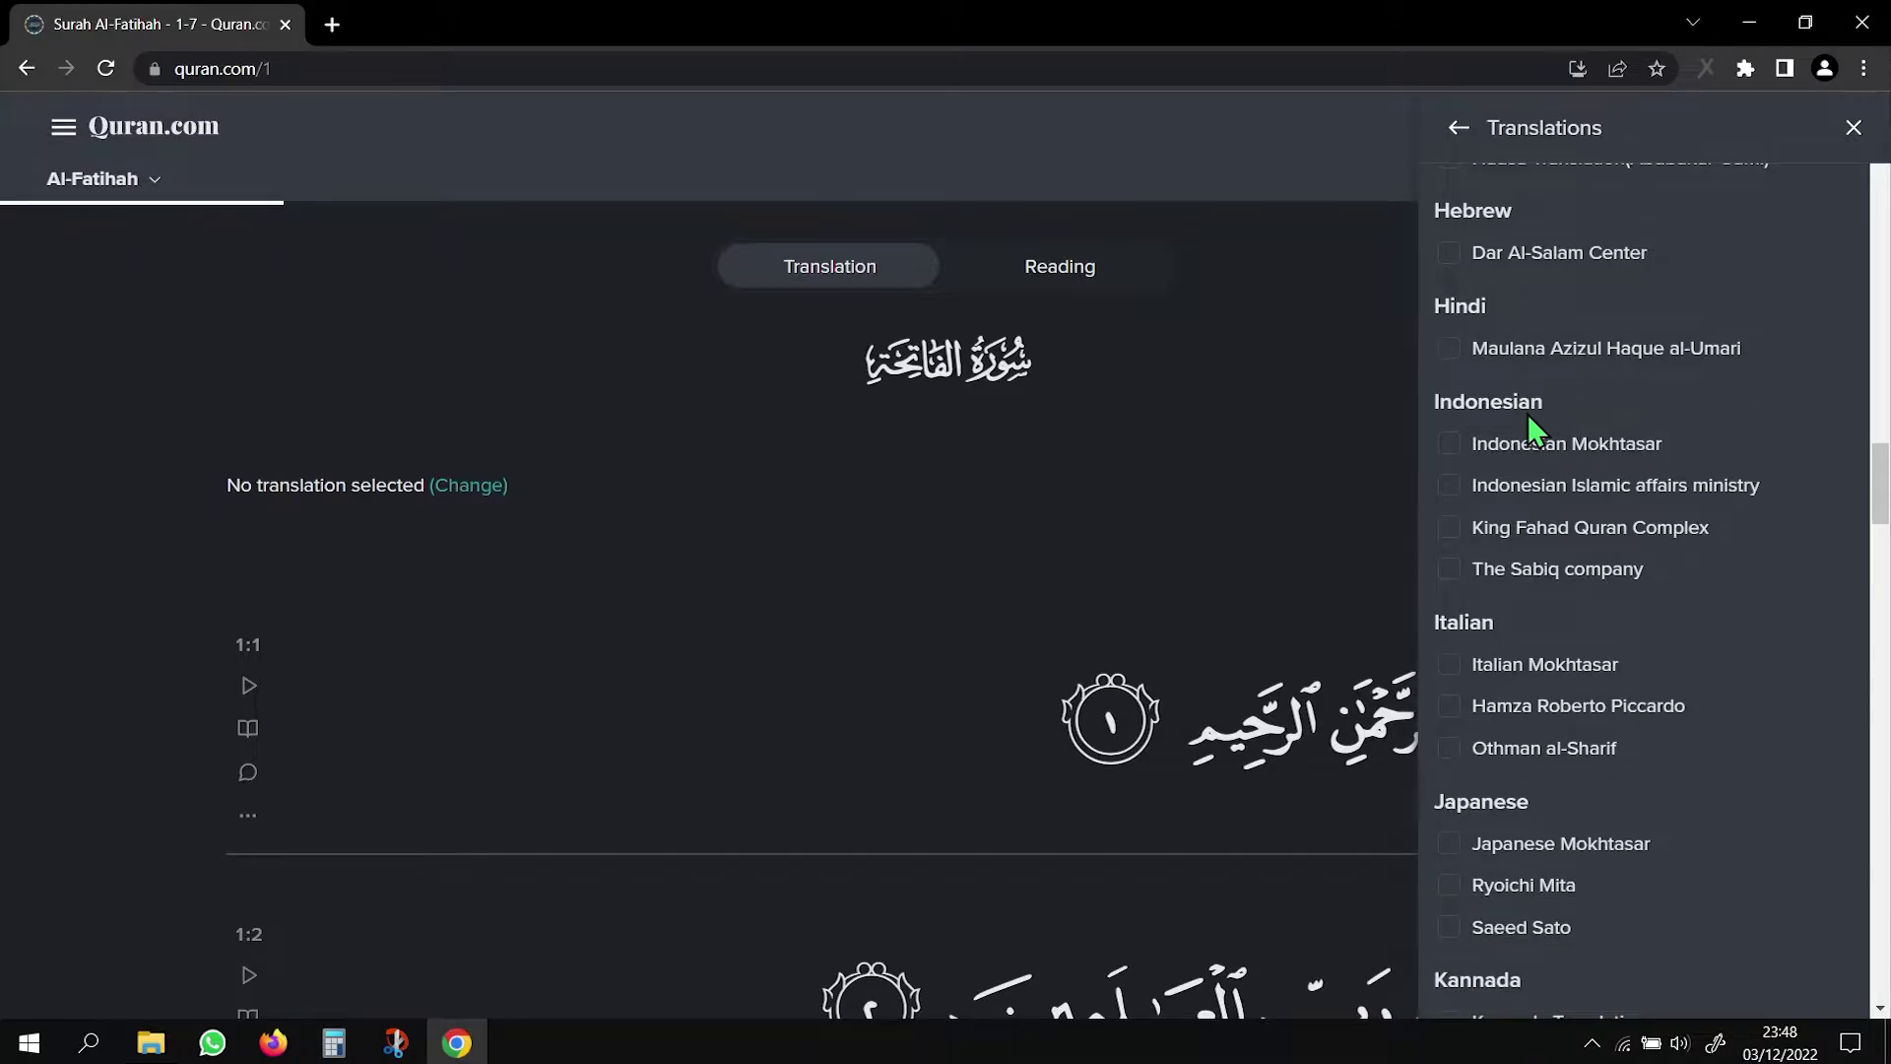
click(1450, 485)
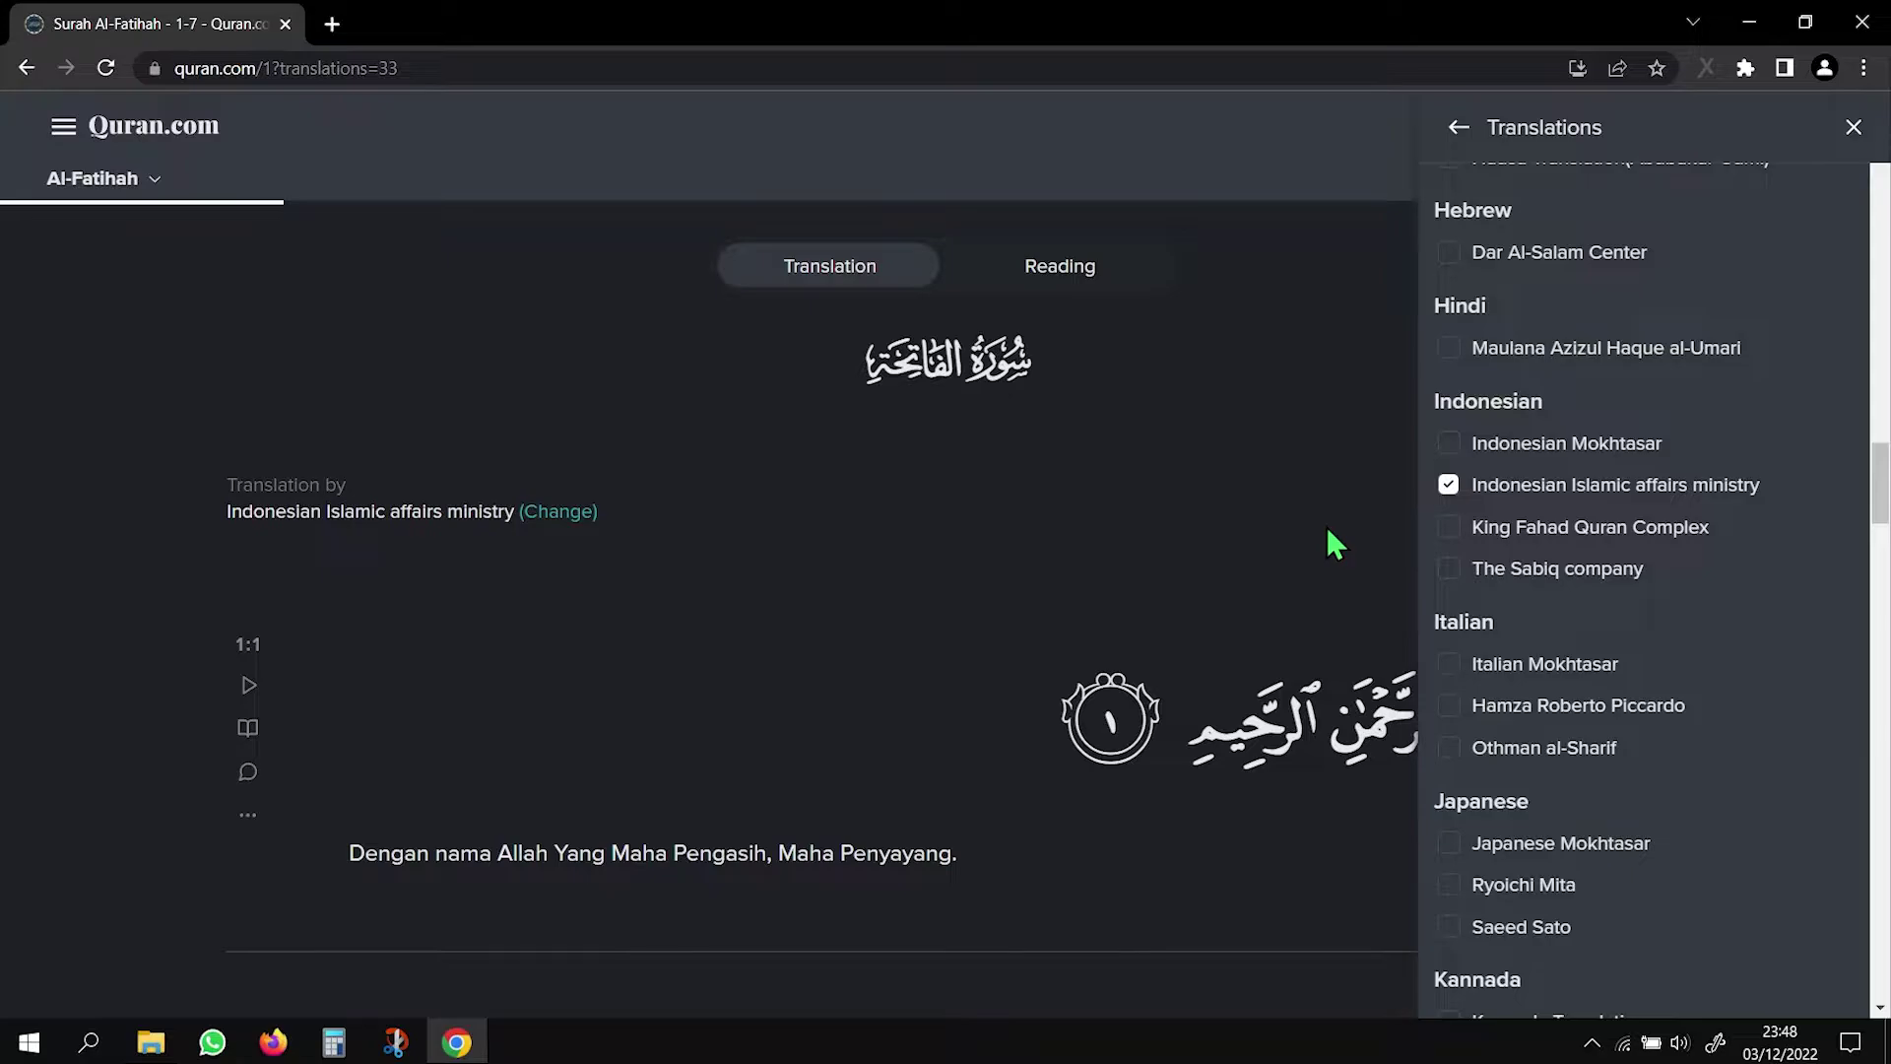
click(1458, 128)
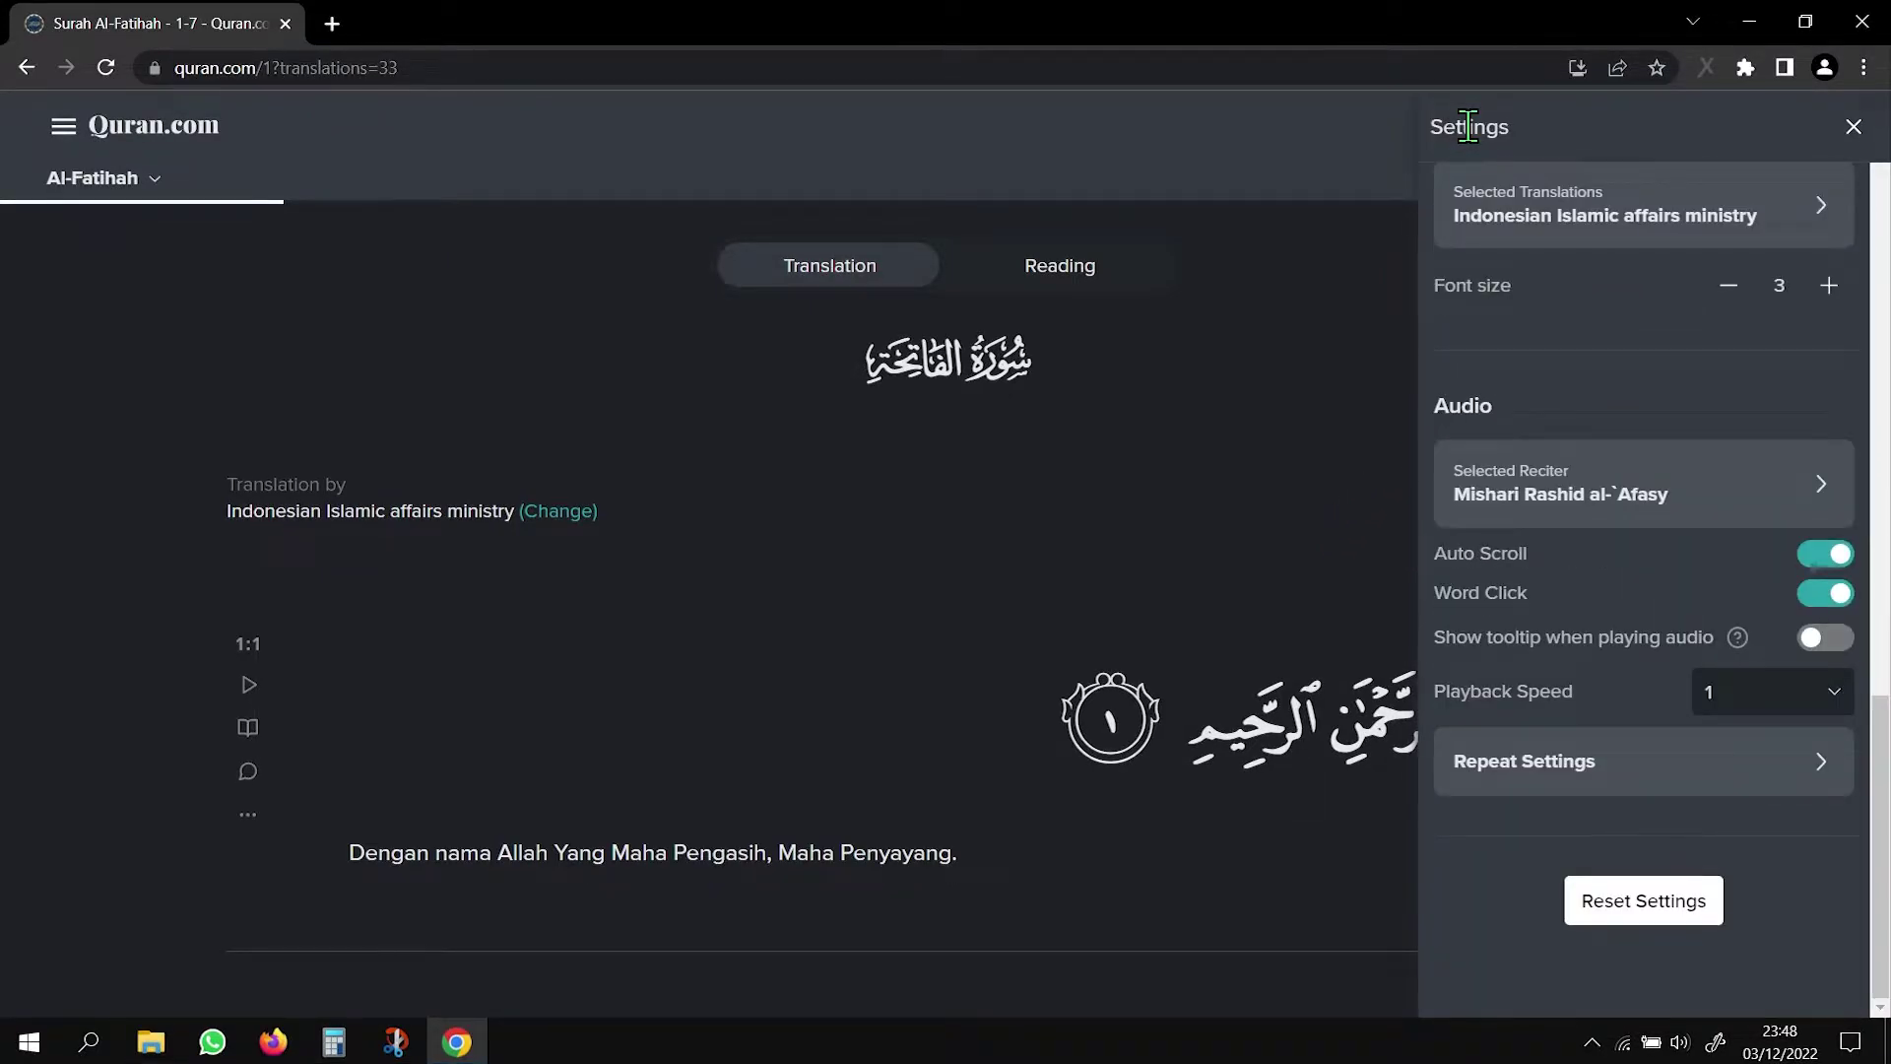
Raise the translation font size to 6 and close the settings panel
click(1830, 290)
click(1830, 290)
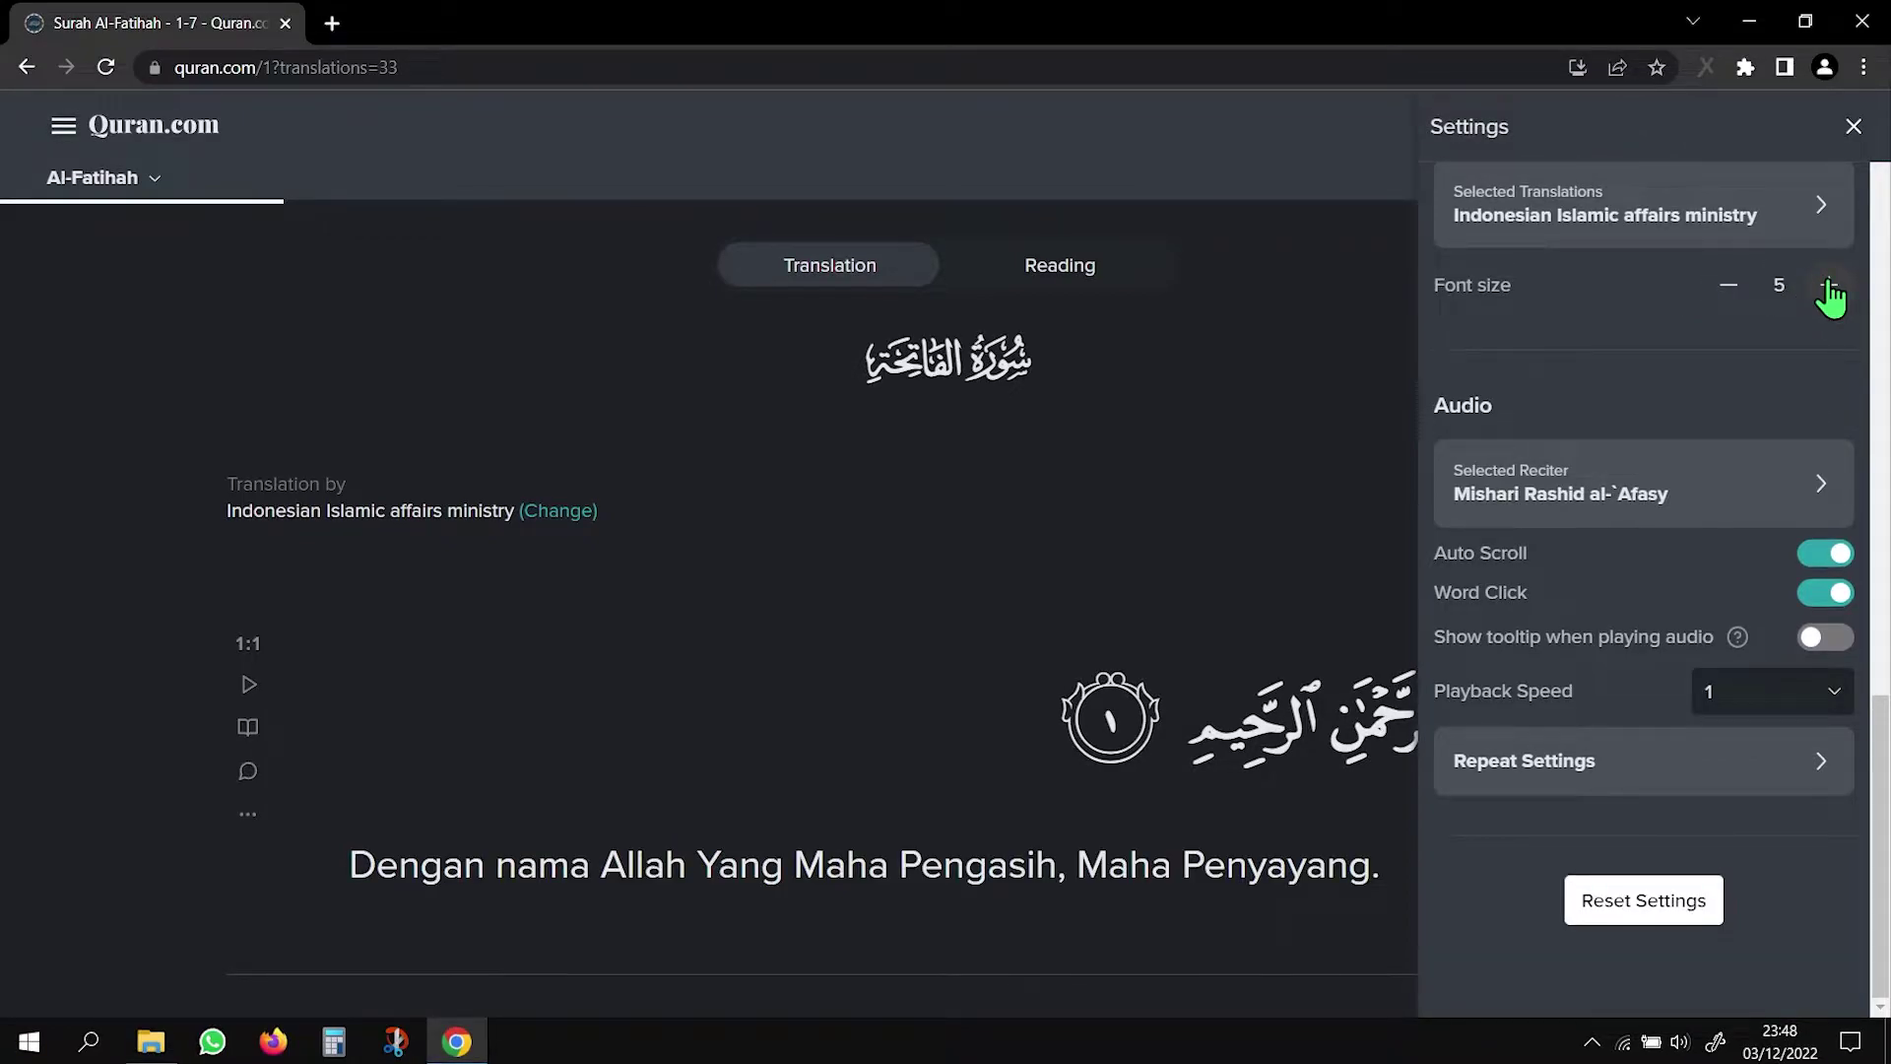
click(1831, 290)
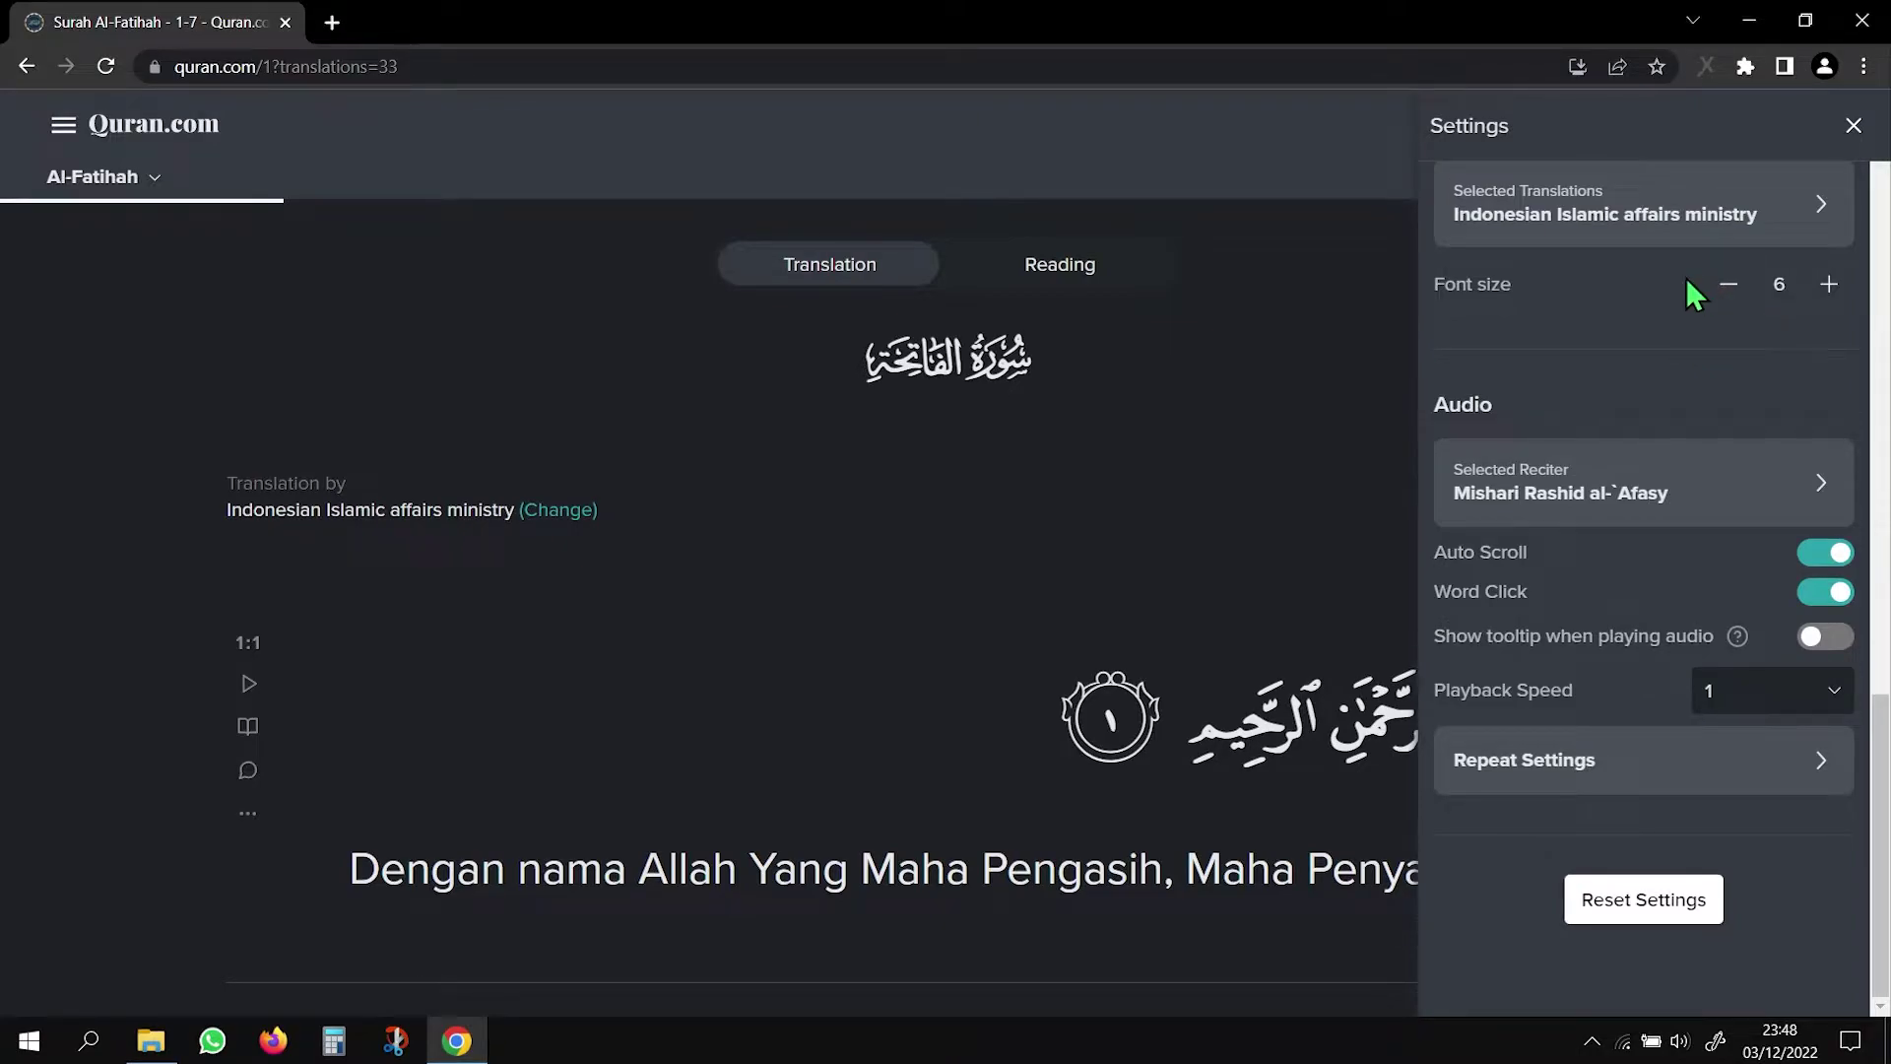
click(1854, 125)
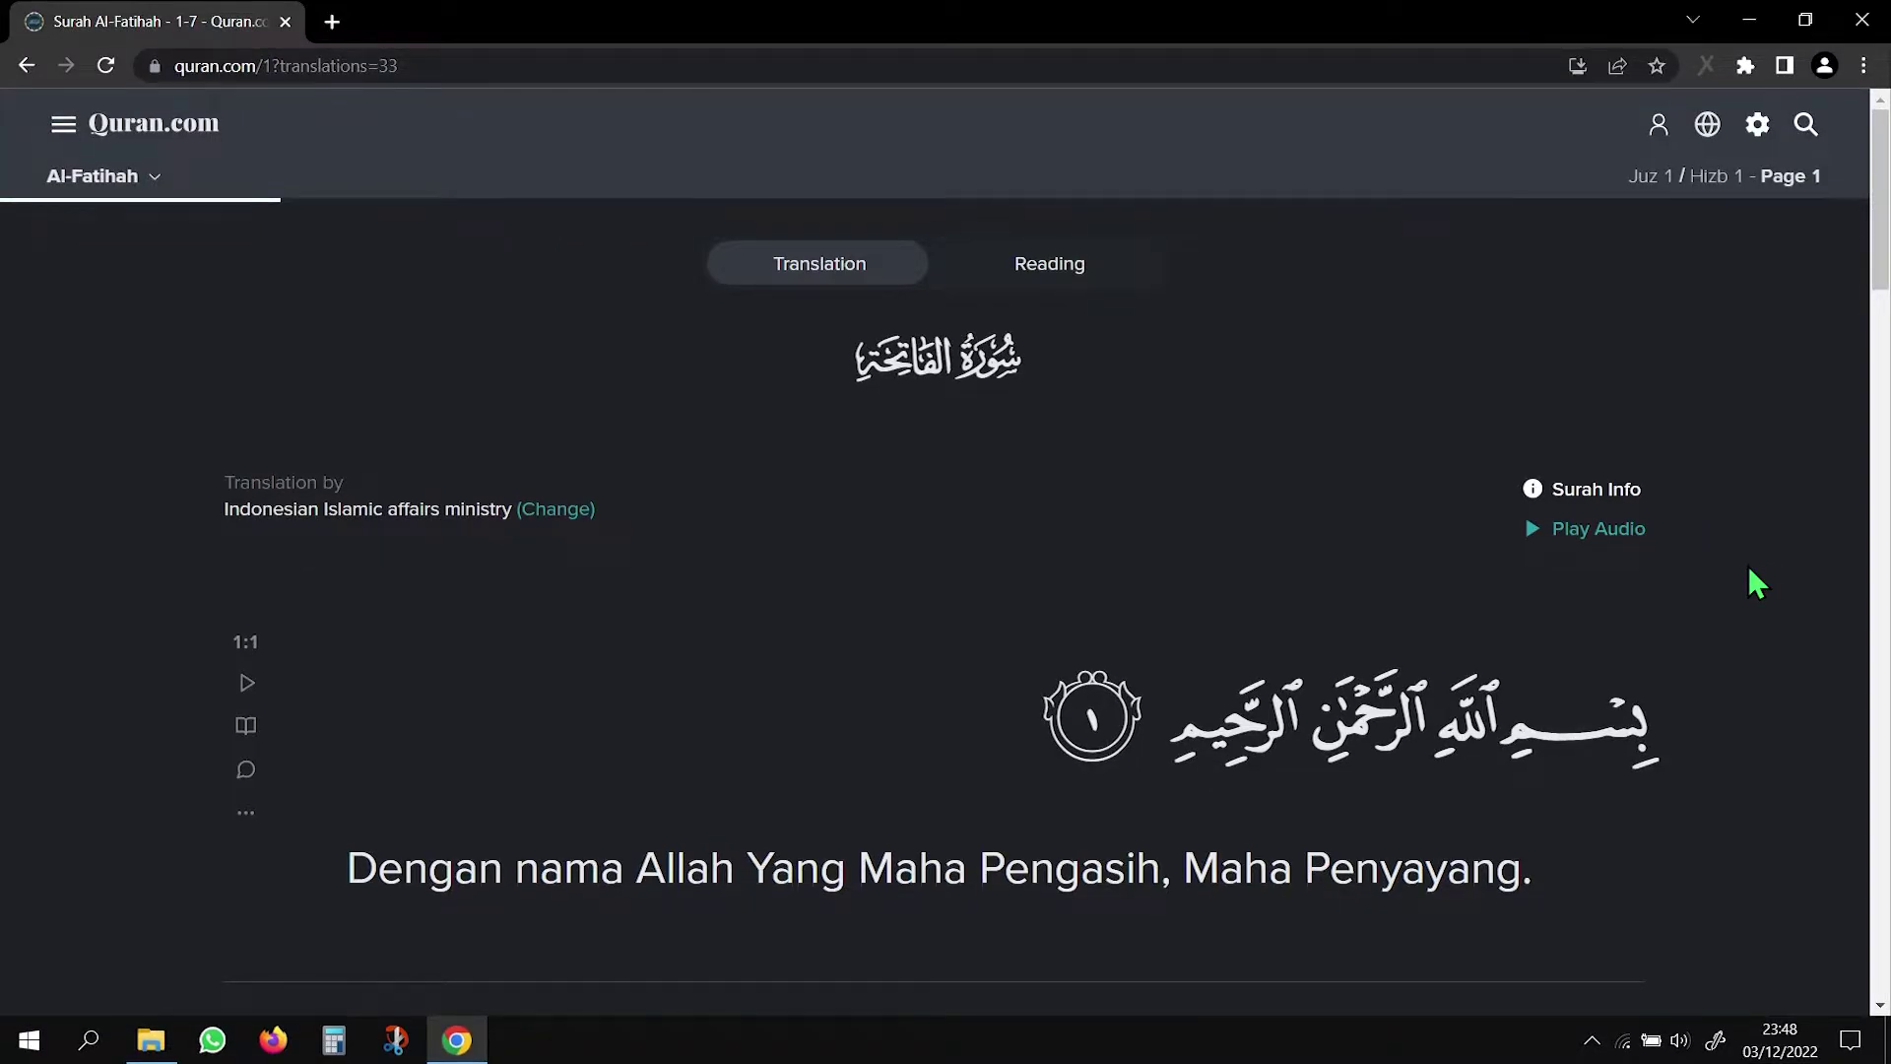
scroll(1754, 531, down, 2)
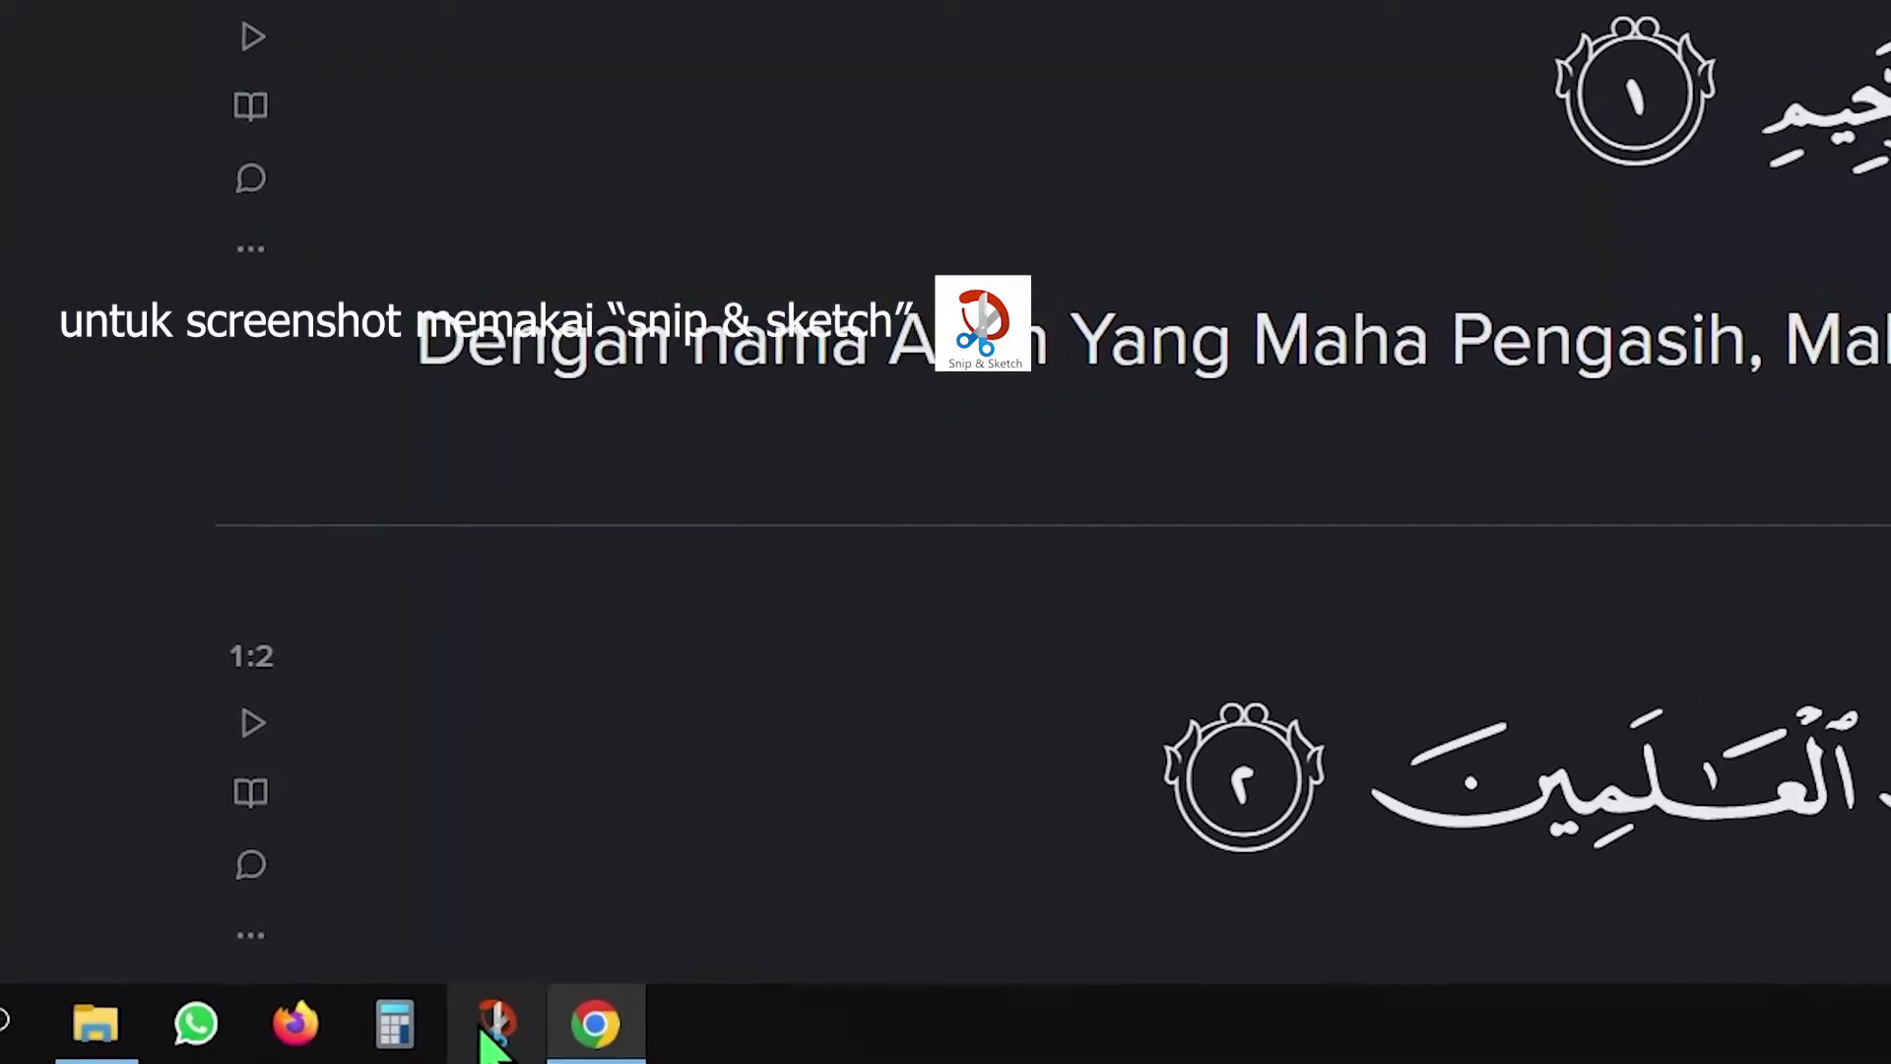
Snip the Arabic Bismillah verse and save it as JPG image 001
click(503, 1027)
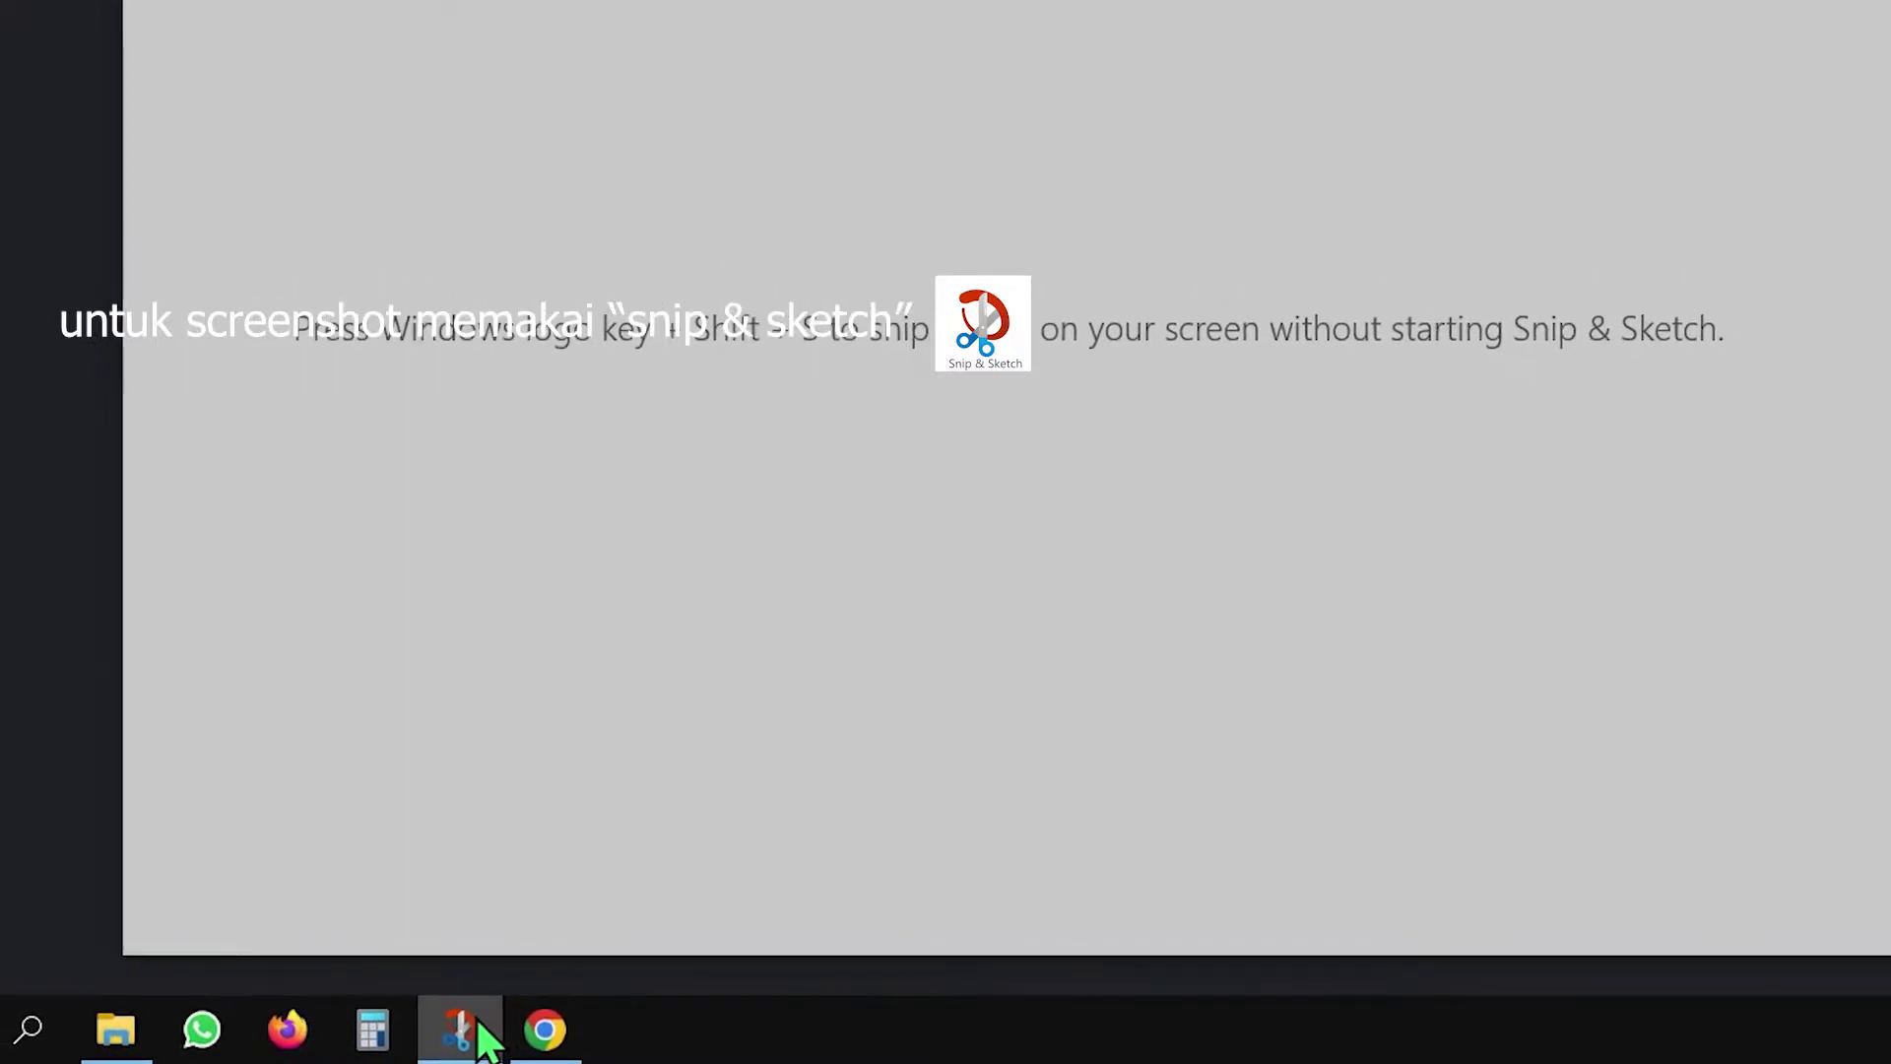
mouse_move(465, 1034)
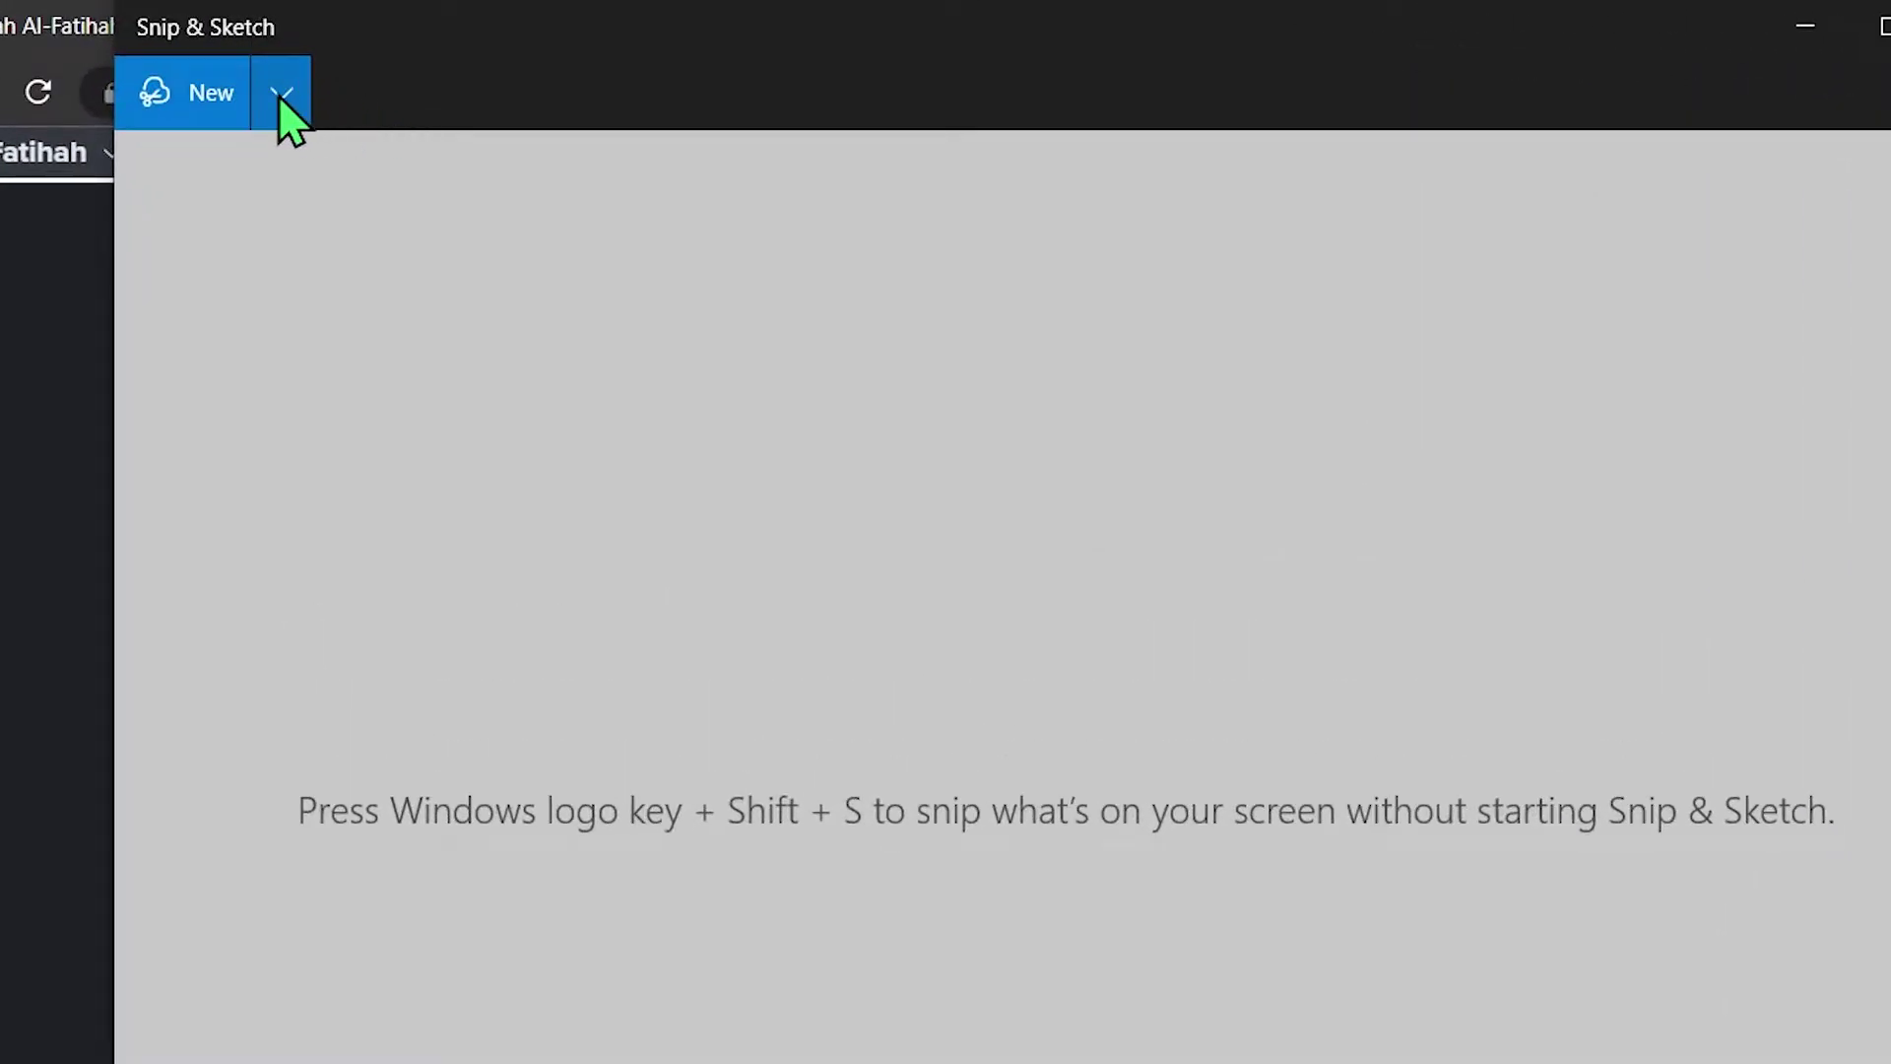
click(281, 92)
click(251, 173)
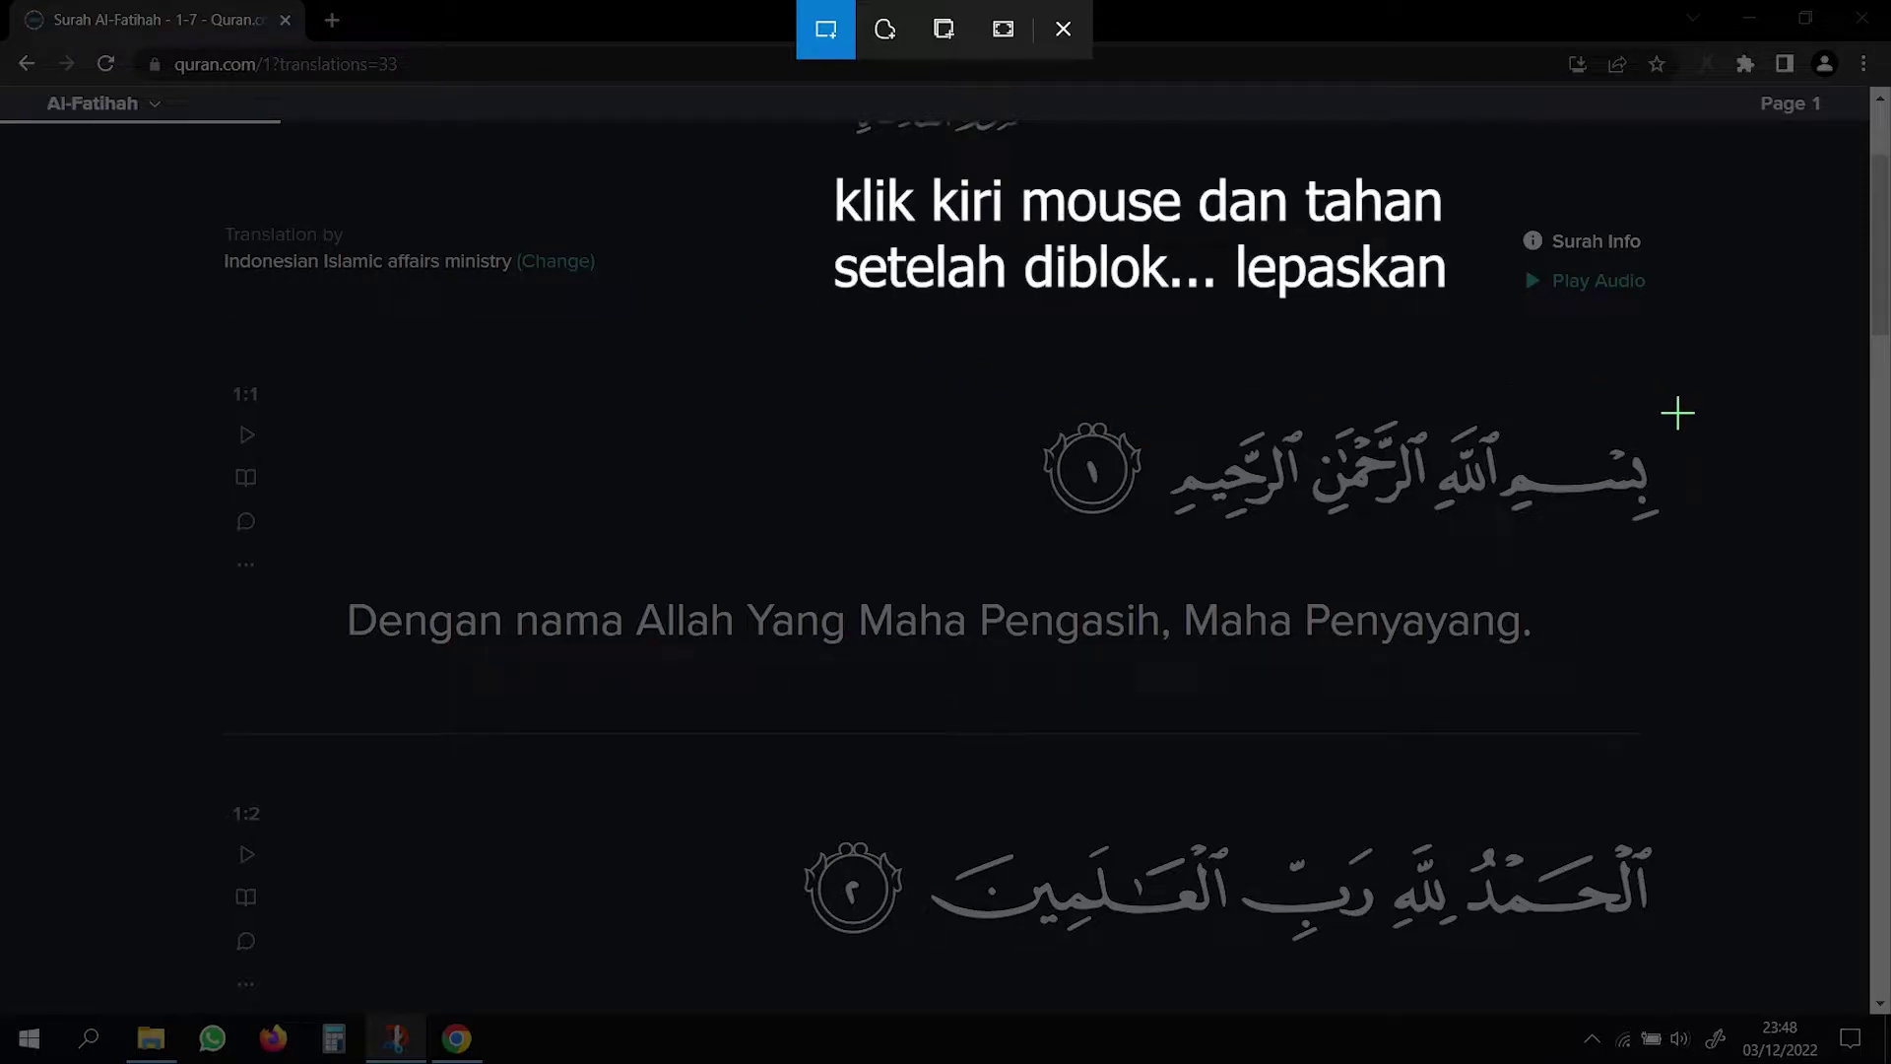
drag(1678, 413, 1145, 544)
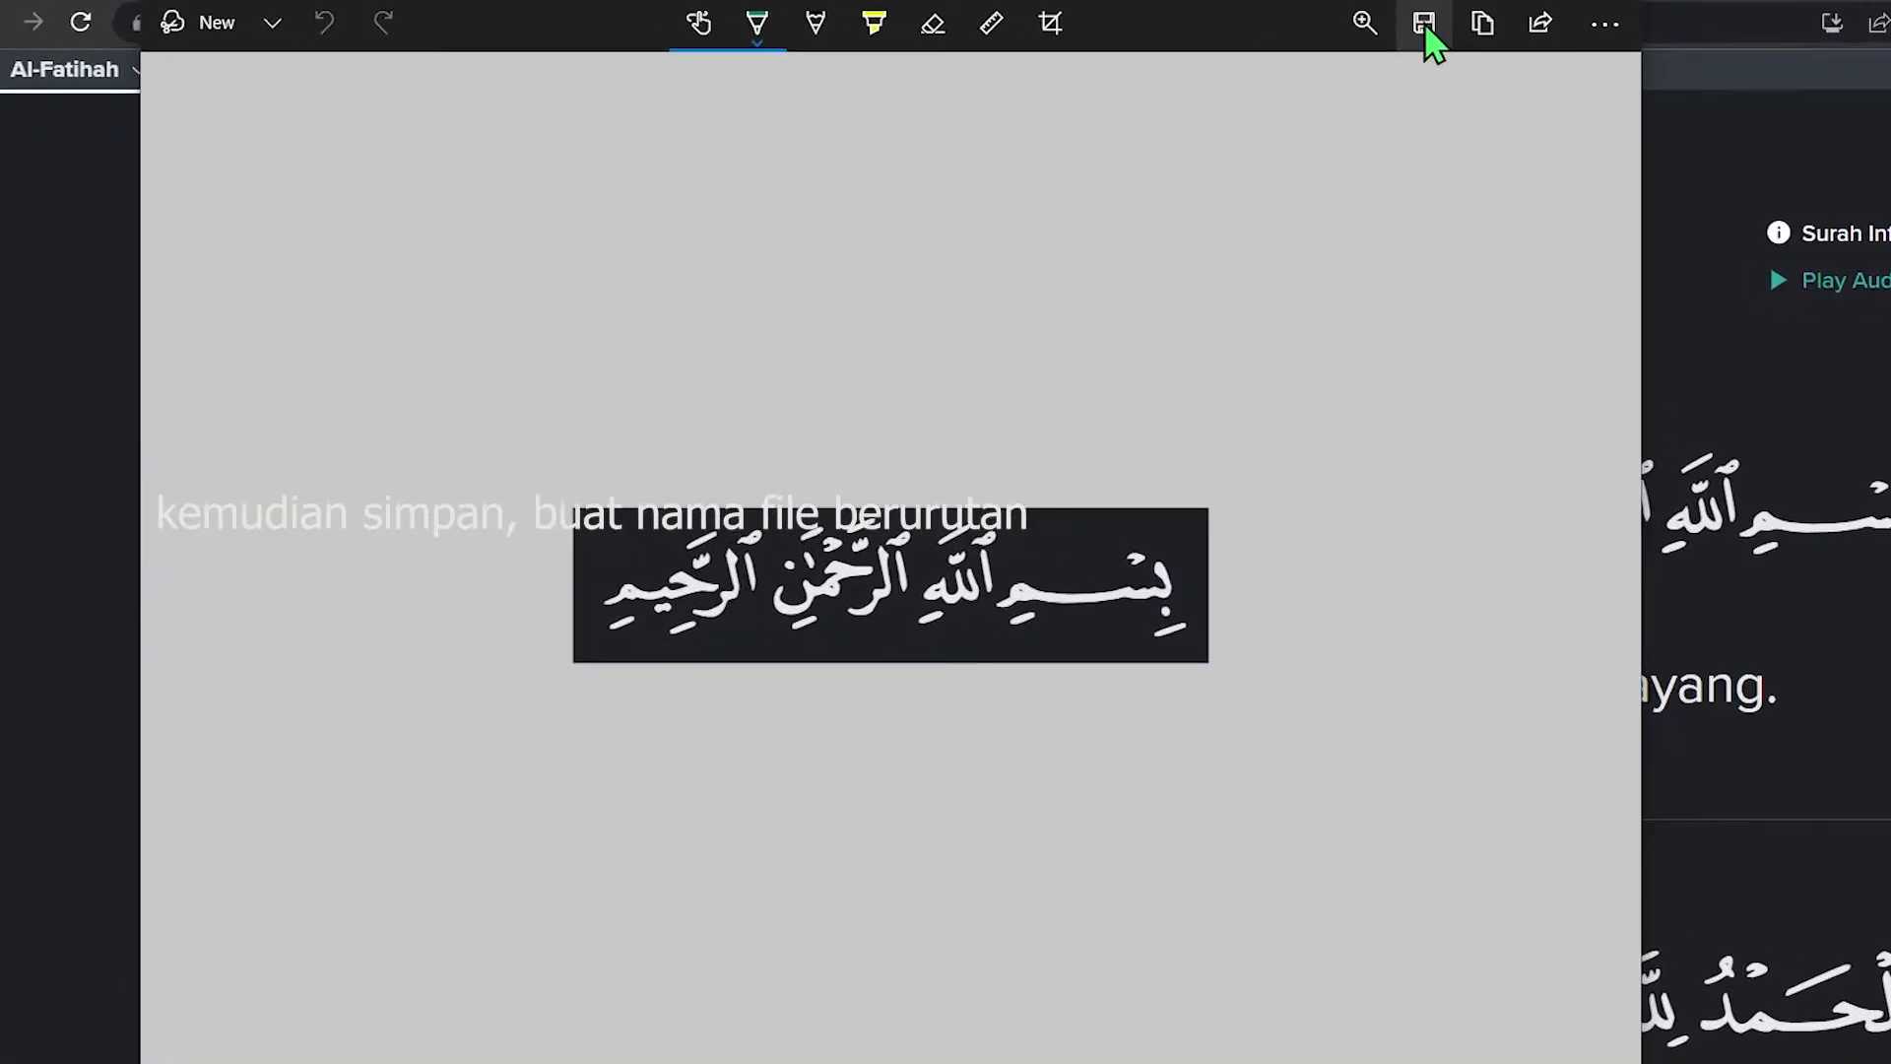
click(1235, 66)
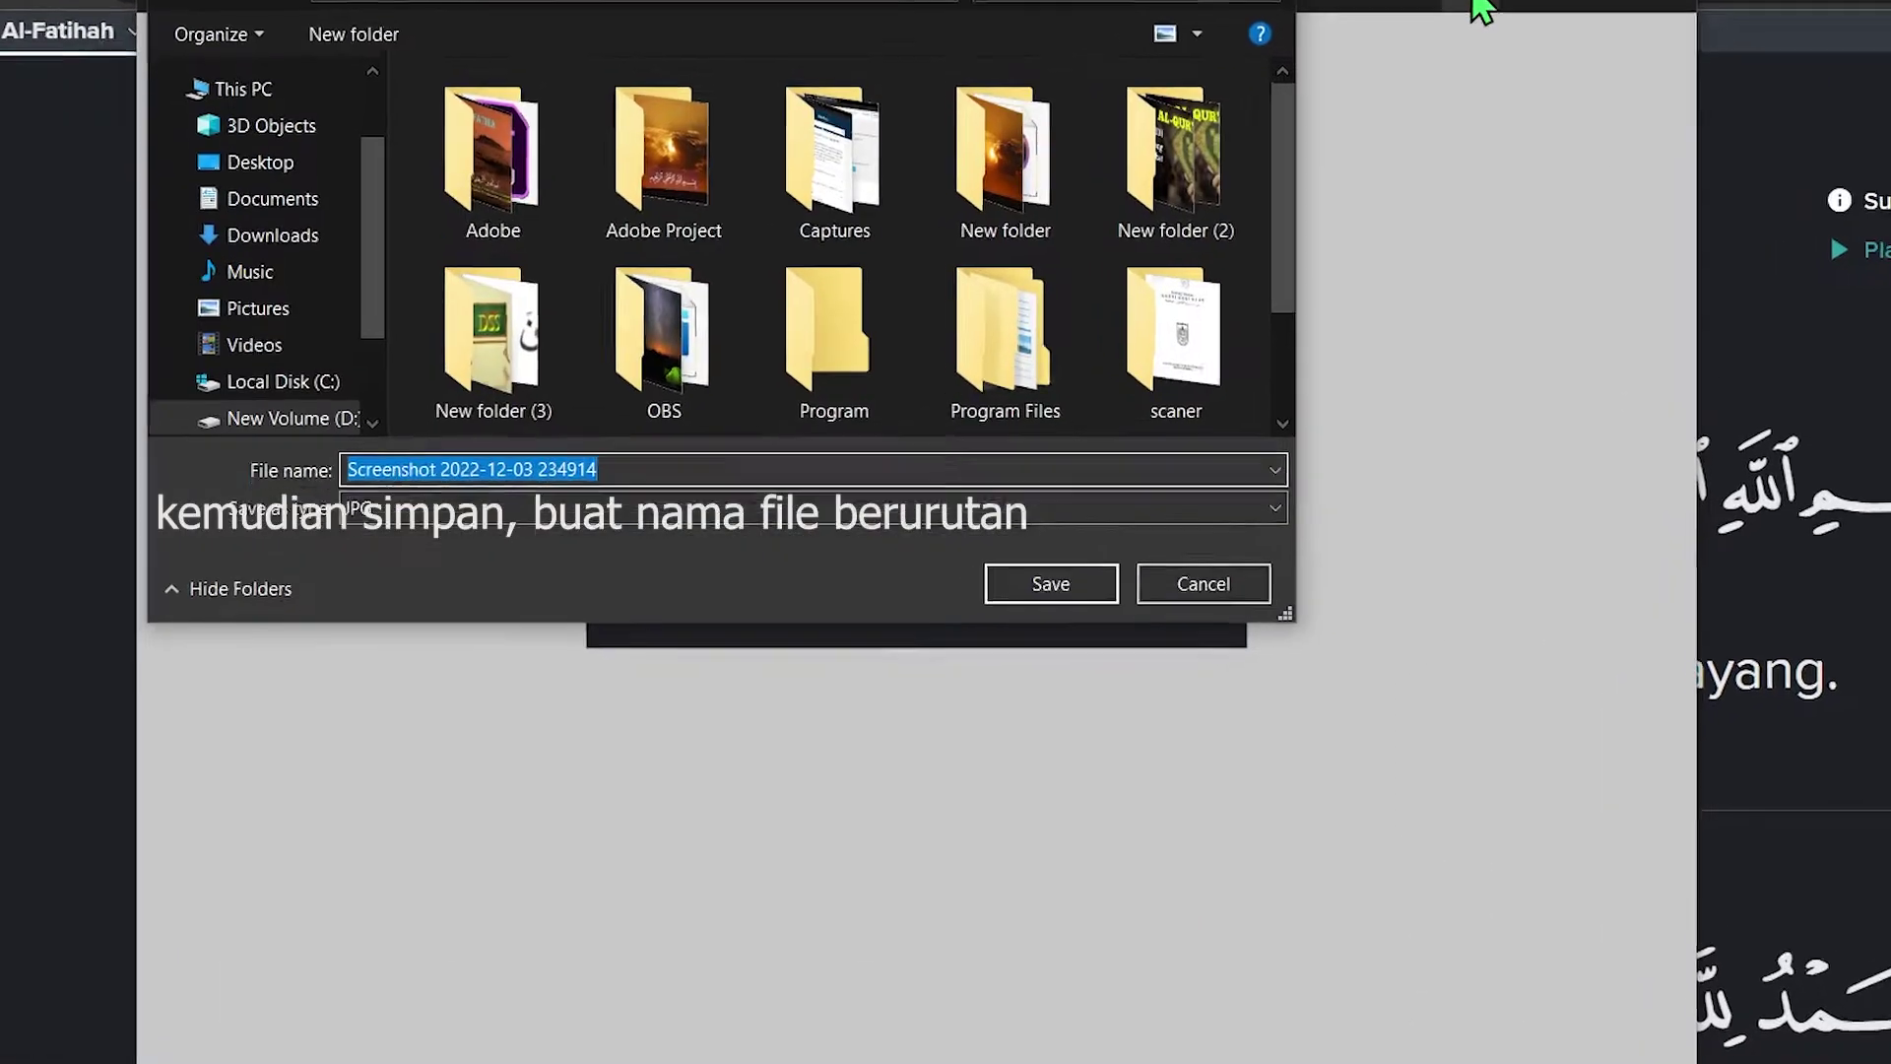
text(001)
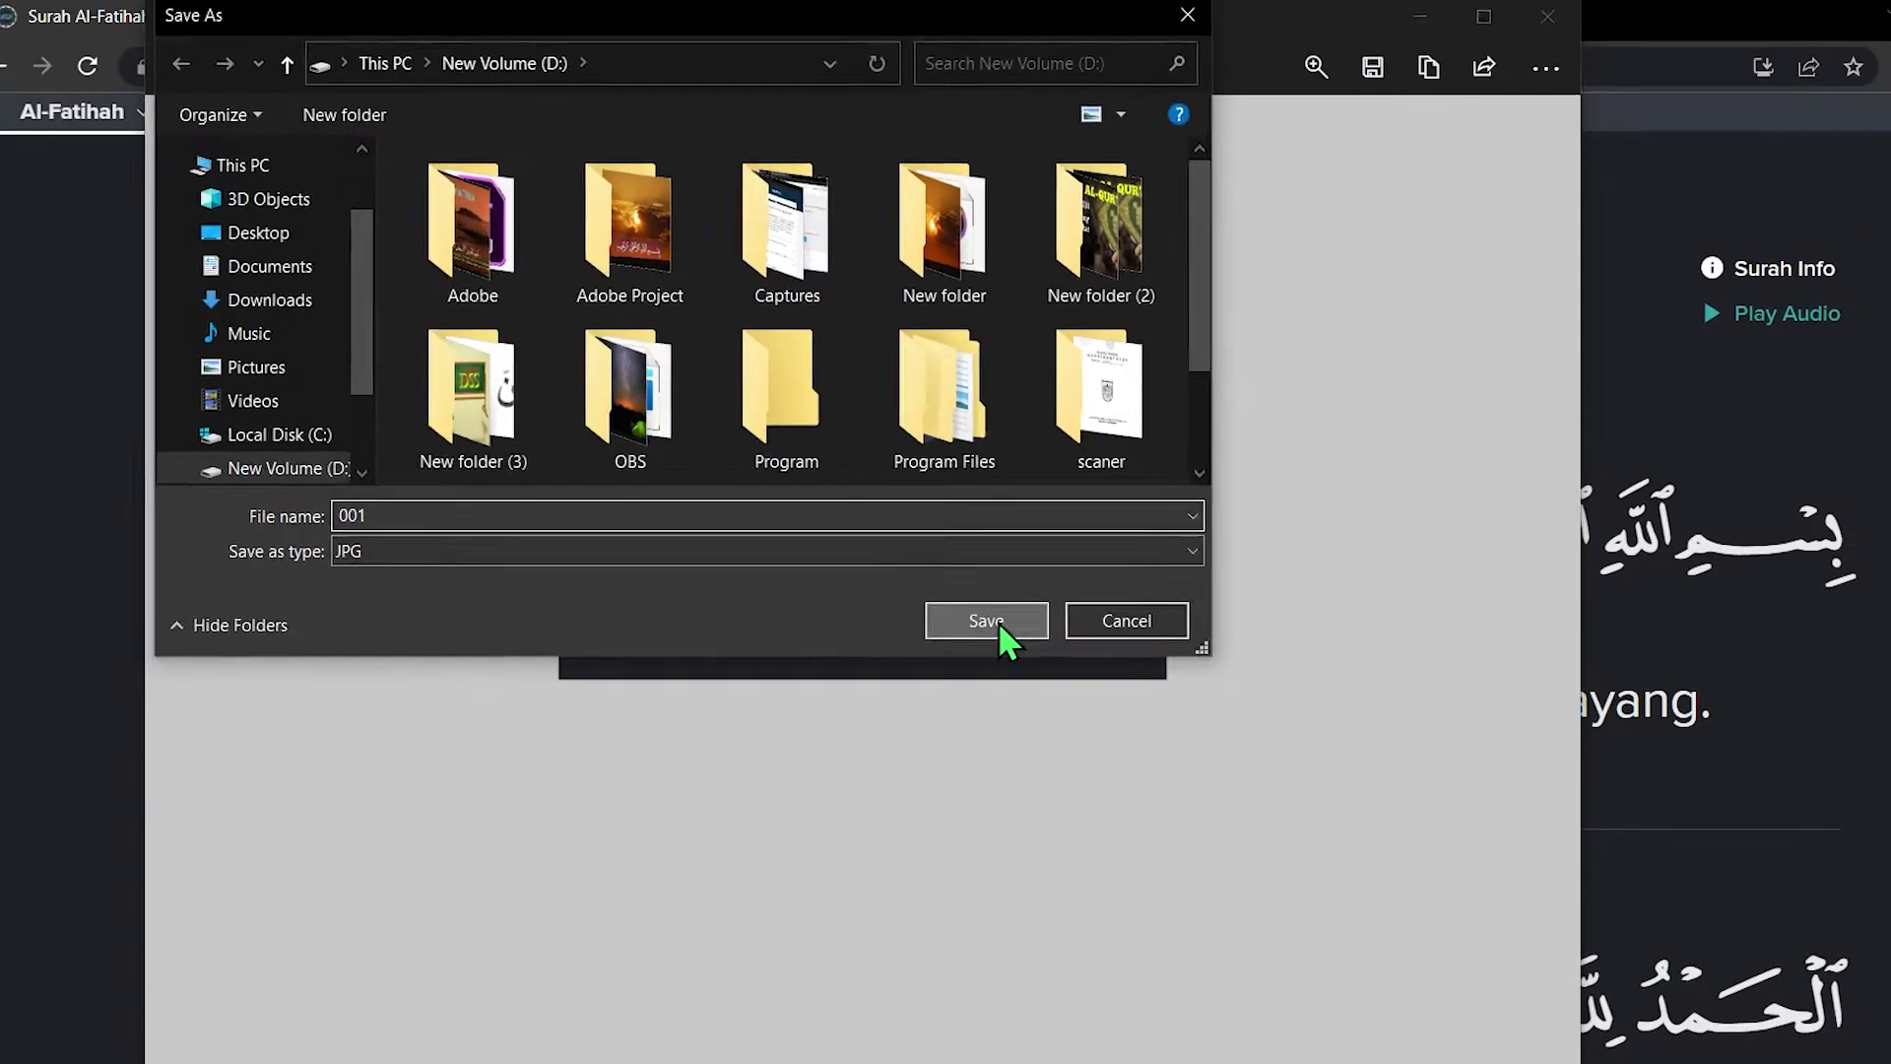
click(988, 623)
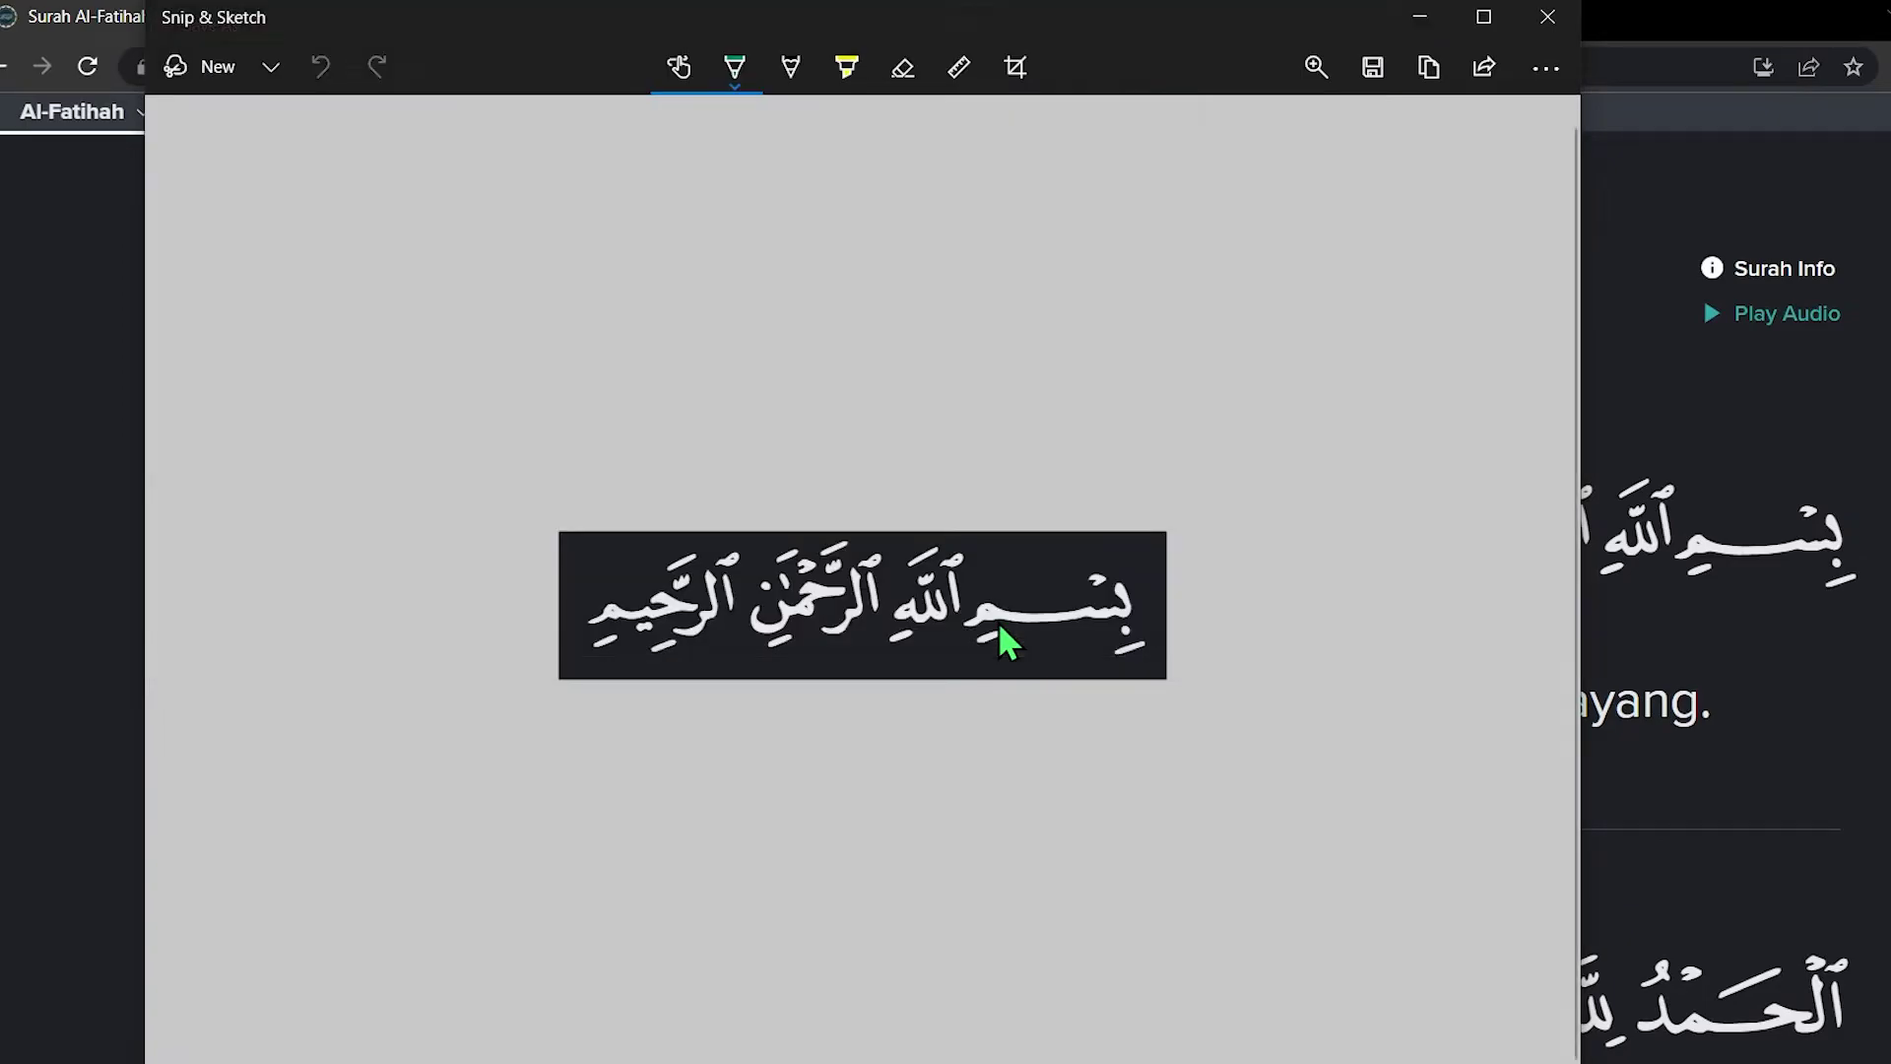
click(1548, 20)
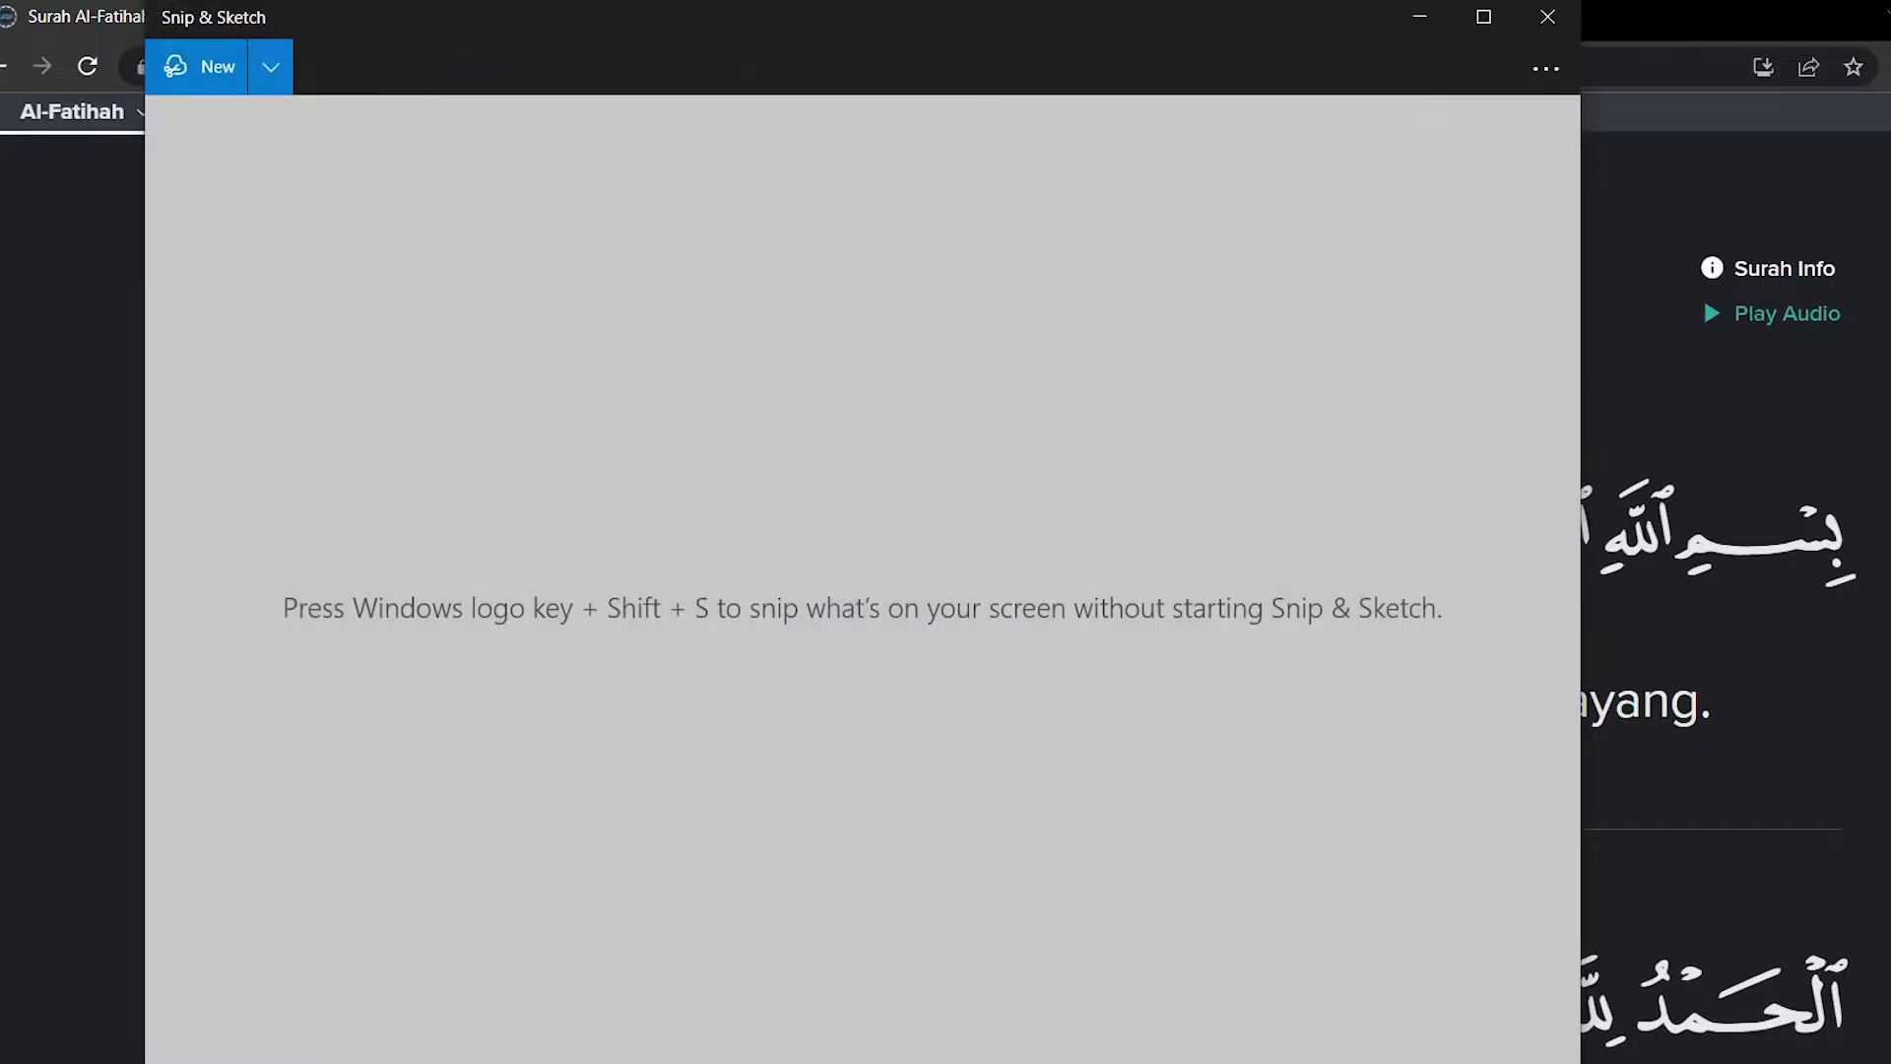
Snip verse 1's Indonesian translation line and save it as JPG image 001a
click(271, 70)
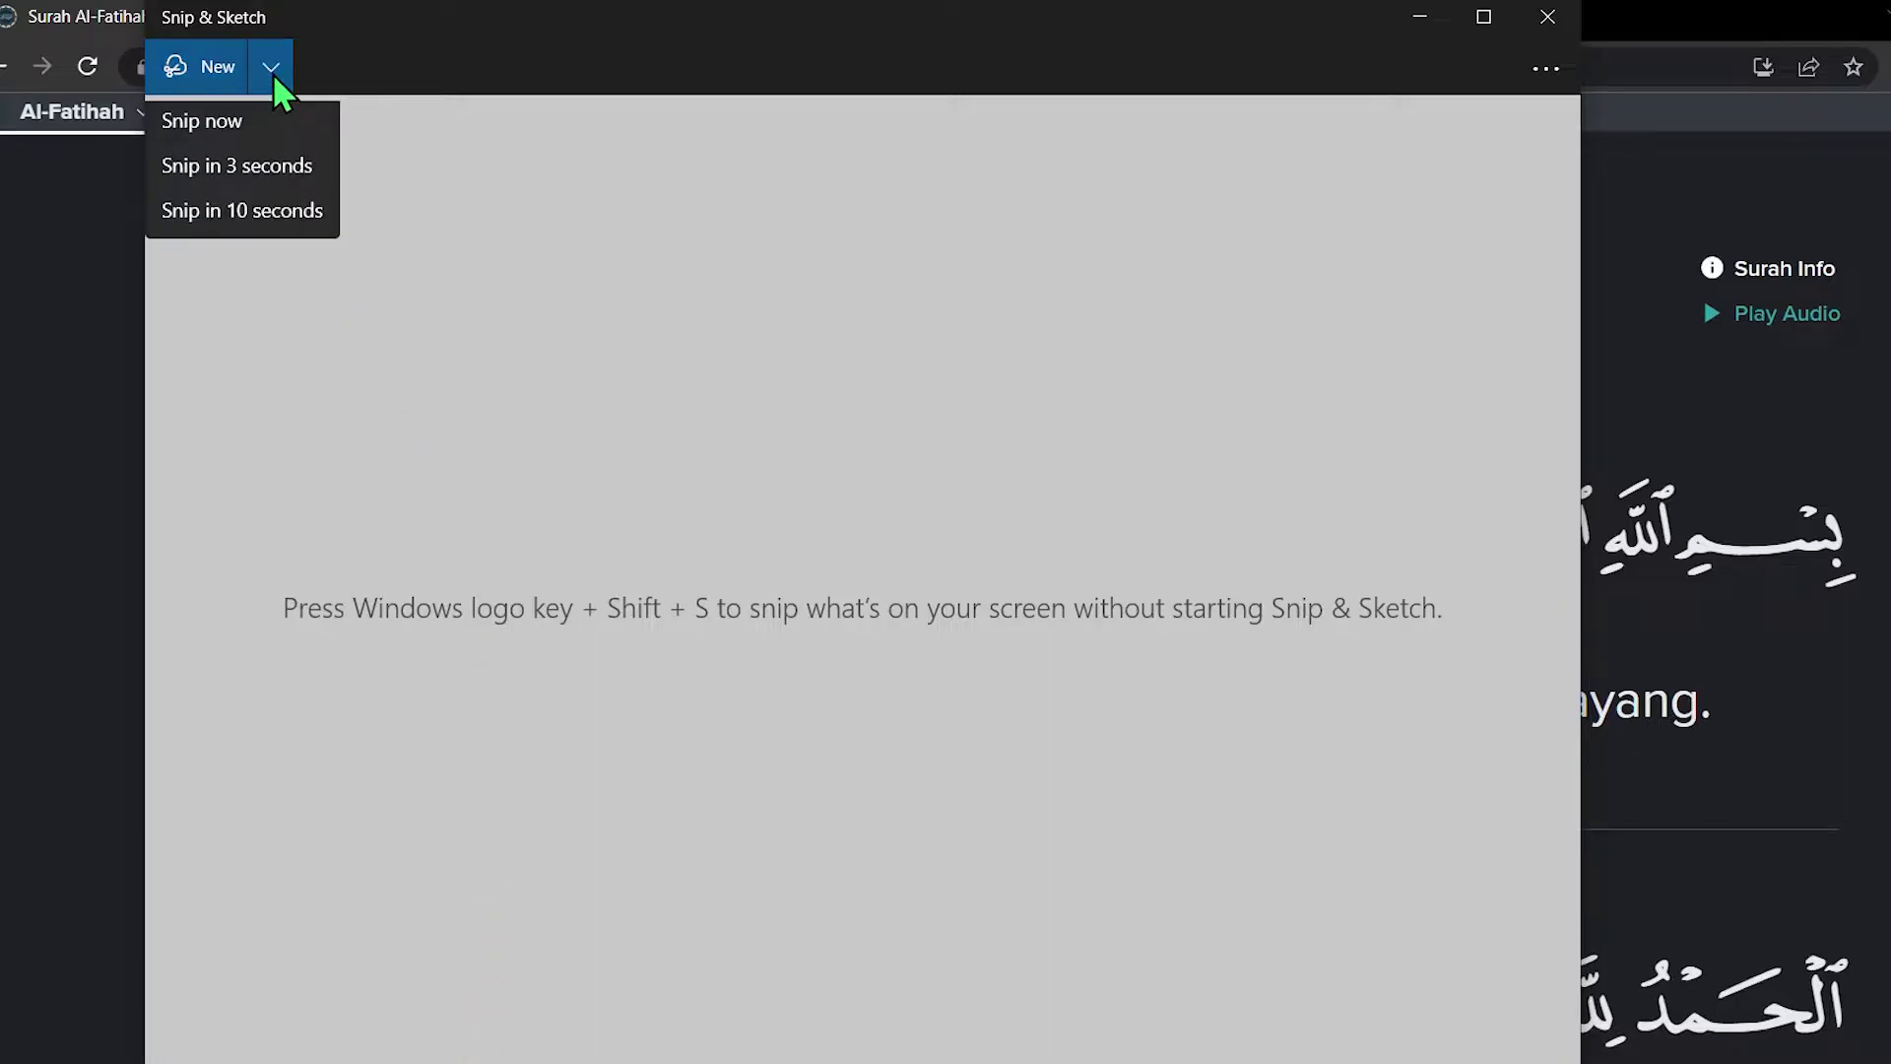
click(258, 138)
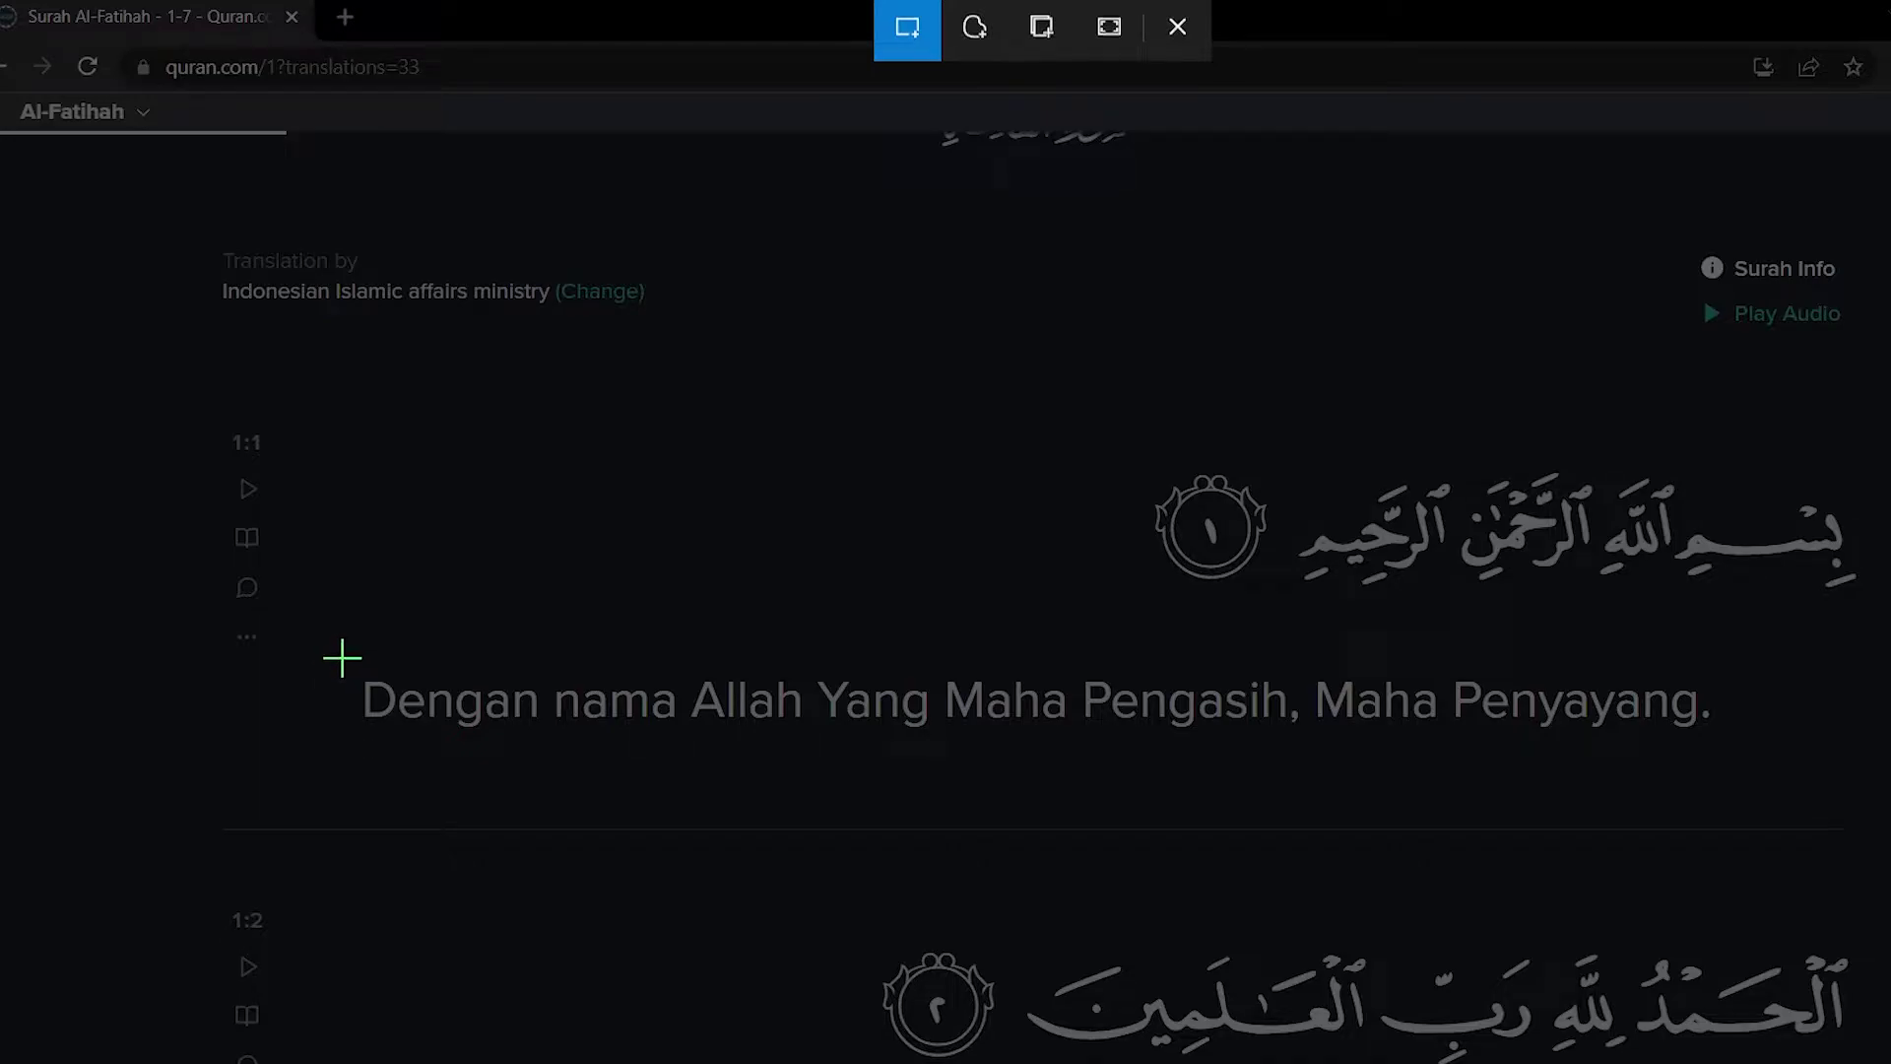
drag(342, 658, 1724, 759)
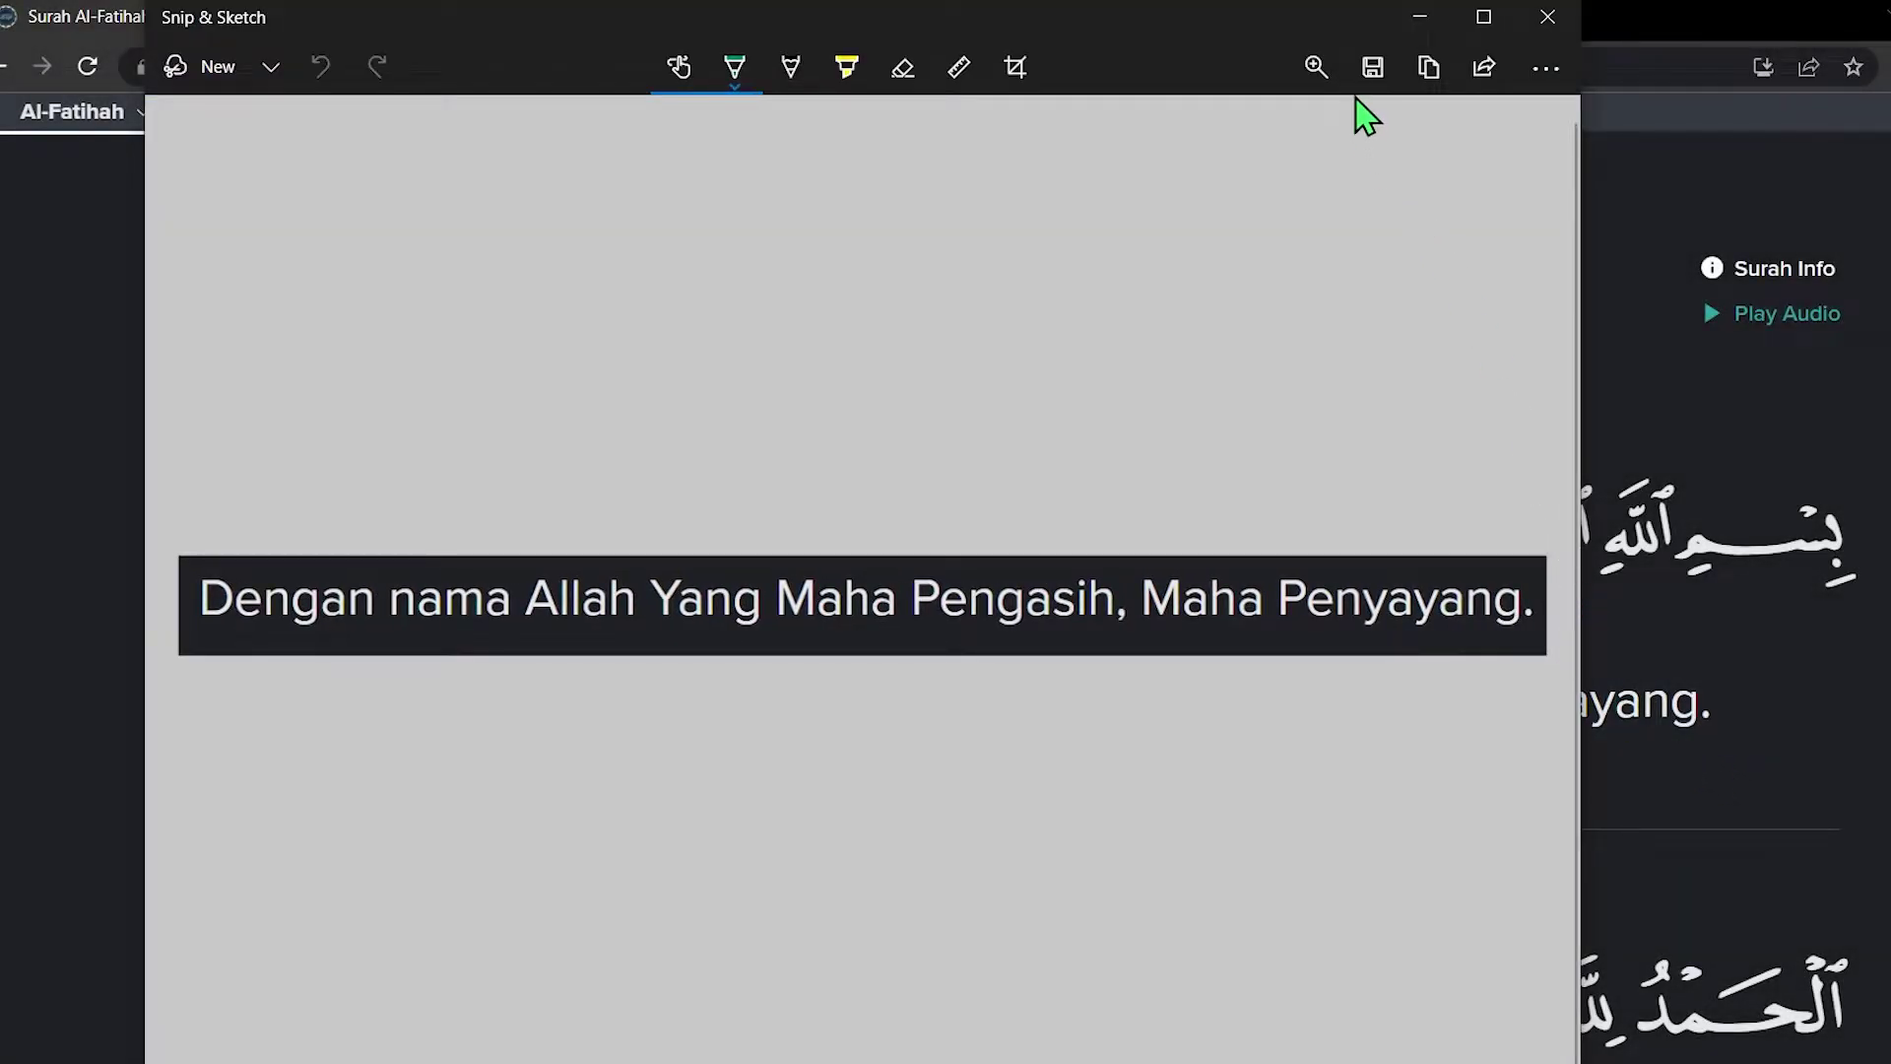
click(1372, 67)
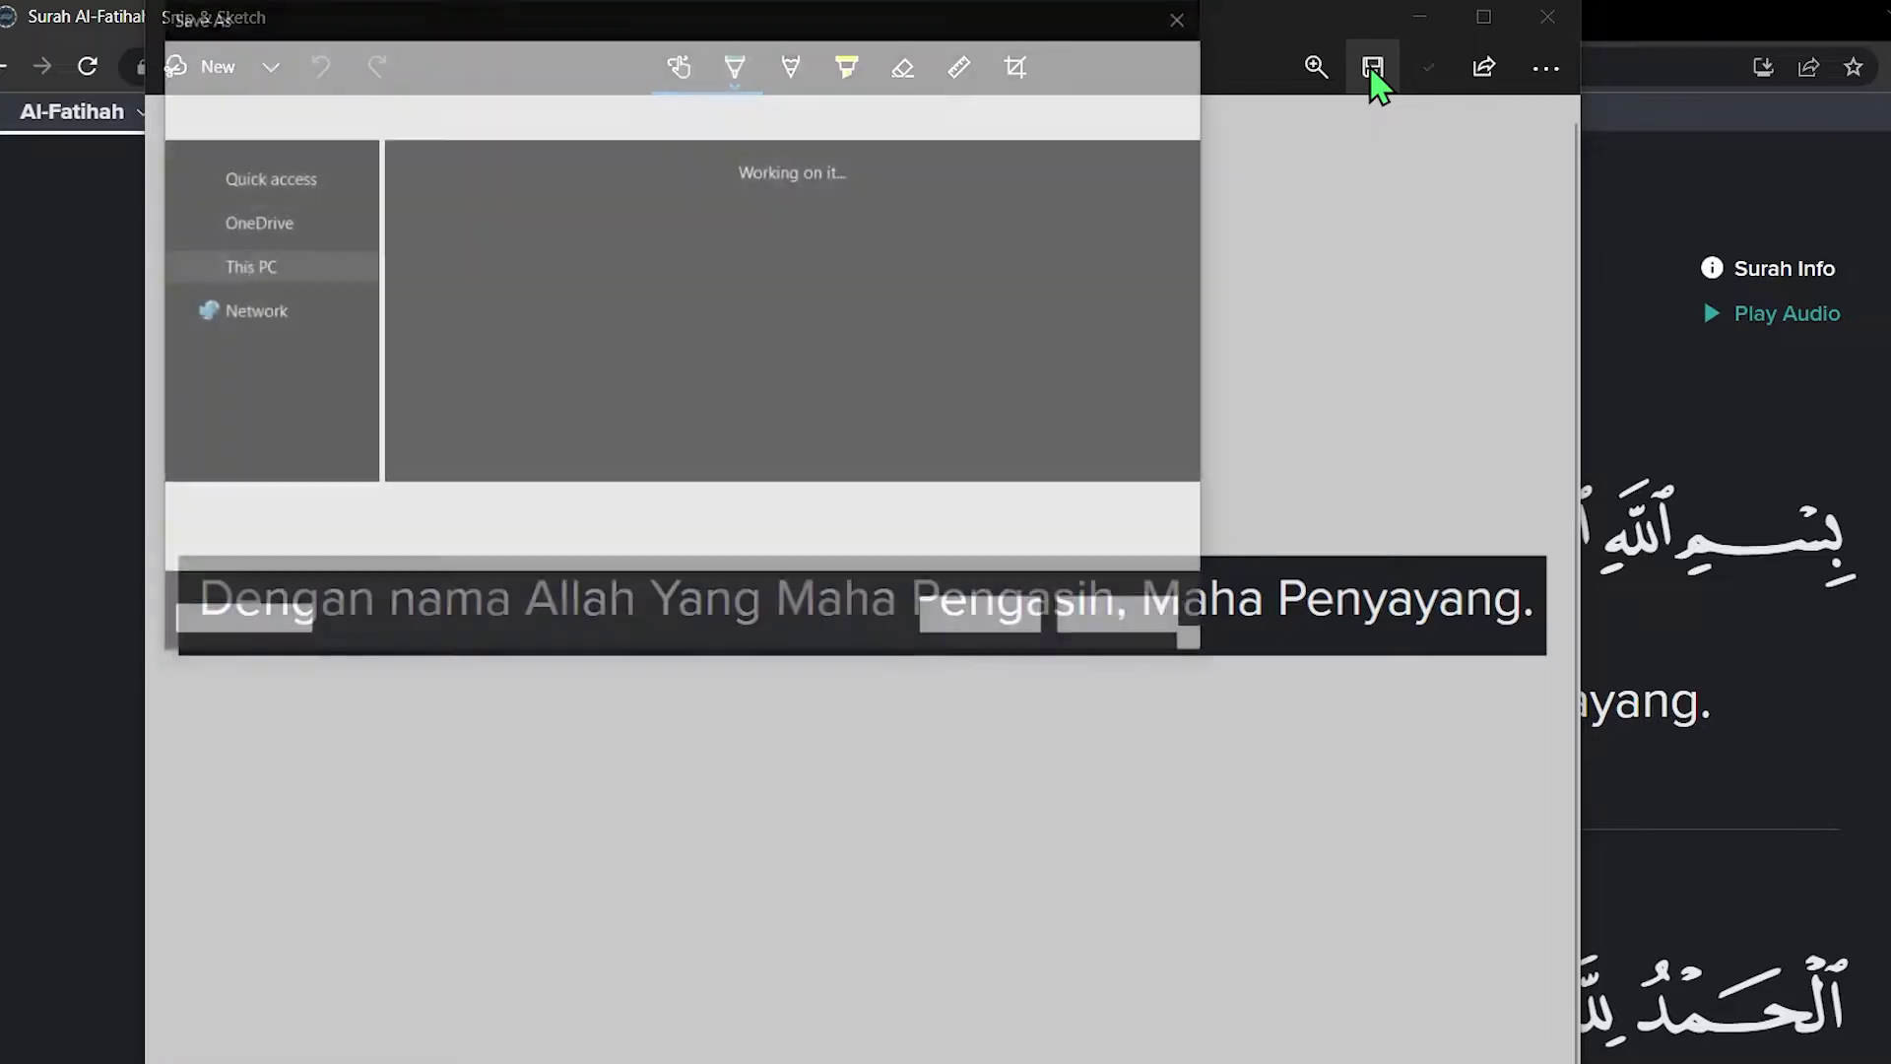
text(00)
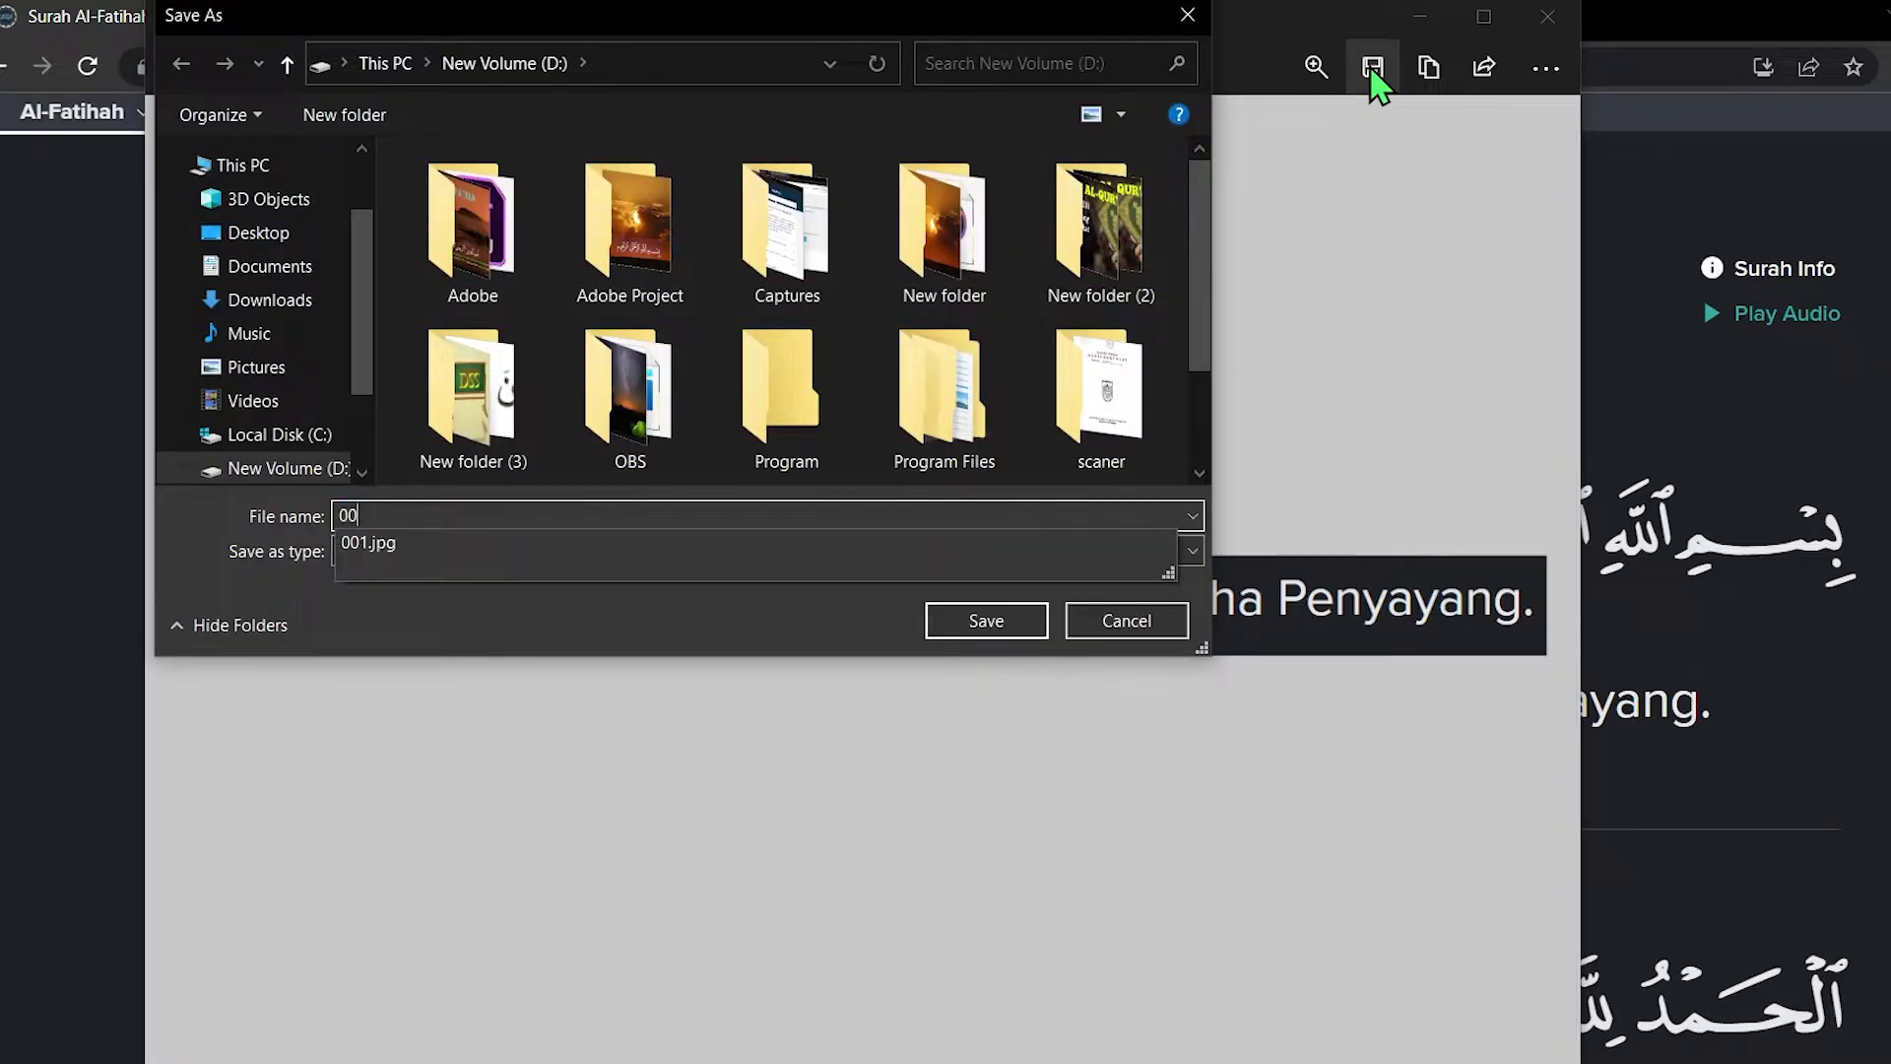
text(1a)
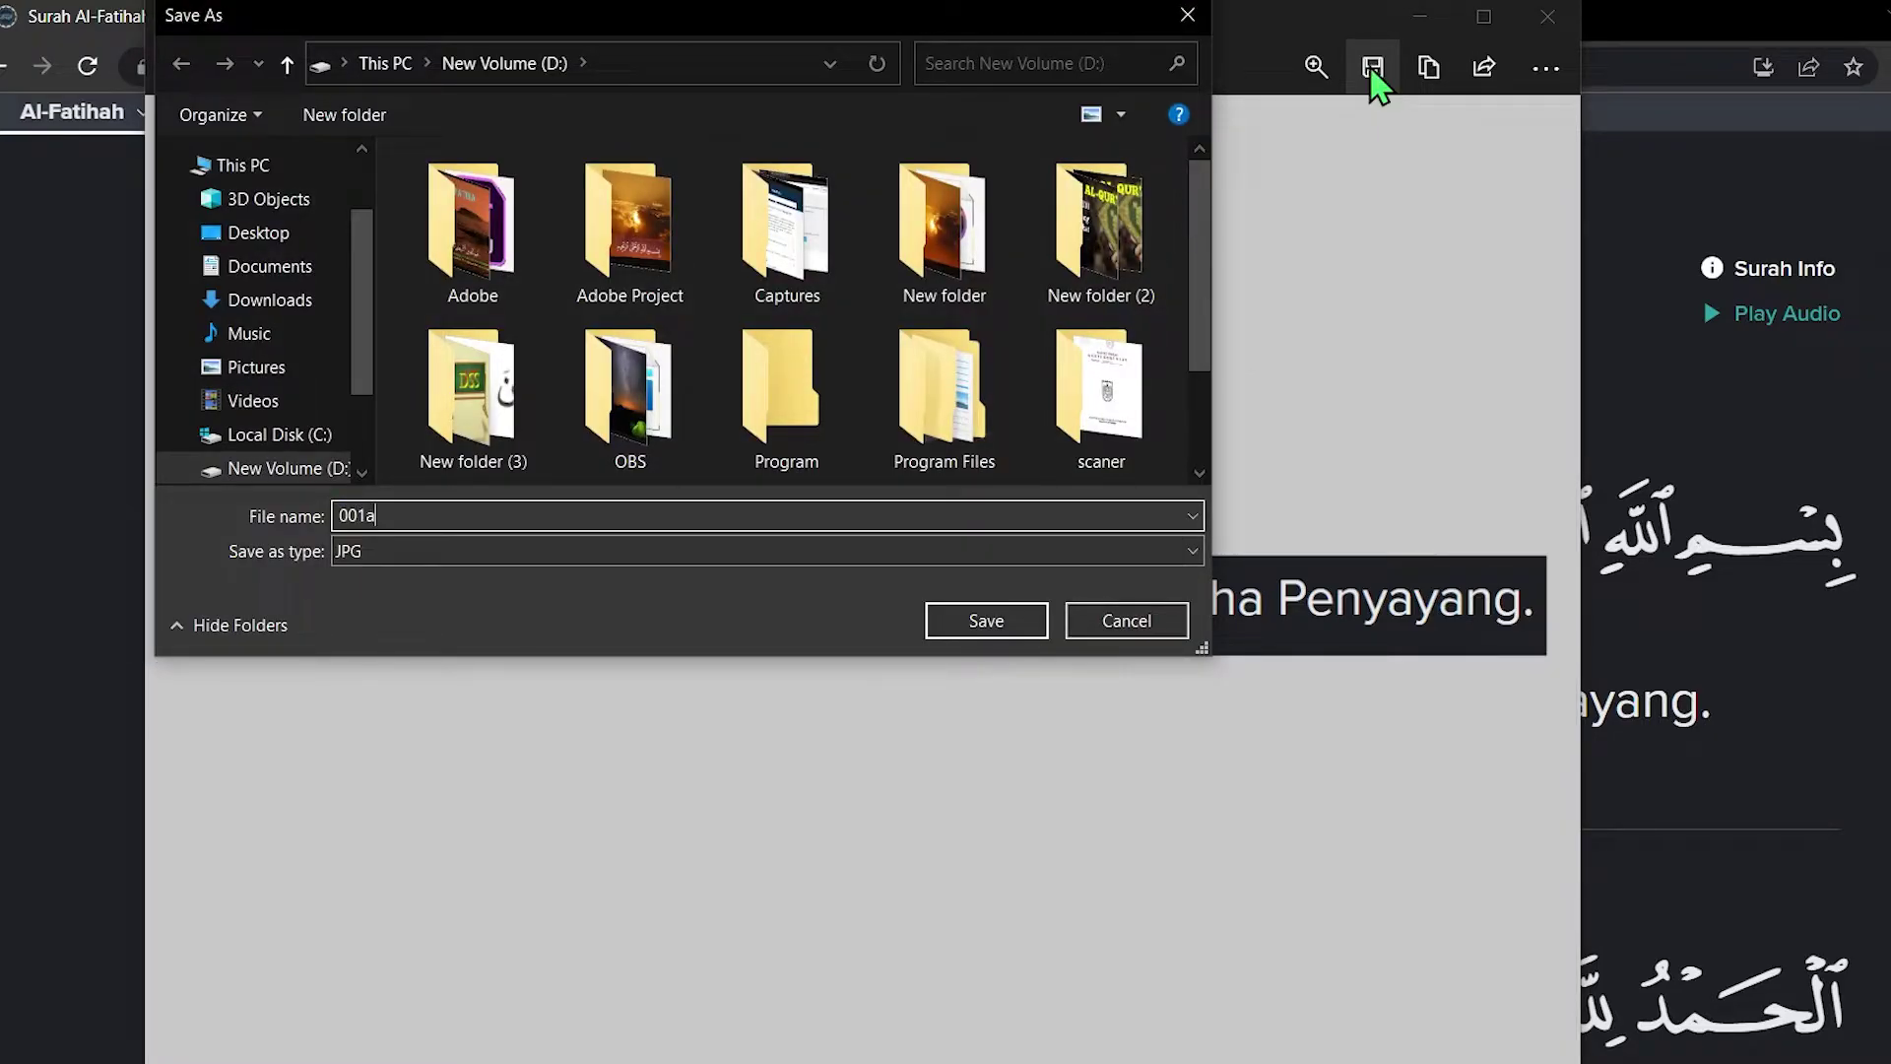
click(1001, 623)
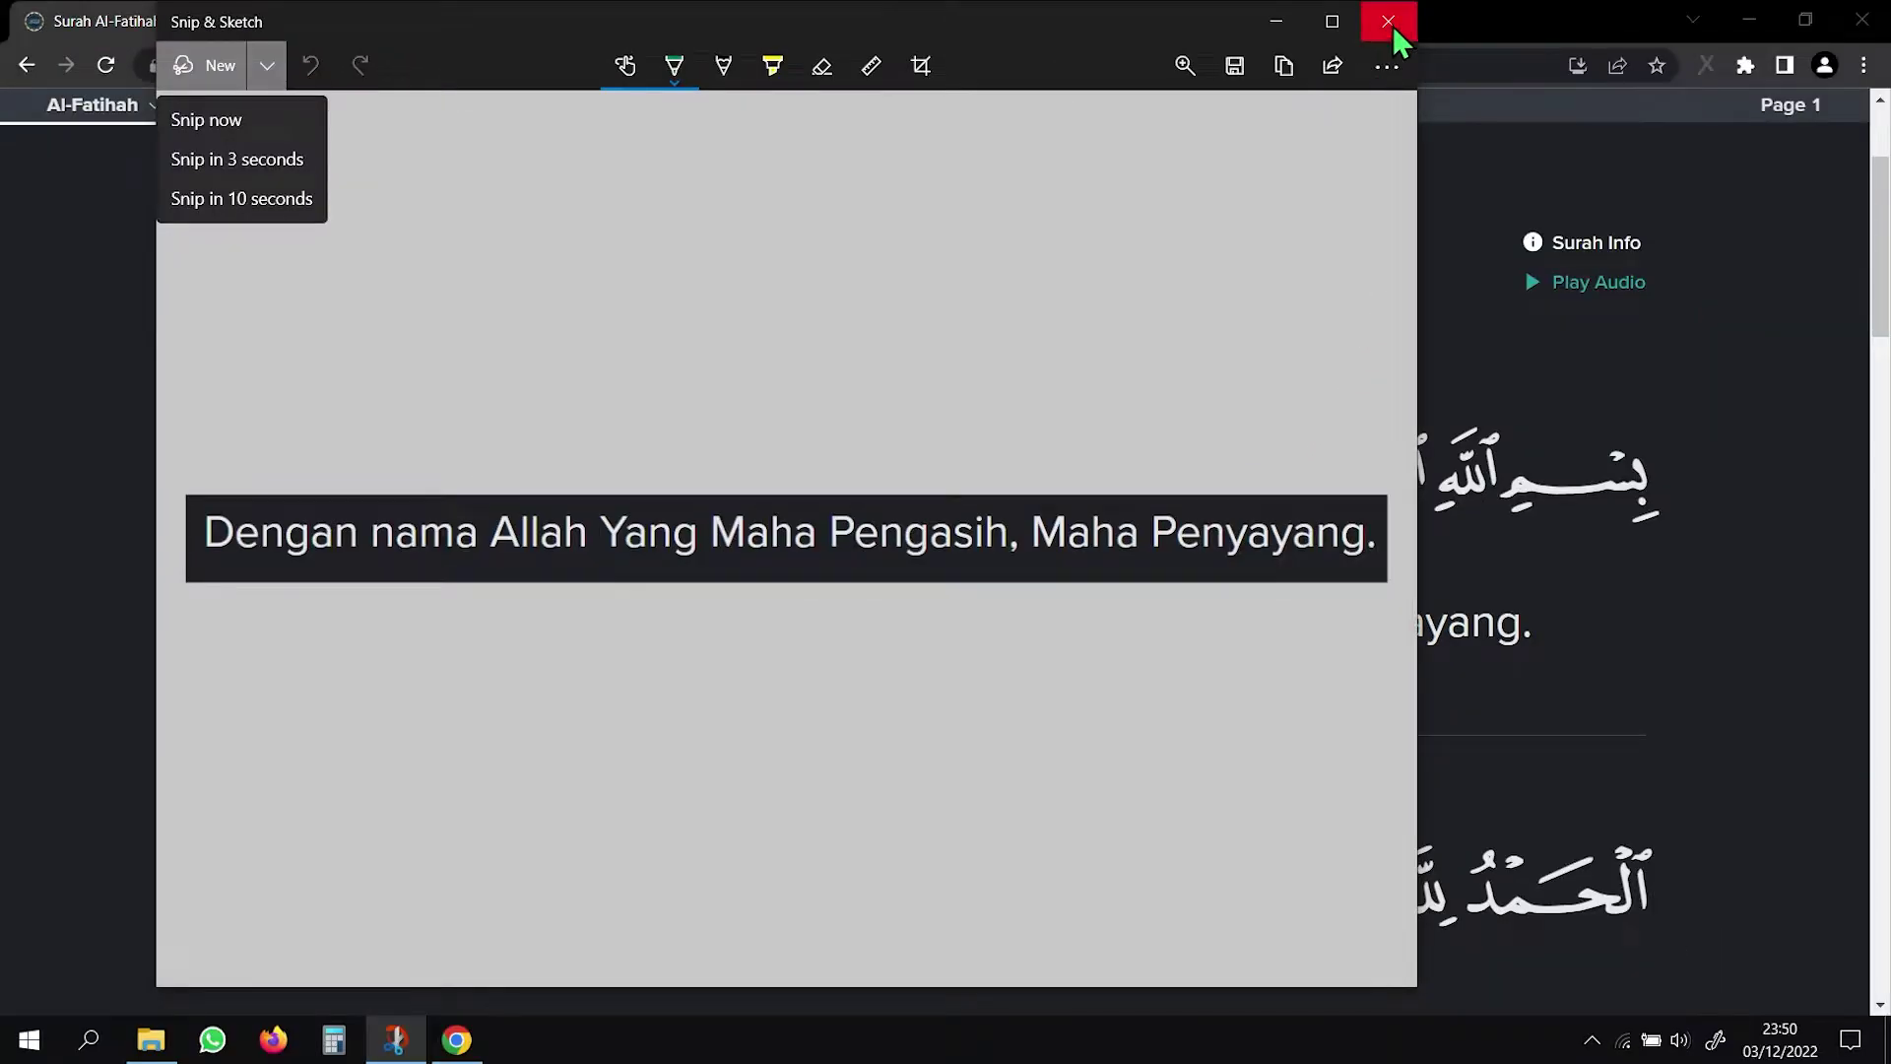
click(1392, 24)
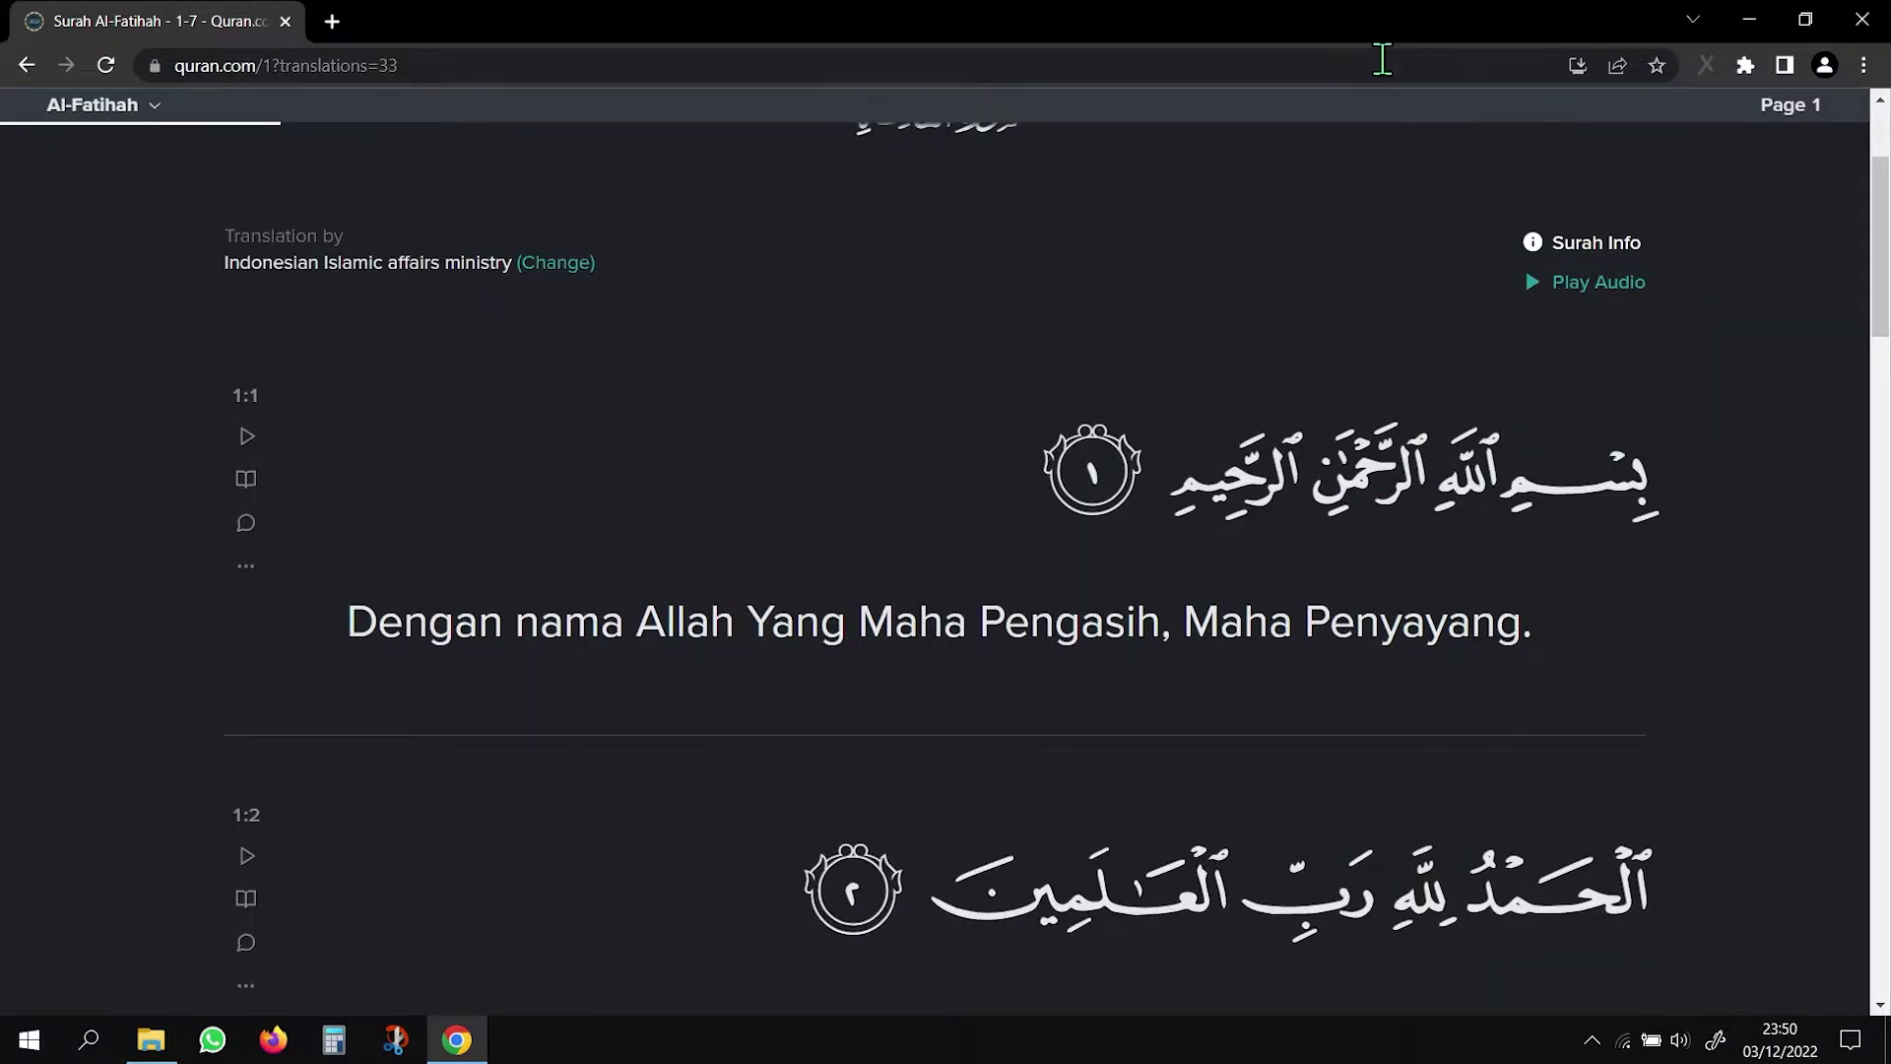
Pick surah 112 Al-Ikhlas from the surah list and close the navigation panel
scroll(905, 329, up, 3)
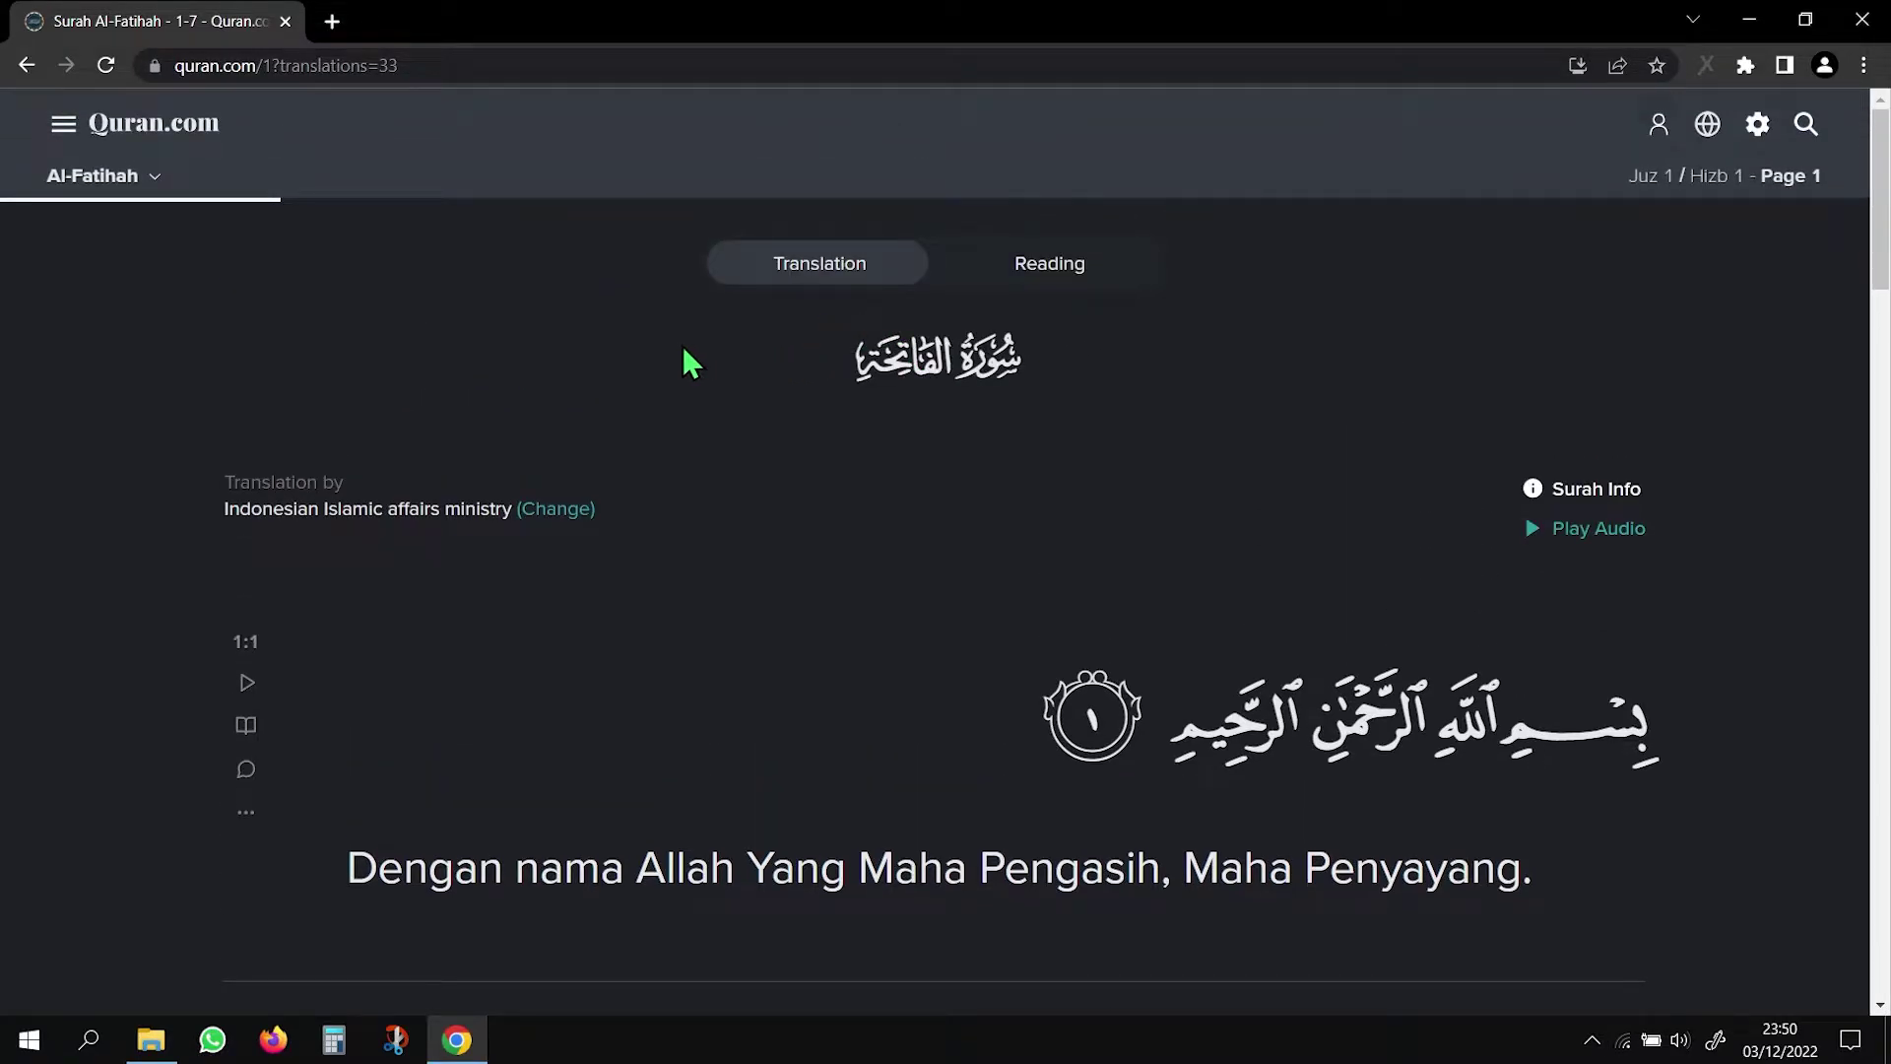
click(156, 177)
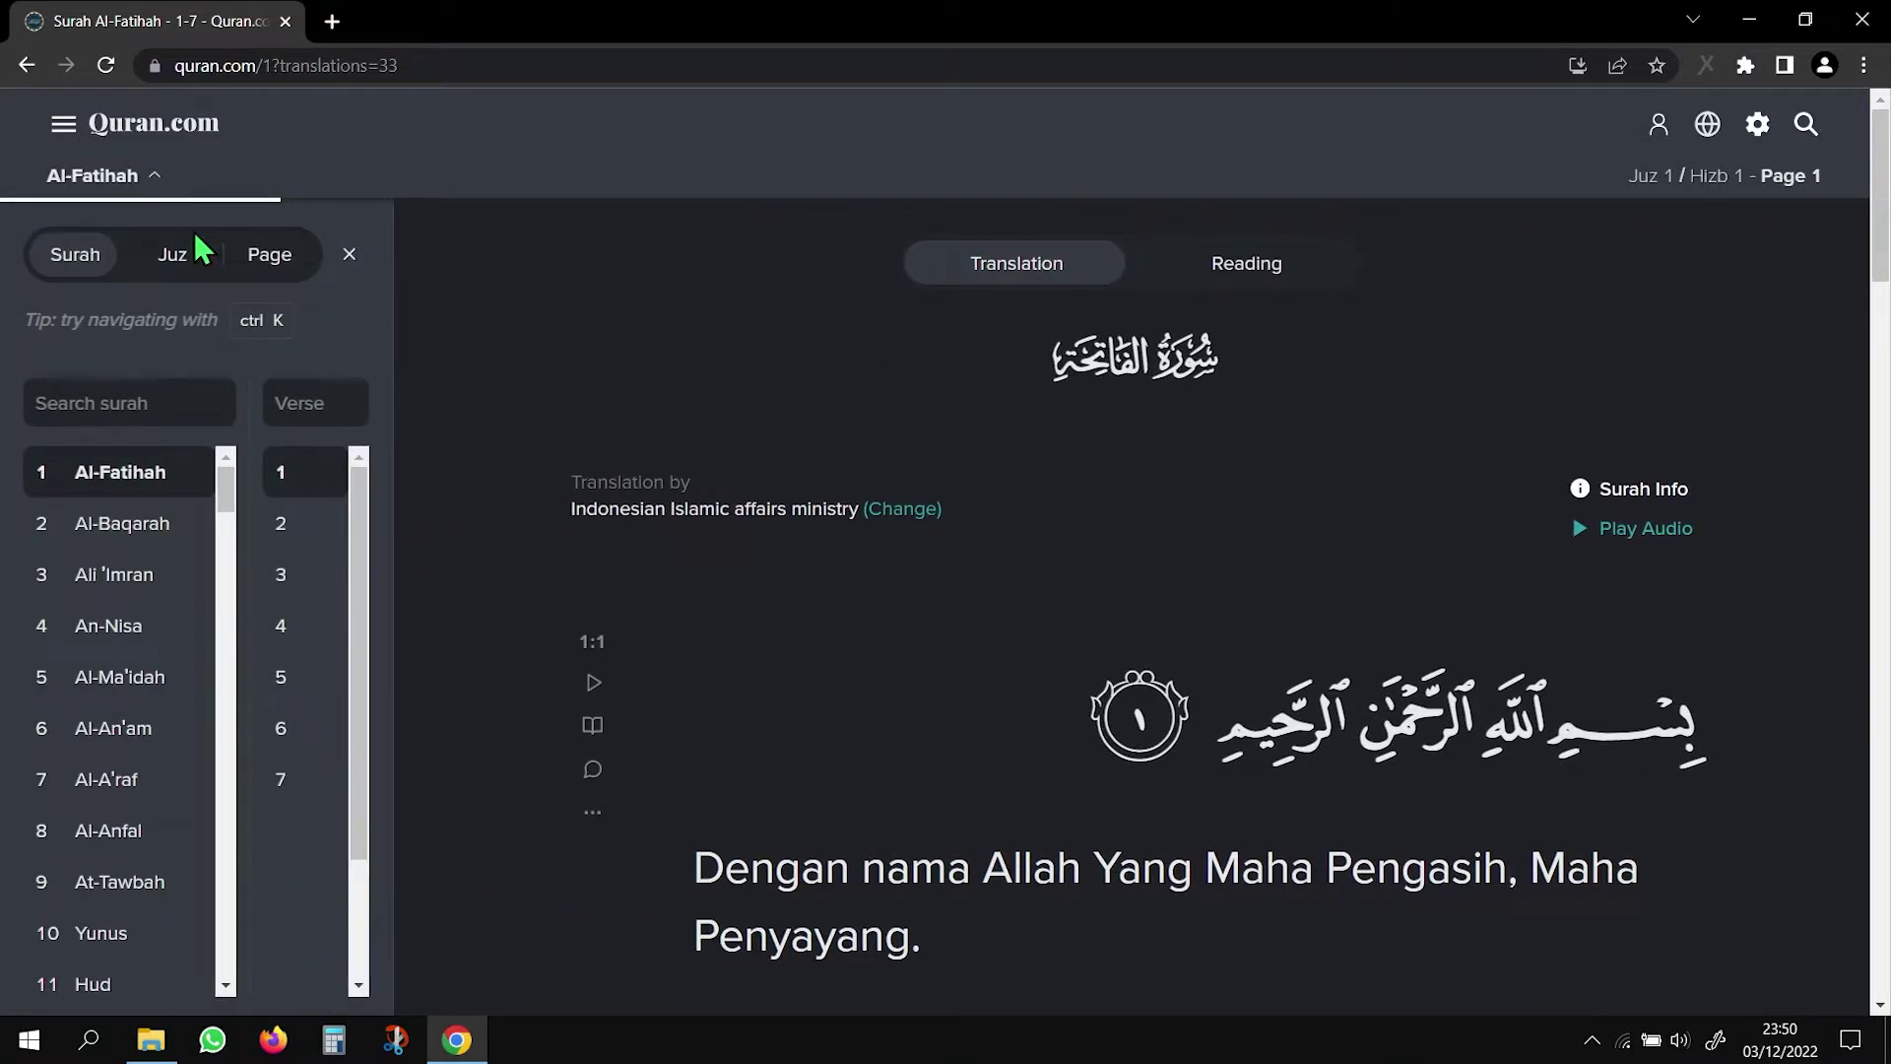
scroll(178, 433, down, 5)
scroll(139, 578, down, 5)
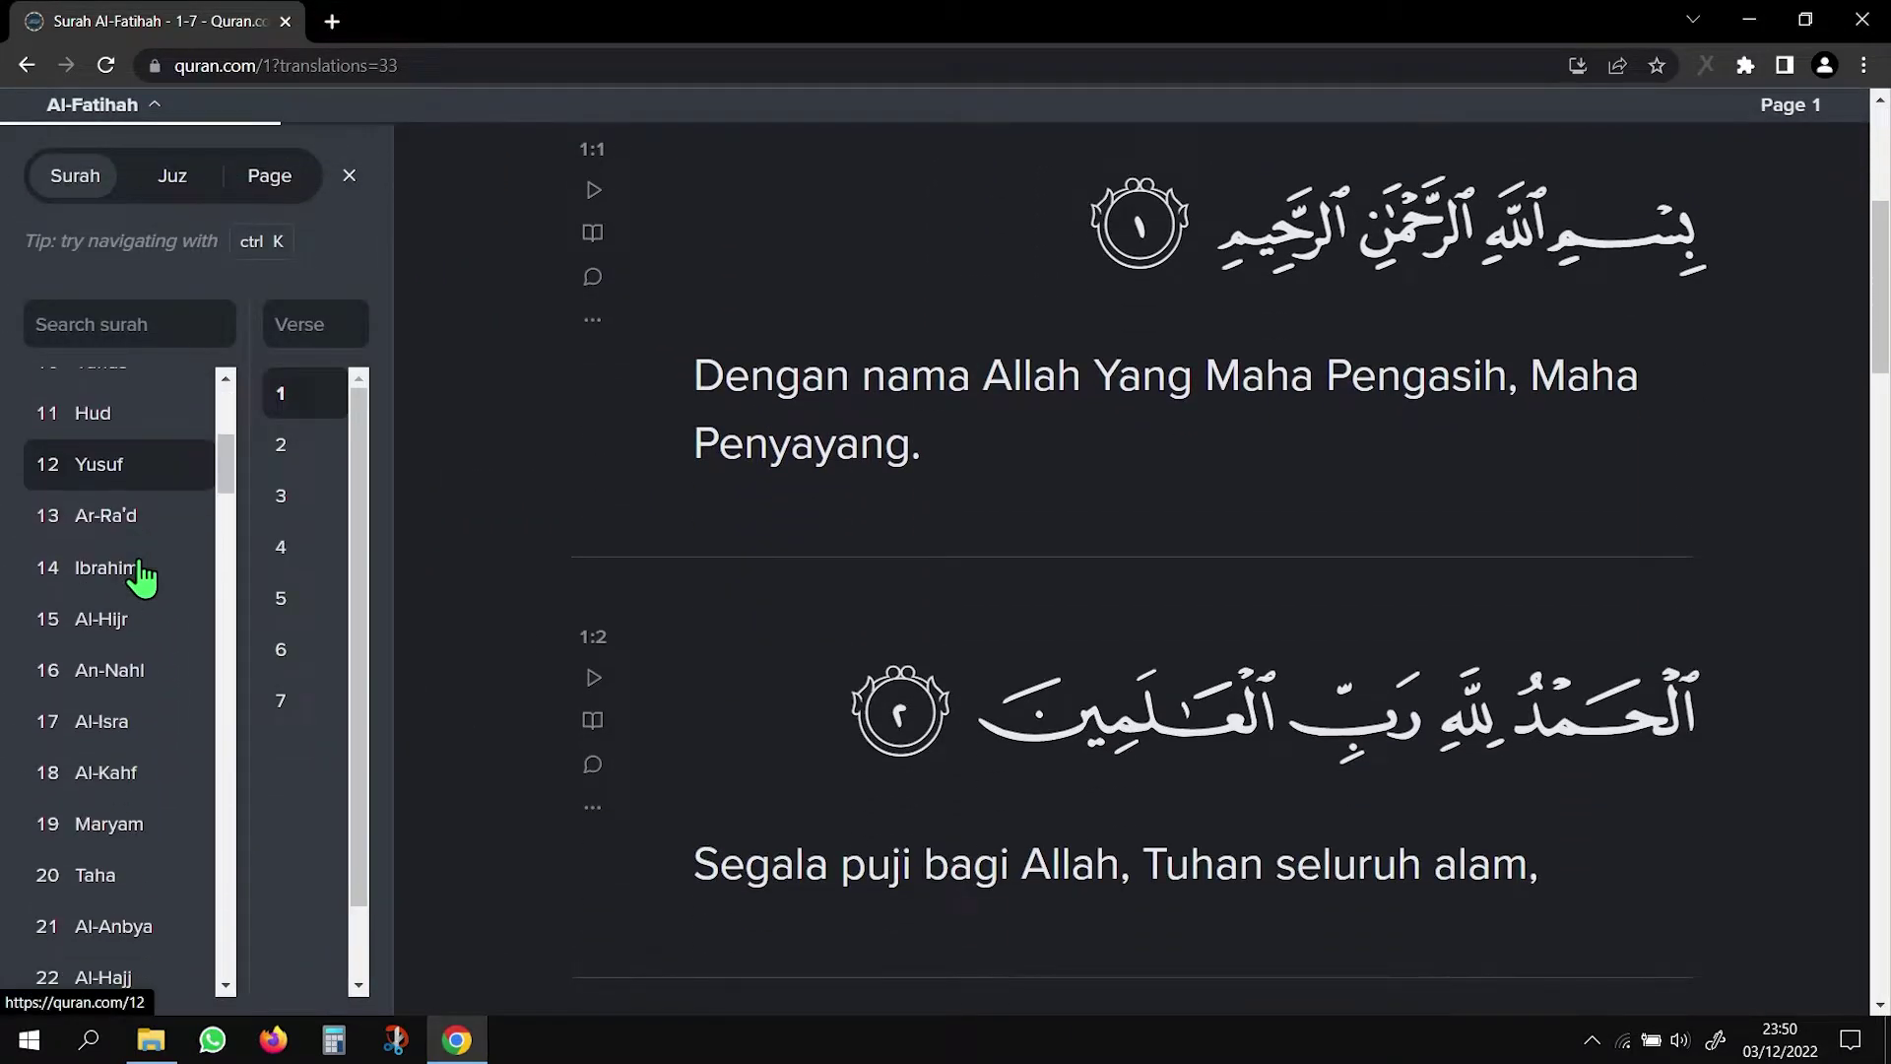
scroll(142, 581, down, 3)
scroll(142, 581, down, 4)
scroll(152, 578, down, 5)
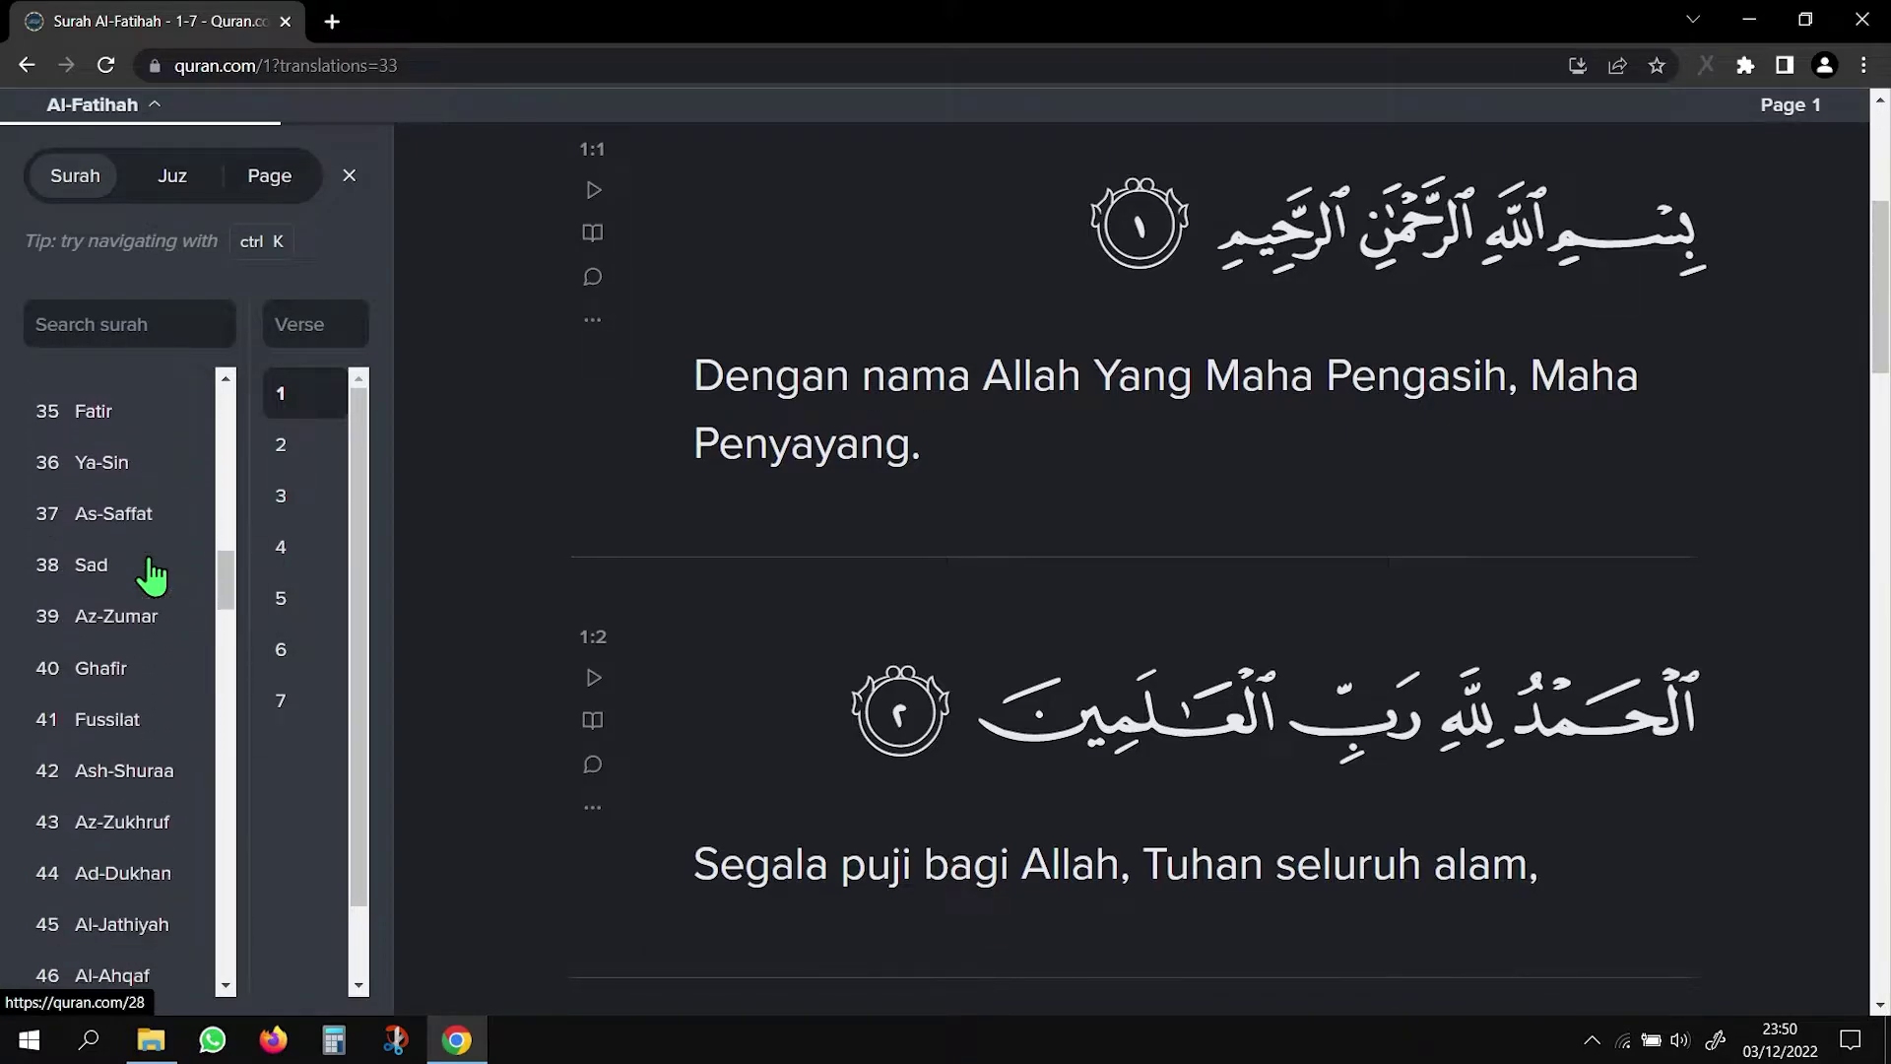
scroll(153, 576, down, 1)
scroll(153, 576, down, 4)
scroll(153, 576, down, 3)
scroll(153, 576, down, 6)
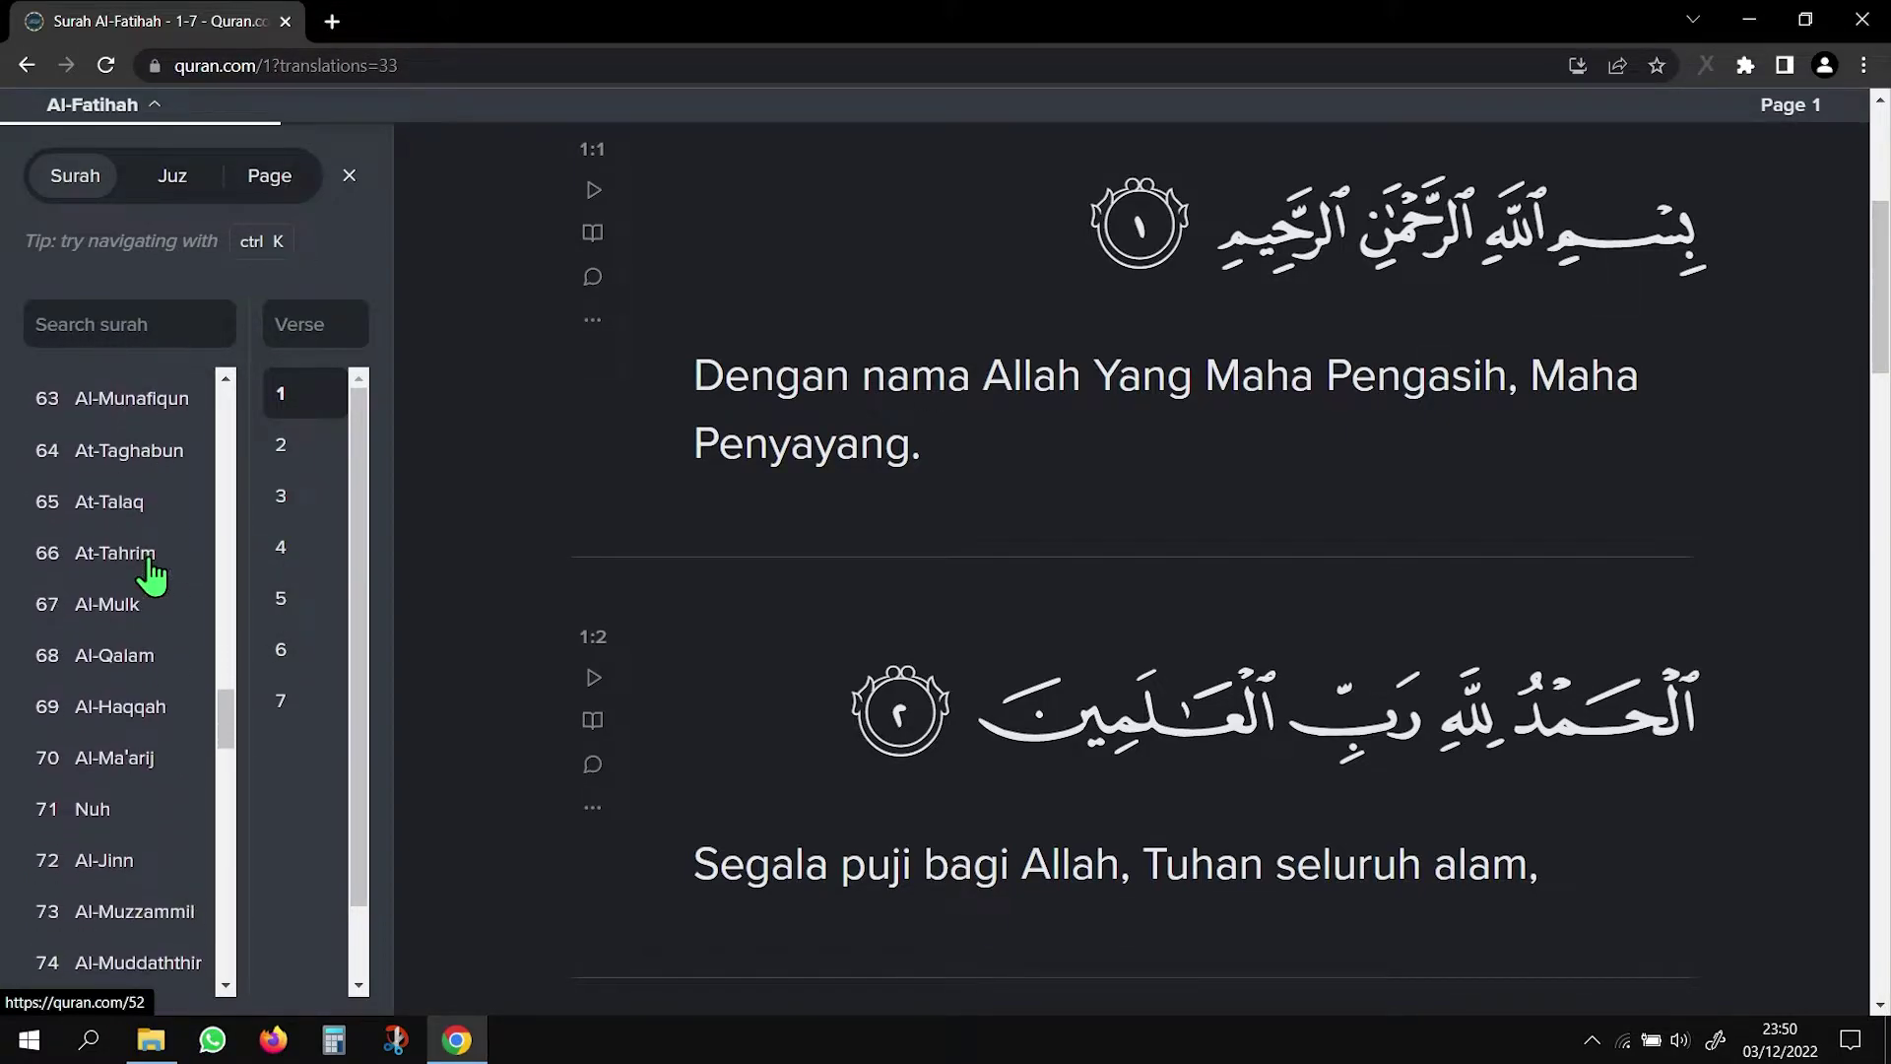
scroll(153, 576, down, 2)
scroll(153, 576, down, 4)
scroll(153, 577, down, 5)
scroll(153, 576, down, 4)
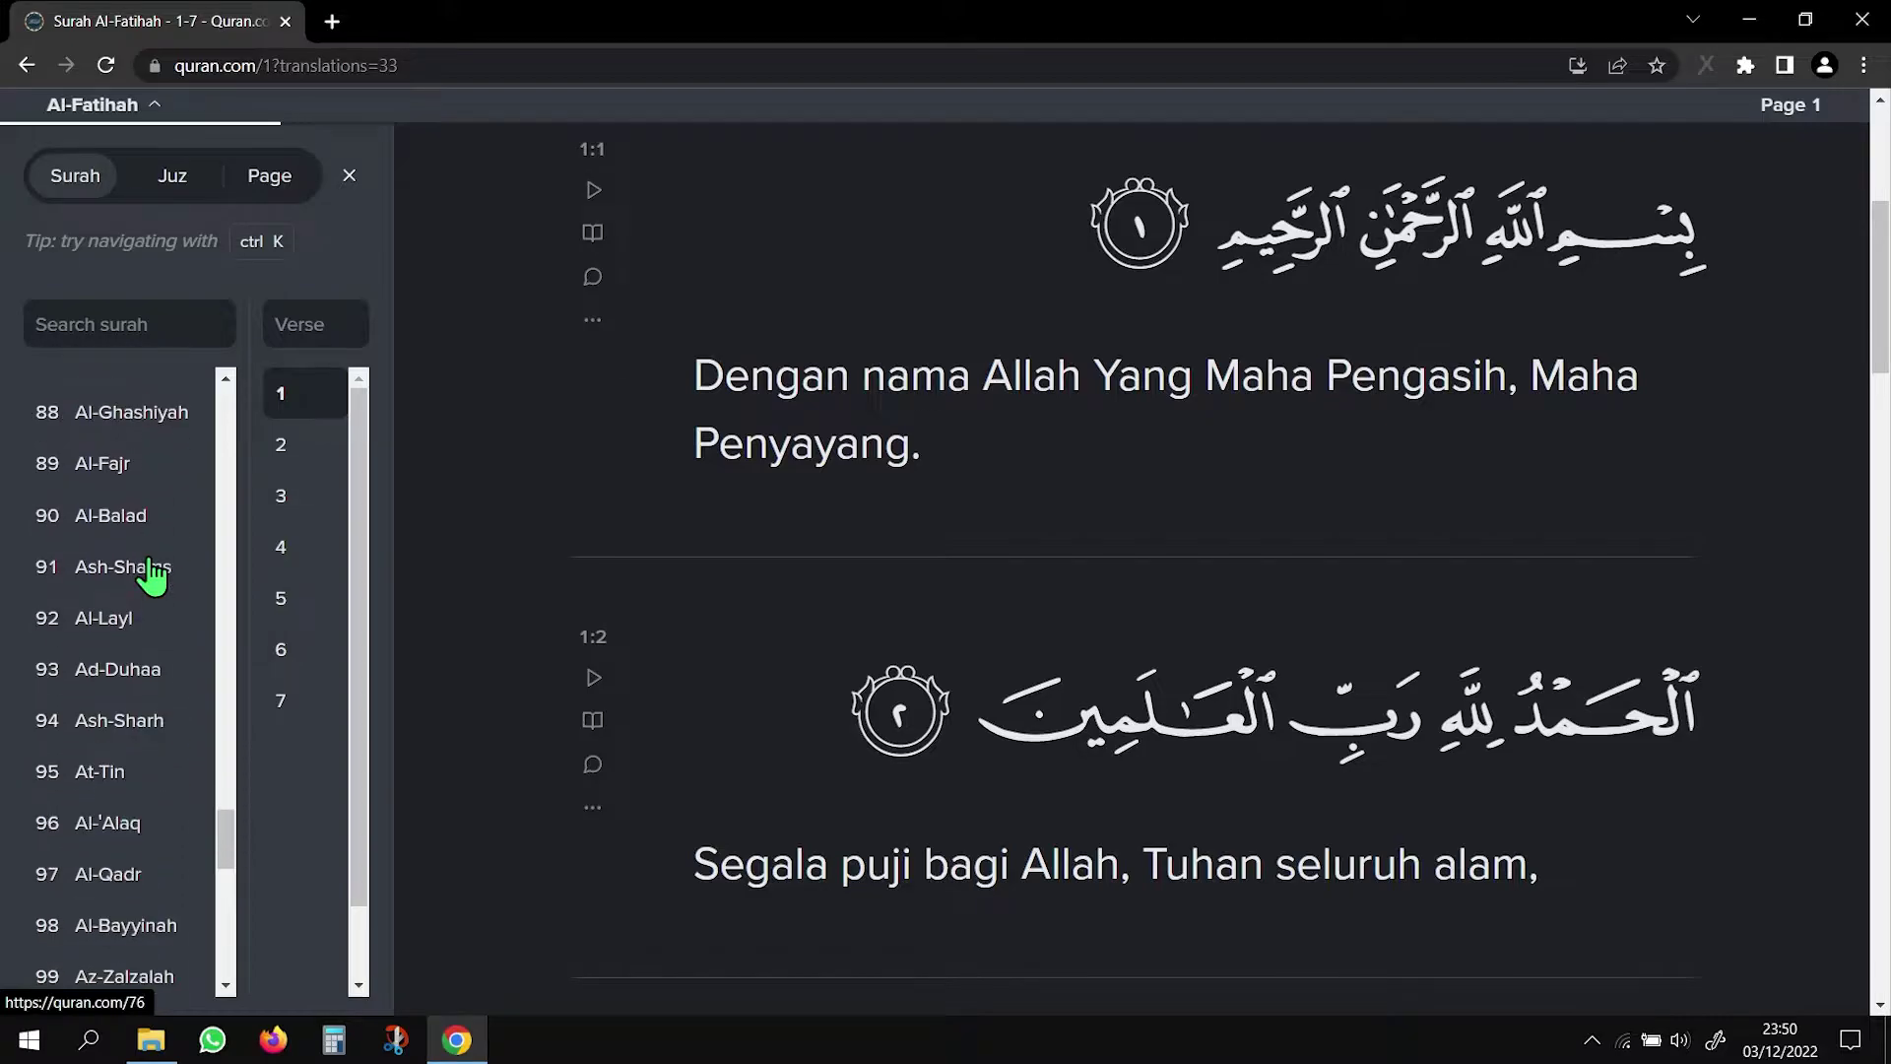
scroll(153, 576, down, 2)
scroll(153, 576, down, 3)
scroll(152, 577, down, 2)
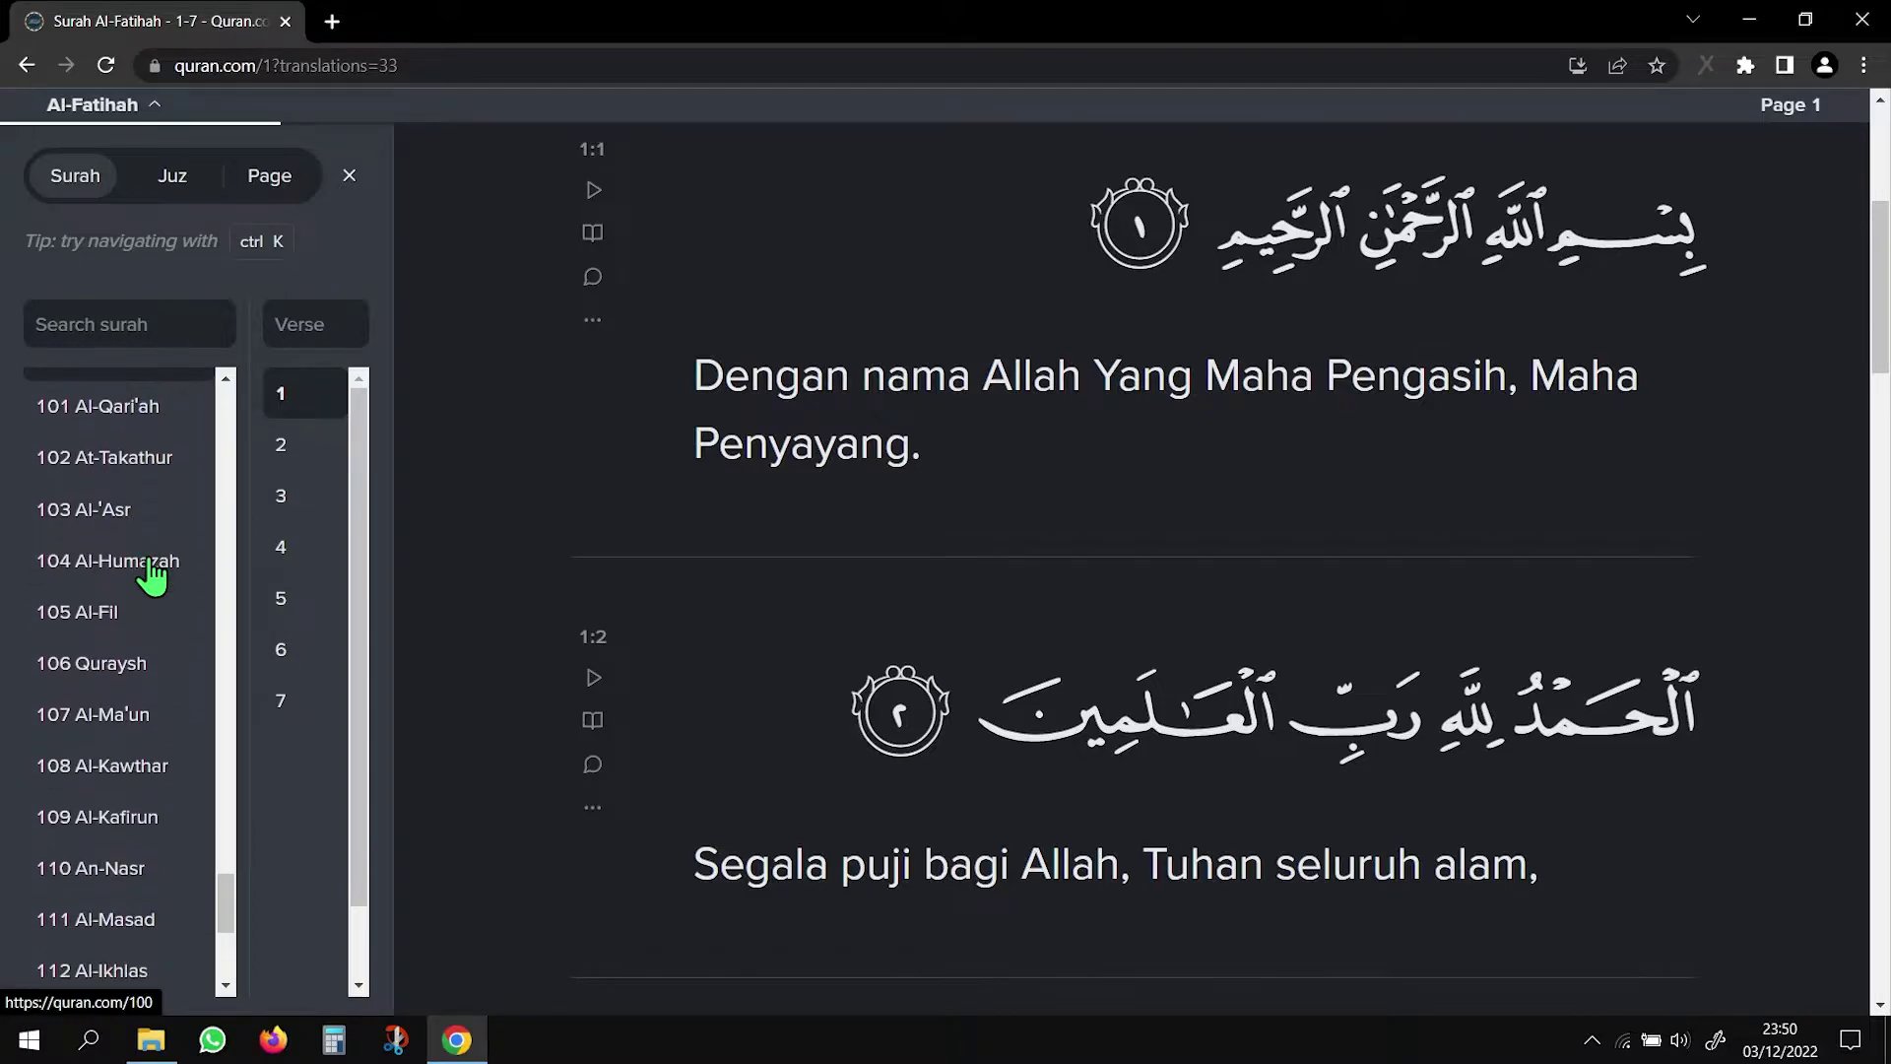
scroll(143, 611, down, 3)
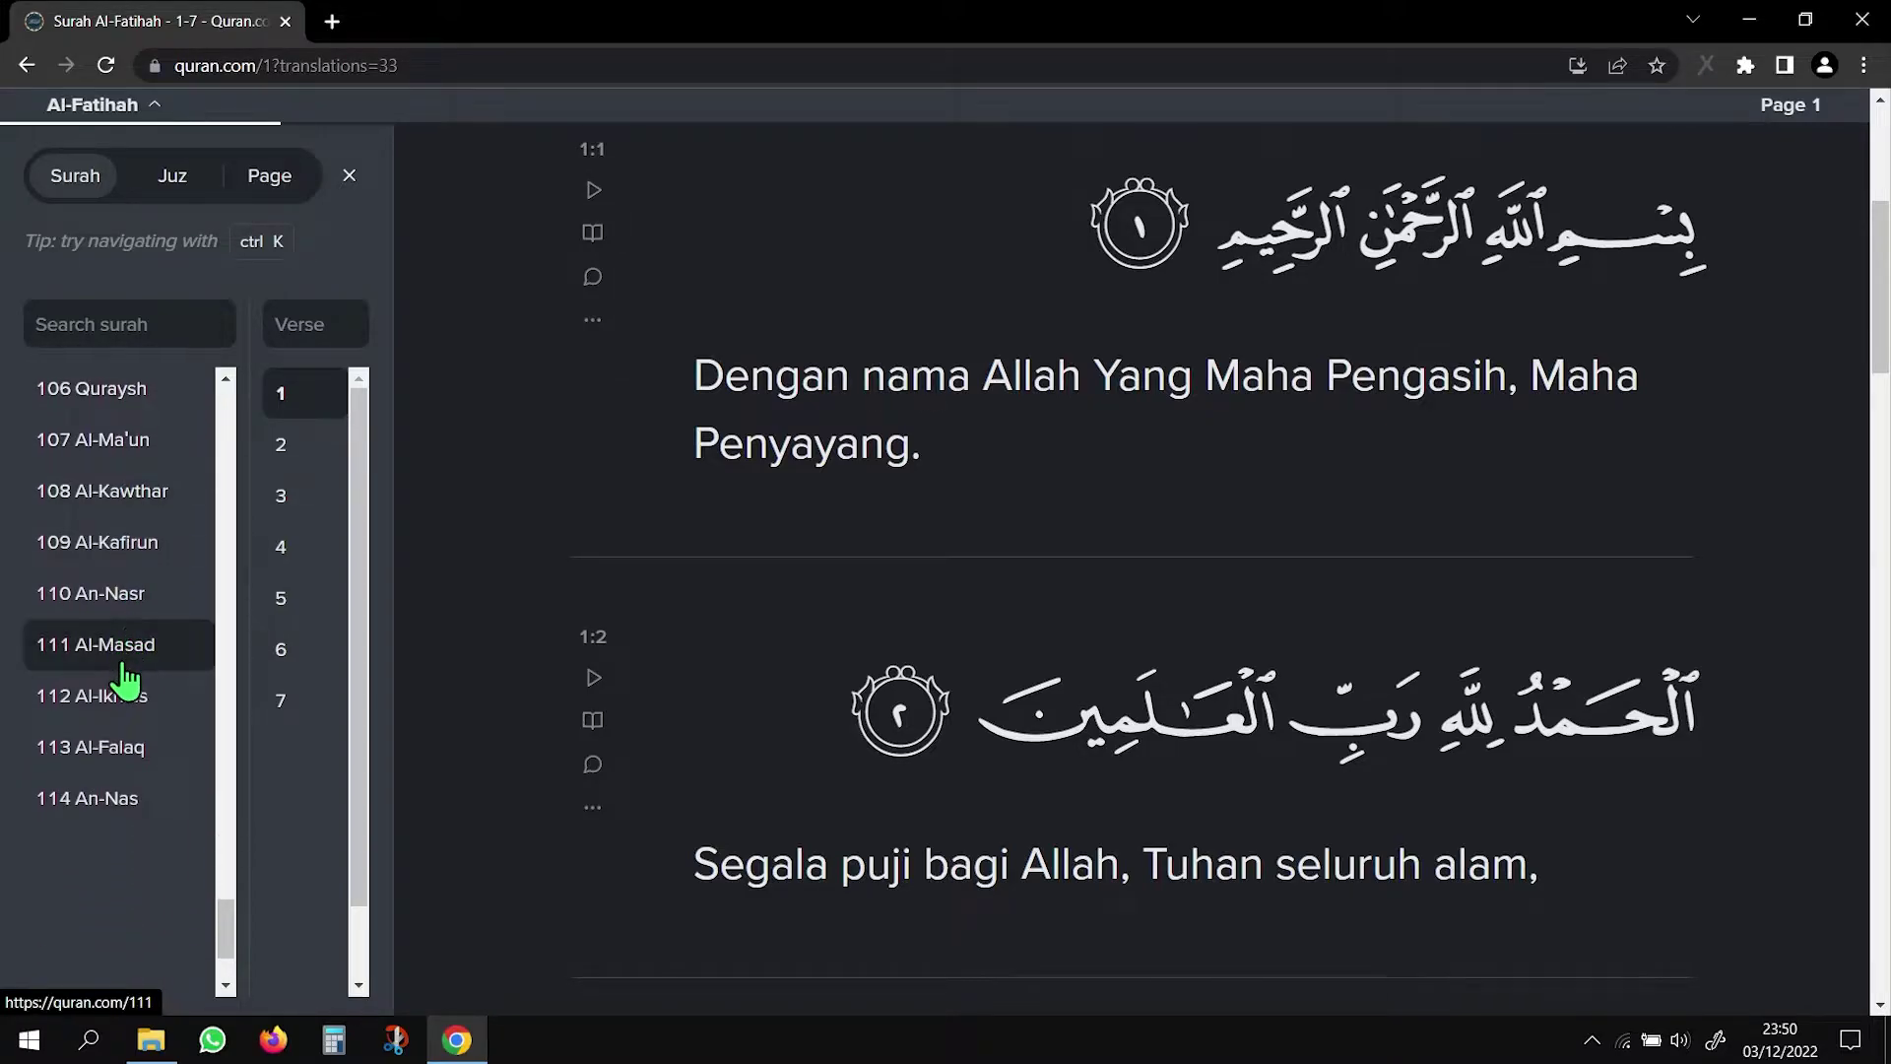
click(116, 701)
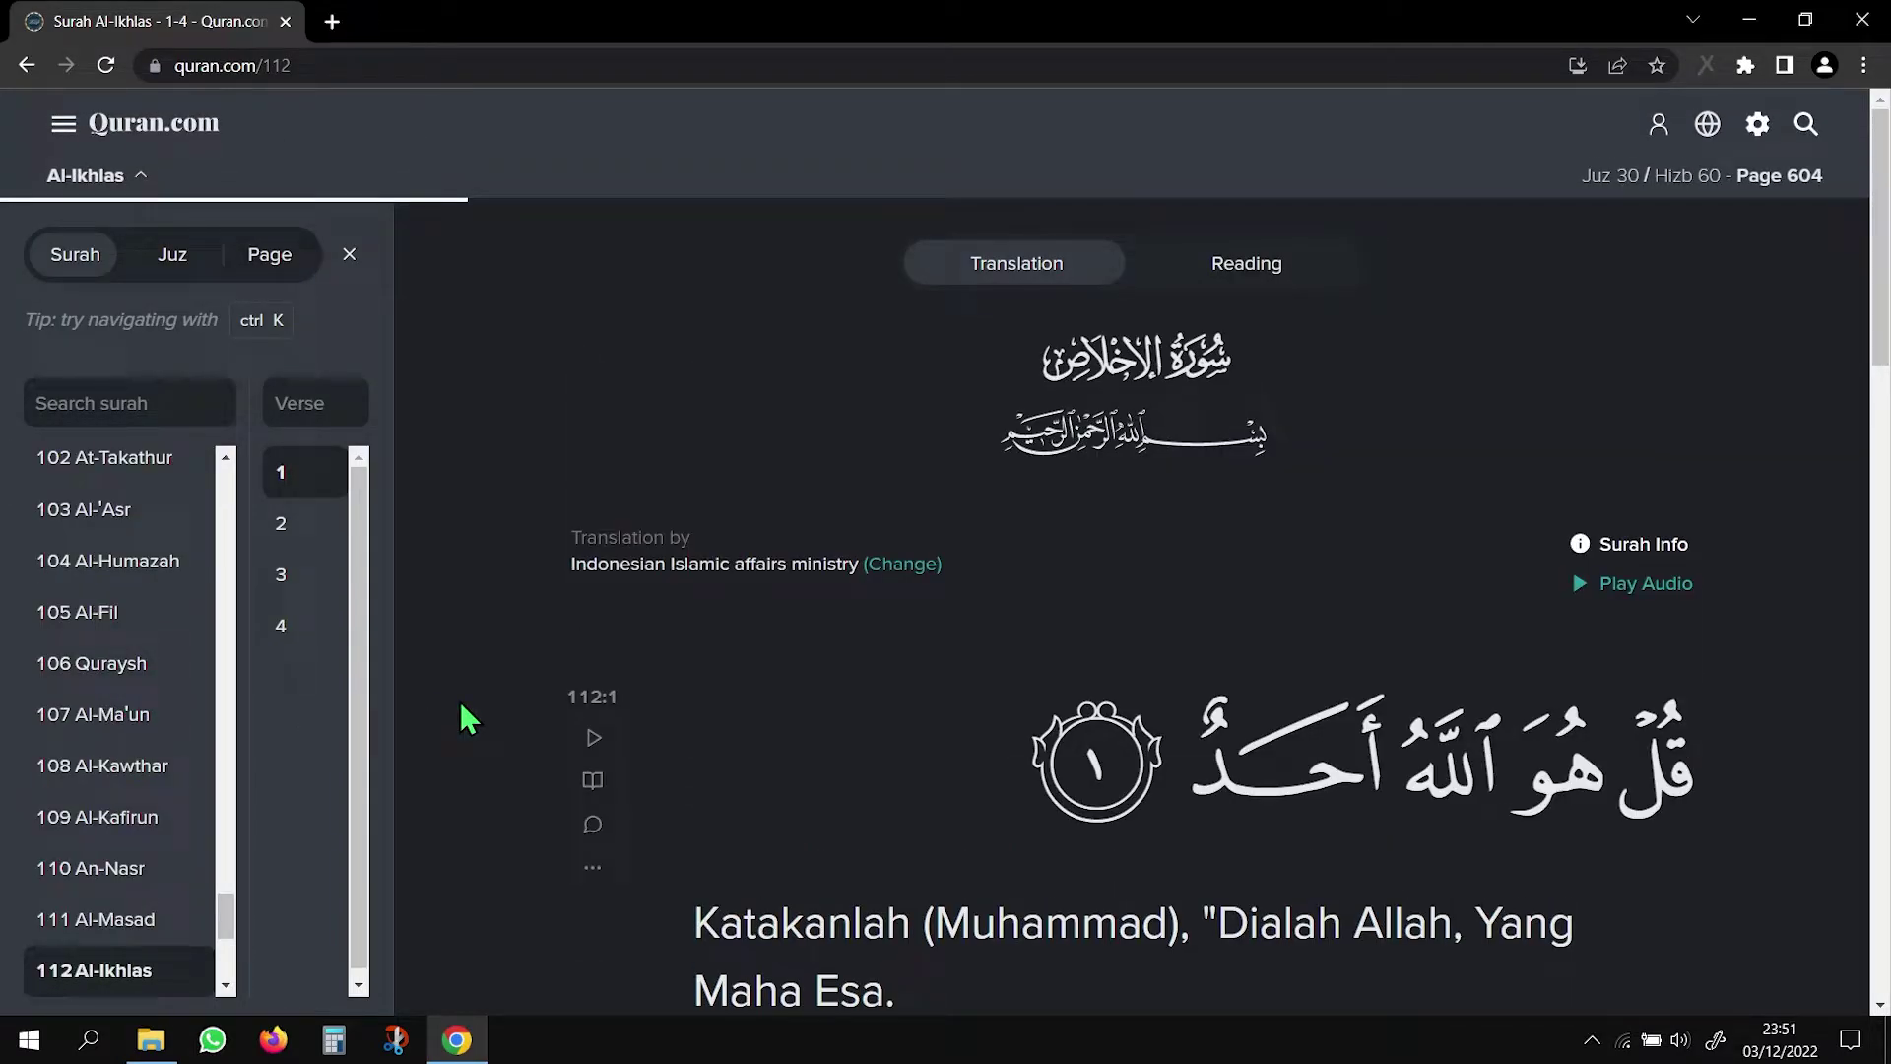
click(350, 255)
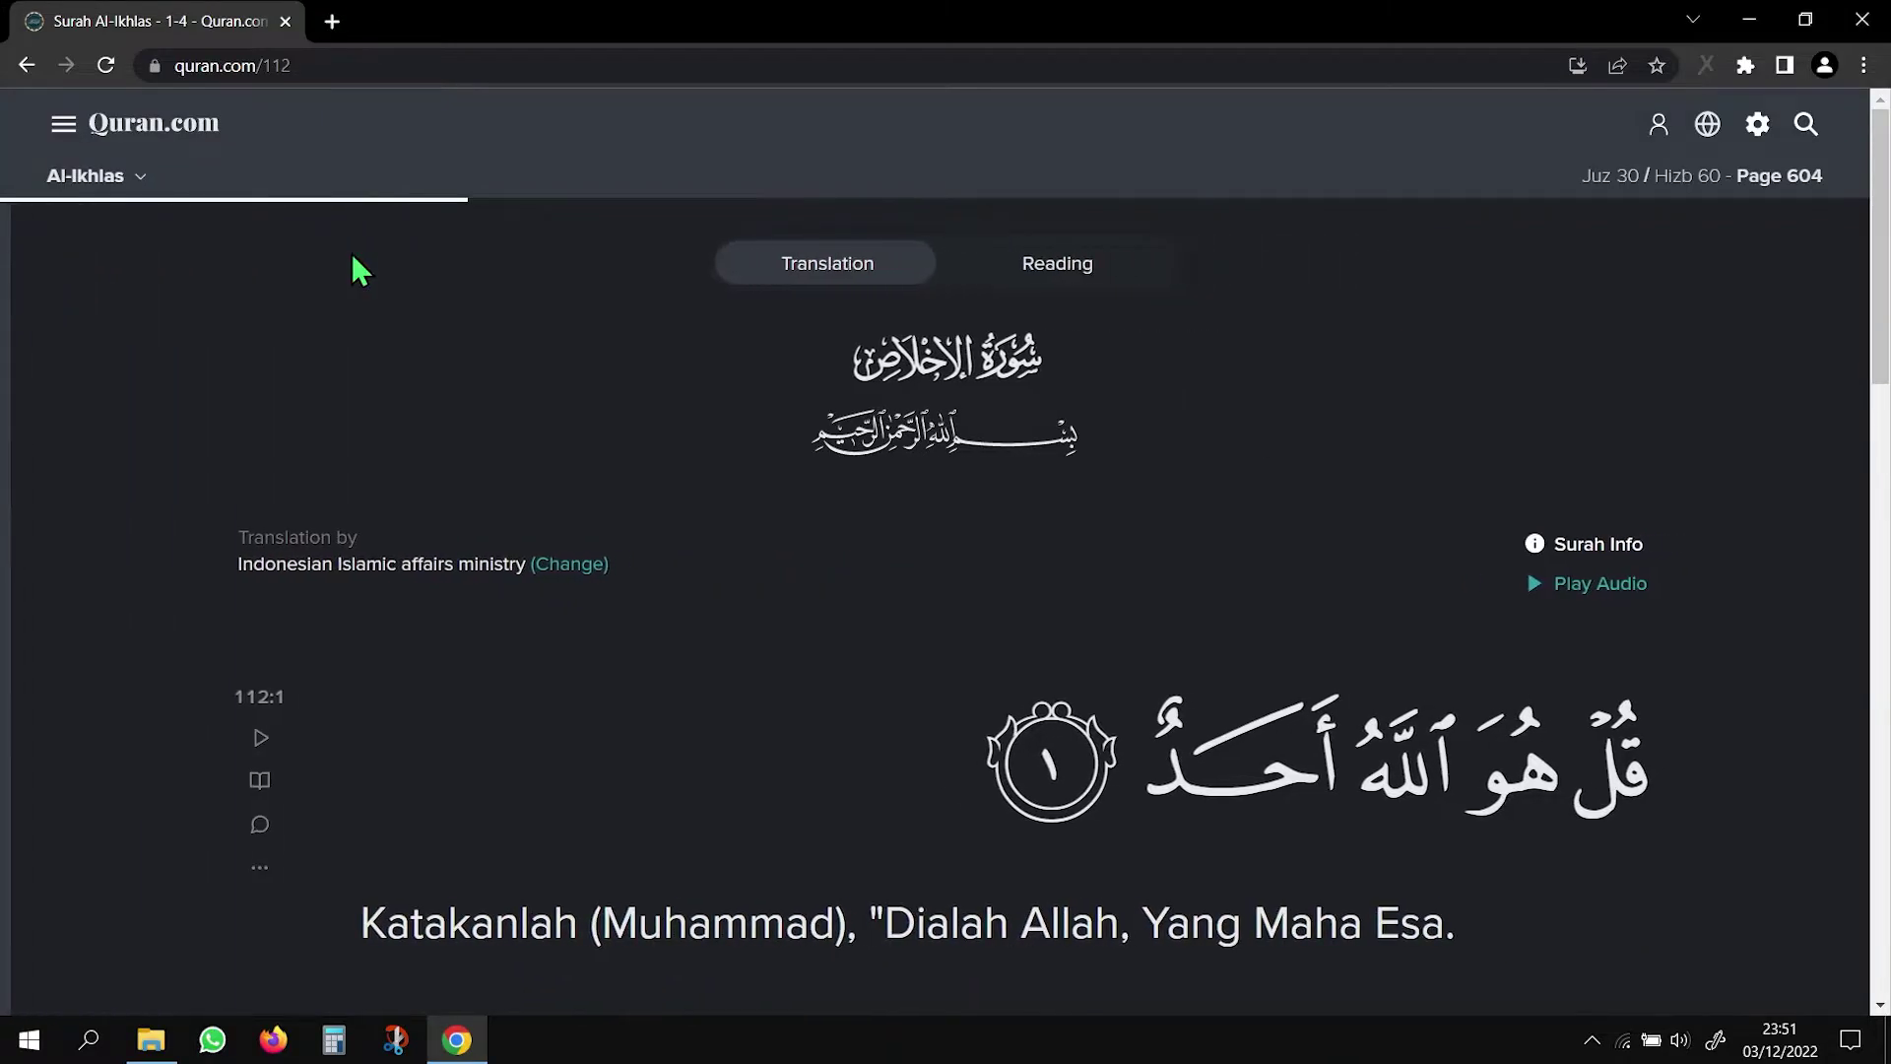
scroll(626, 494, down, 3)
scroll(627, 499, down, 1)
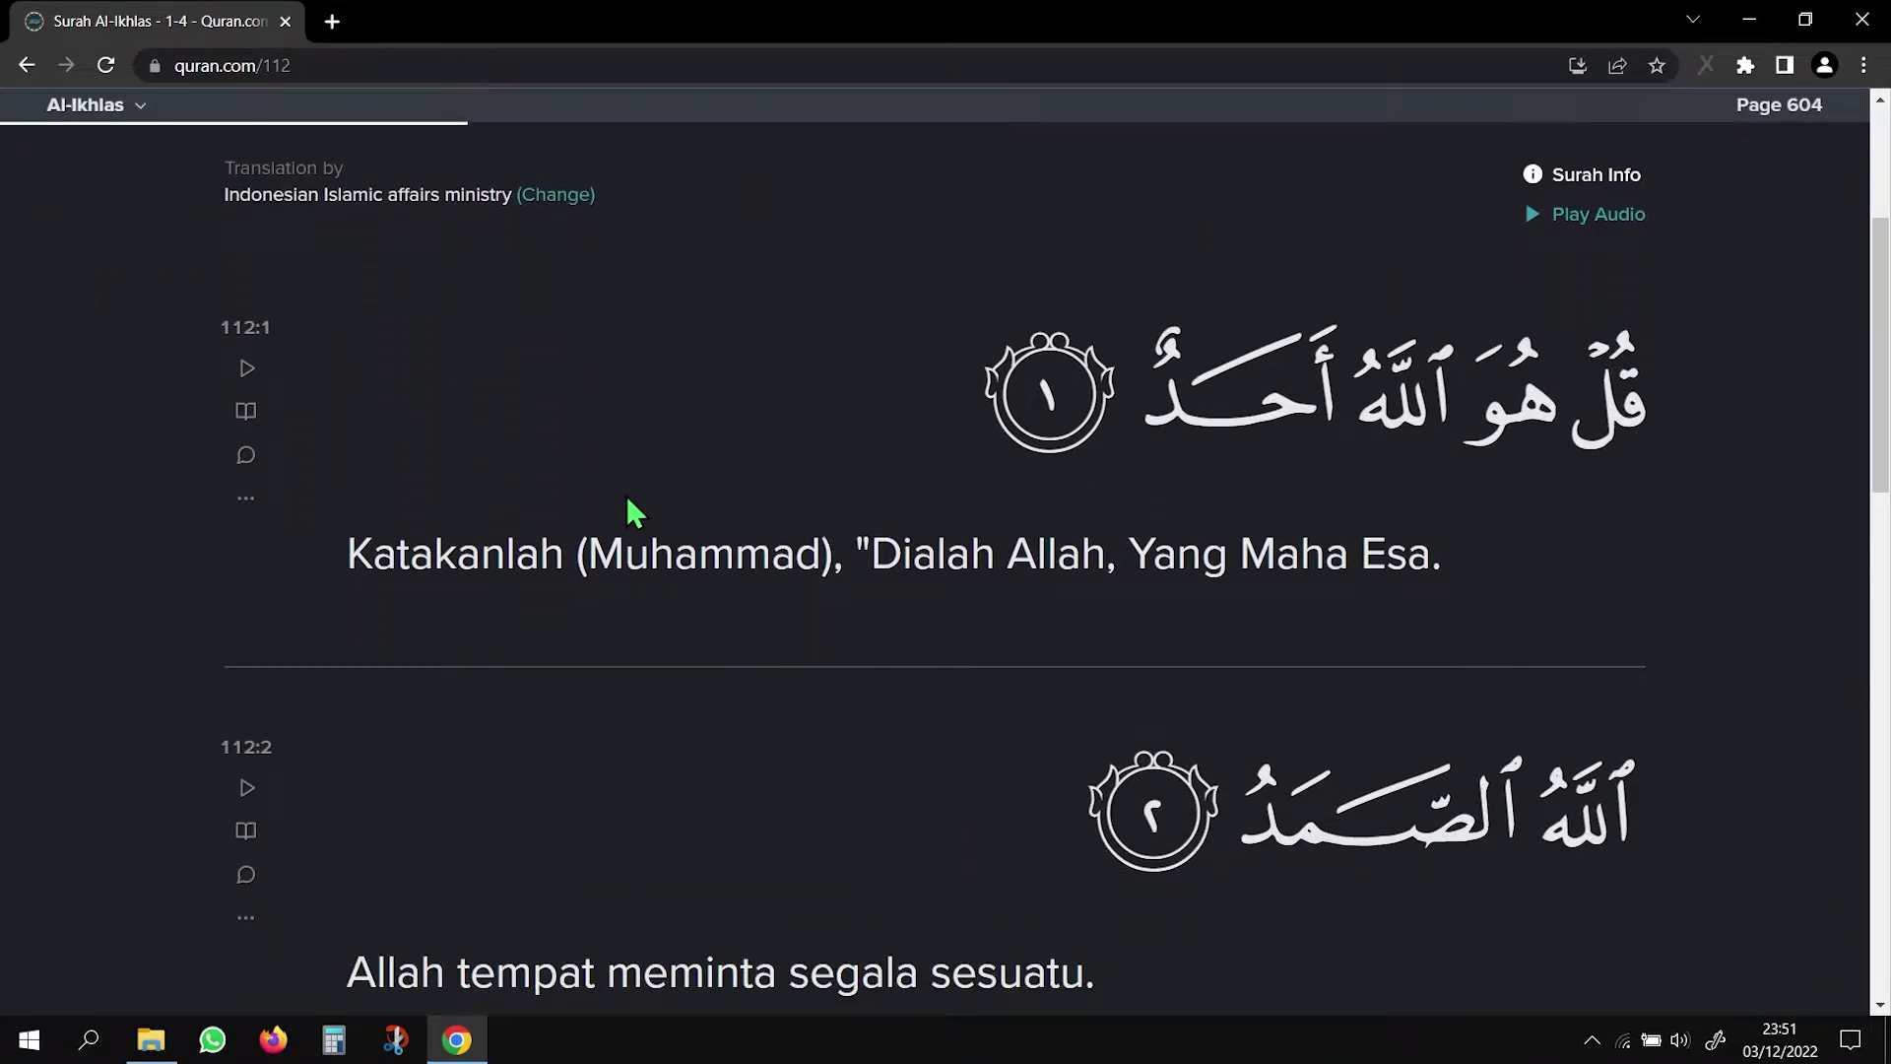
Snip the Arabic text of verse 112:1 and save it as JPG image 112 001
click(395, 1044)
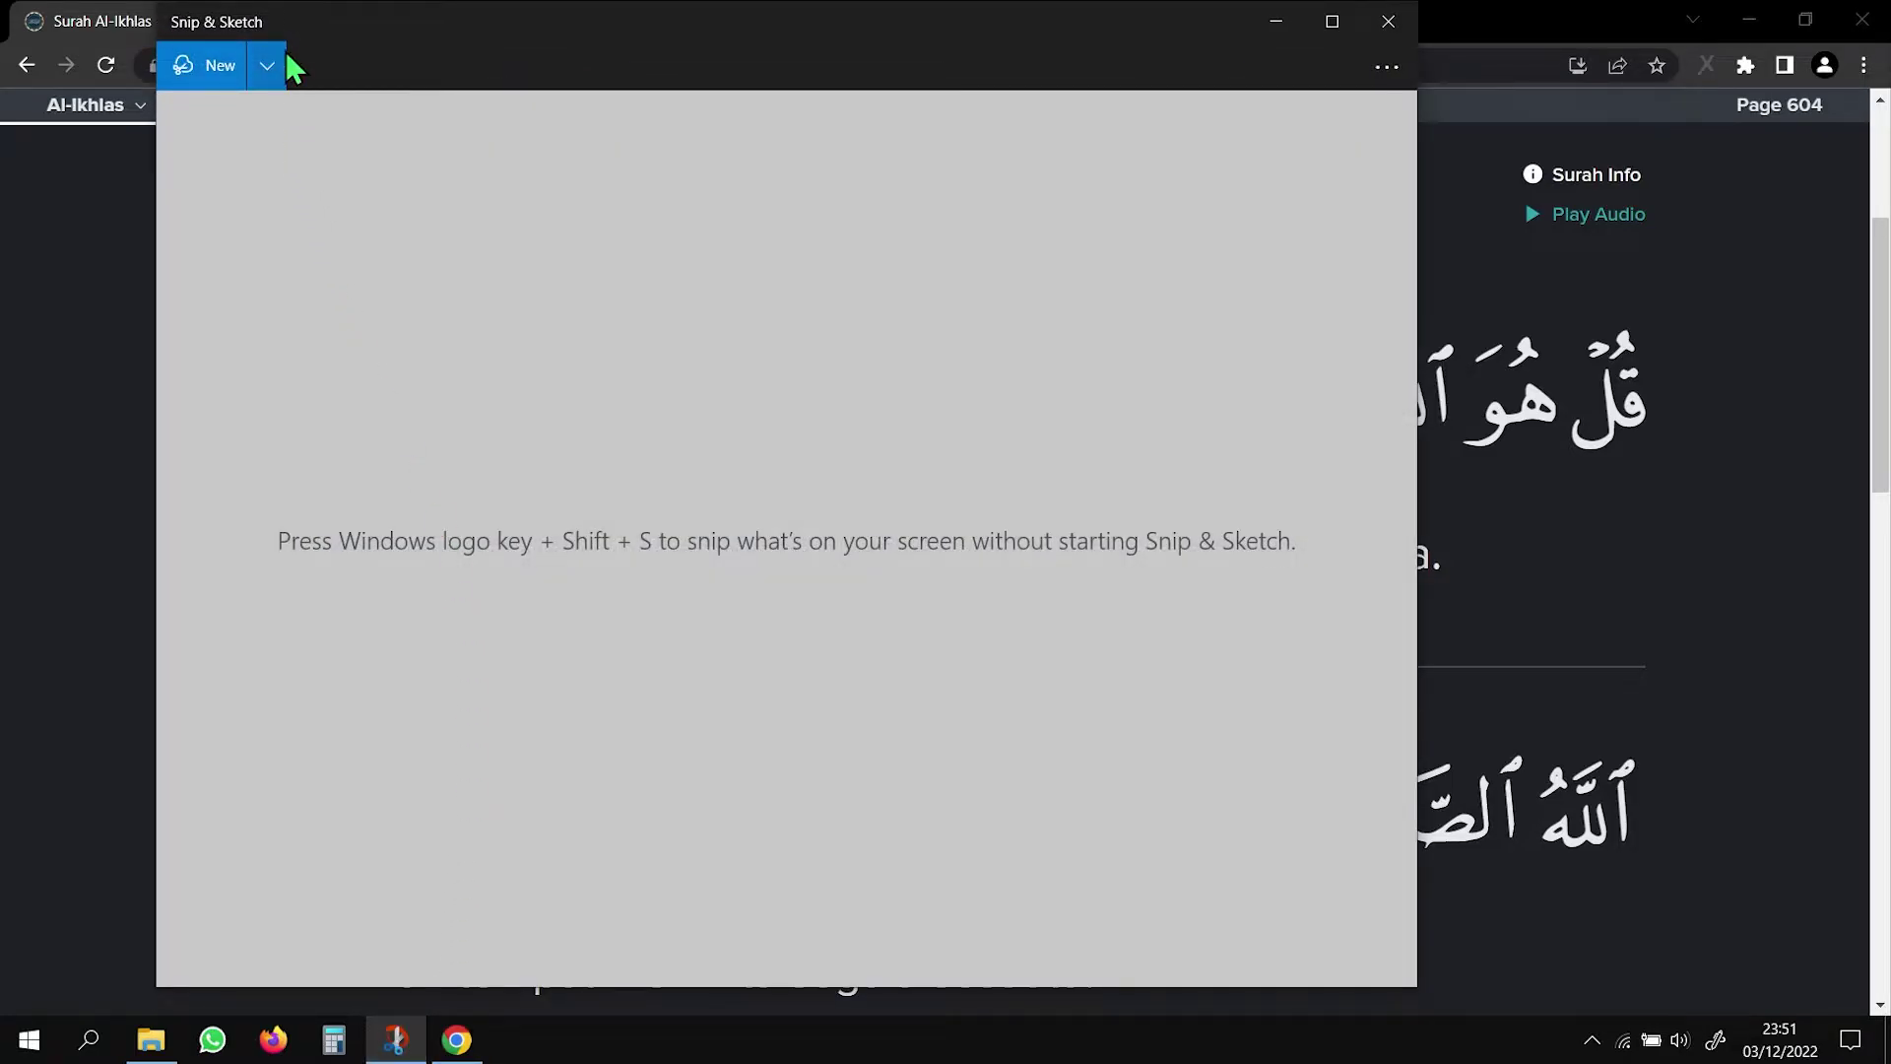
click(270, 62)
click(254, 118)
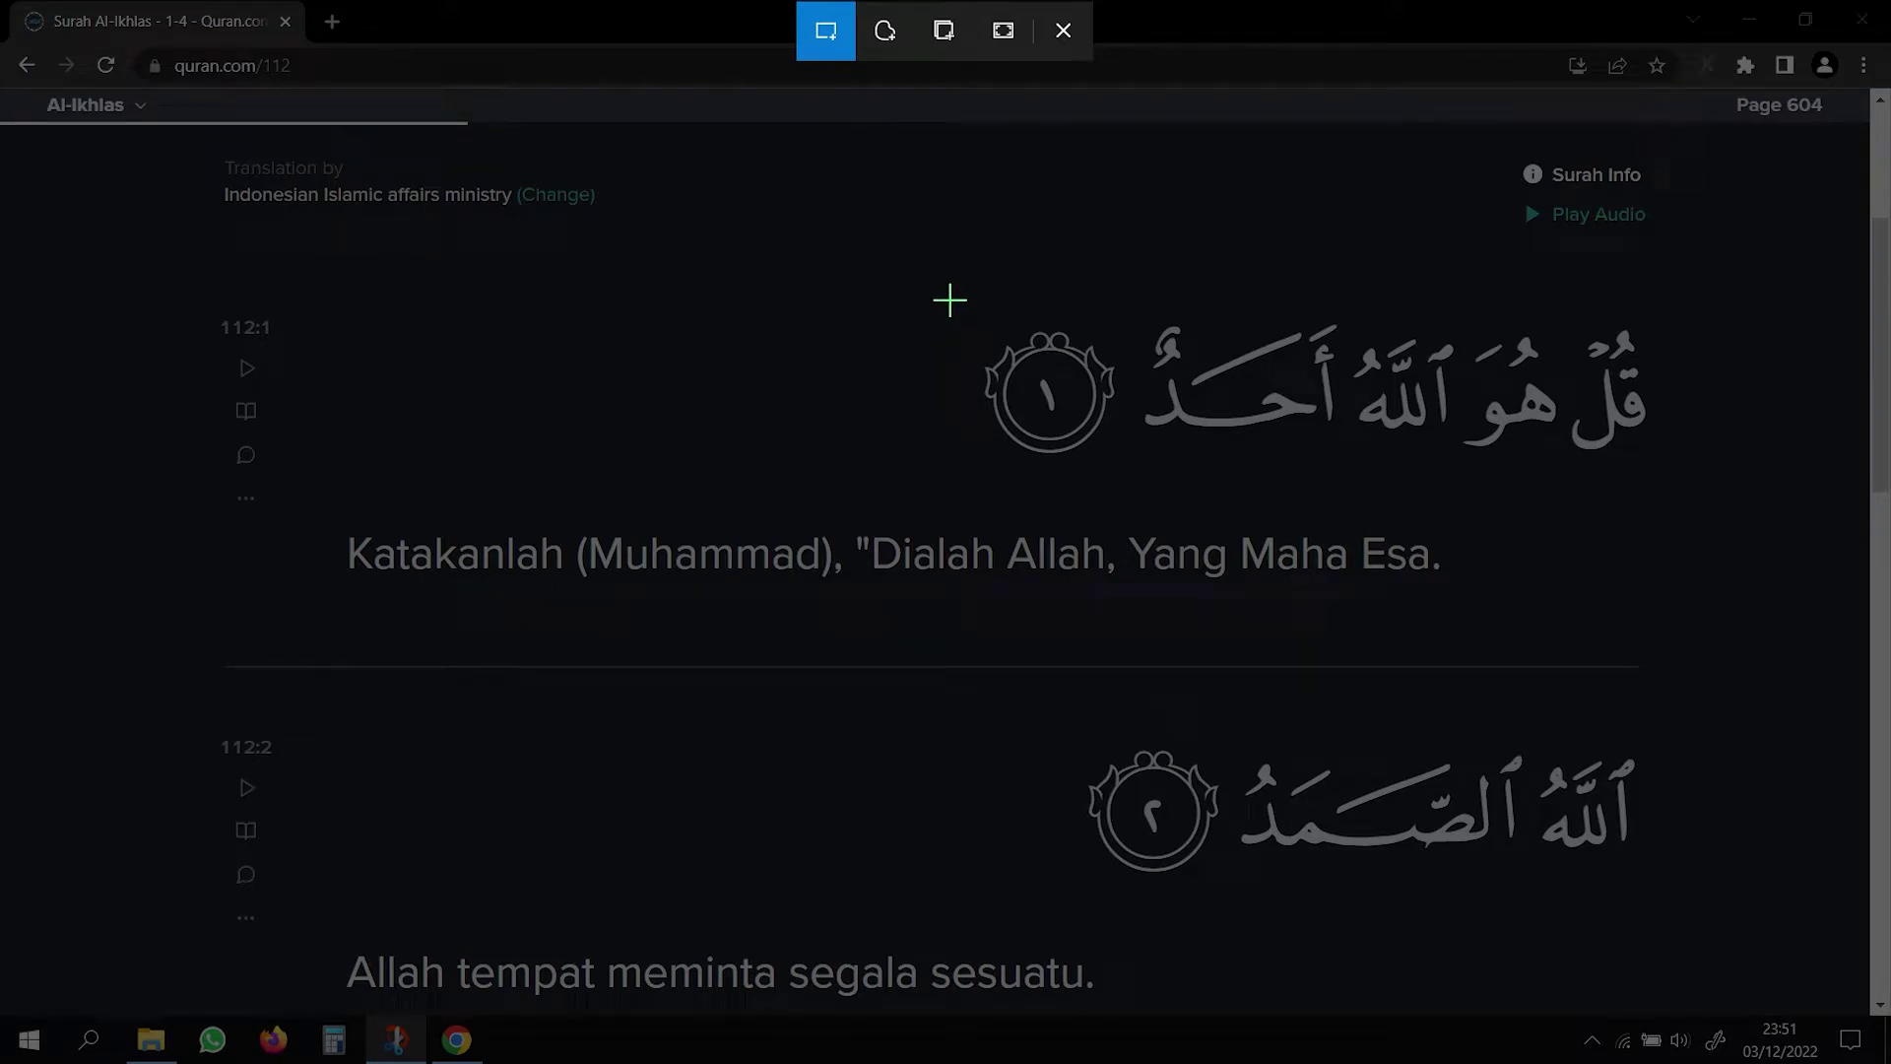
drag(948, 298, 1676, 488)
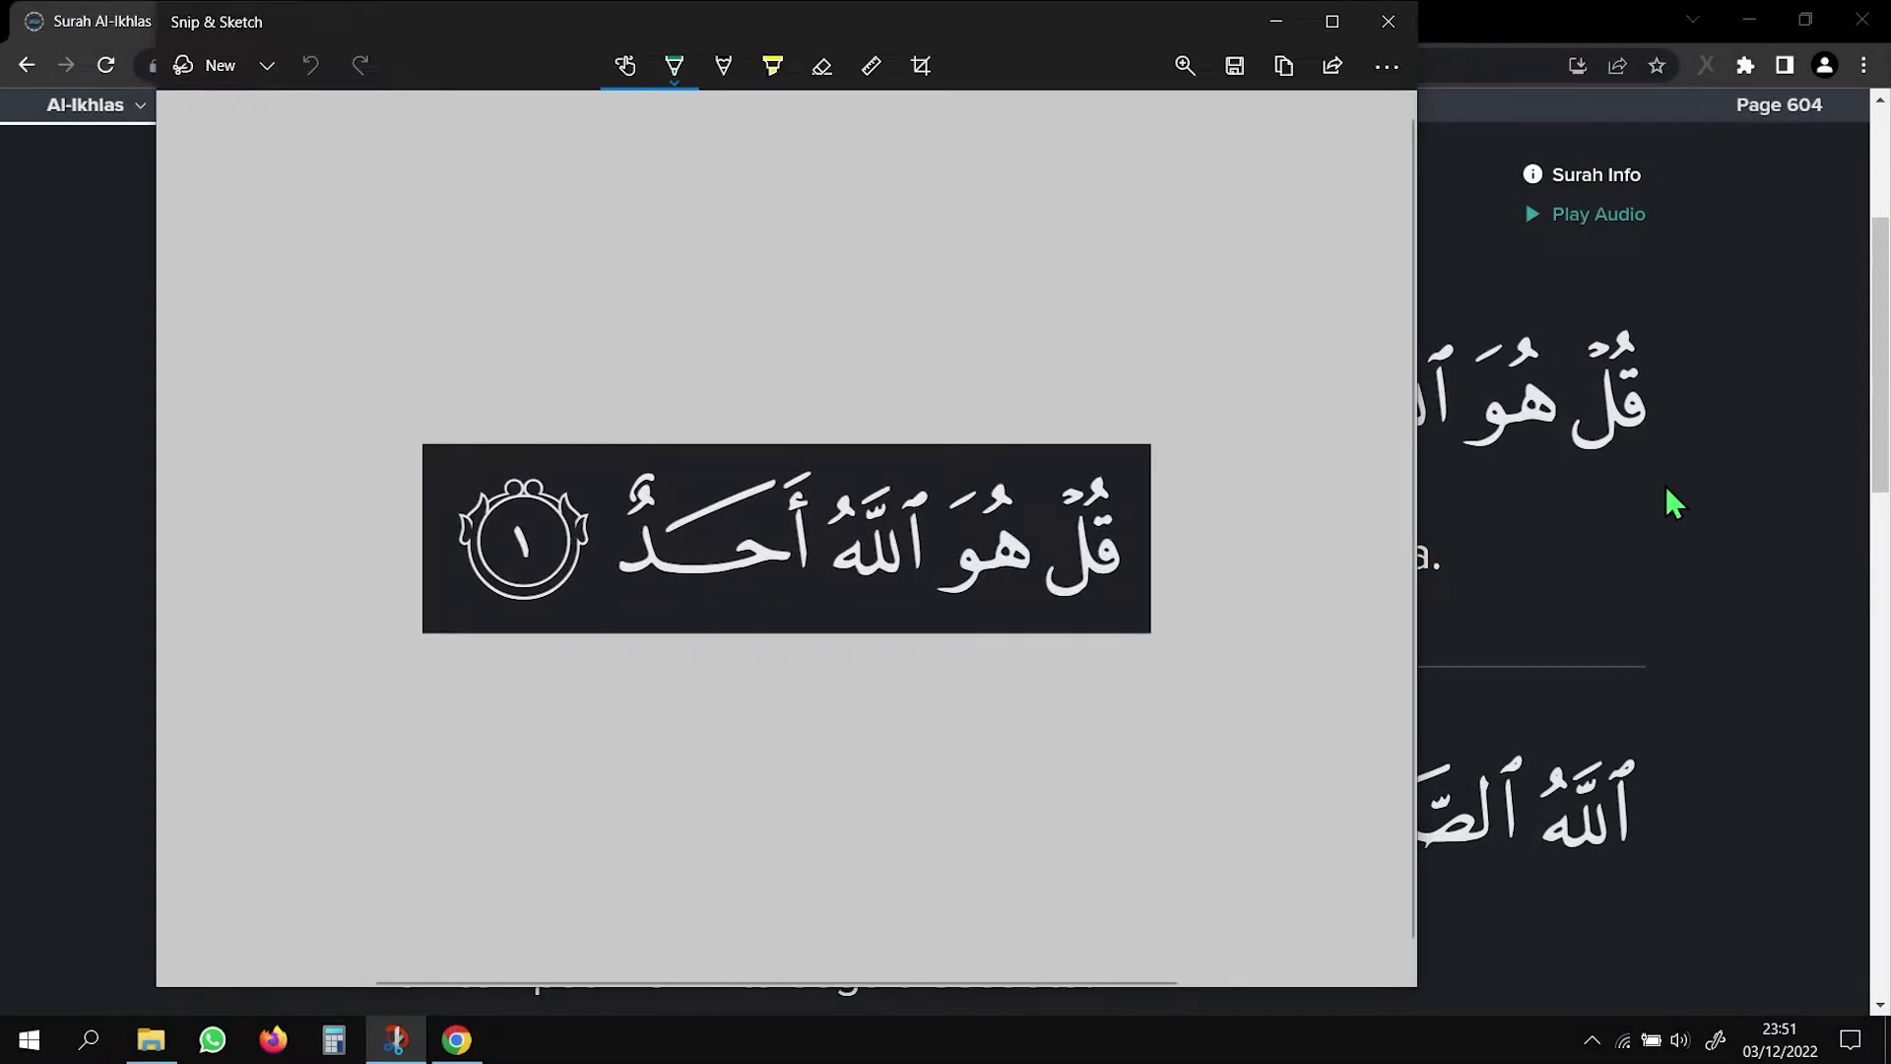
click(1232, 61)
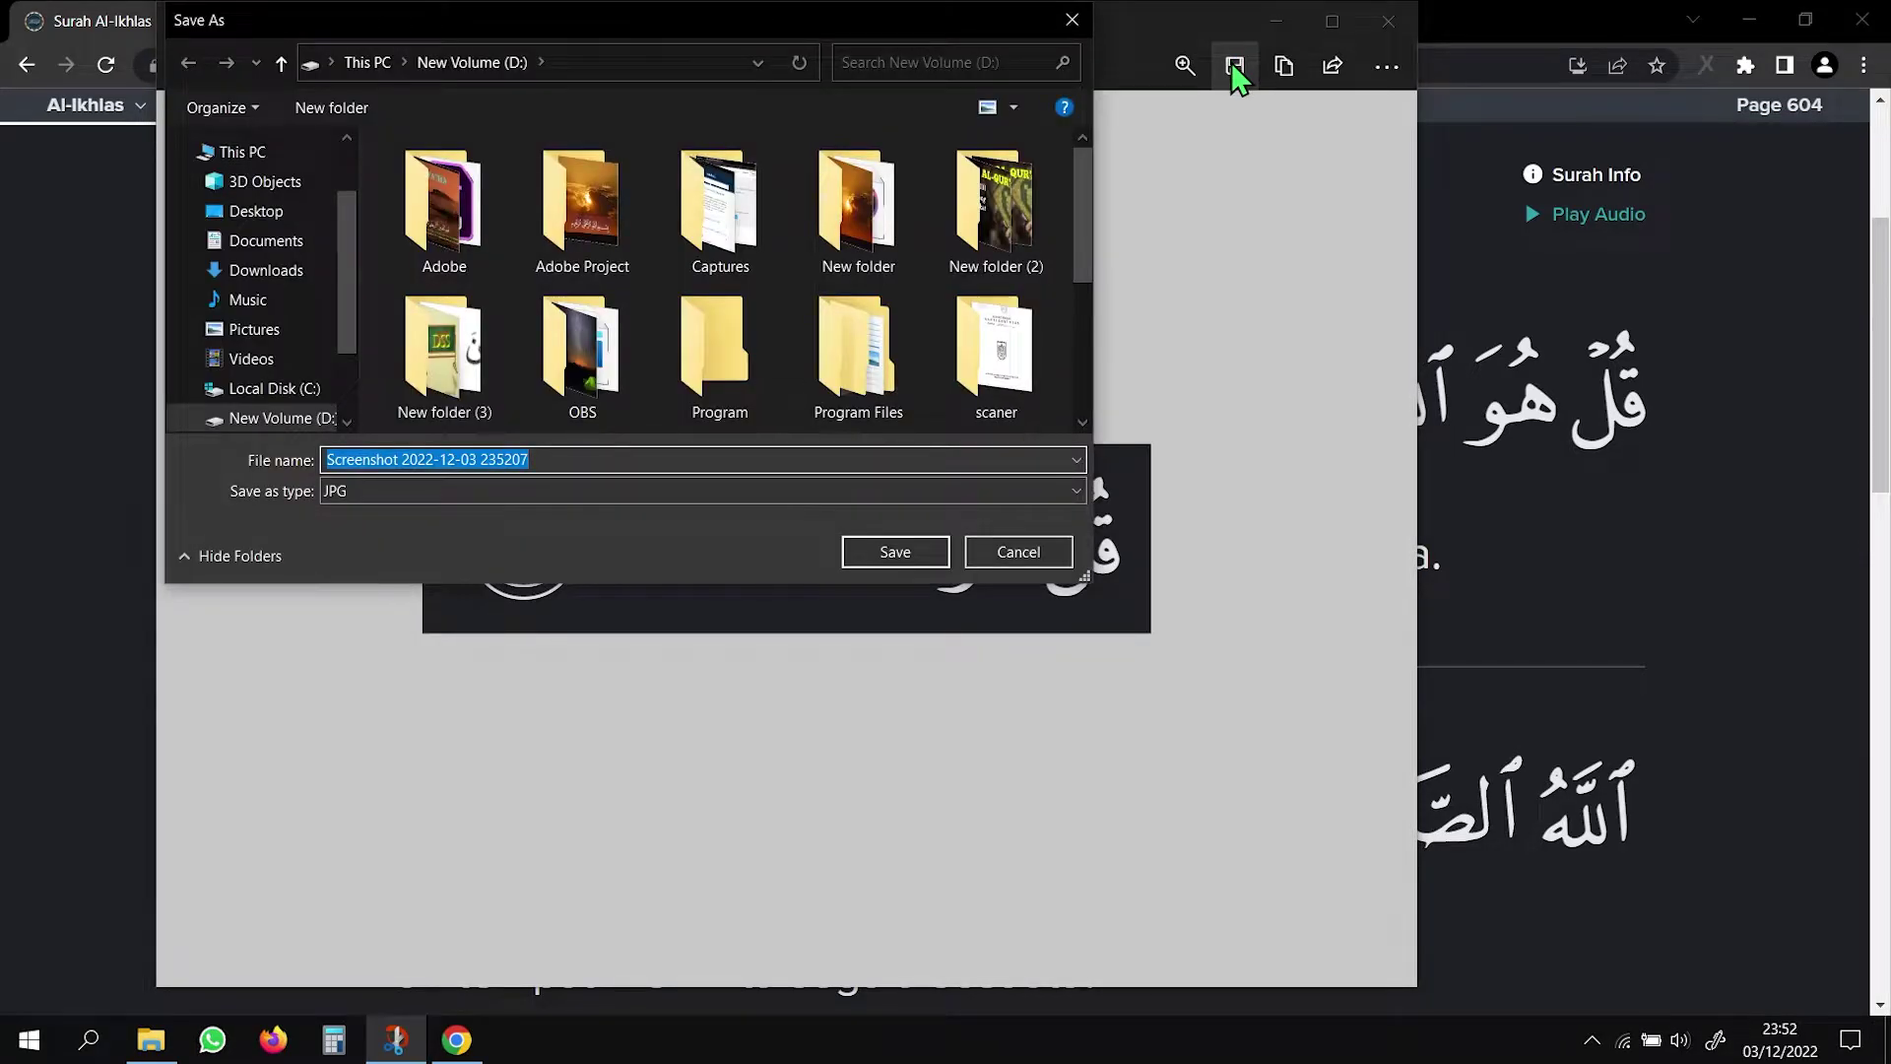
text(112 001)
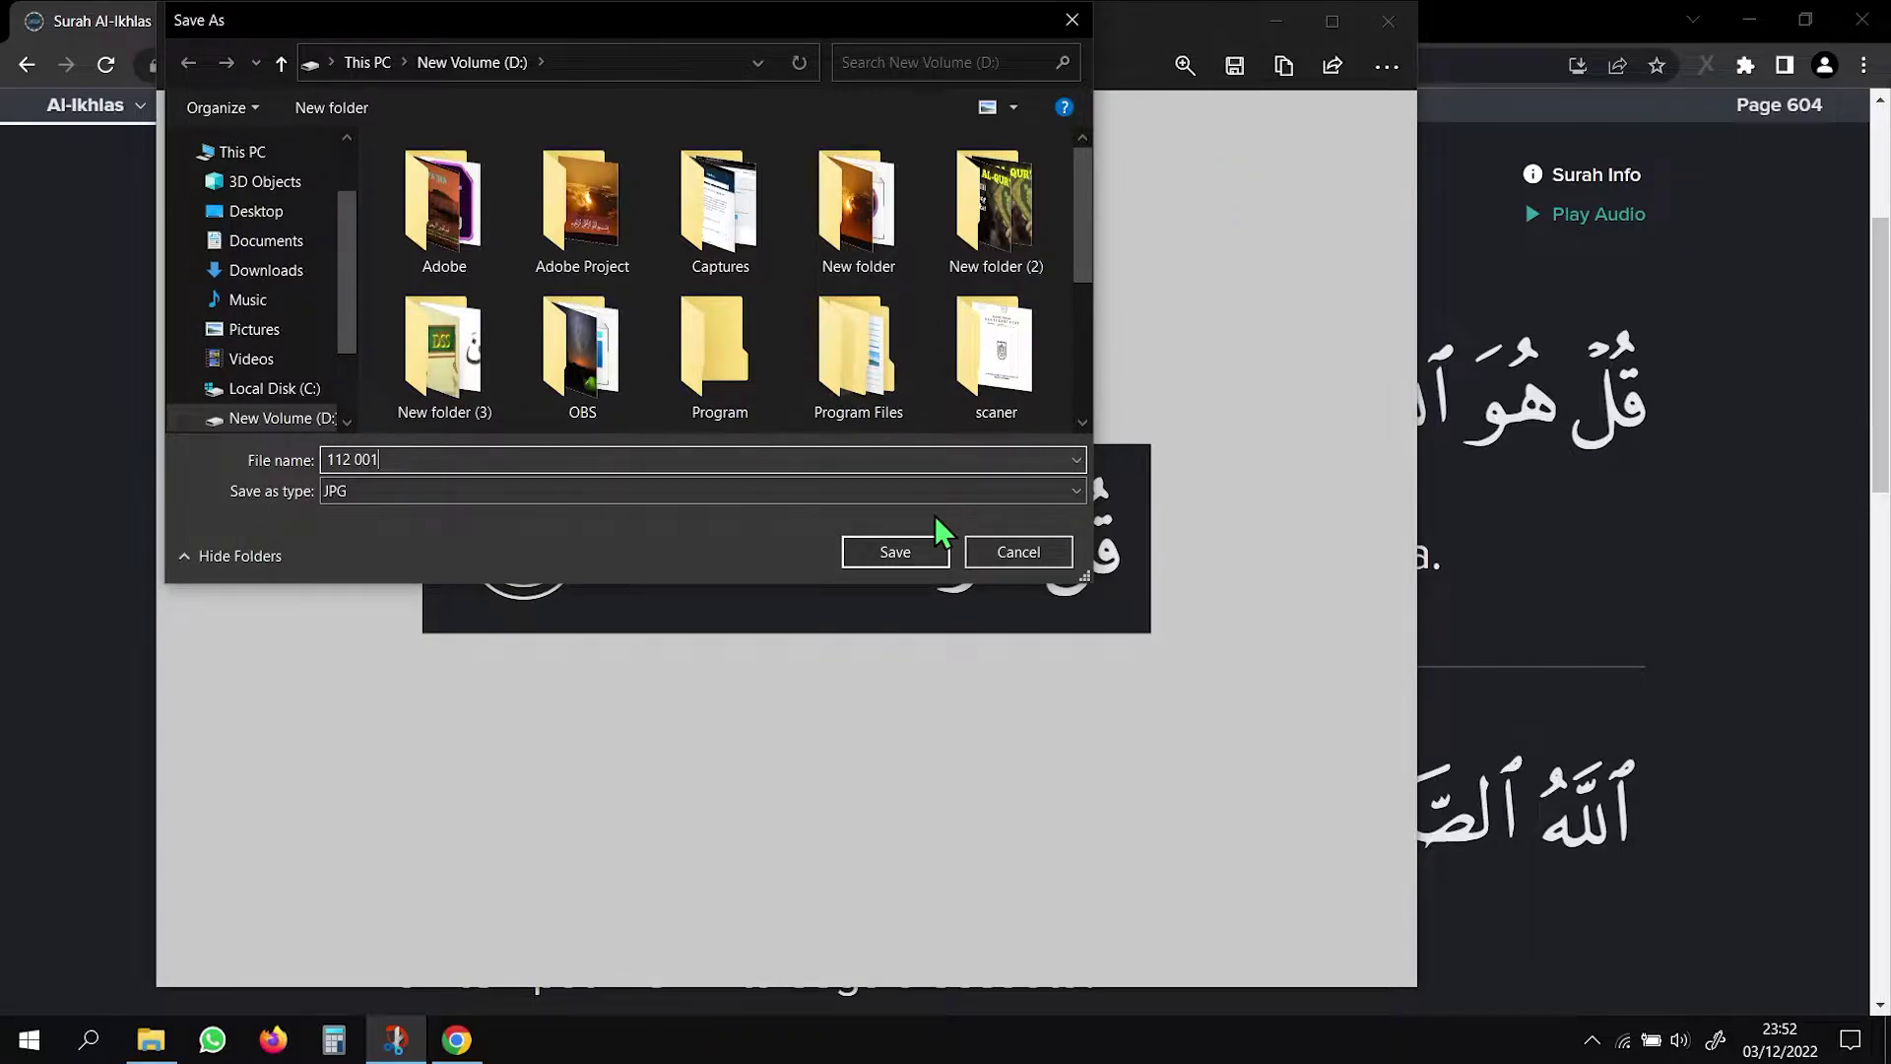
click(902, 551)
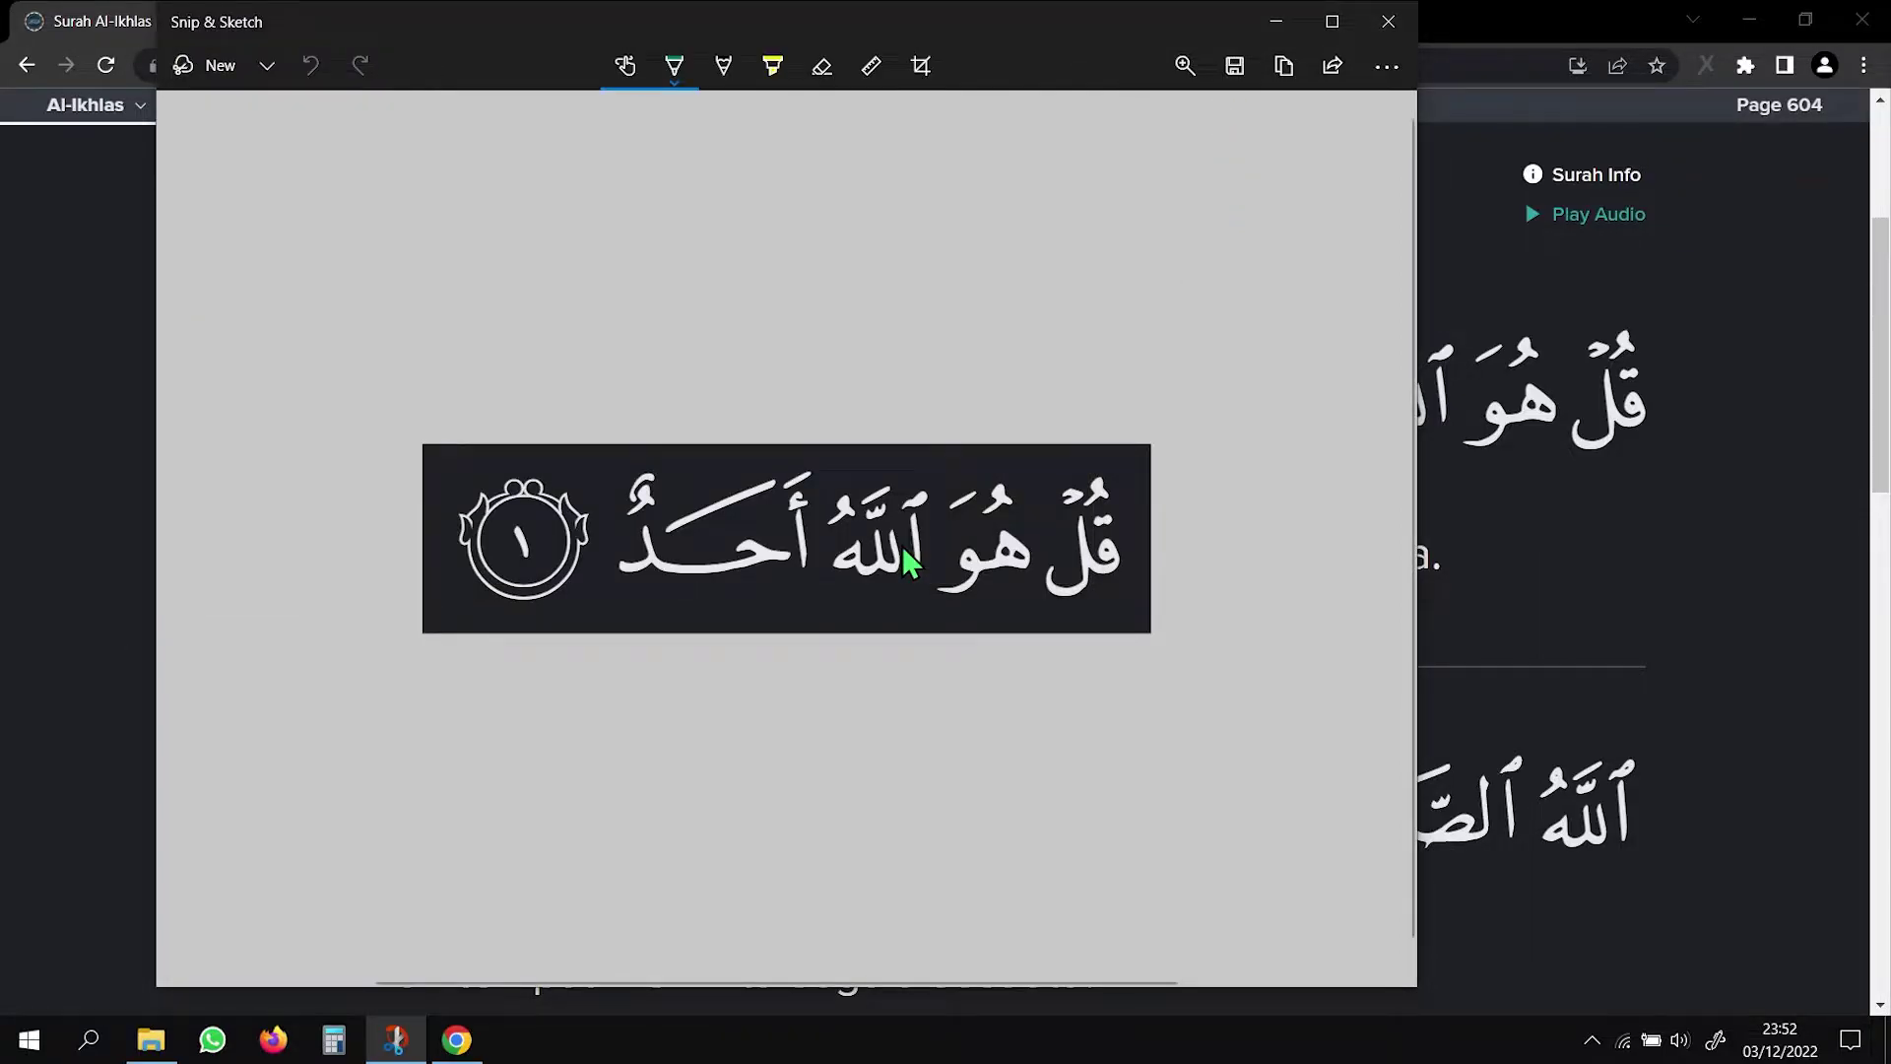
click(1389, 22)
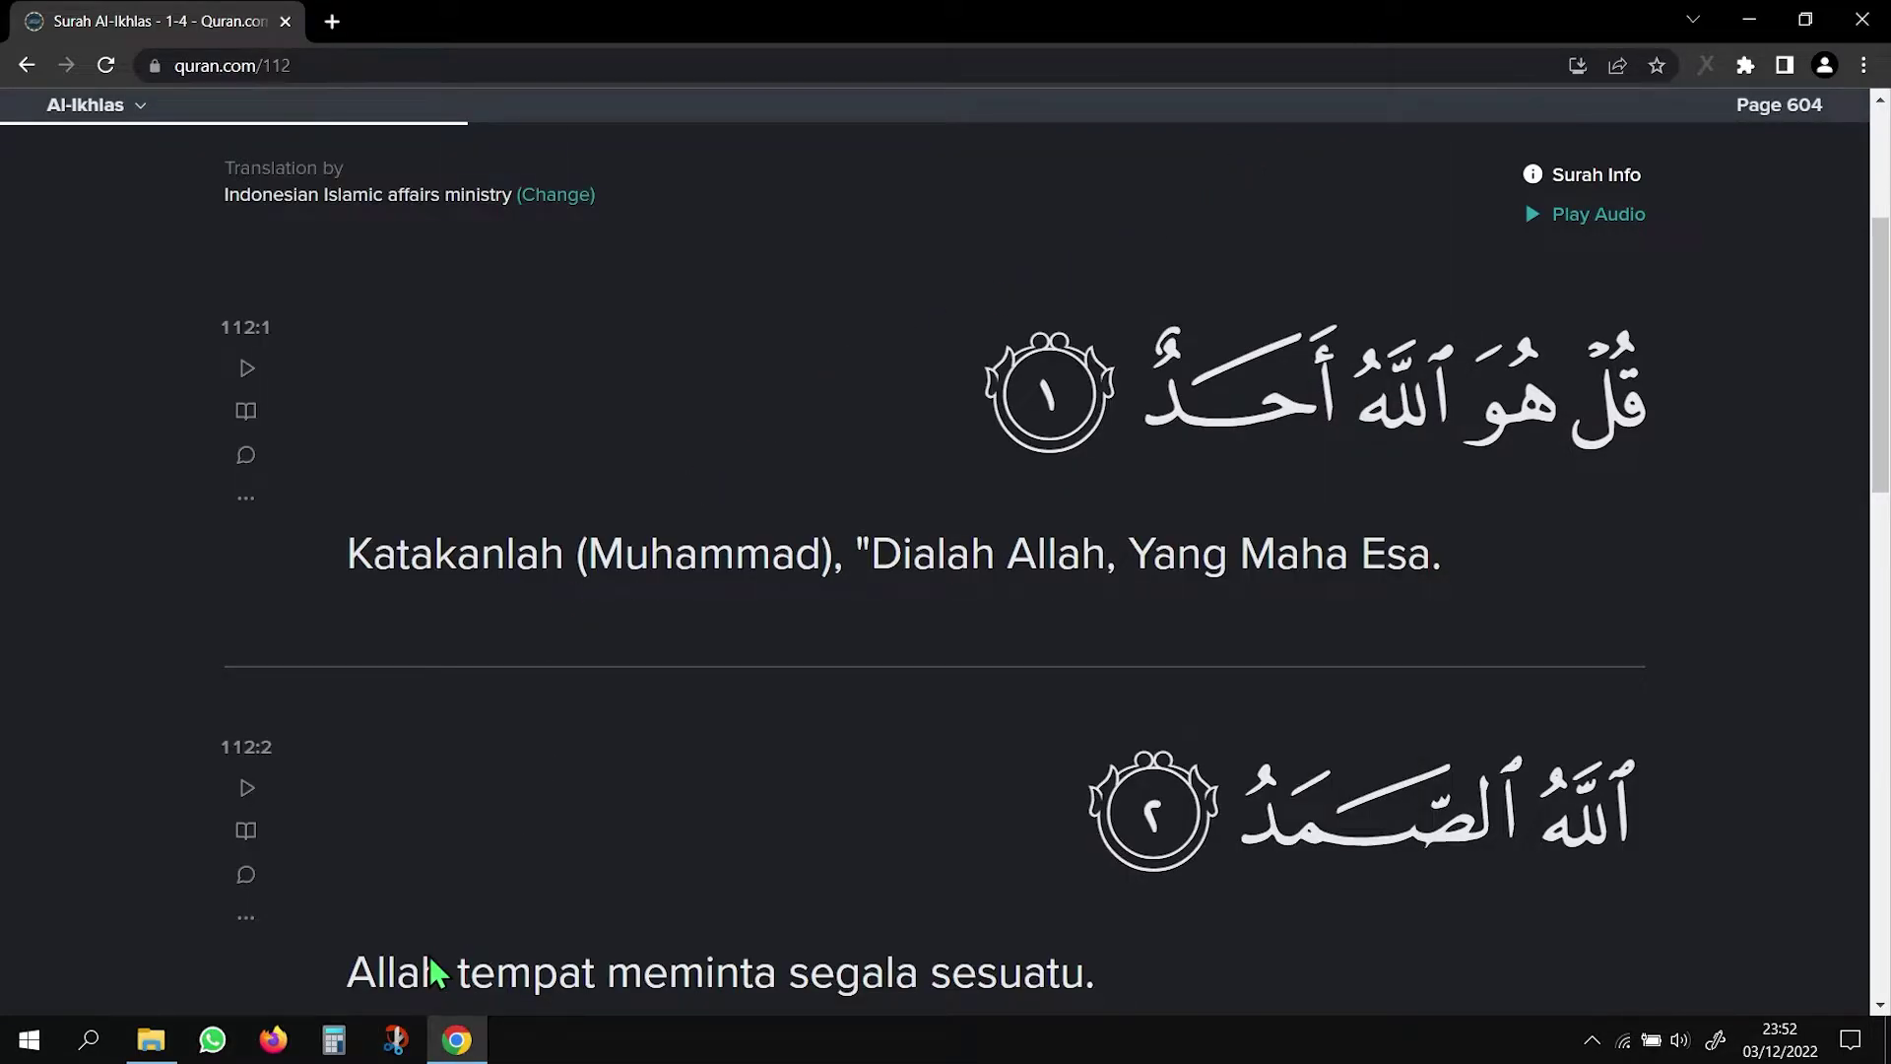
Snip verse 112:1's Indonesian translation line and save it as JPG image 112 001a
click(391, 1044)
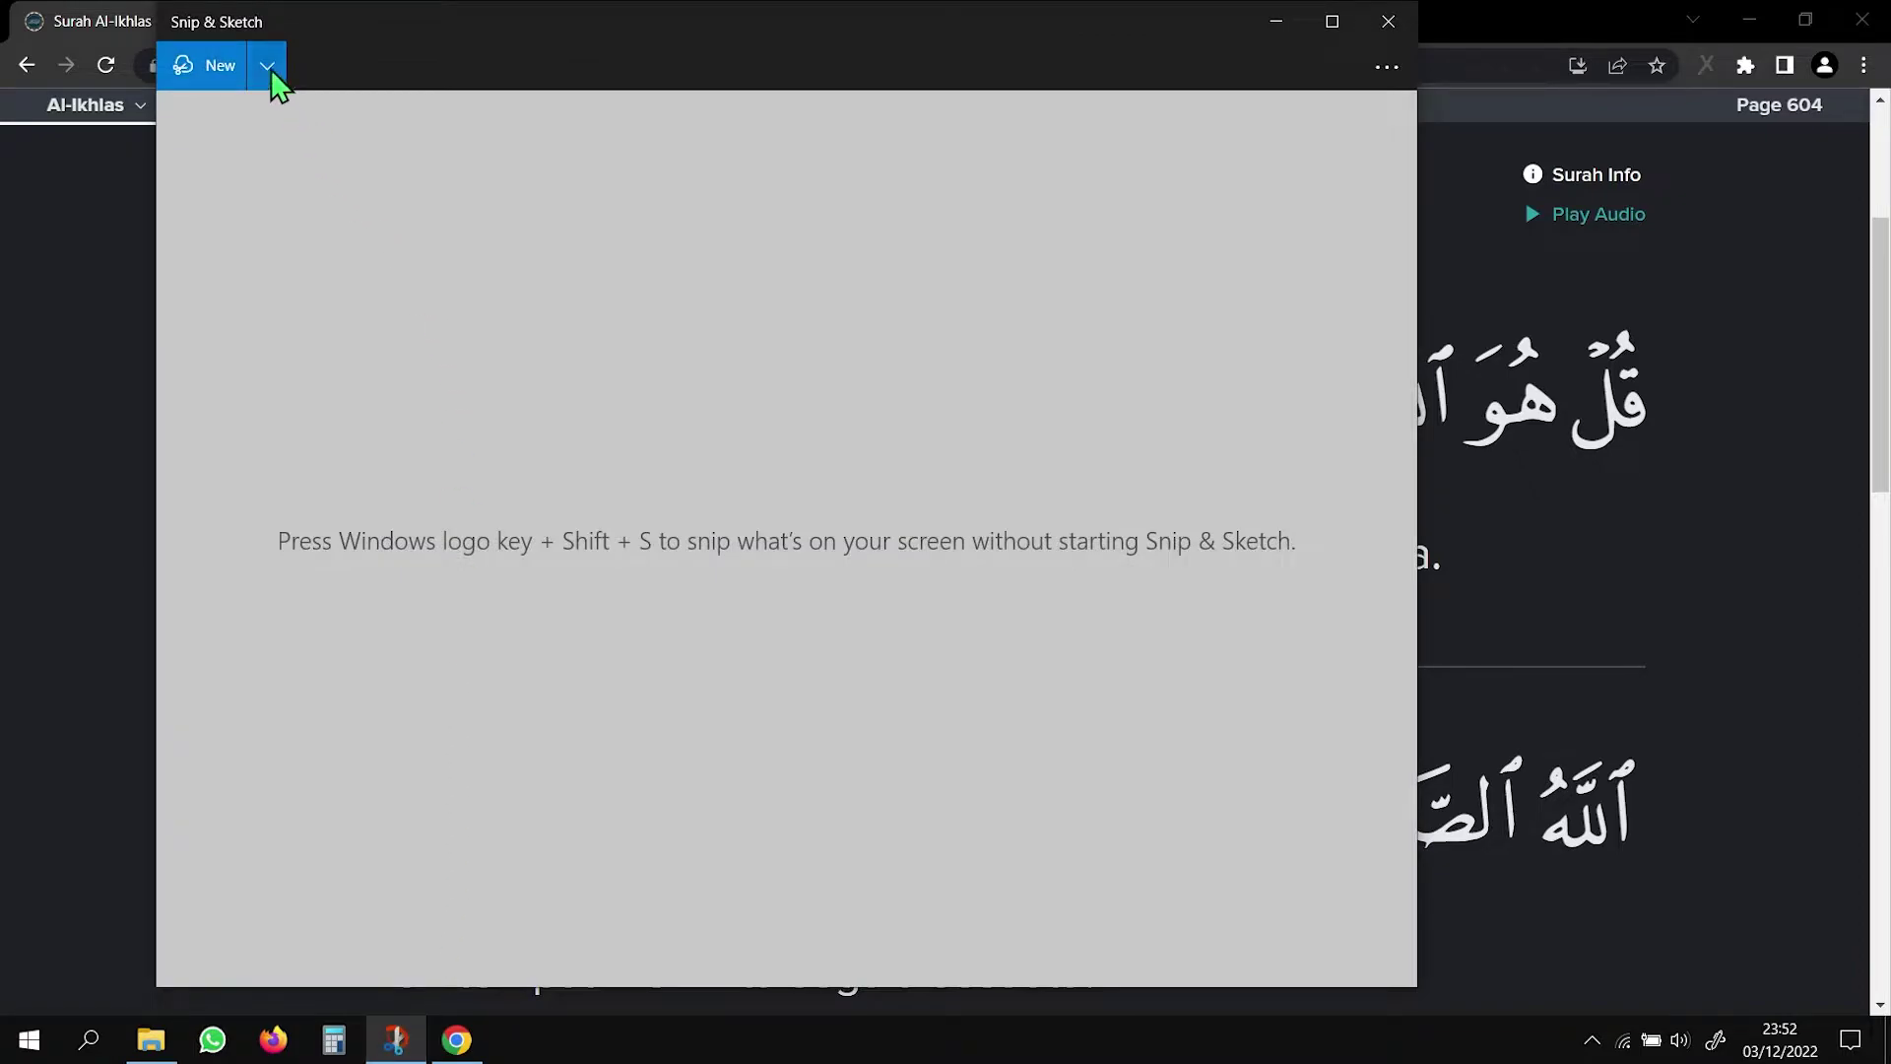
click(272, 73)
click(242, 119)
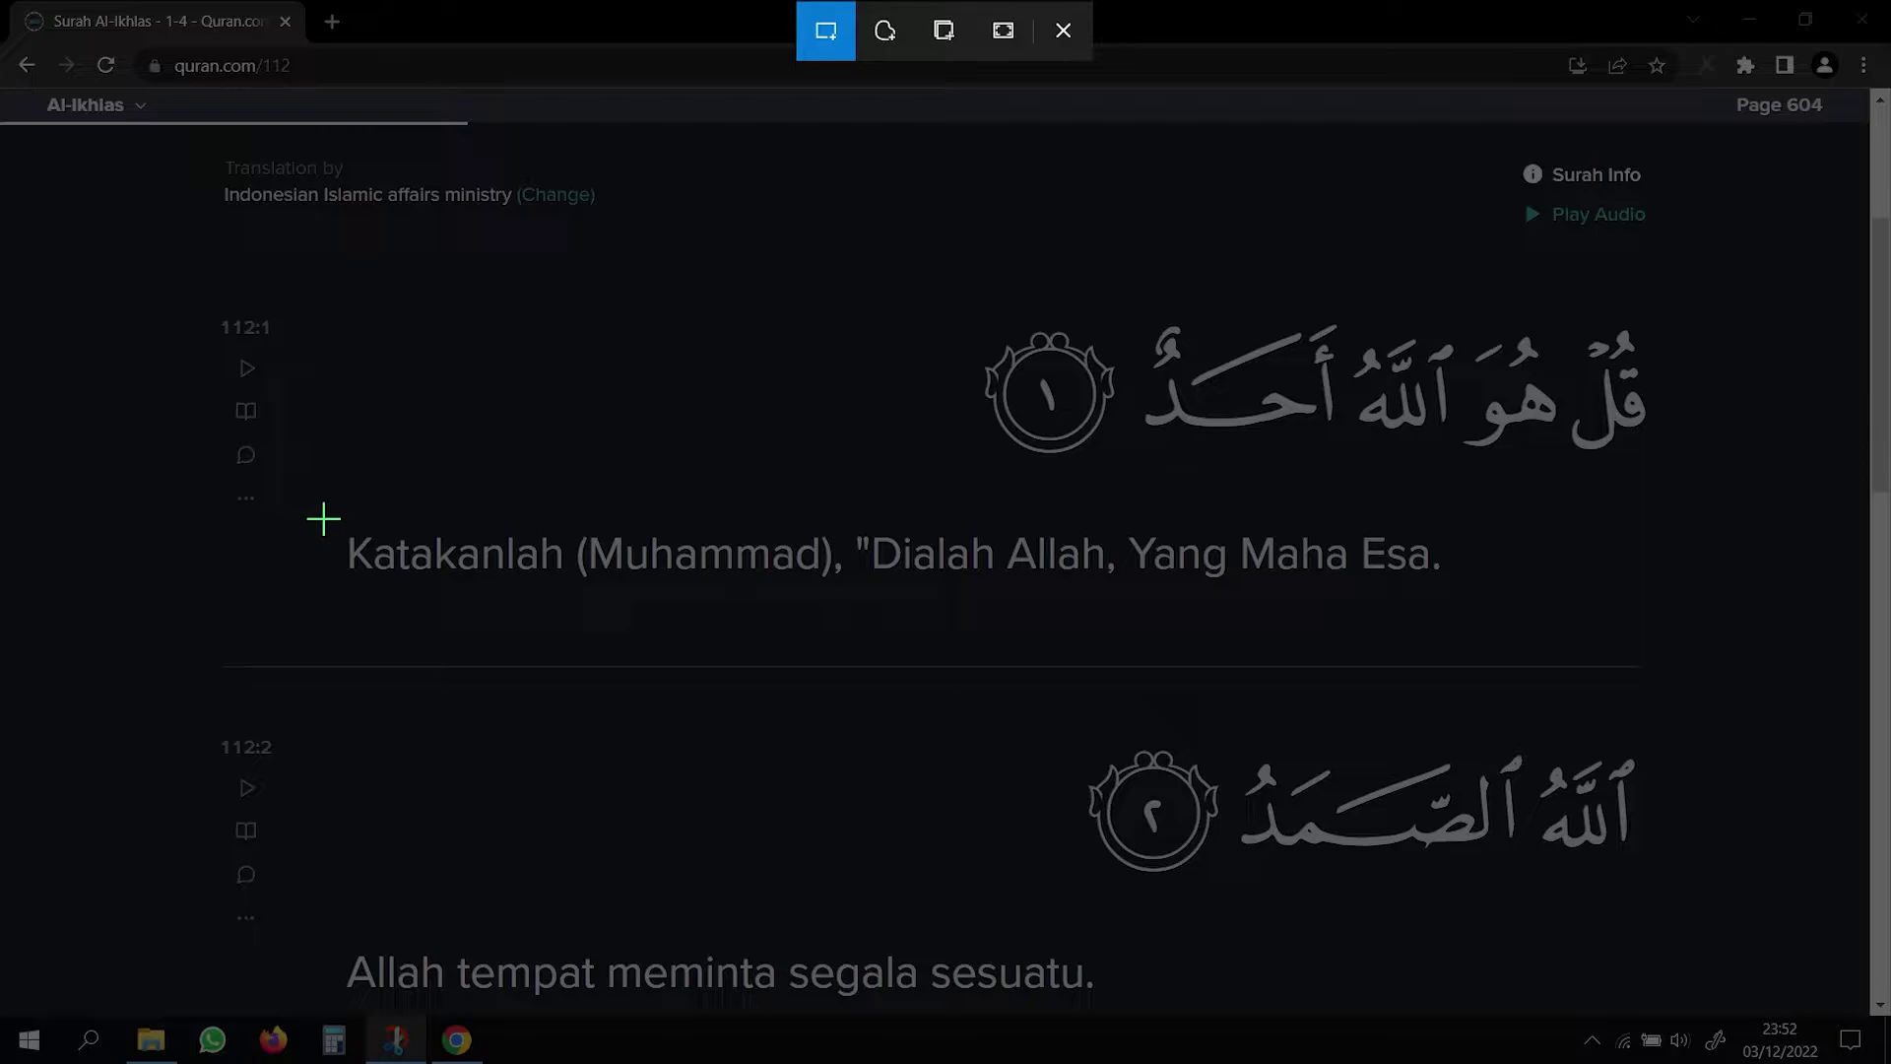
drag(324, 518, 1437, 608)
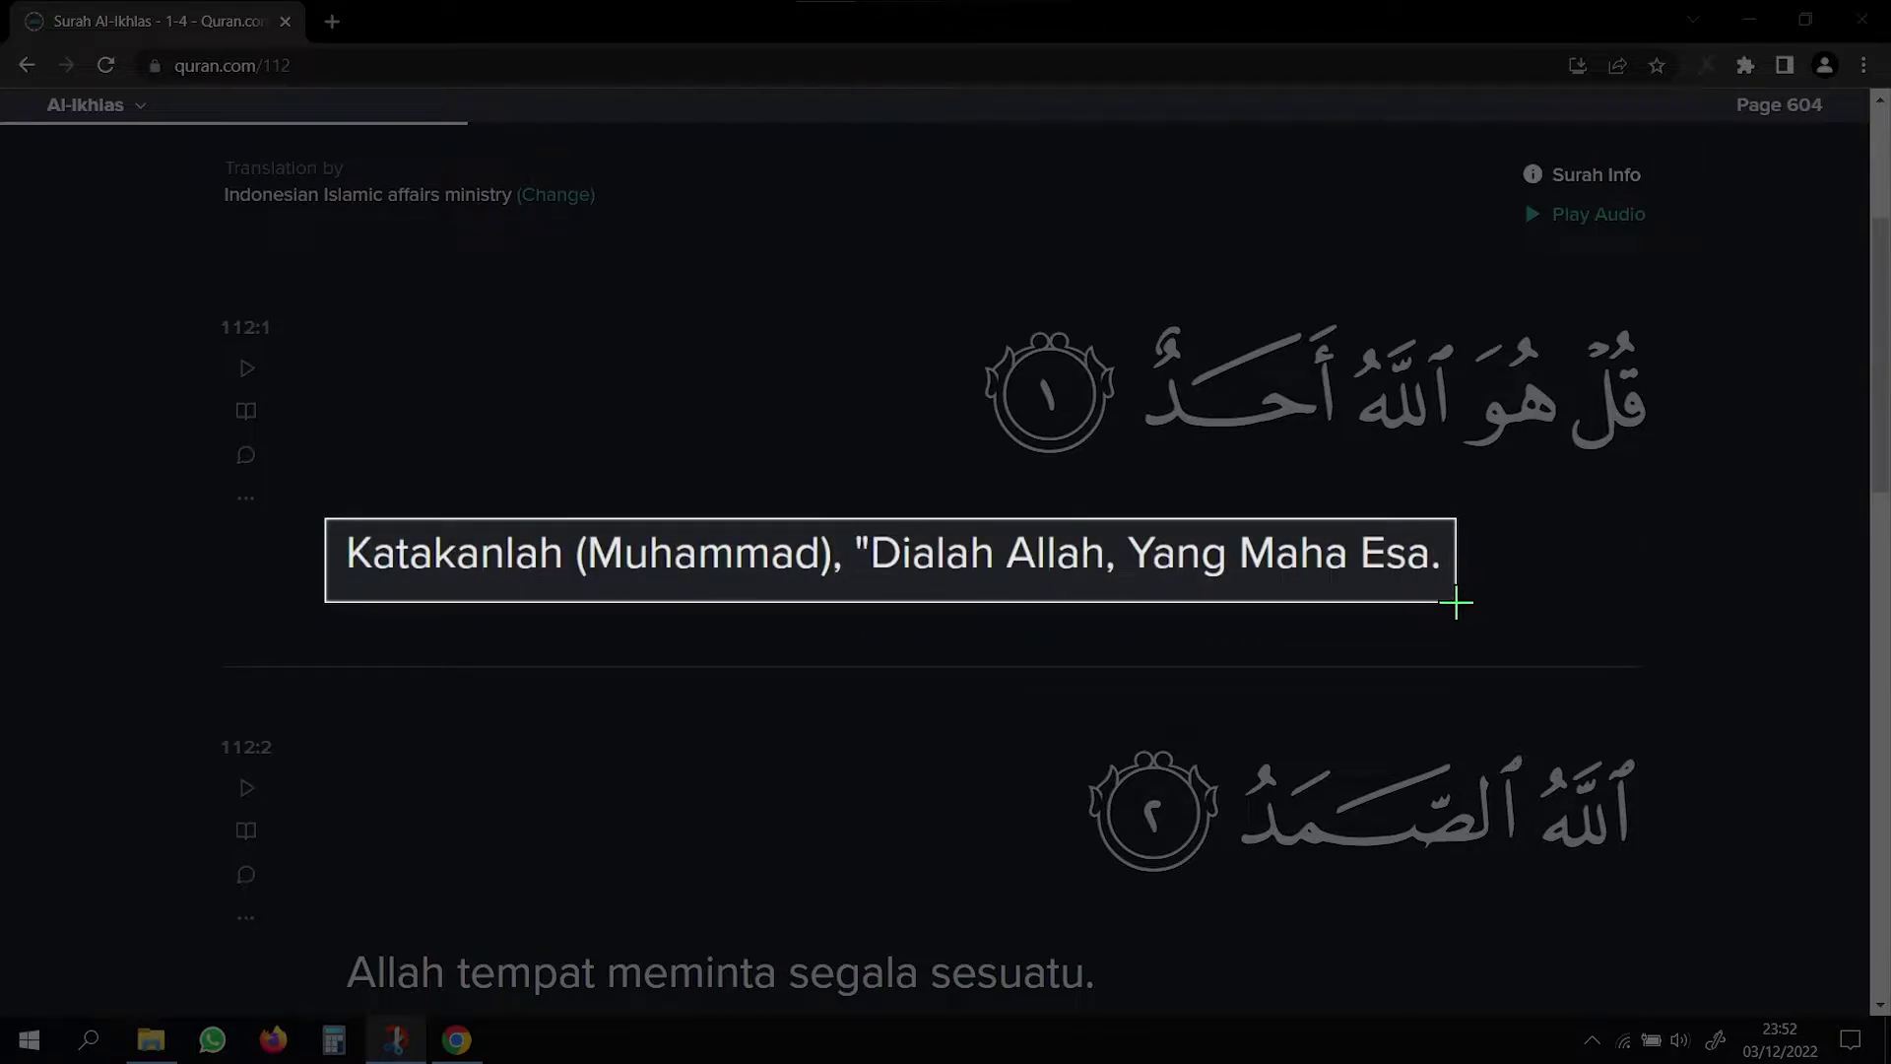
drag(1437, 608, 1457, 605)
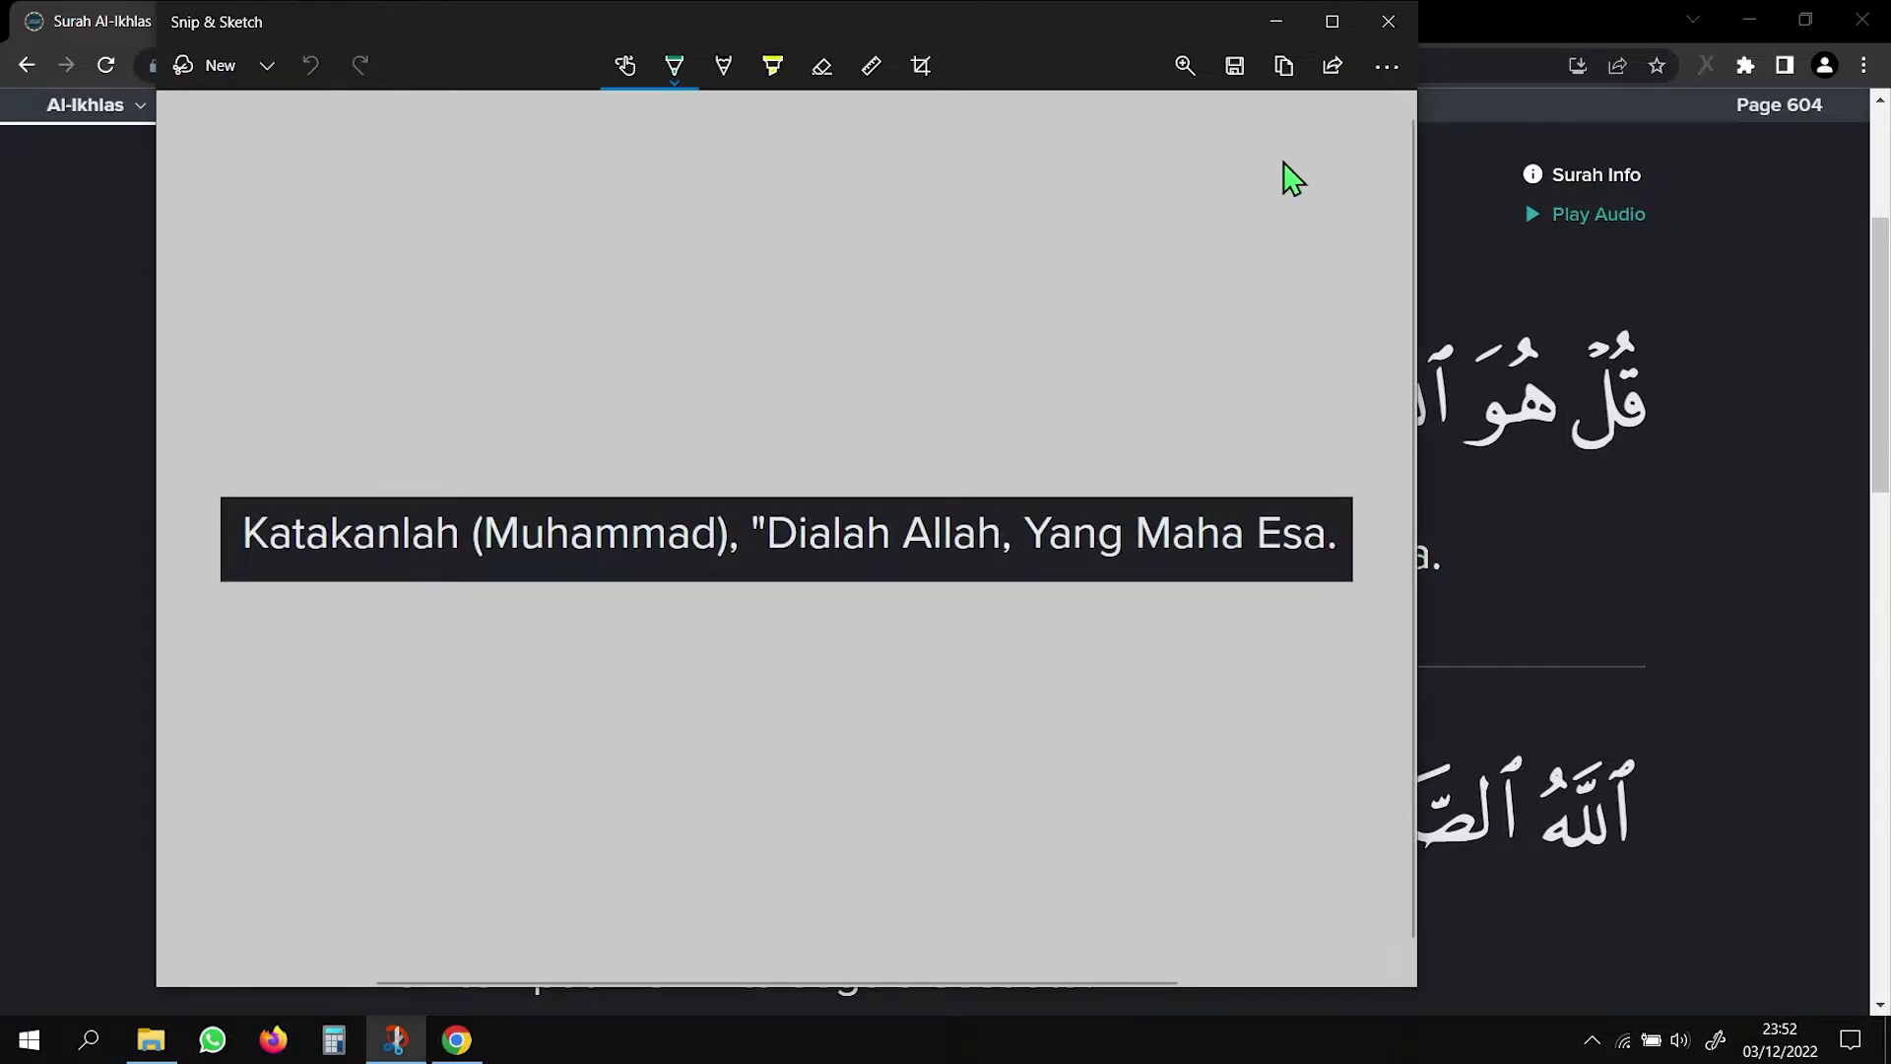
click(1240, 71)
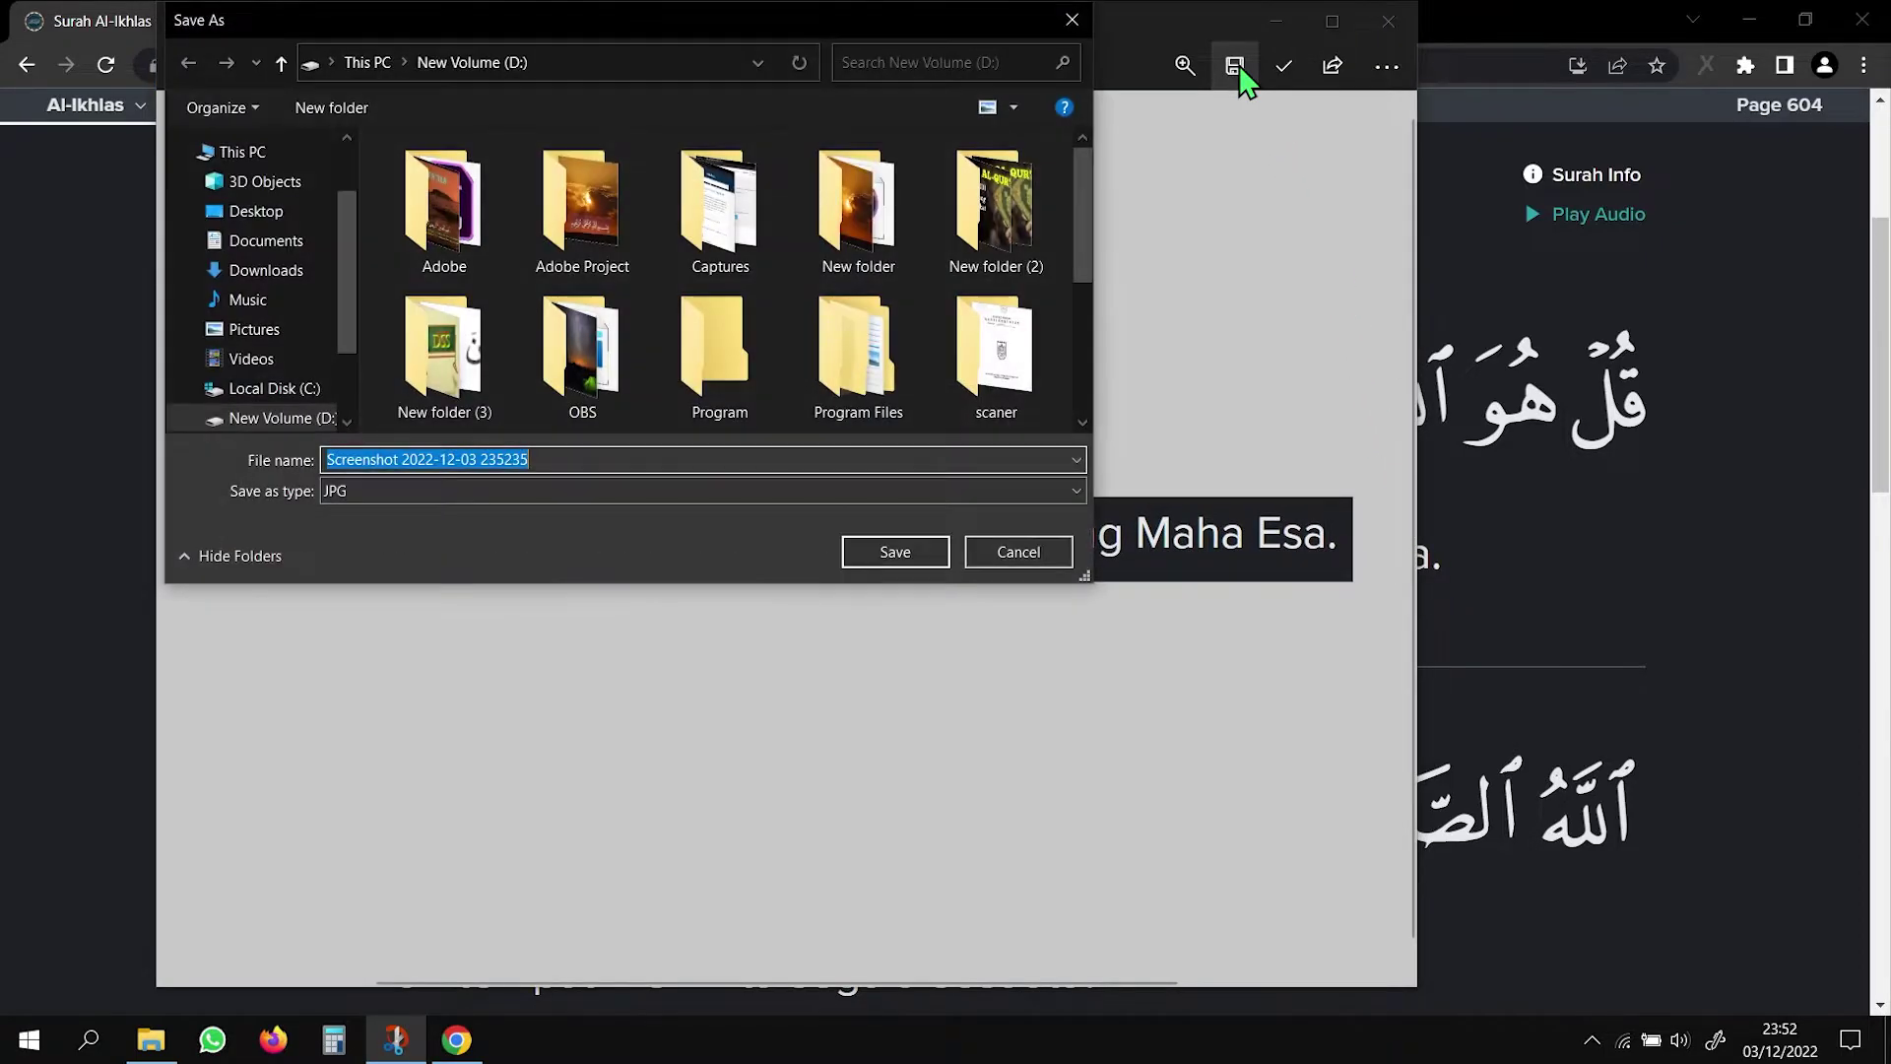
text(112 00)
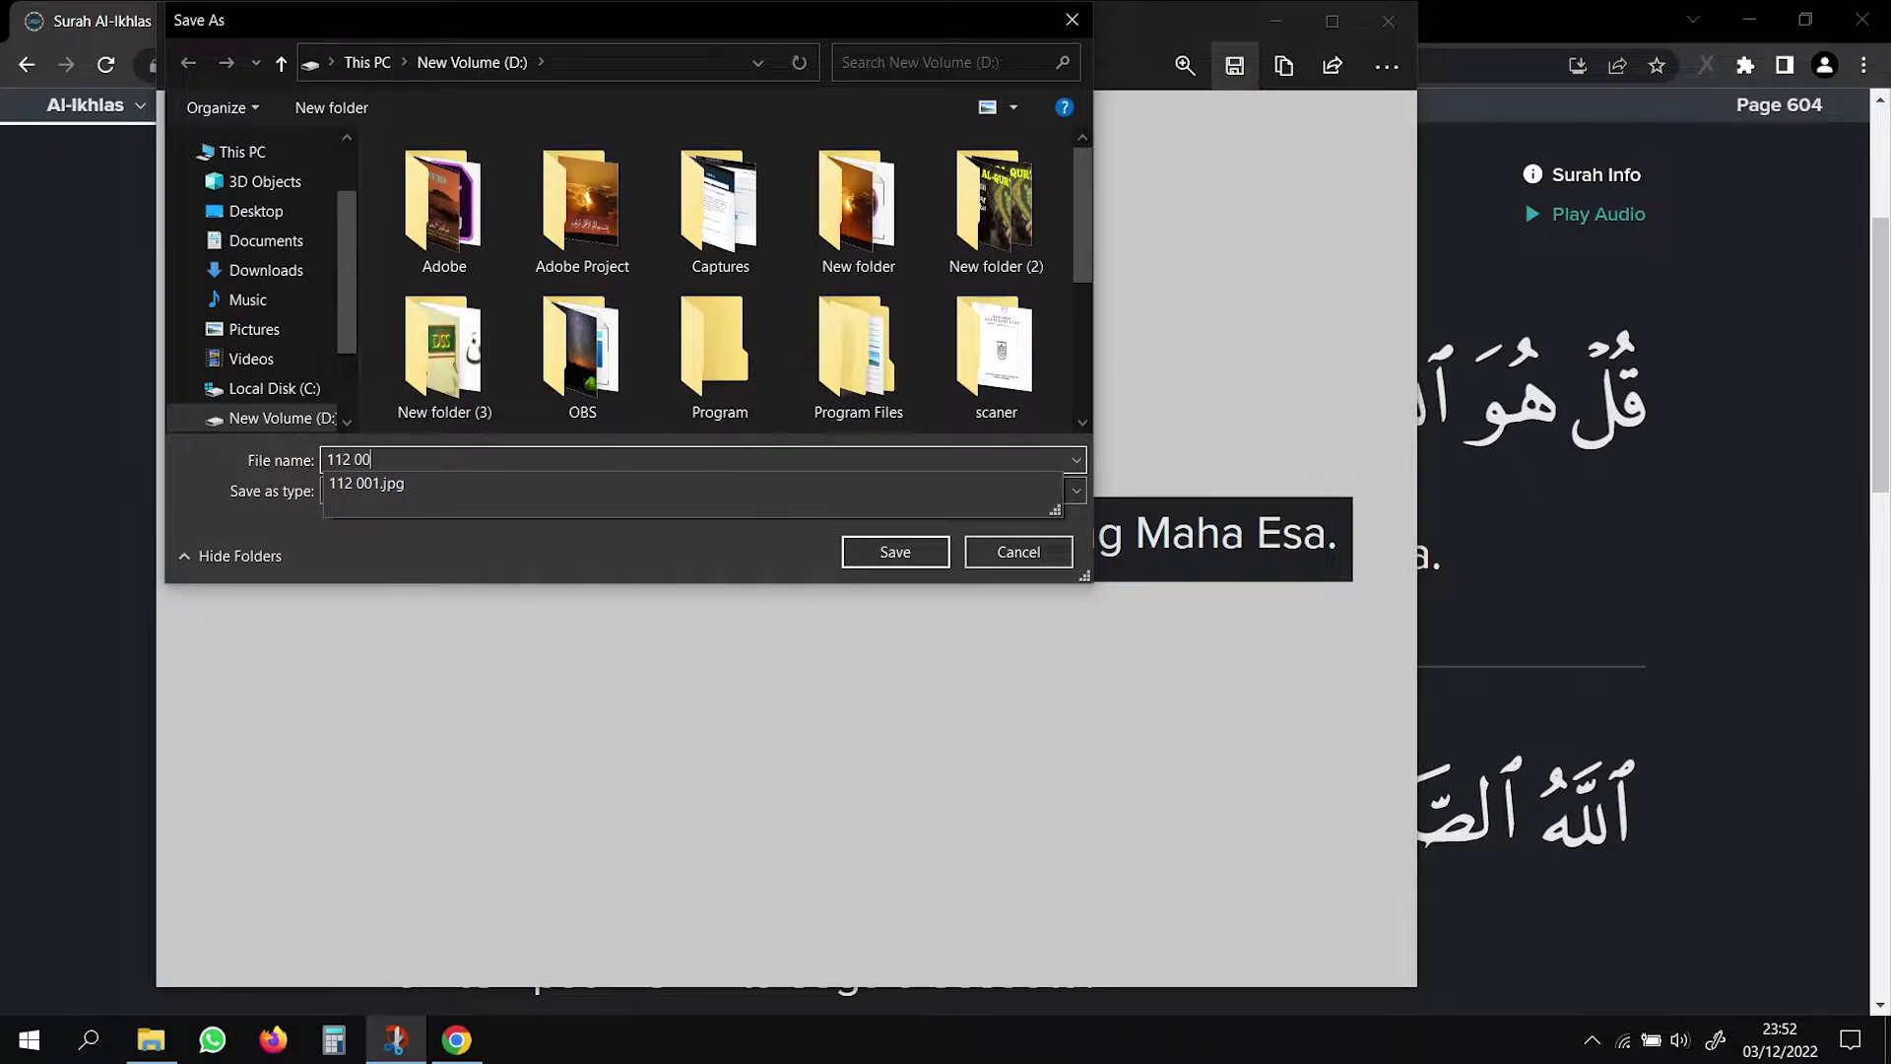
text(1a)
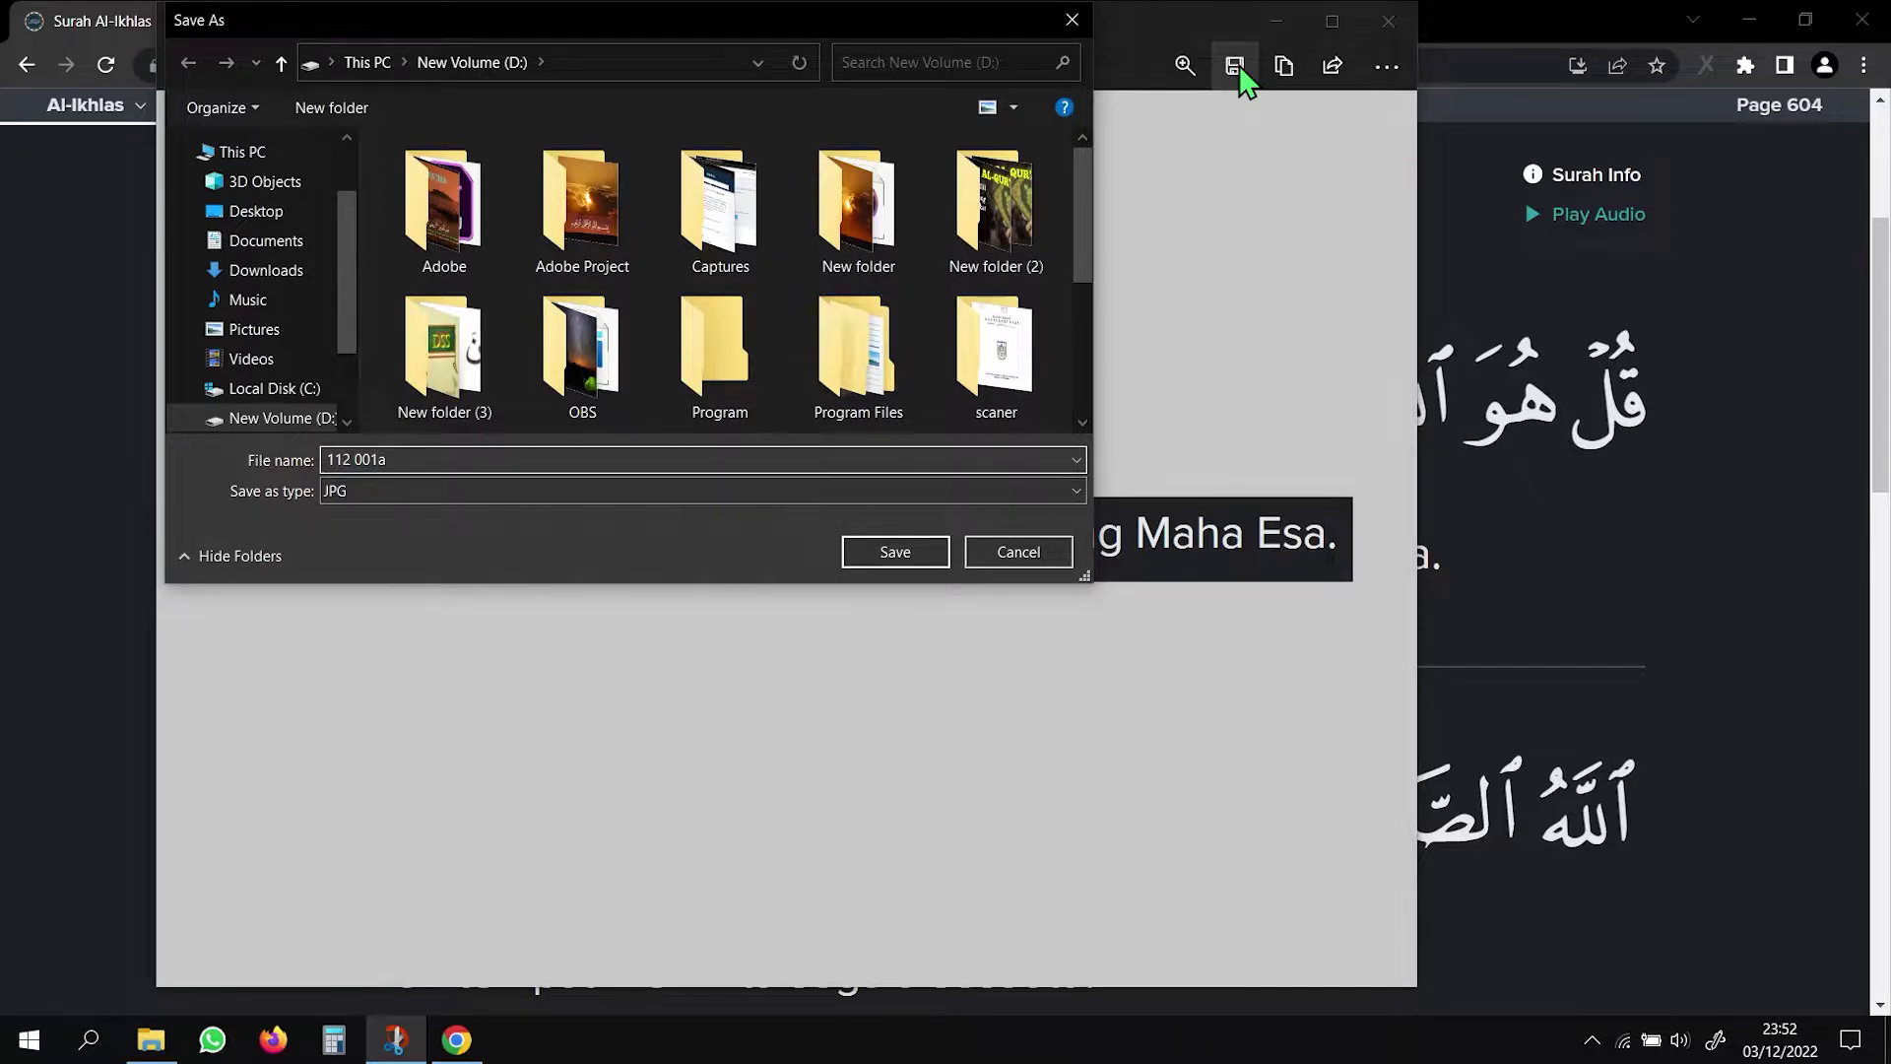
click(899, 557)
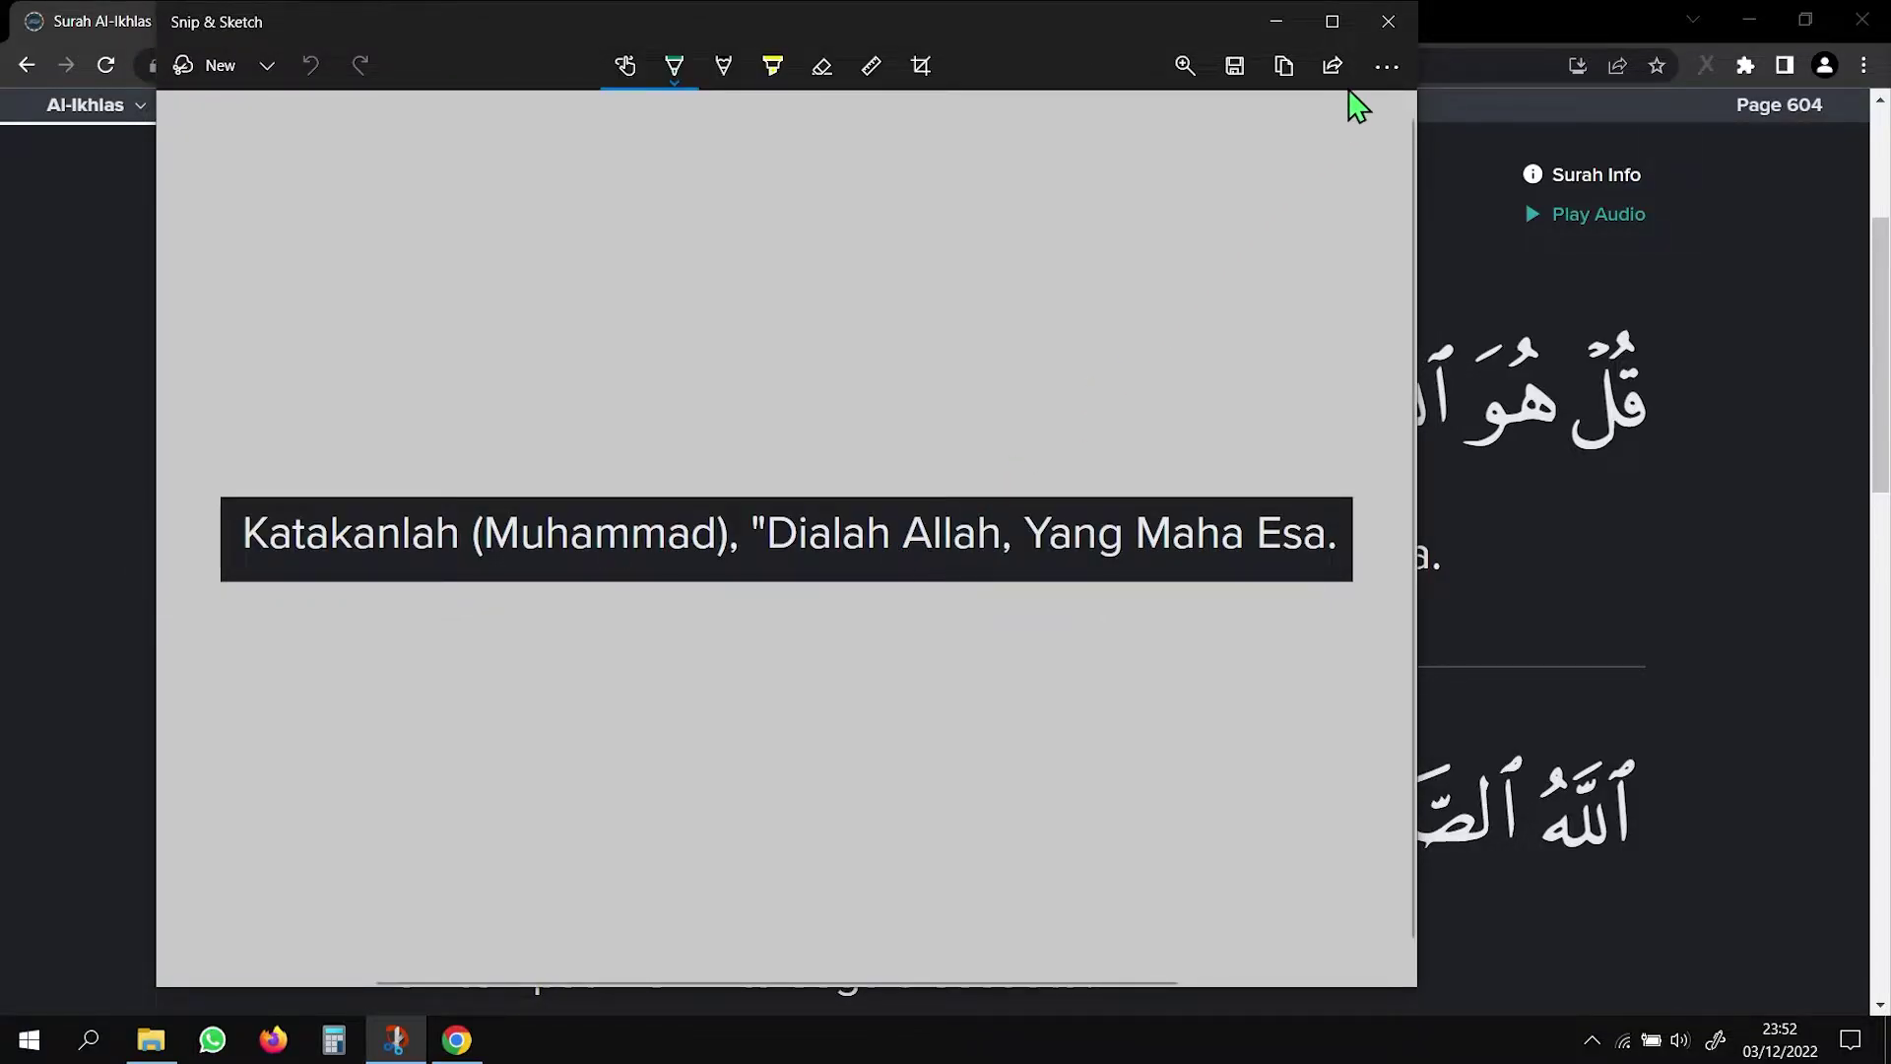
click(1388, 21)
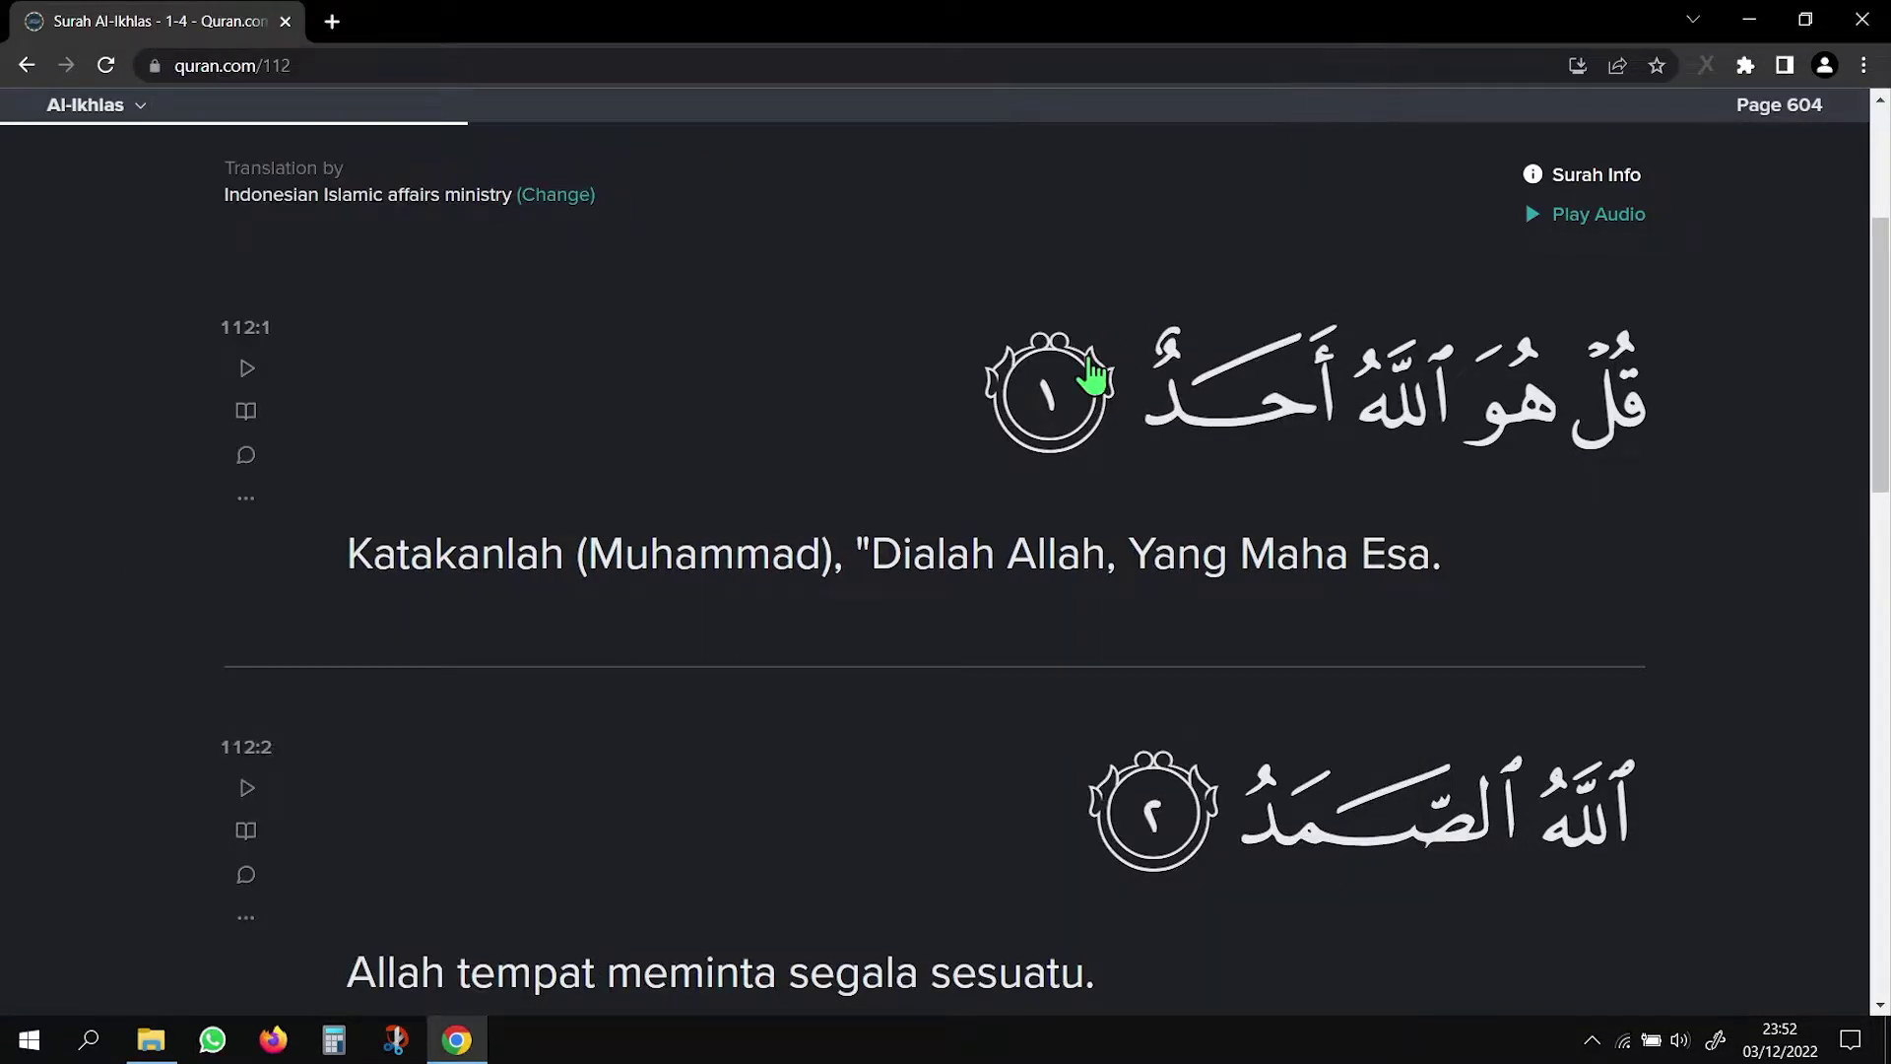
Snip verse 2's Arabic text and save it on drive D as 112 002
scroll(1019, 404, down, 4)
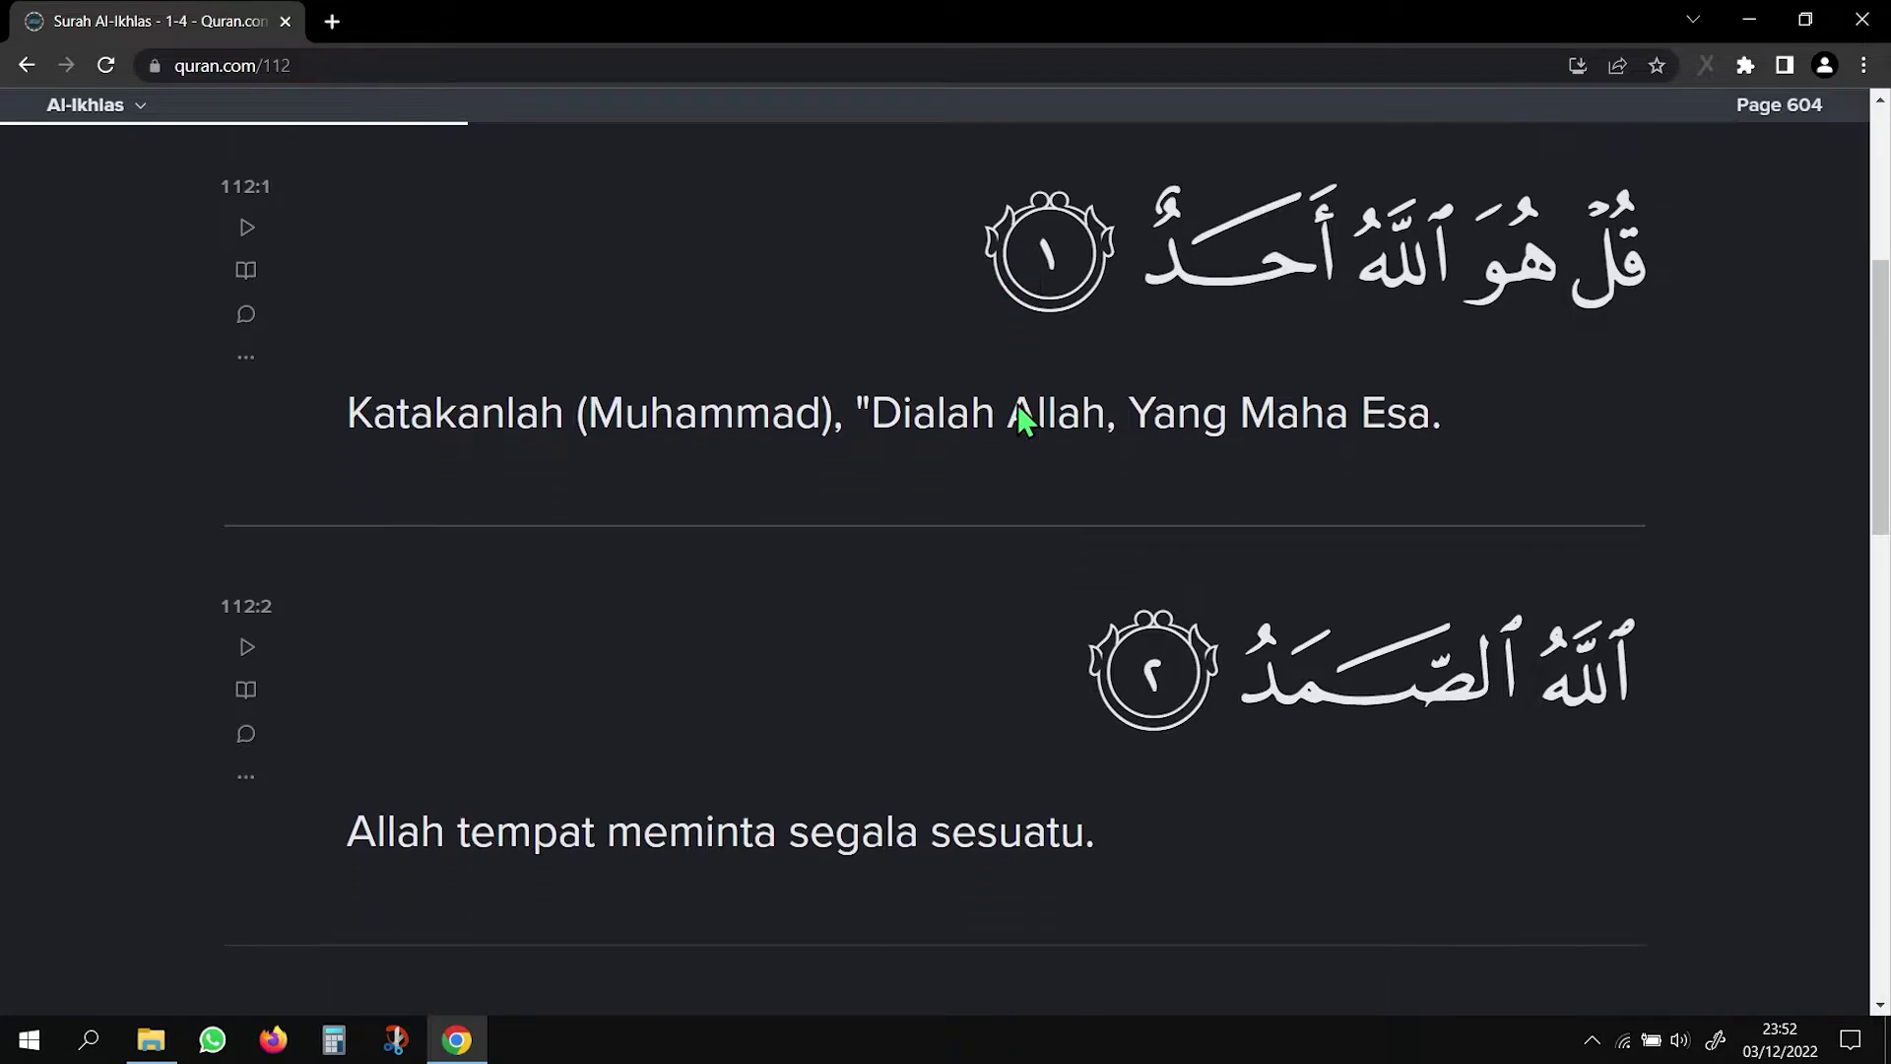
click(395, 1041)
click(268, 65)
click(270, 136)
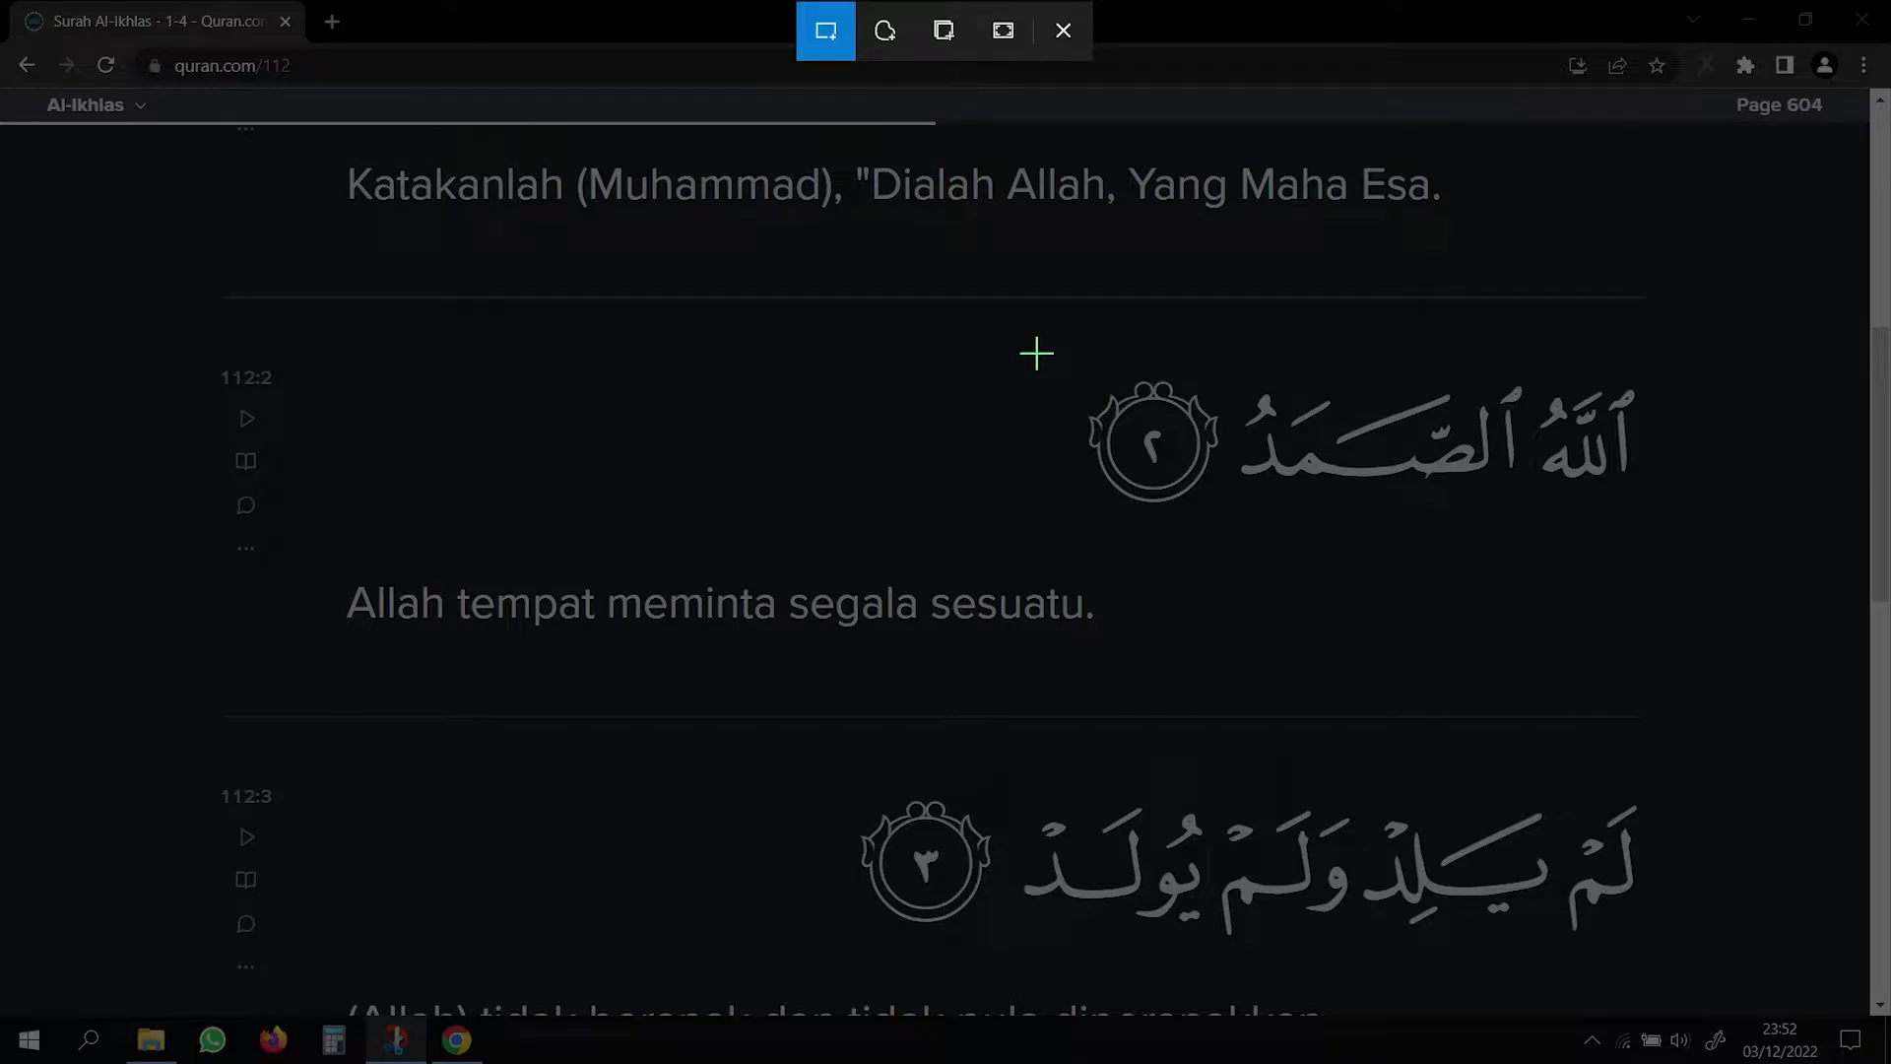
drag(1036, 353, 1669, 537)
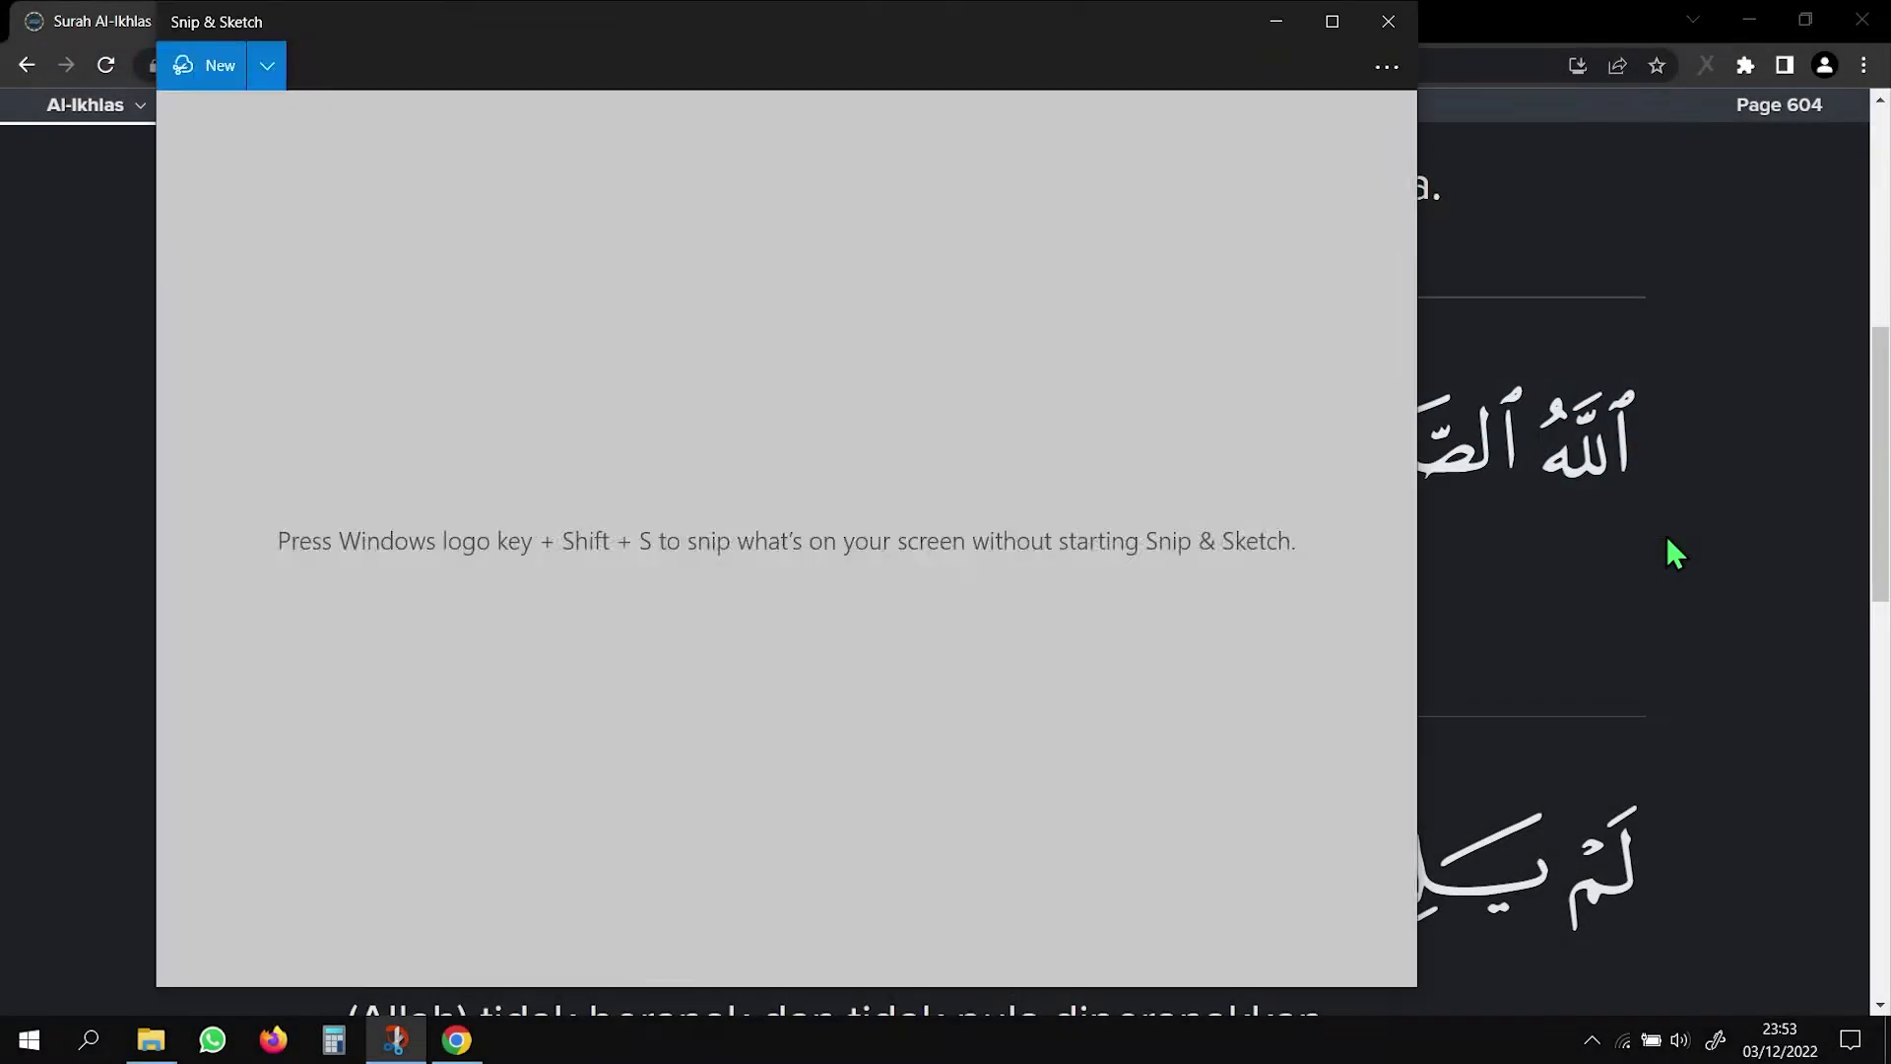
click(1234, 65)
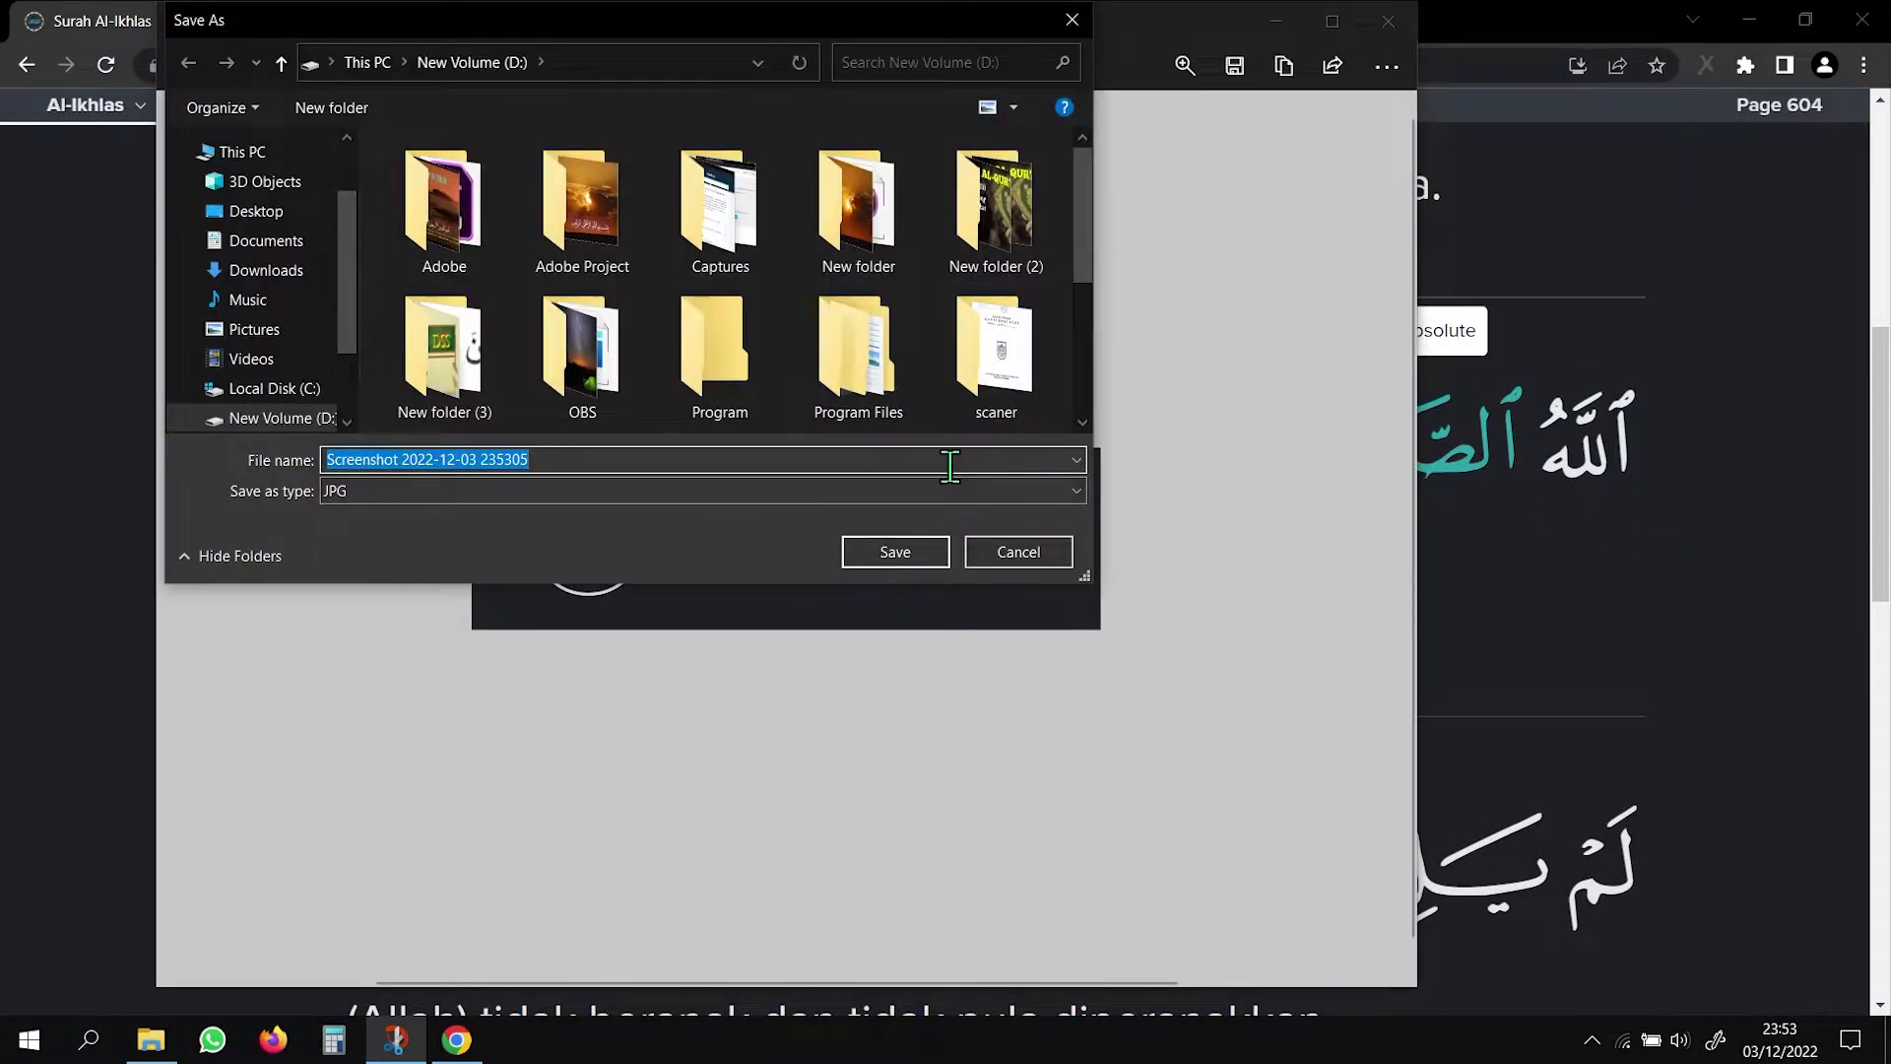
text(112 00)
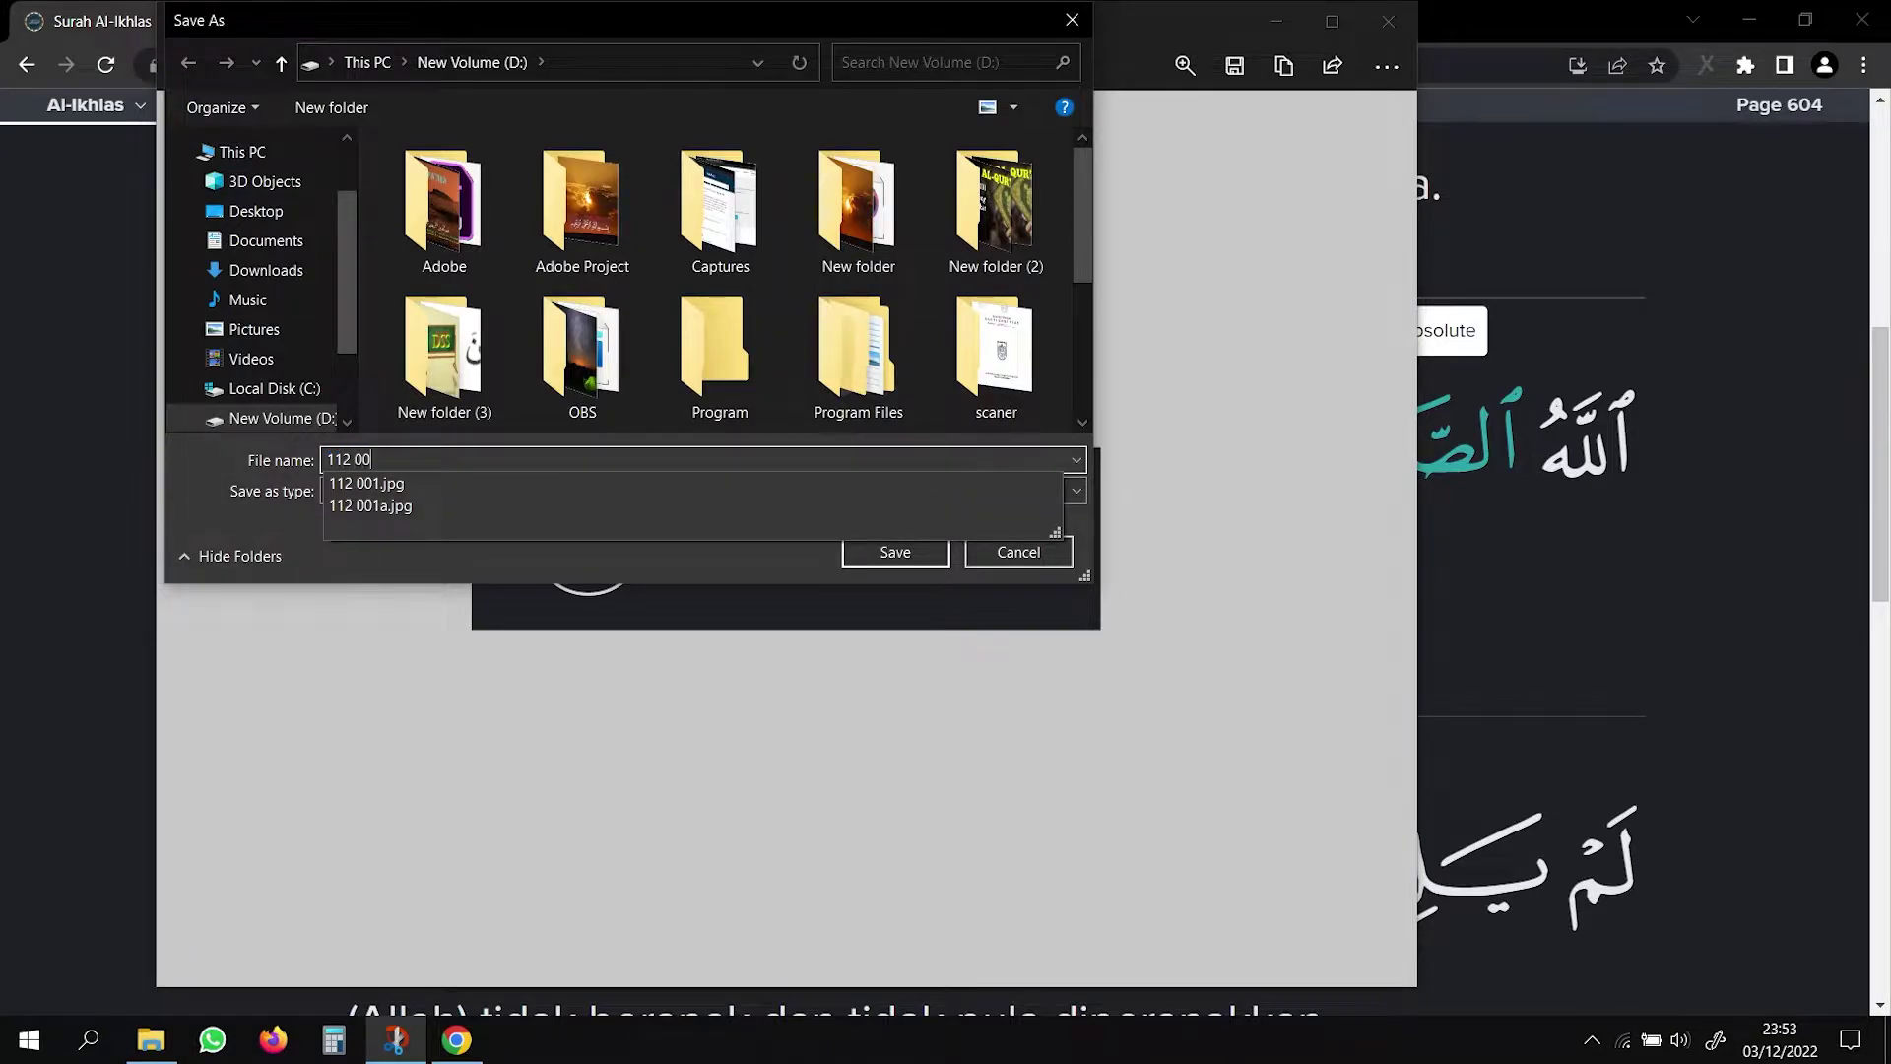
text(2)
click(931, 554)
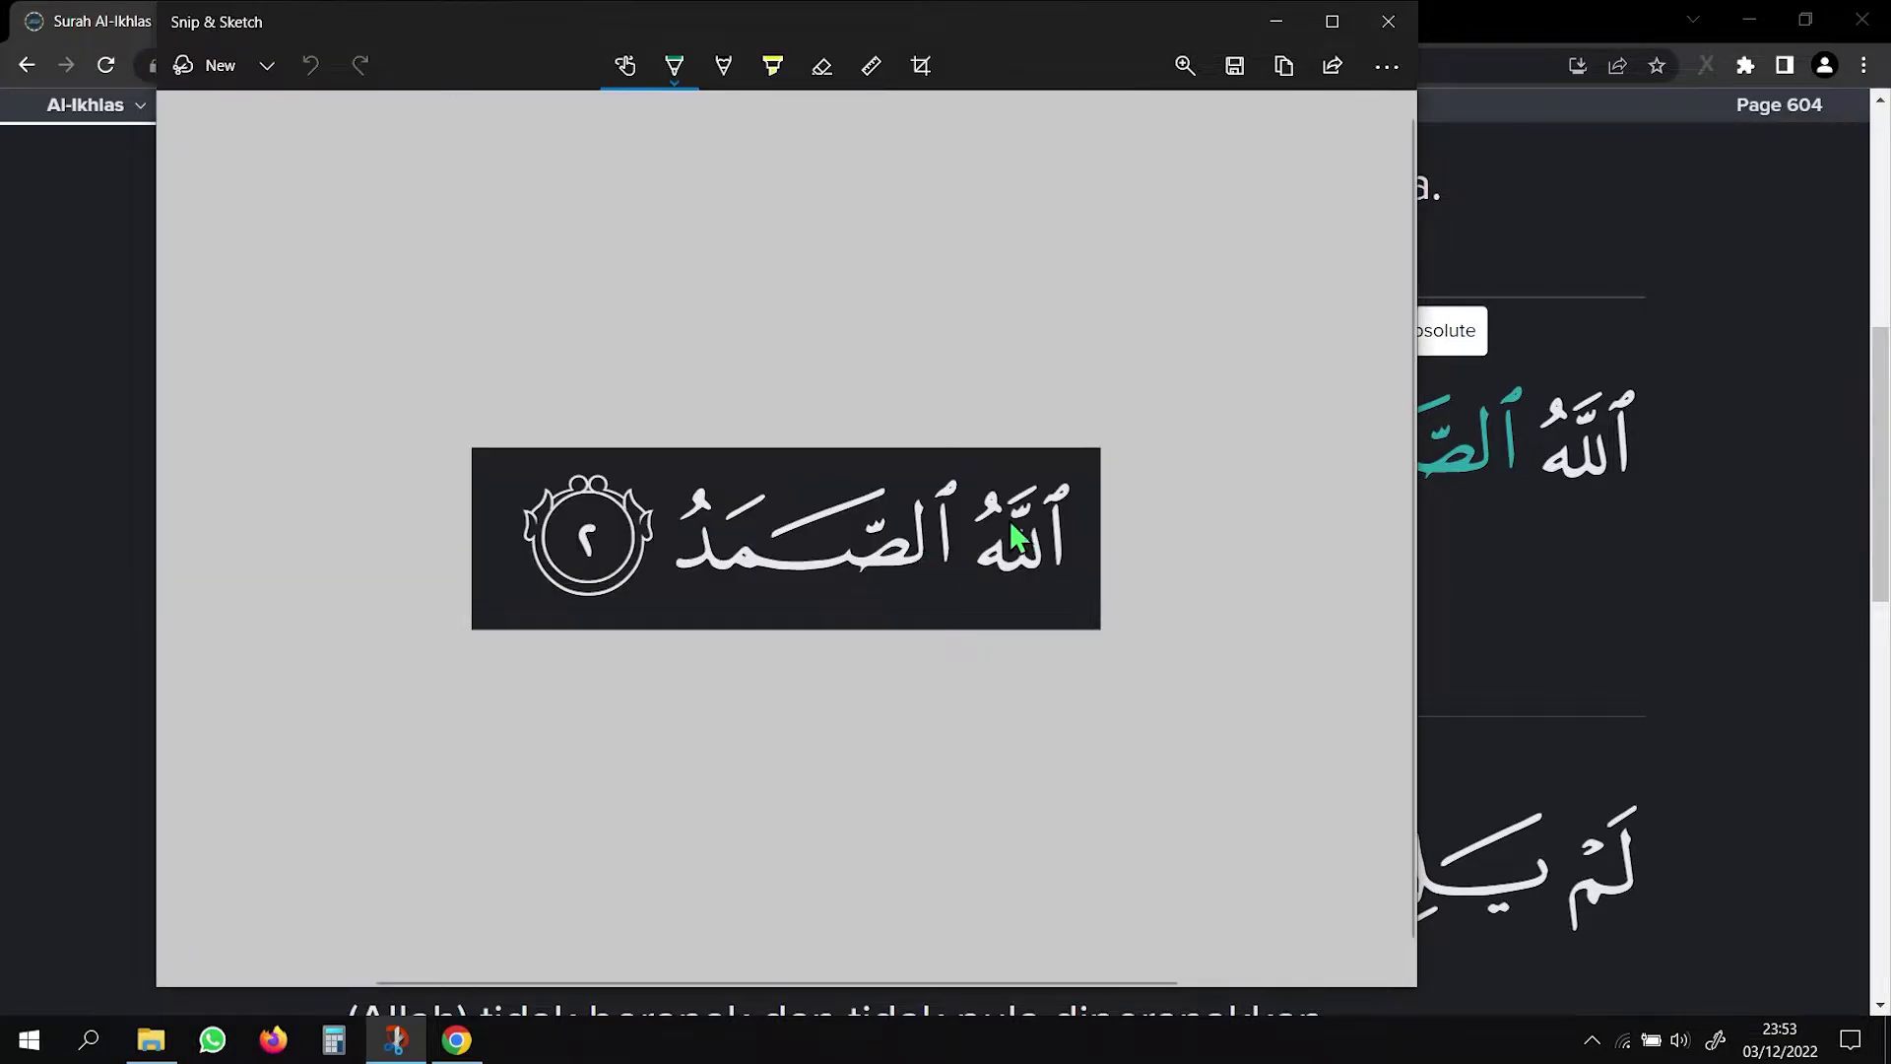
Snip verse 2's translation line and save it as 112 002a
click(1387, 23)
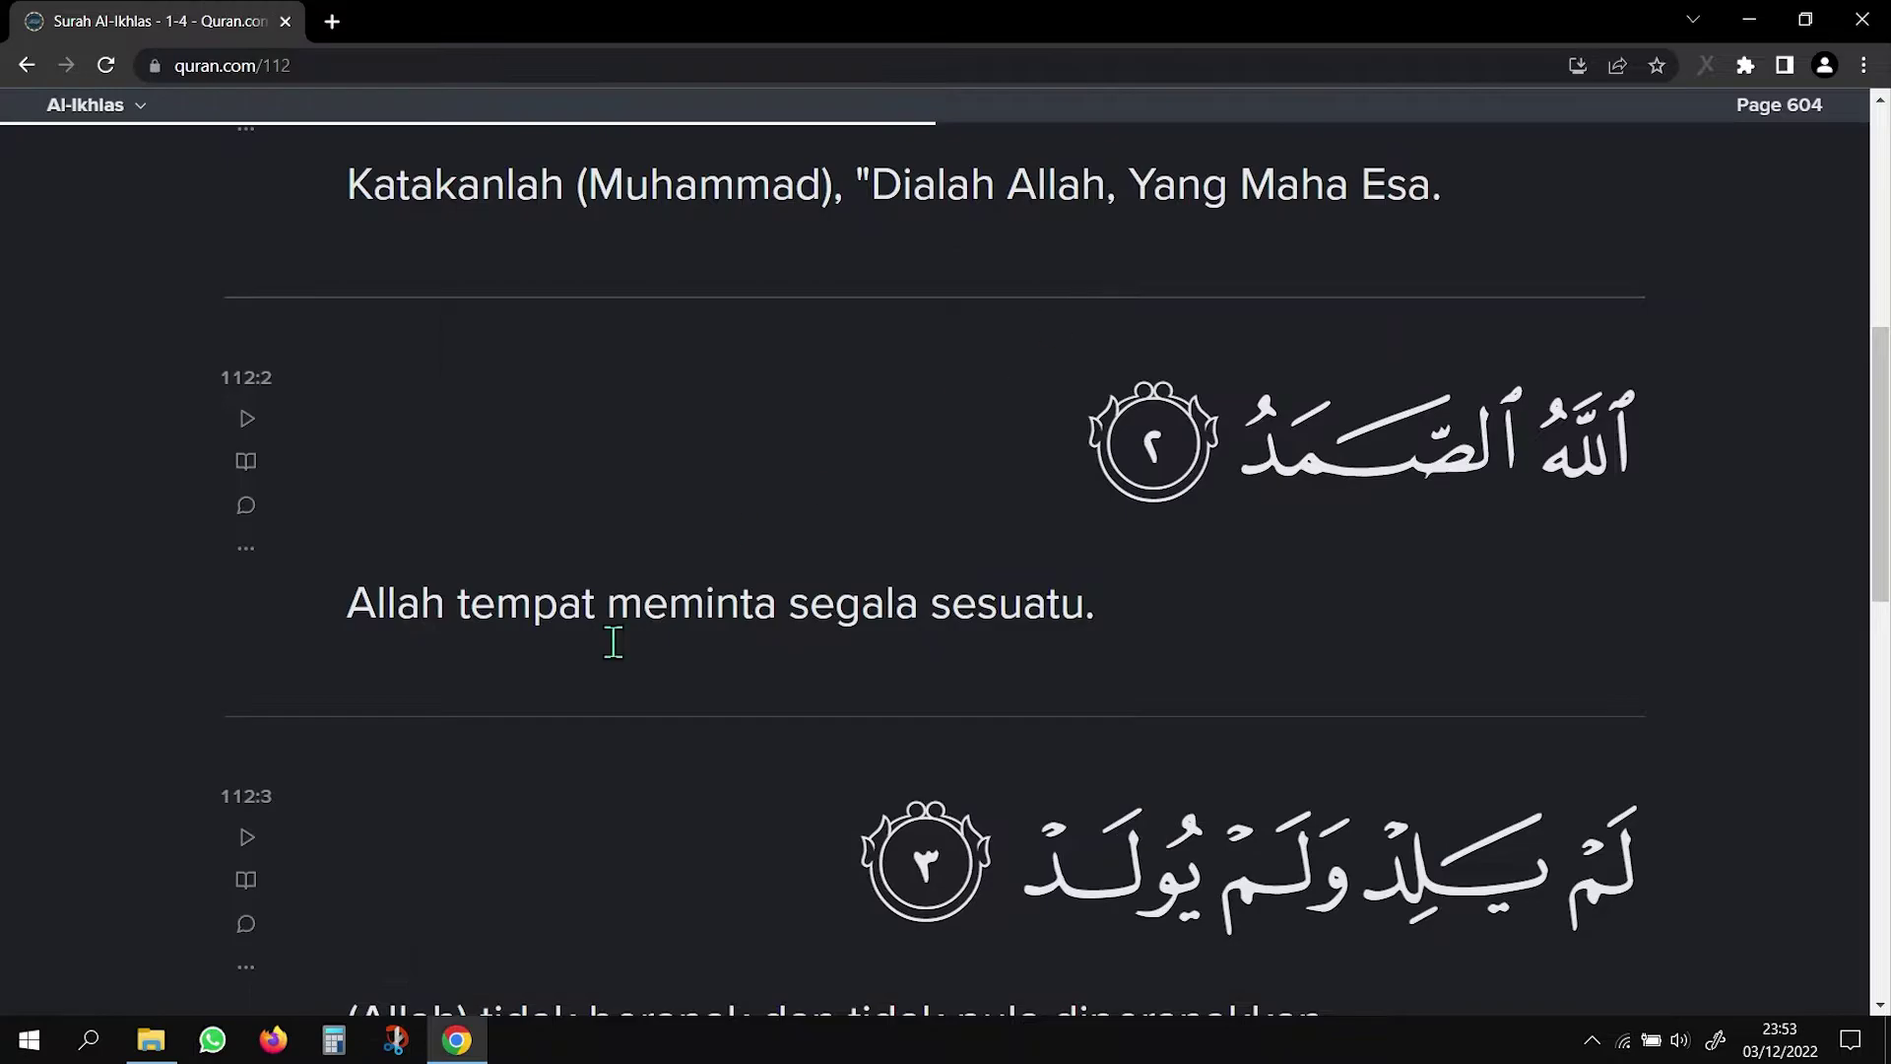
click(401, 1049)
click(266, 63)
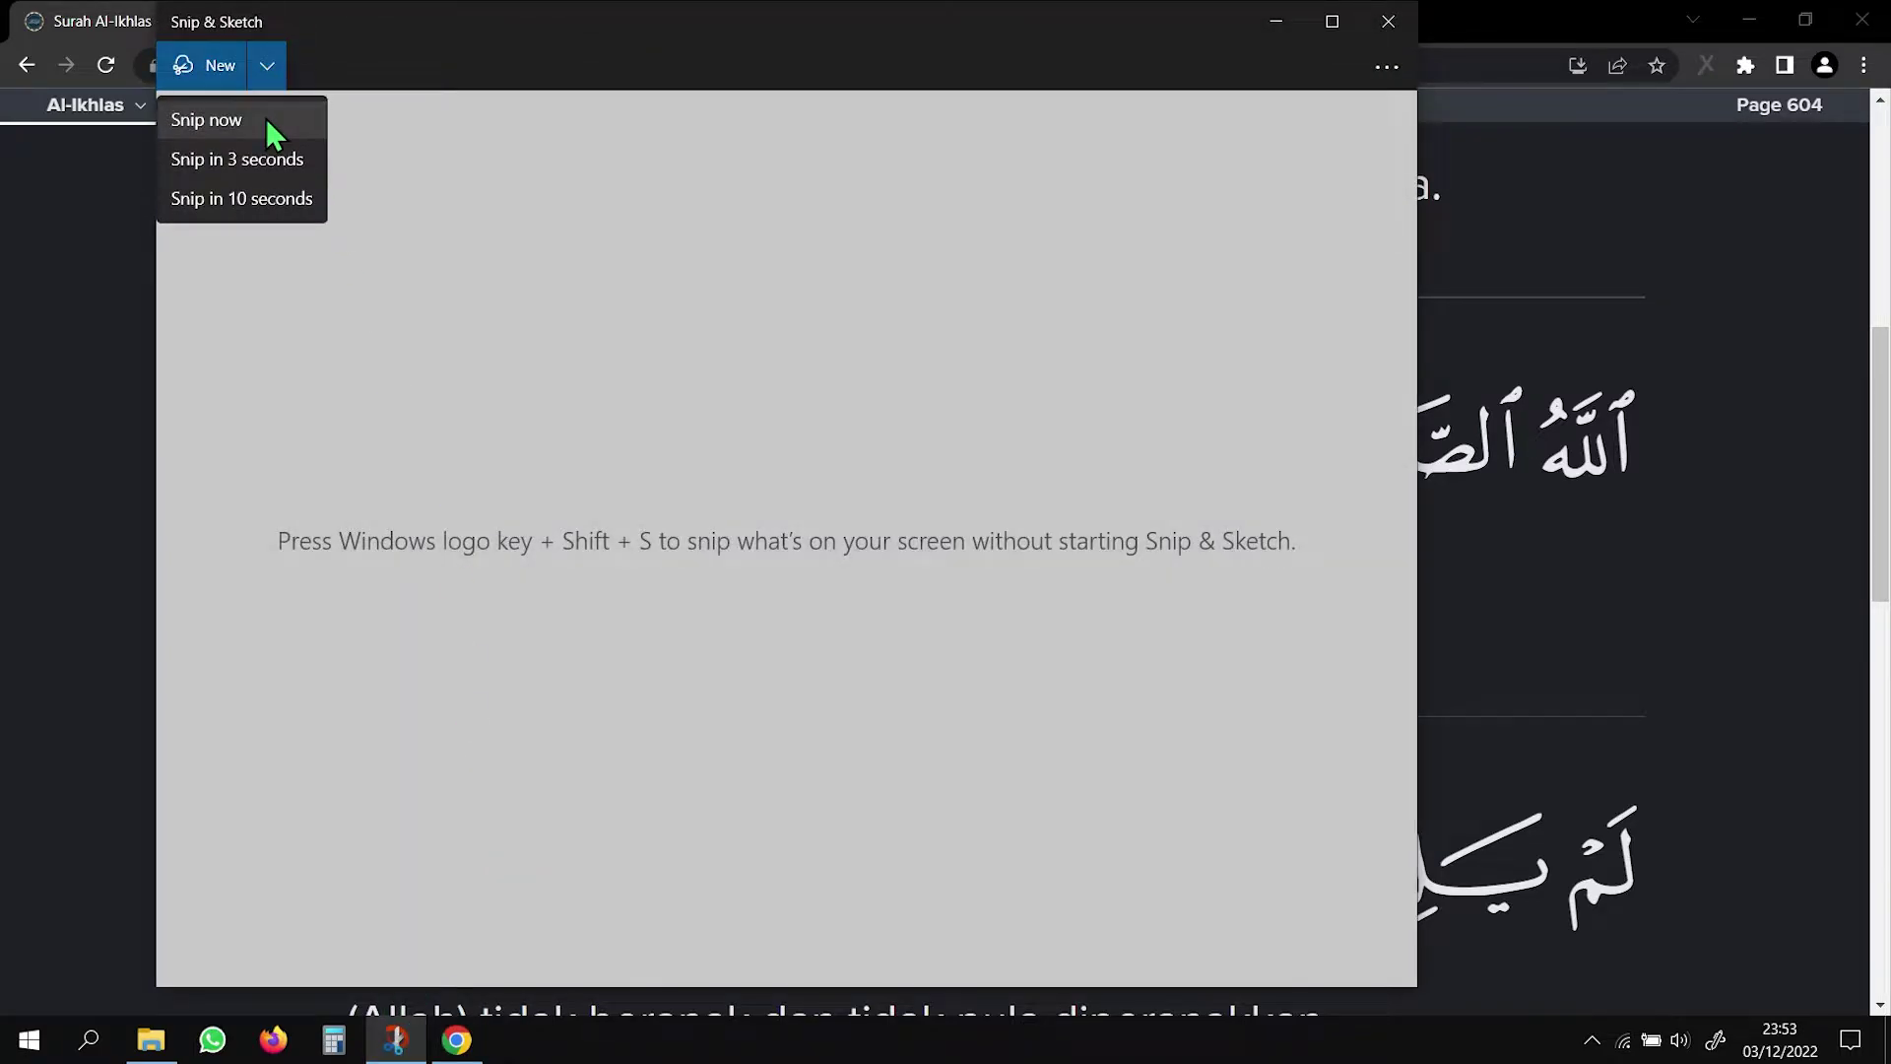
click(271, 122)
drag(322, 568, 1123, 660)
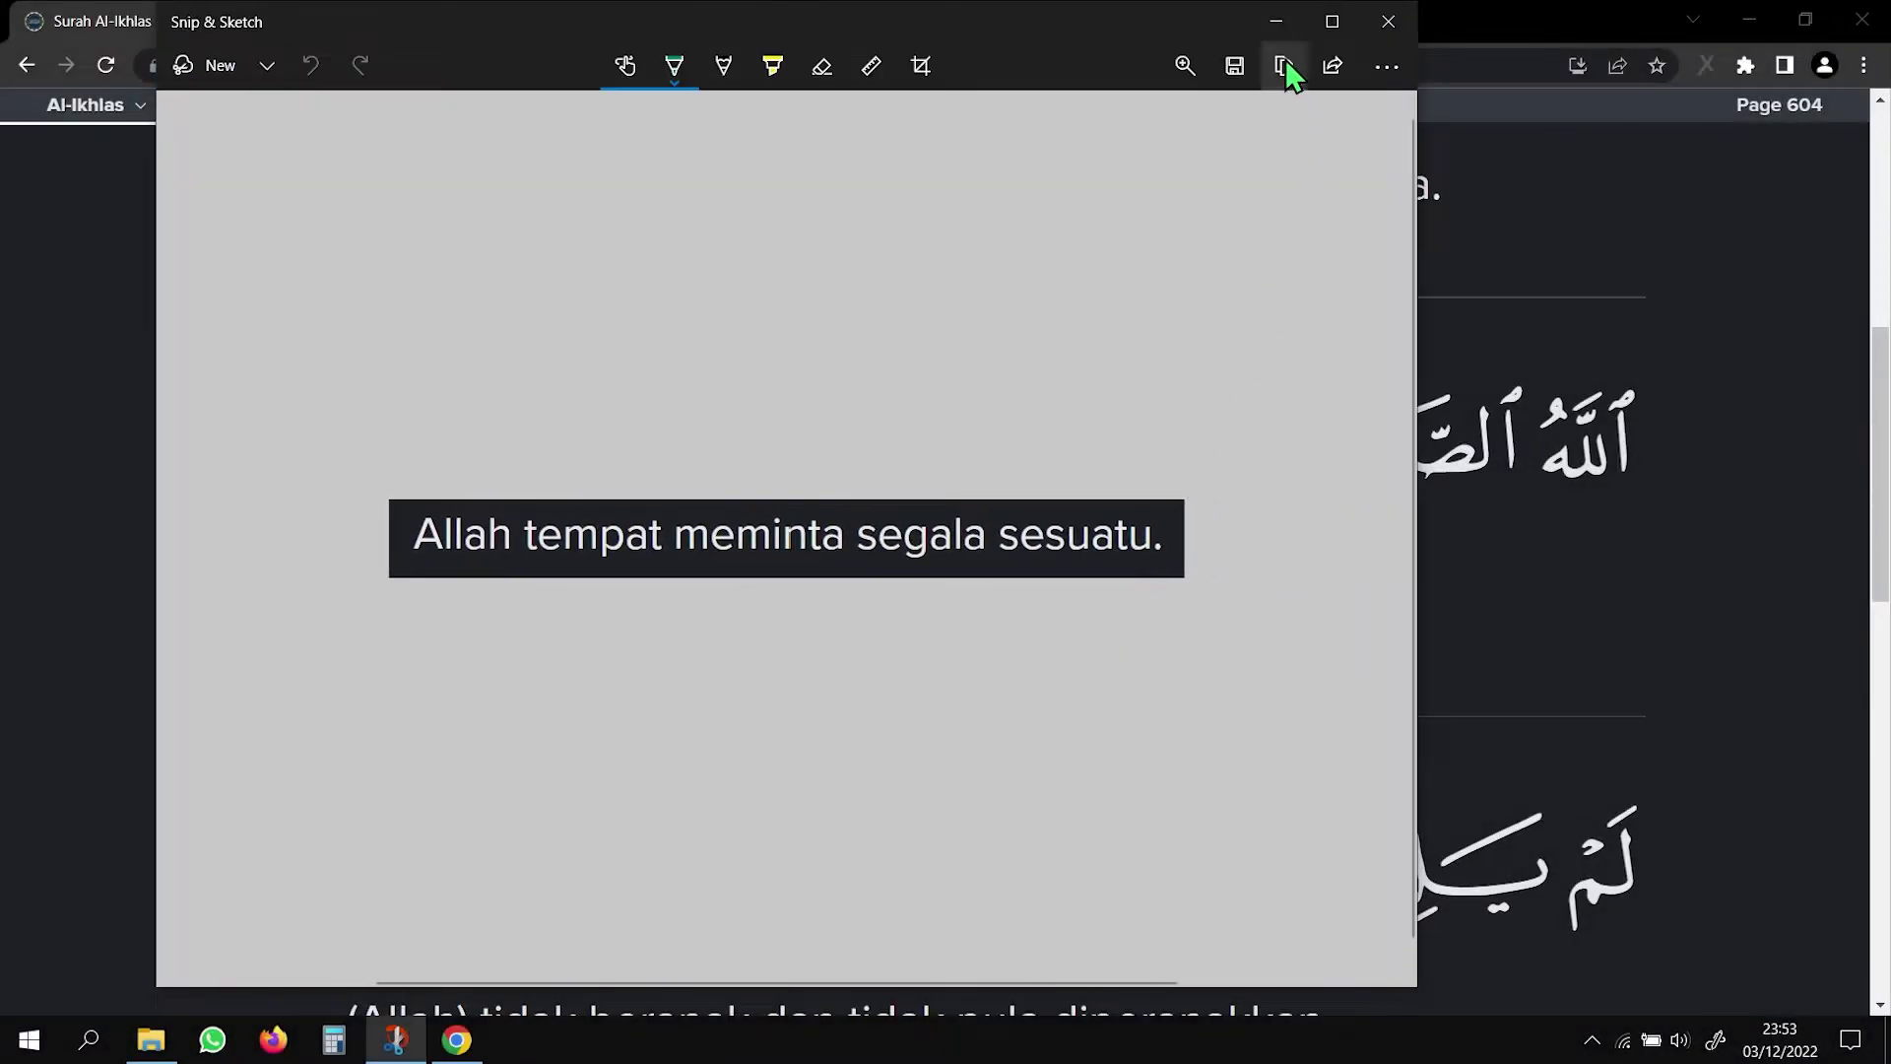
click(1234, 65)
text(112)
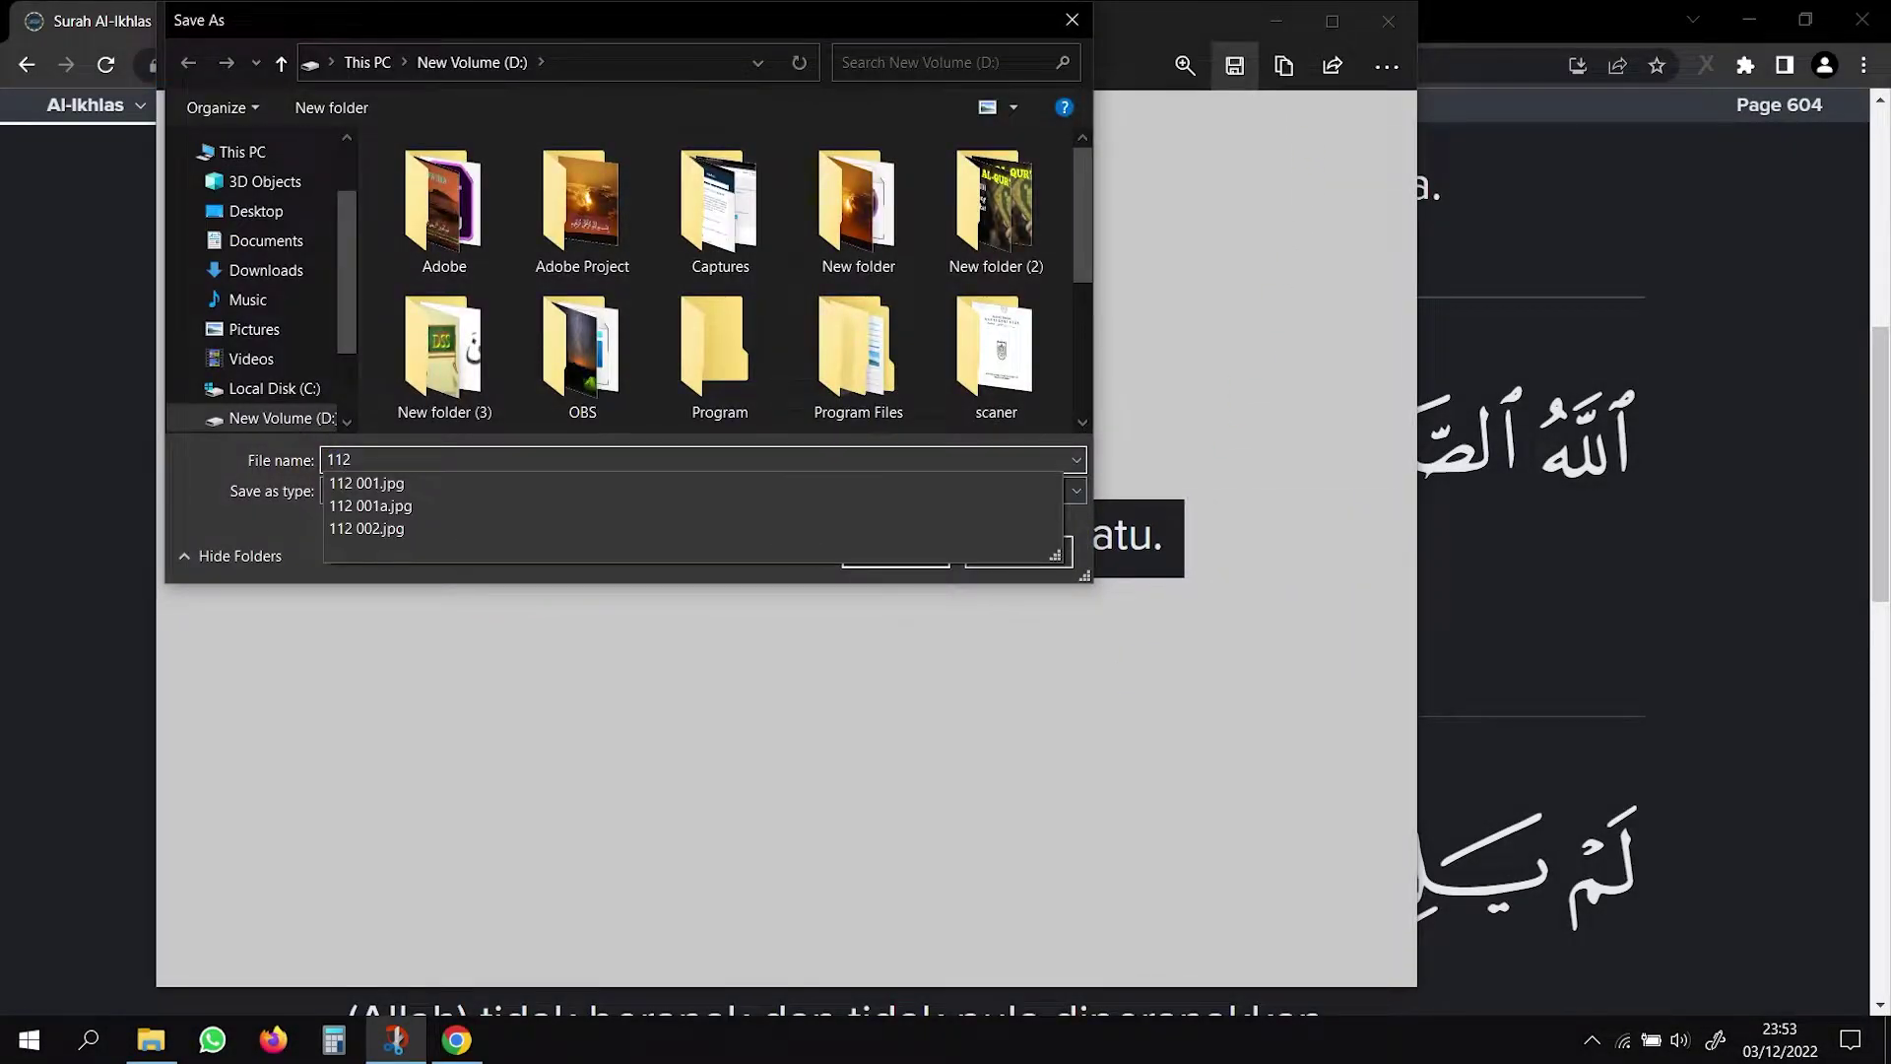
text(03)
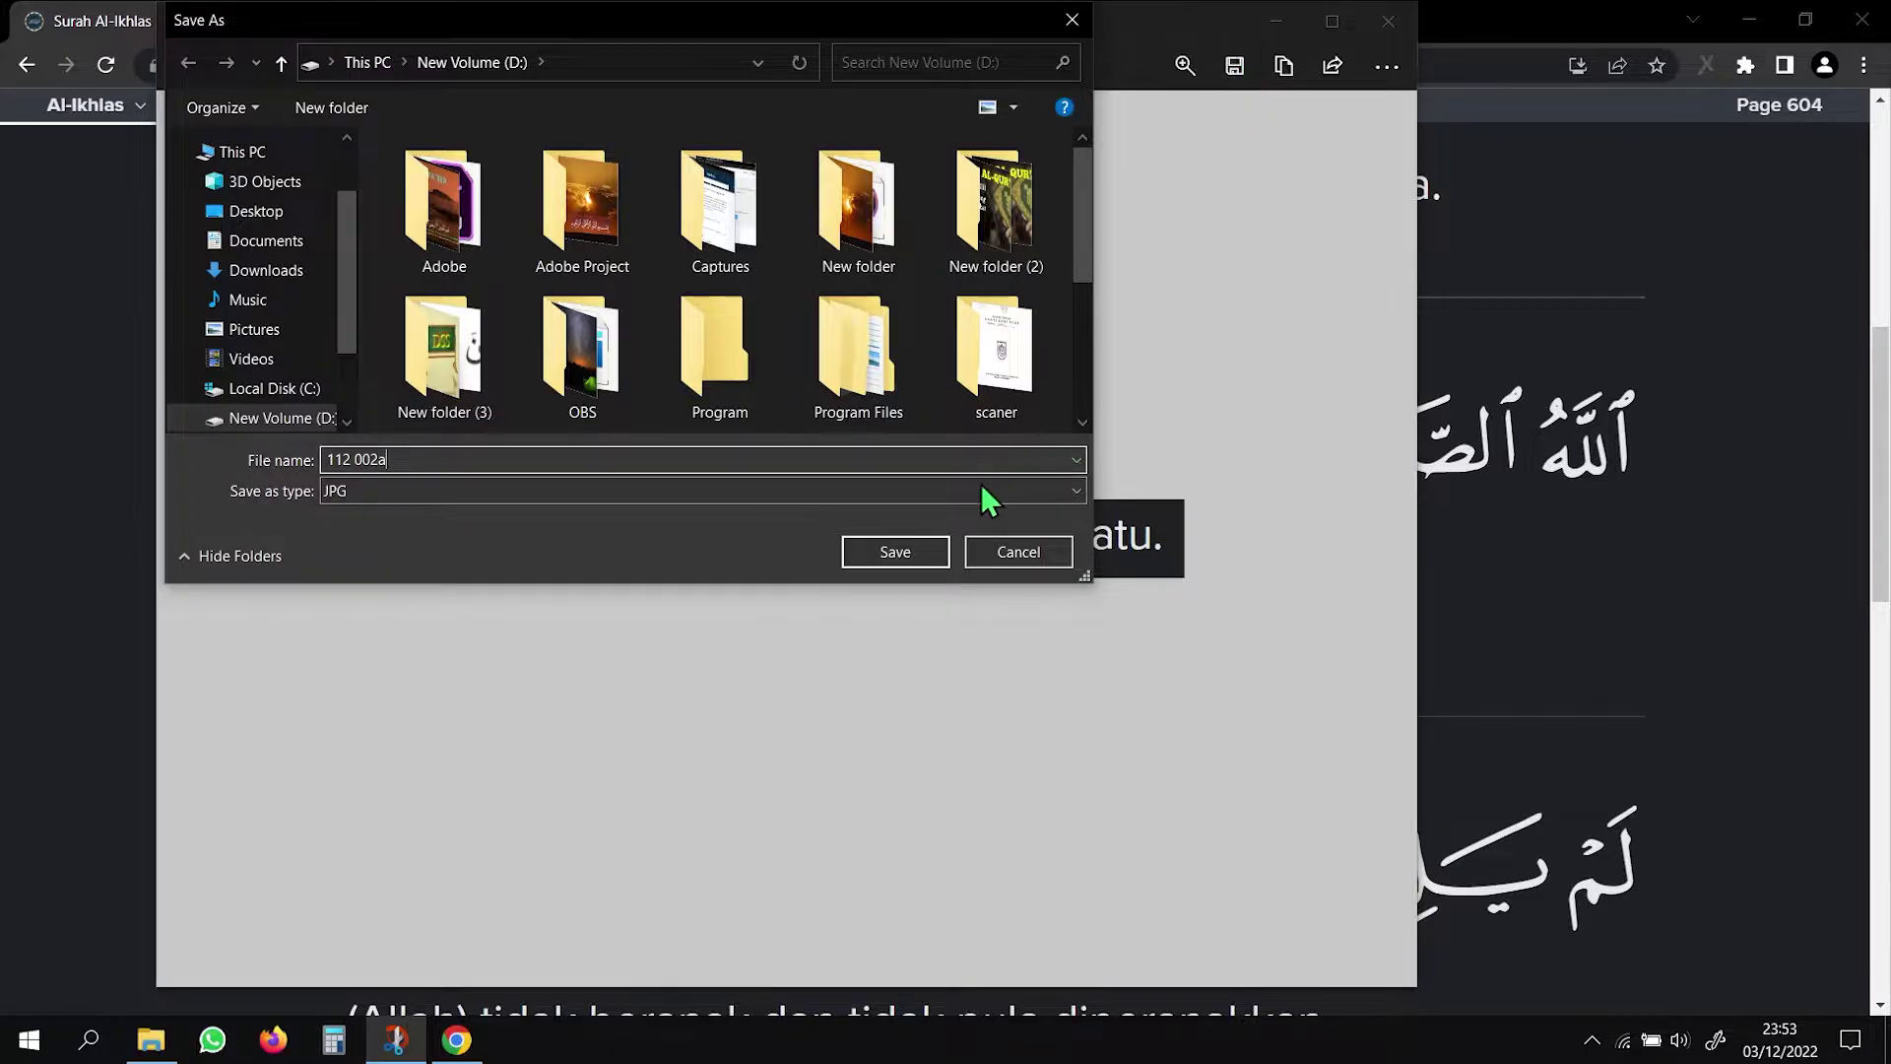
click(914, 557)
Snip verse 3's Arabic text and save it as 112 003
click(1388, 21)
scroll(1217, 477, down, 3)
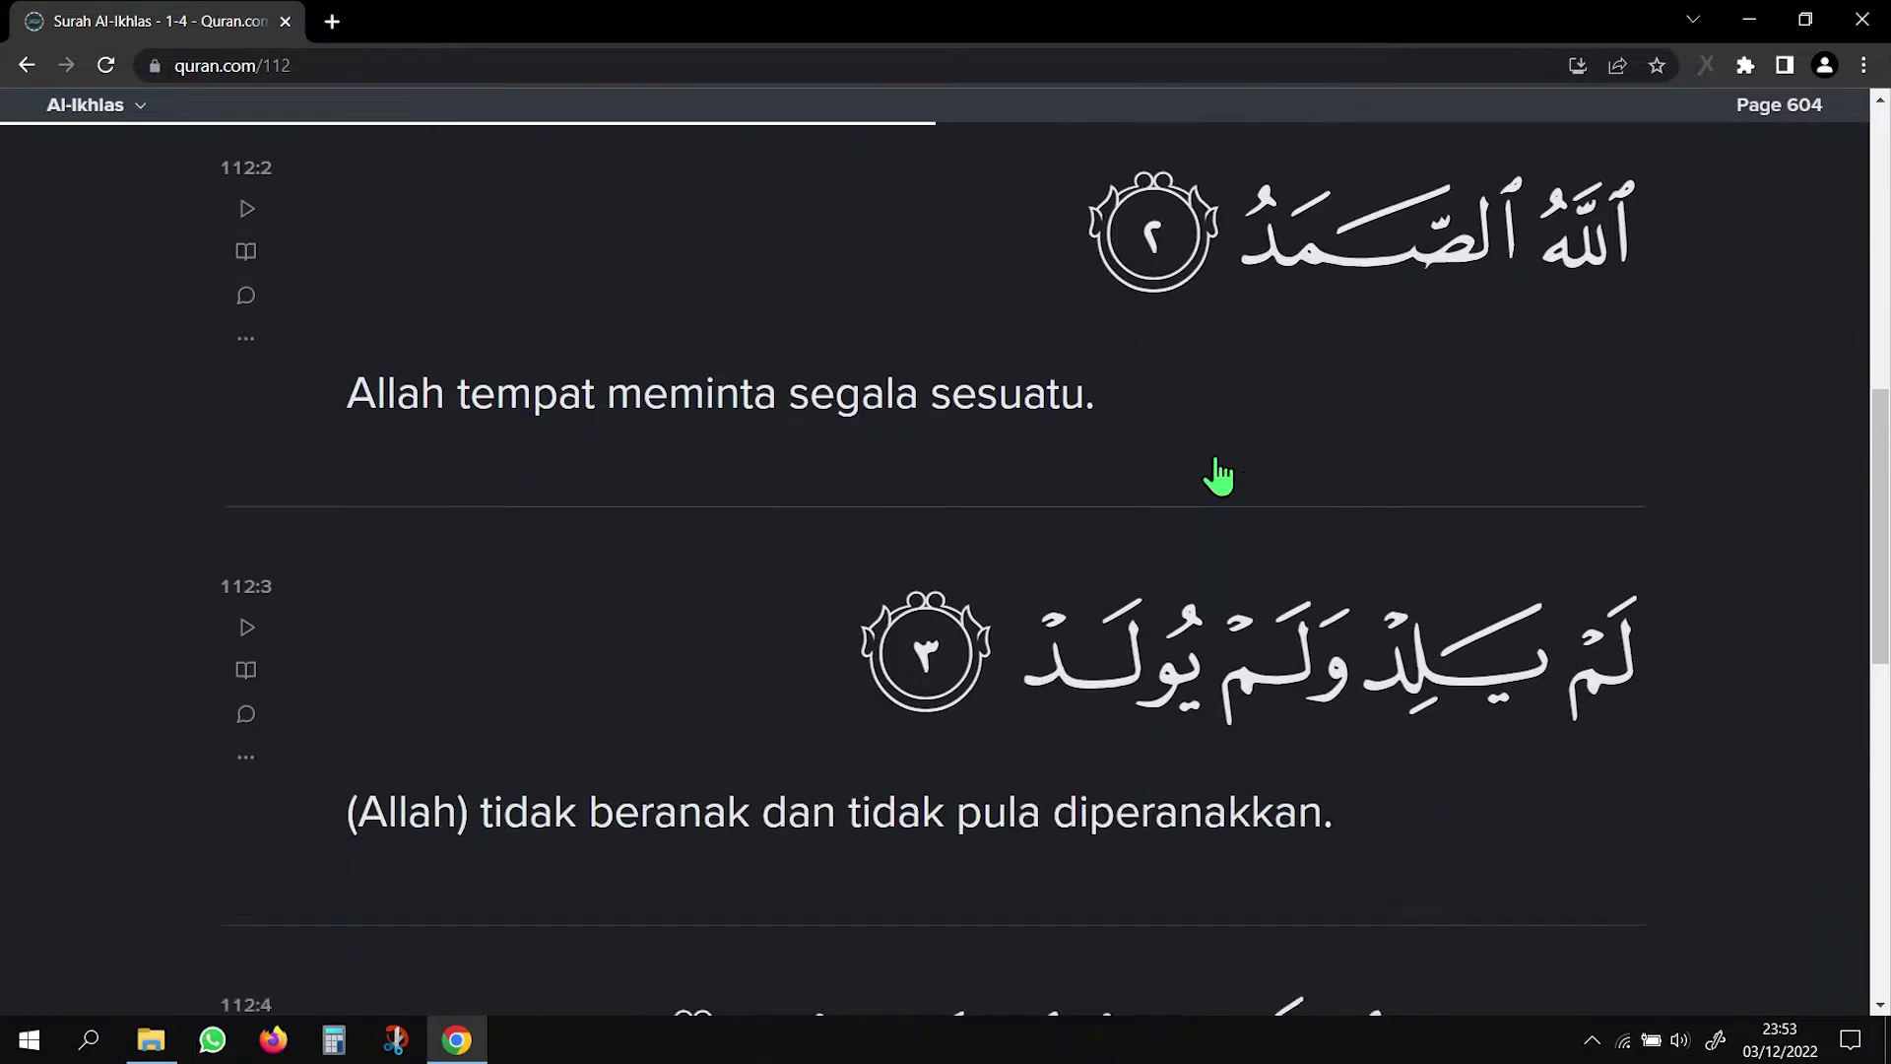
scroll(1218, 477, down, 3)
click(395, 1039)
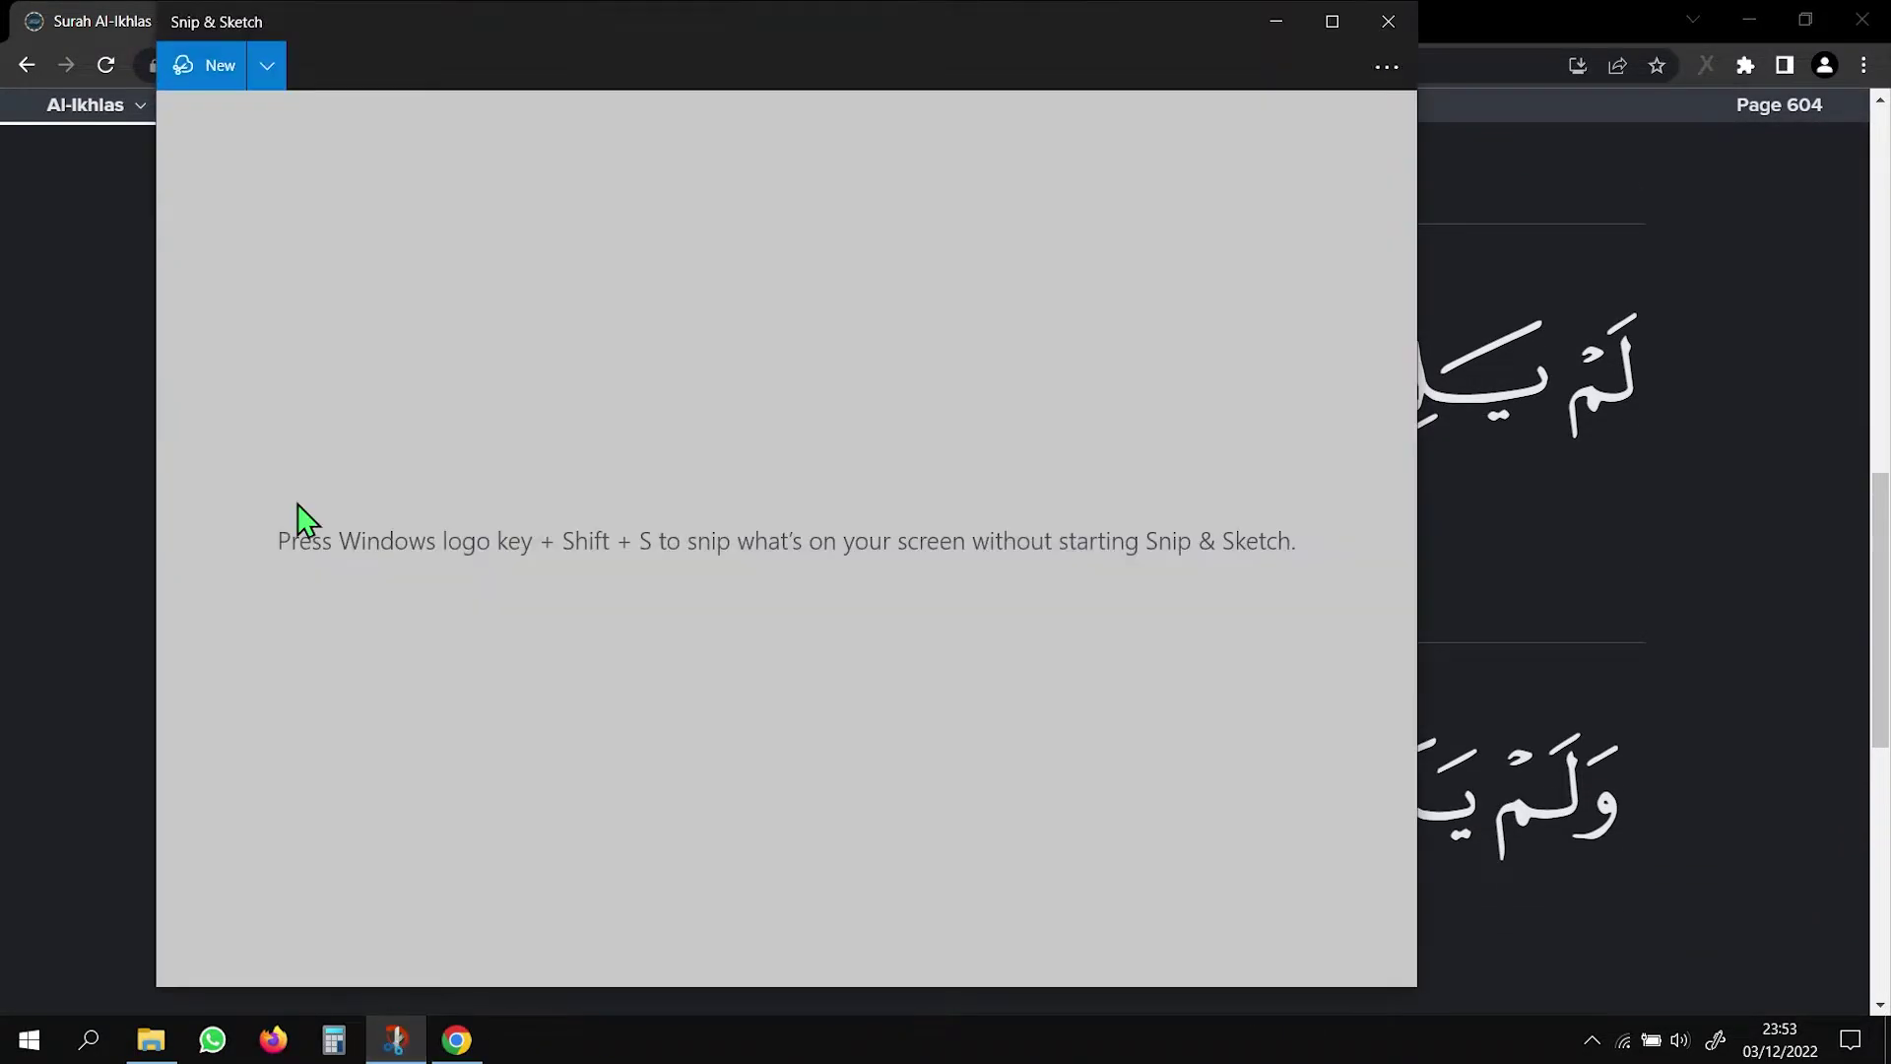
click(276, 65)
click(274, 98)
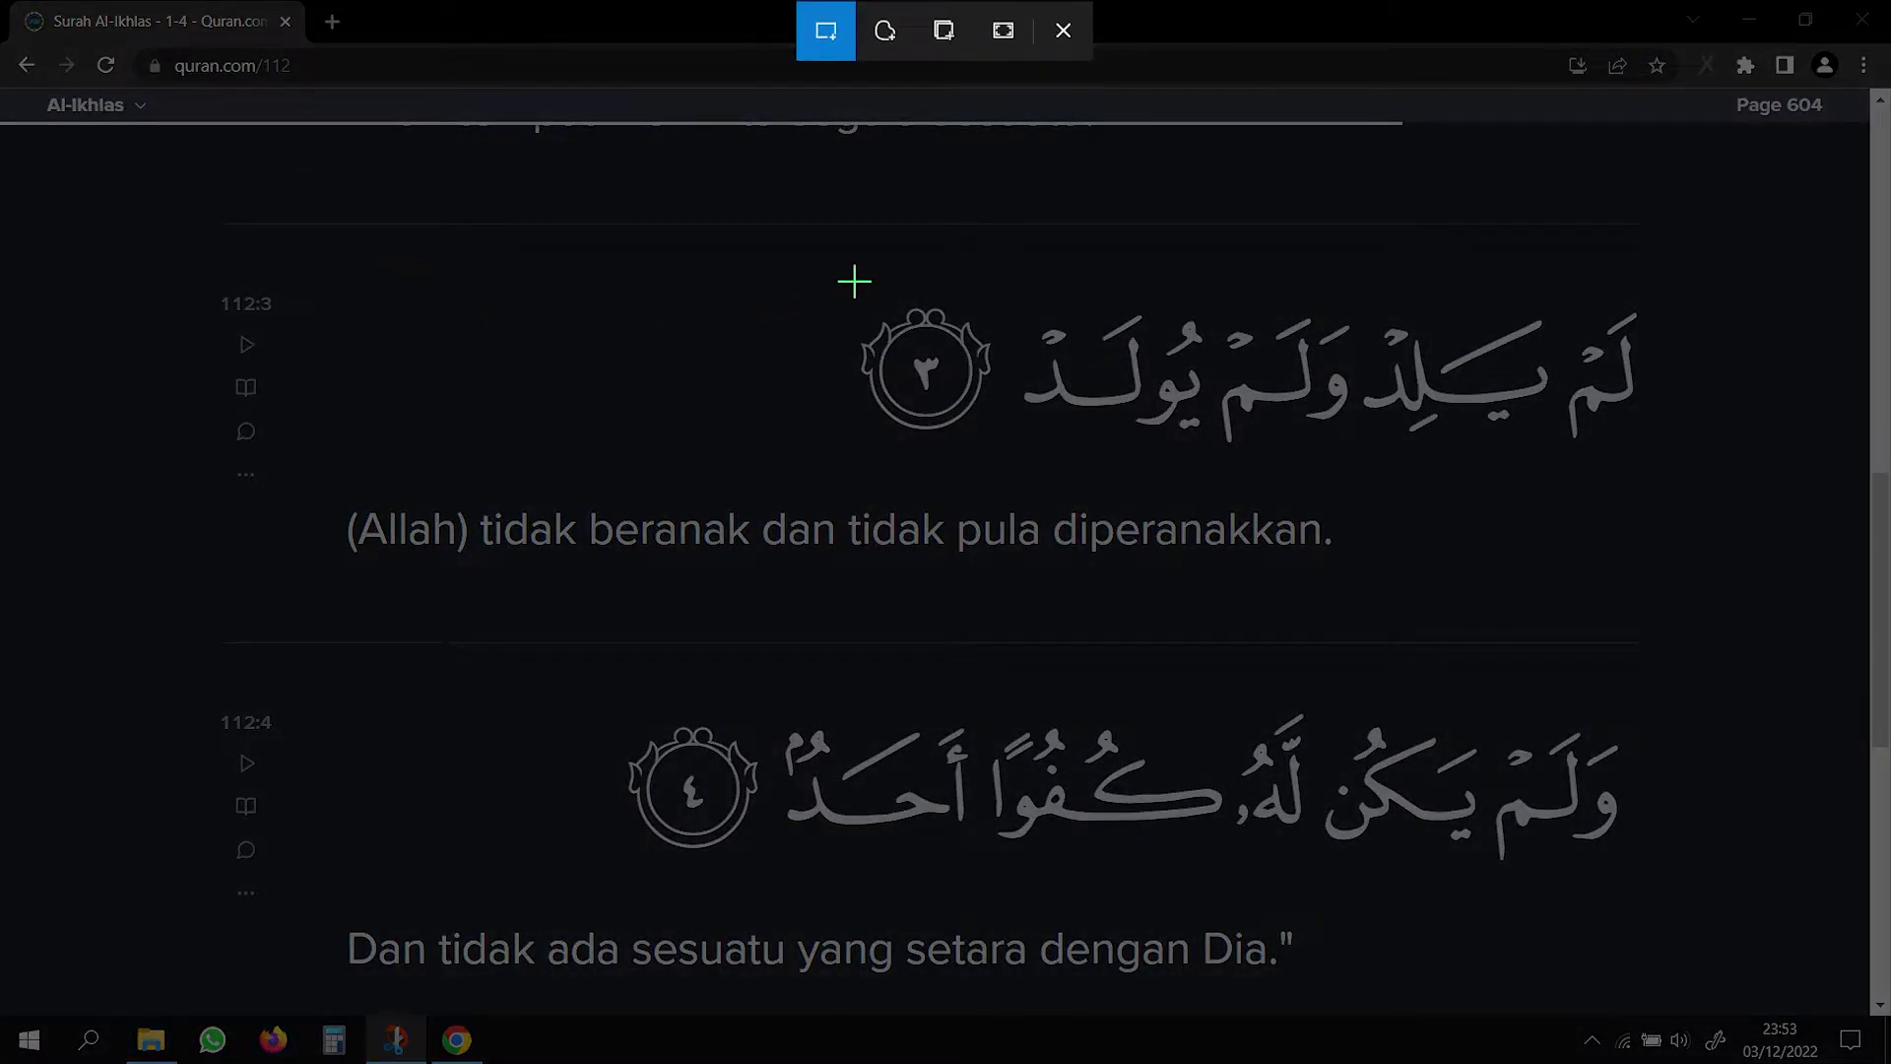
drag(812, 285, 1675, 468)
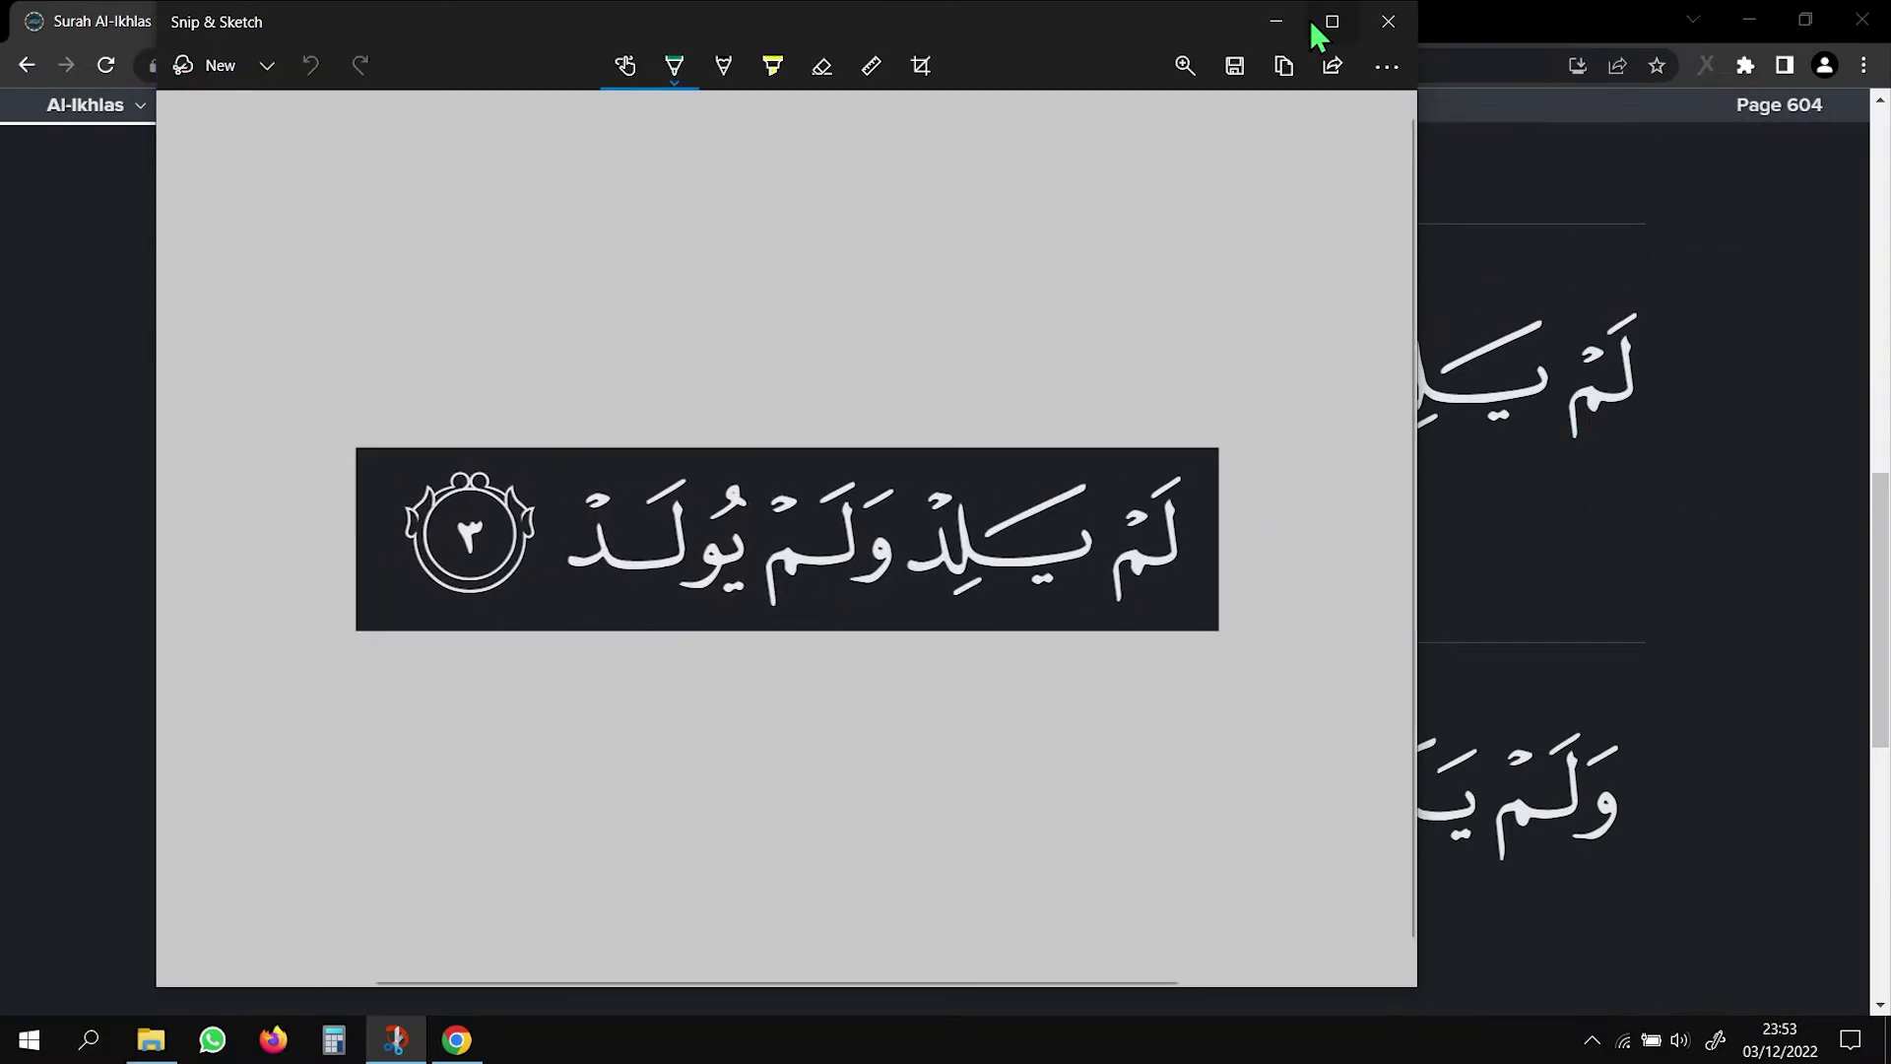
click(1236, 66)
text(112)
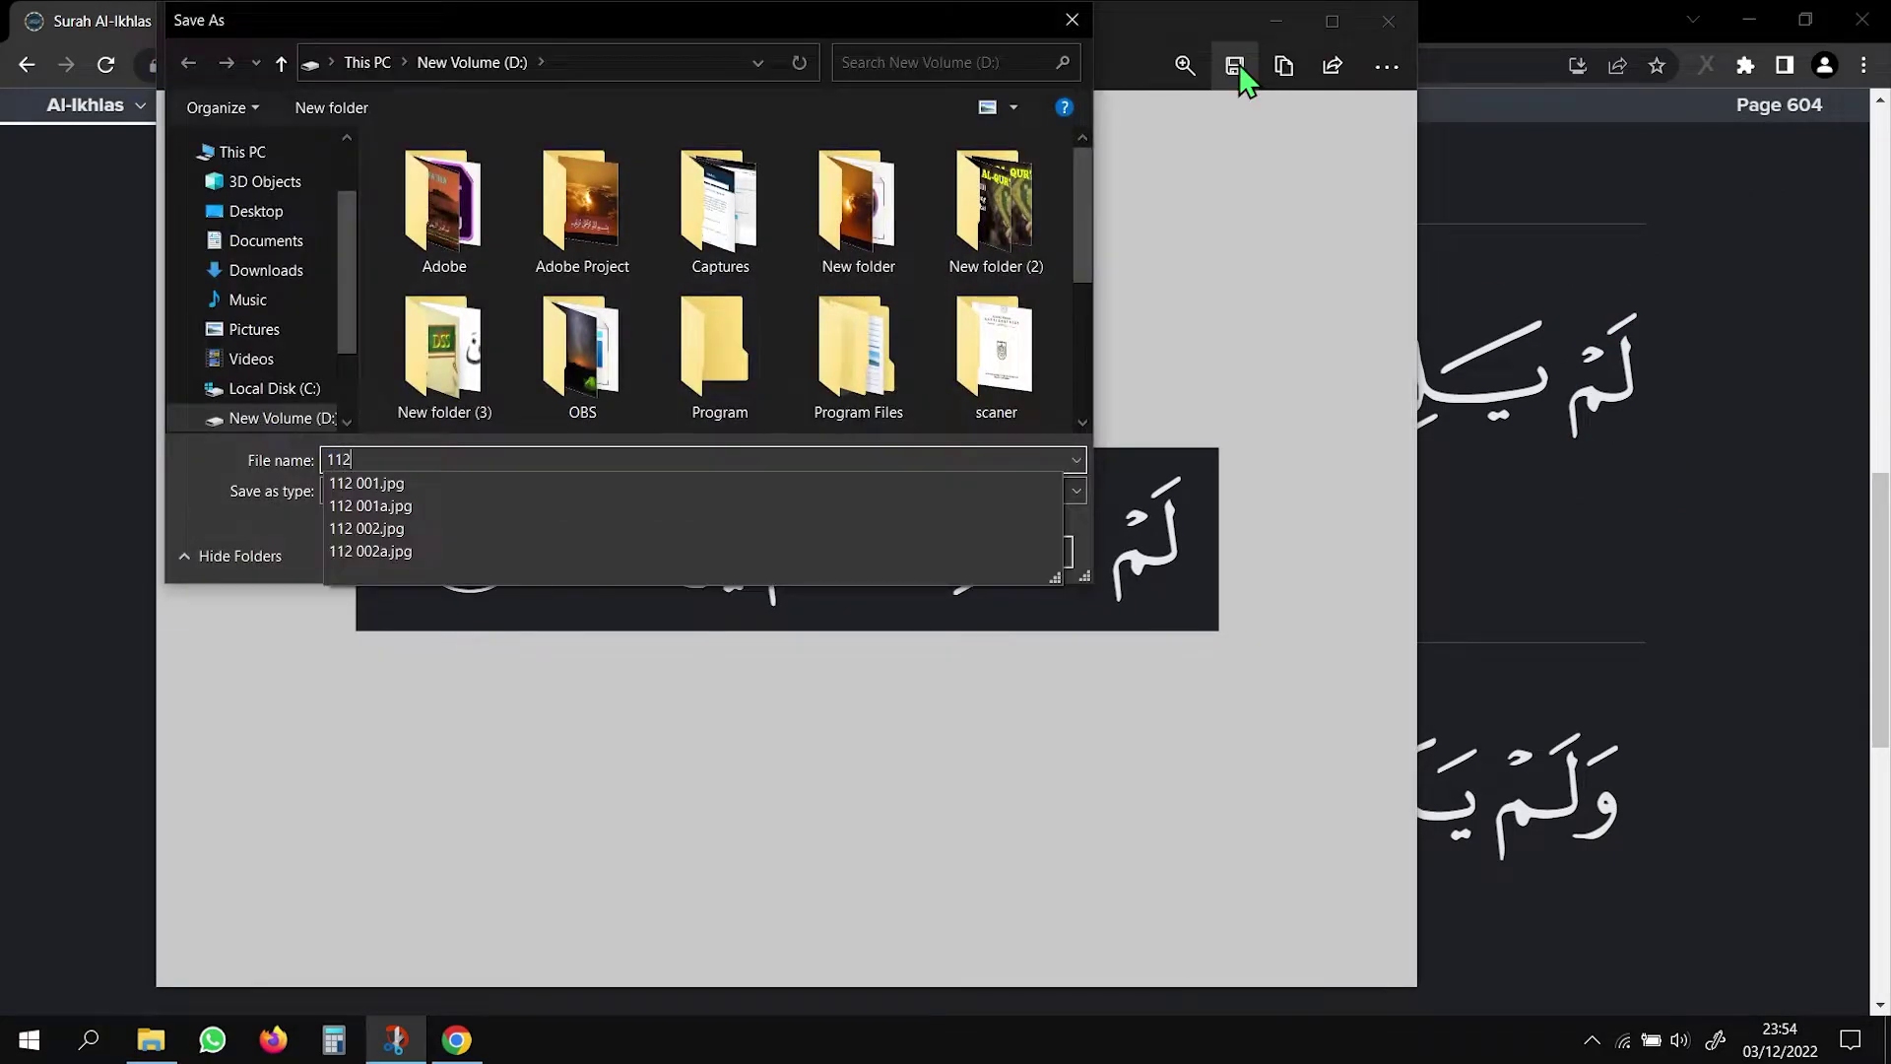
text( 003)
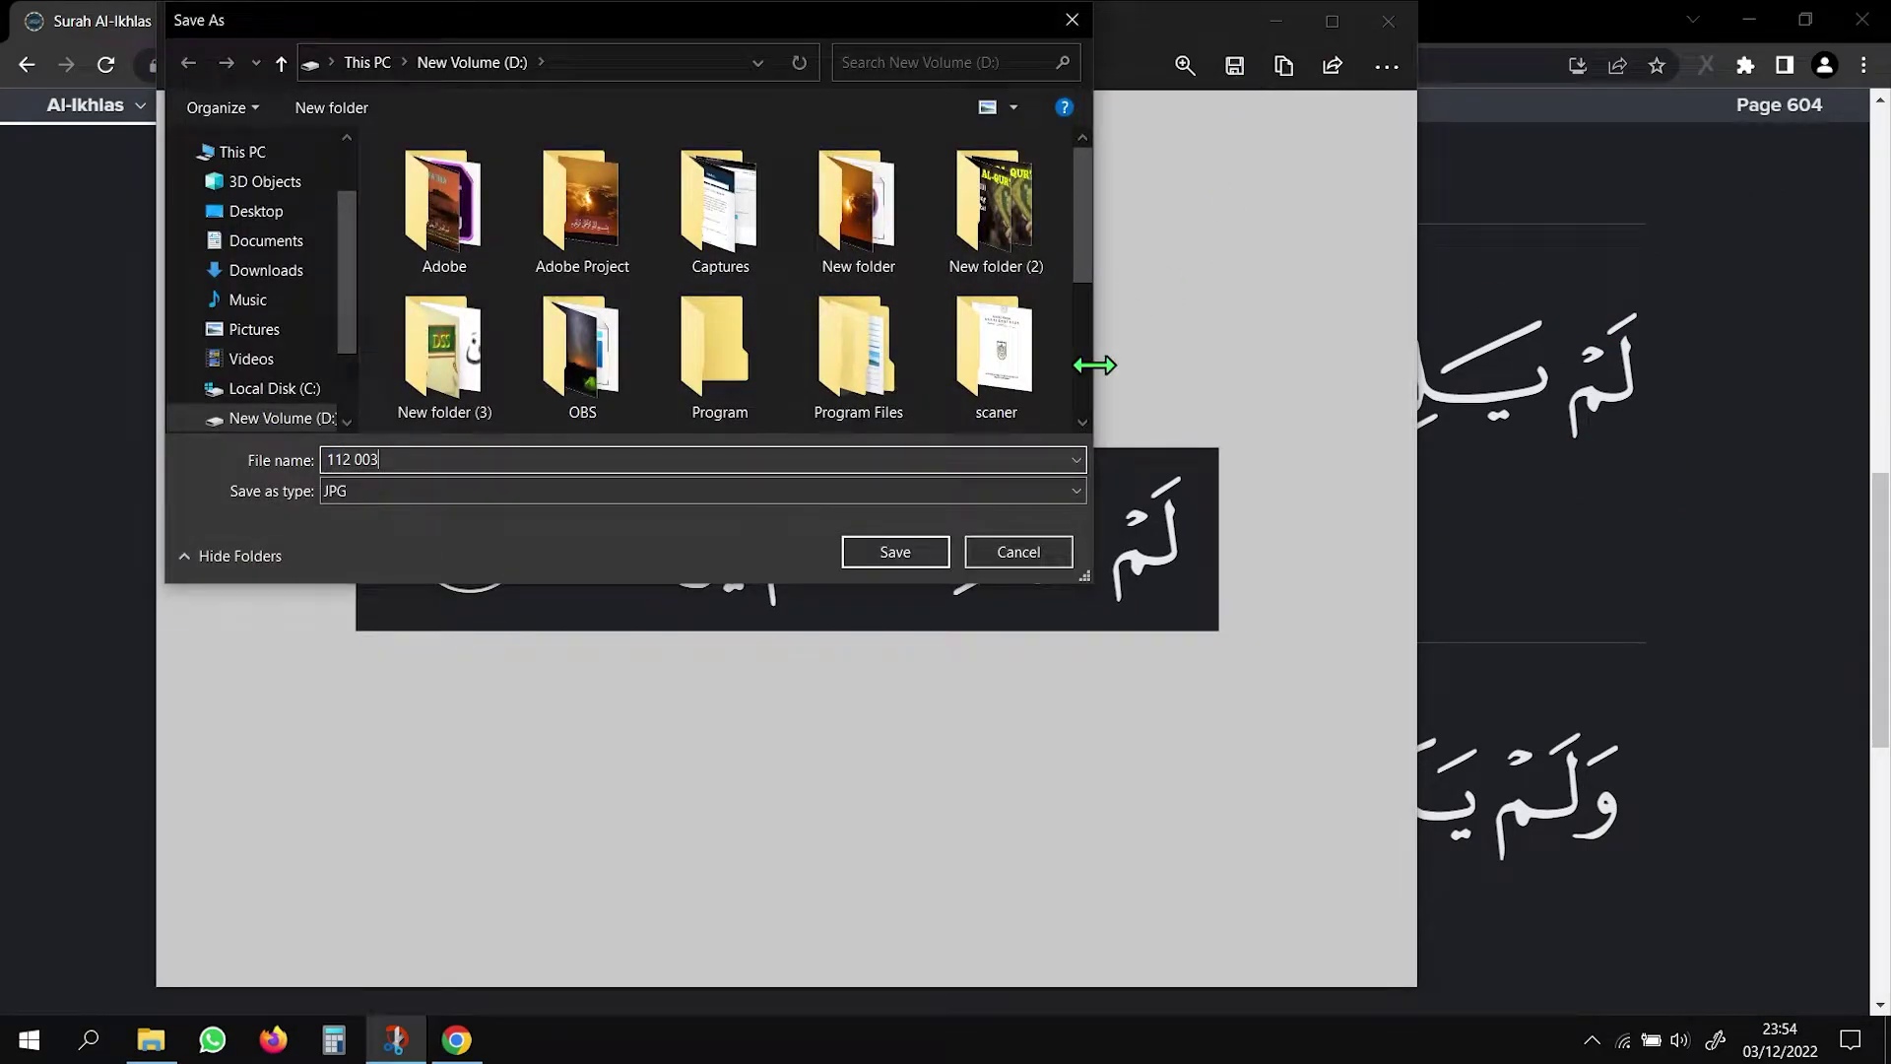
click(891, 549)
click(1388, 21)
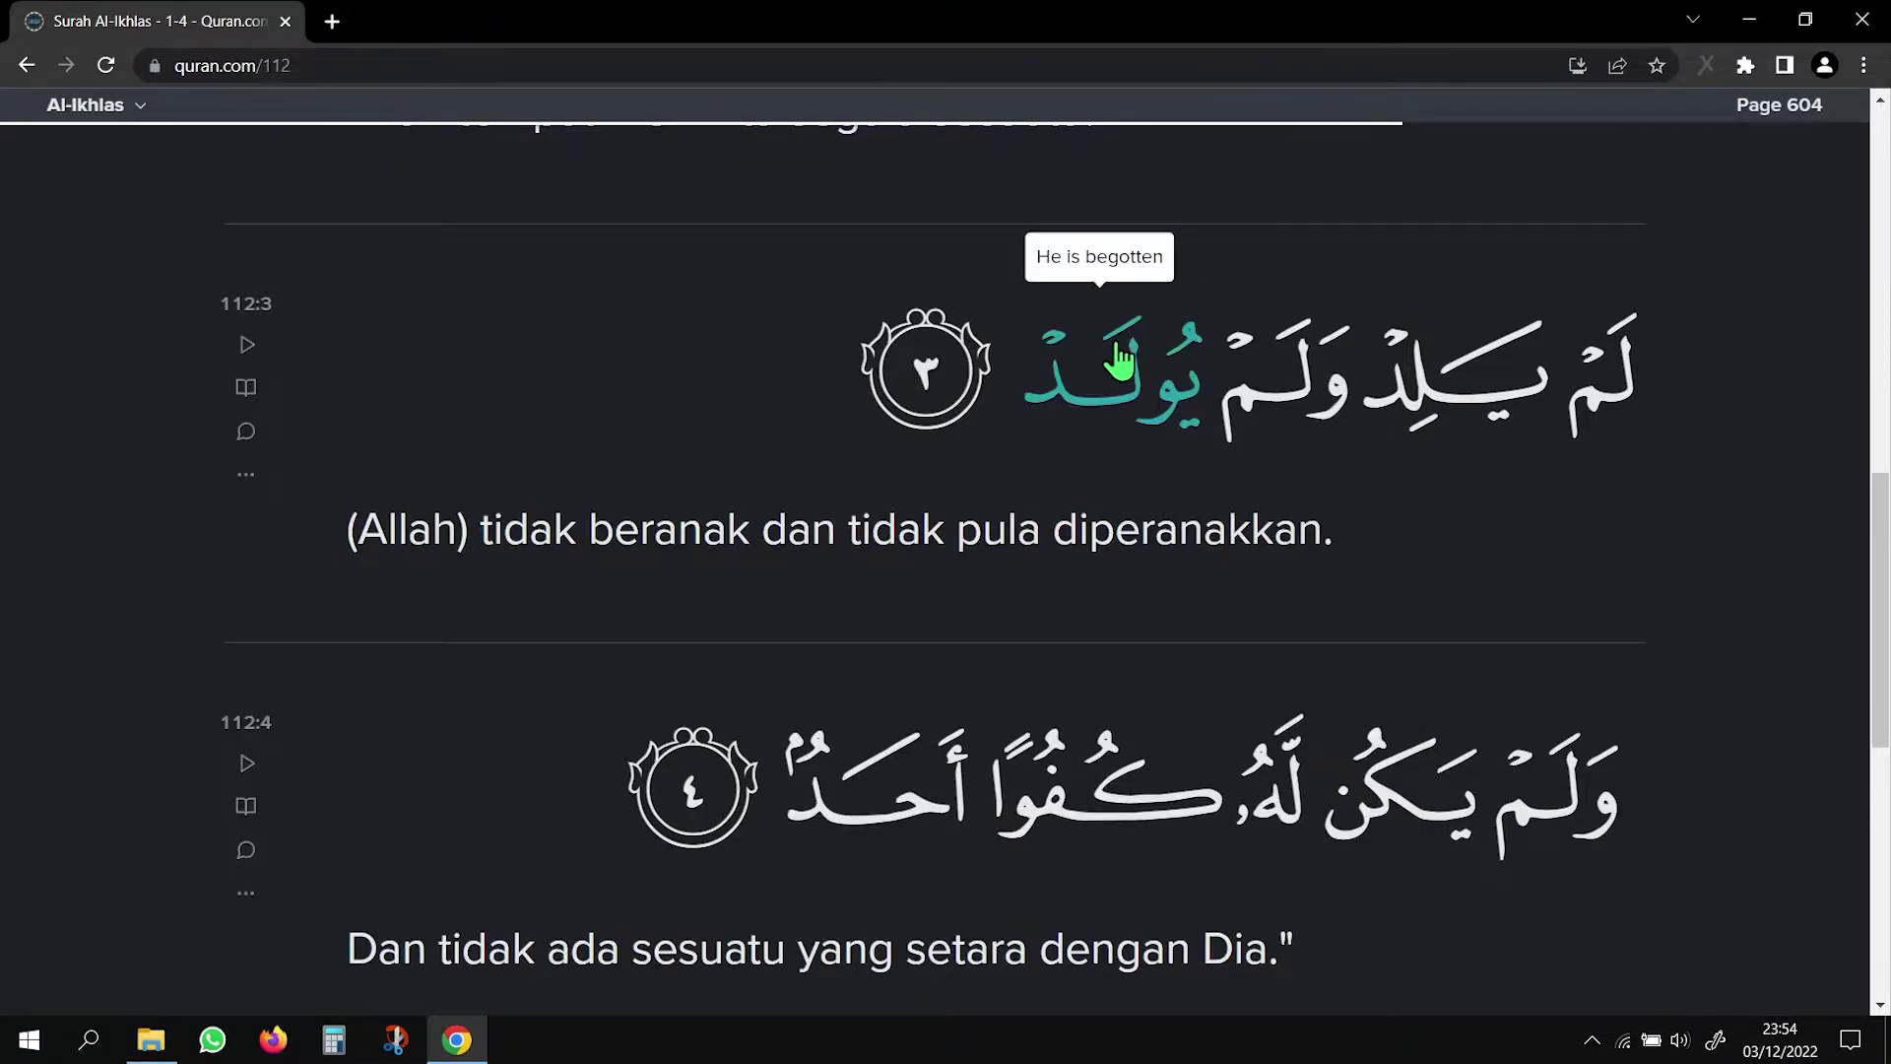
click(396, 1039)
scroll(1350, 339, down, 3)
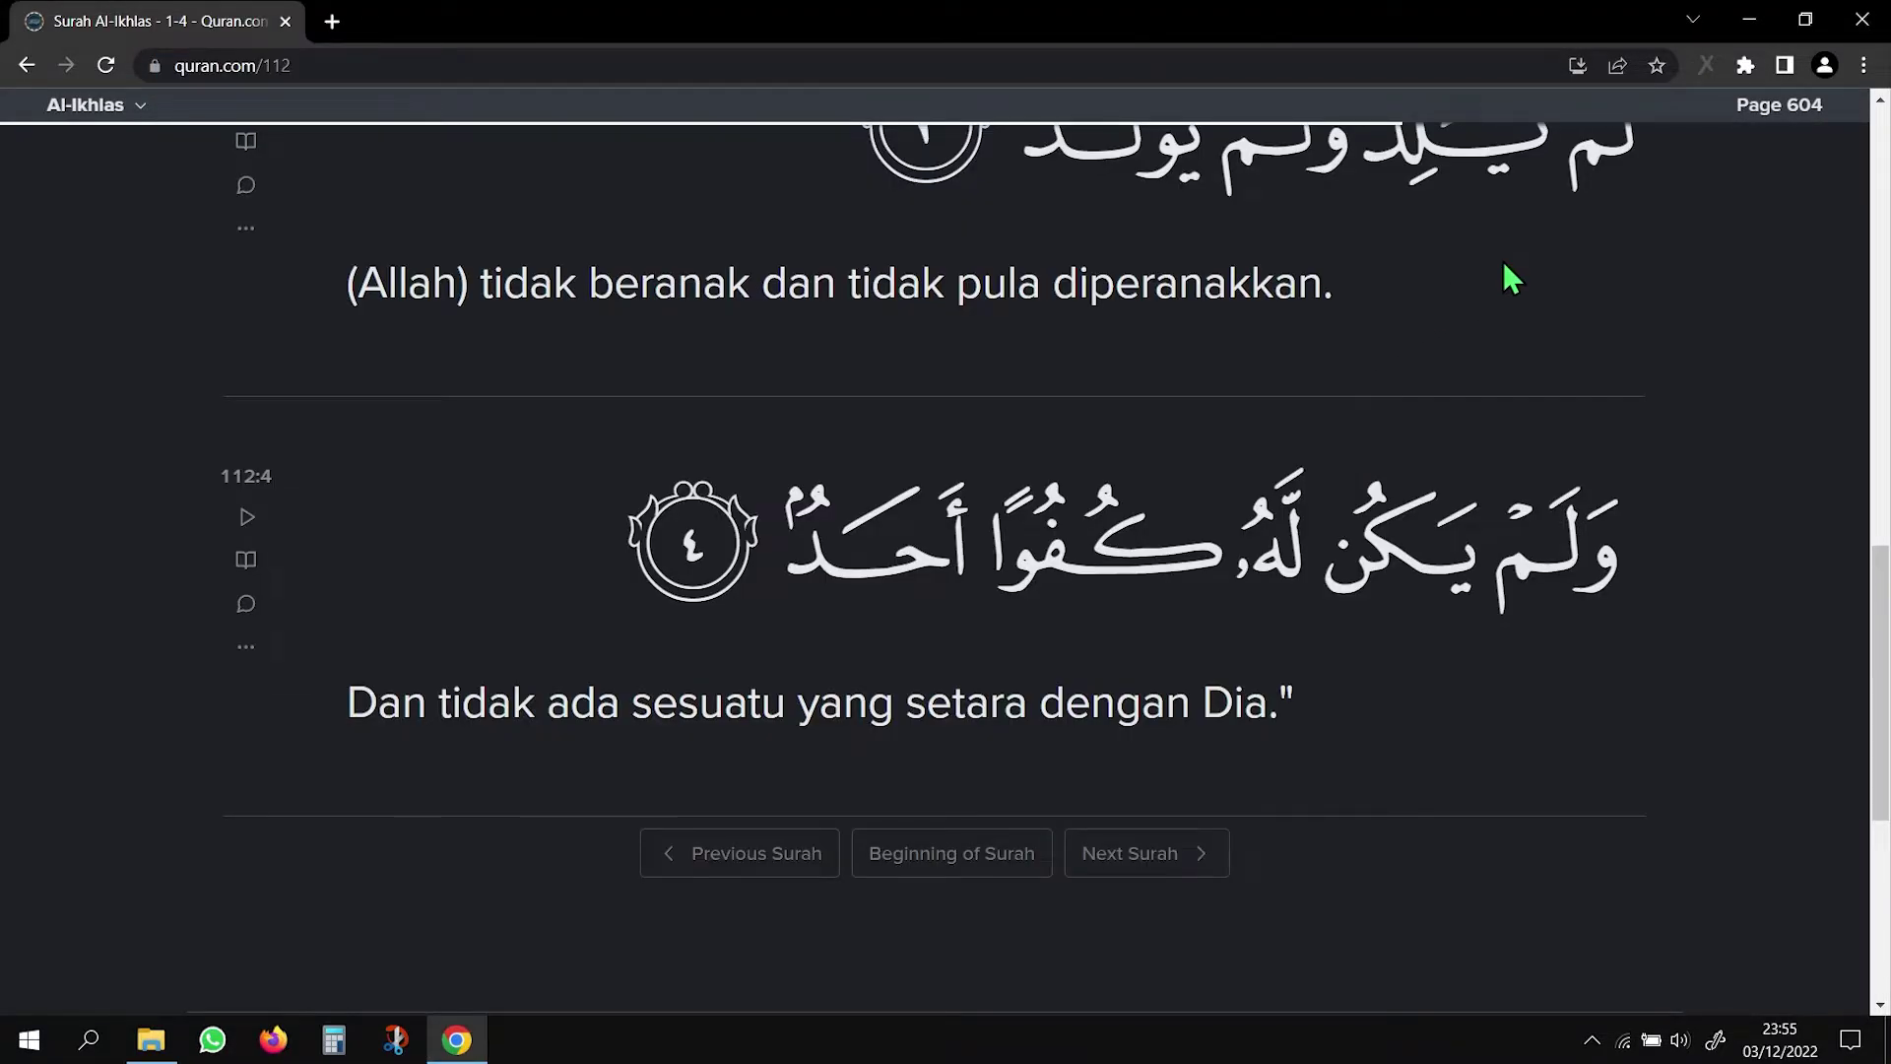
On drive D, select images 001 through 112 004a and cut them
click(1858, 32)
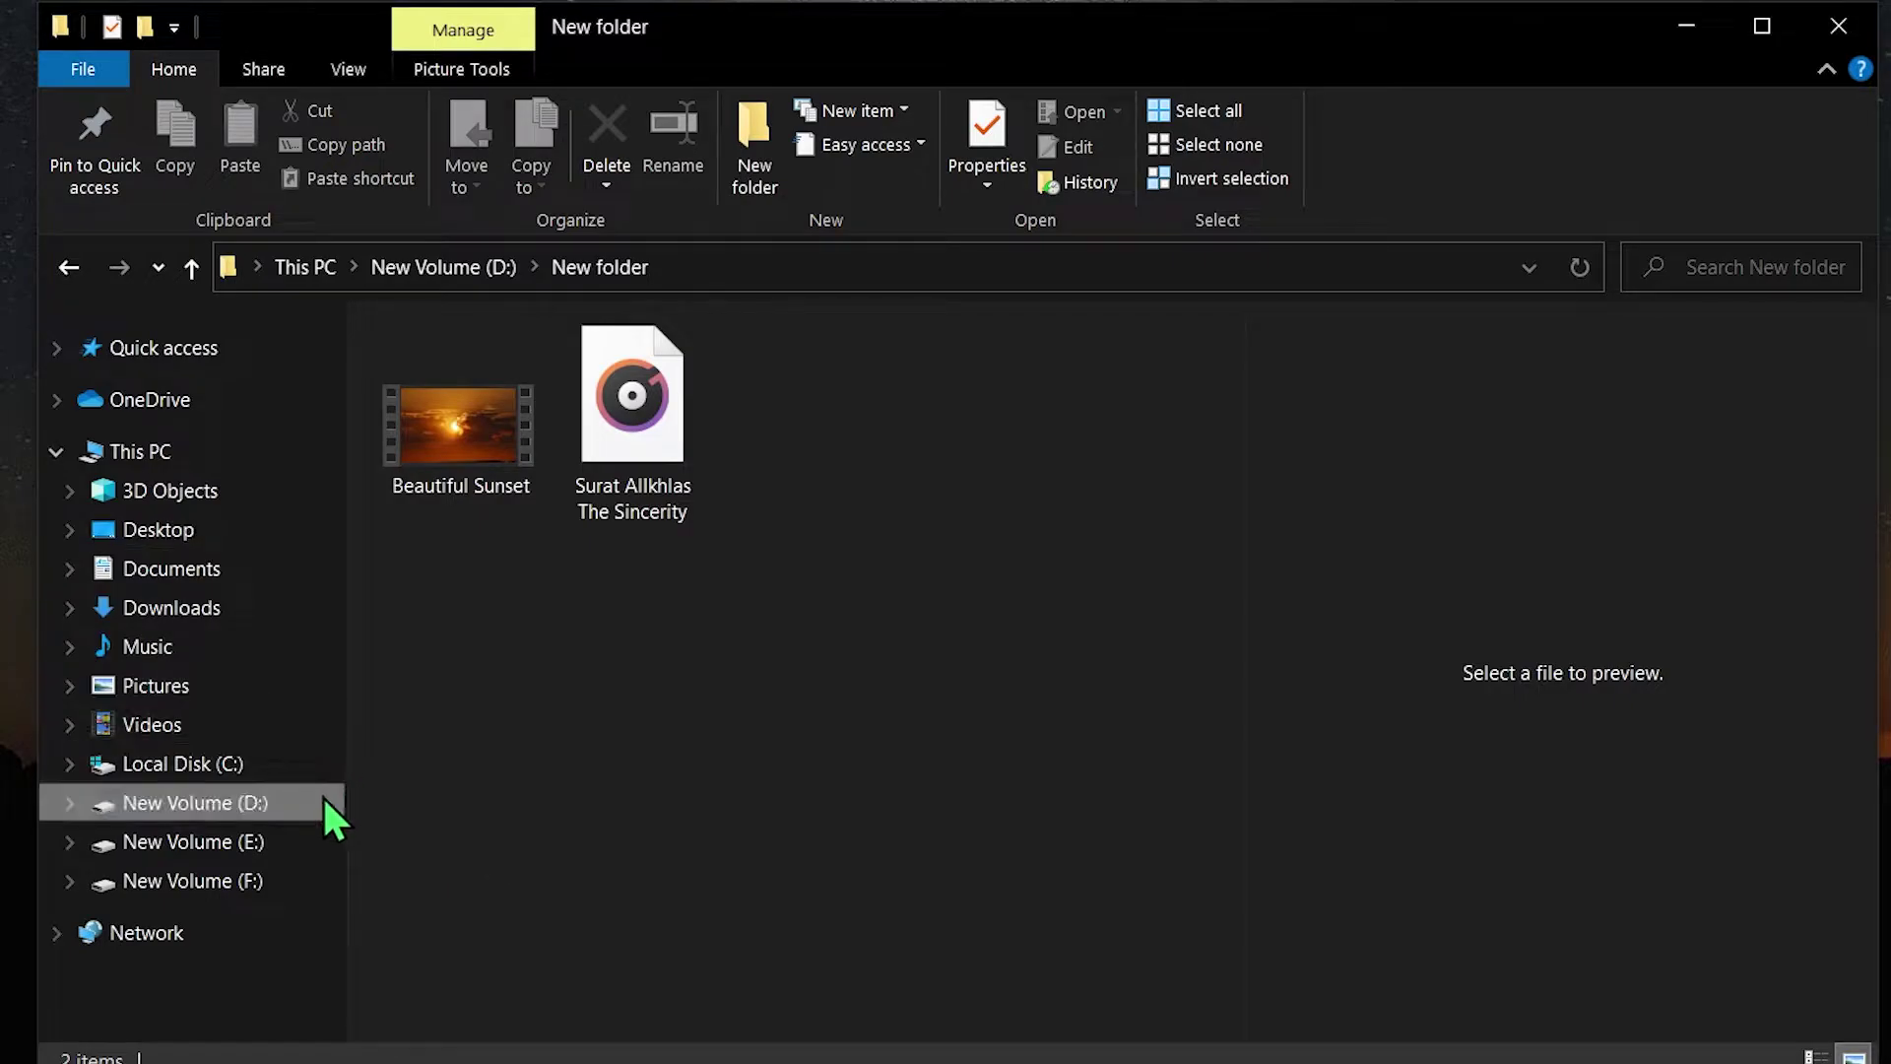
click(69, 268)
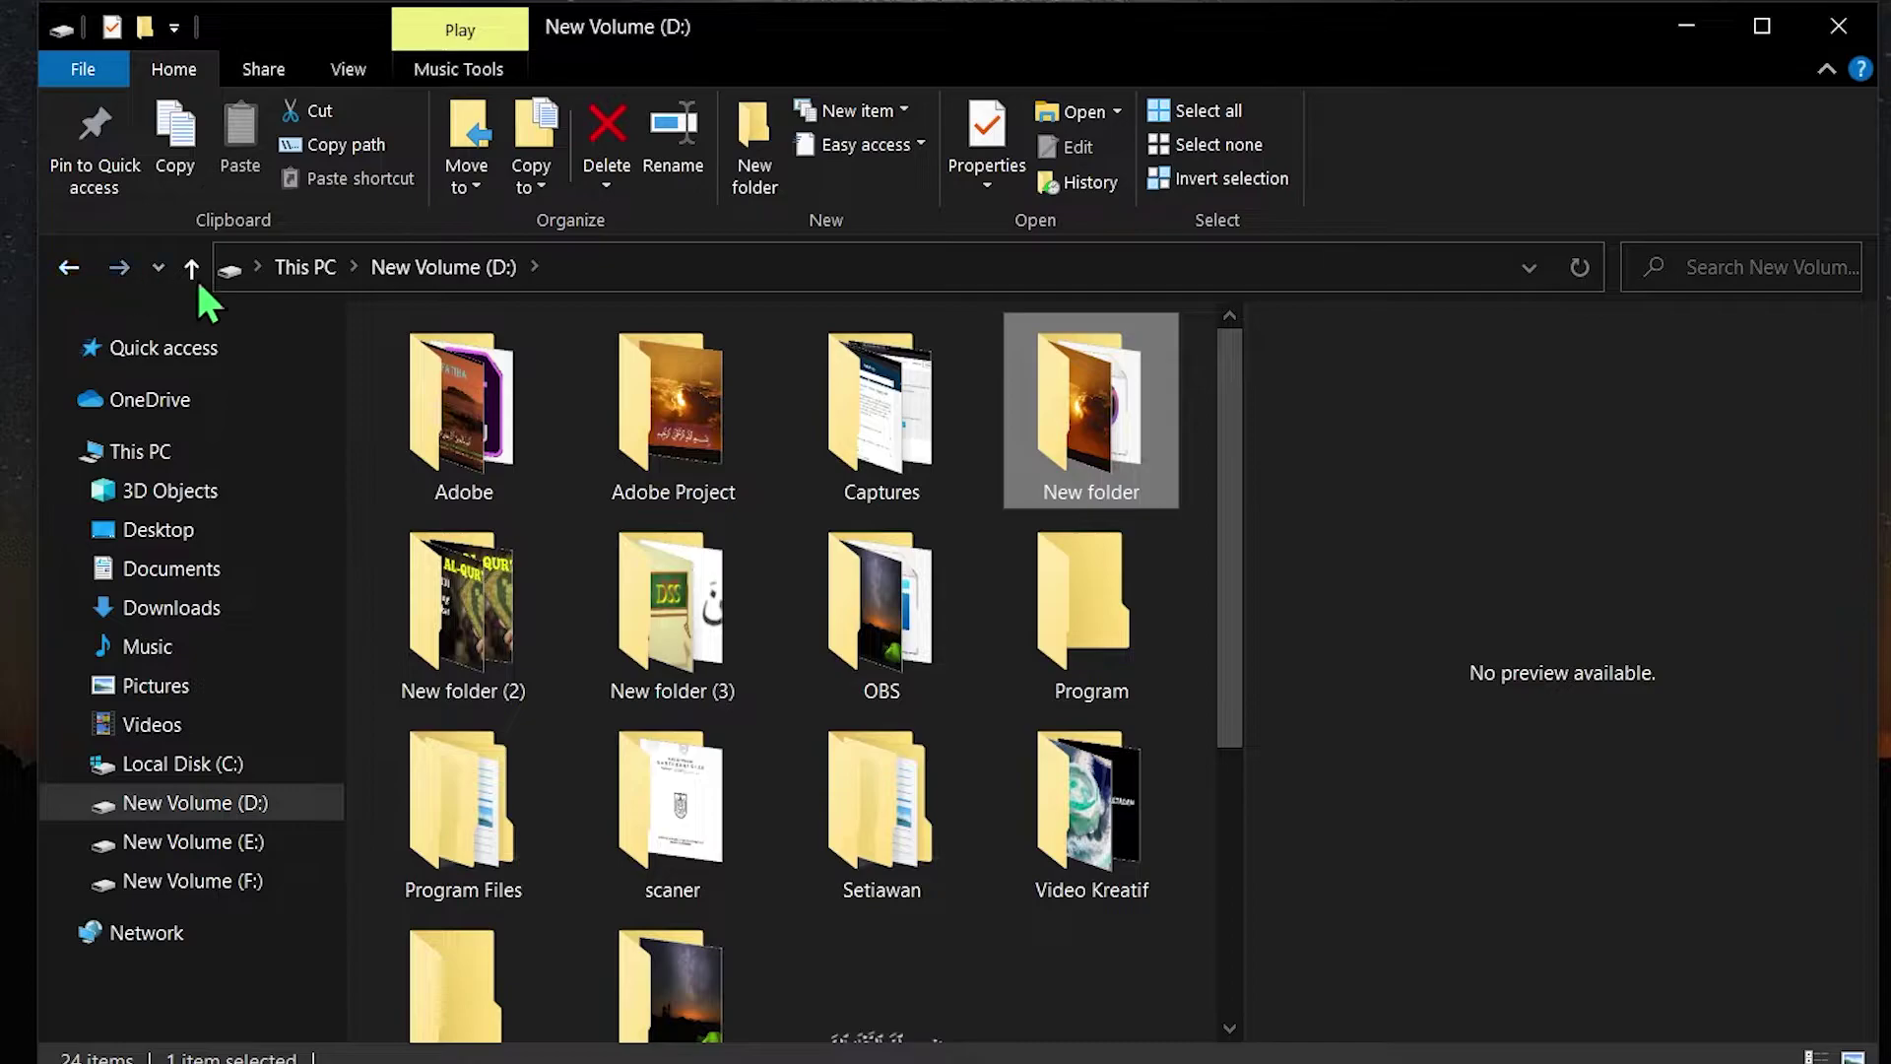
scroll(781, 422, down, 3)
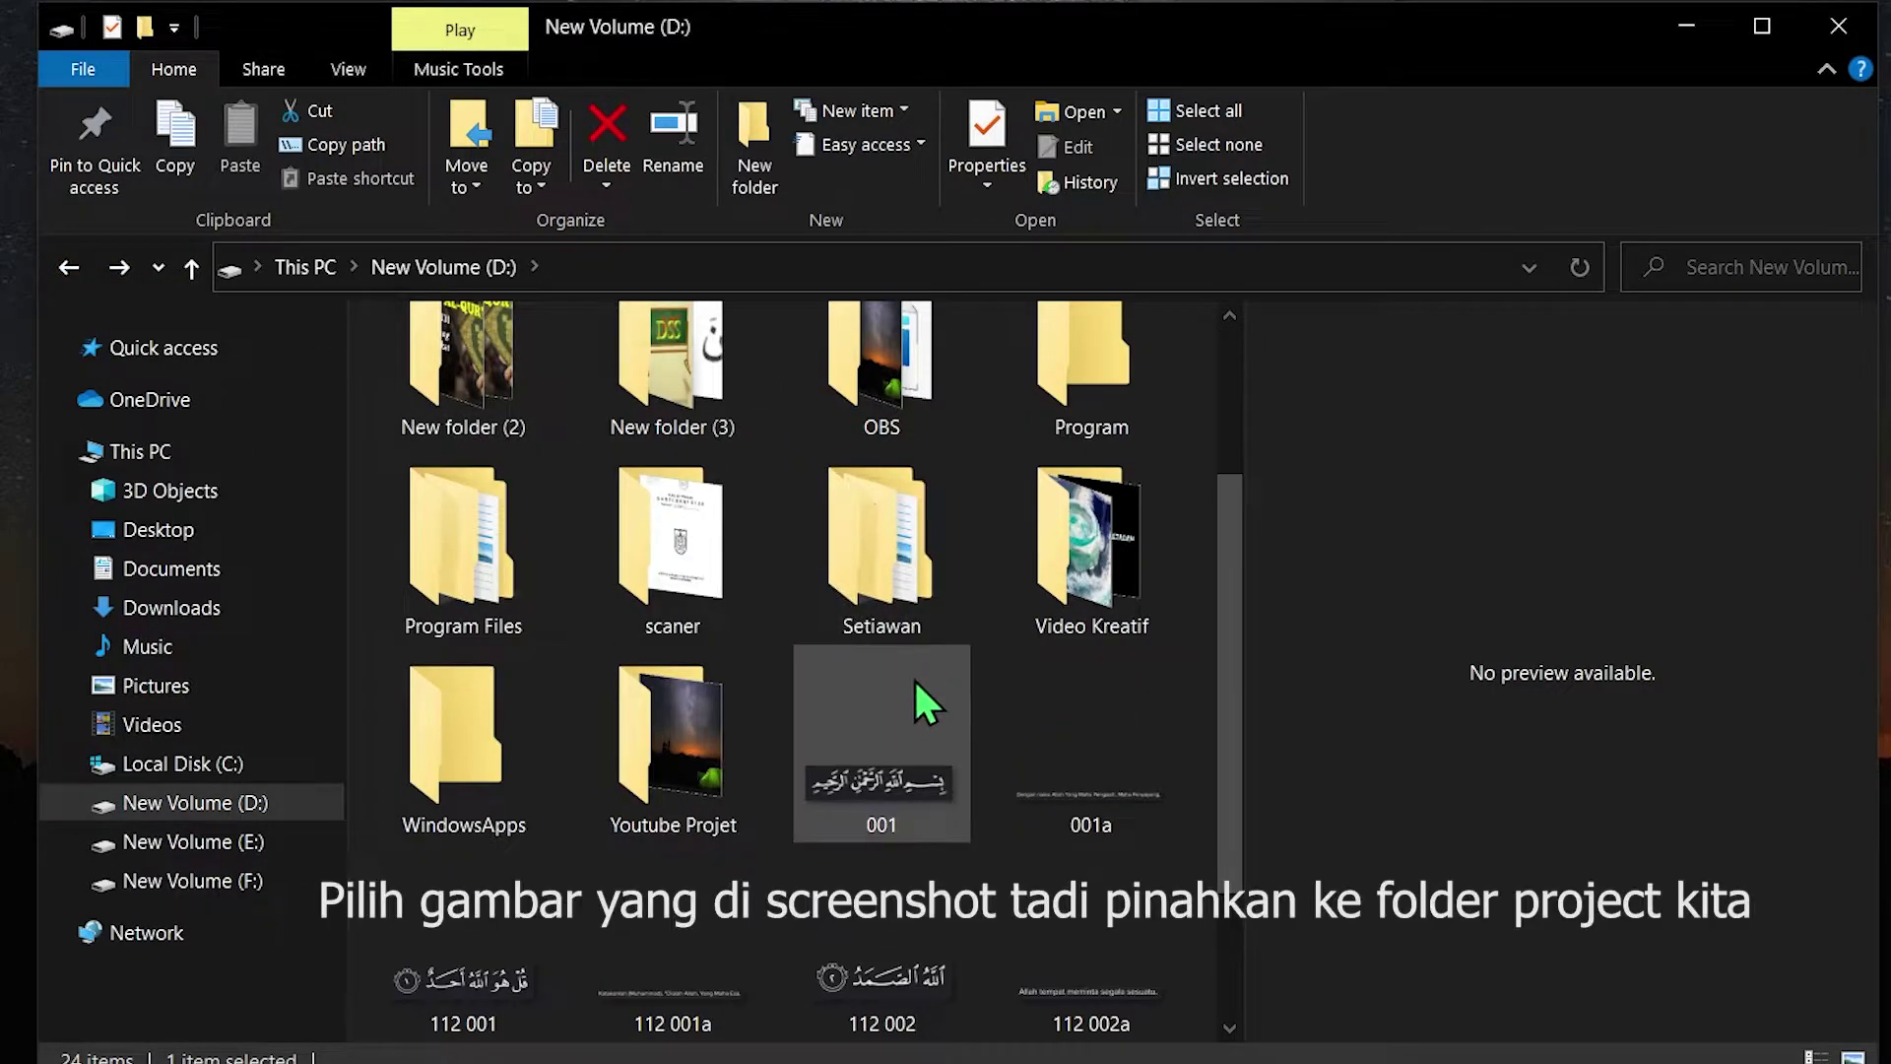
scroll(898, 698, down, 2)
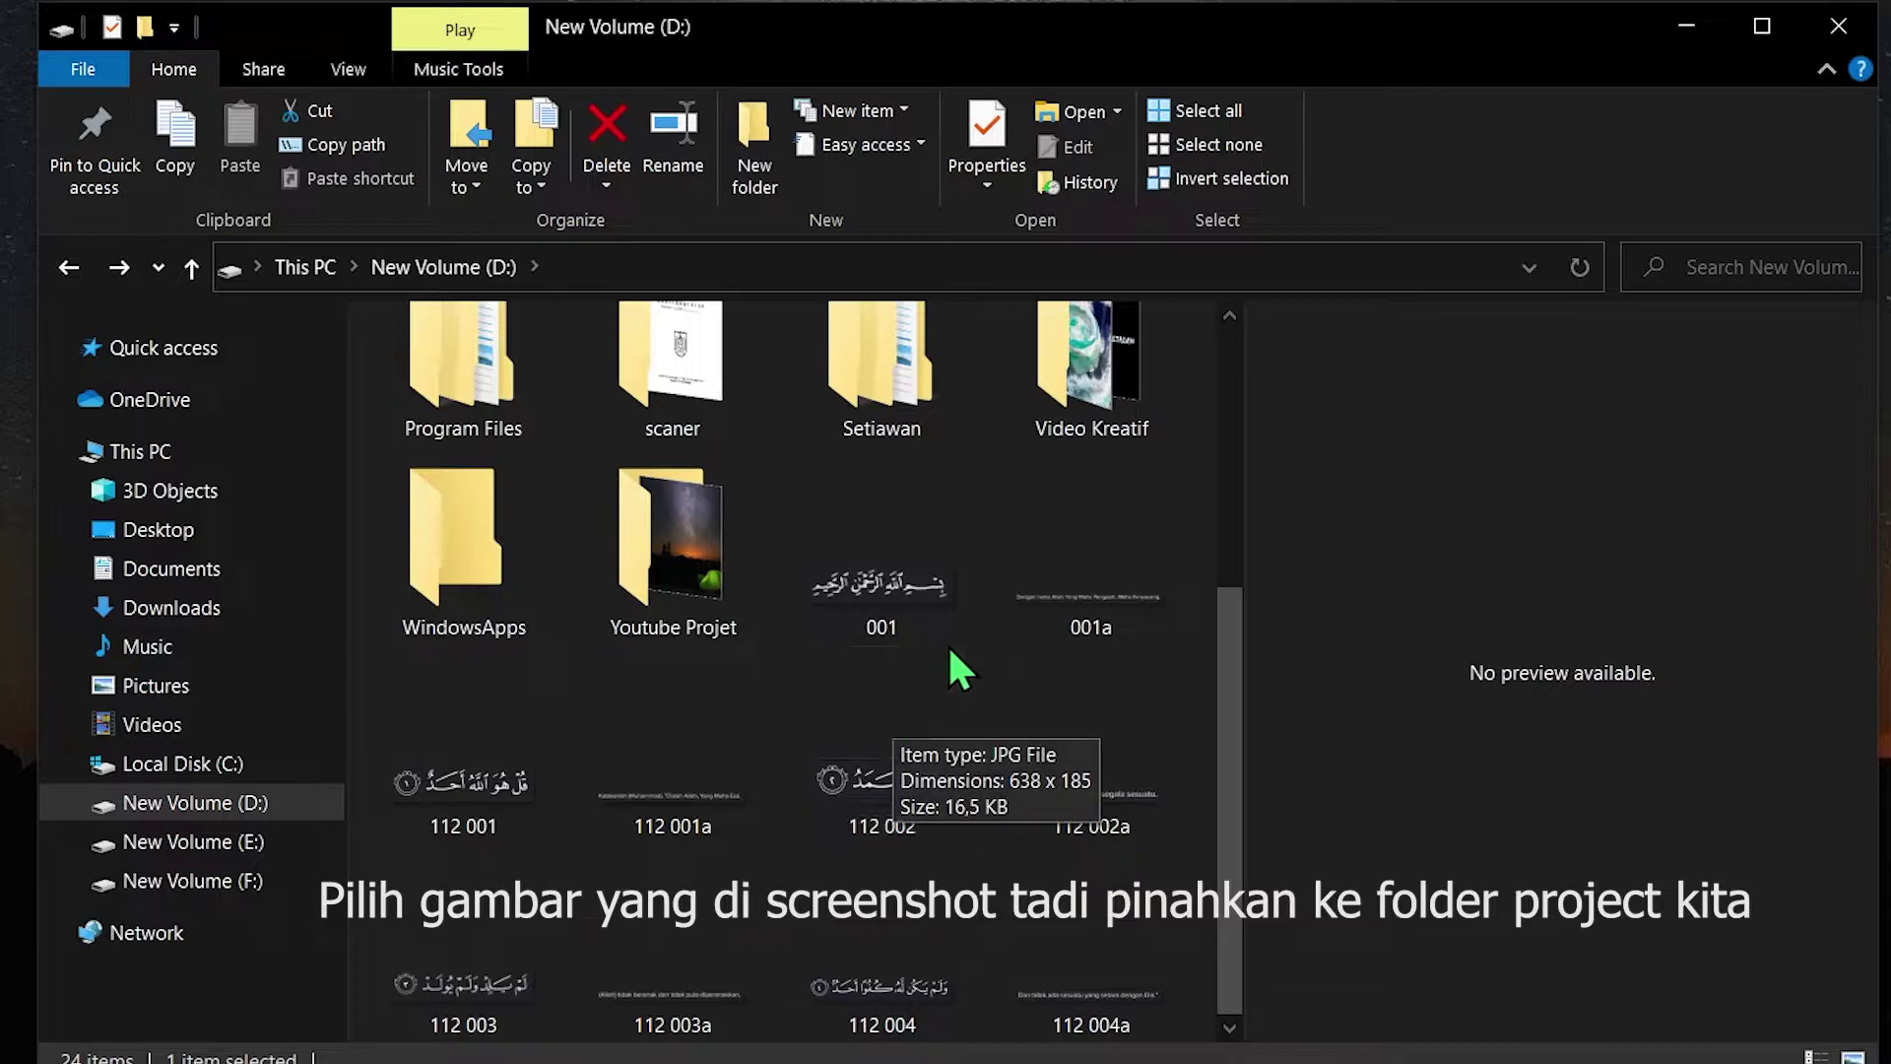
click(948, 552)
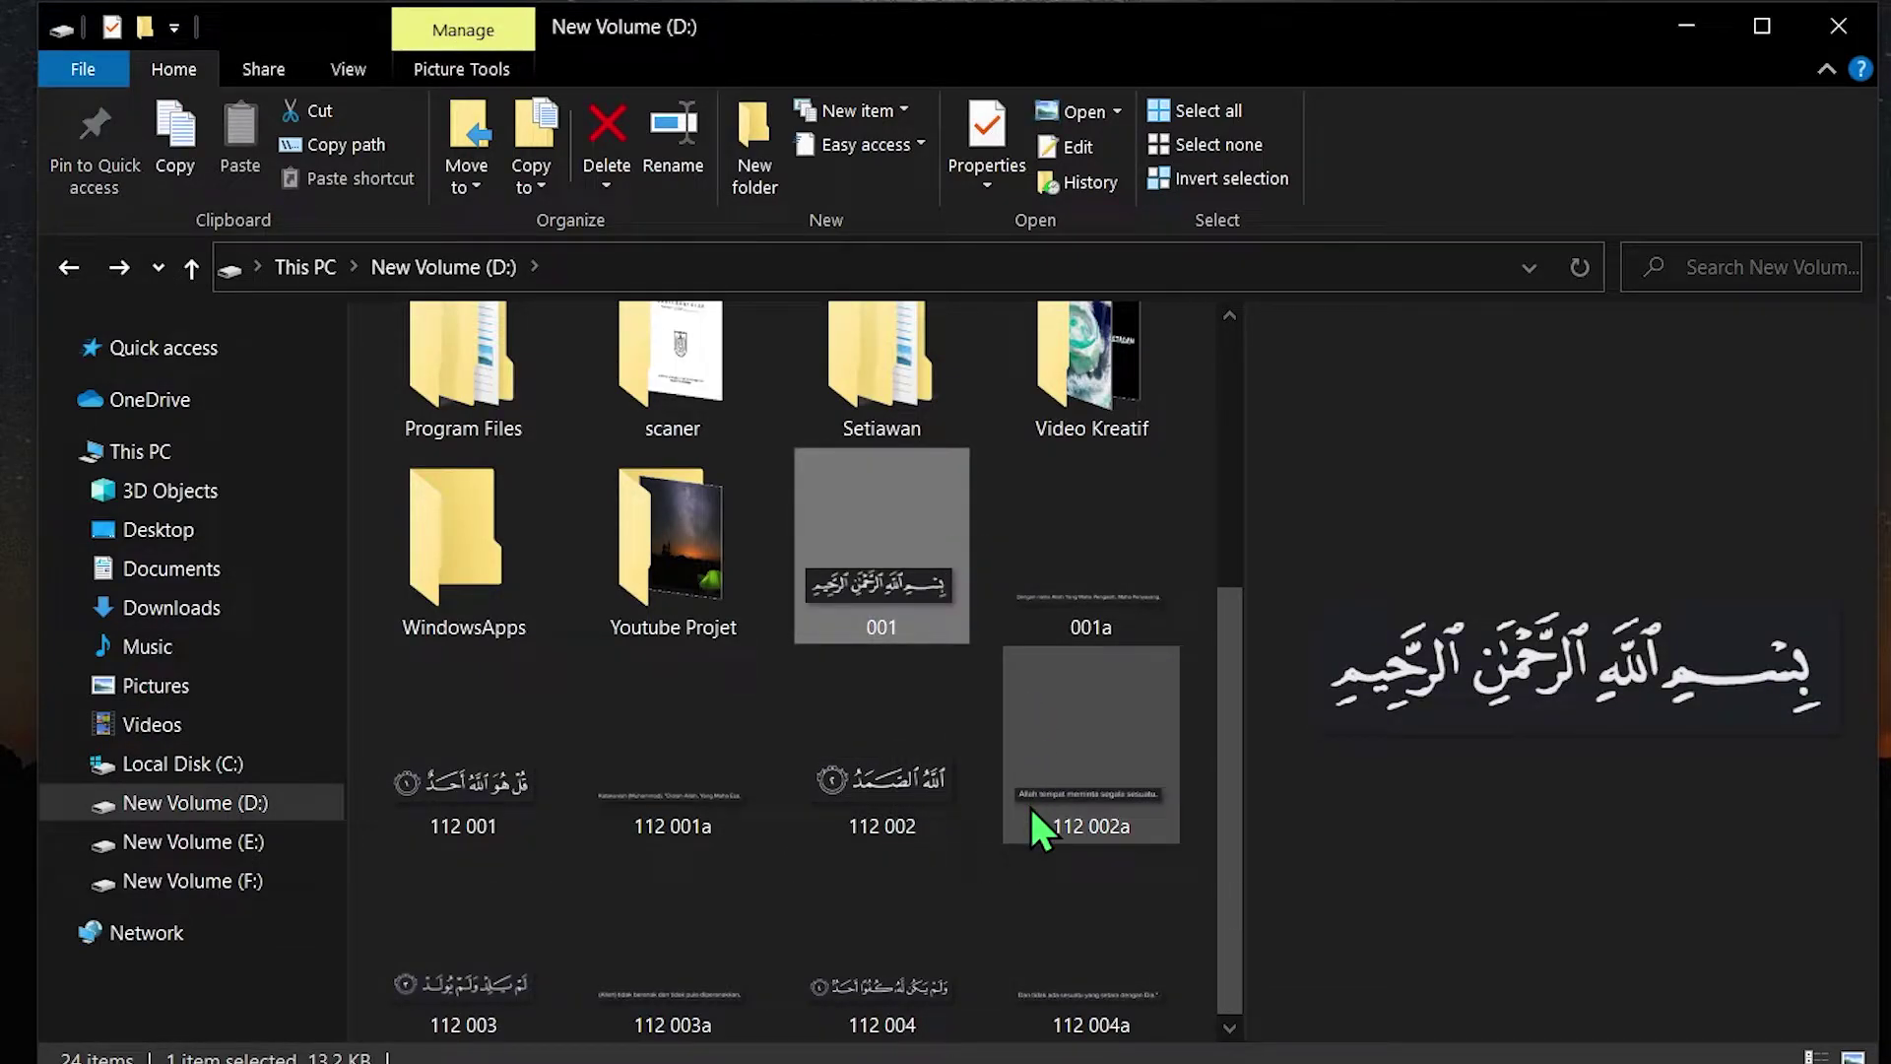
mouse_move(1031, 808)
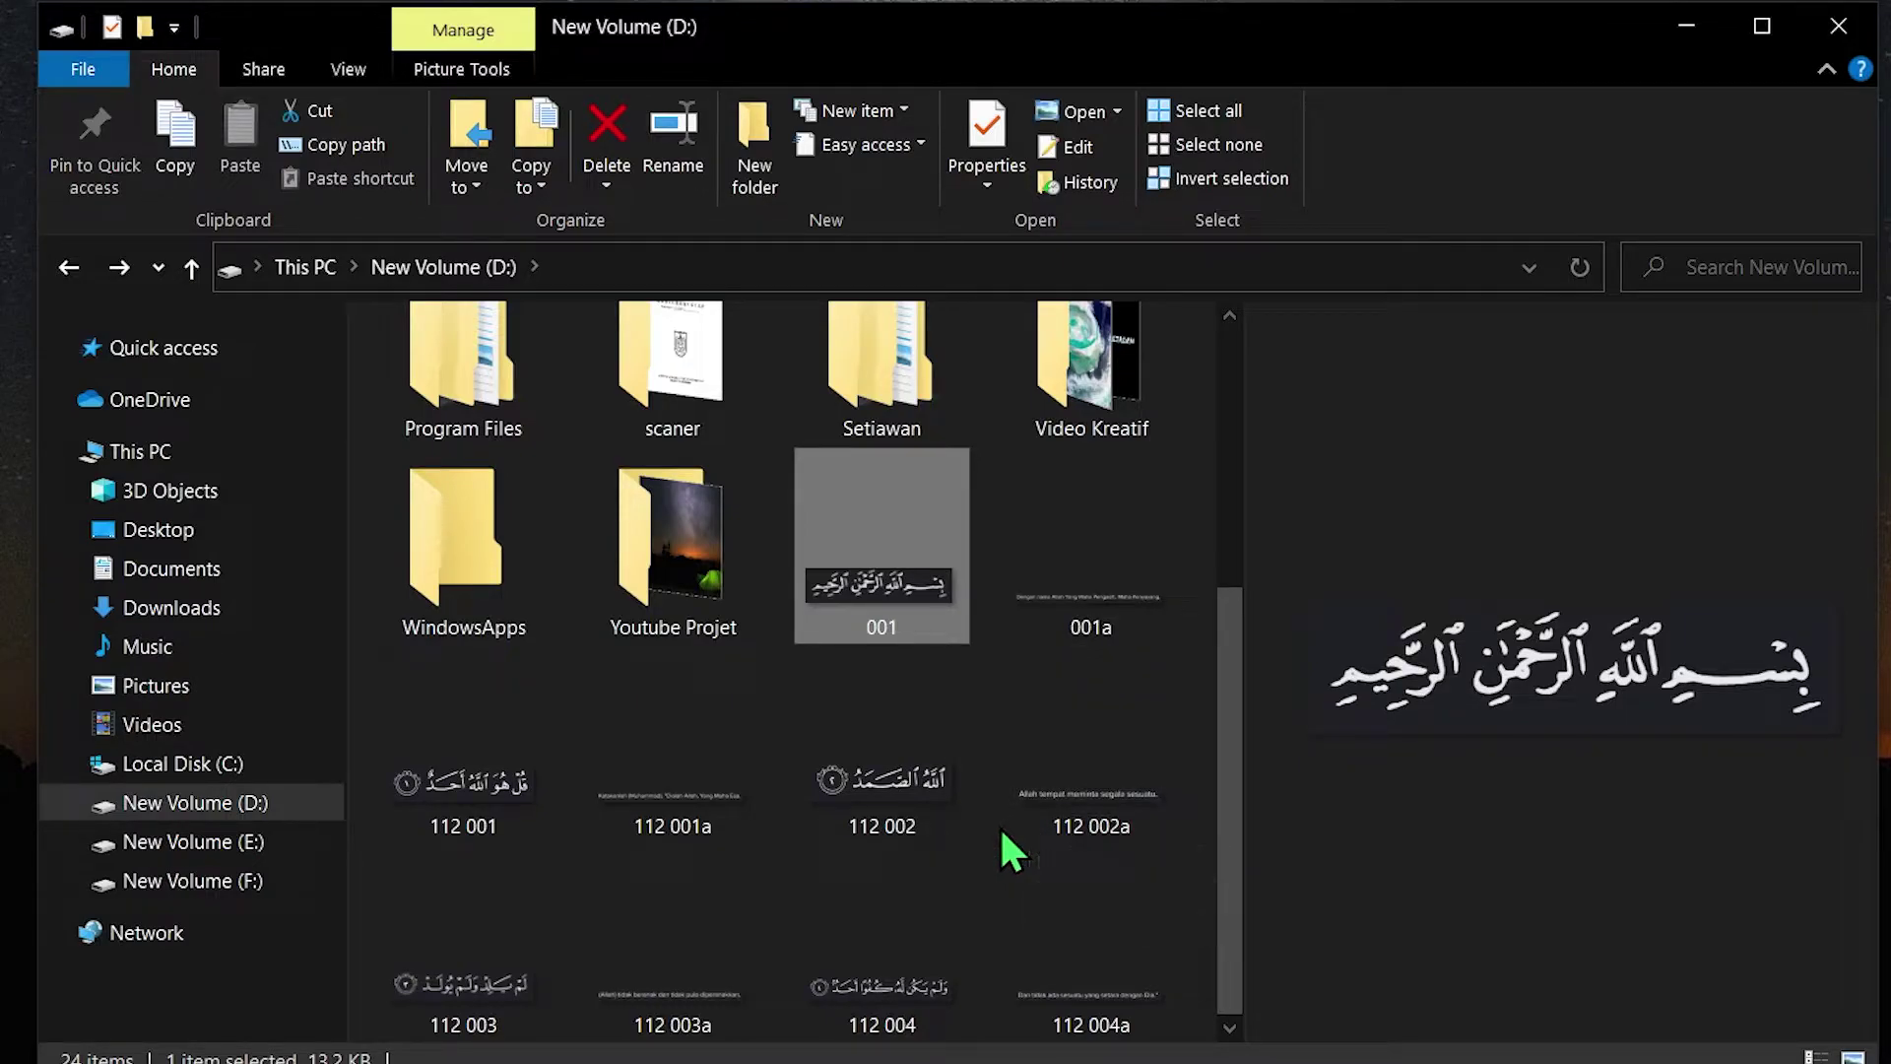
shift+click(1077, 922)
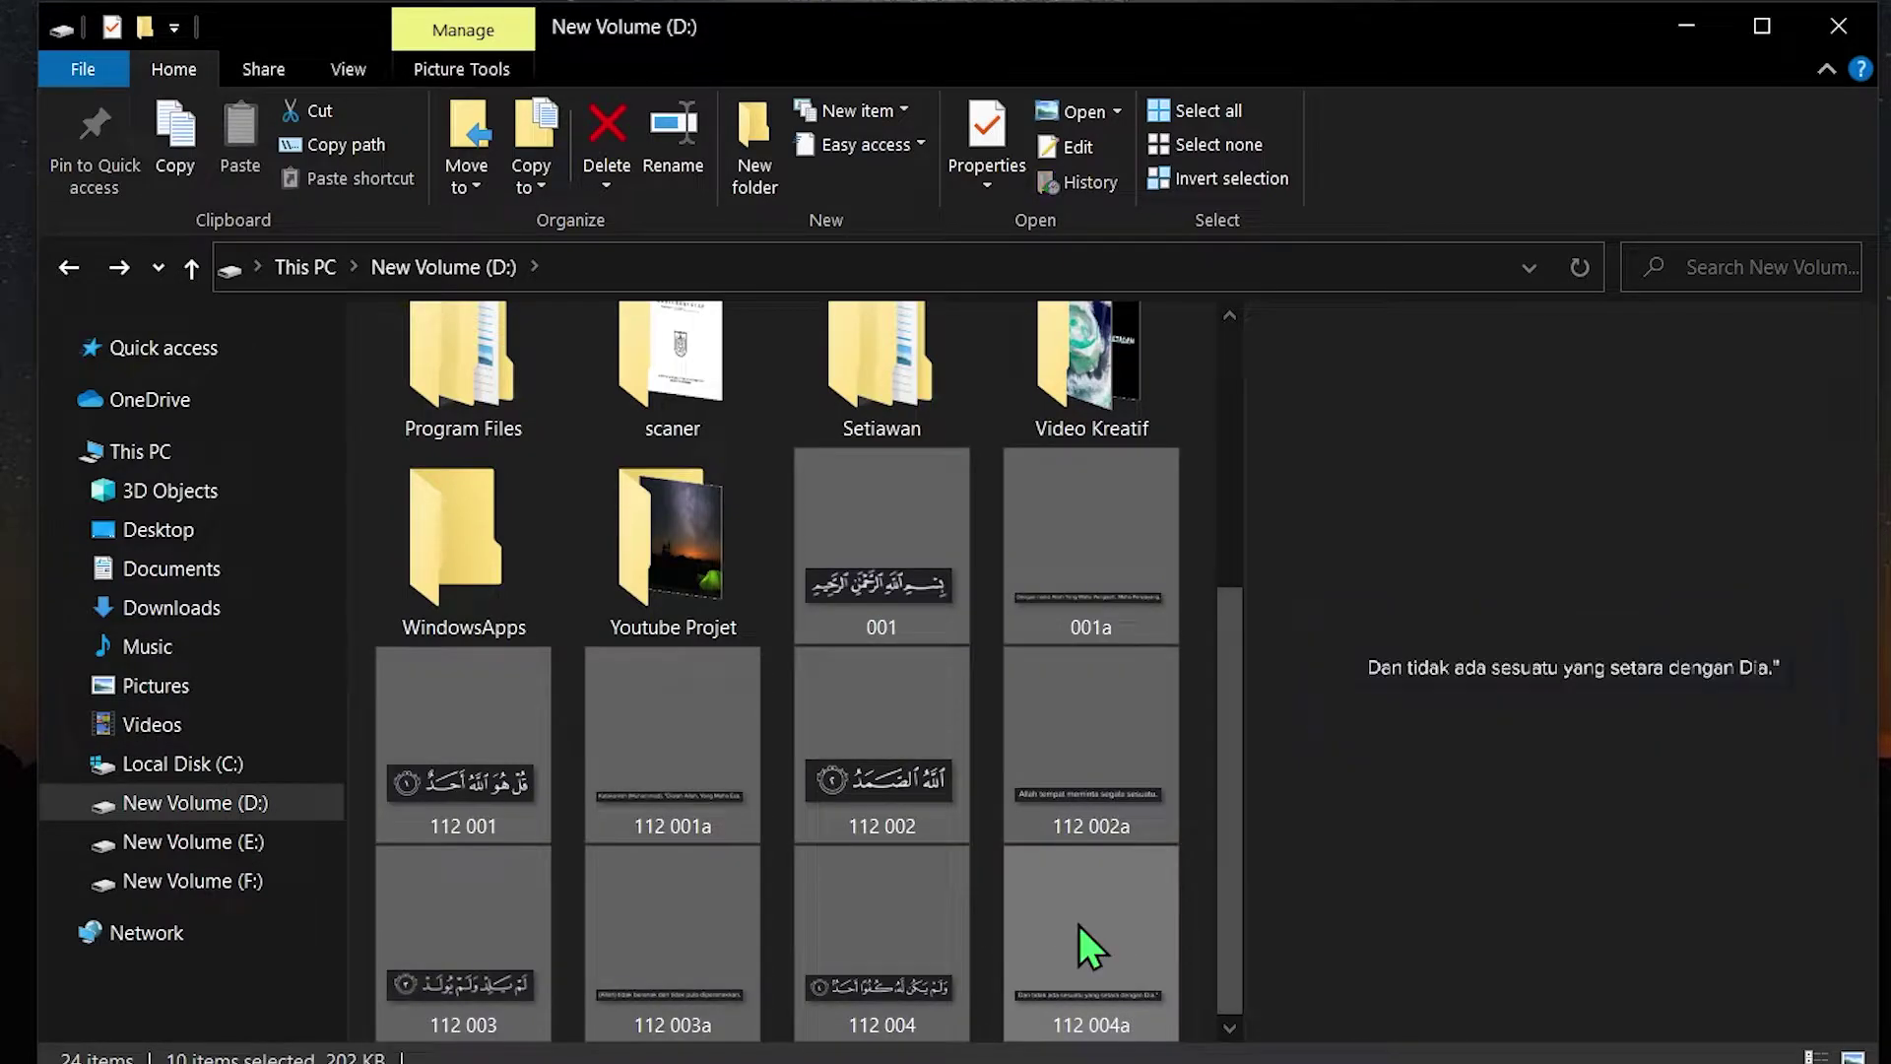
right_click(1126, 701)
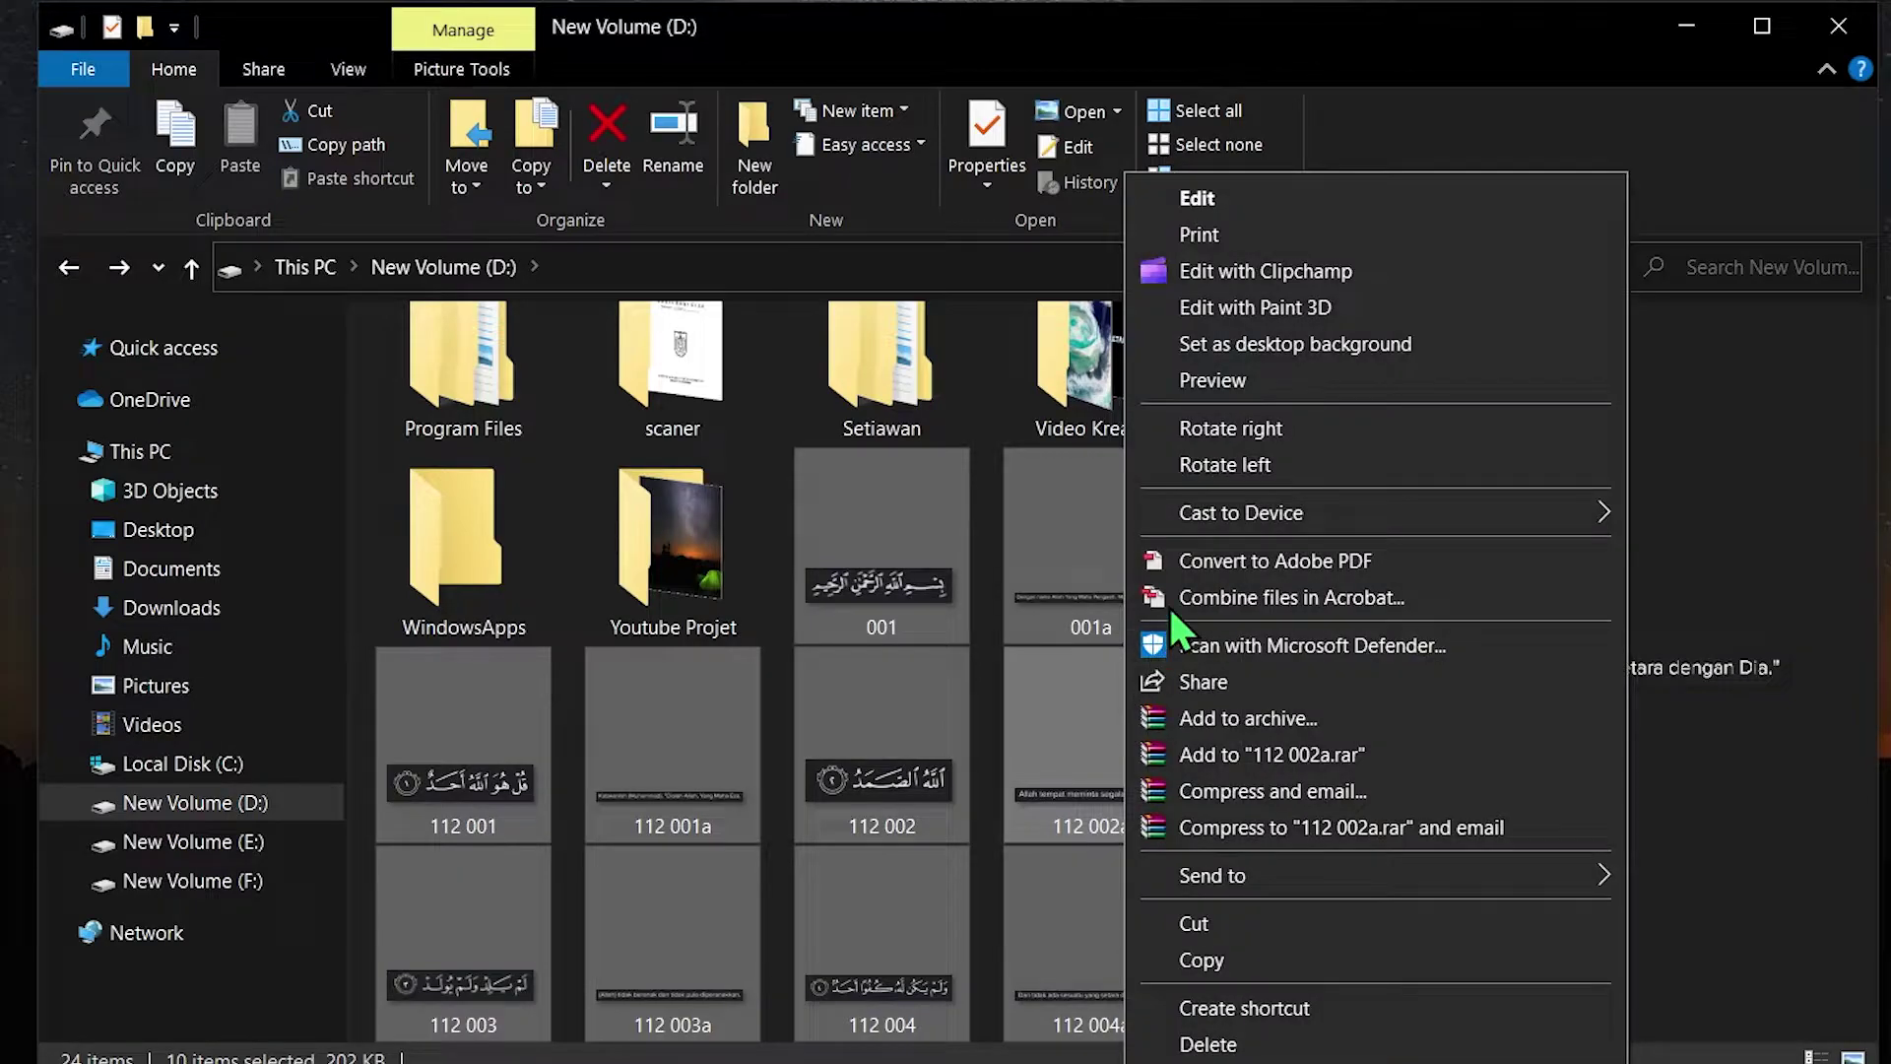
click(1232, 923)
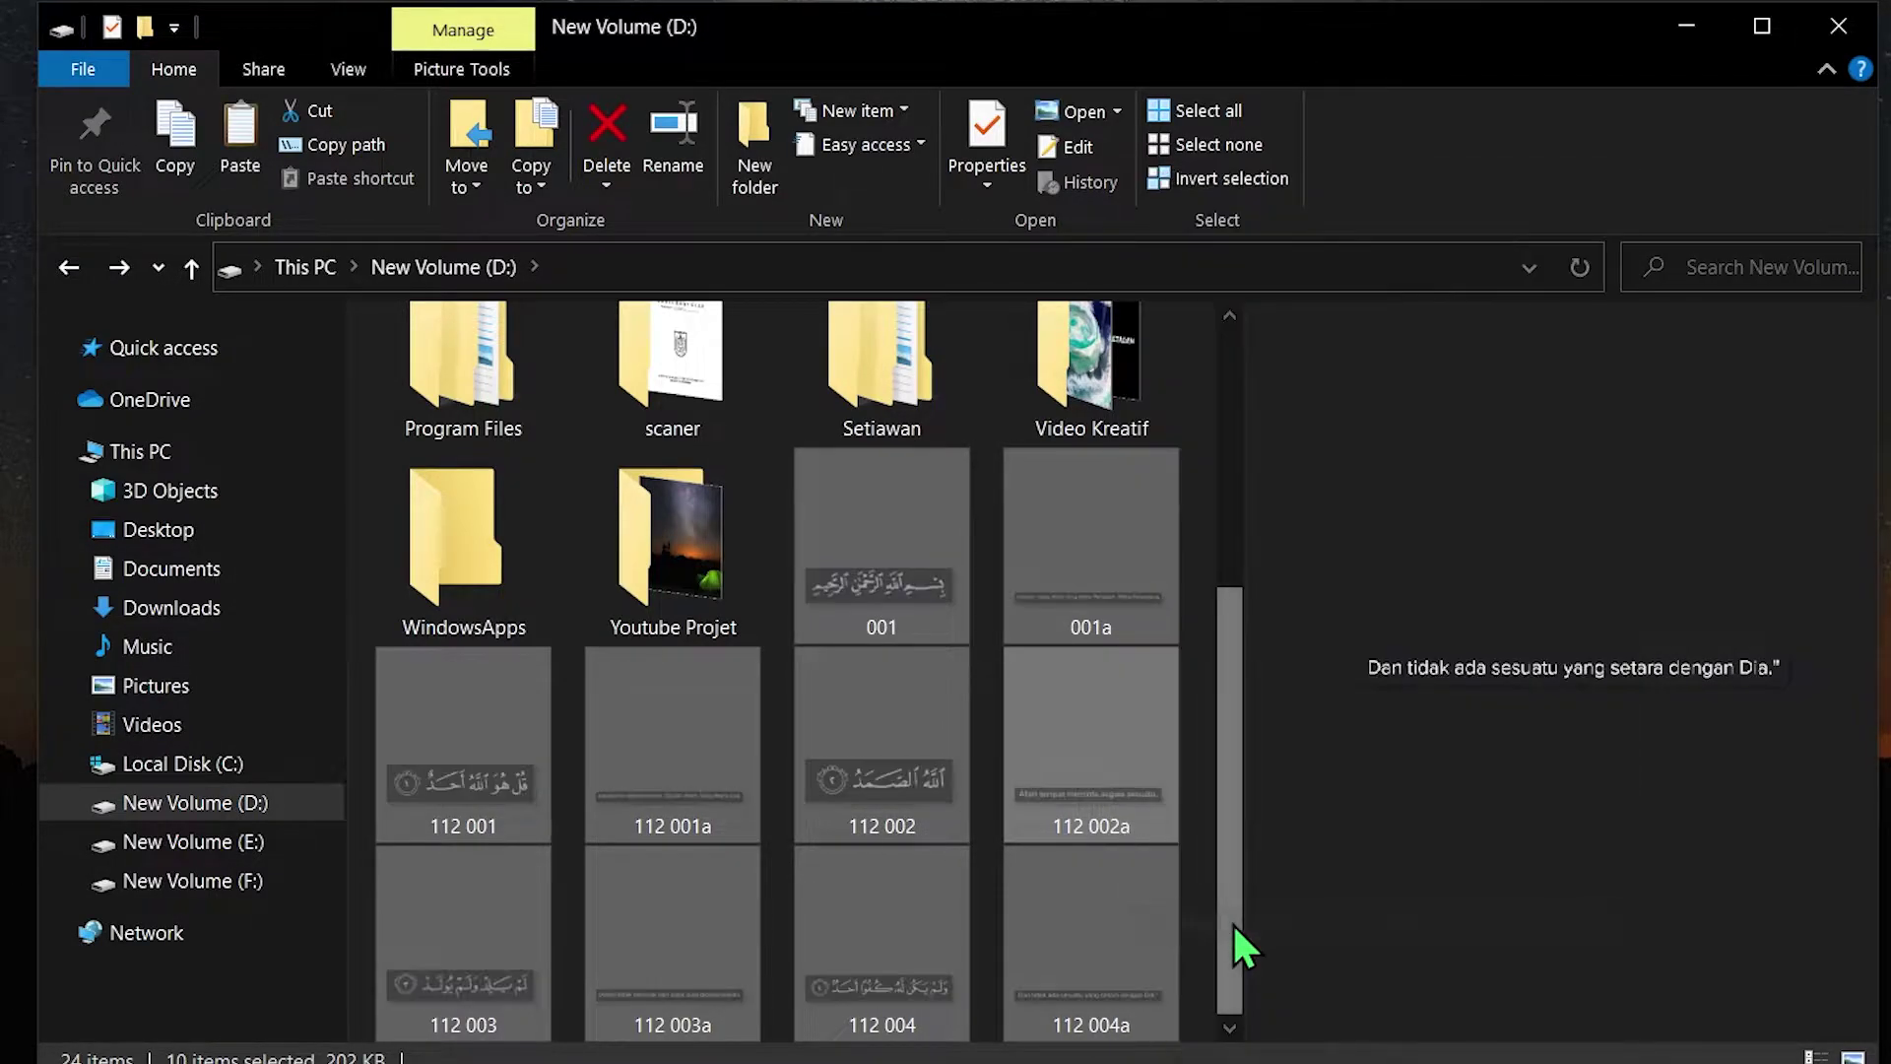
Paste the ten images into New folder beside the video and audio
scroll(937, 886, up, 5)
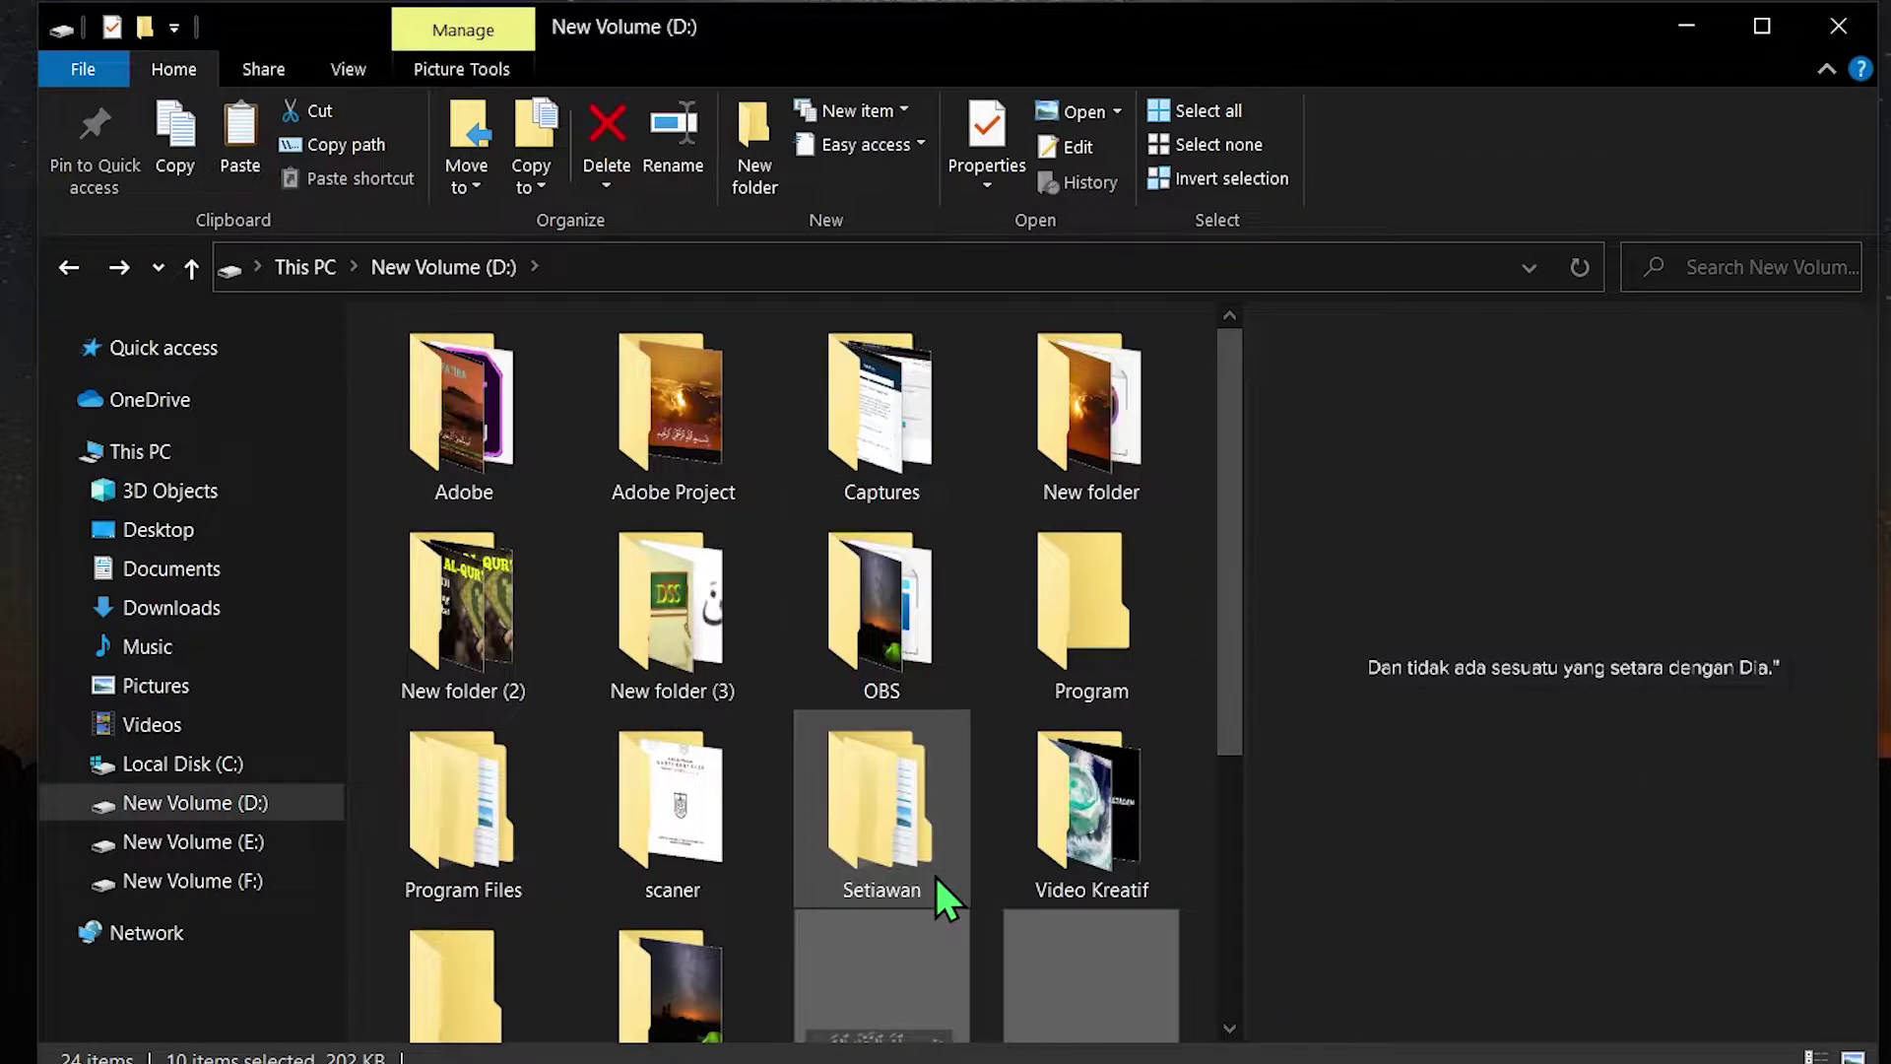
double_click(1133, 436)
right_click(658, 643)
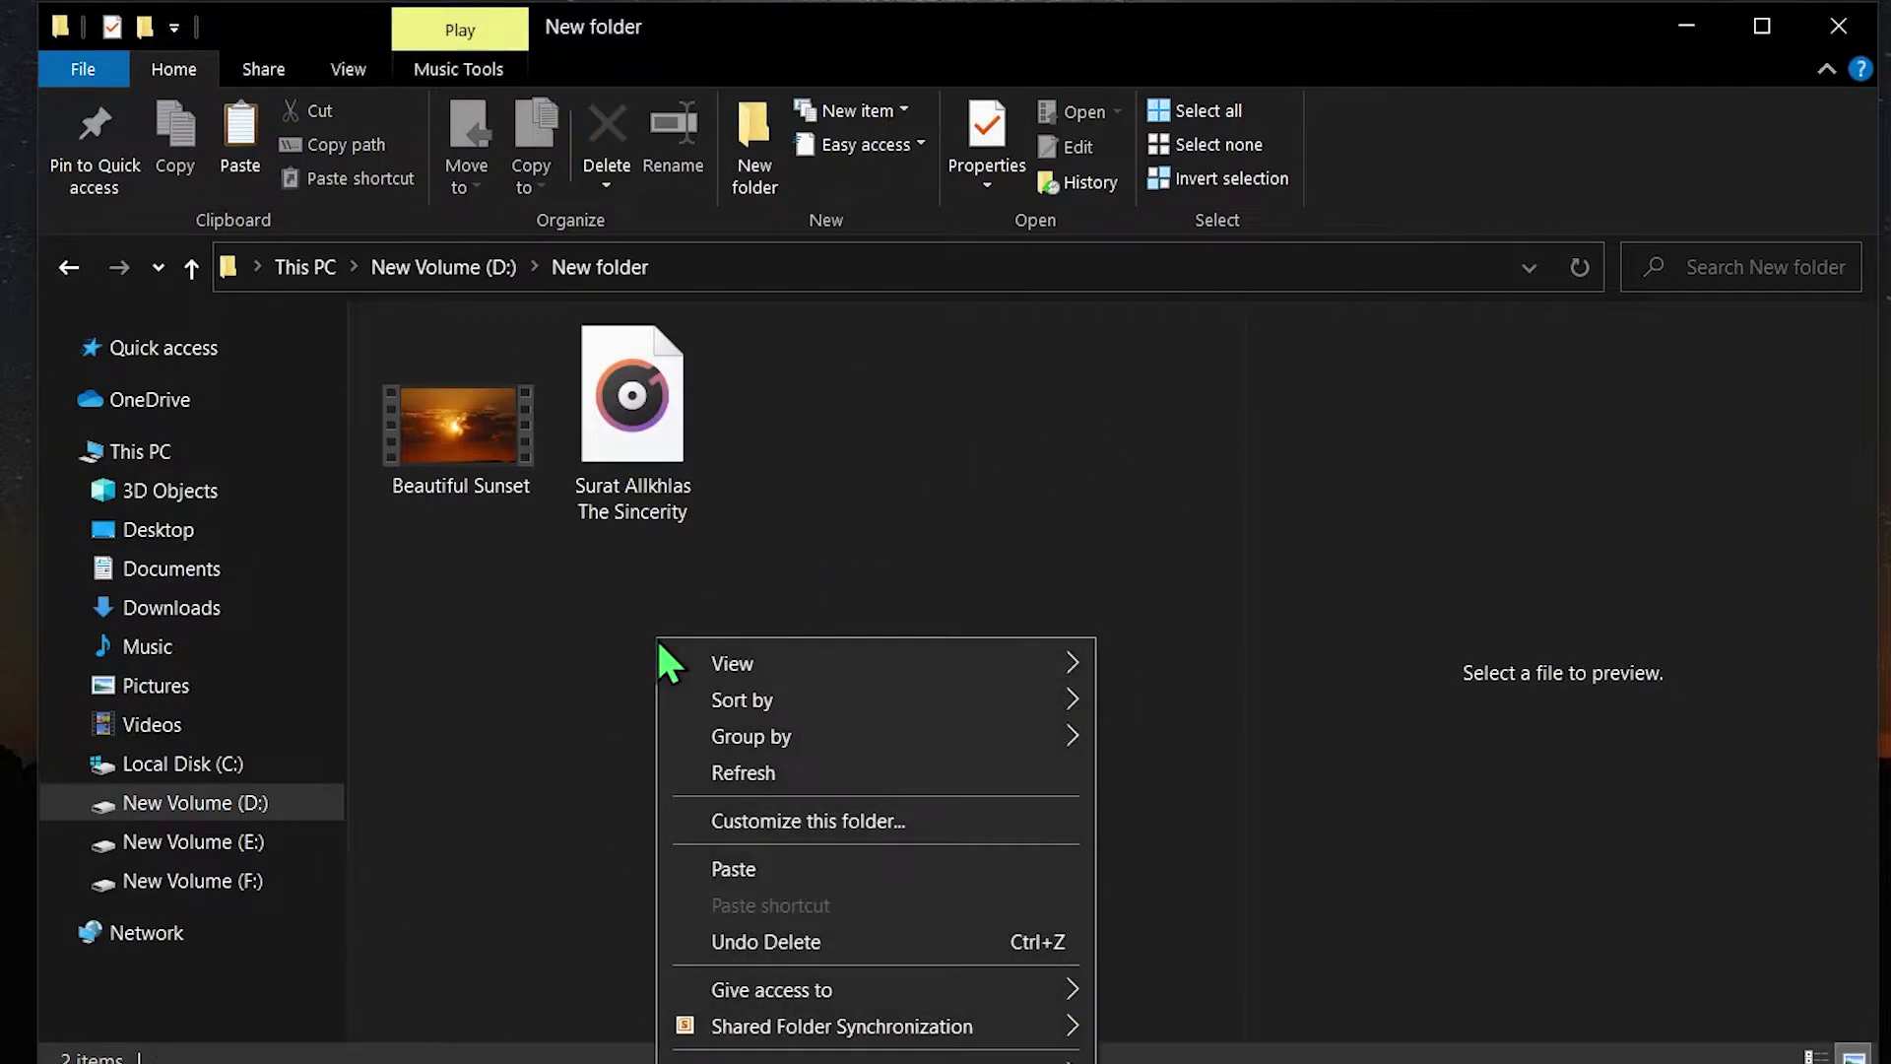
click(756, 870)
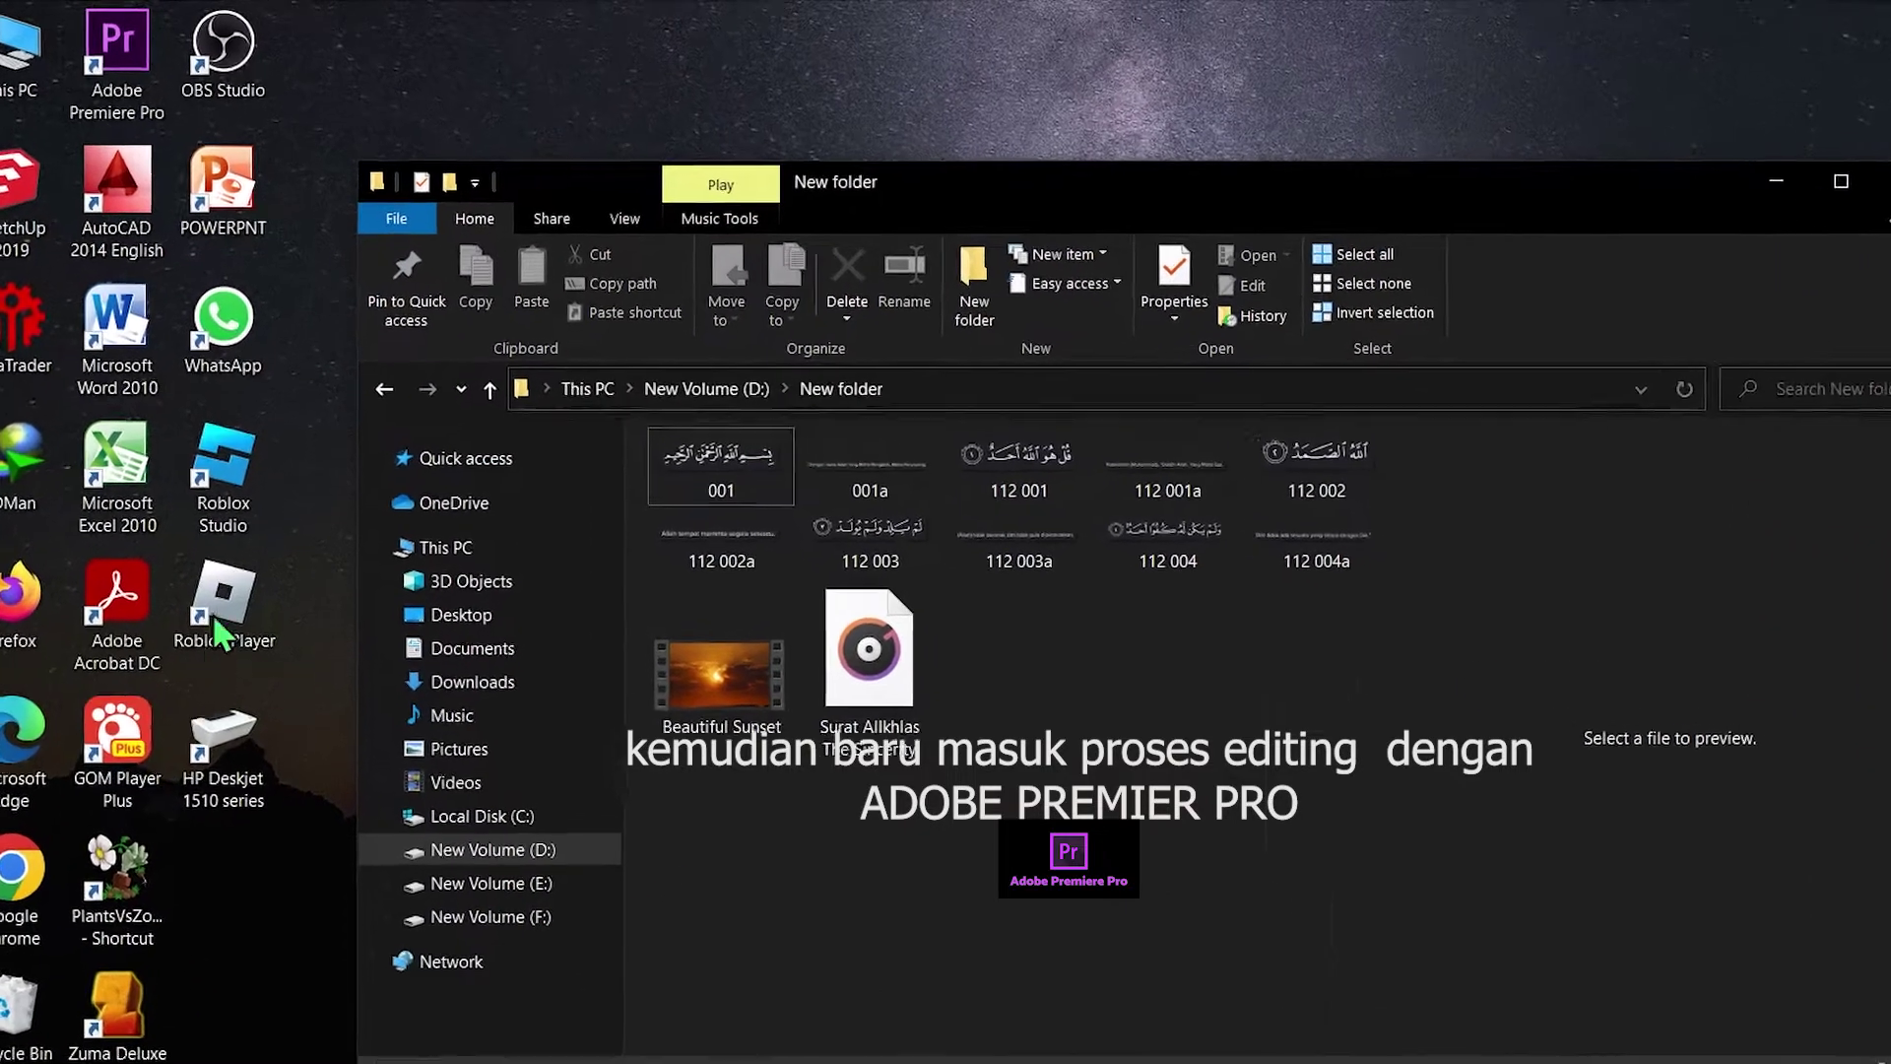
Launch Premiere Pro and create a new project named Al-Ikhlas
click(160, 74)
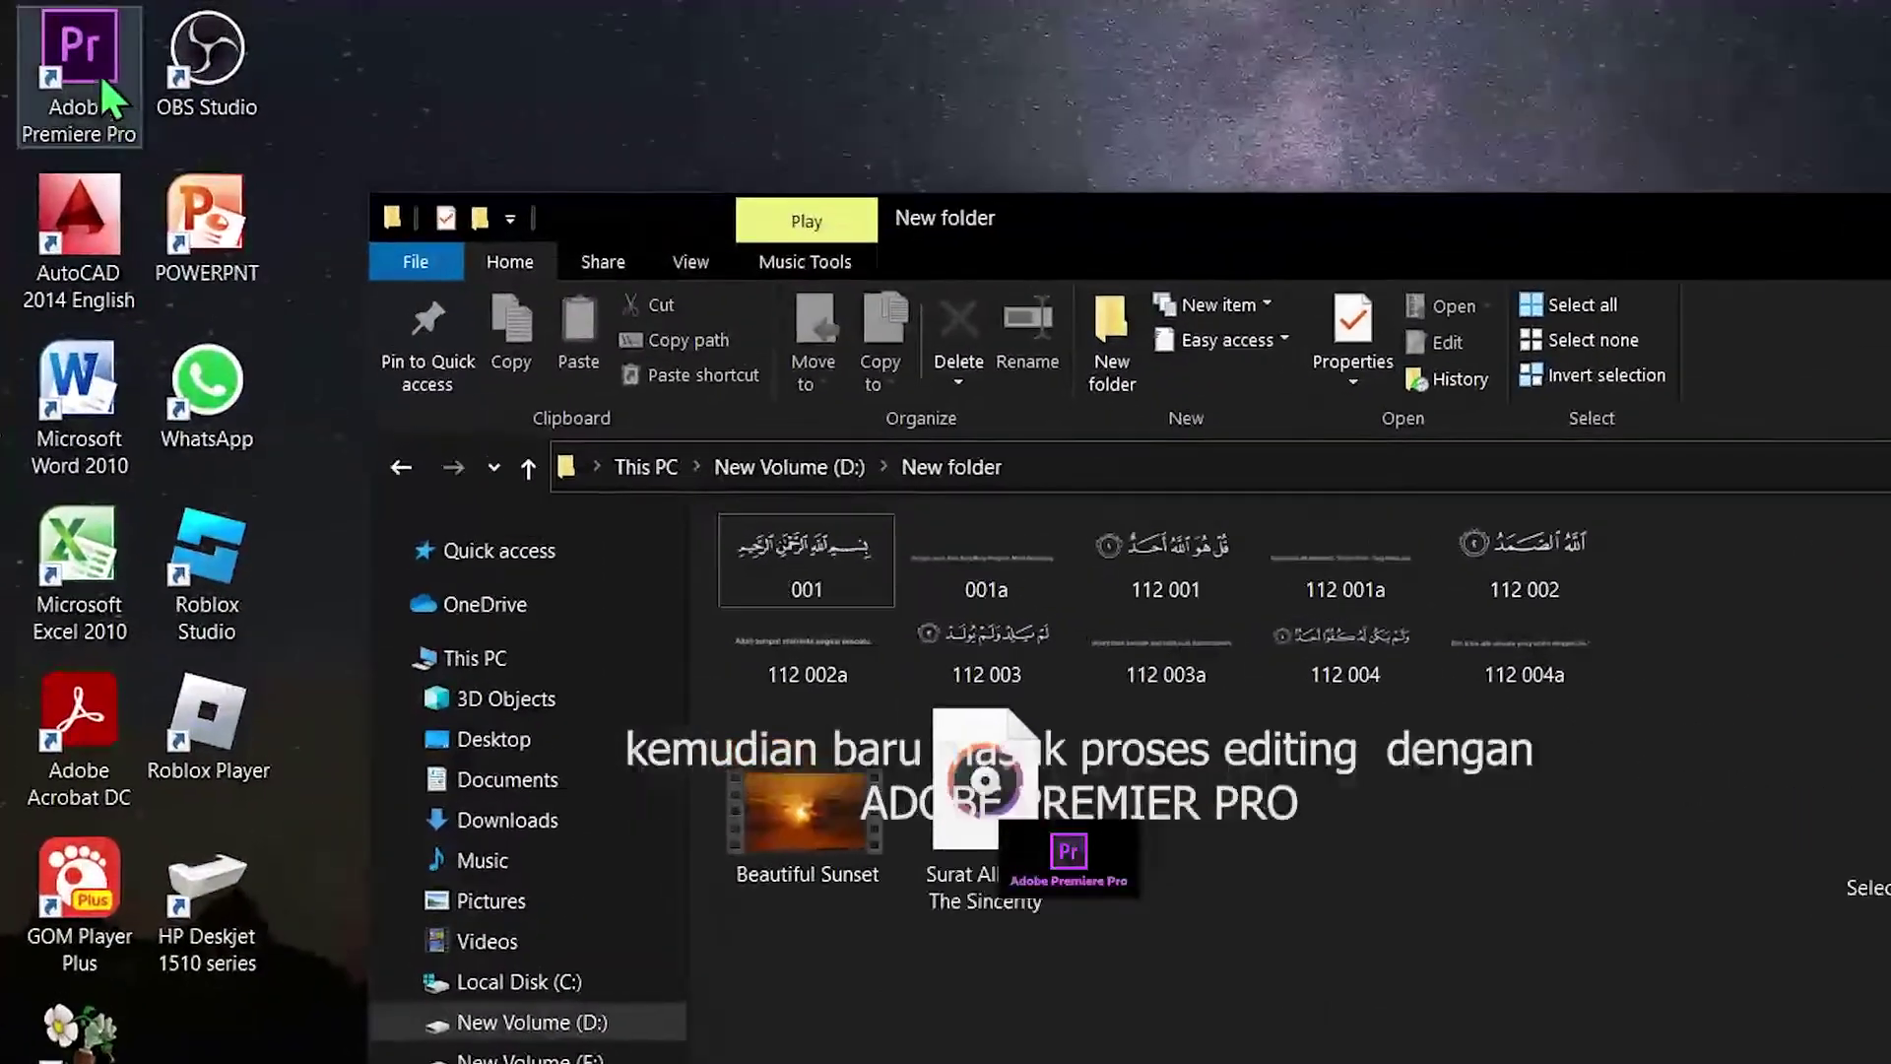
double_click(94, 72)
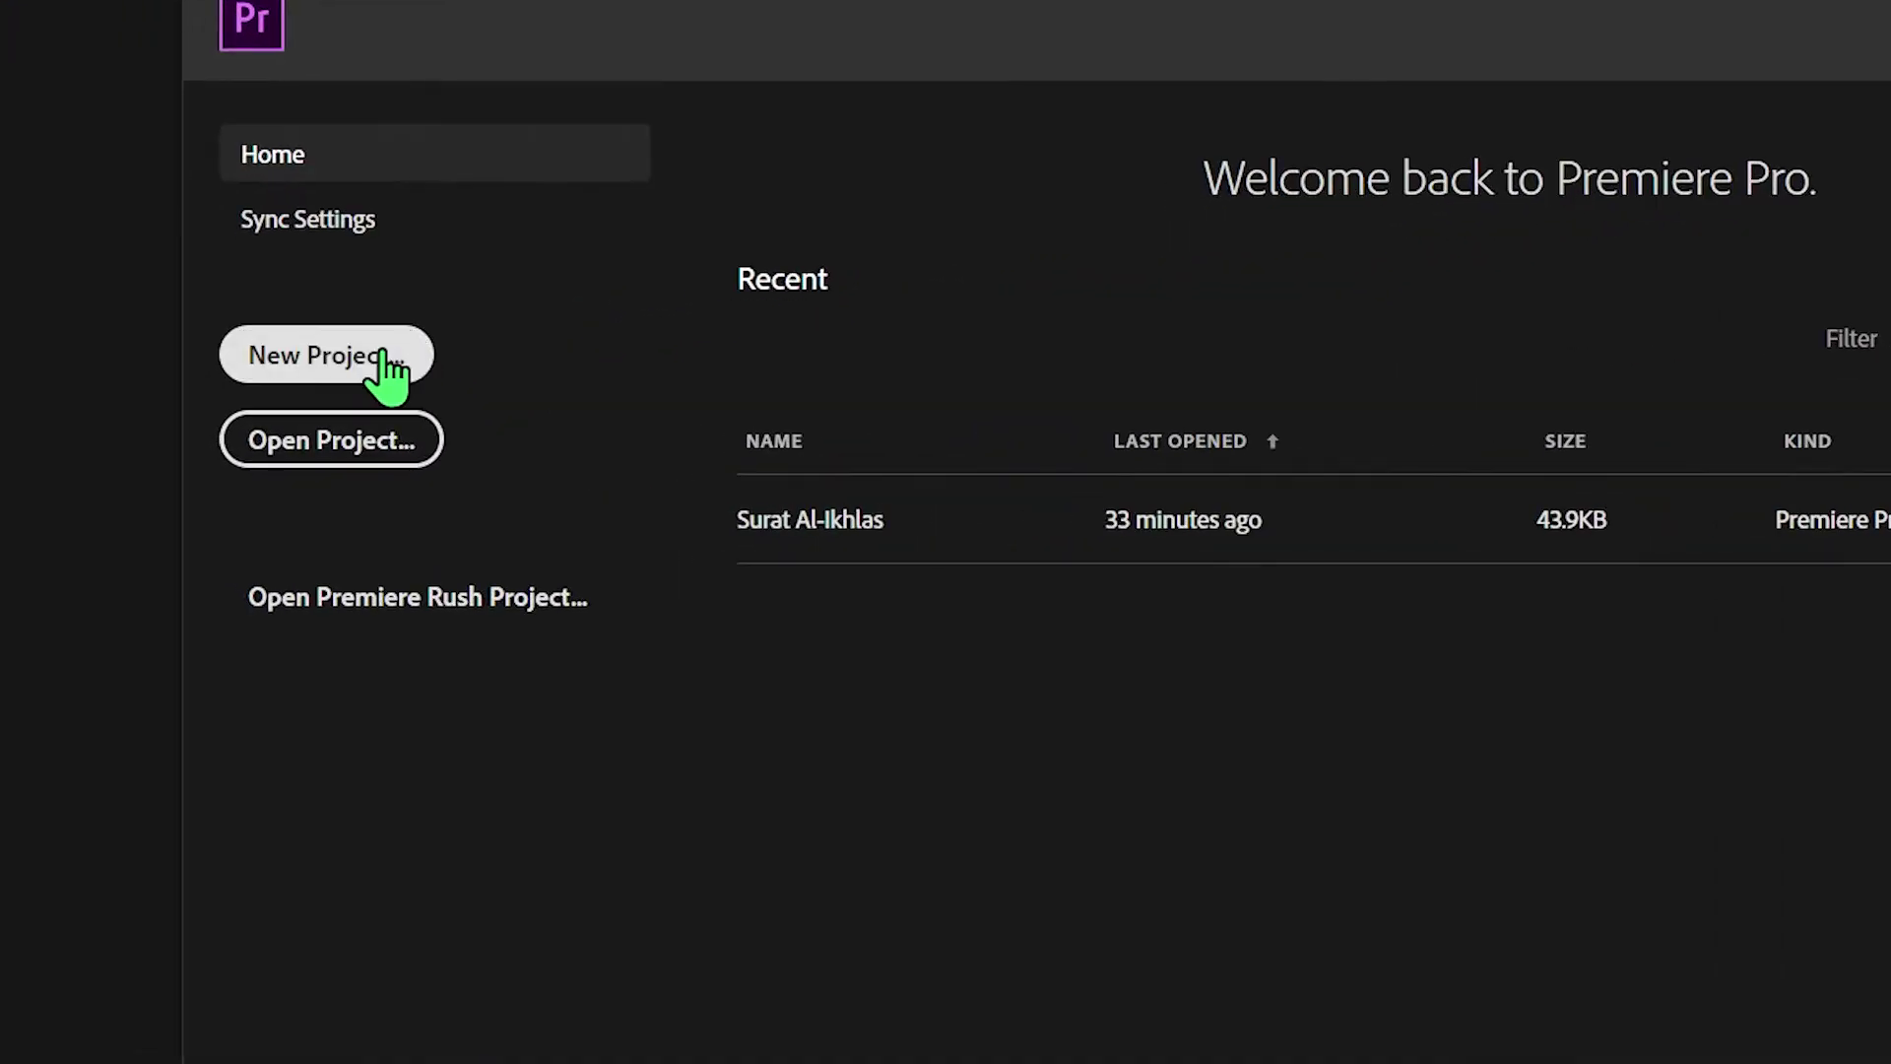
click(380, 361)
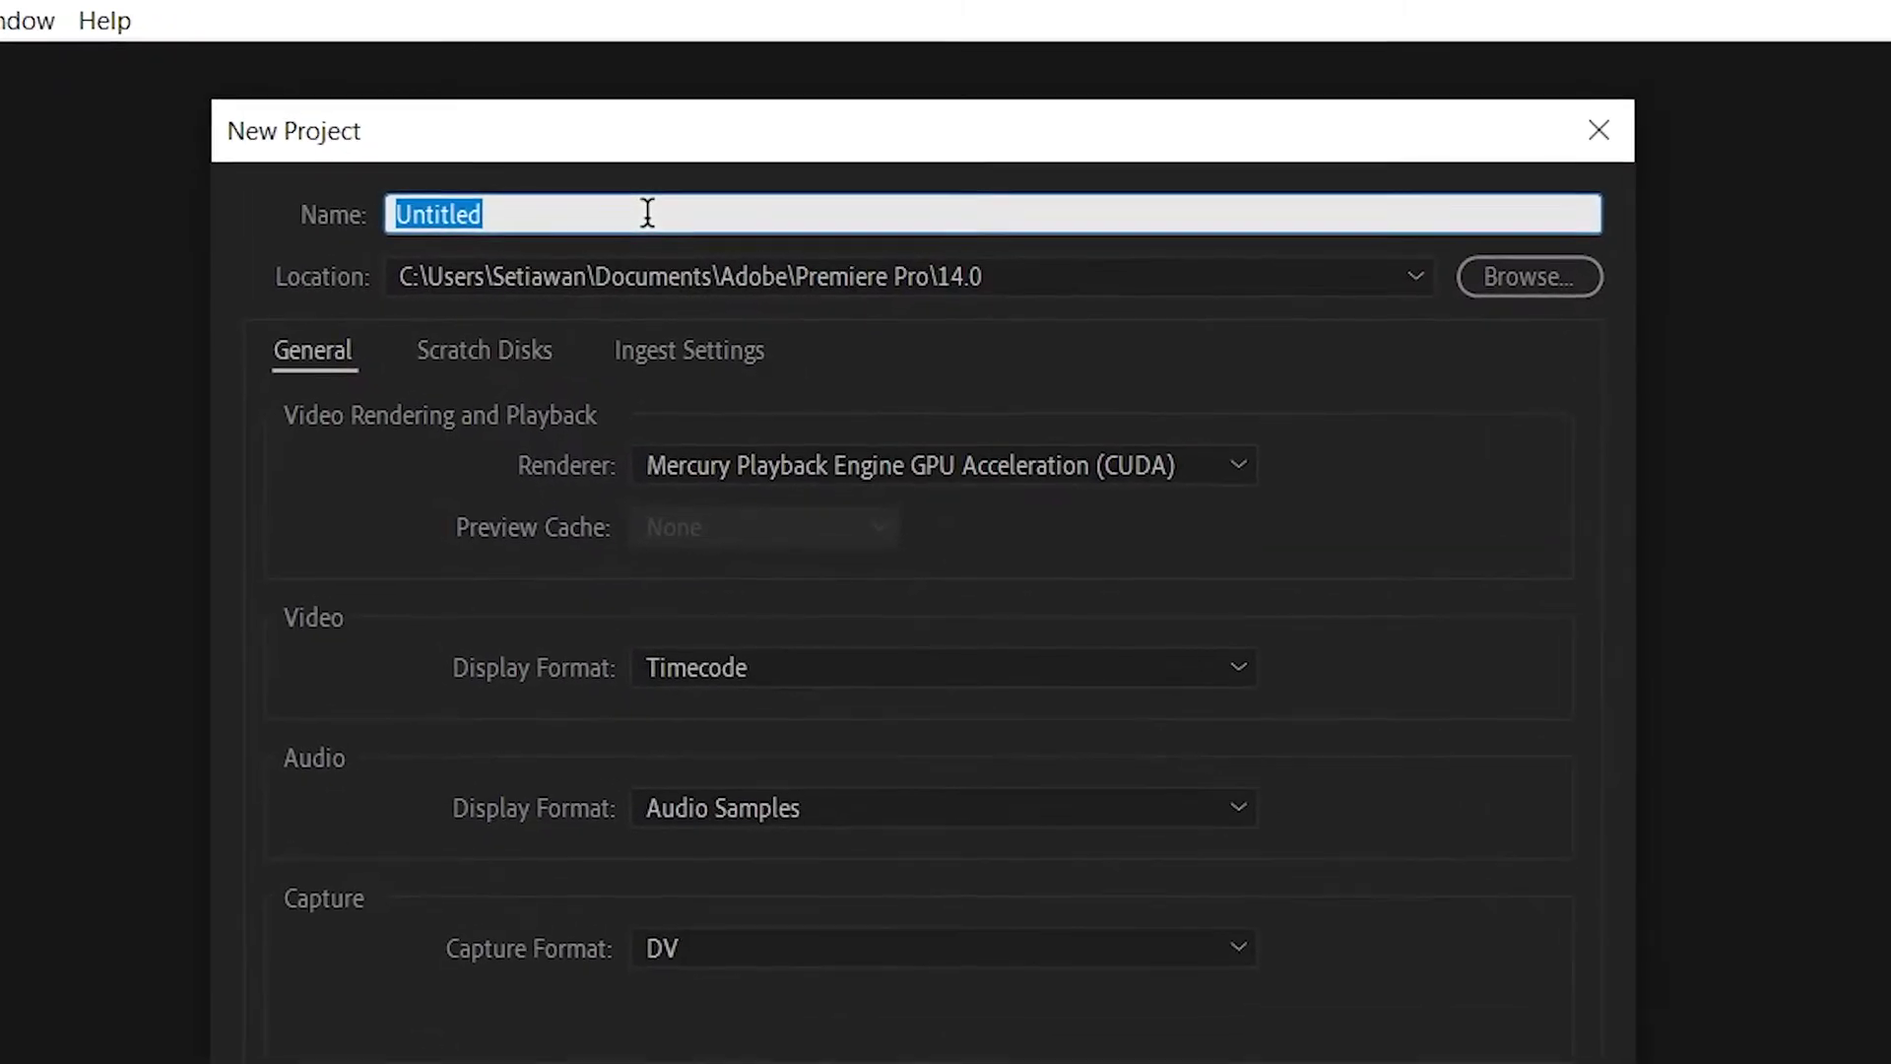
text(A)
text(l)
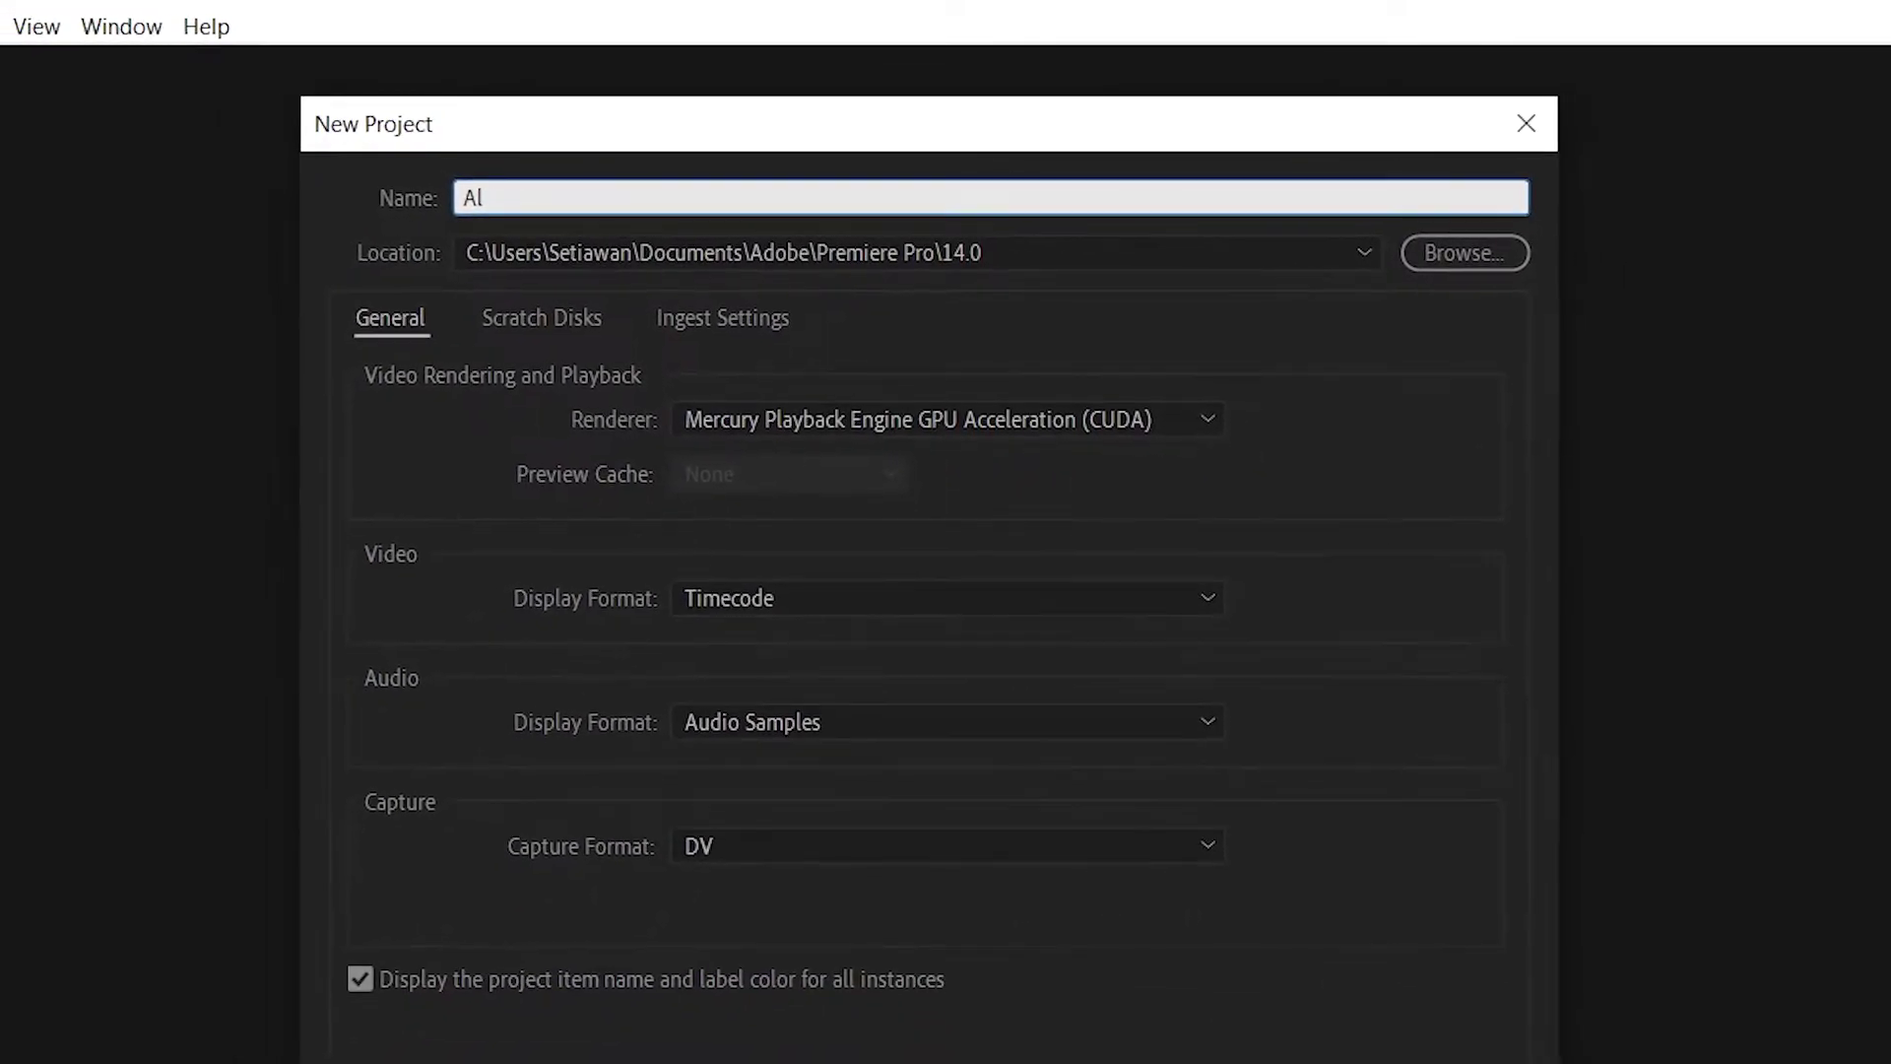
text(-)
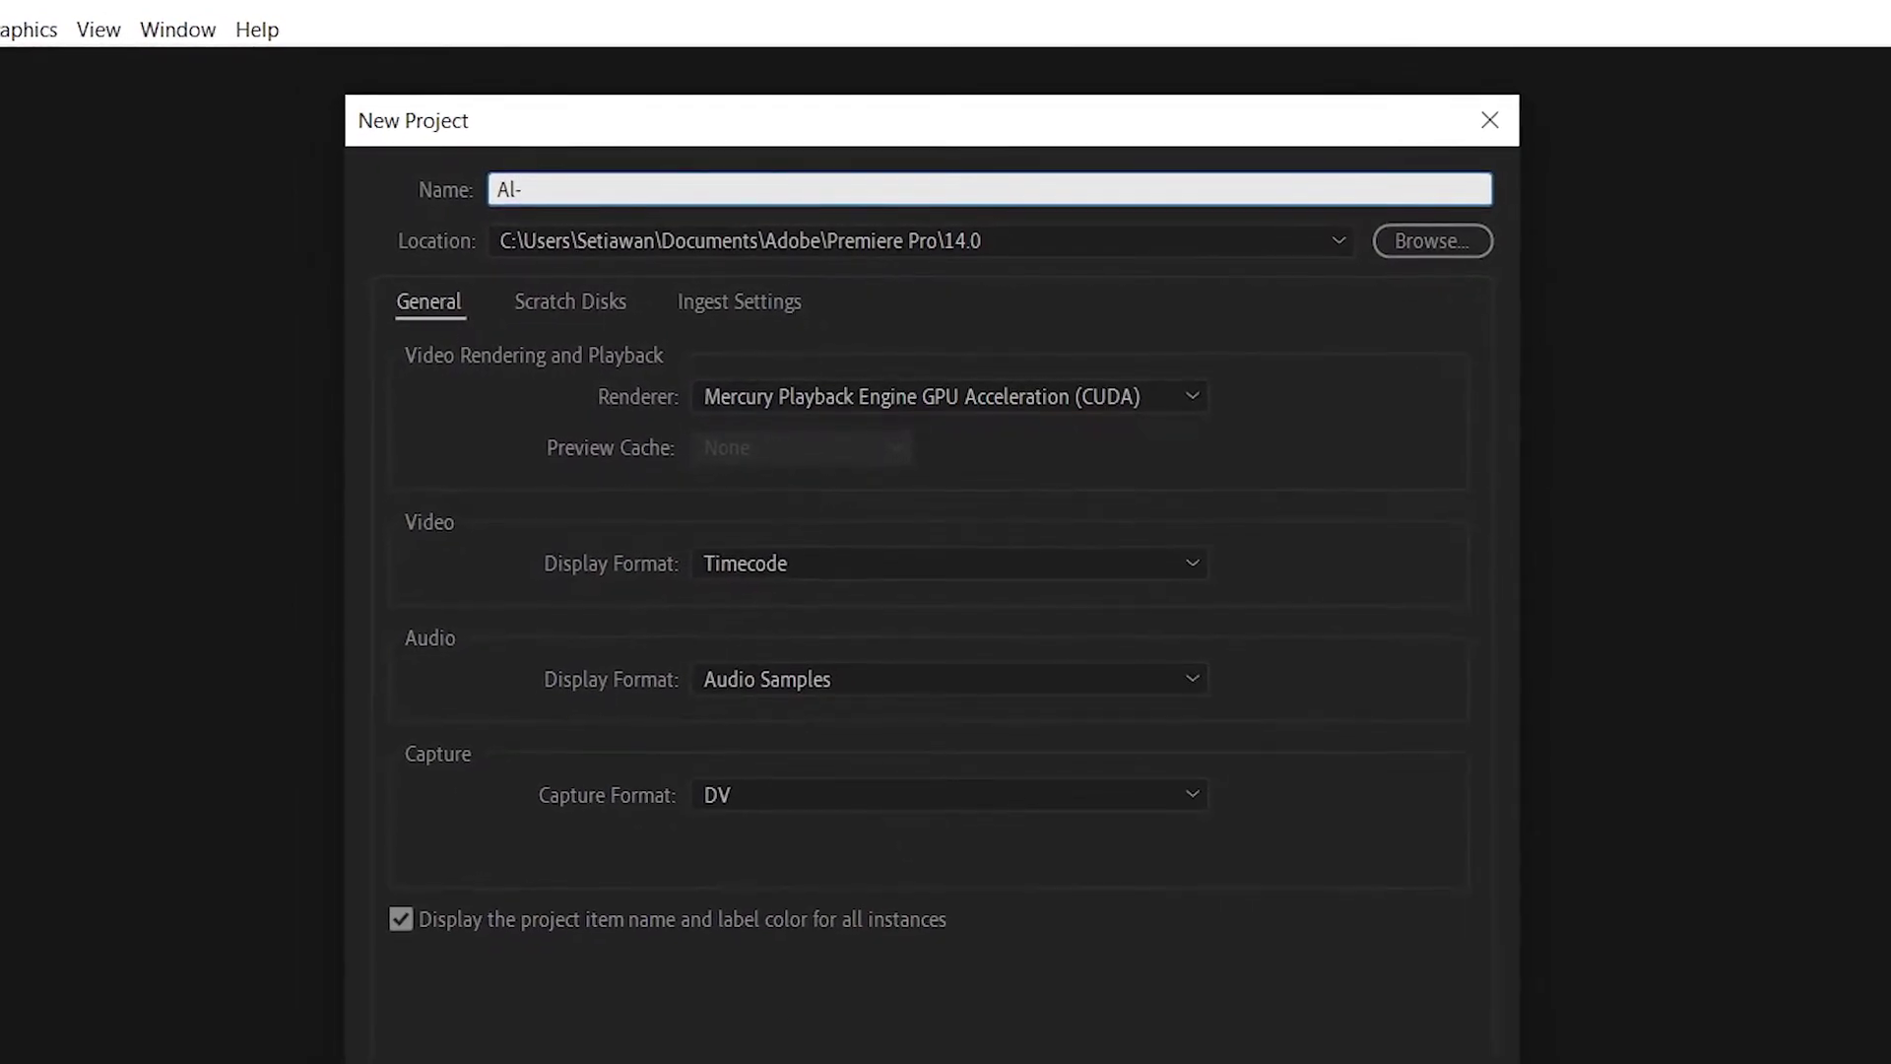
text(Ik)
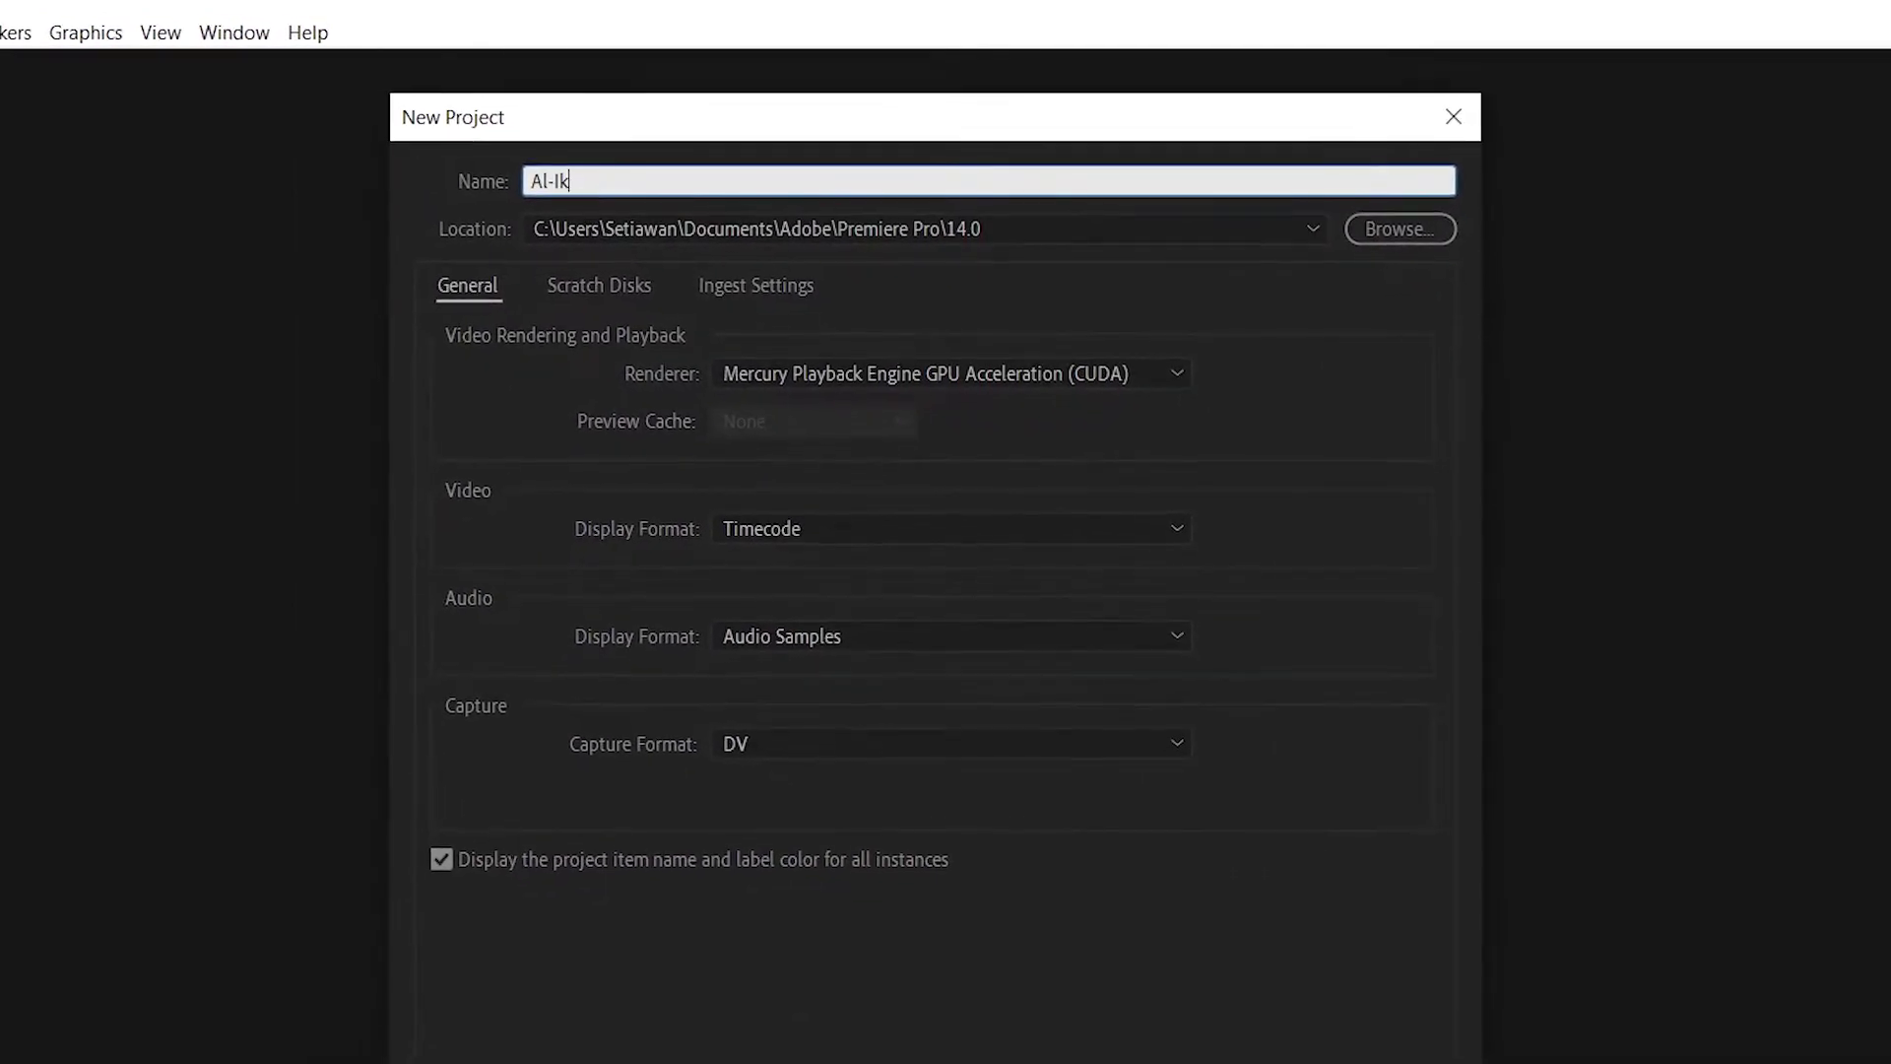
text(hl)
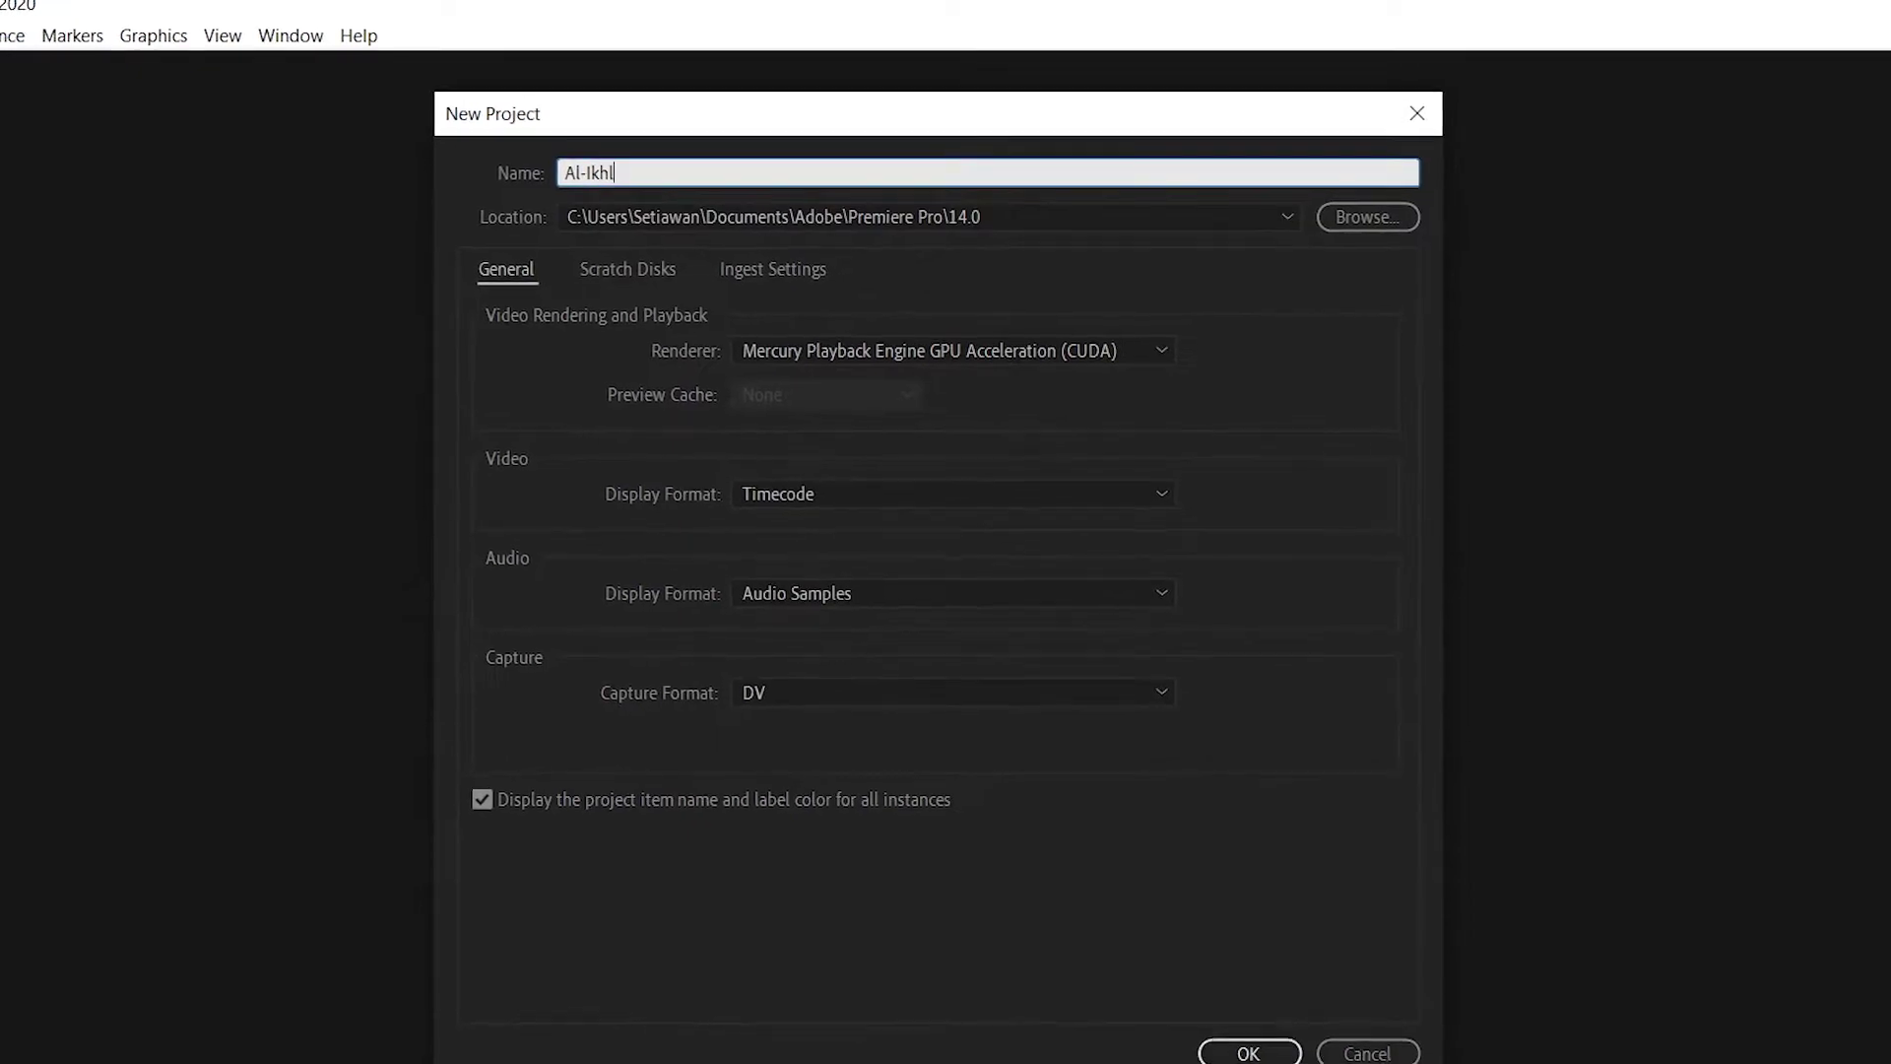
text(as)
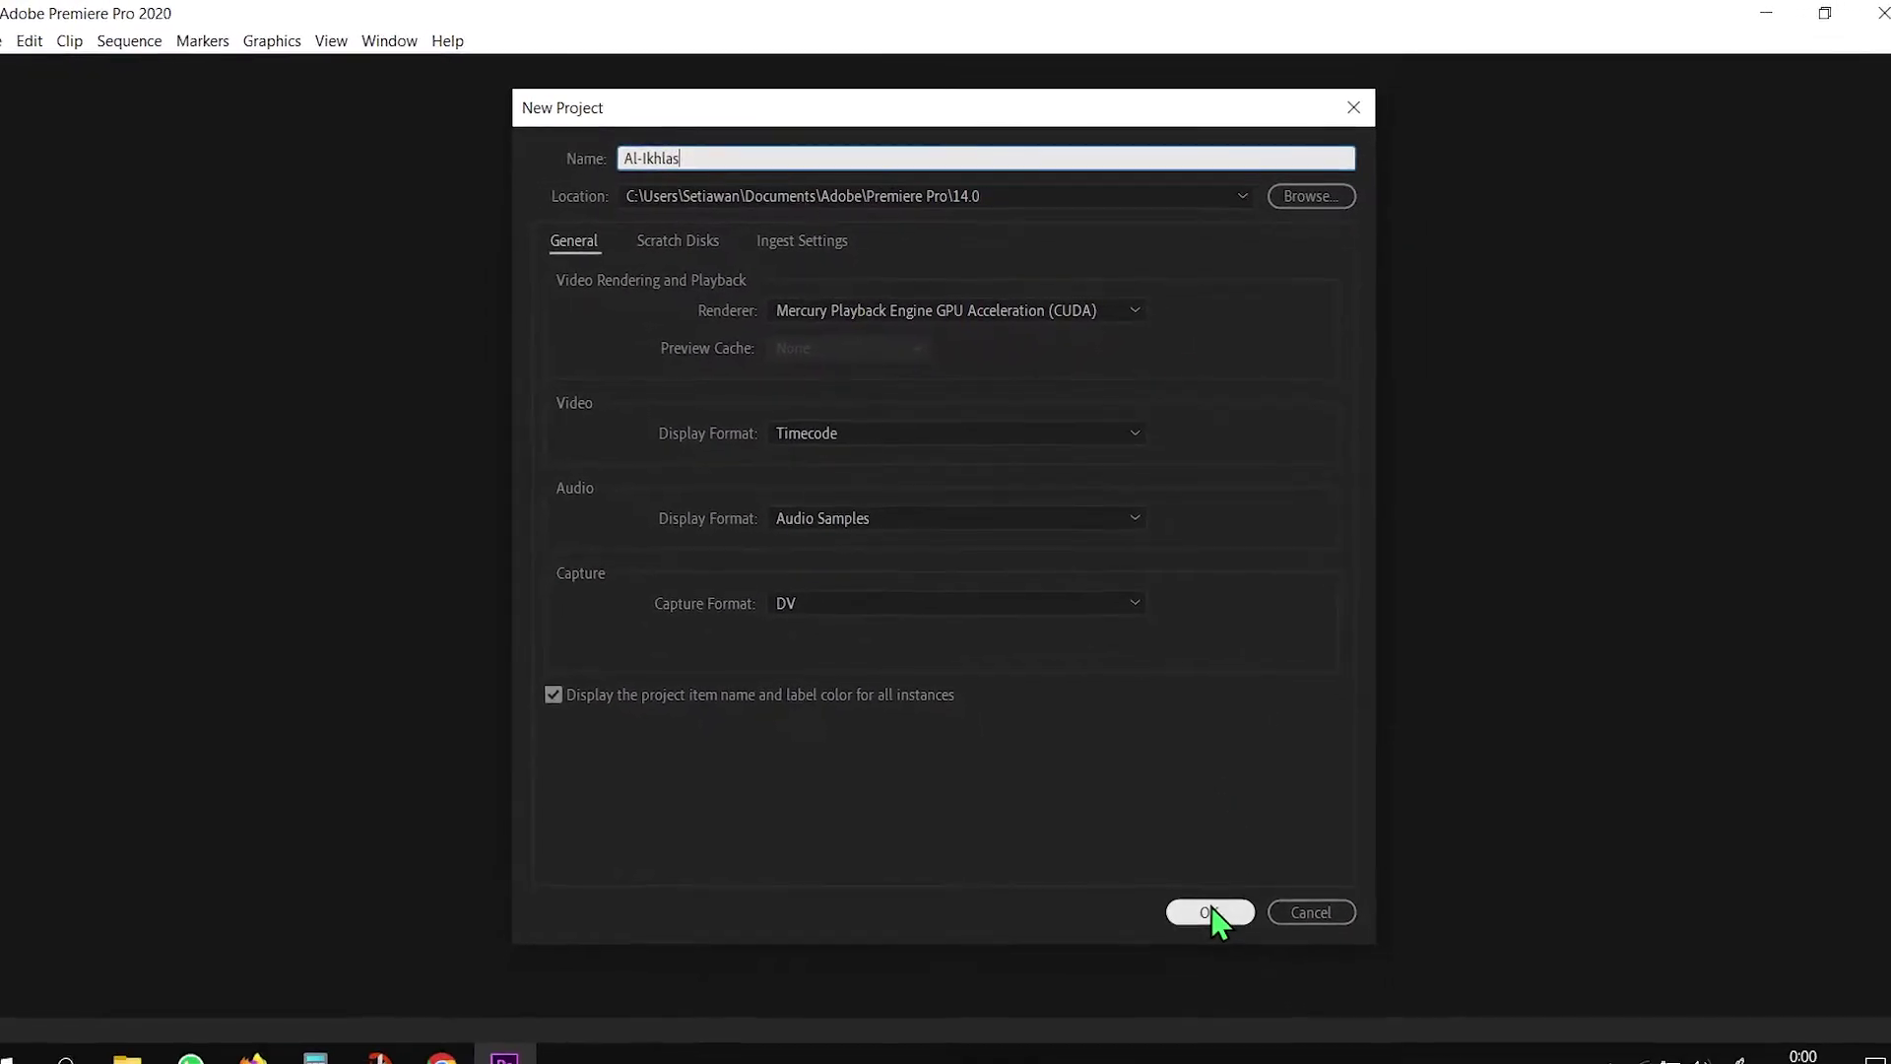
click(1210, 913)
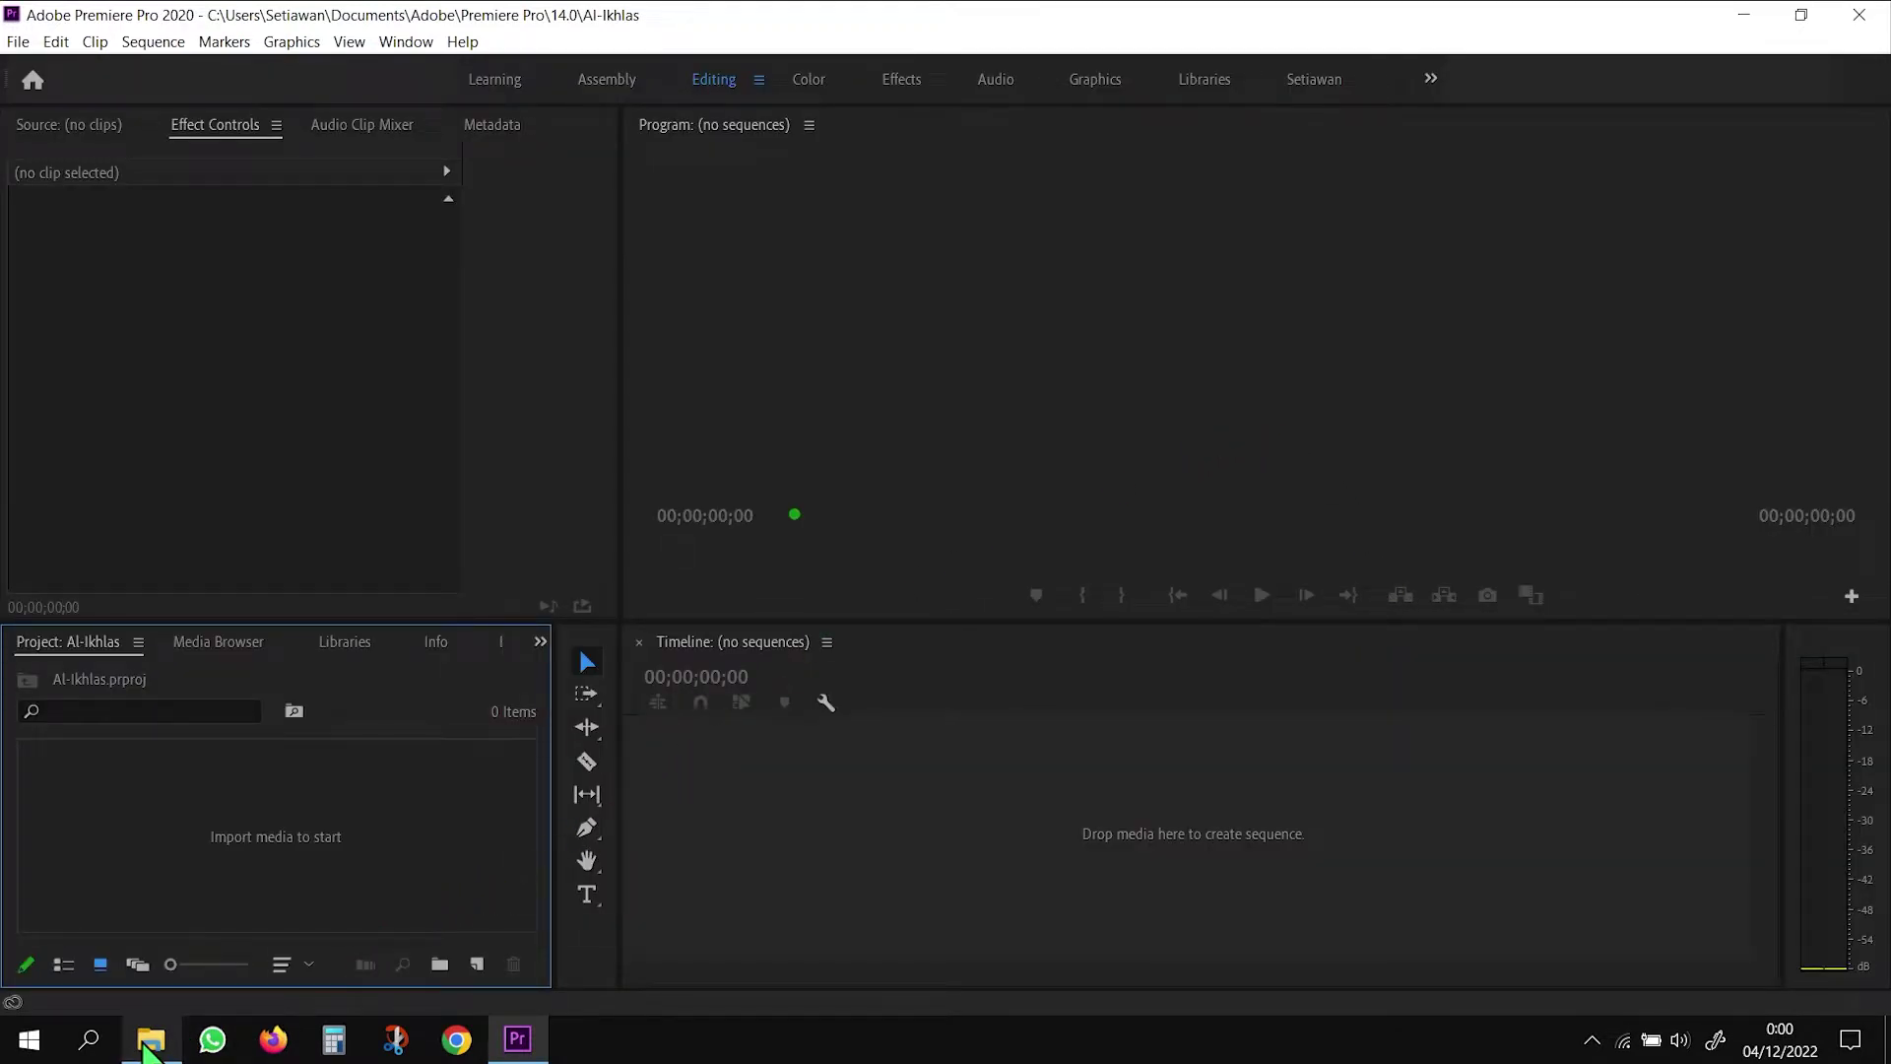
Select all 12 media files in the folder and drag them into Premiere's Project panel
click(150, 1046)
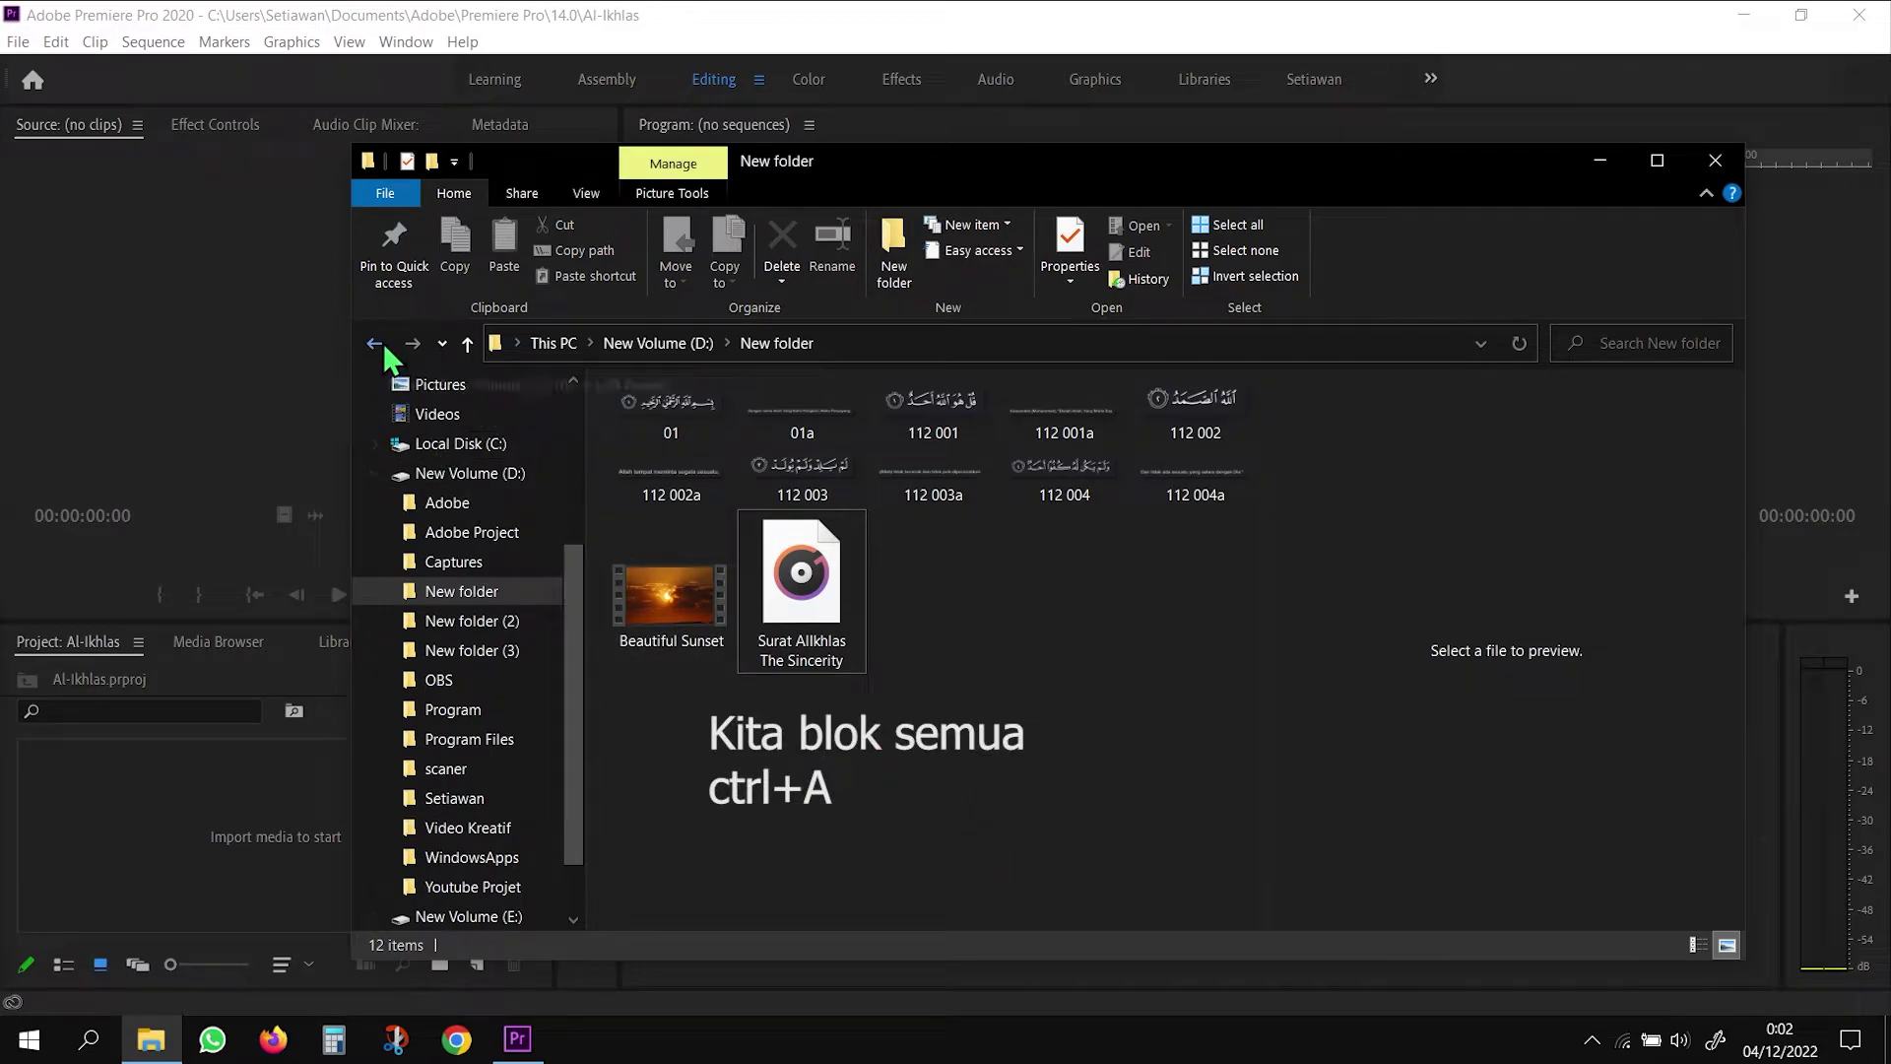
click(687, 414)
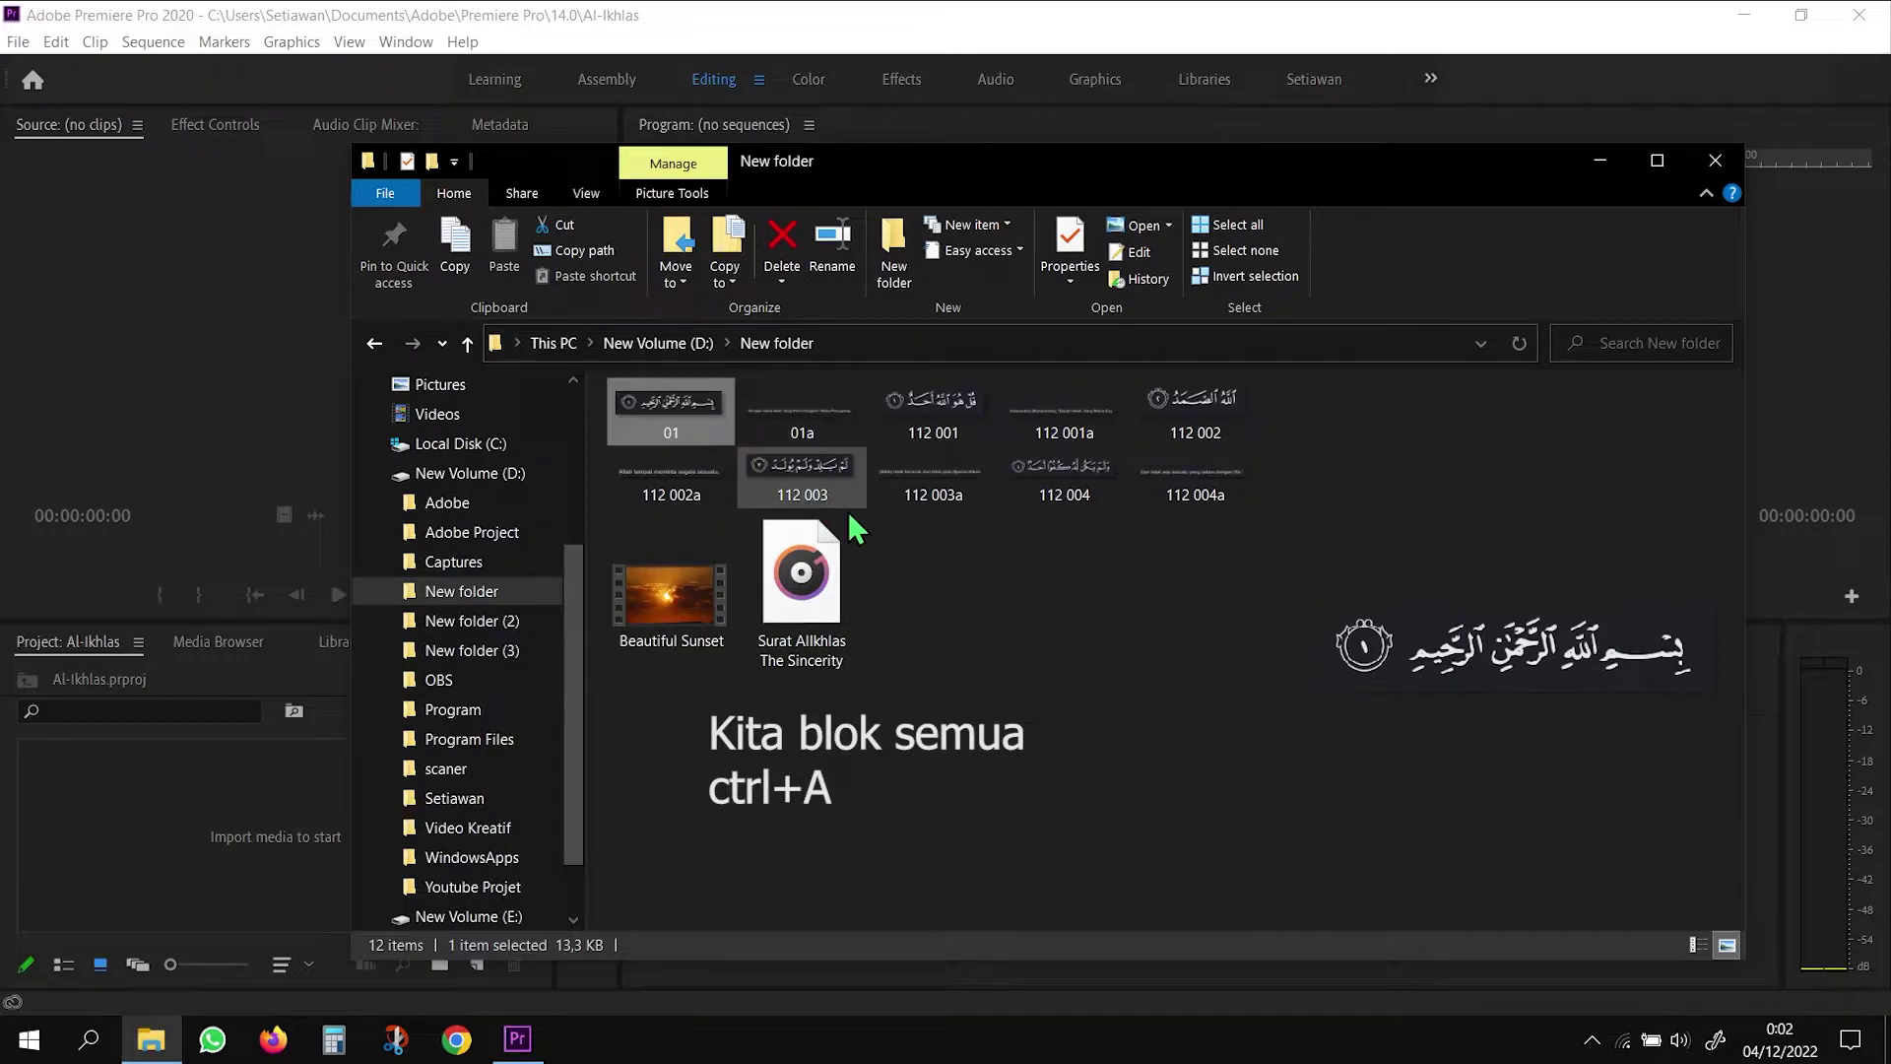
key(ctrl+a)
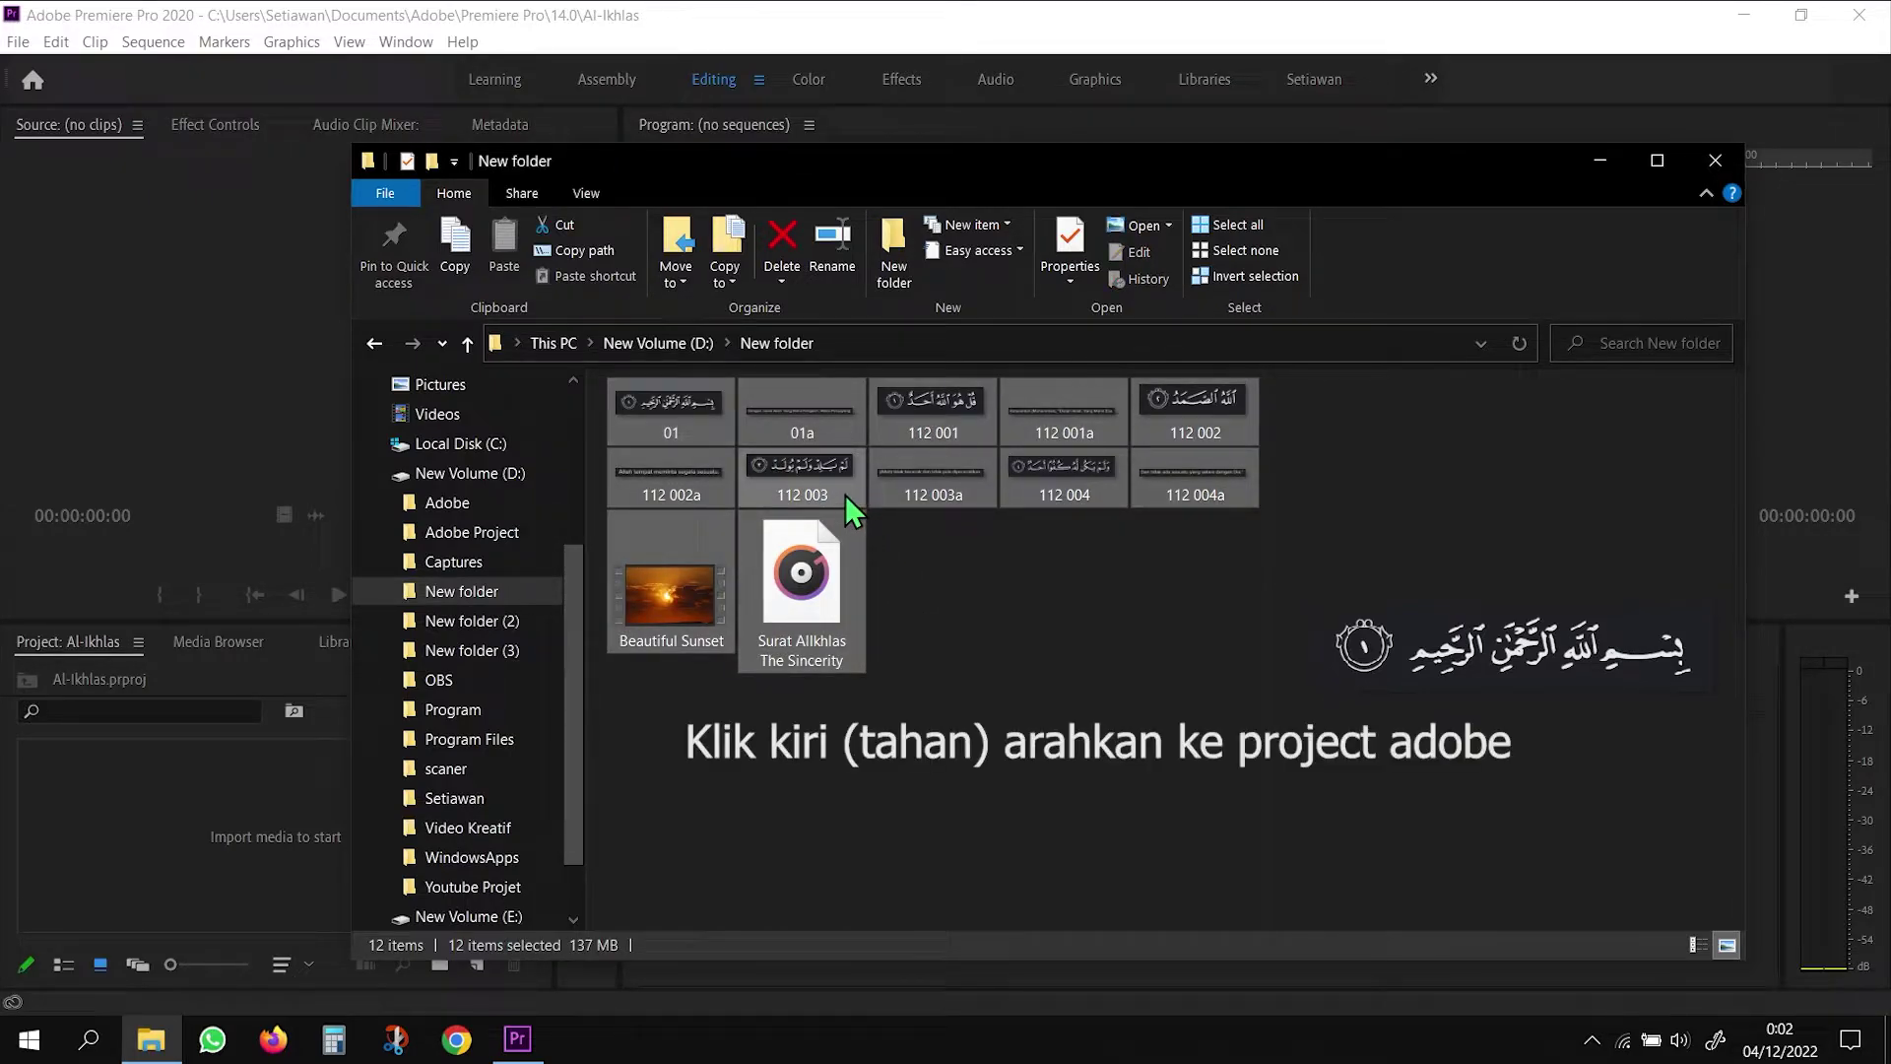
mouse_move(845, 494)
mouse_down()
mouse_move(323, 775)
mouse_move(217, 860)
mouse_up()
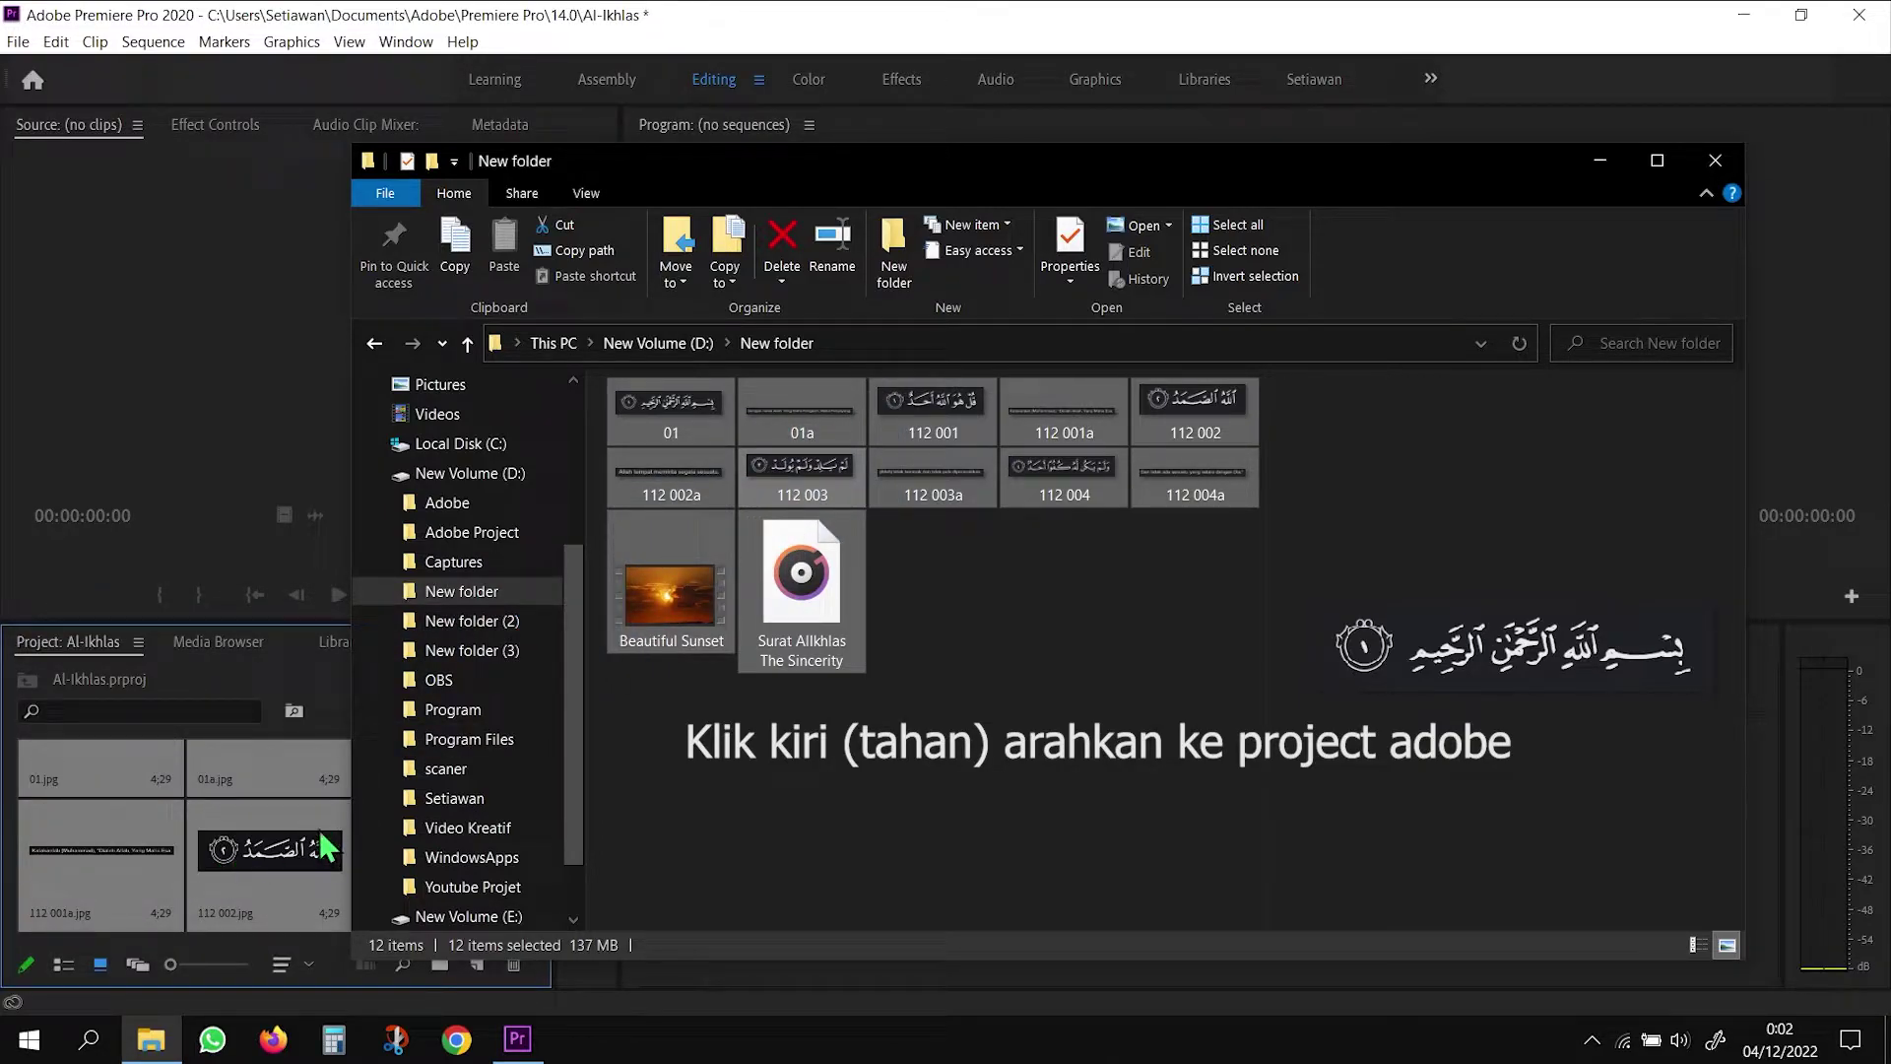
click(236, 339)
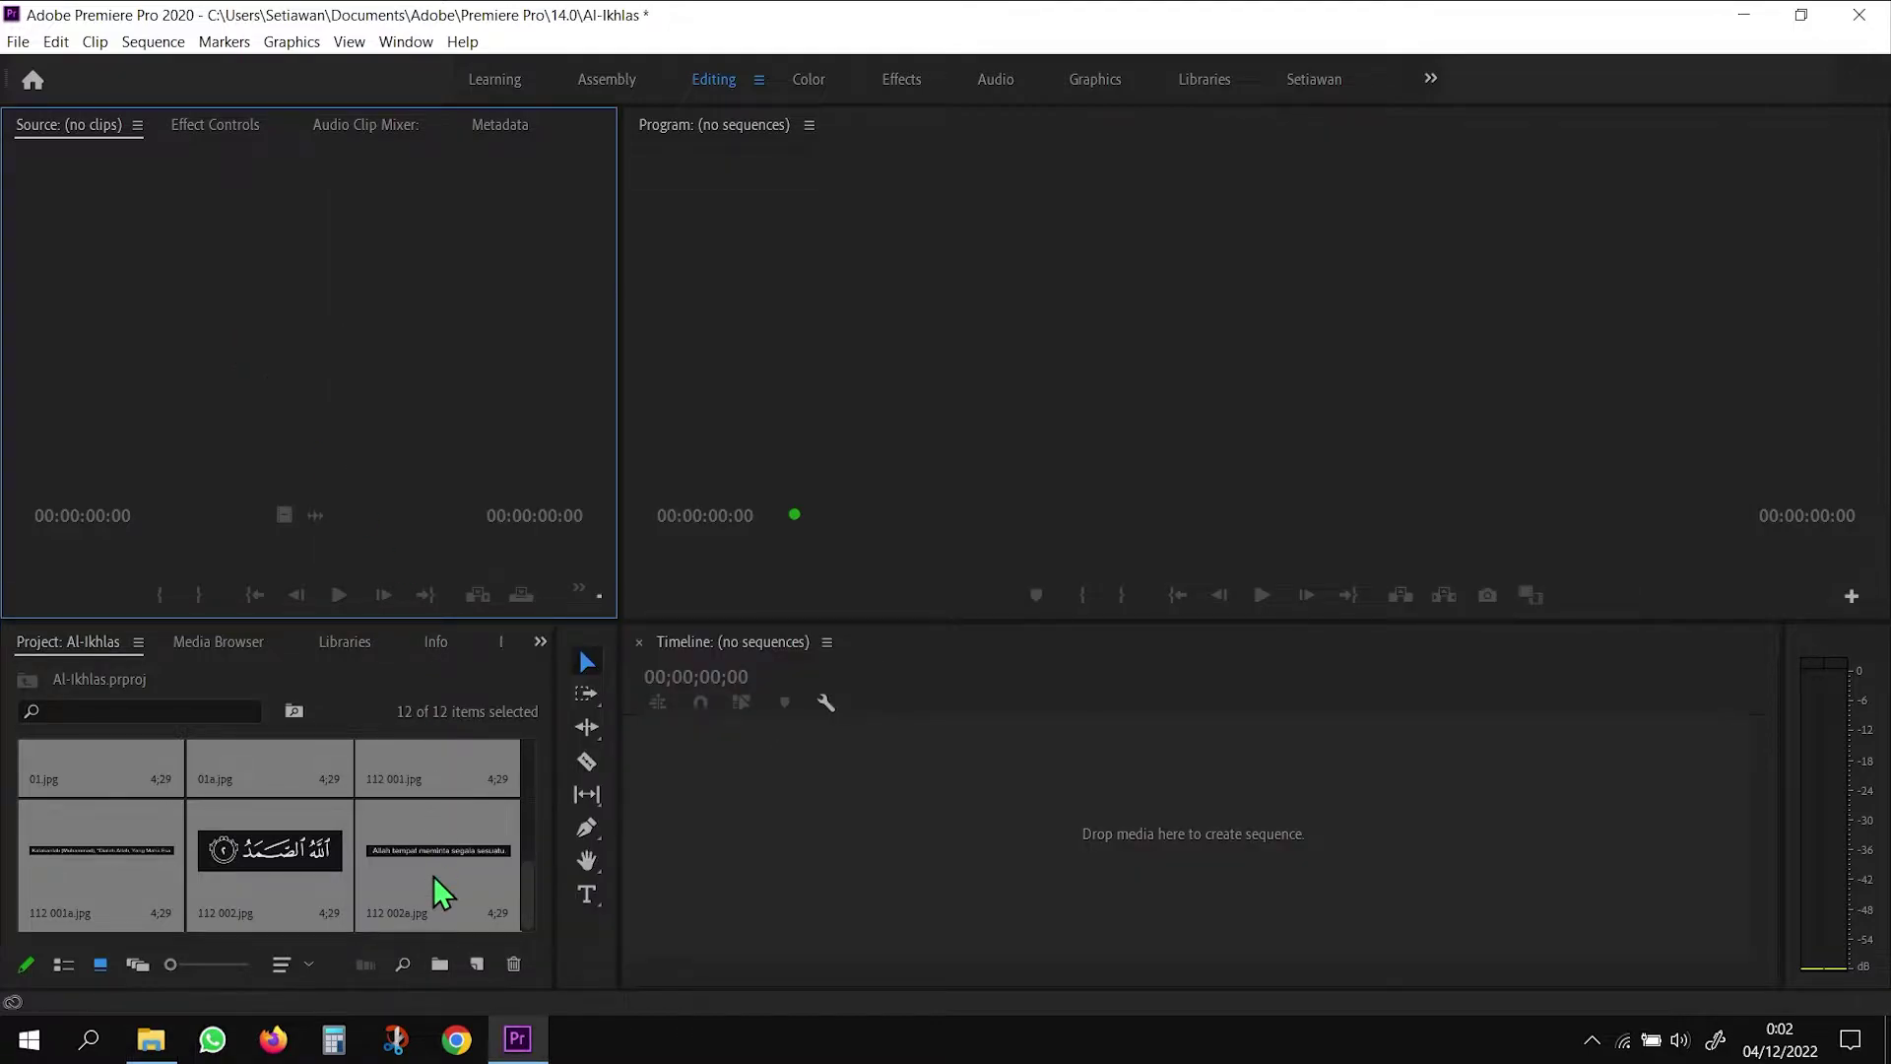
Create a Beautiful Sunset sequence from the sunset video on the Timeline
scroll(441, 855, down, 2)
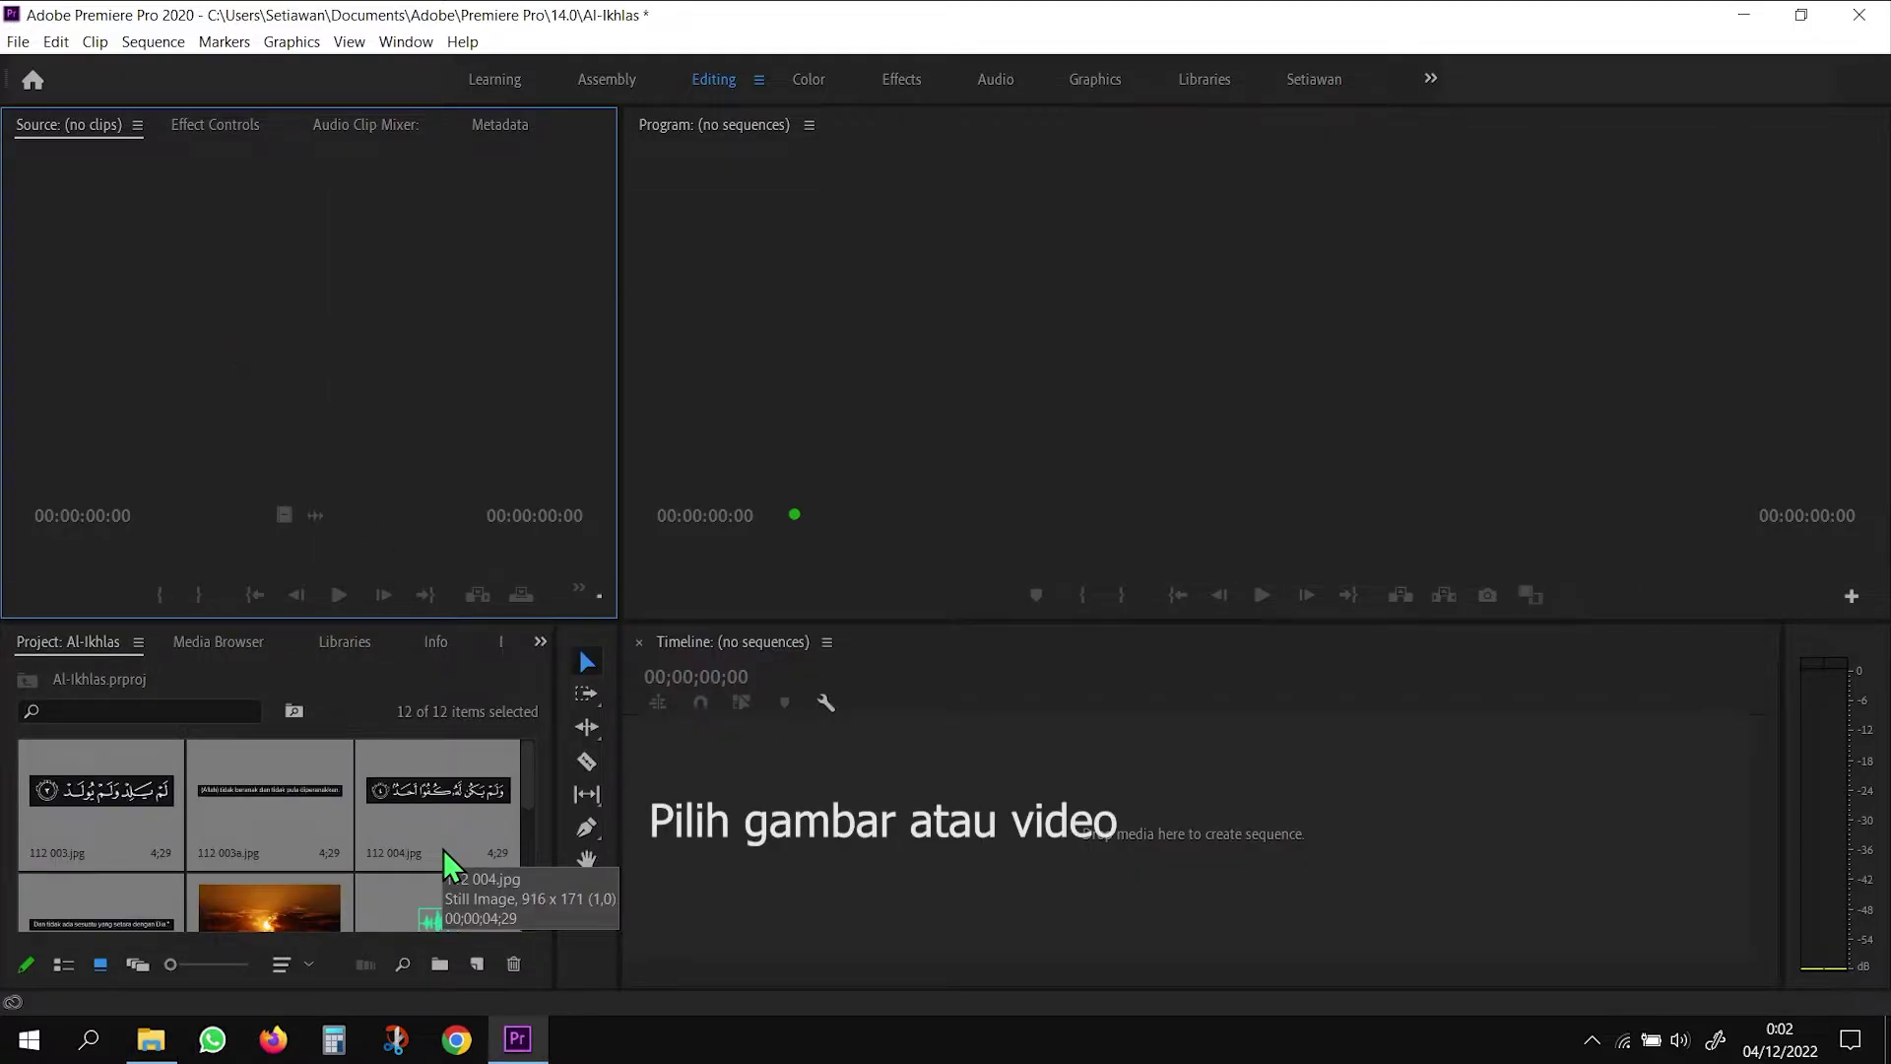
scroll(443, 849, down, 2)
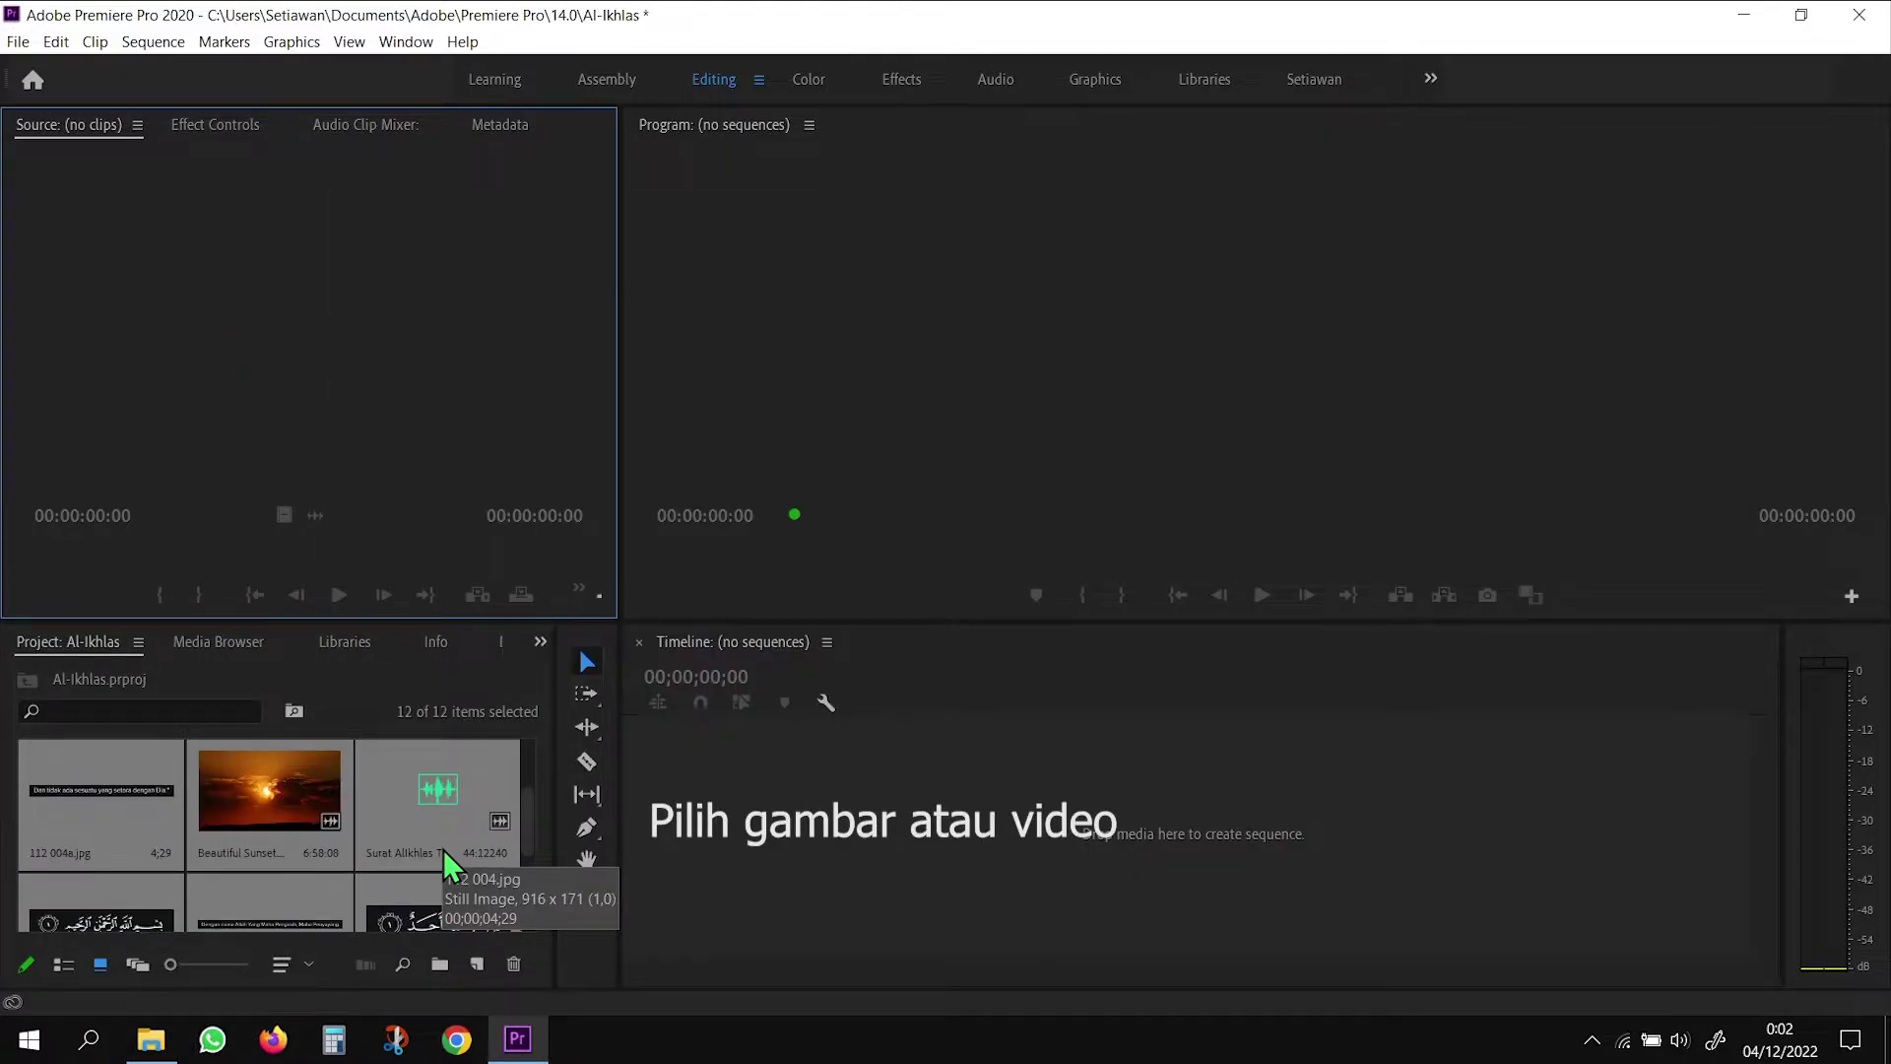
double_click(250, 789)
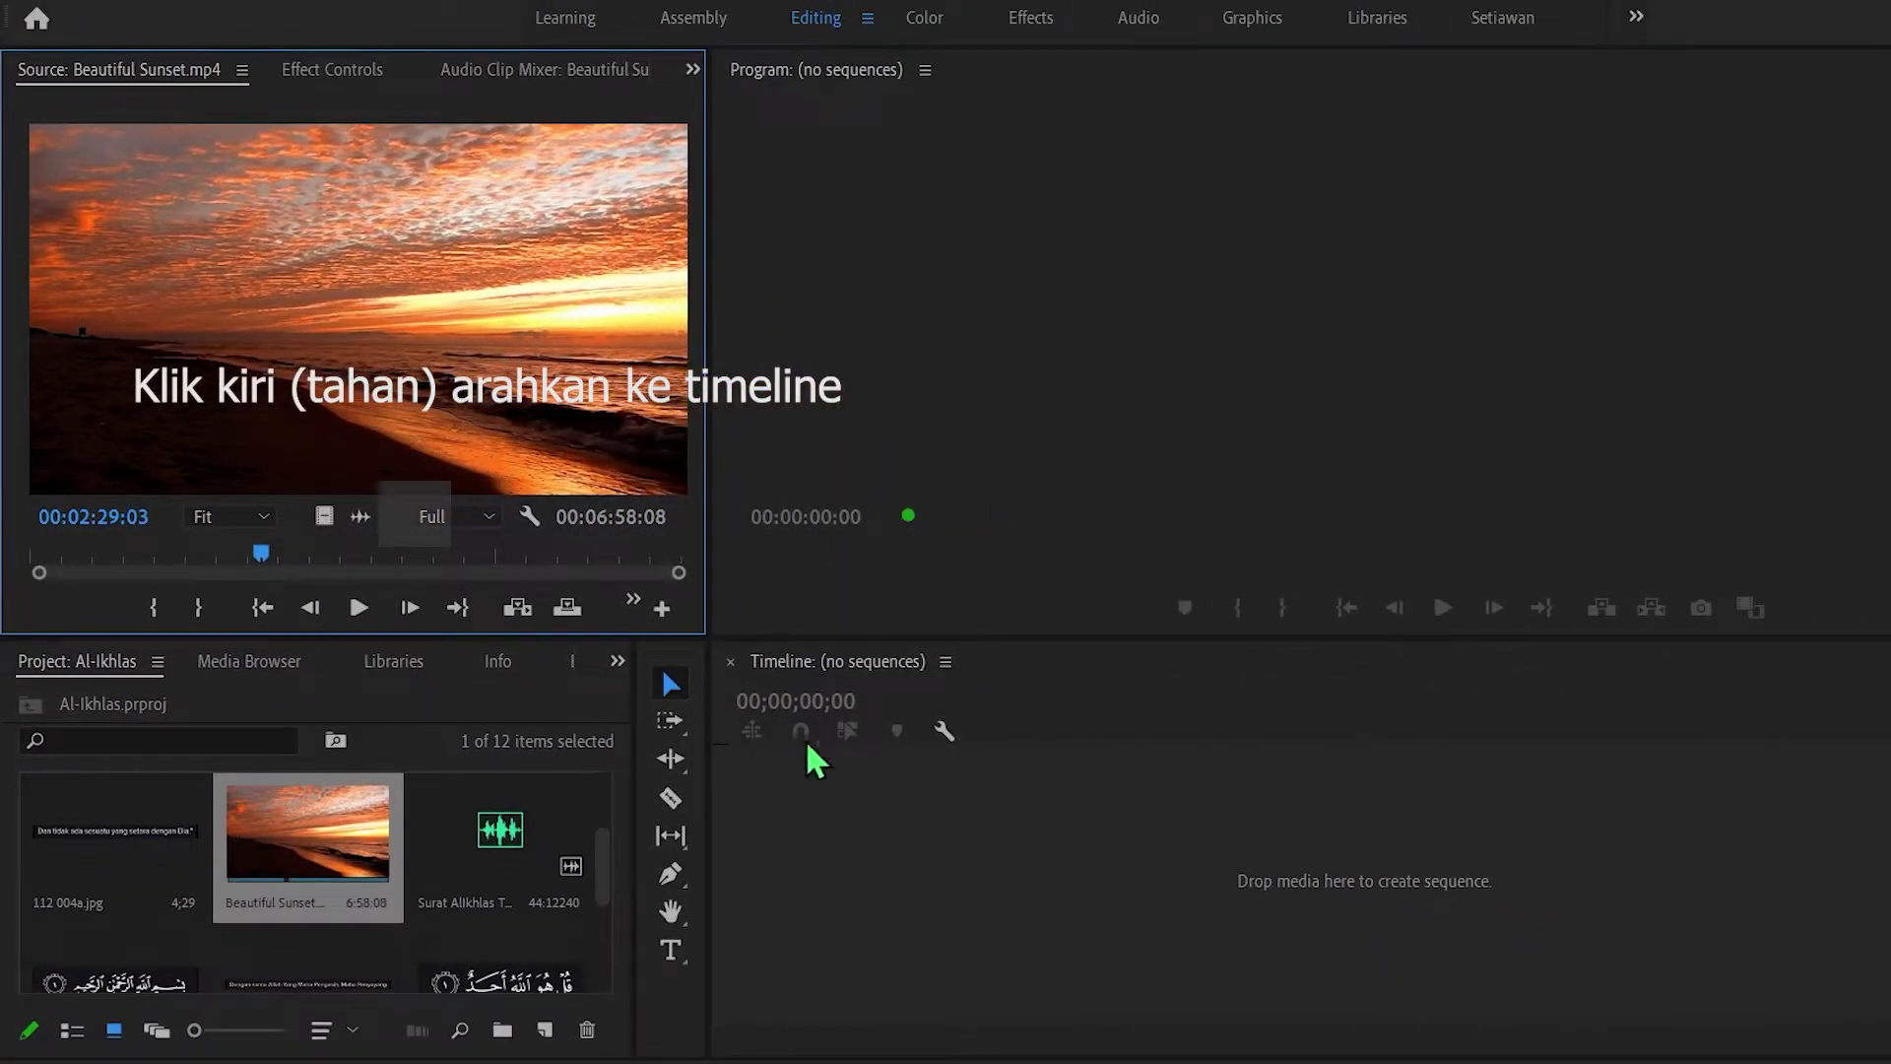
drag(814, 759, 1008, 822)
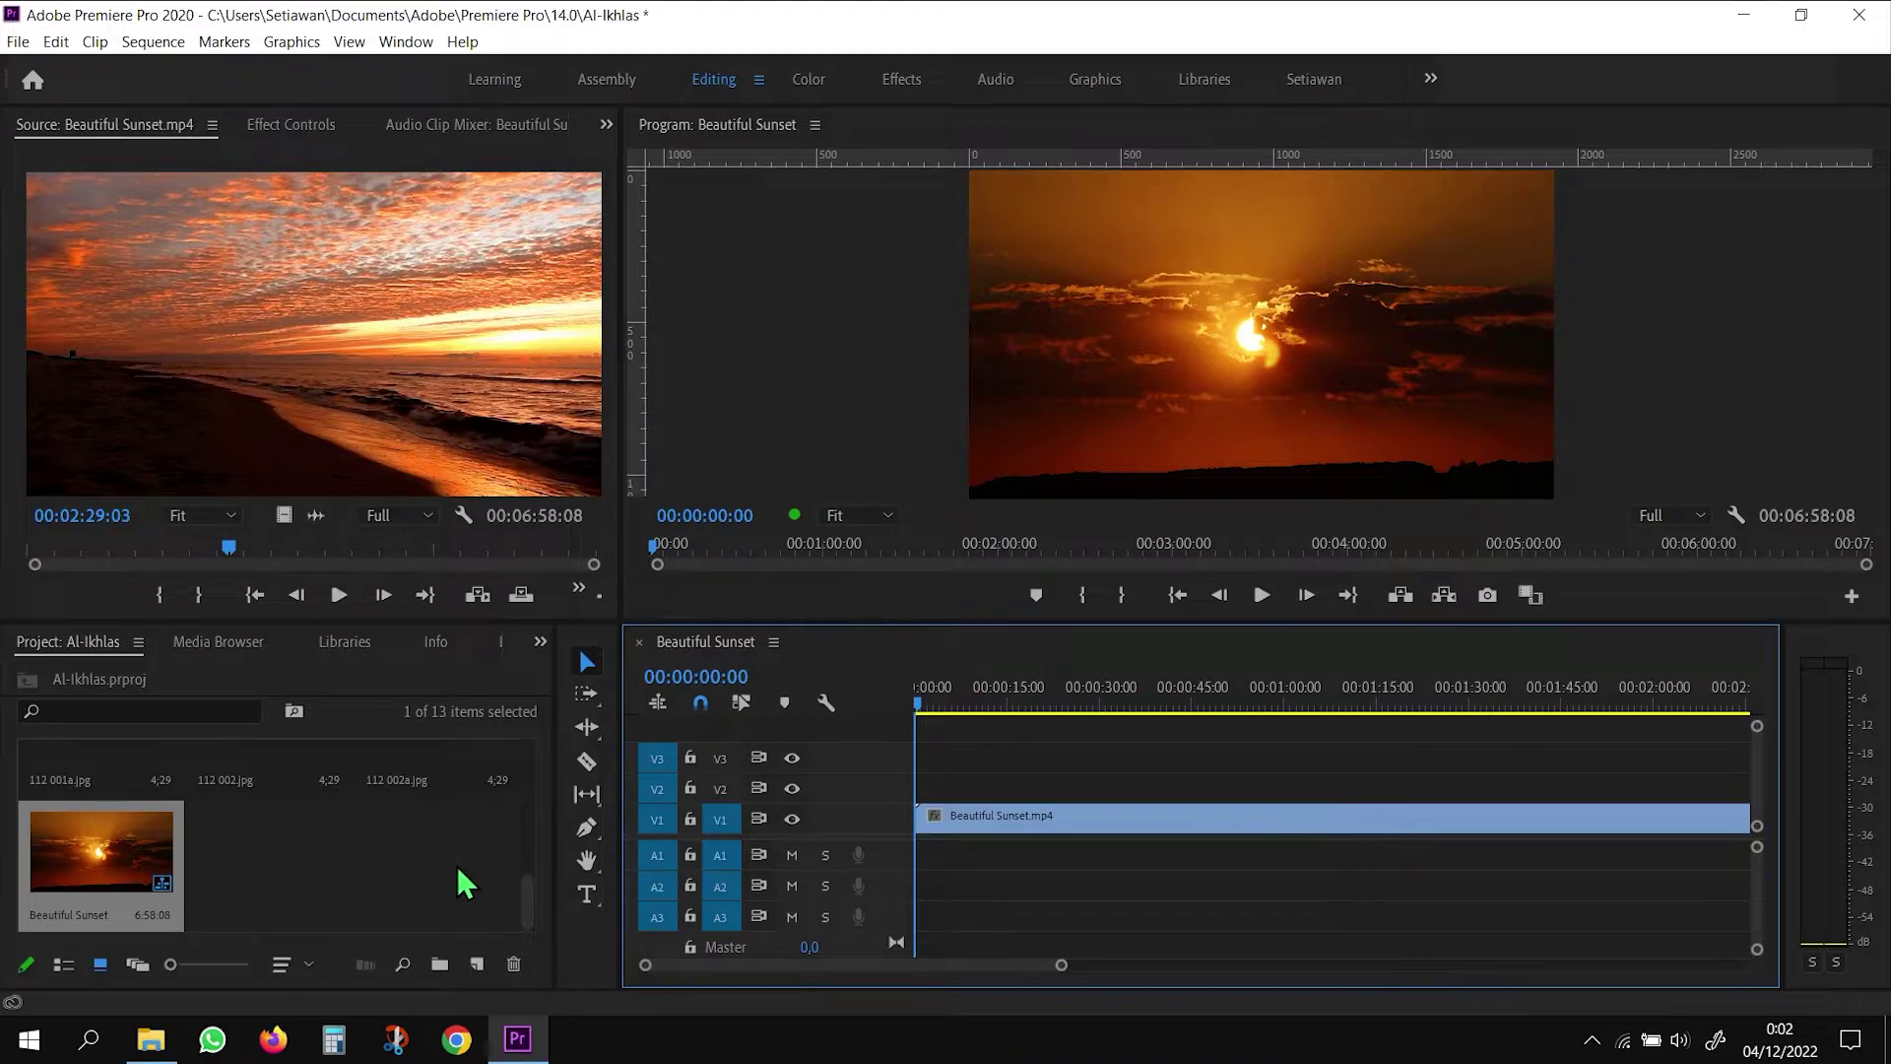
Place the Al-Ikhlas recitation audio on track A1
scroll(465, 914, down, 3)
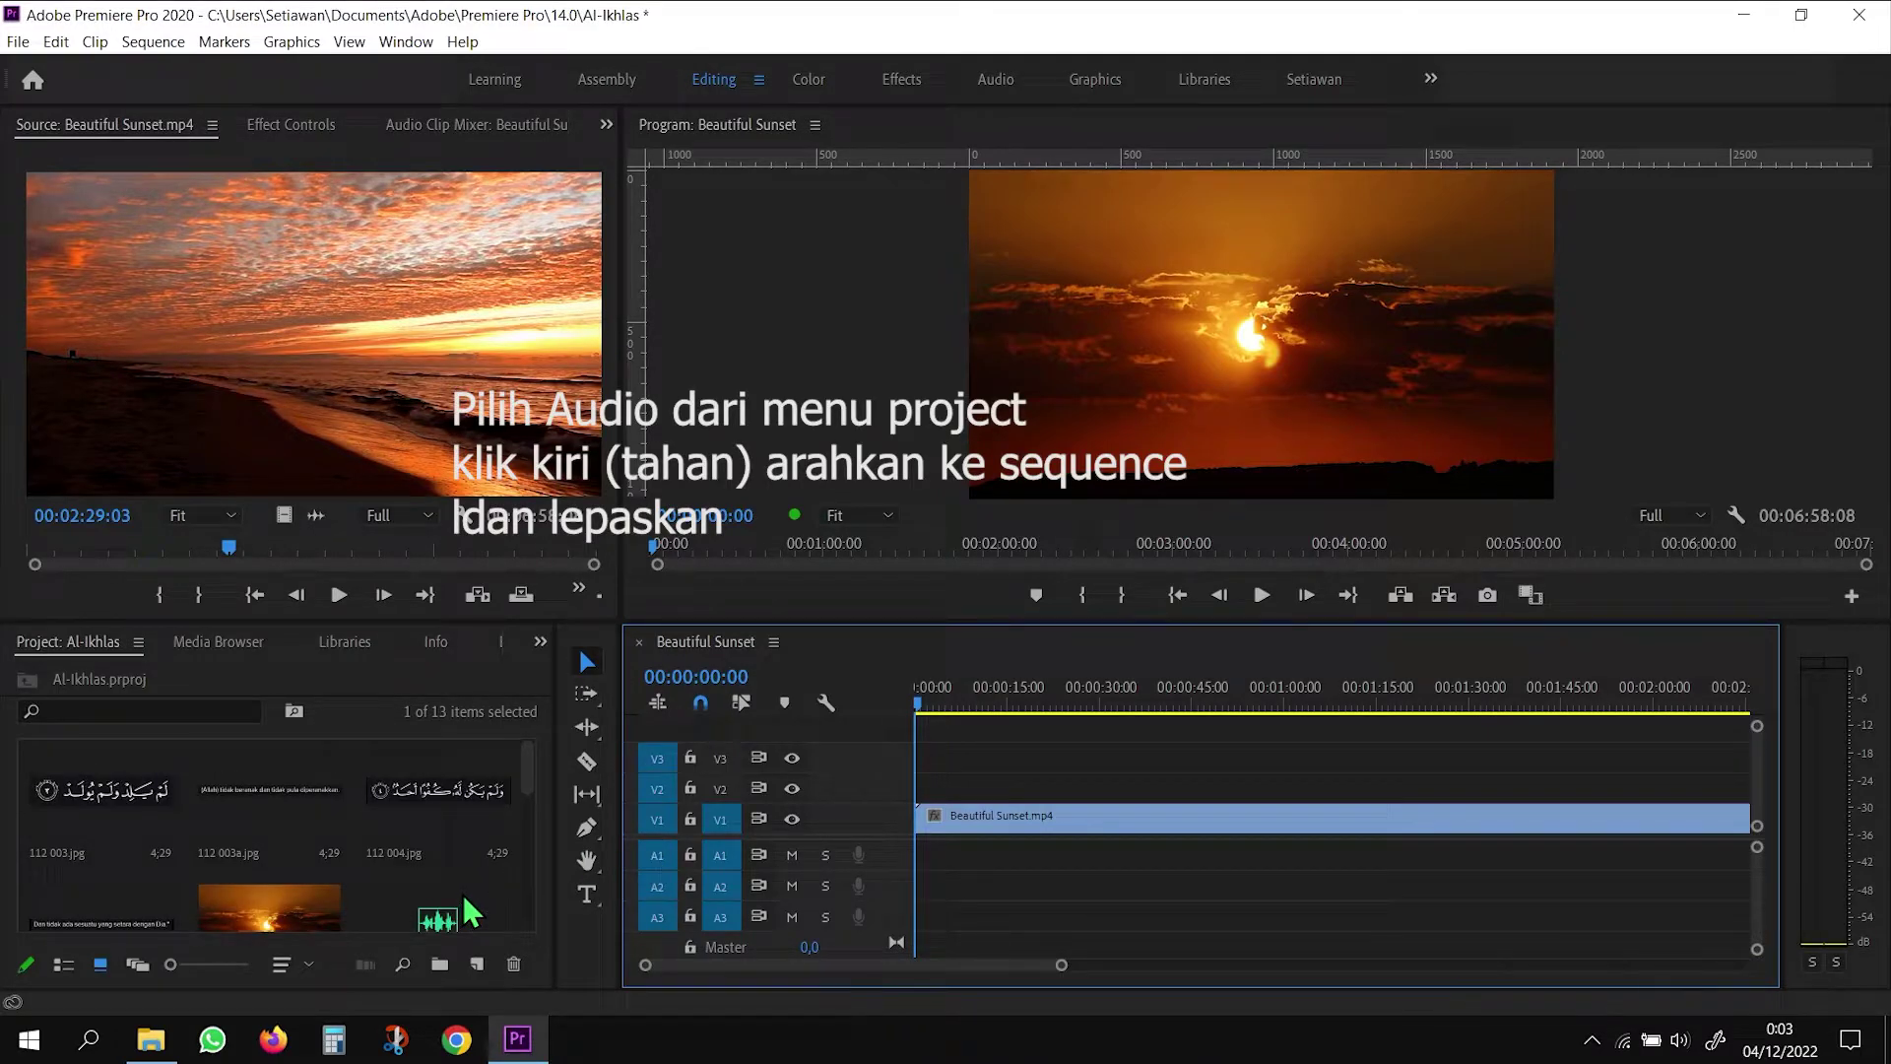
scroll(471, 911, down, 2)
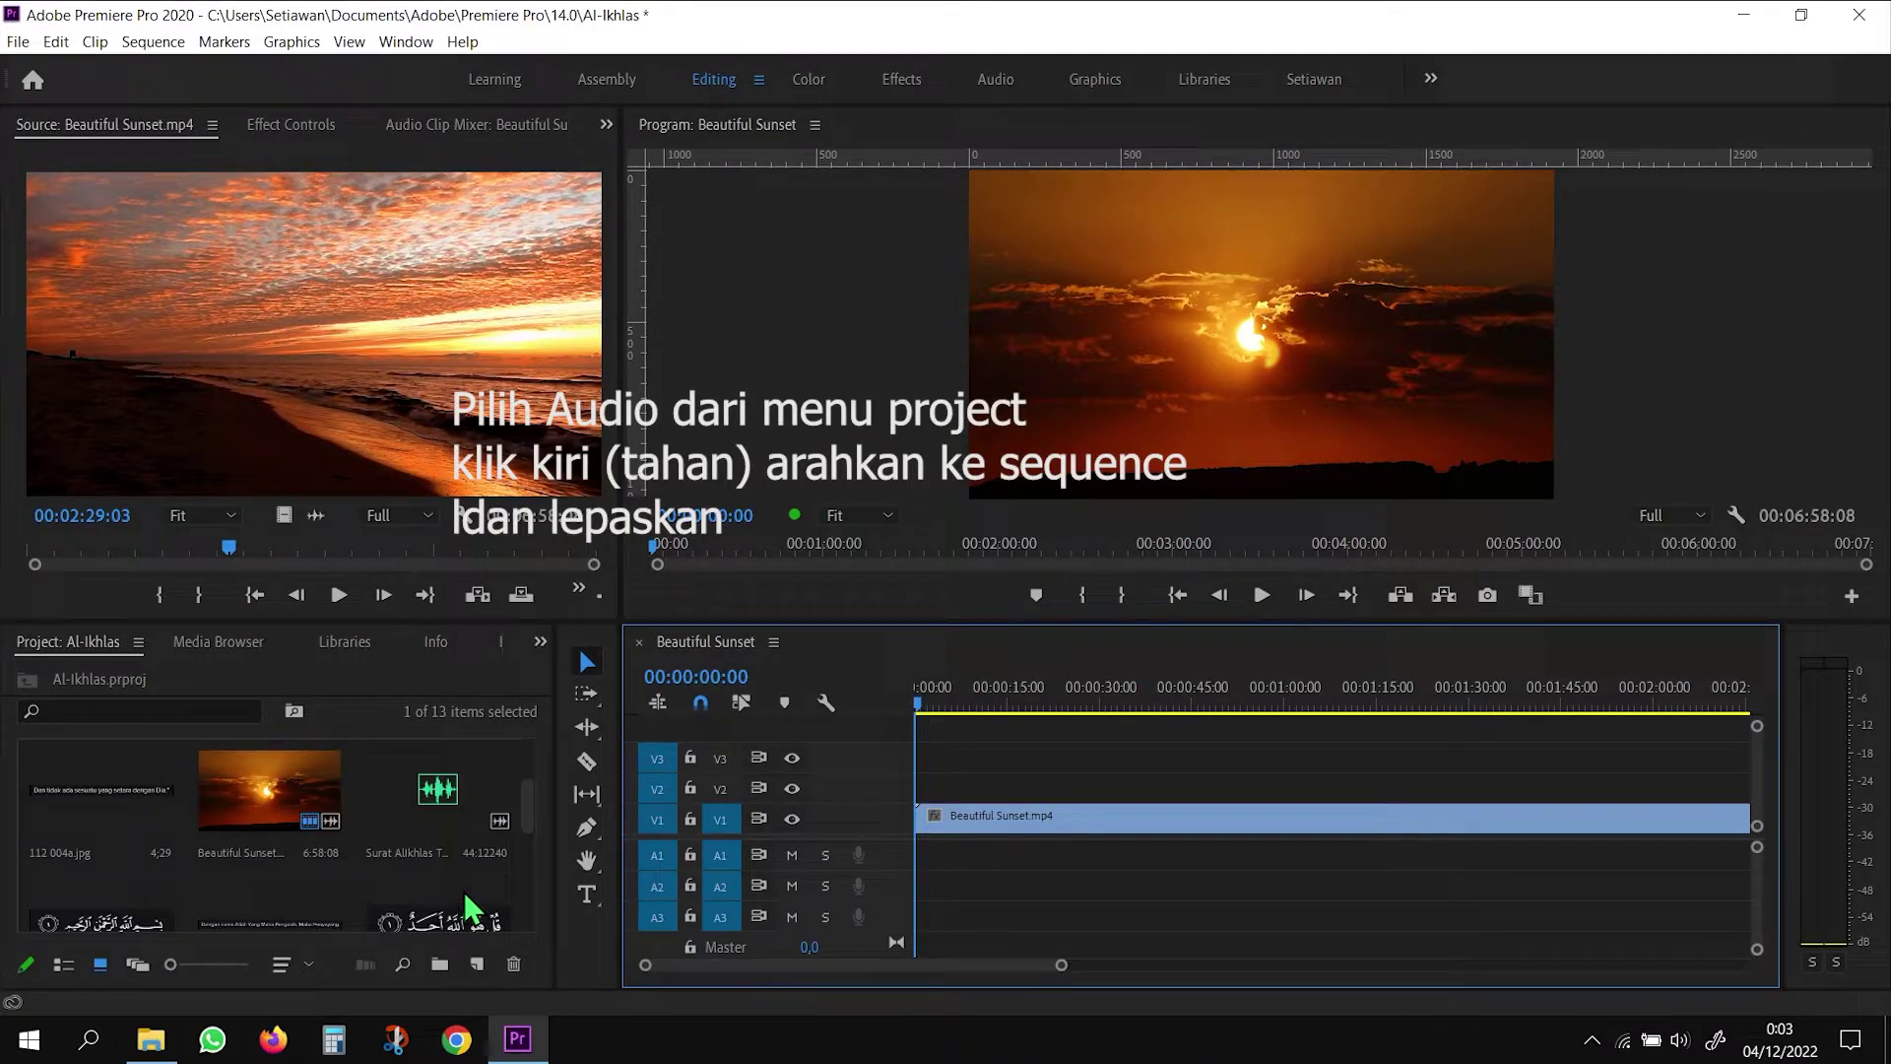
click(399, 796)
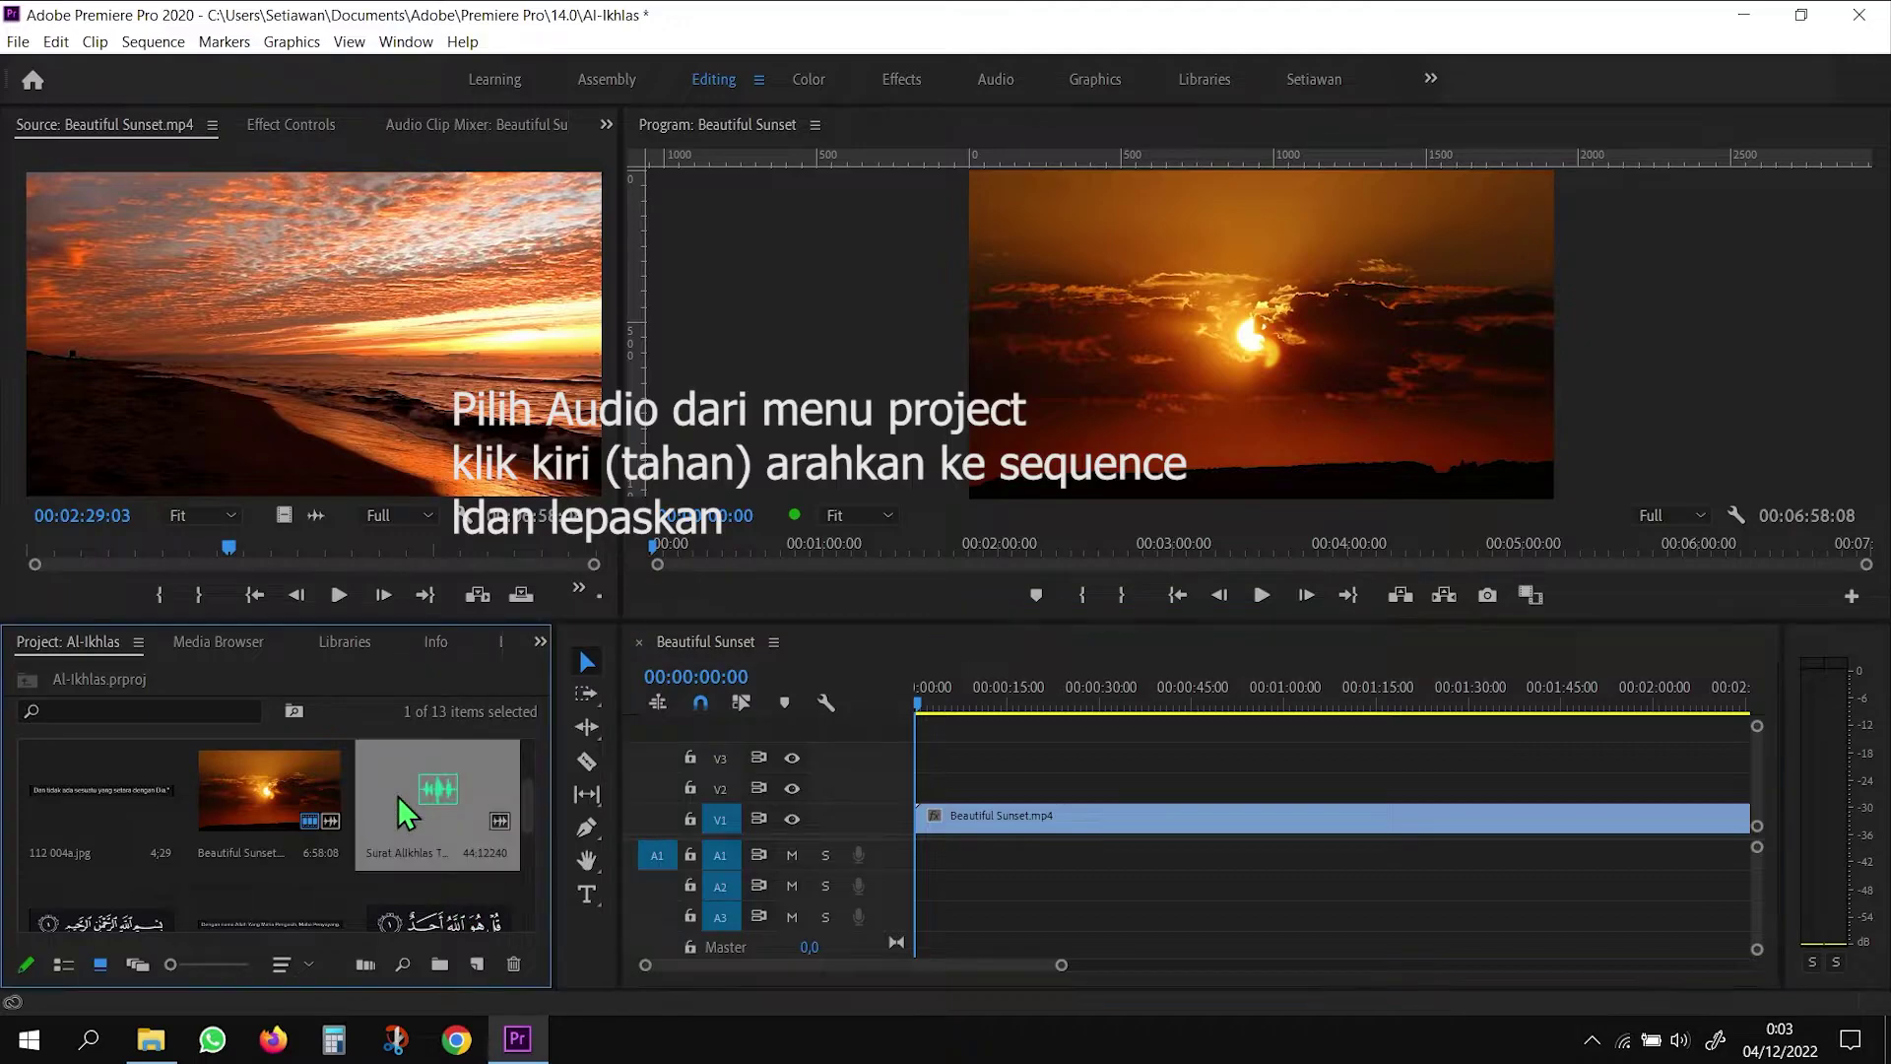
drag(398, 795, 924, 849)
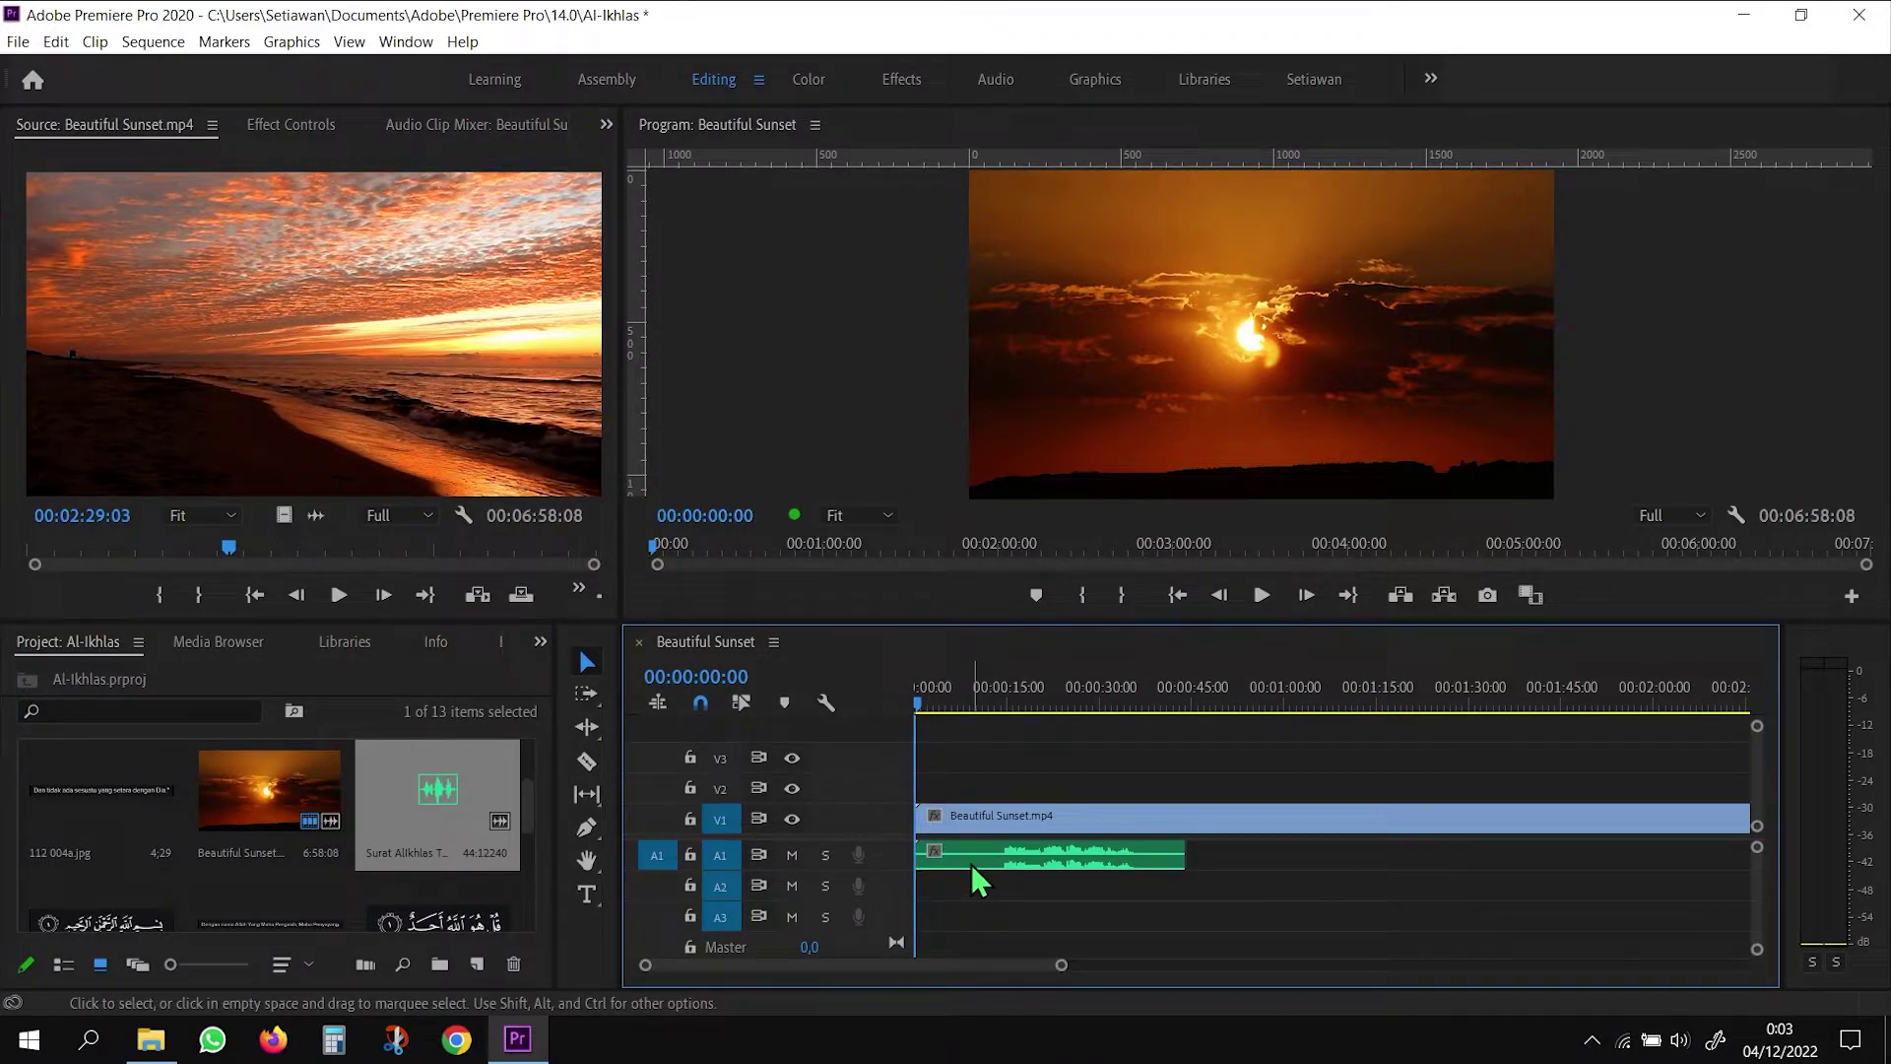
Play the recitation and park the playhead at 00:00:14:13, where the voice begins
double_click(402, 824)
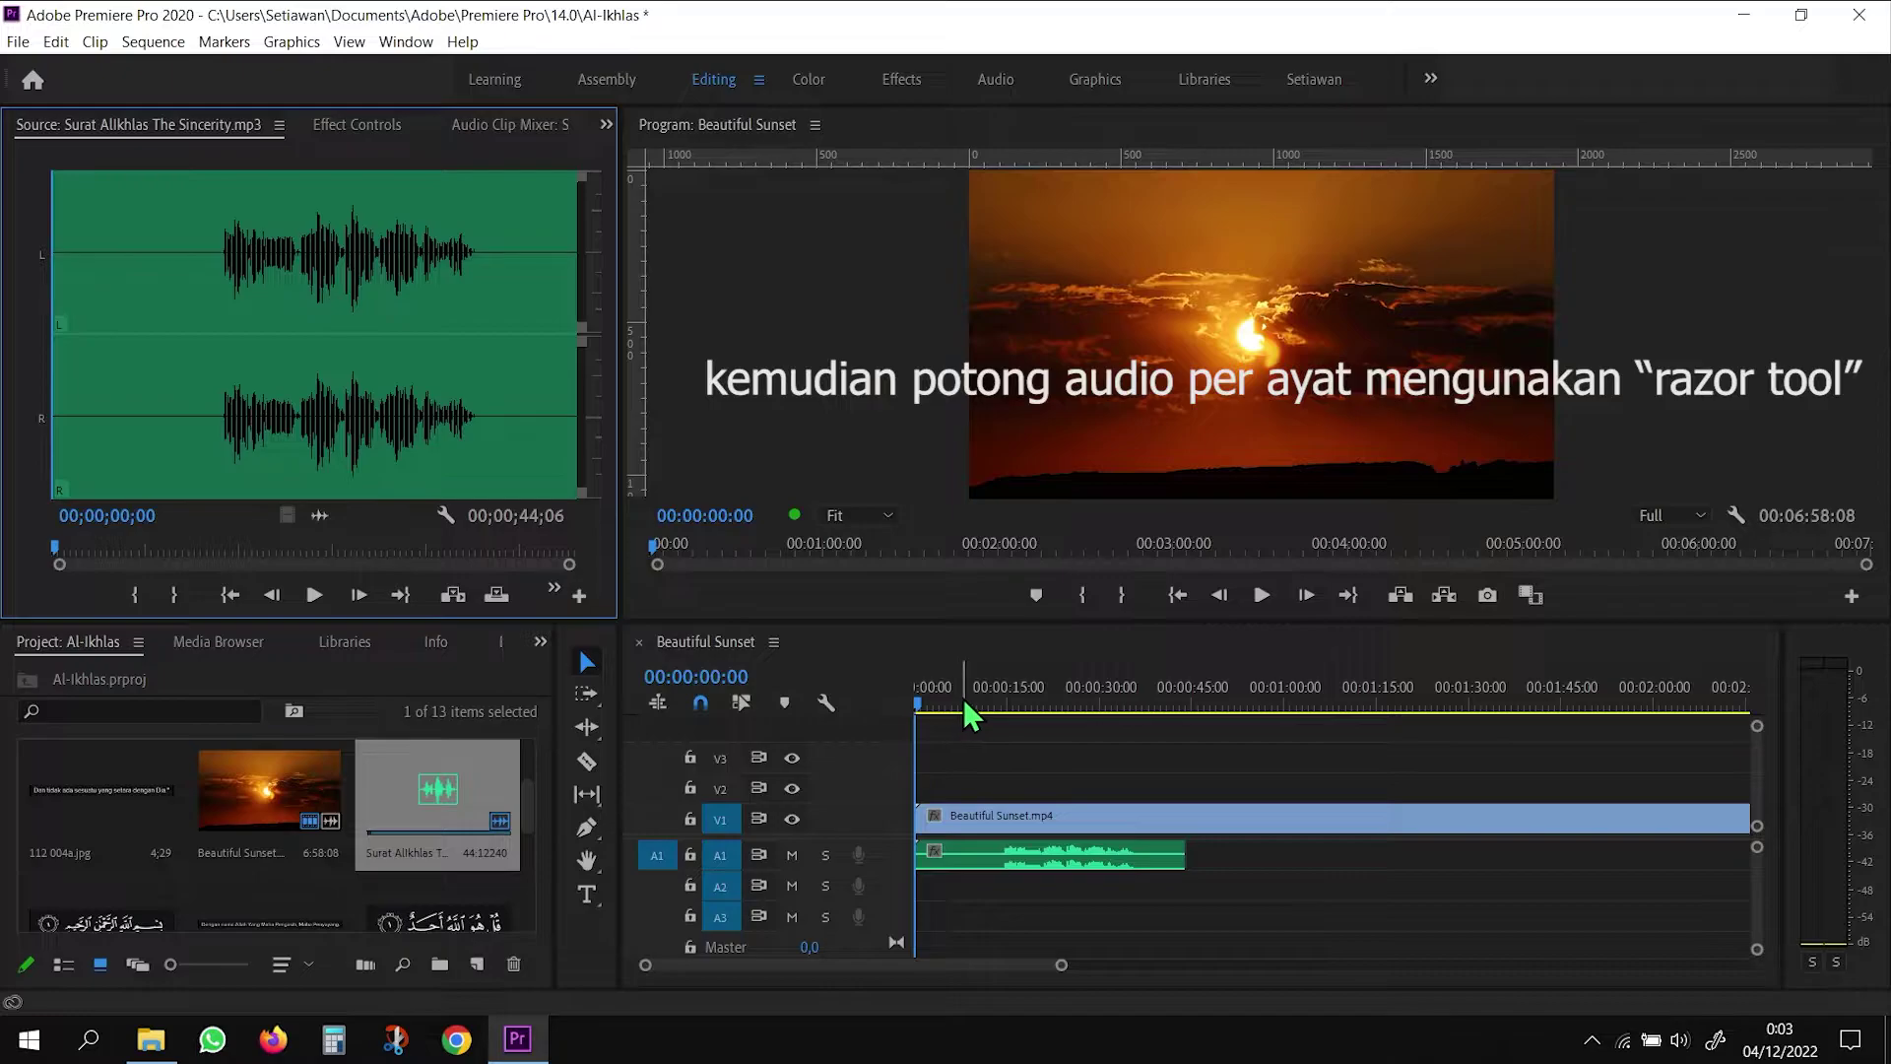
click(1260, 597)
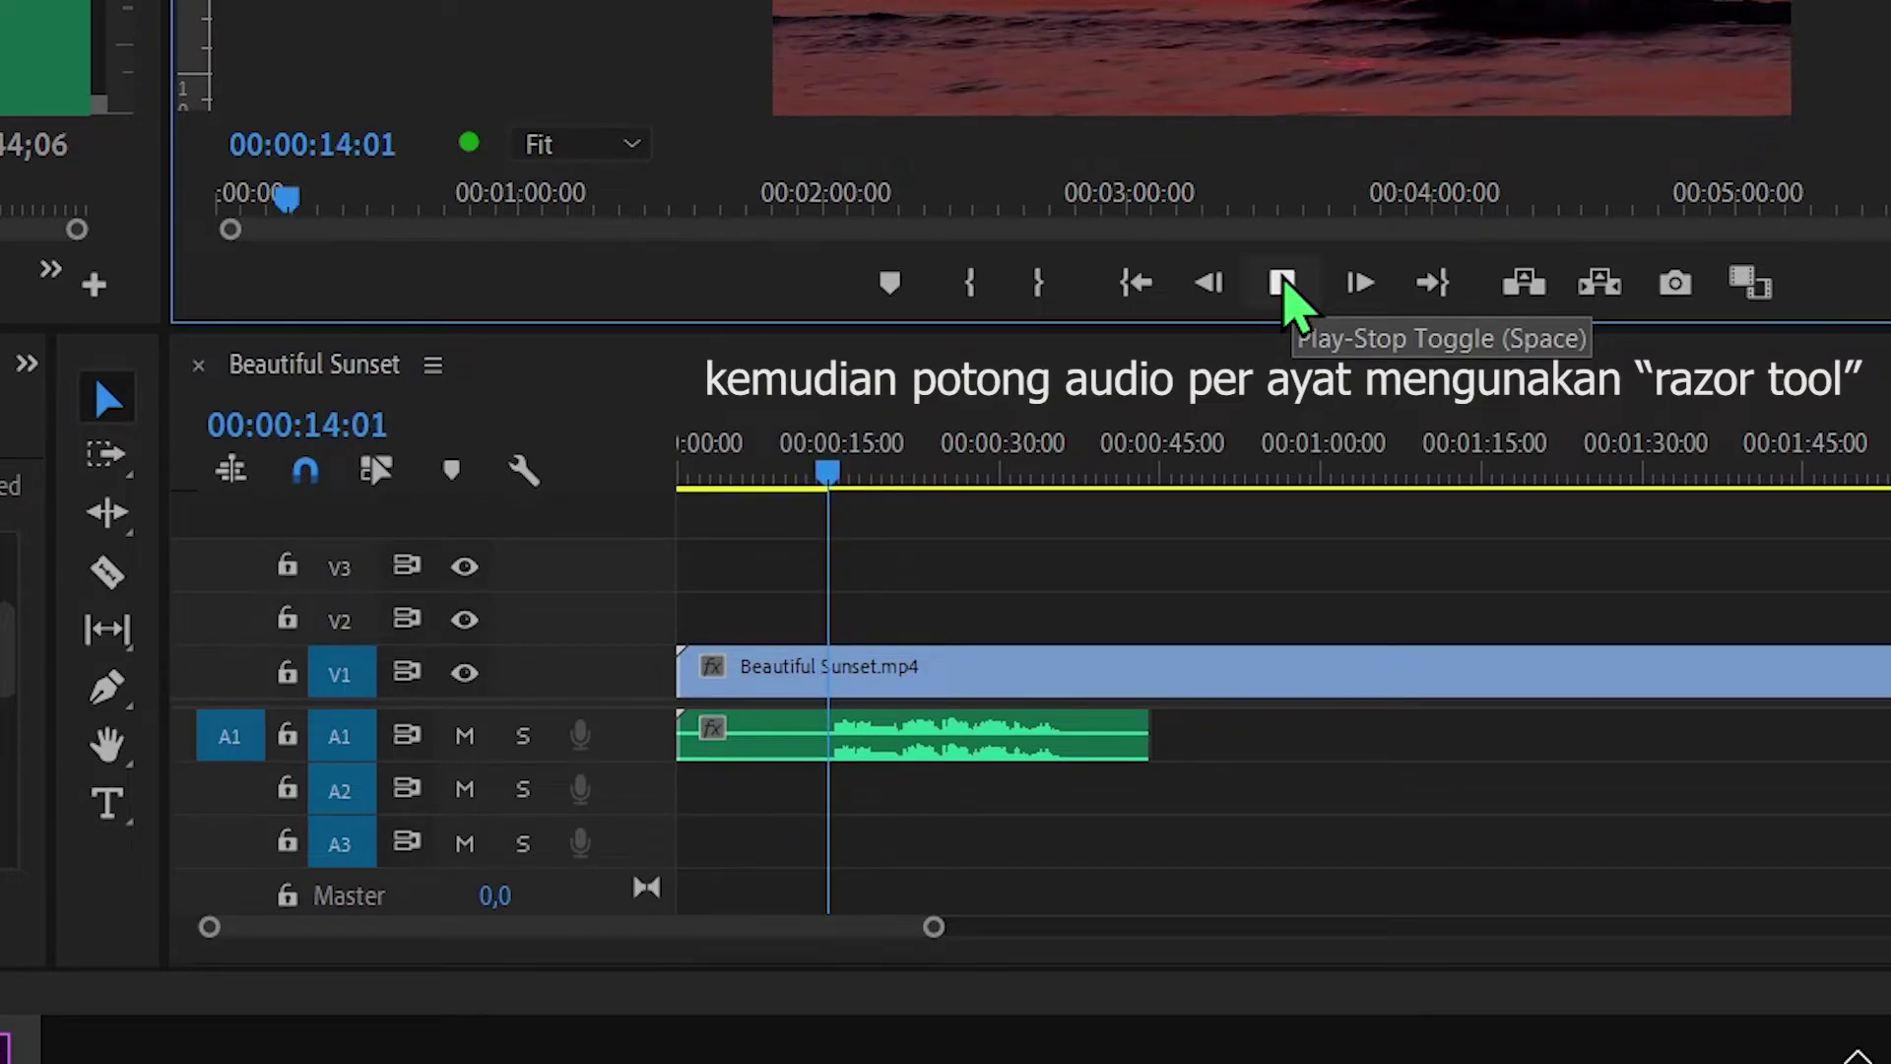
click(1282, 285)
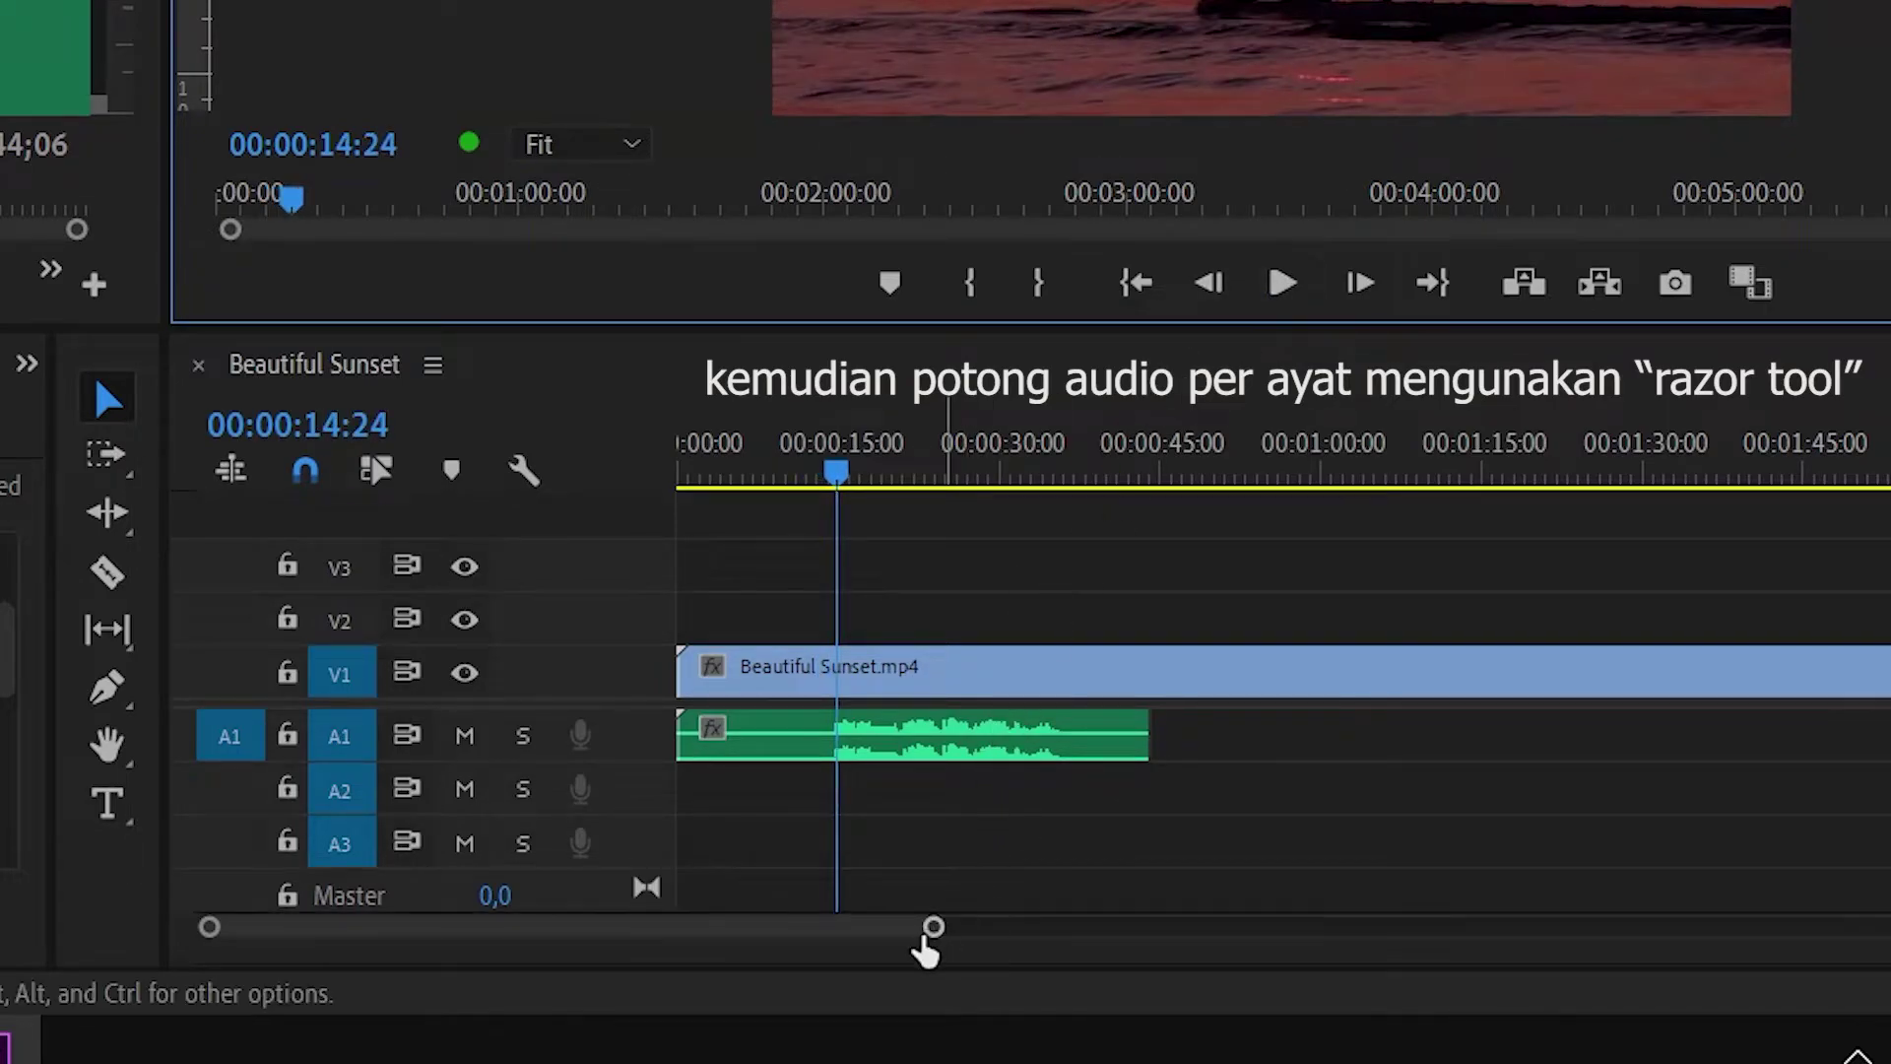
mouse_move(933, 927)
mouse_down()
mouse_move(734, 921)
mouse_move(770, 933)
mouse_up()
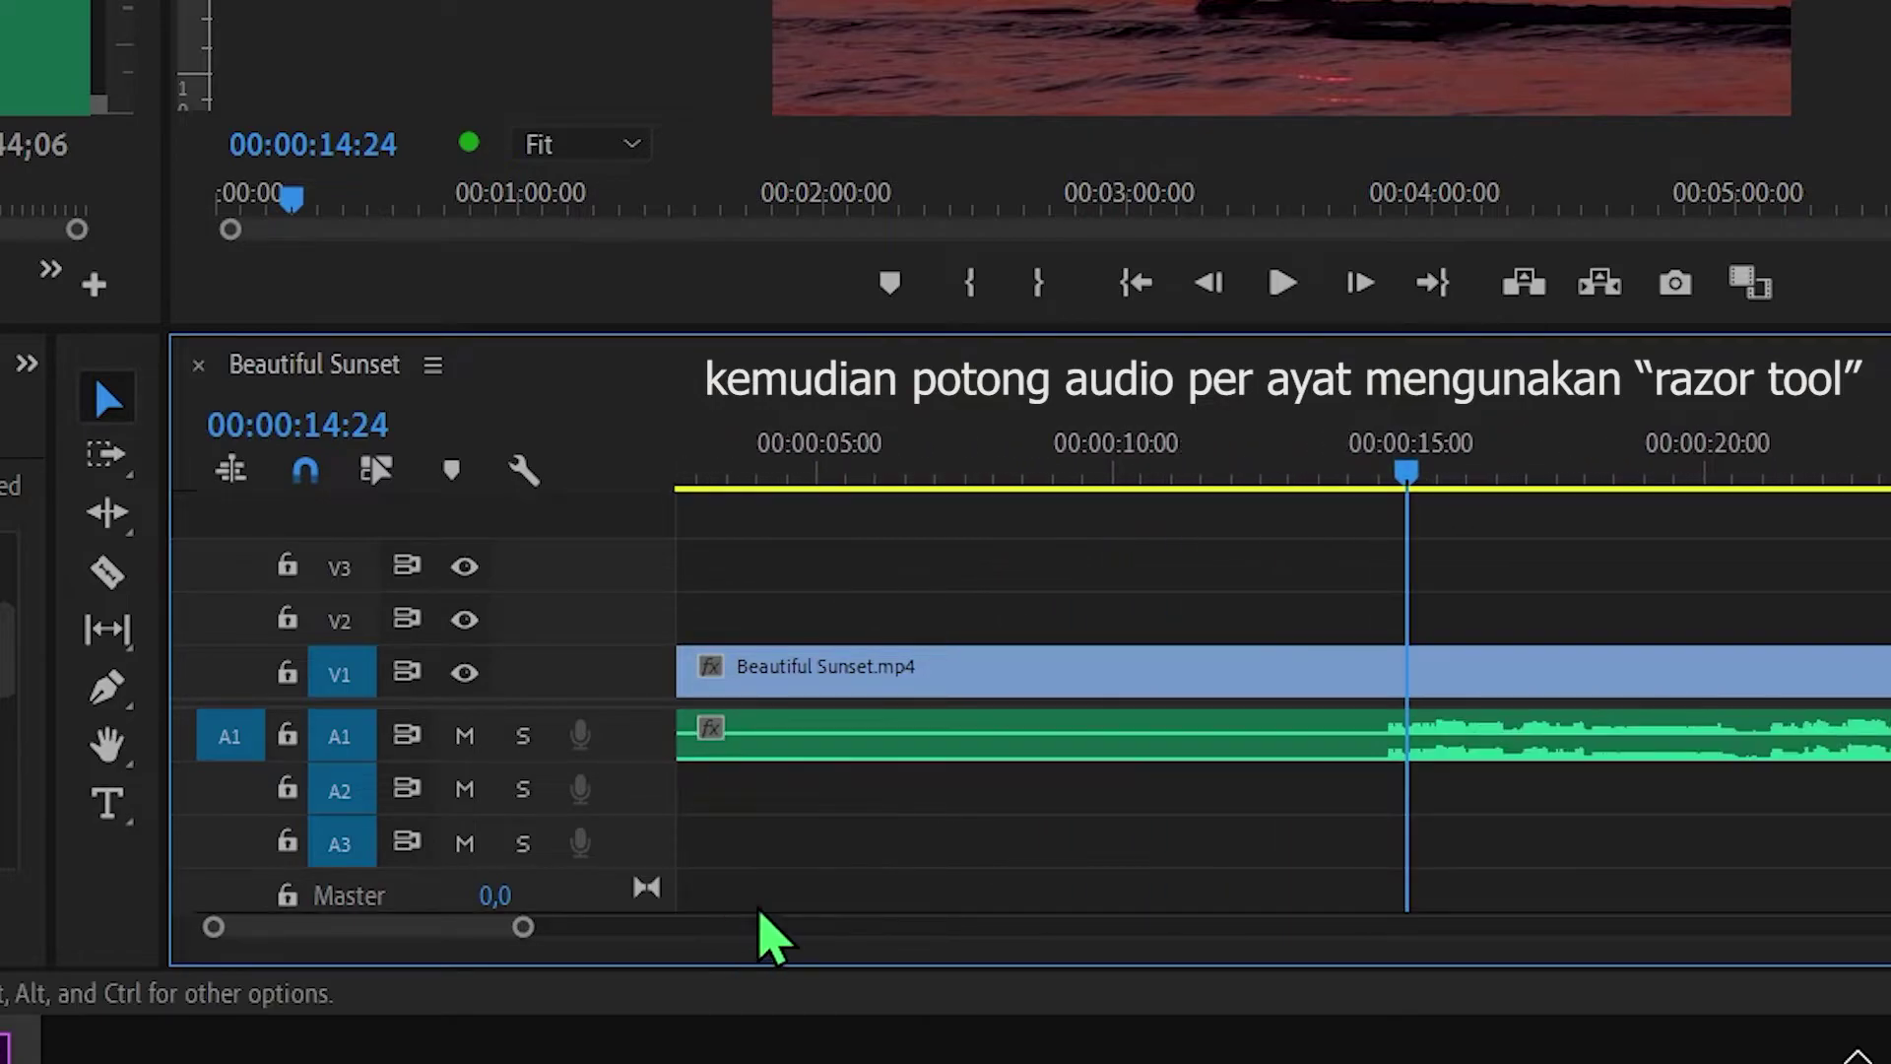
click(1402, 473)
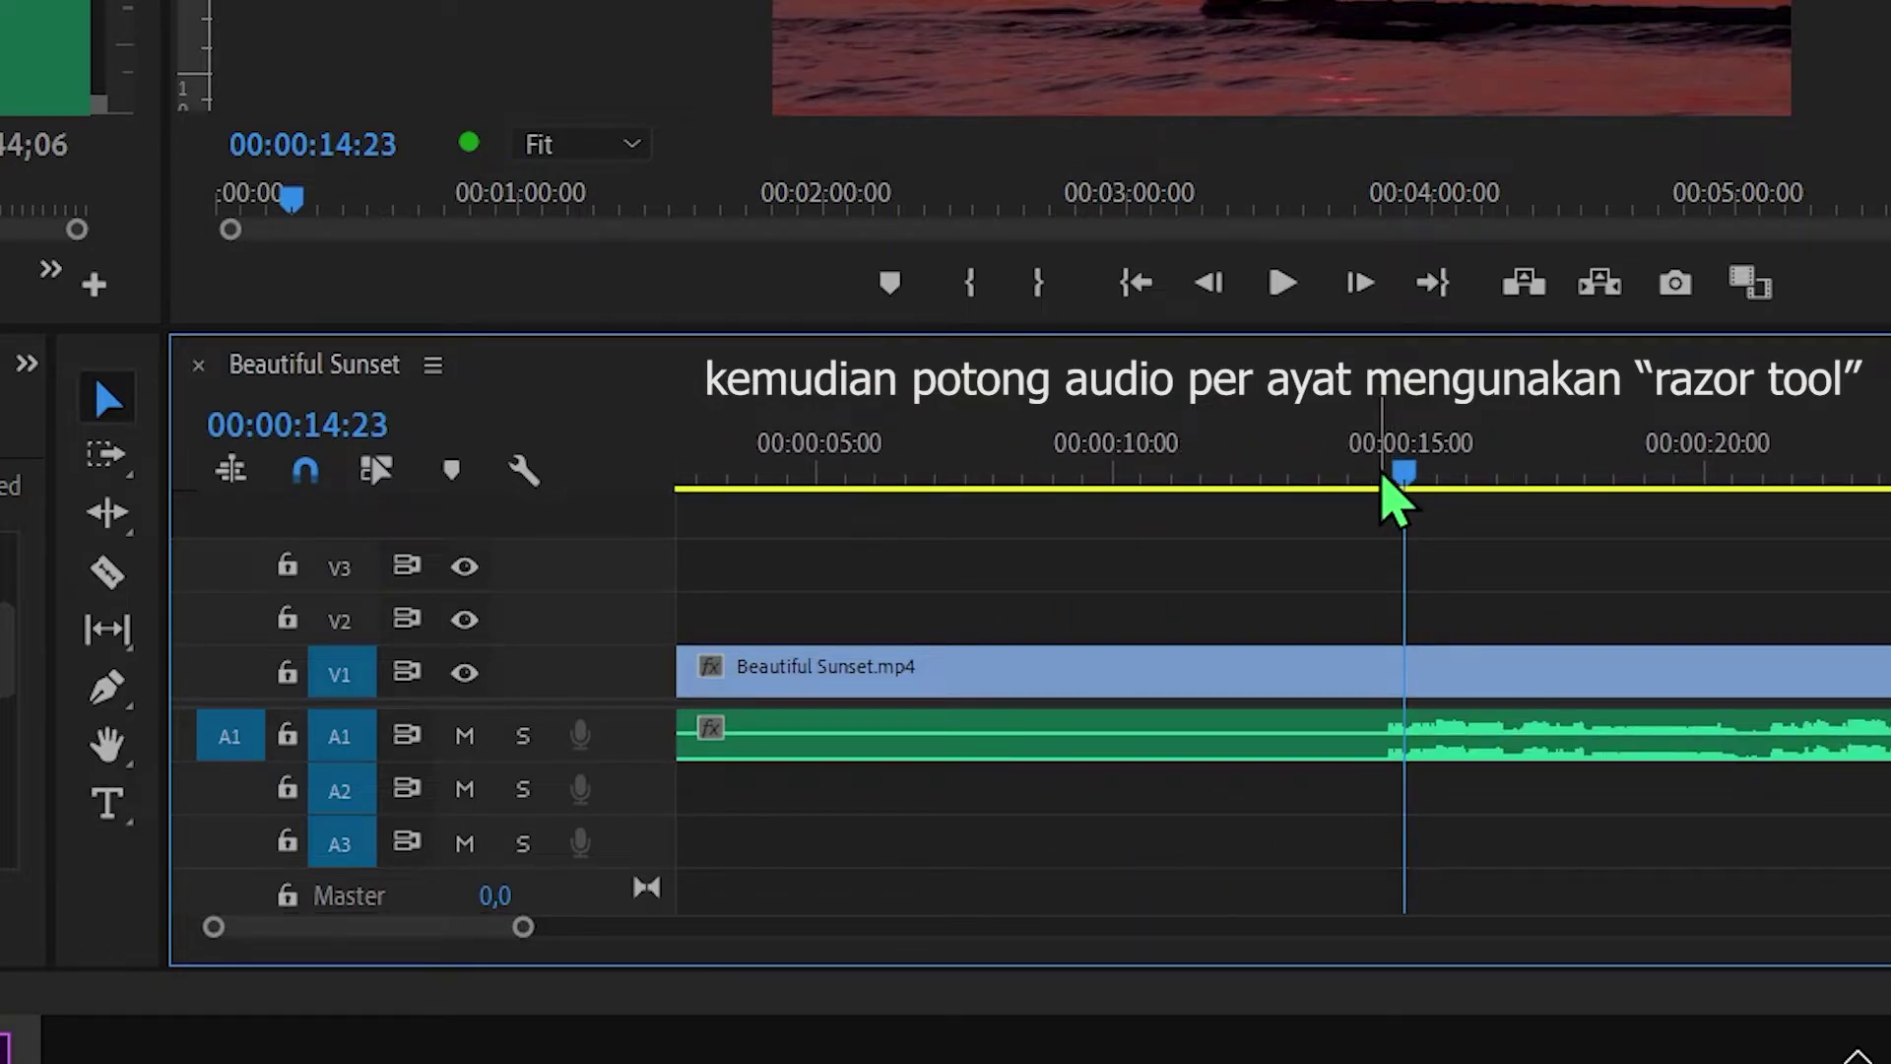
mouse_move(1405, 477)
mouse_down()
mouse_move(1363, 480)
mouse_move(1380, 485)
mouse_up()
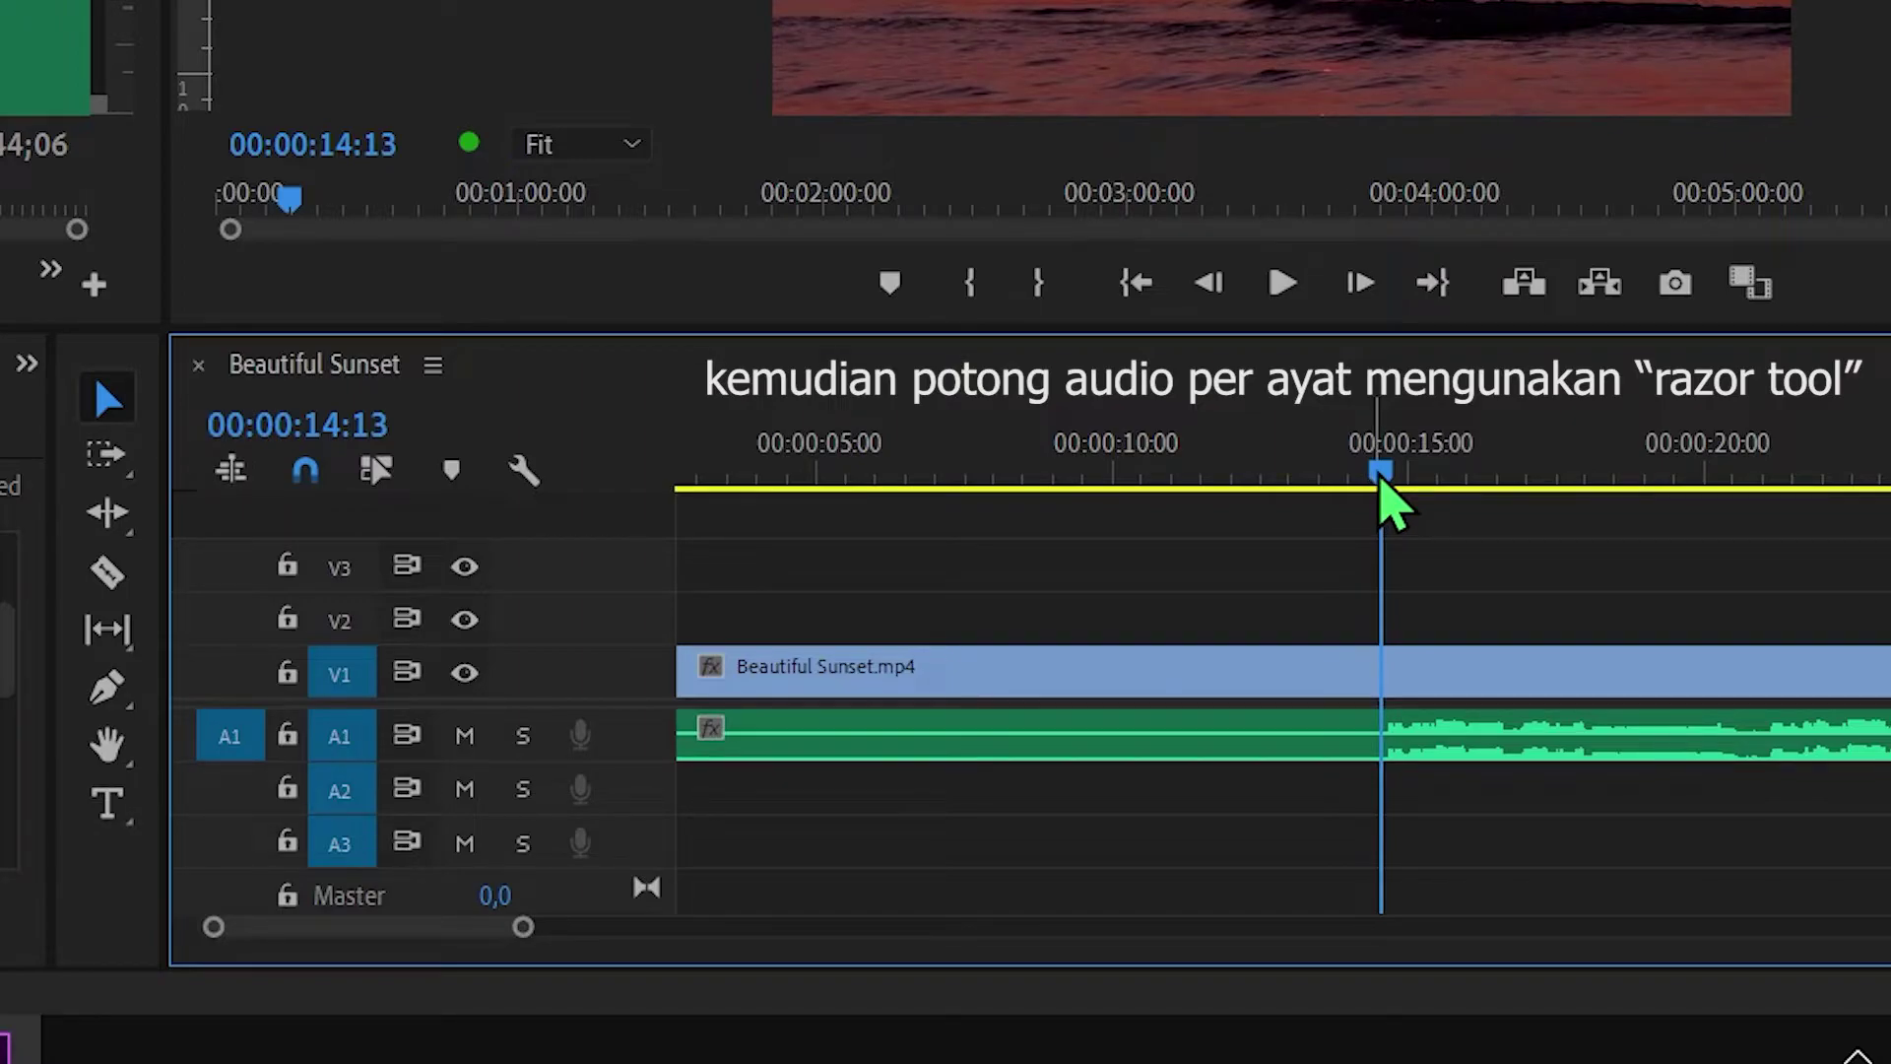
Cut A1 at 00:00:14:13, delete the silent lead-in, and move the recitation to 00:00
click(108, 572)
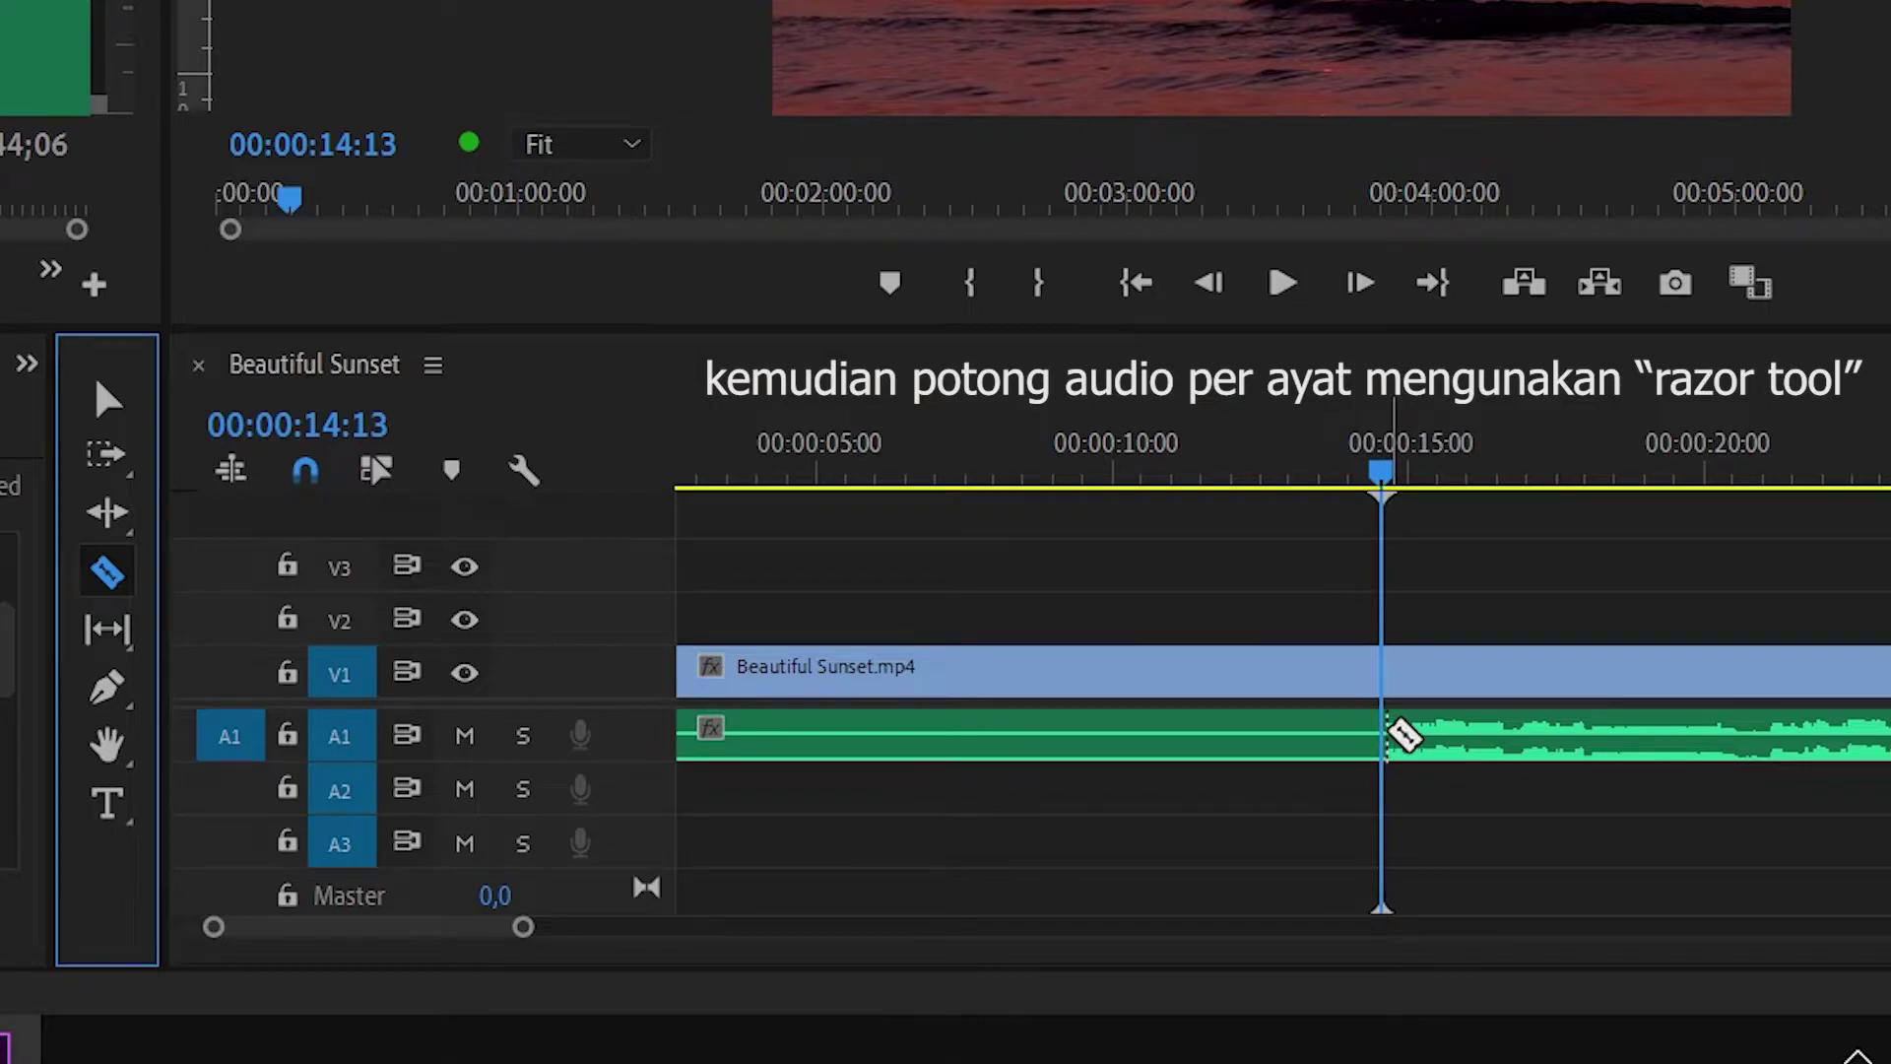
click(1391, 731)
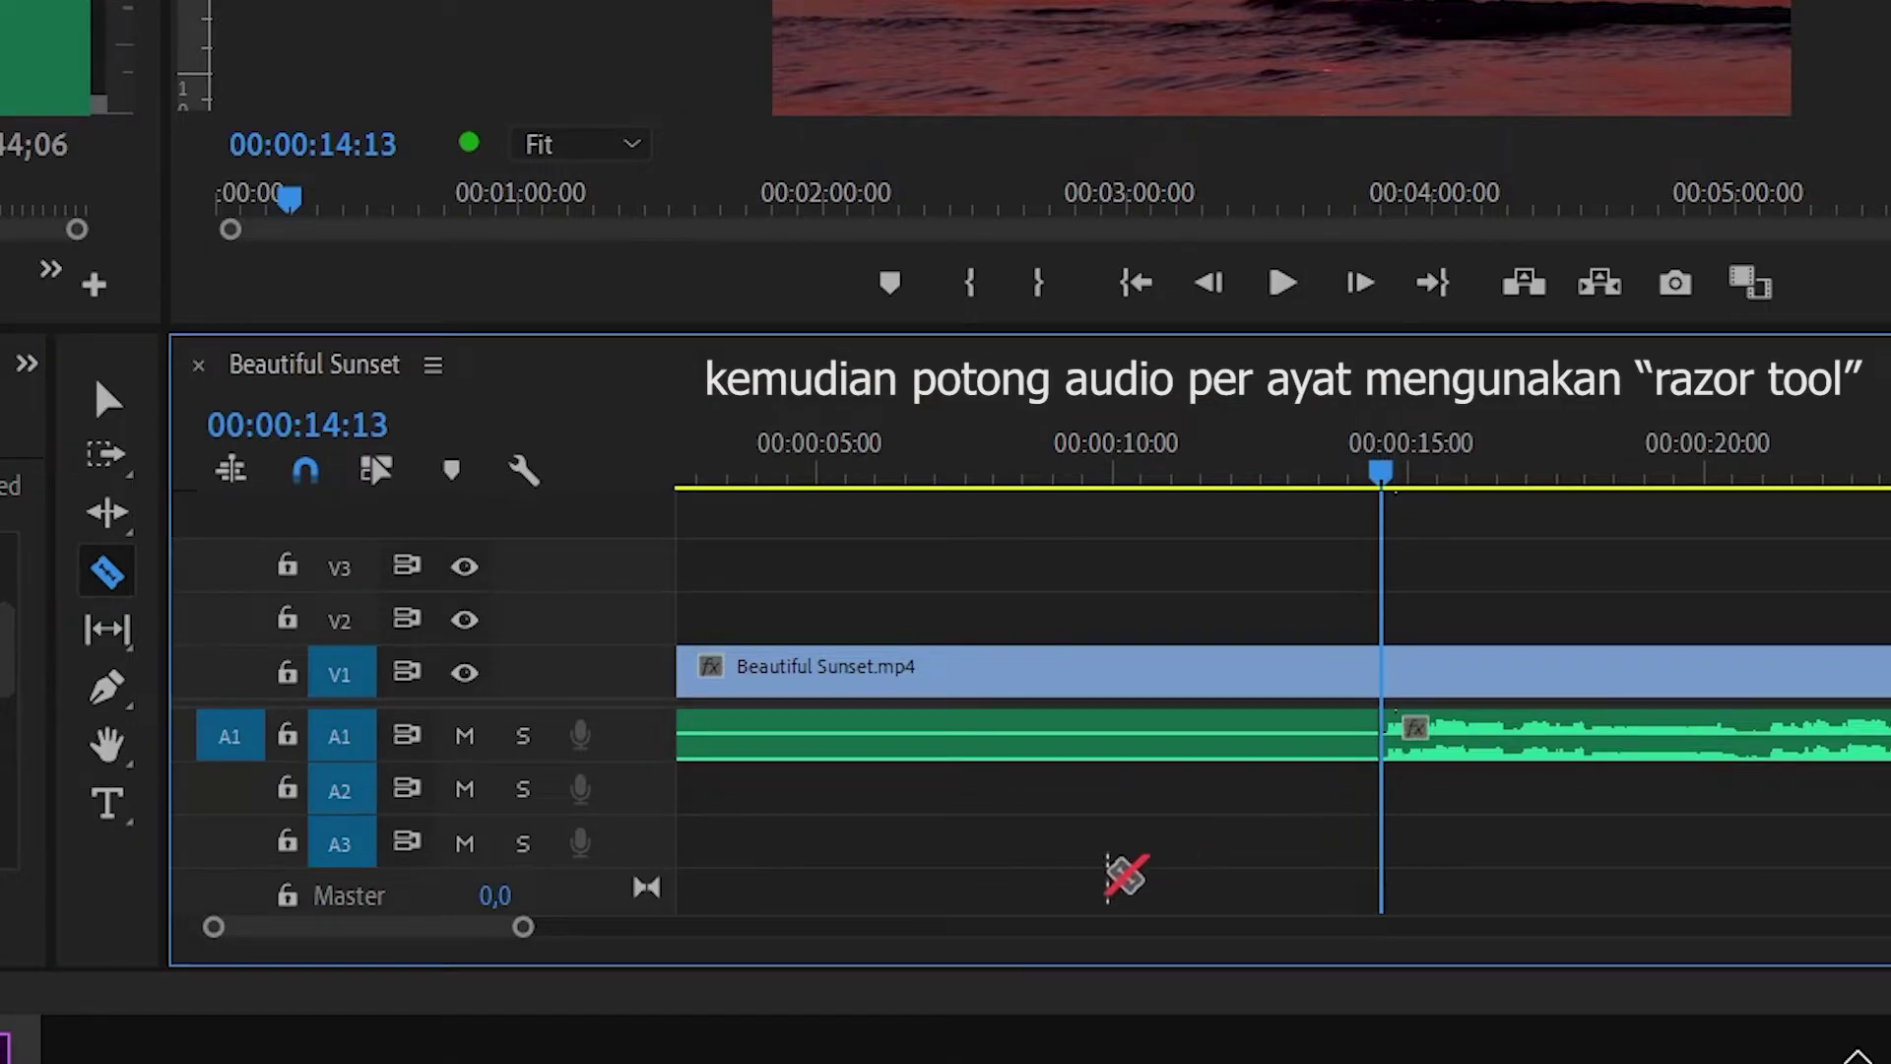
drag(522, 927, 673, 930)
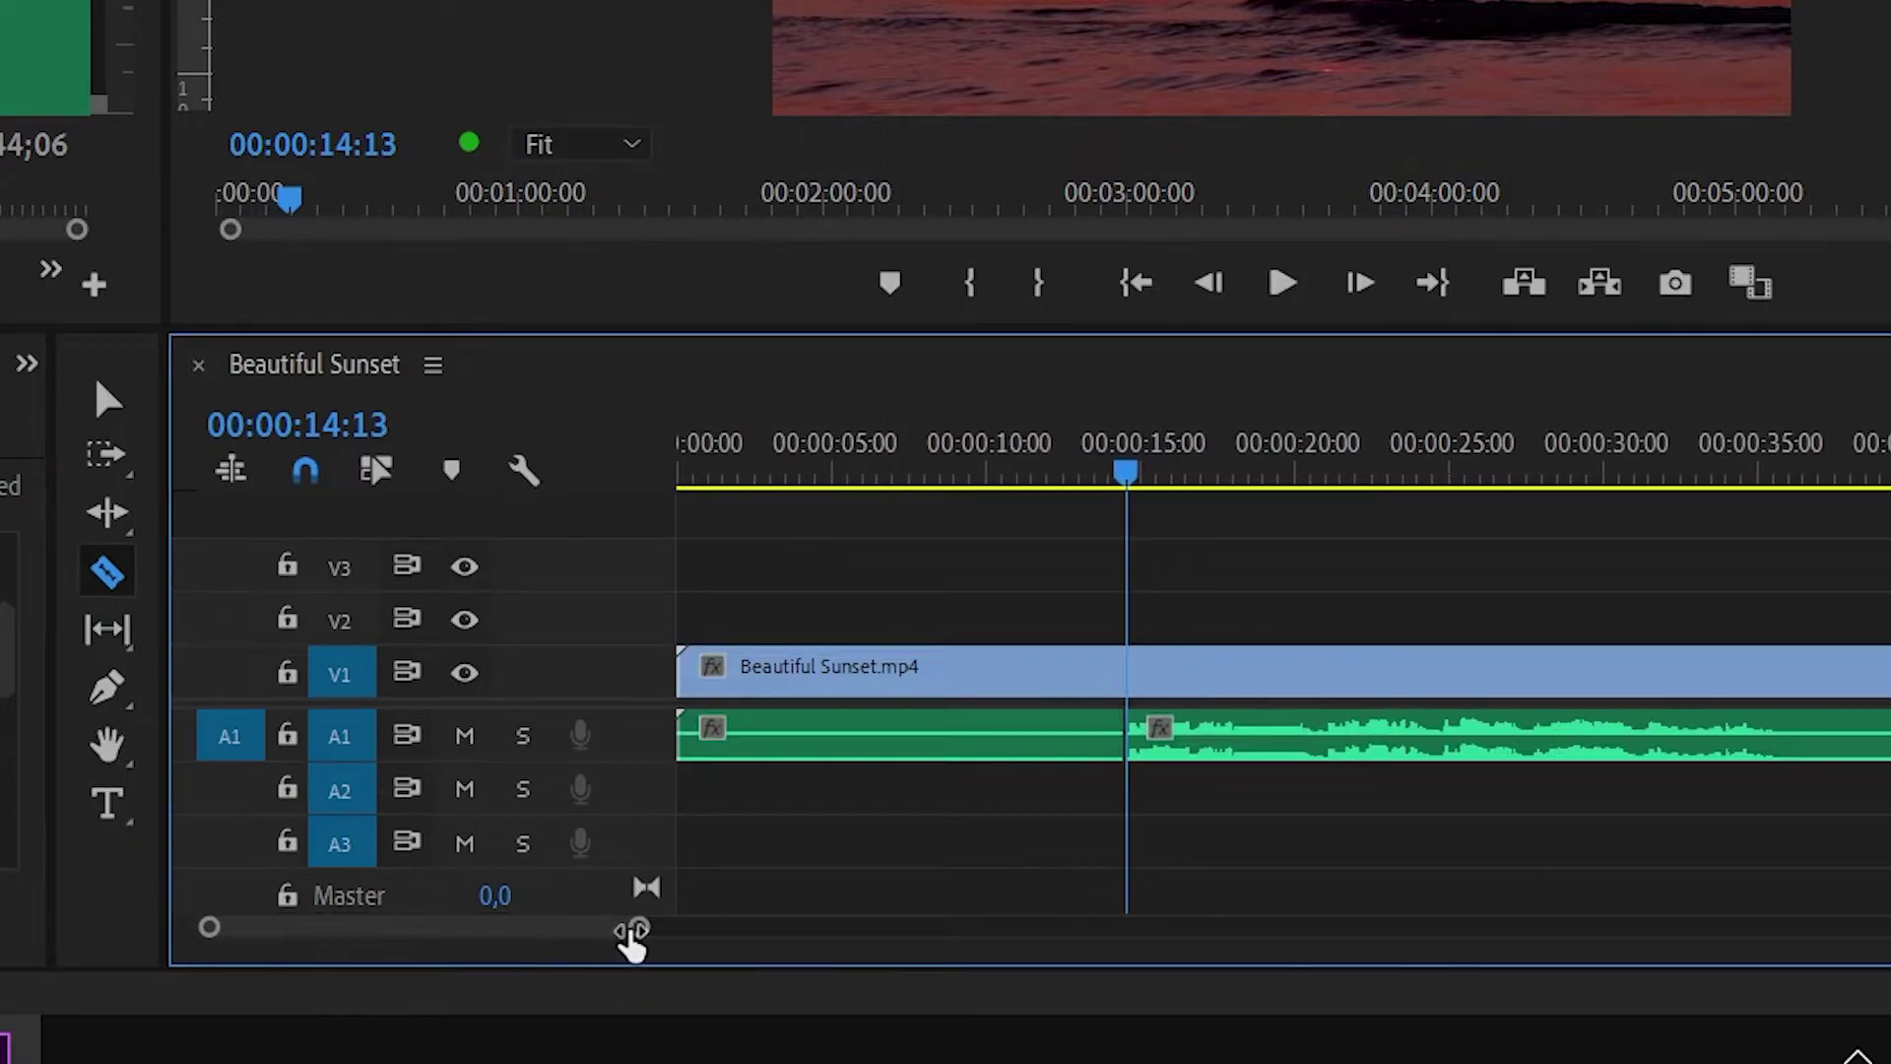
click(107, 399)
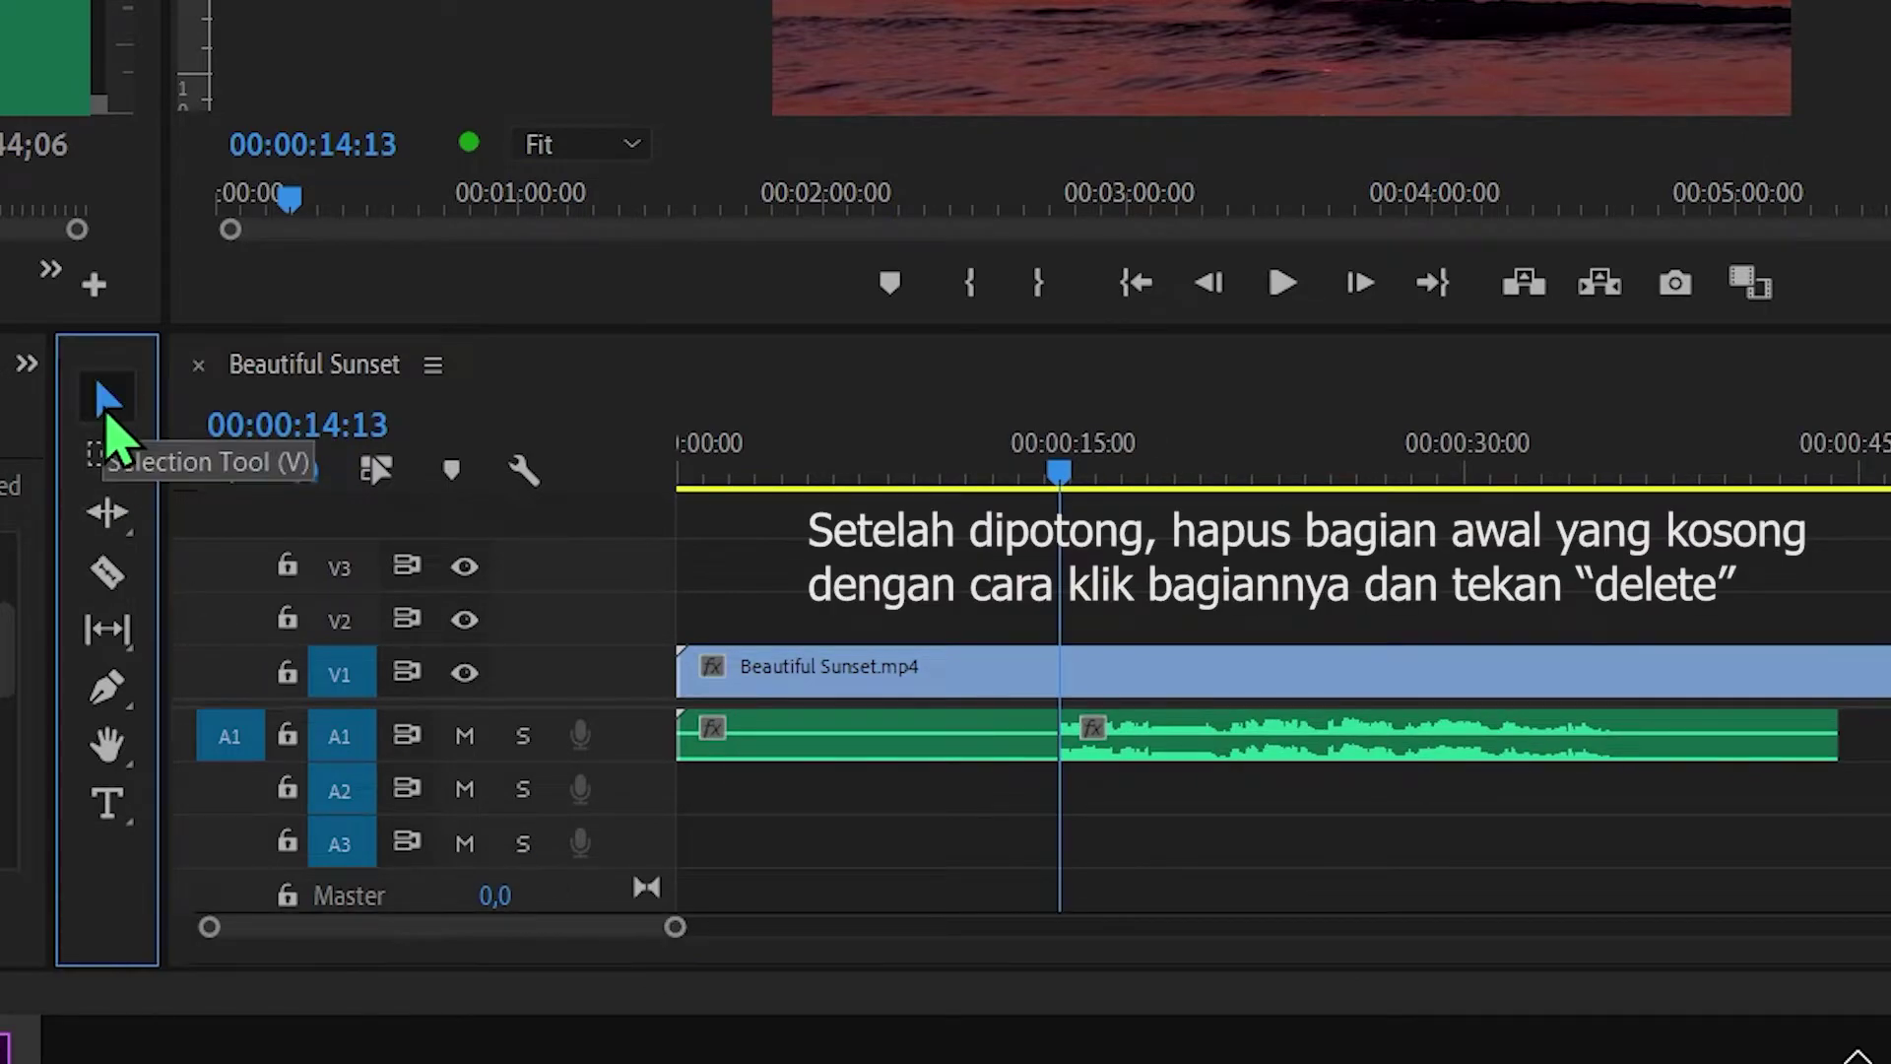
click(943, 734)
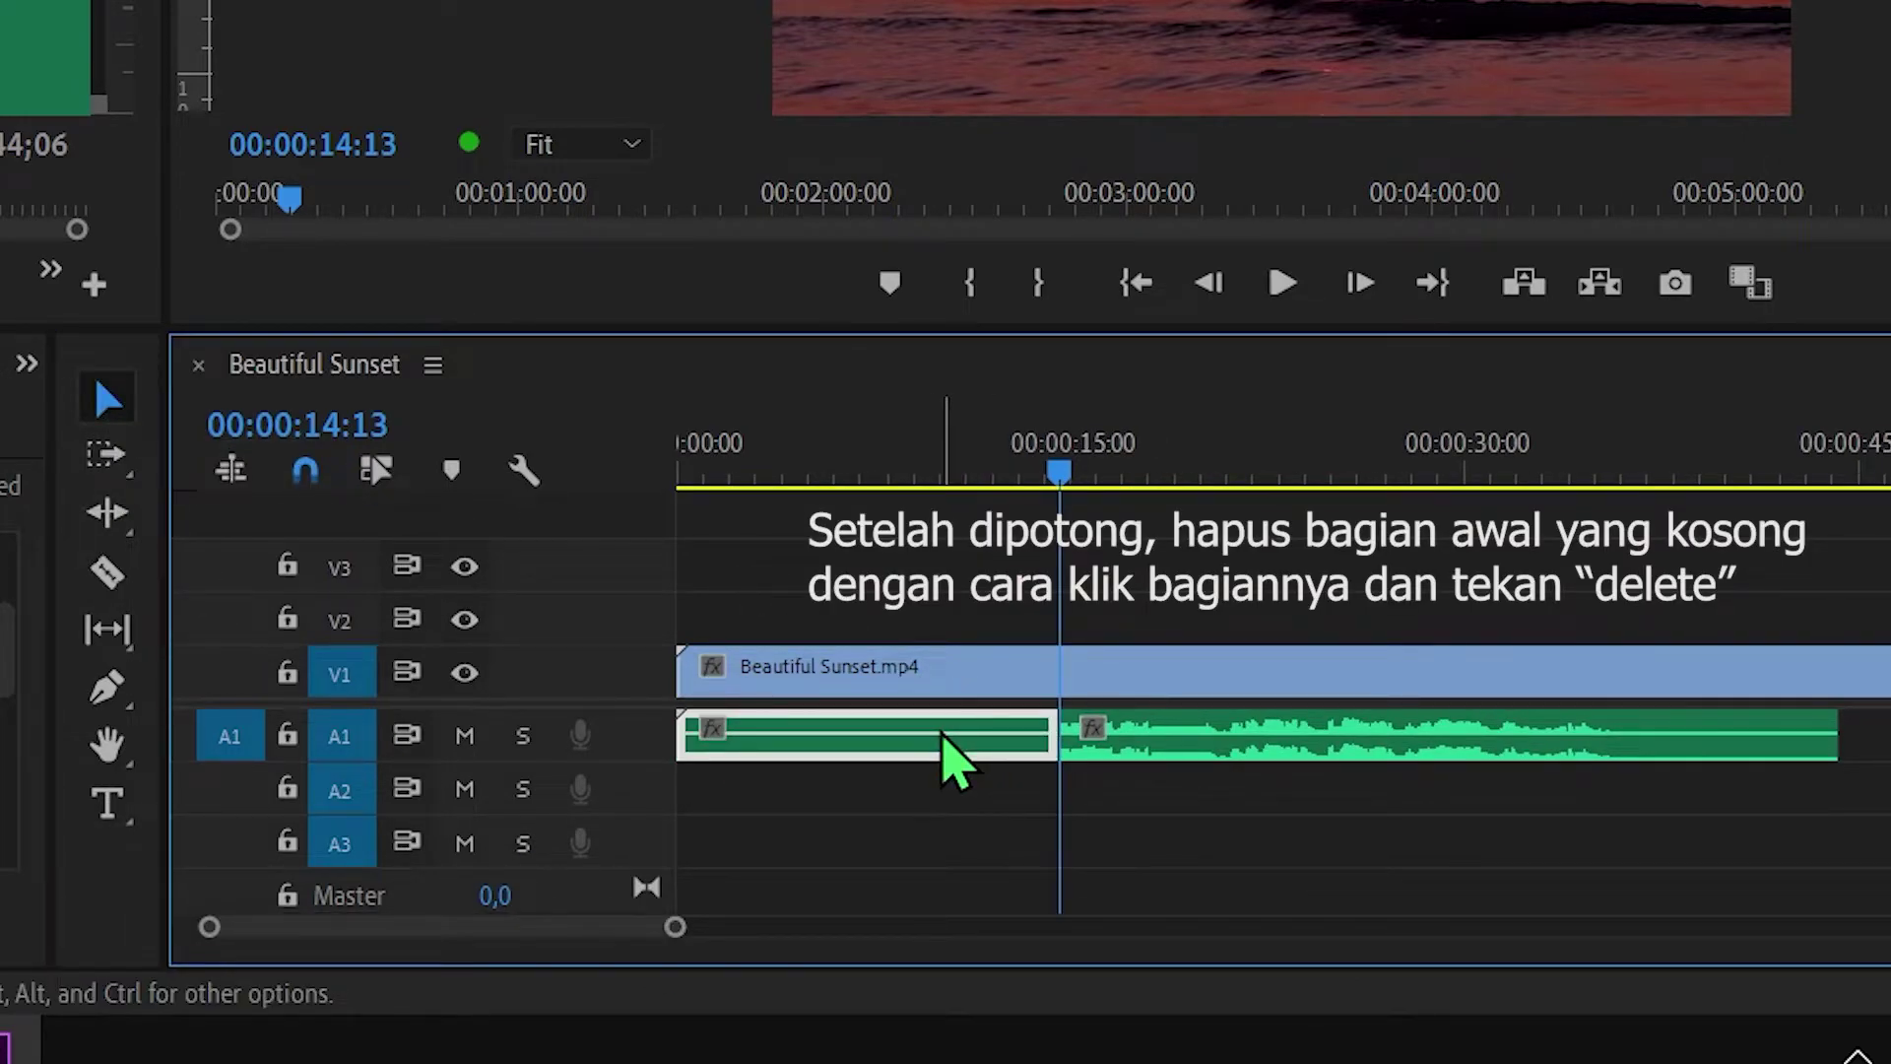
key(Delete)
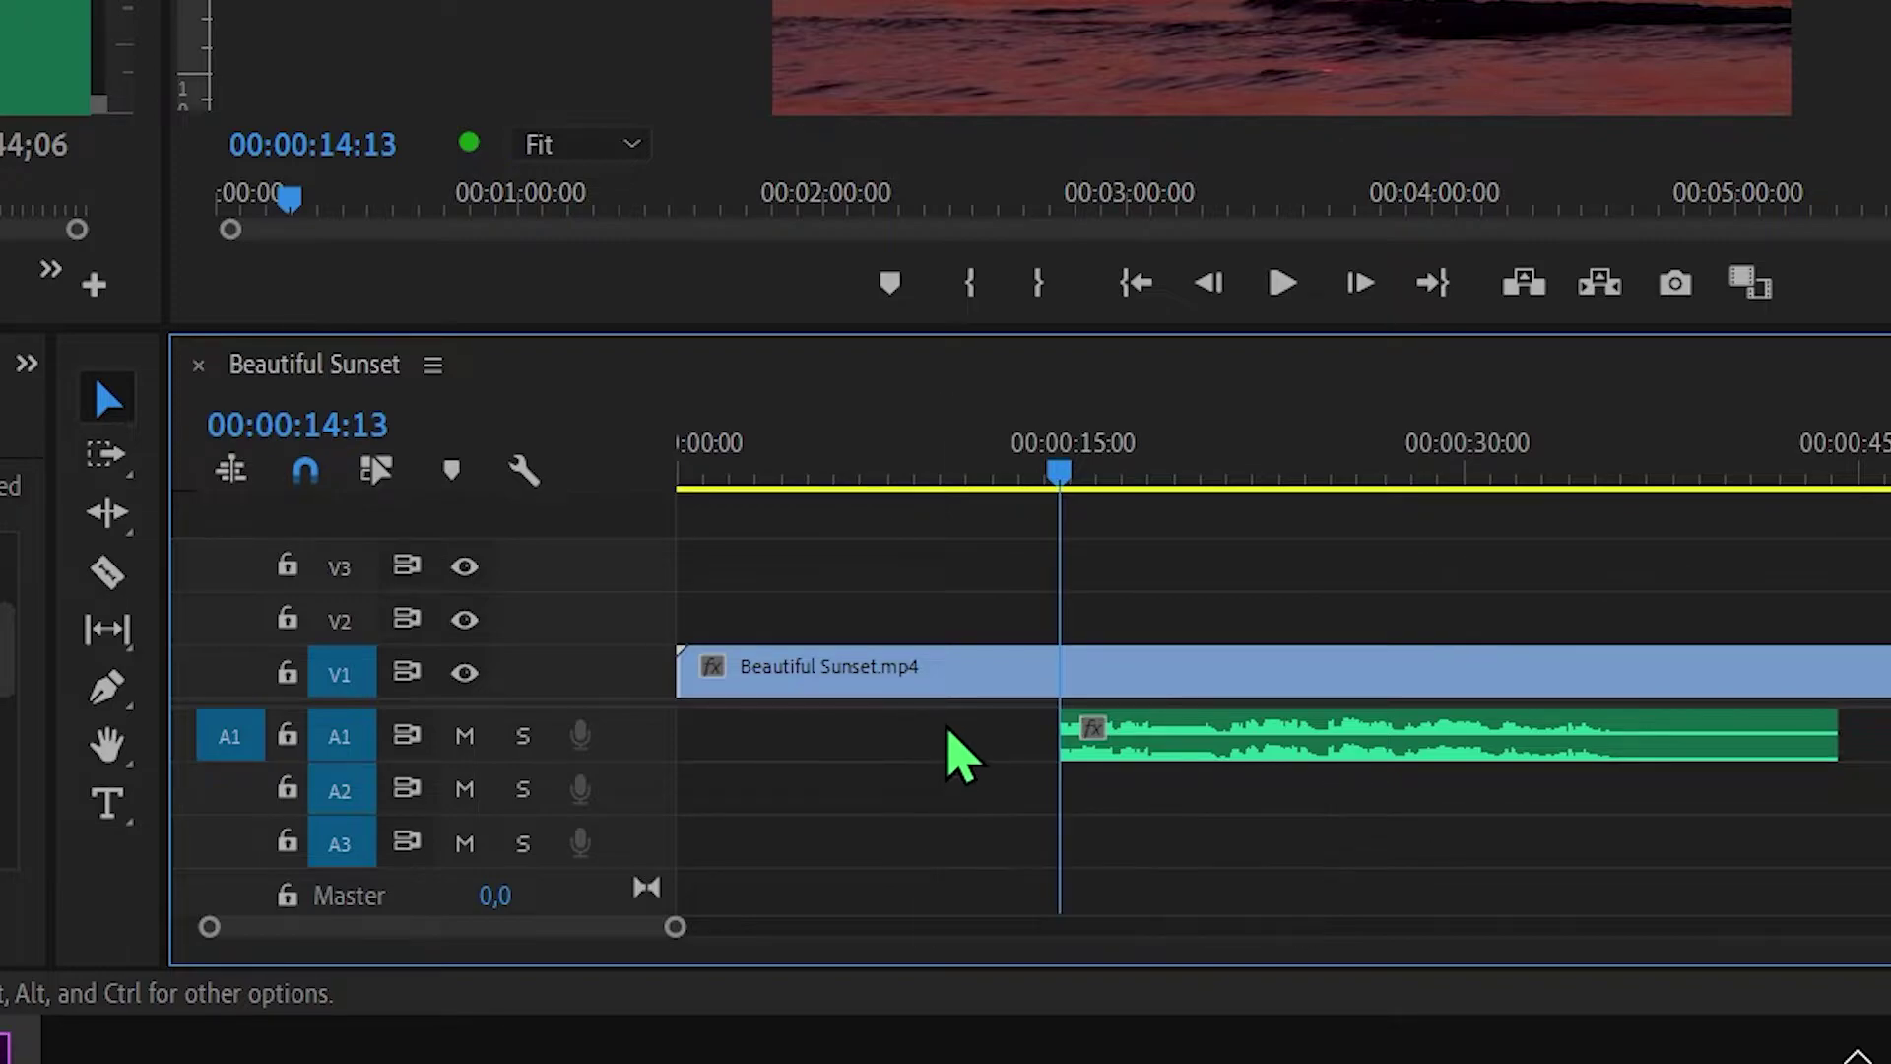
click(1133, 753)
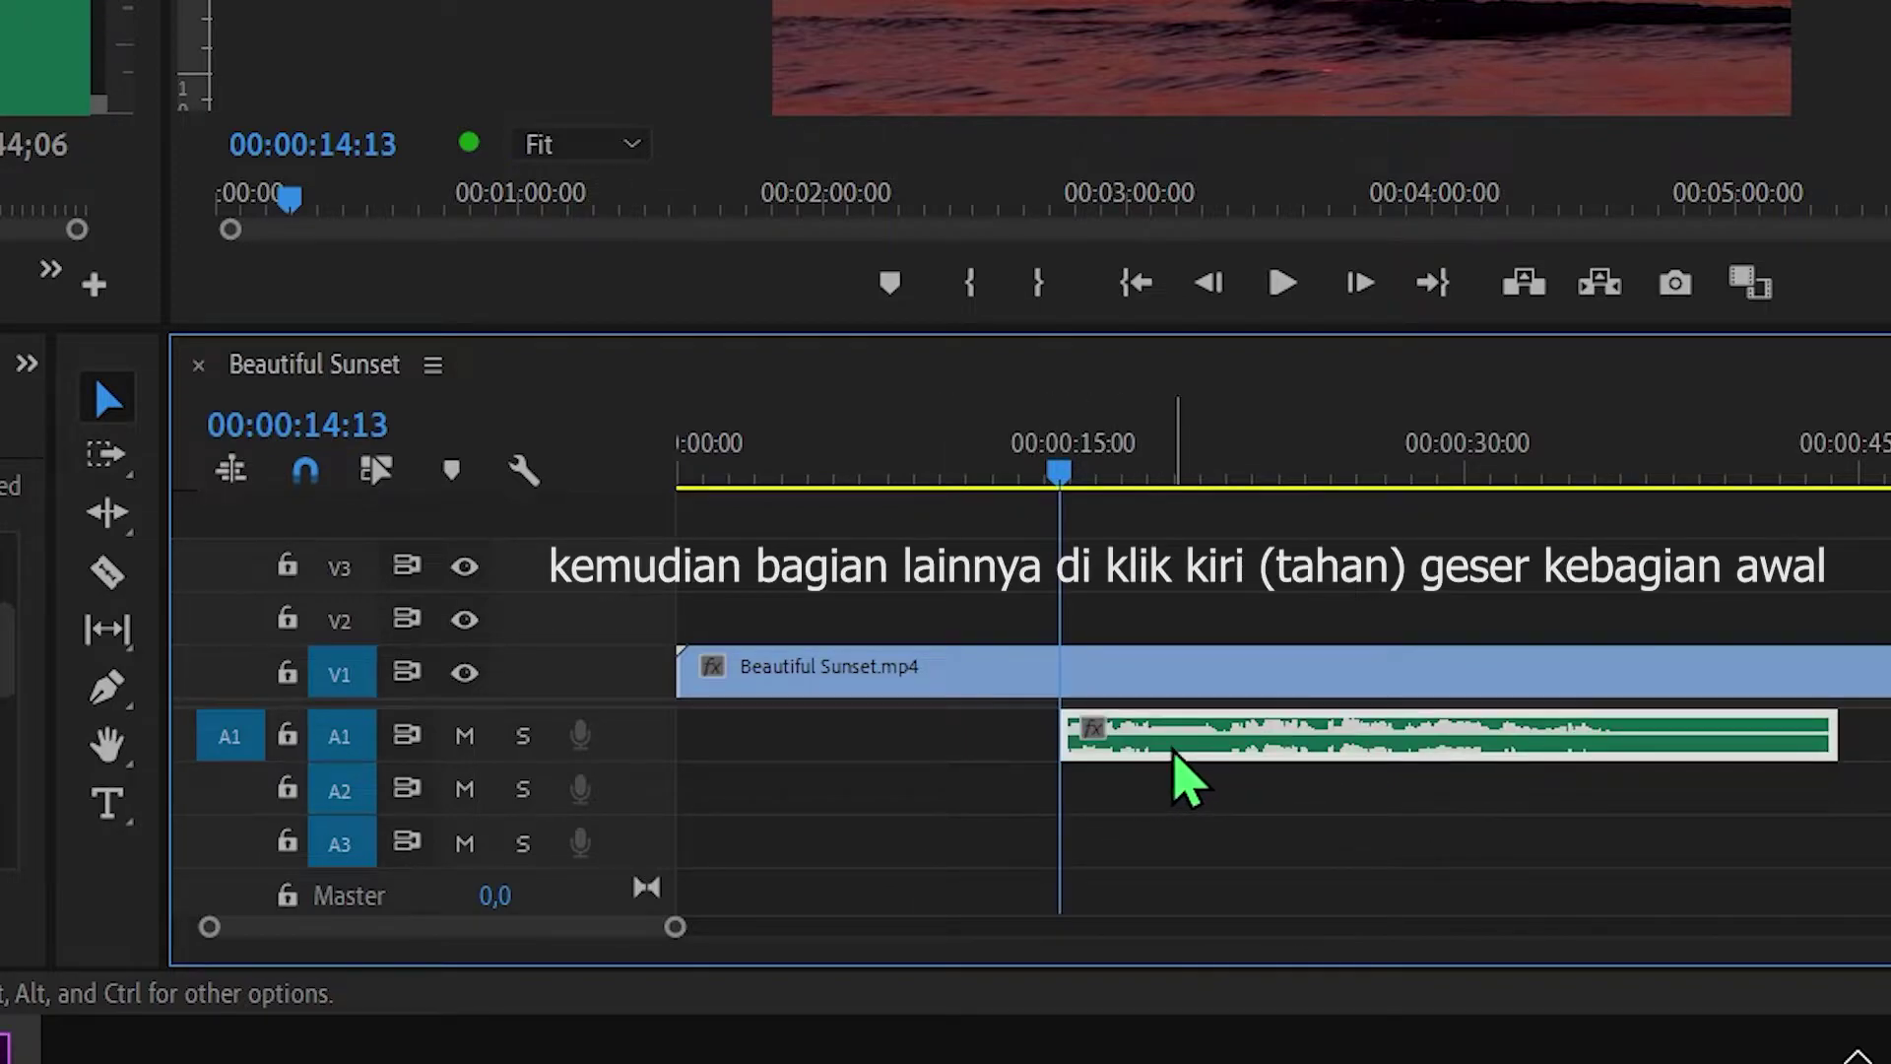
drag(1174, 754, 796, 761)
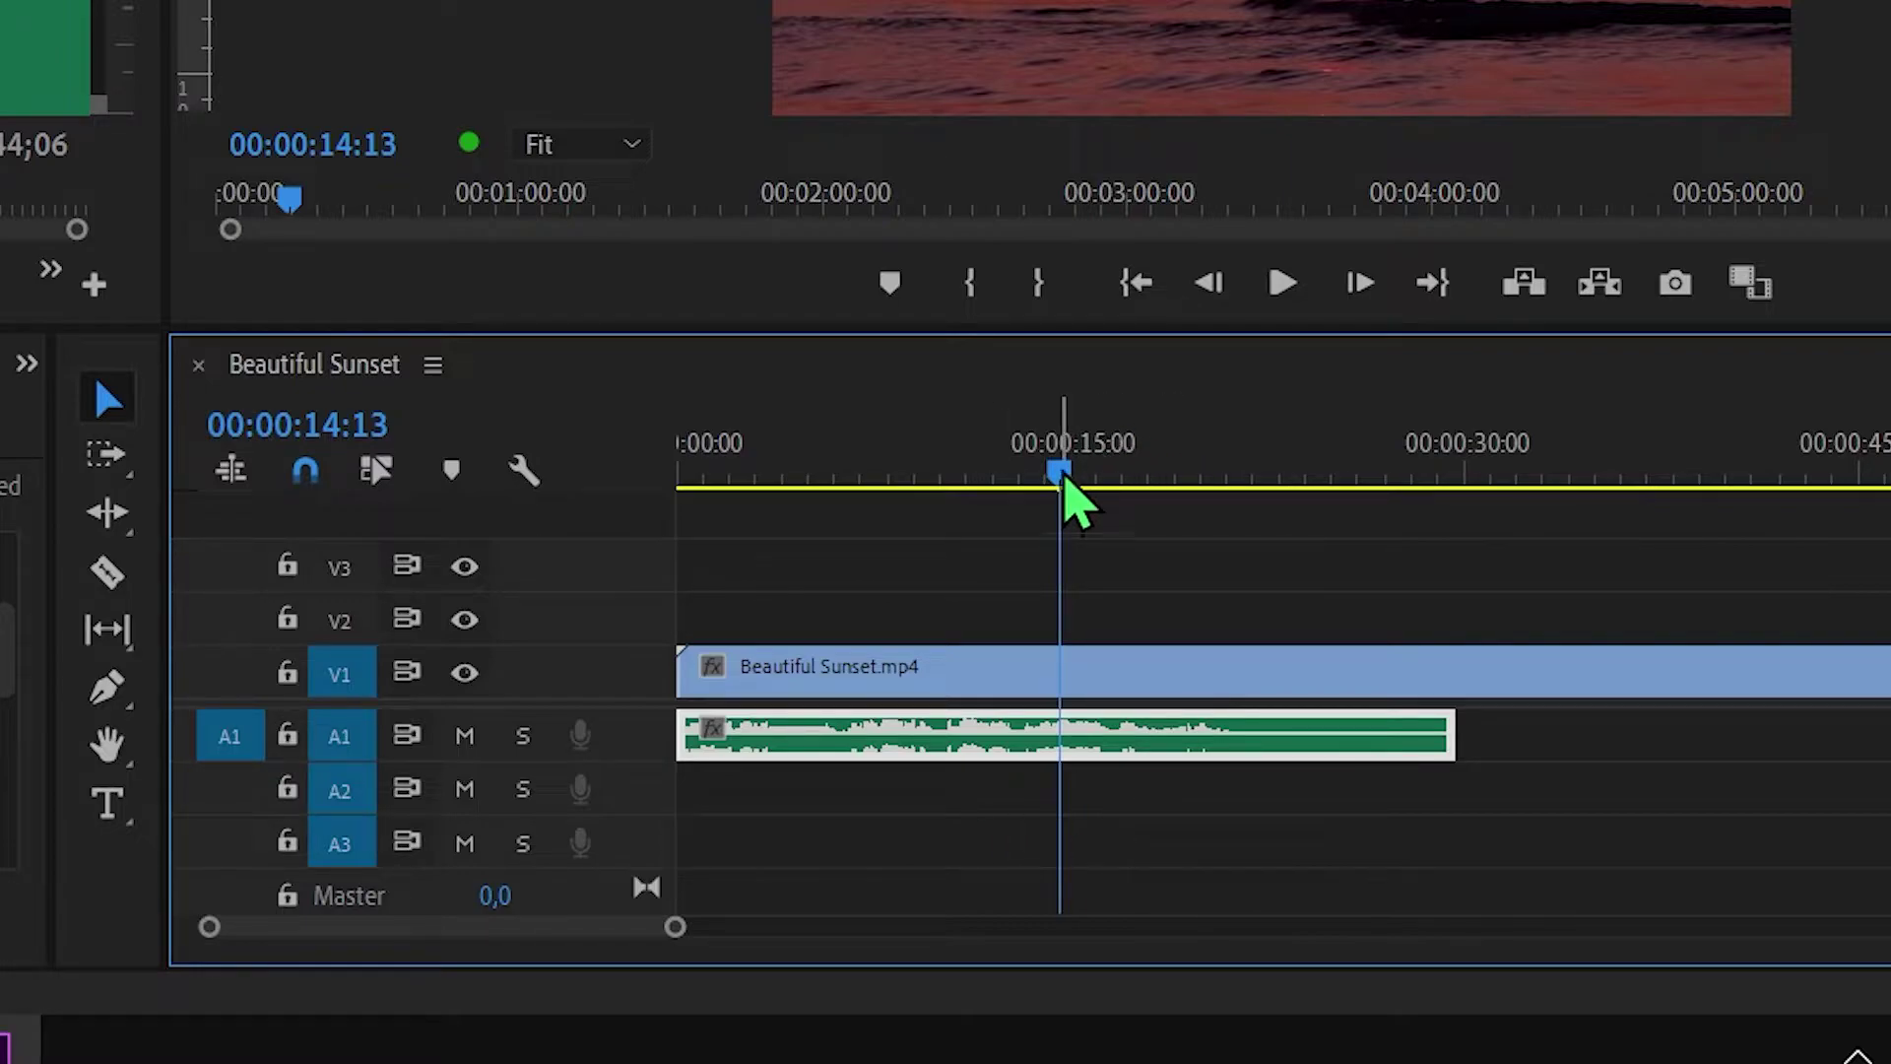
drag(1064, 477, 678, 481)
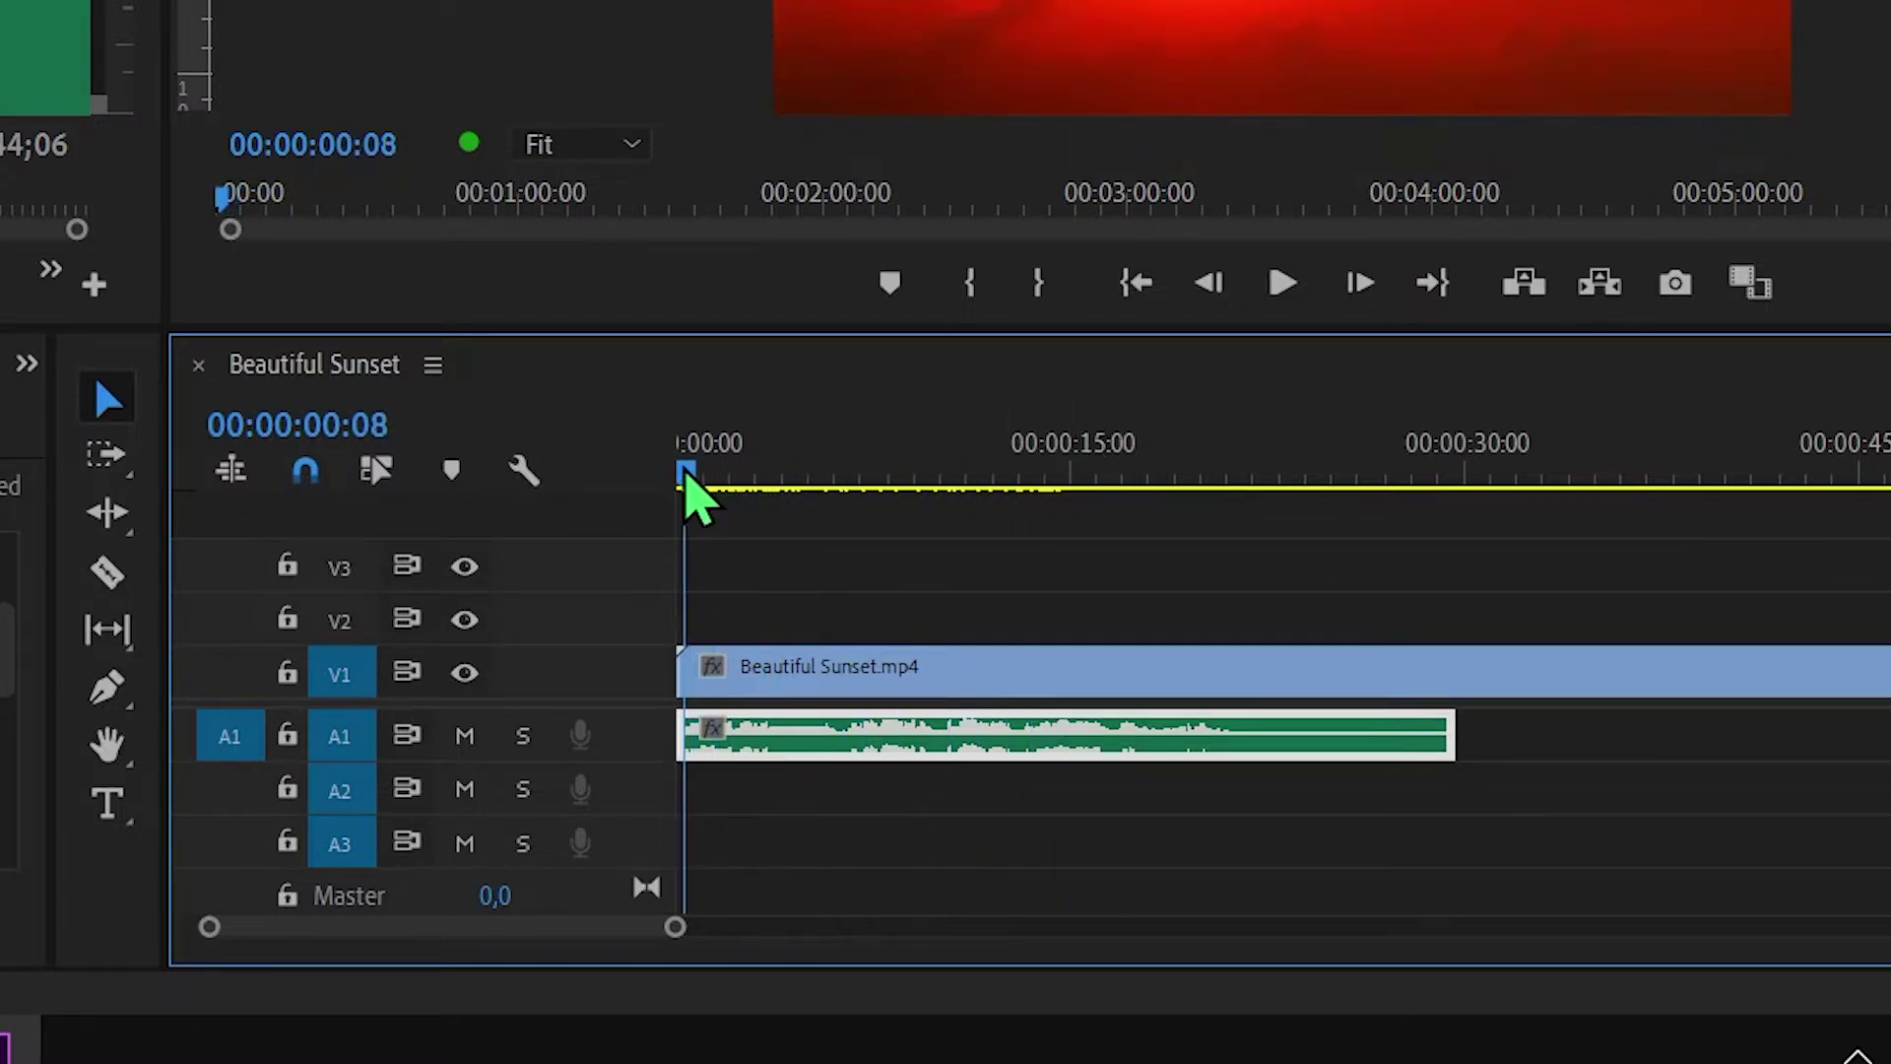
Find the first verse's end and park the playhead at 00:00:06:10, enlarging track A1
click(1281, 284)
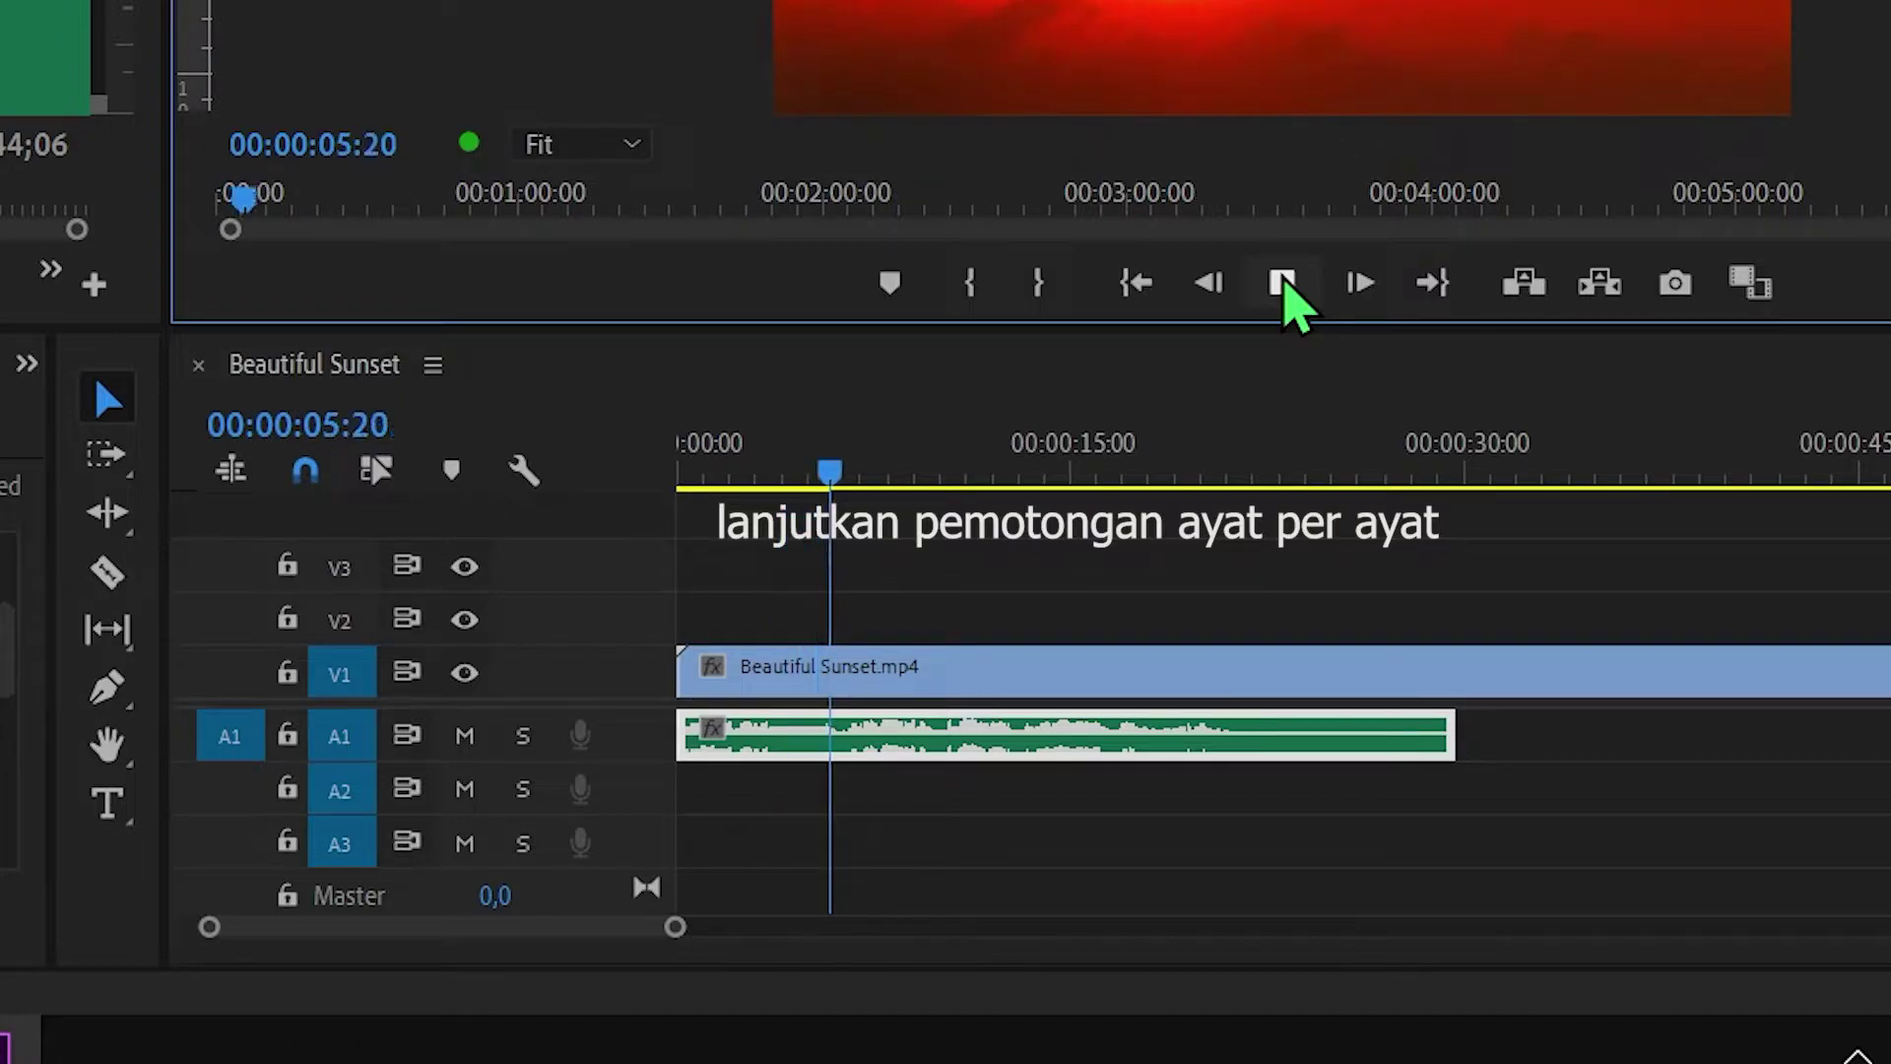
click(1283, 288)
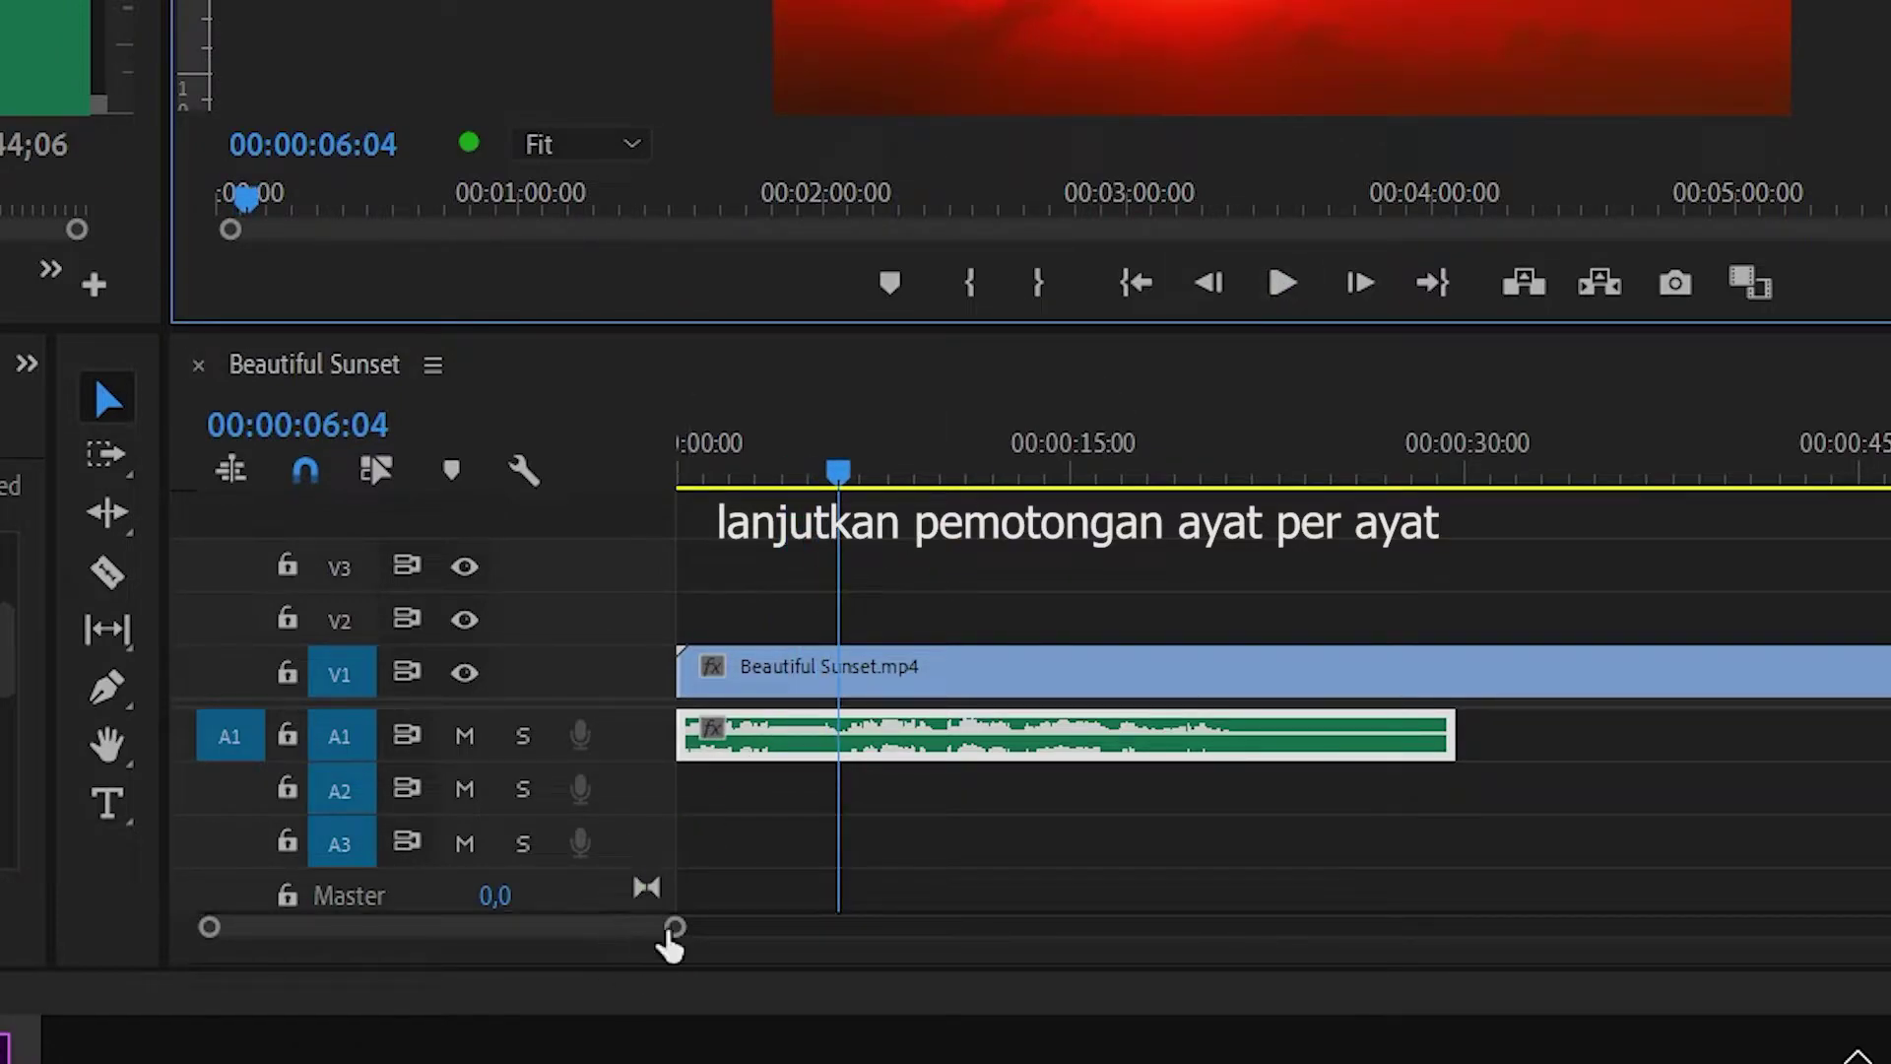
drag(674, 927, 557, 931)
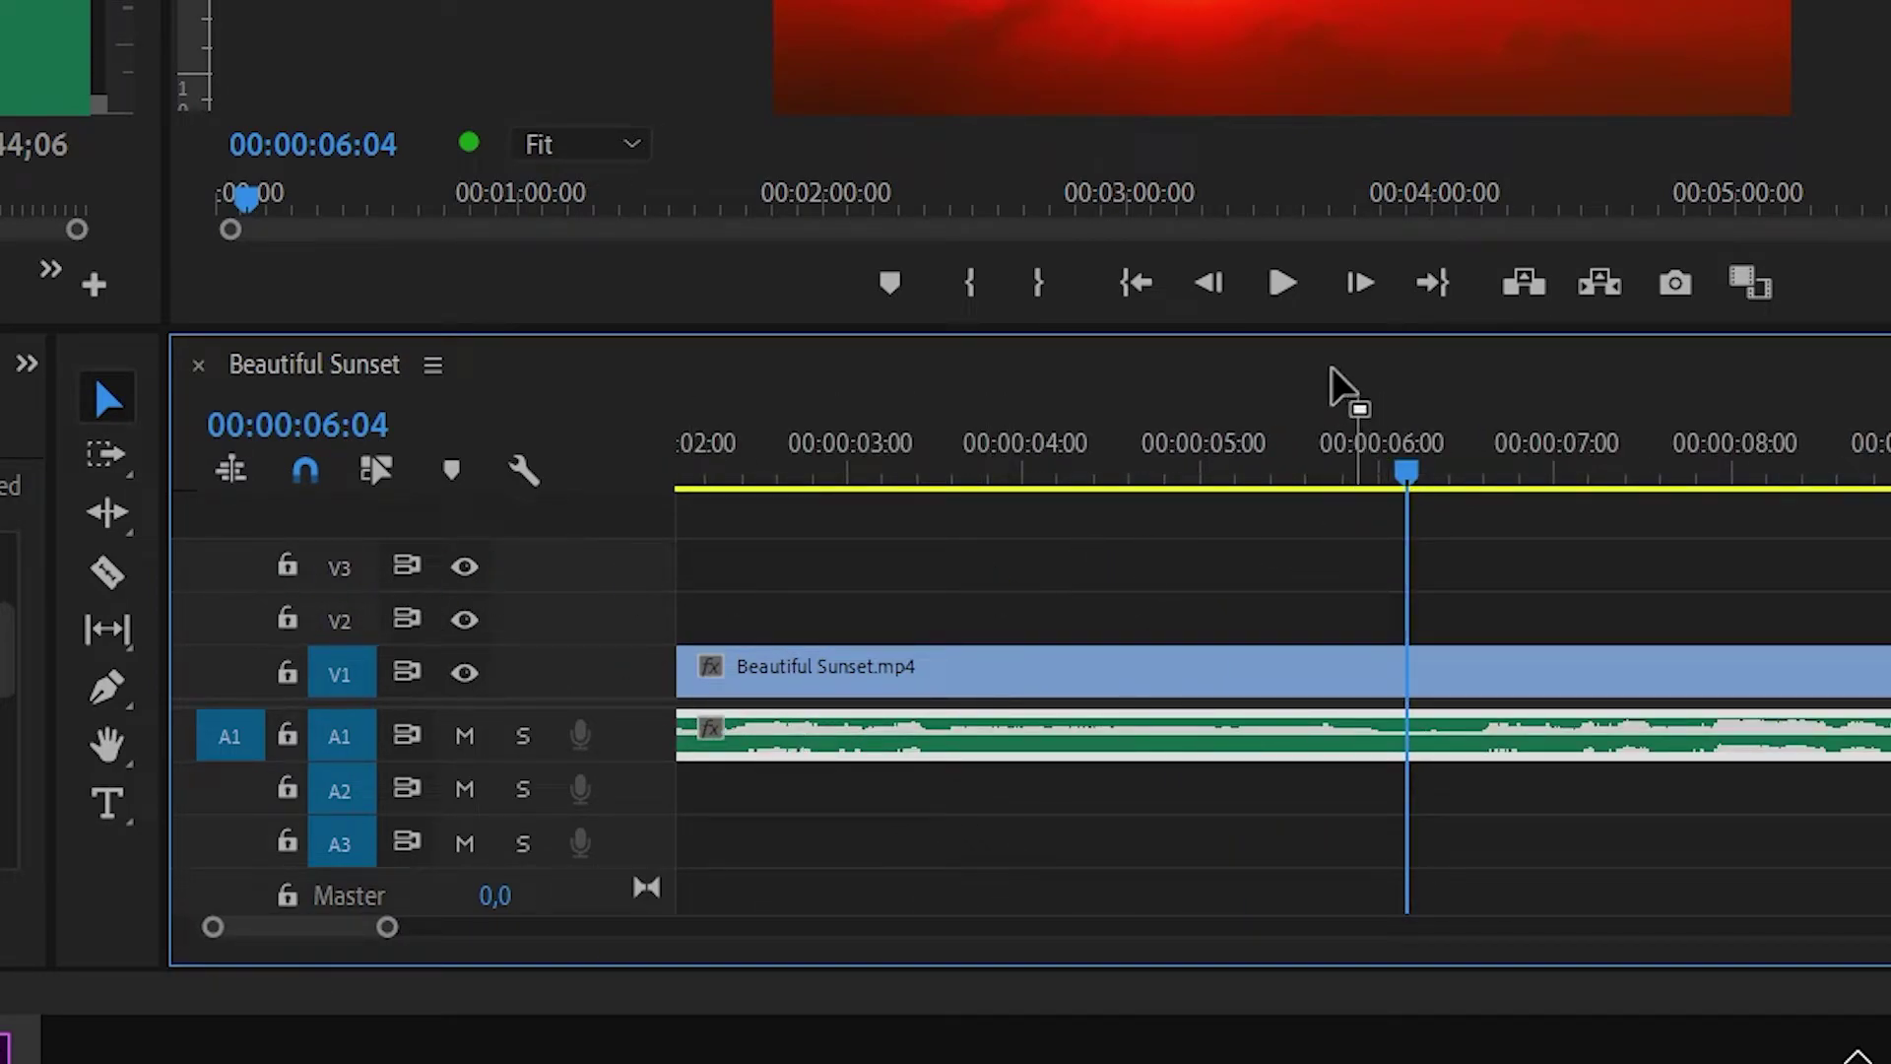
drag(1410, 480, 1440, 480)
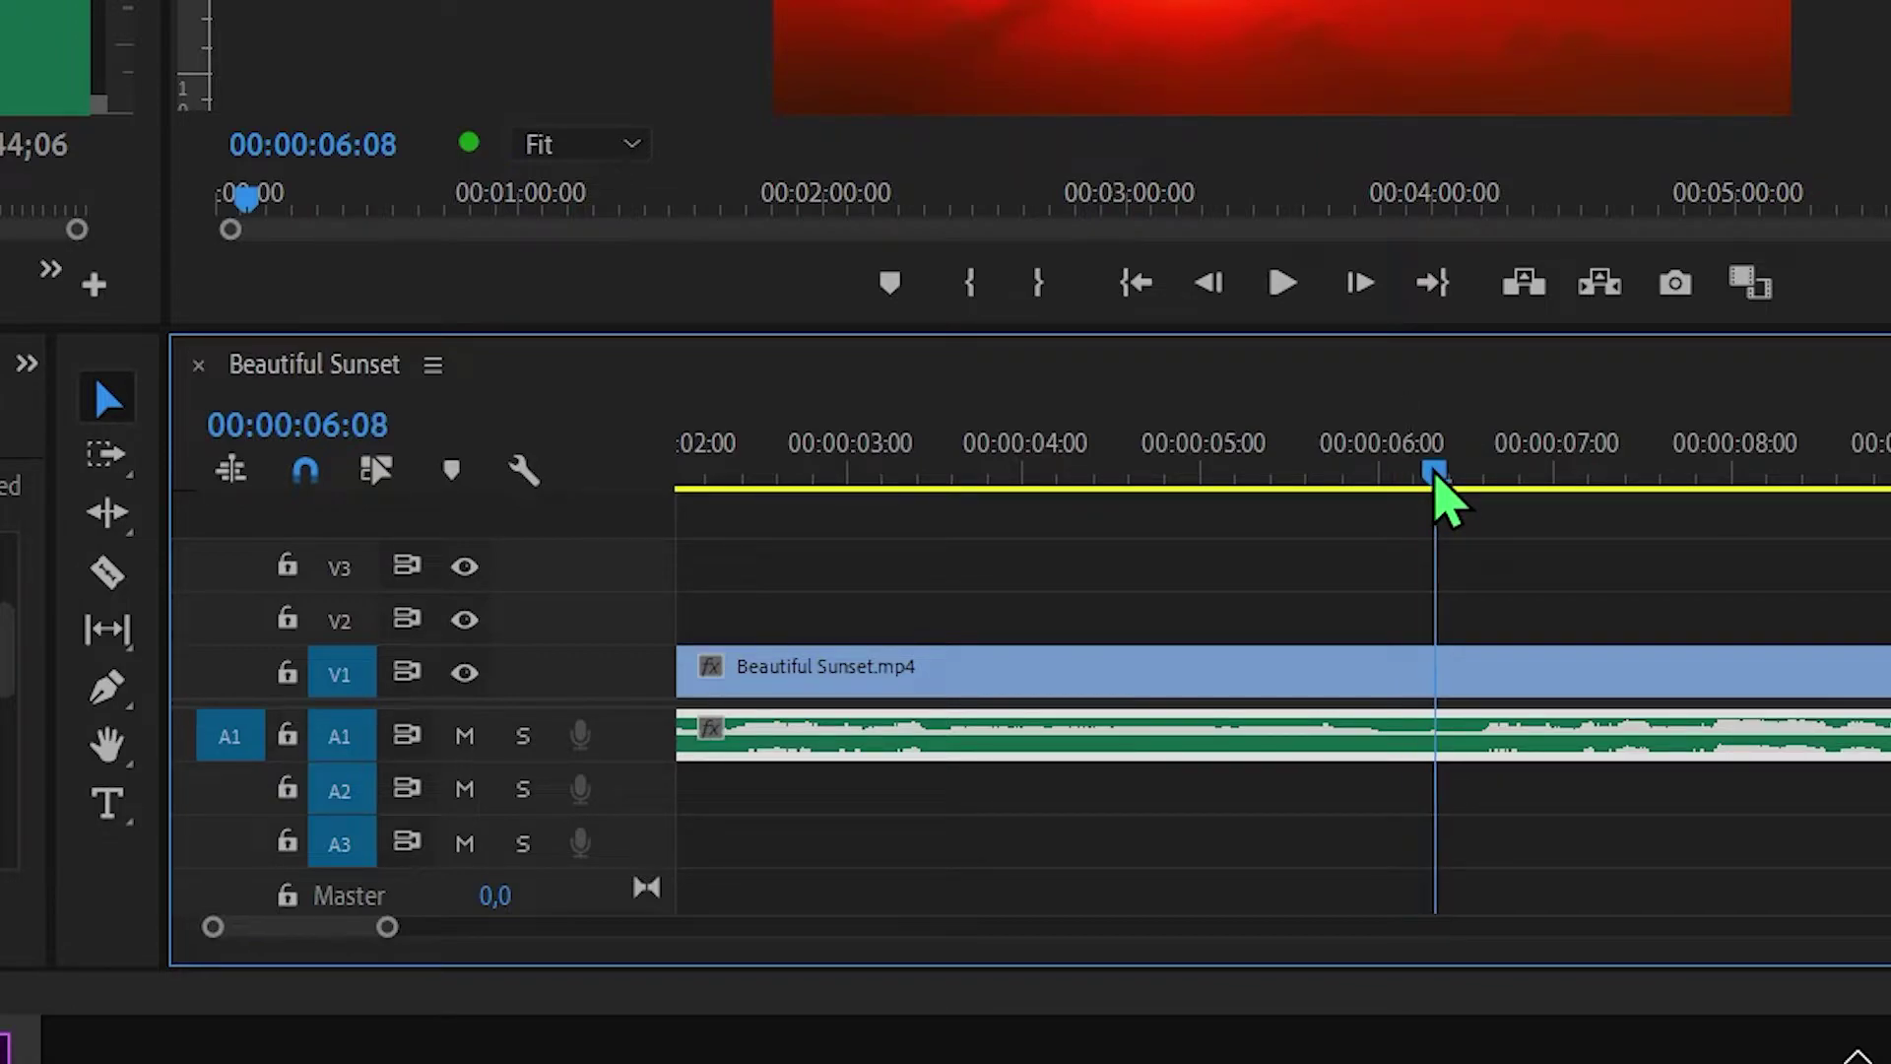
drag(1435, 479, 1449, 480)
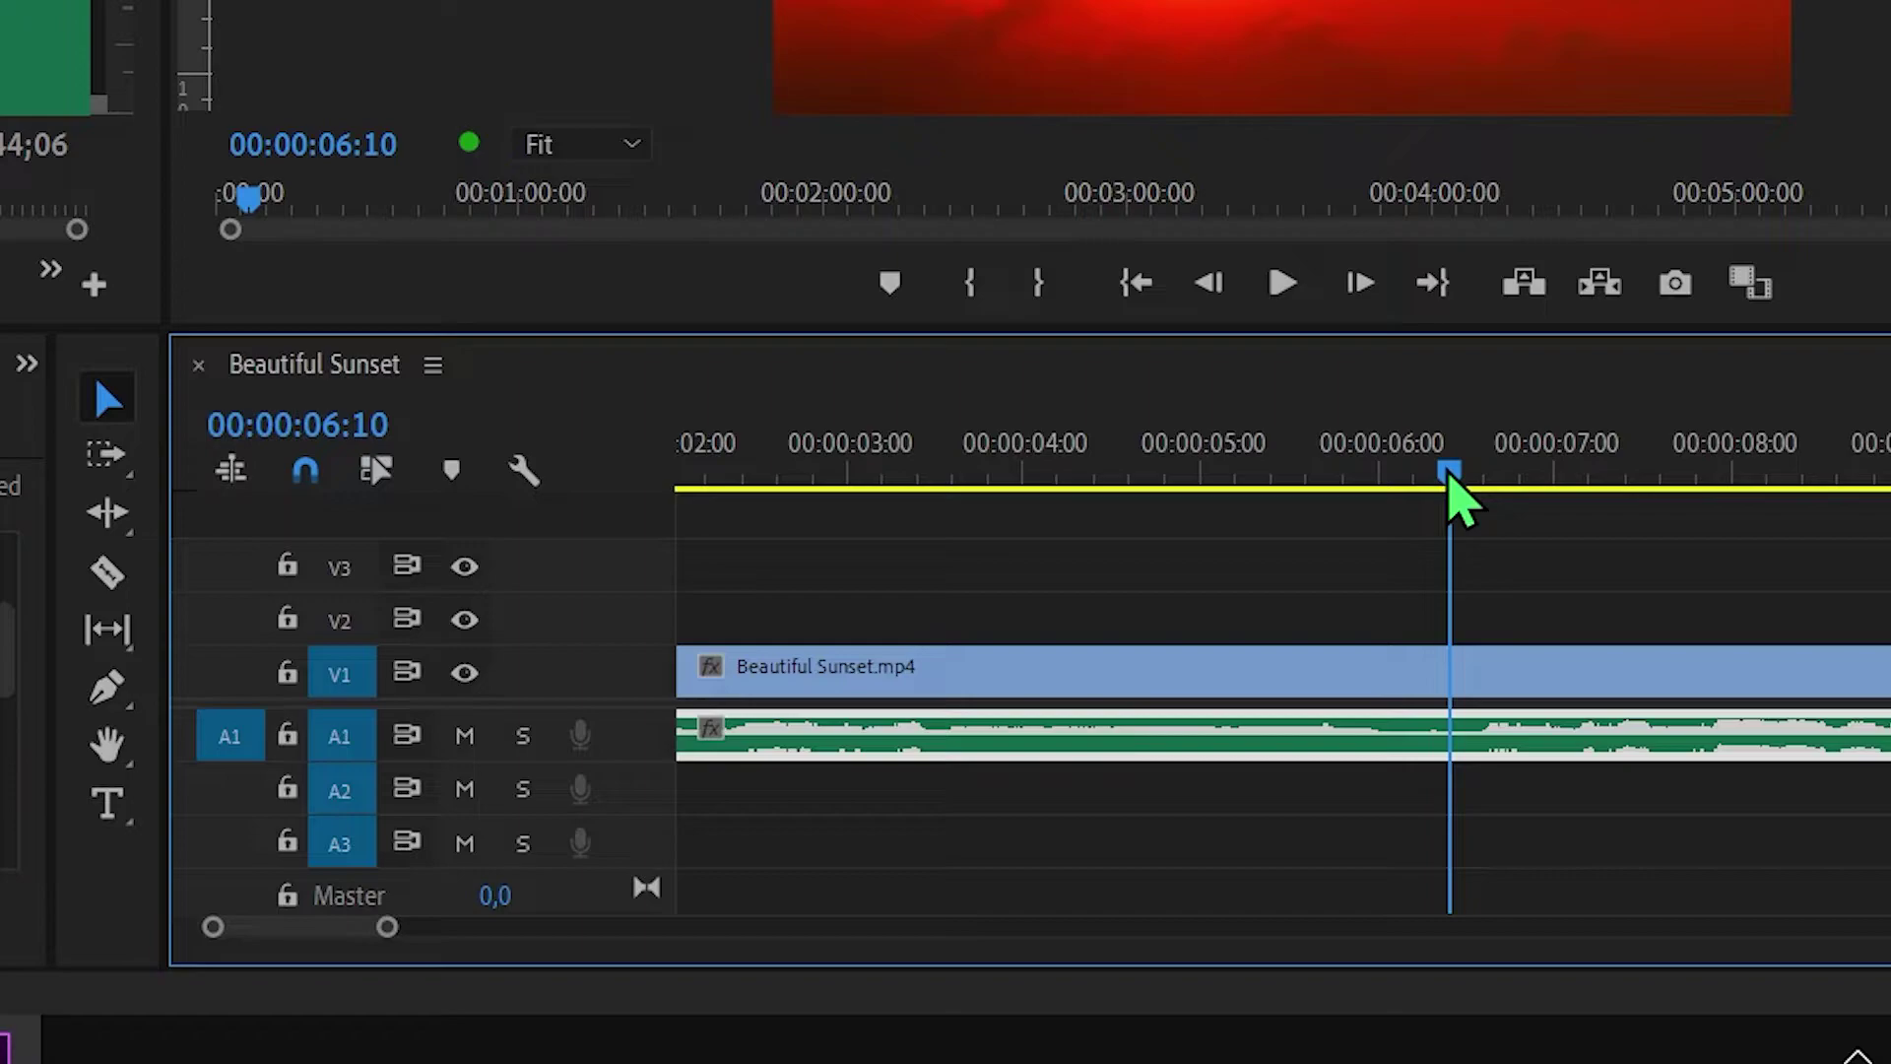
drag(636, 757, 635, 795)
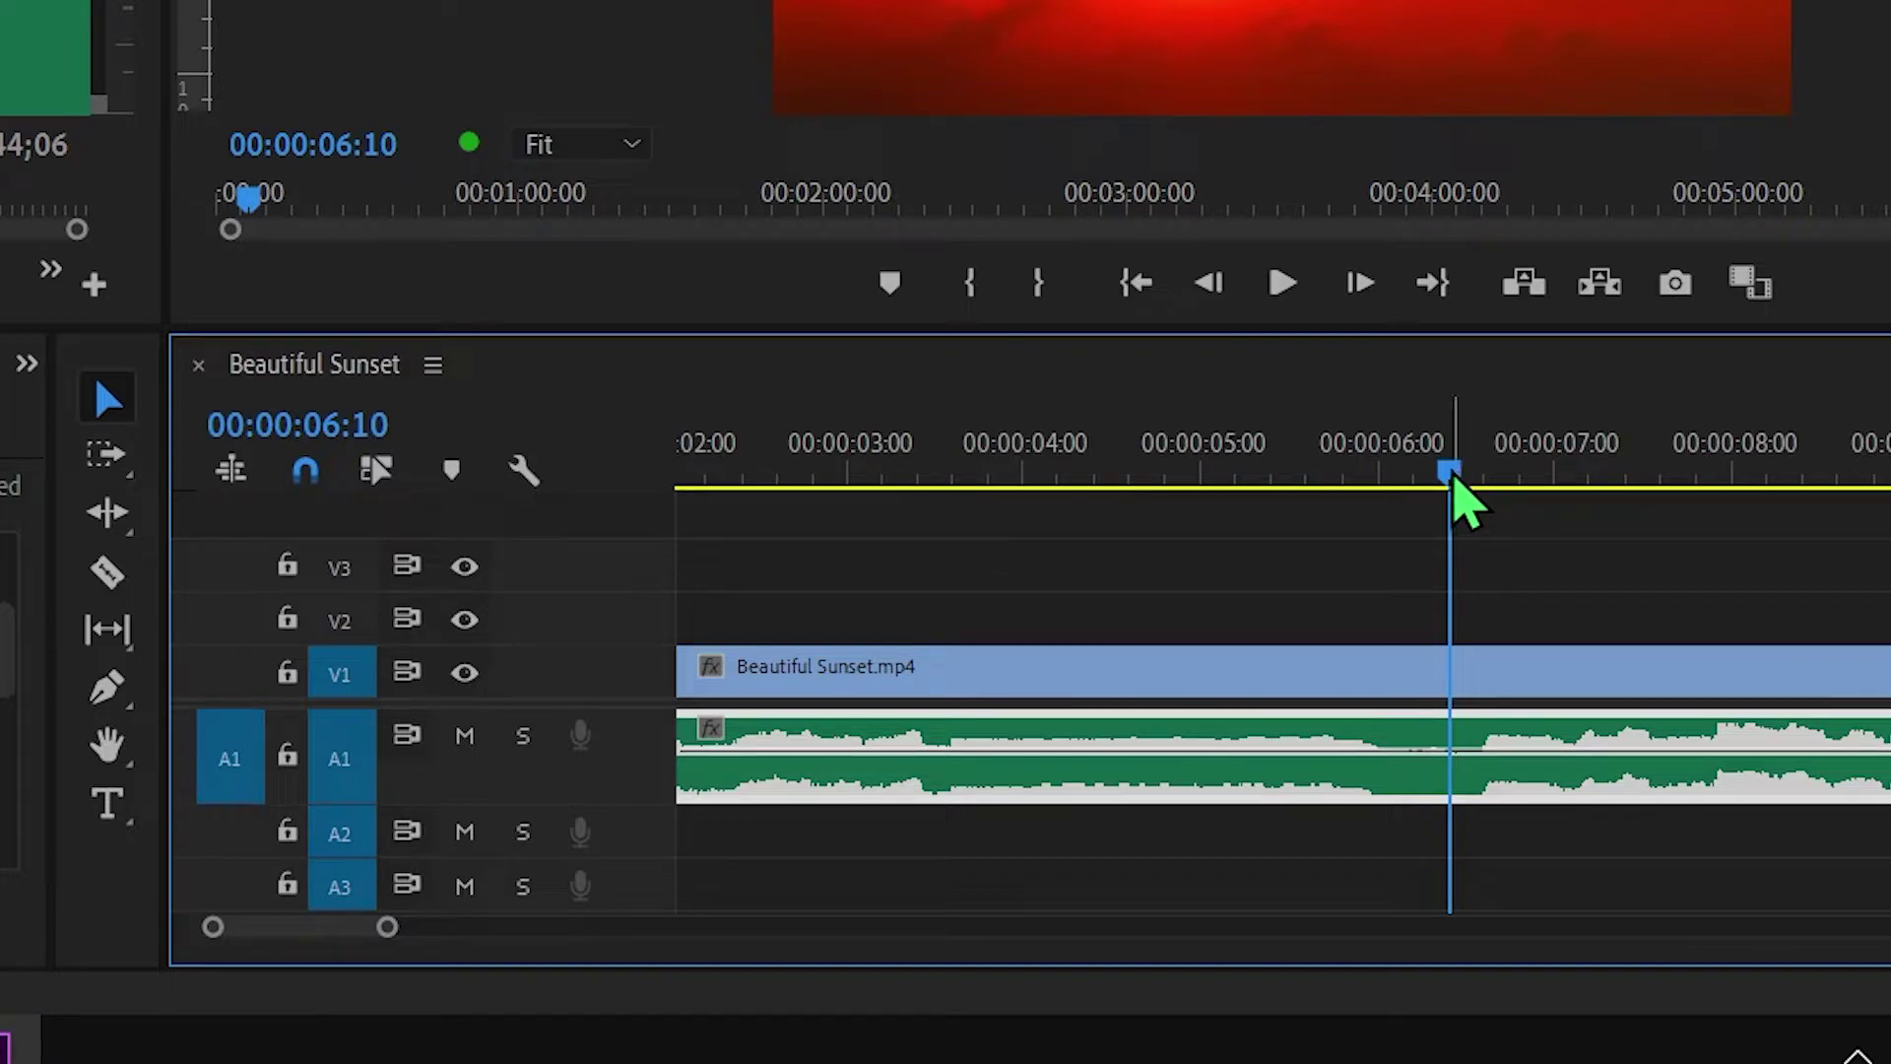
drag(1455, 483, 1455, 485)
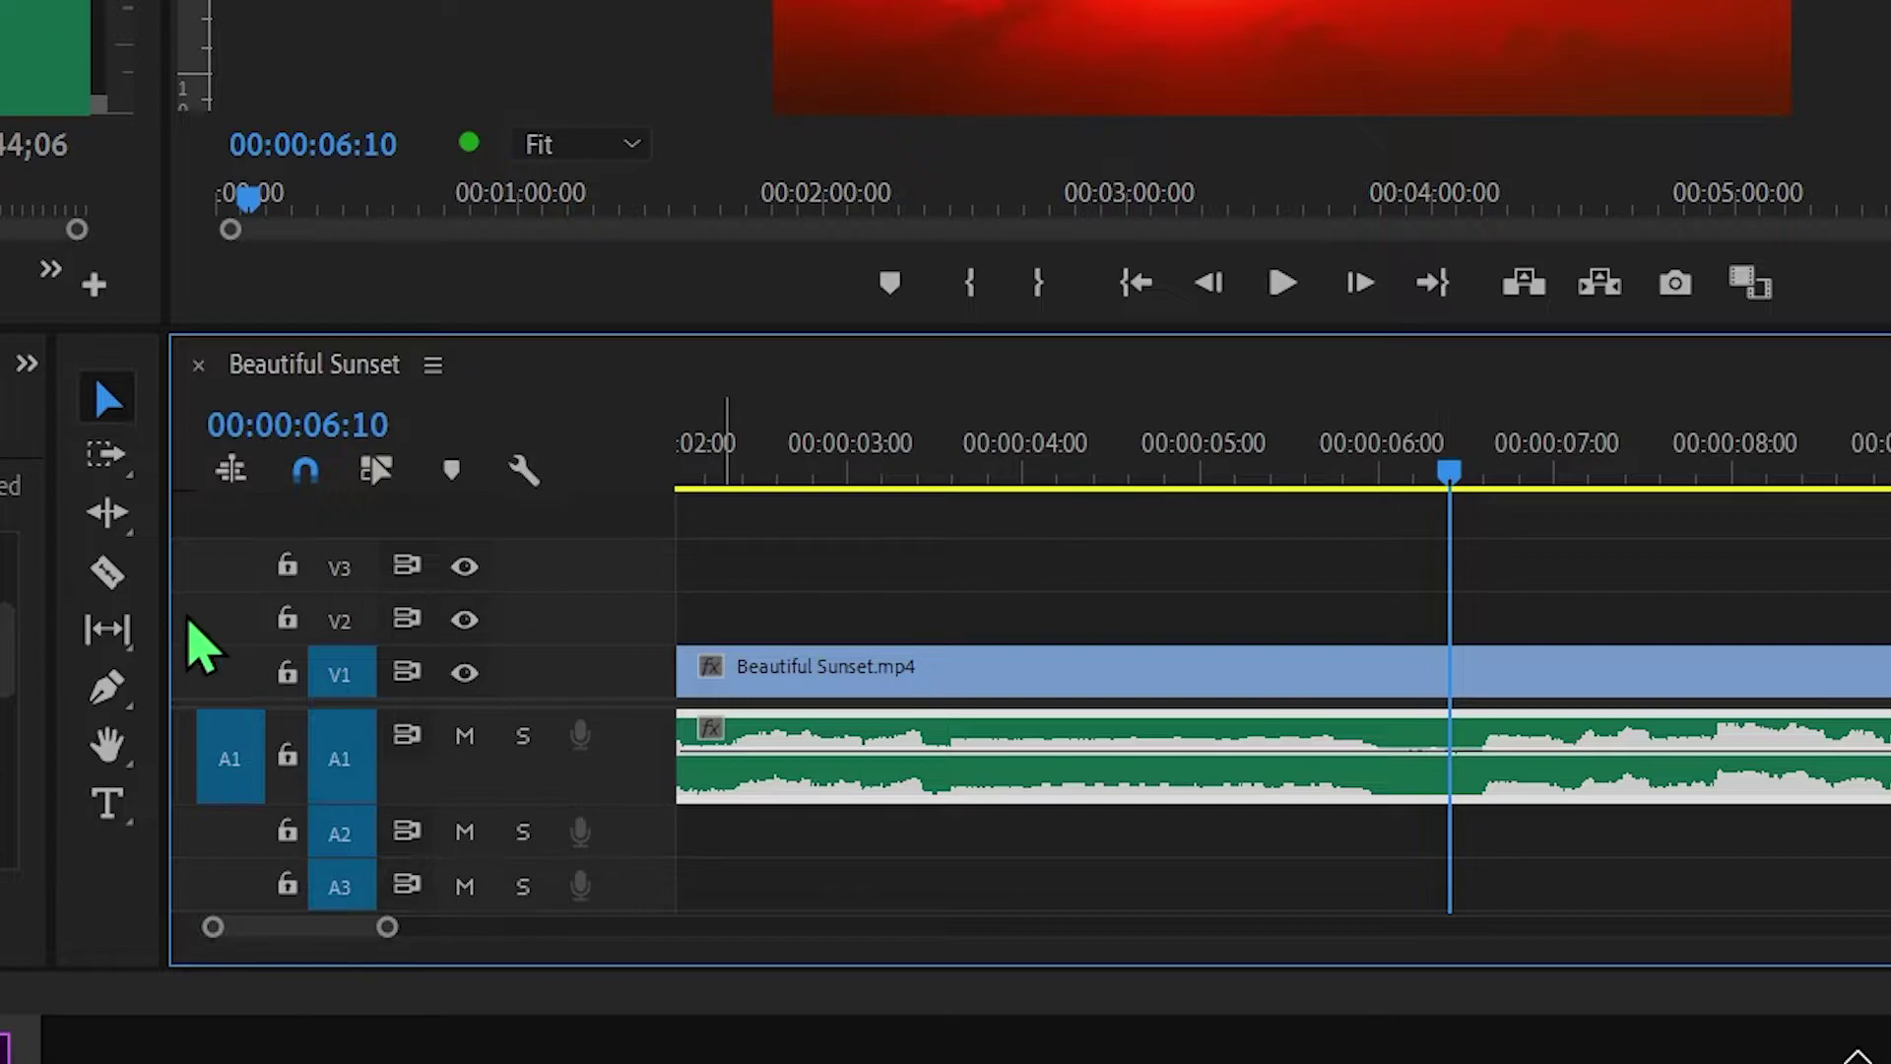
Split the A1 audio at 00:00:06:10 and play on to the second verse's end
click(108, 573)
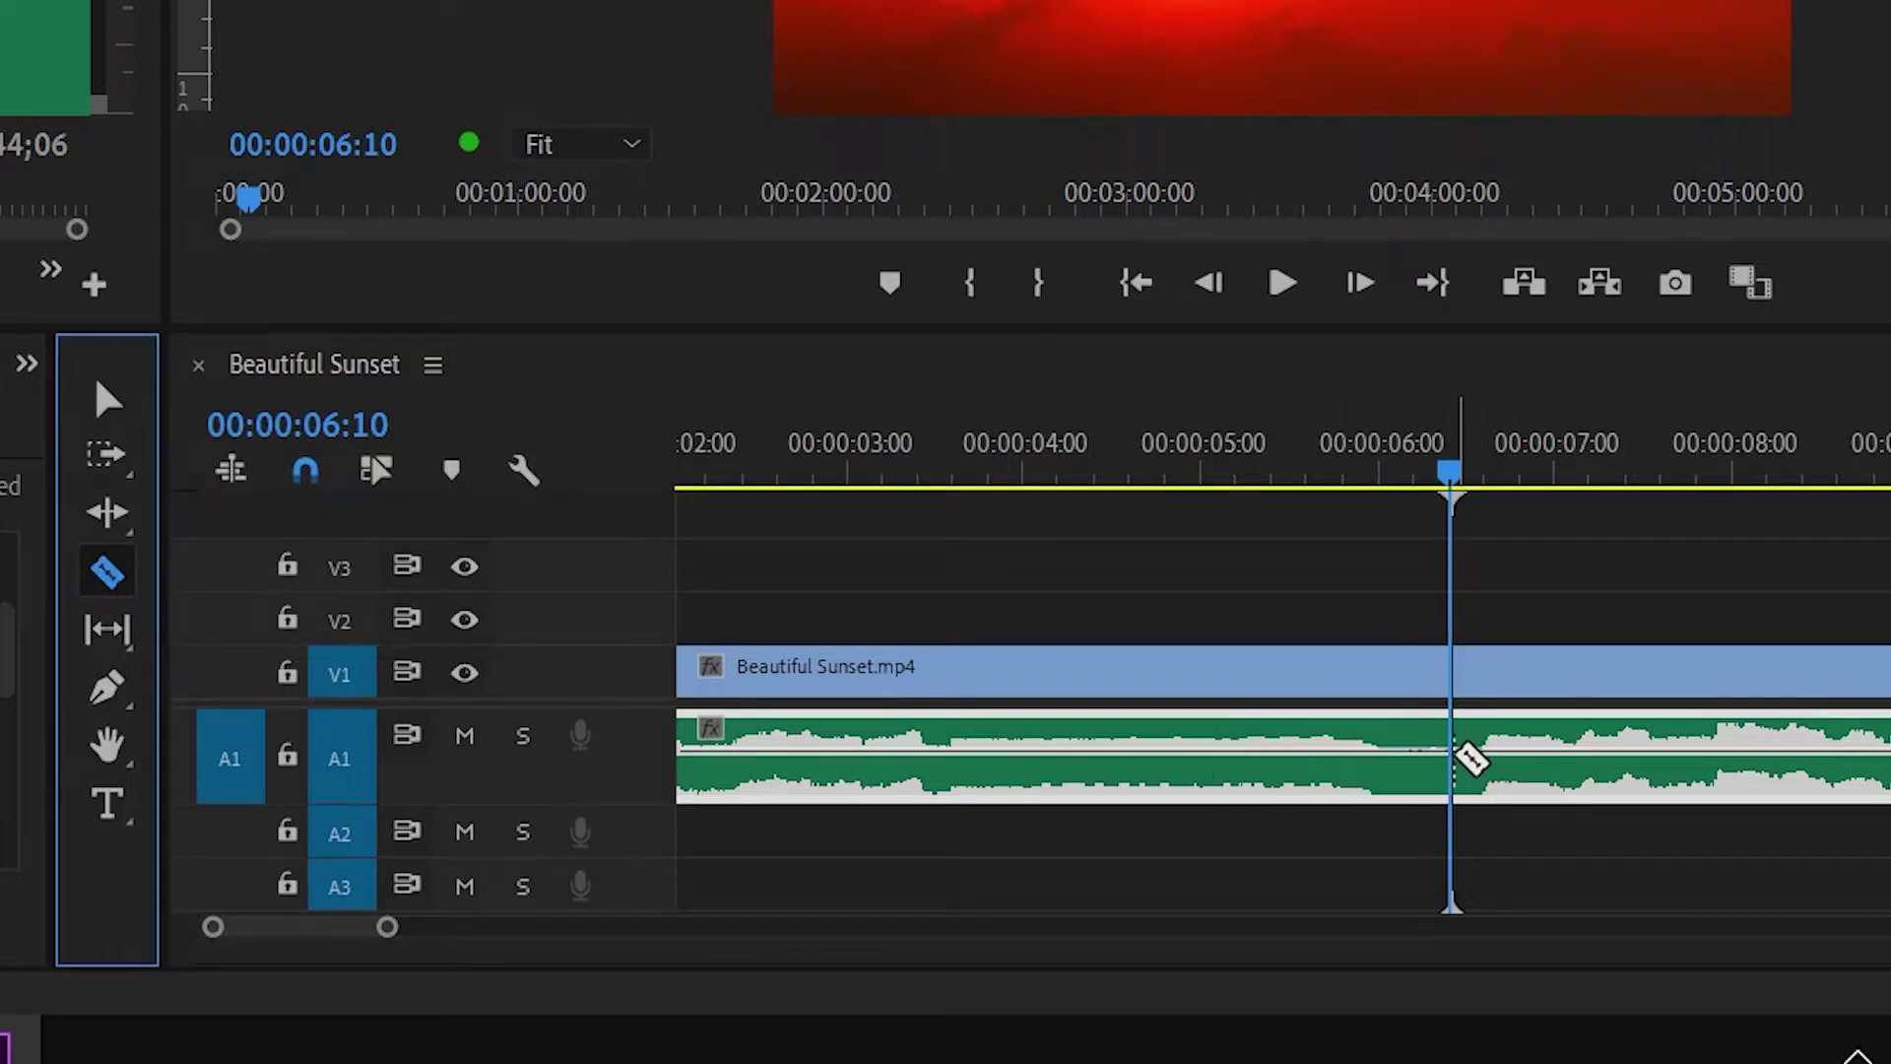
click(1468, 756)
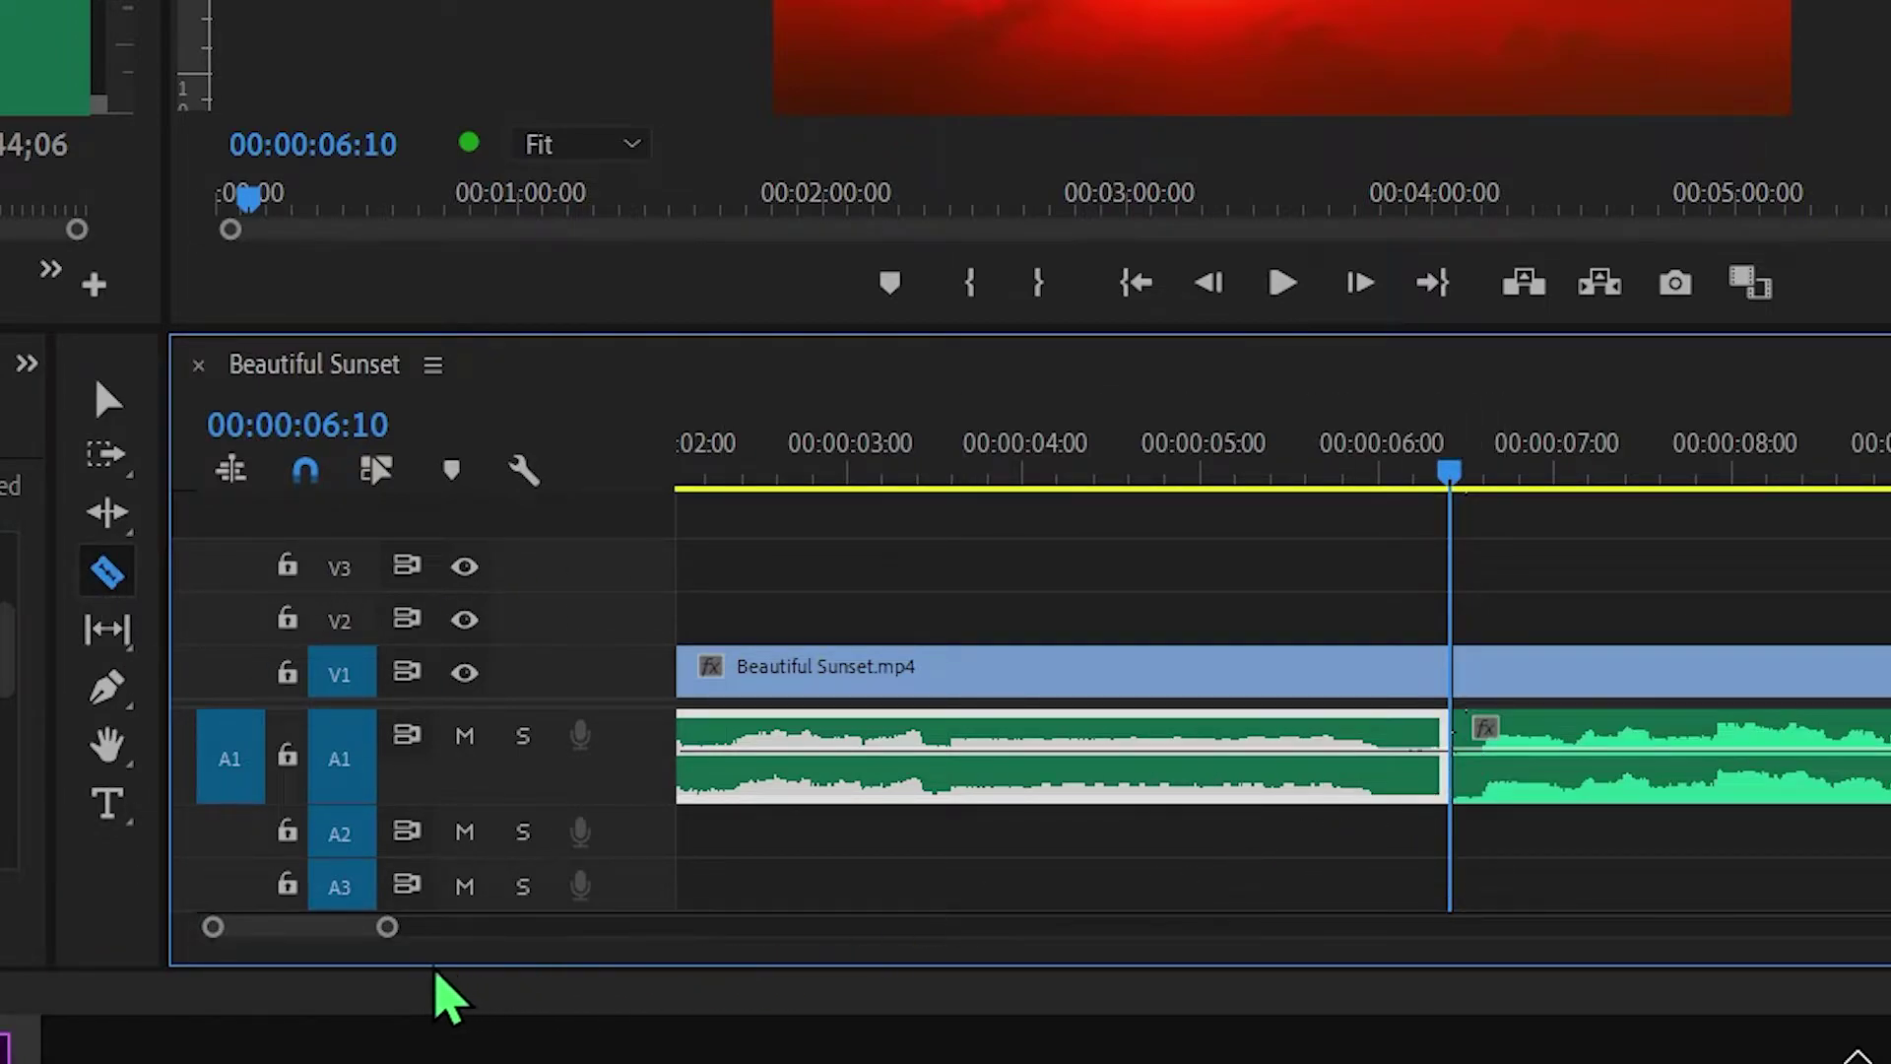
drag(388, 931, 479, 945)
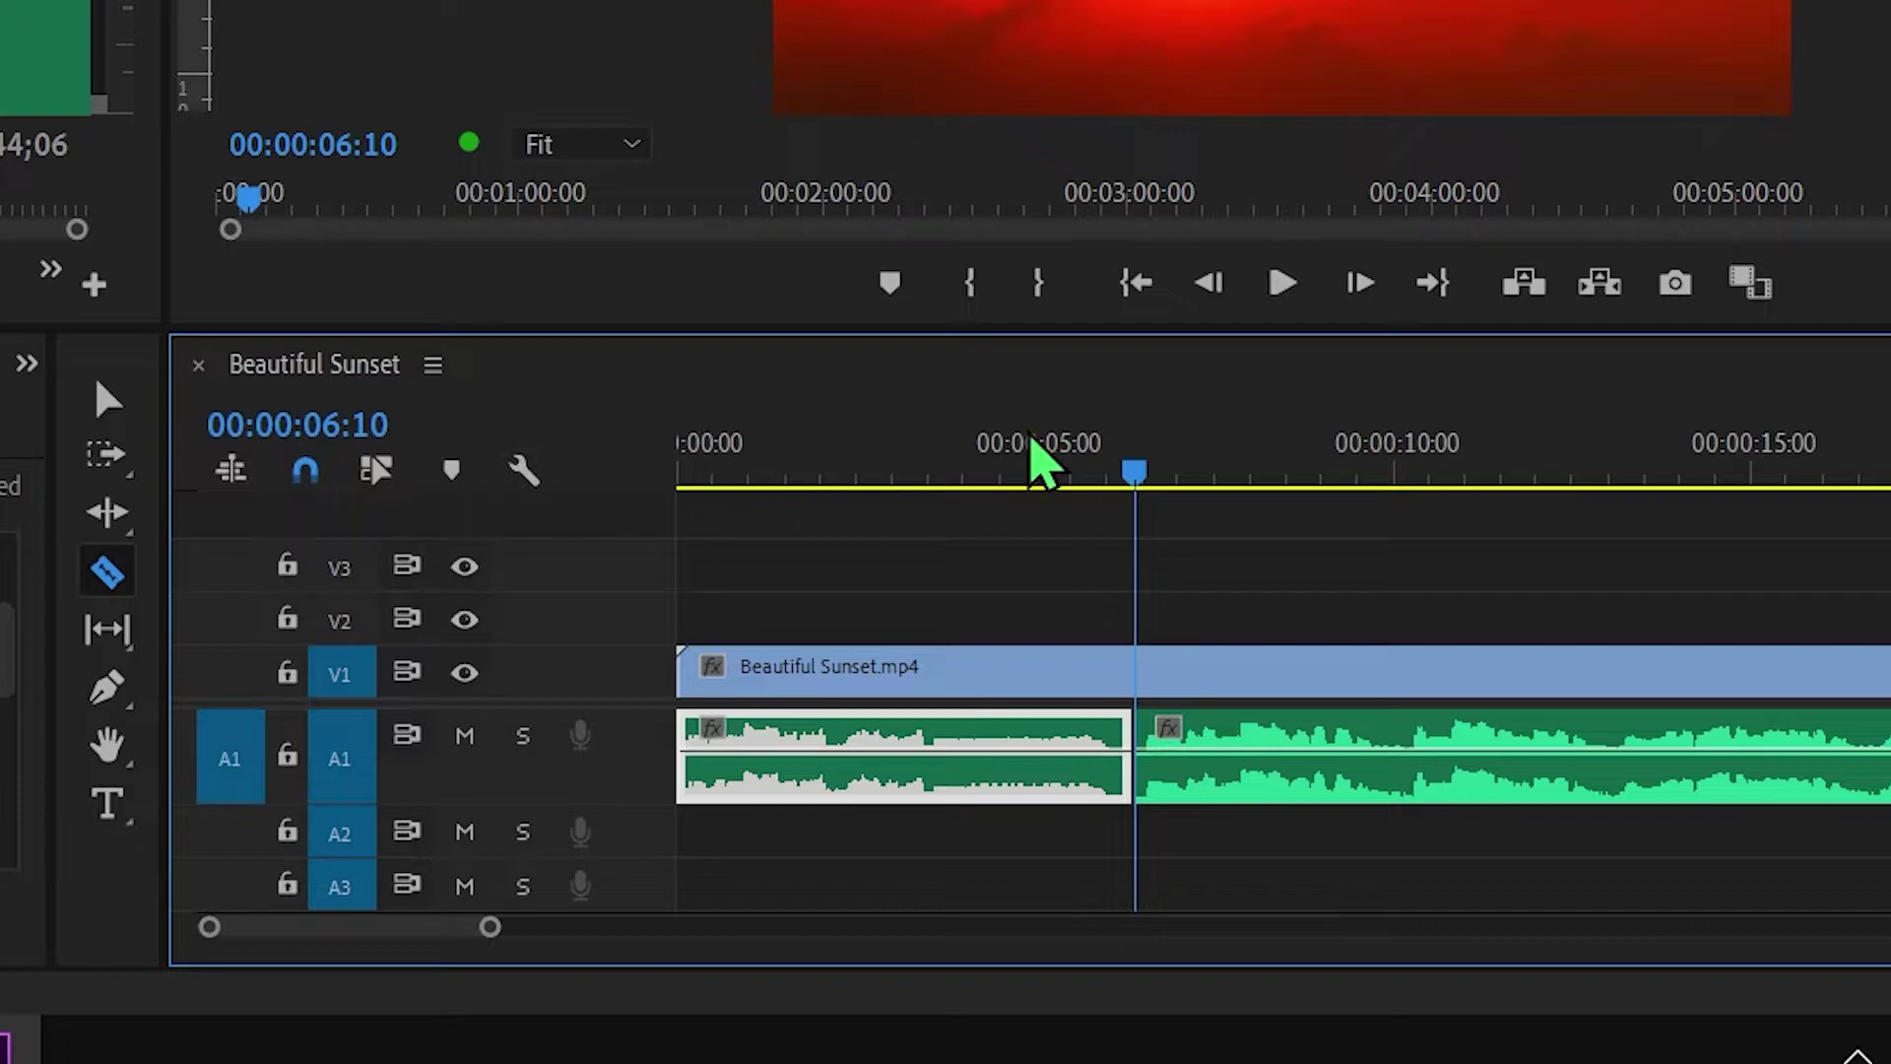
click(1282, 288)
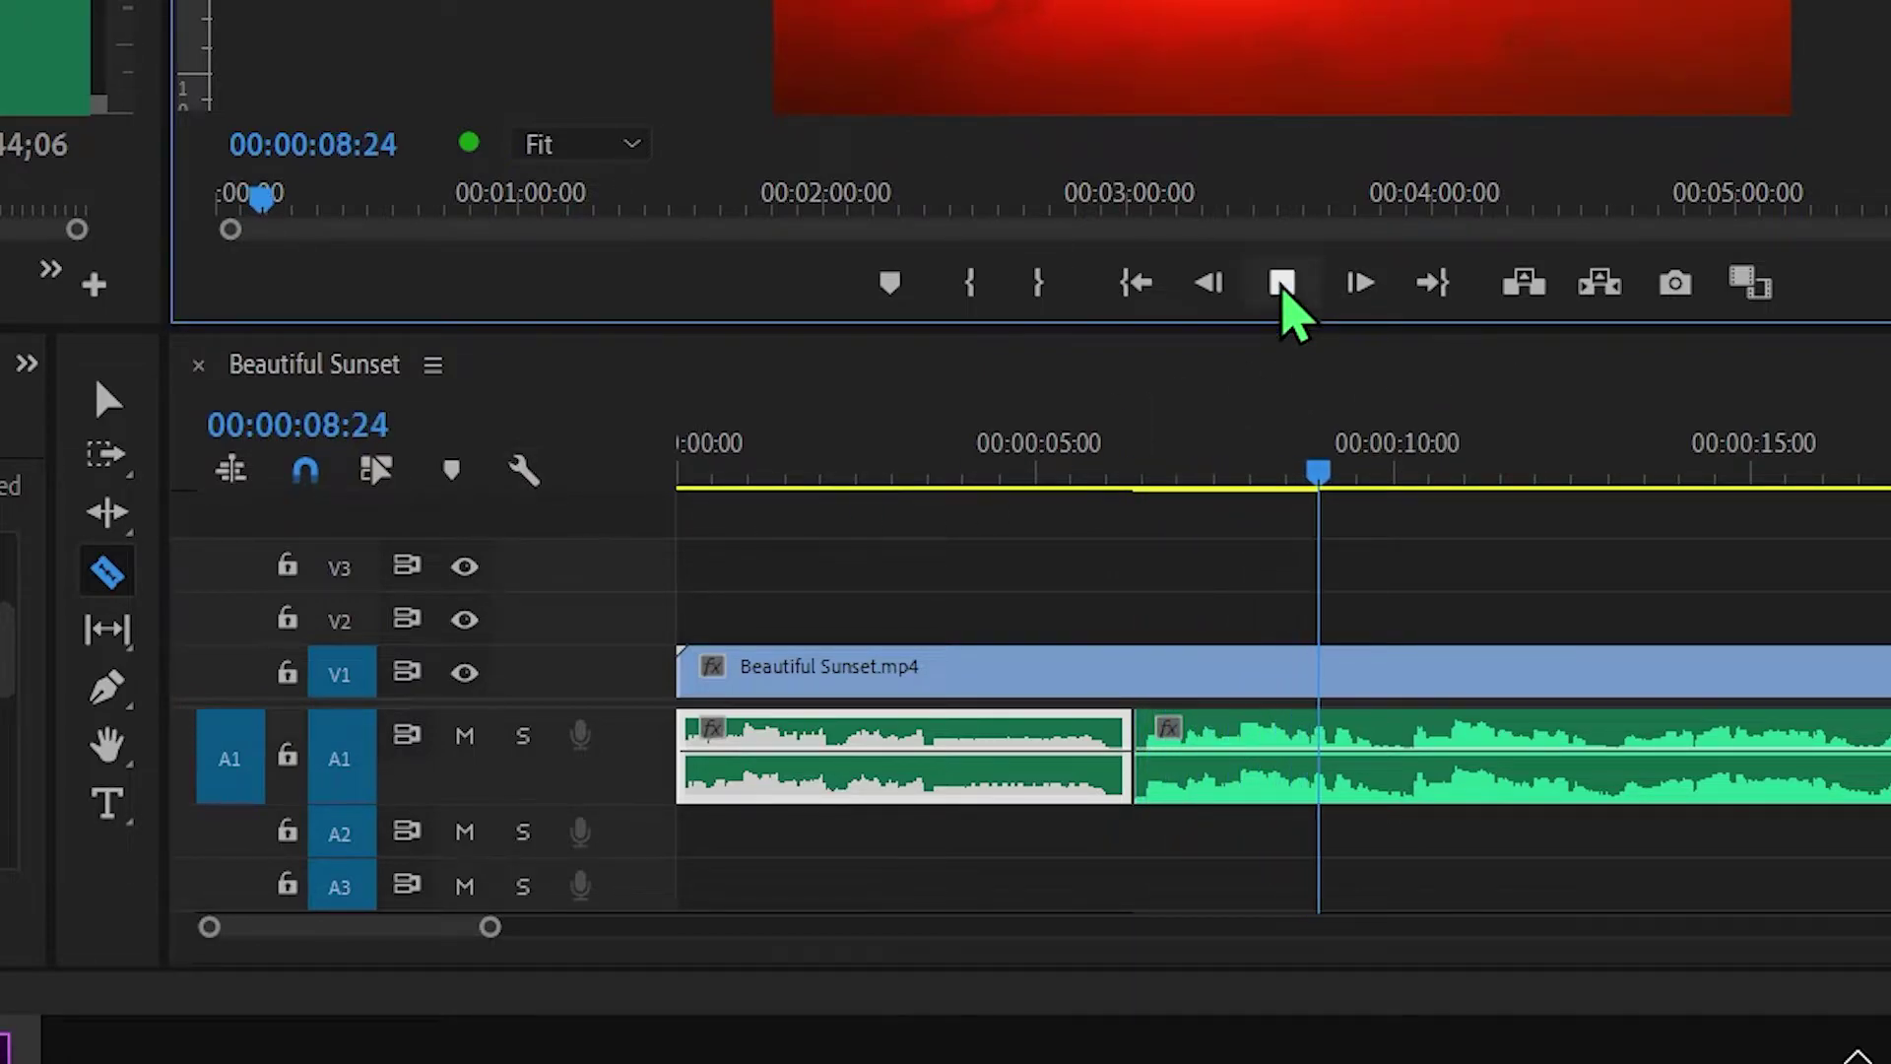
click(1283, 291)
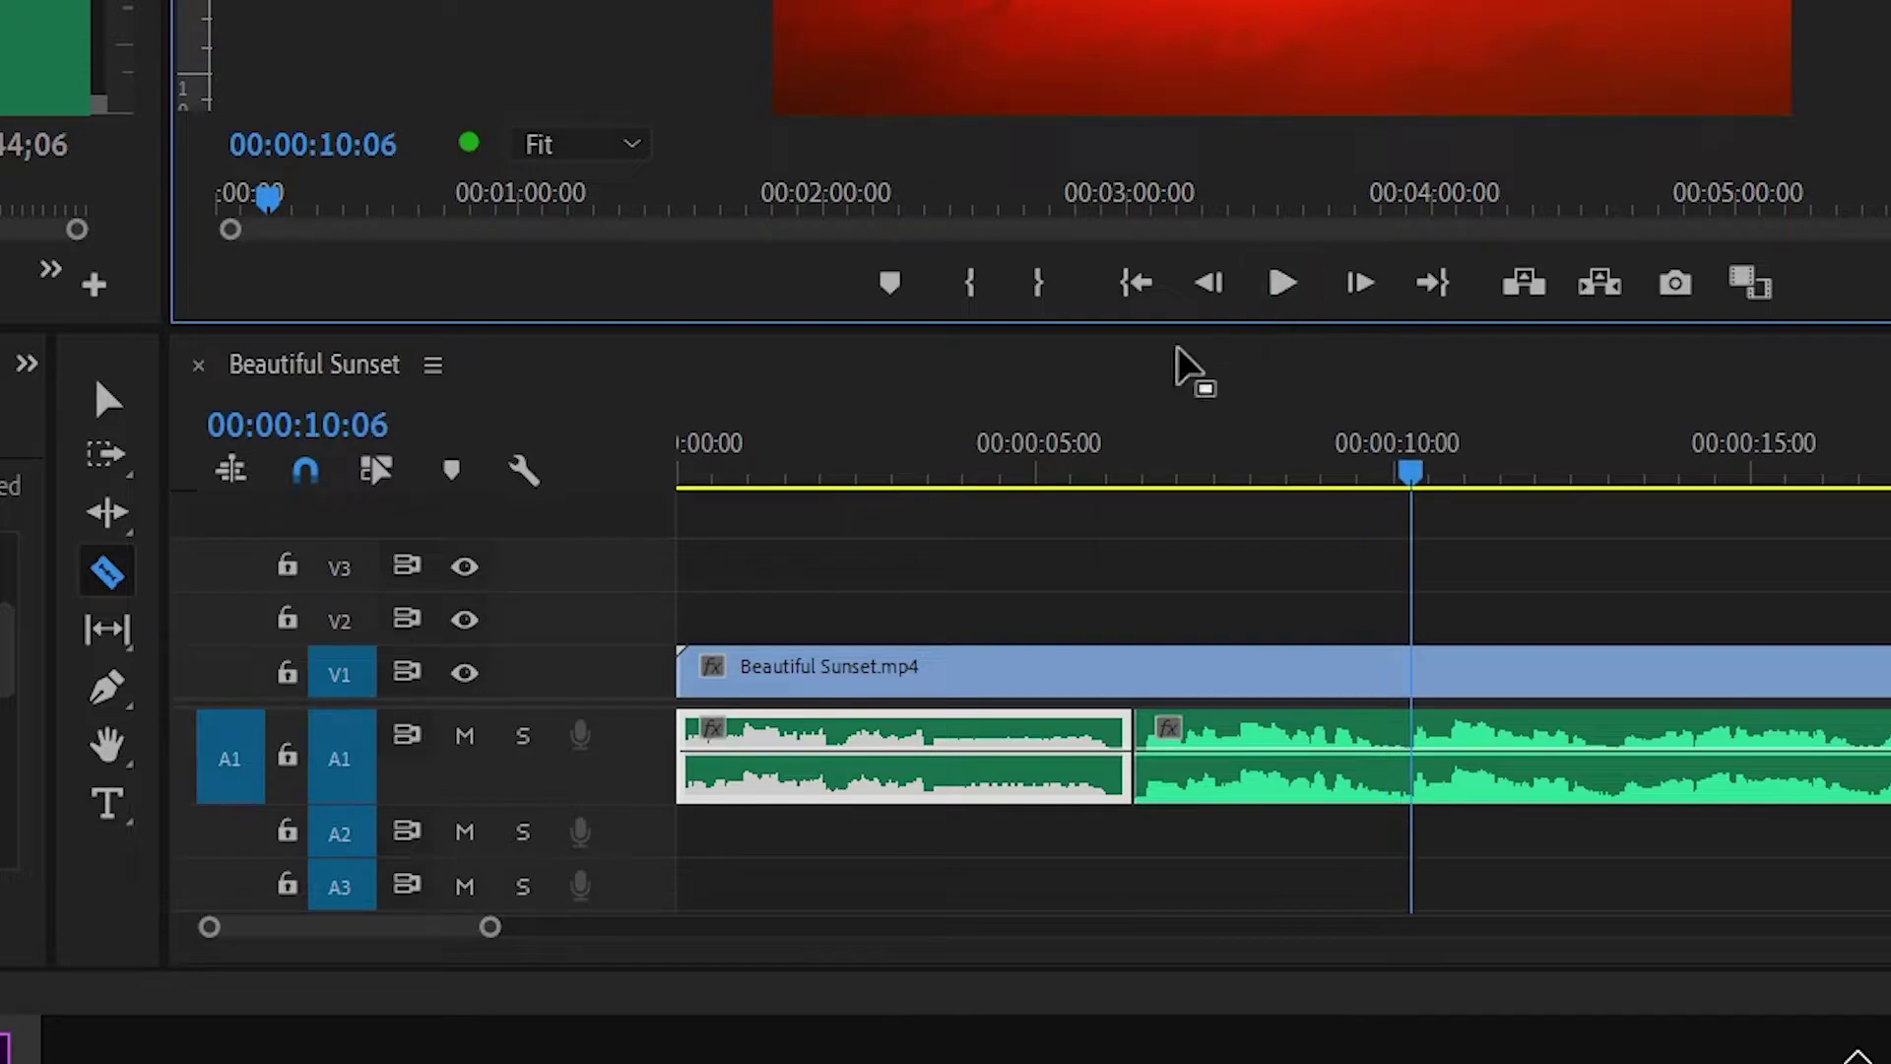
Split the recitation audio at the verse boundaries 00:00:10:06 and 00:00:13:01
drag(490, 927, 401, 927)
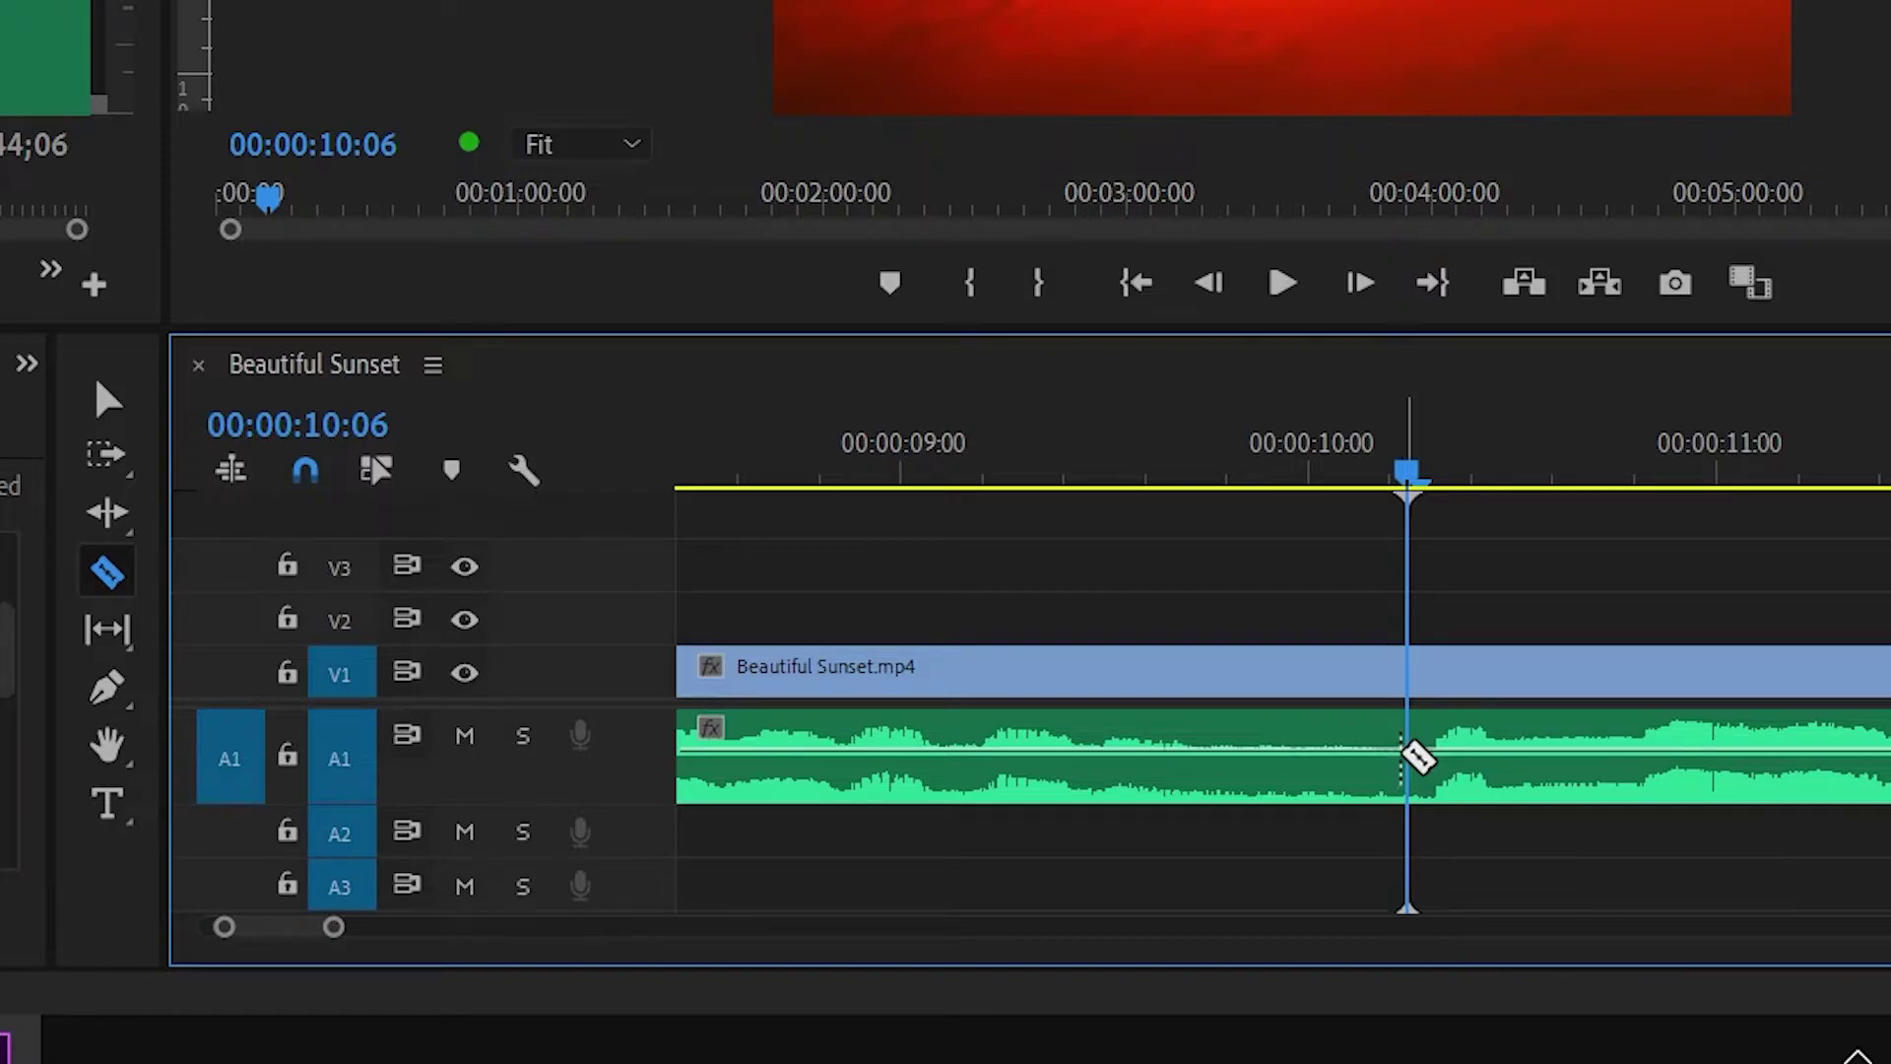
click(1419, 747)
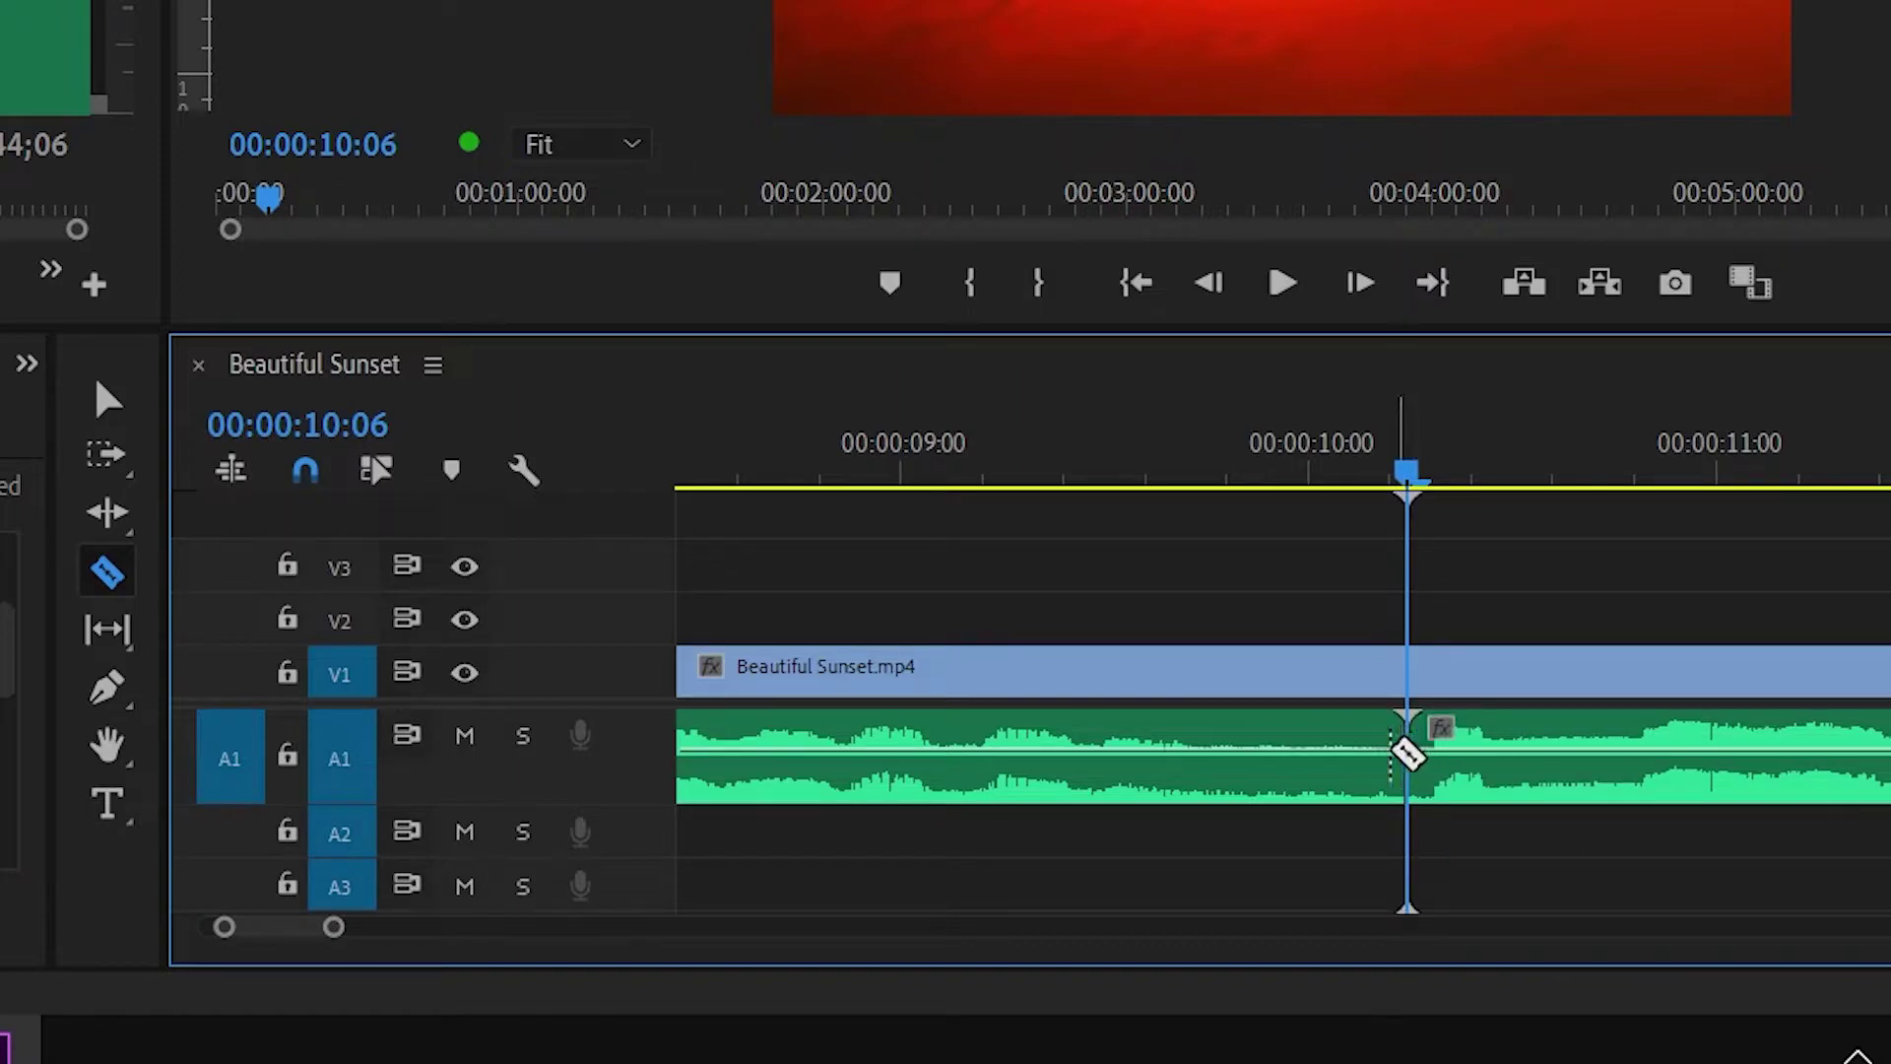
click(1283, 283)
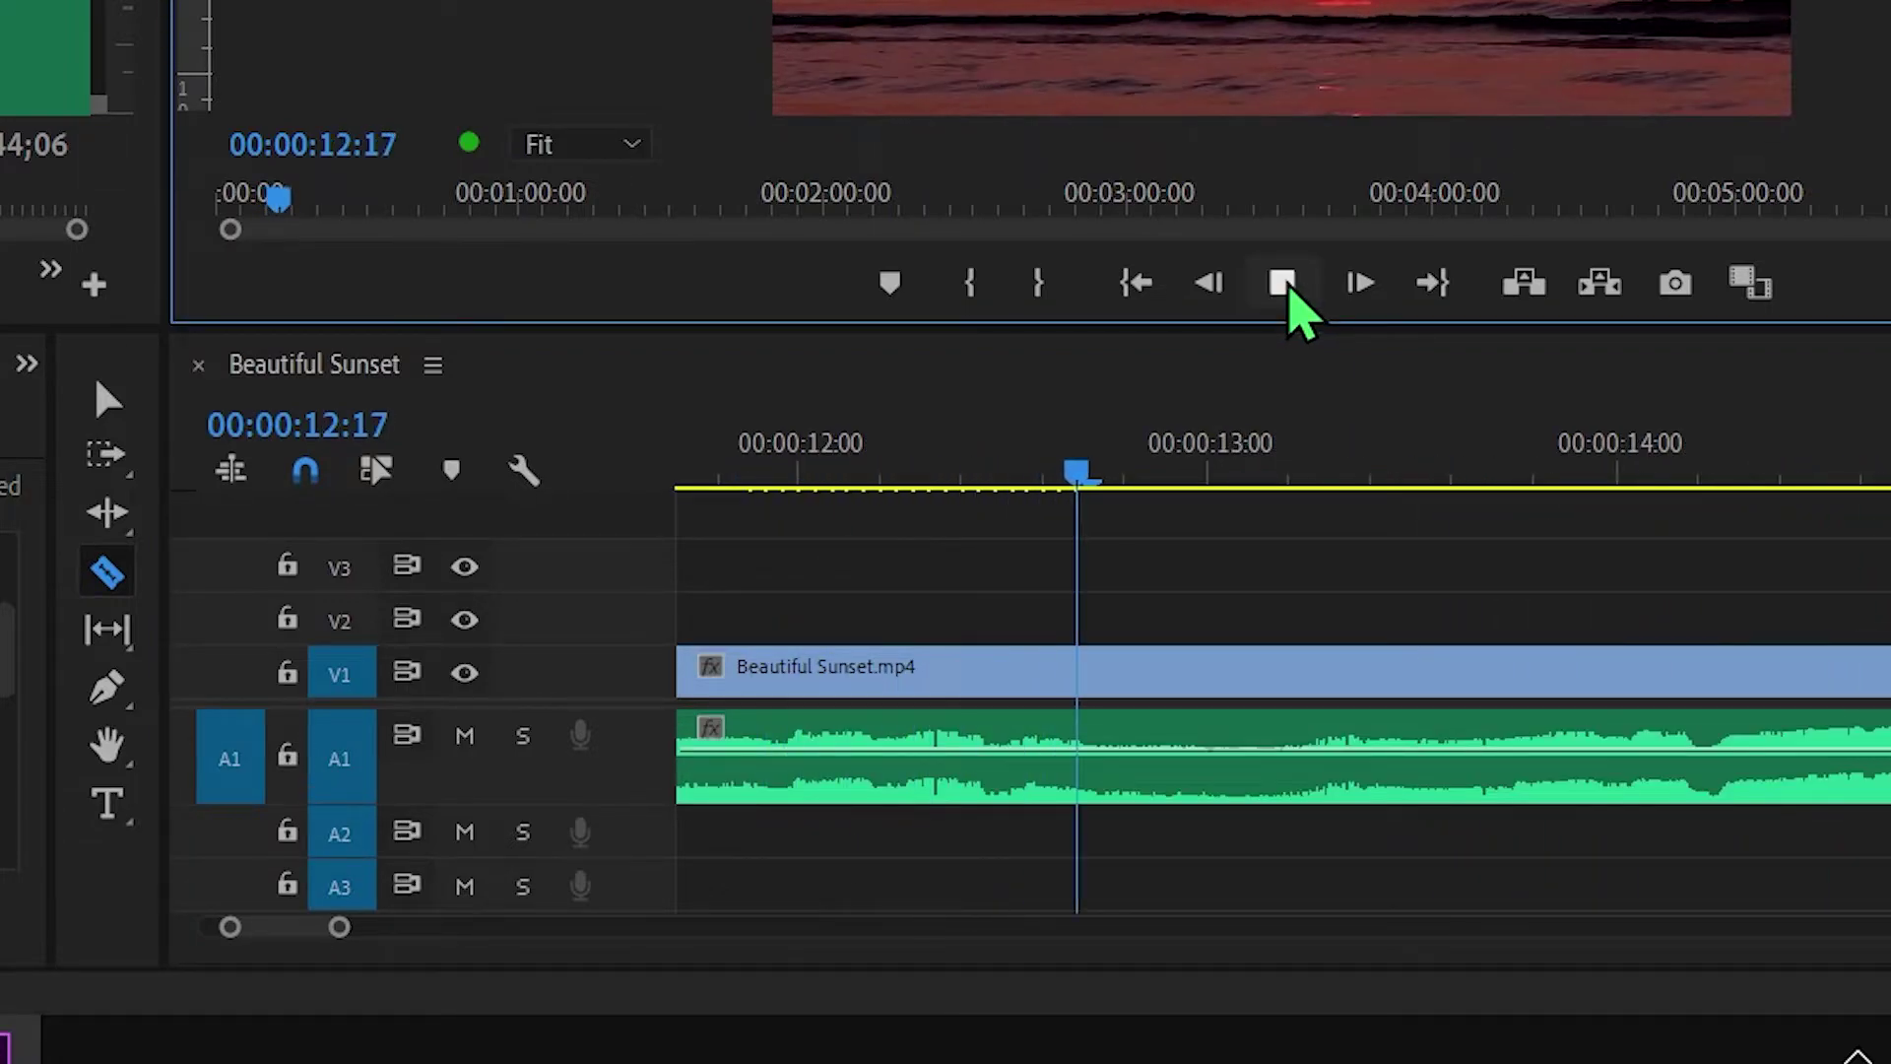
click(1286, 285)
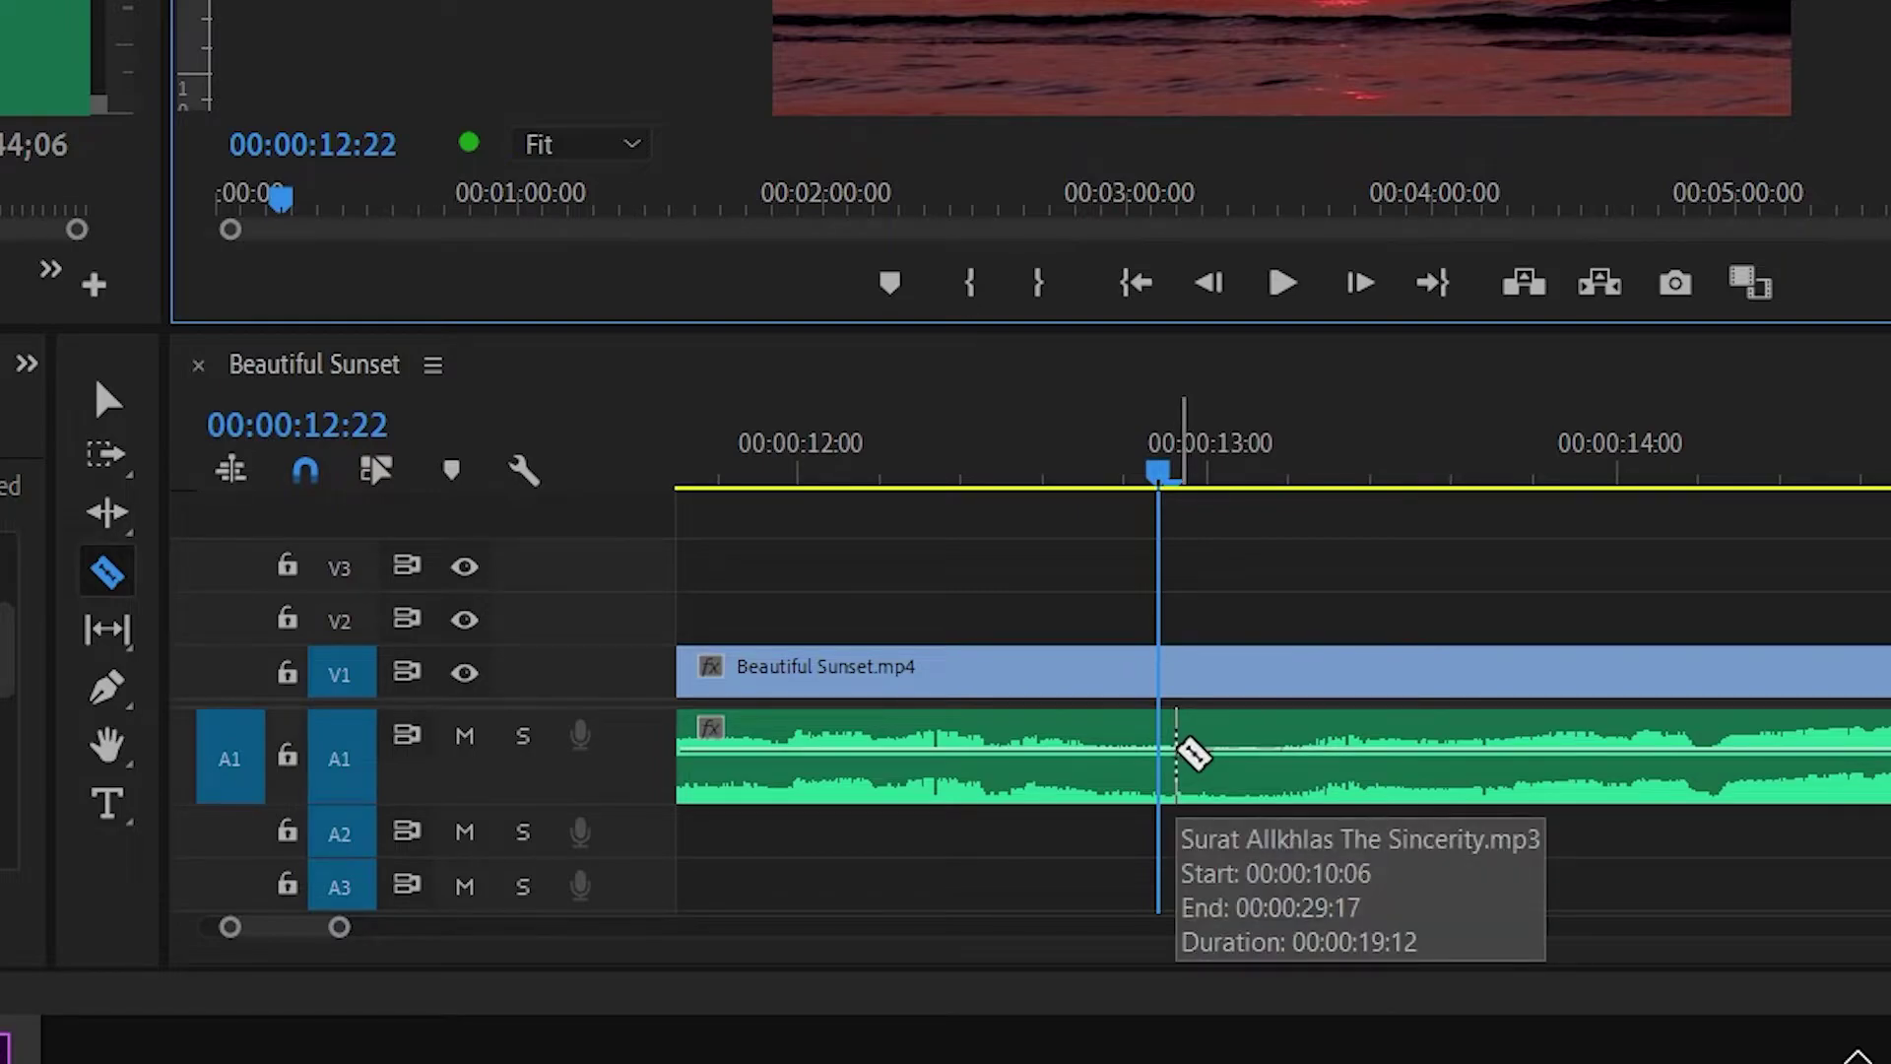
click(1177, 477)
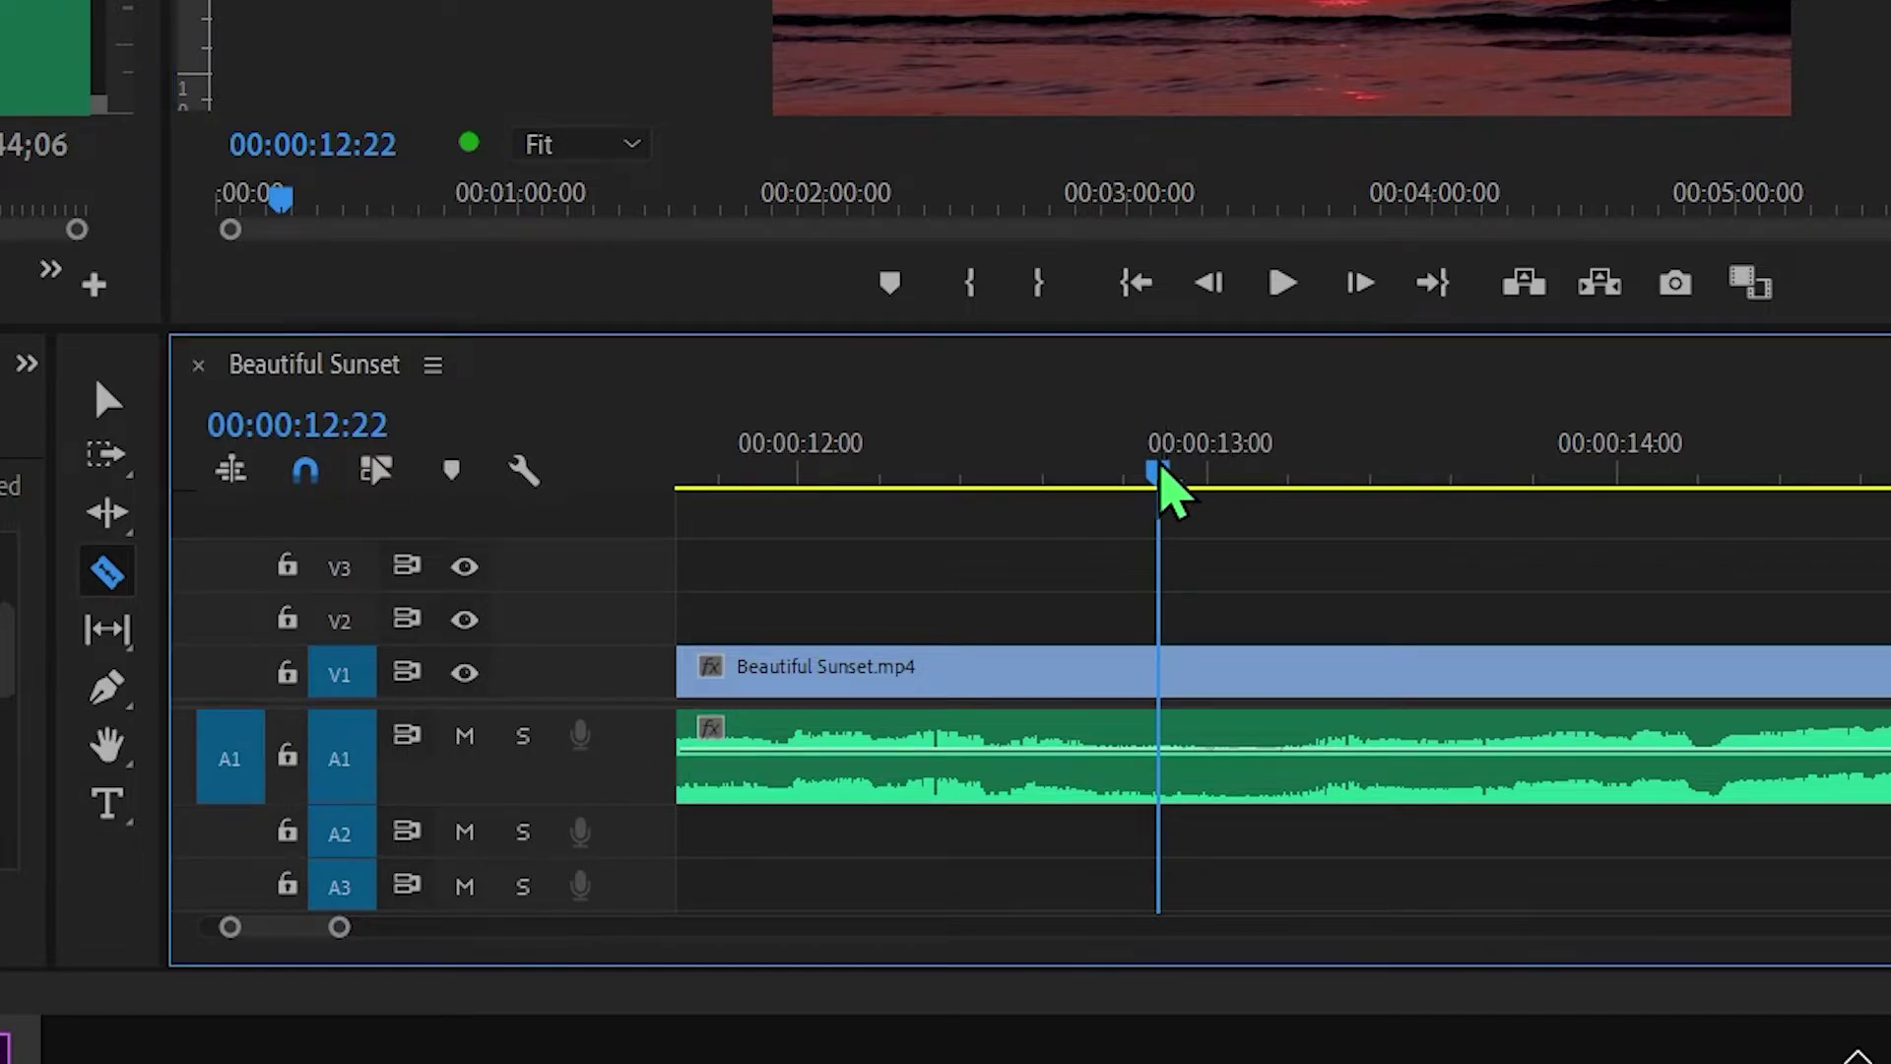
drag(1179, 473, 1151, 477)
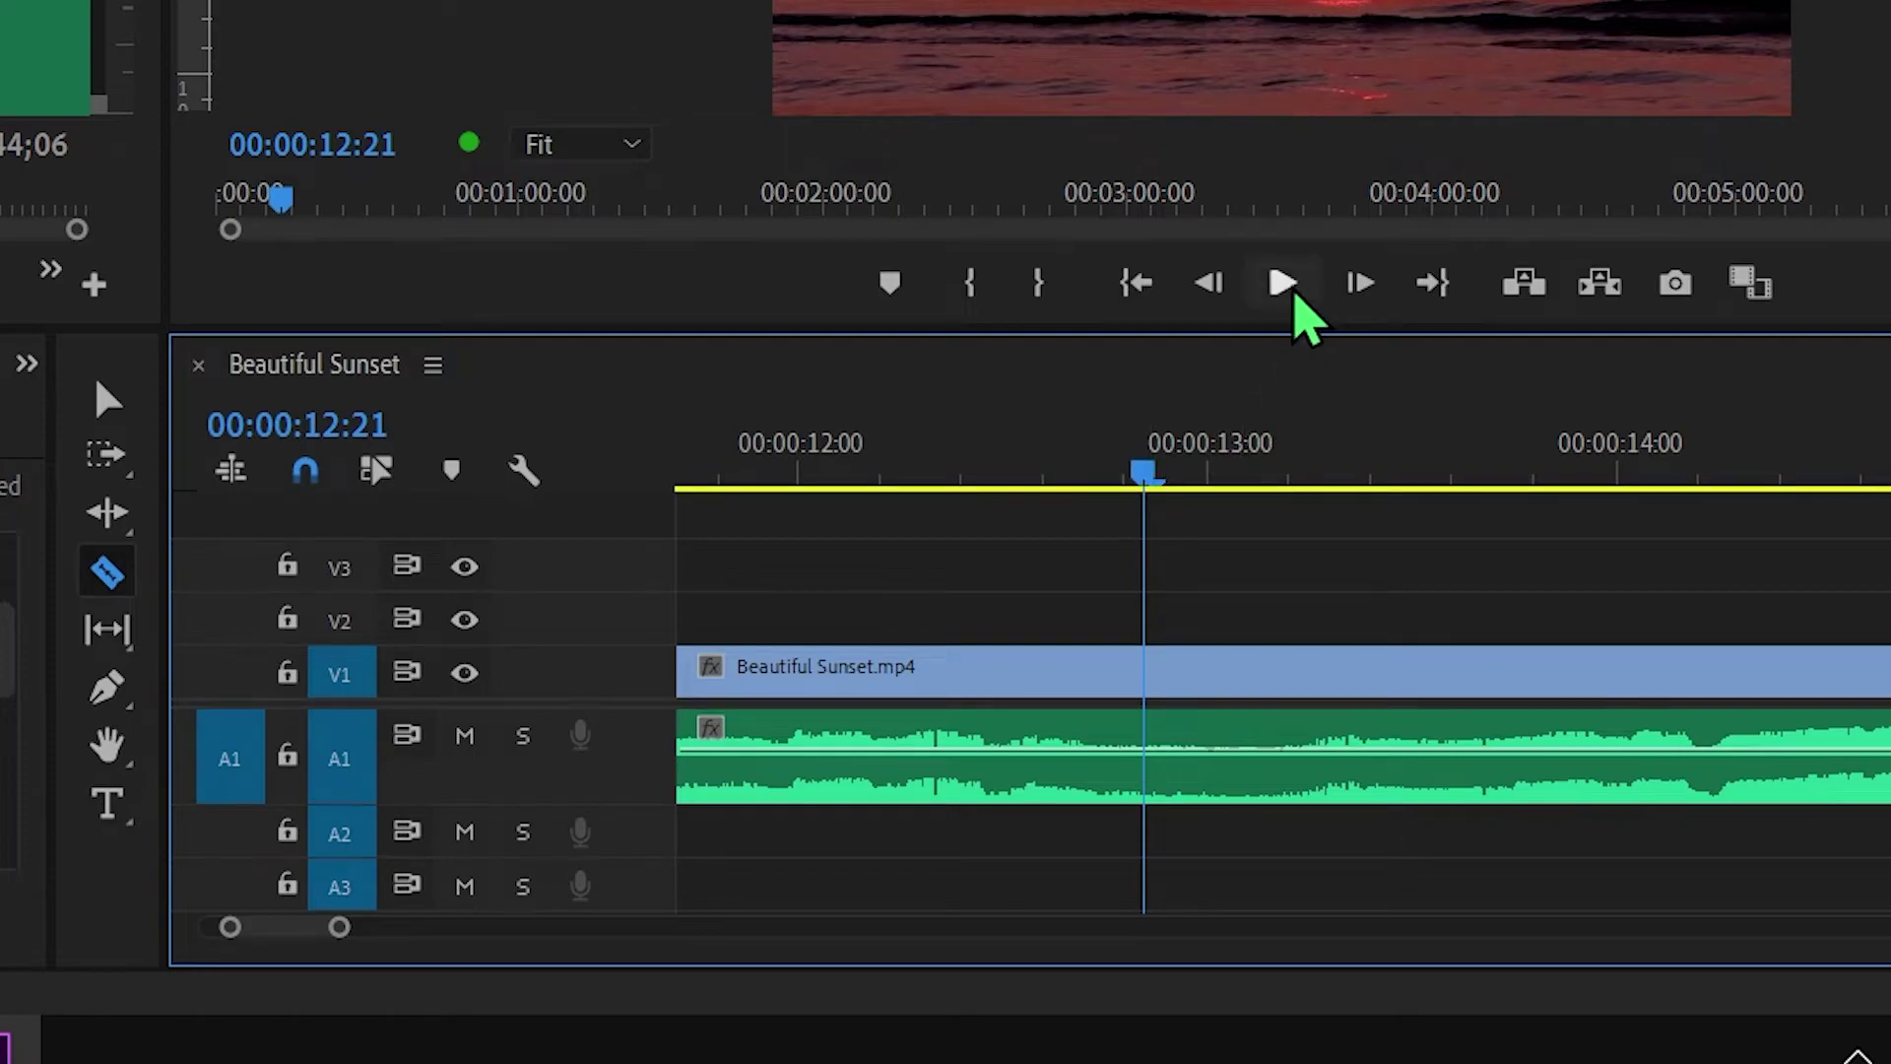
click(1285, 287)
click(1296, 301)
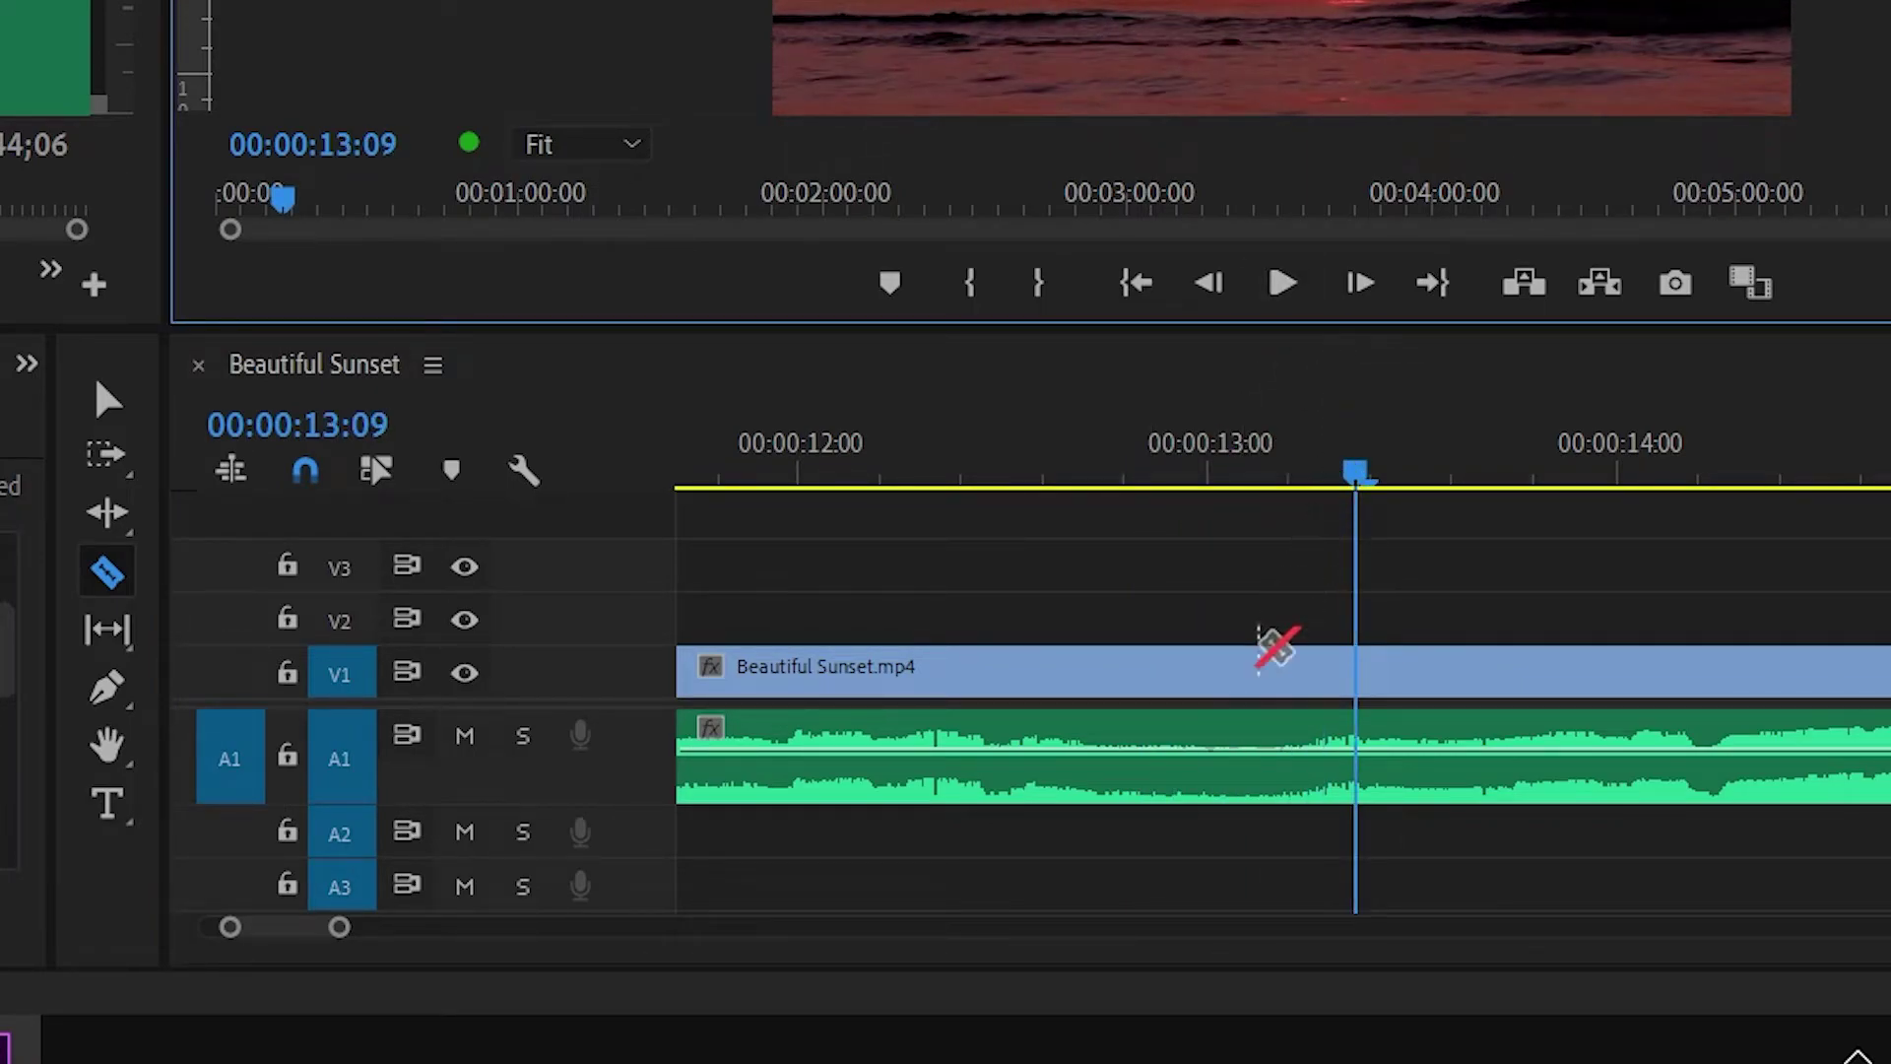
drag(1361, 480, 1235, 491)
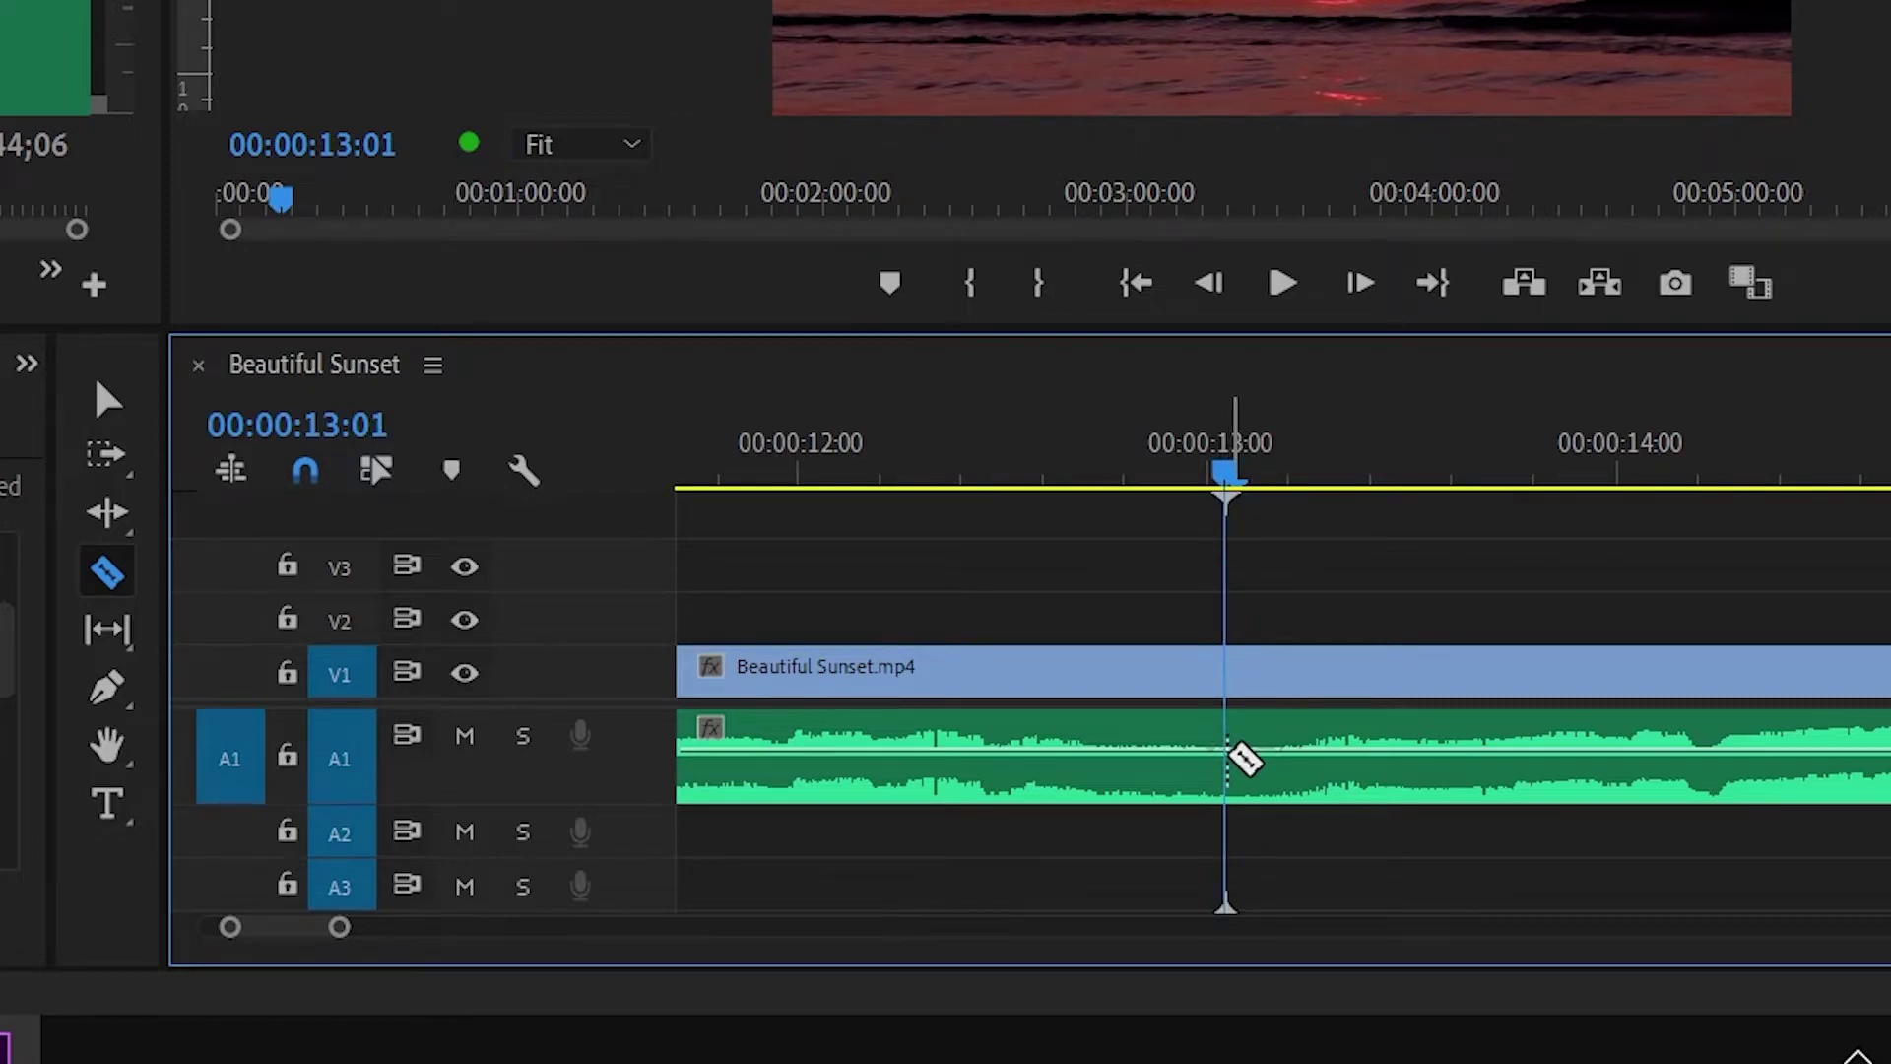
click(1231, 753)
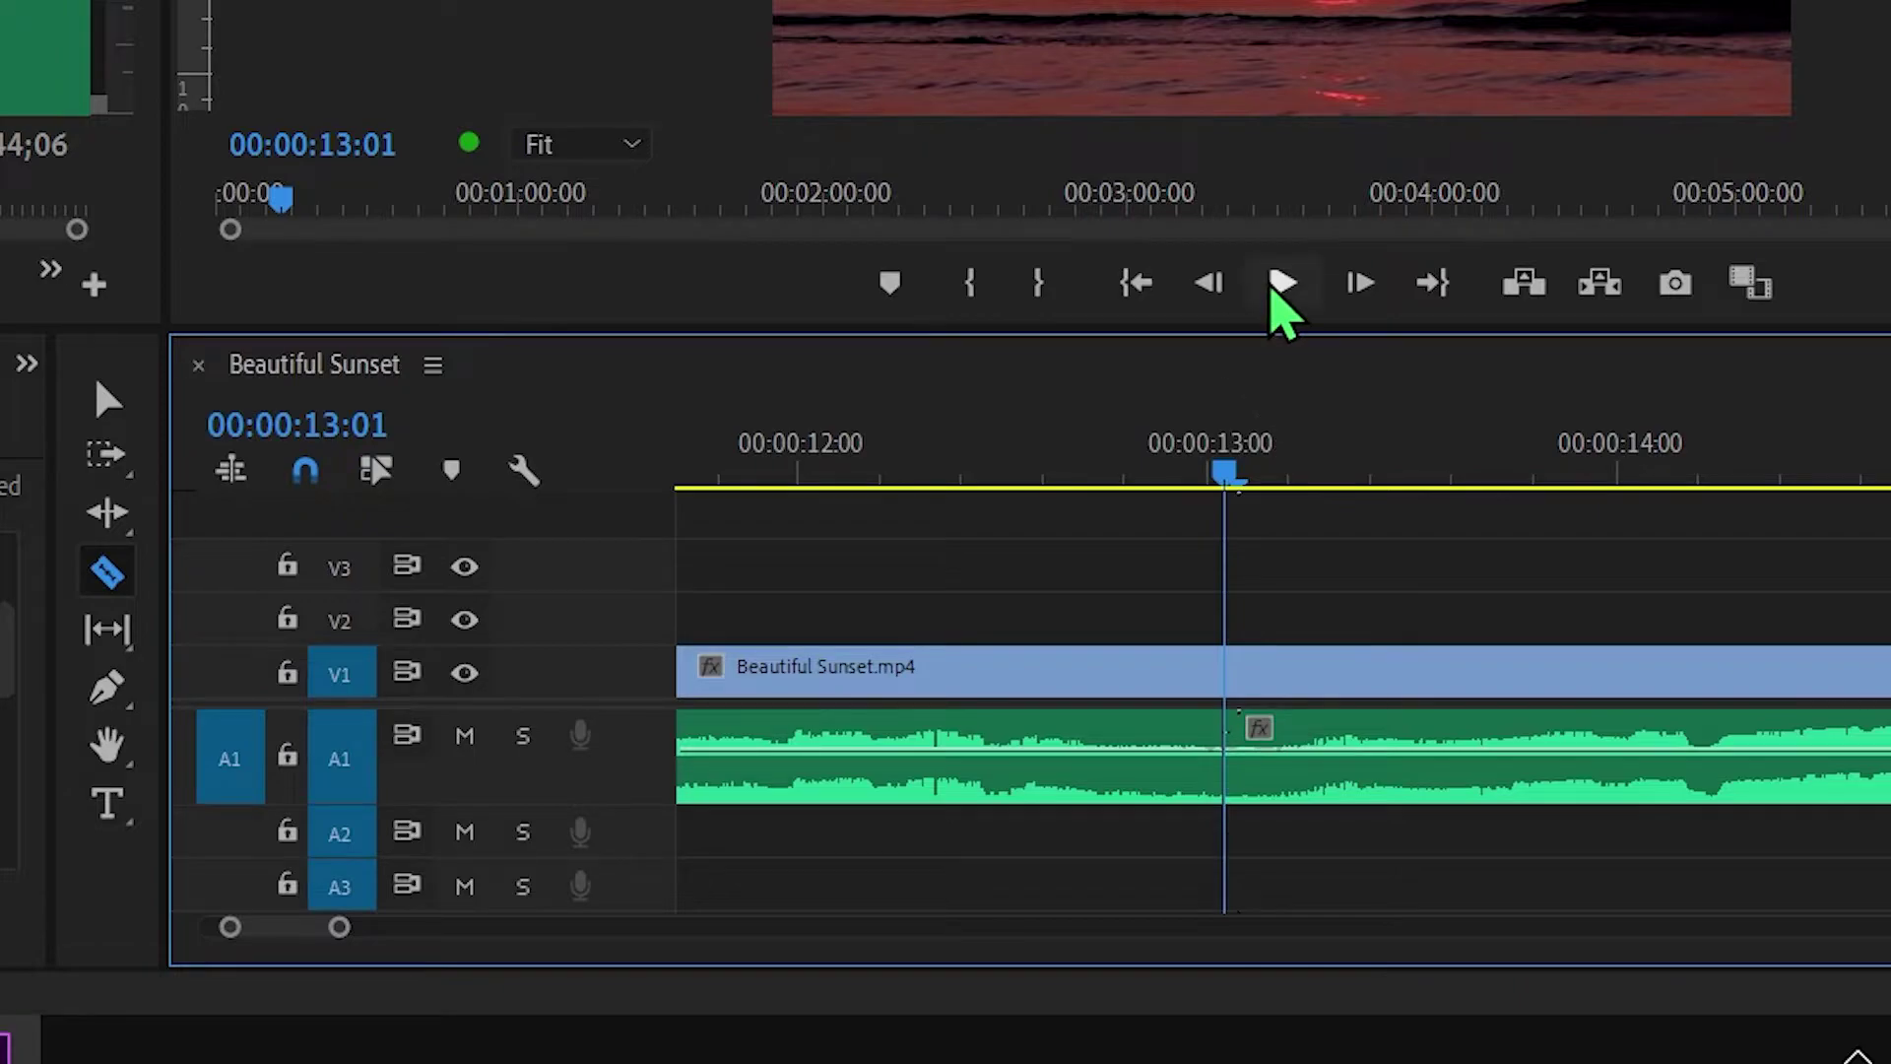
Cut the recitation at 00:00:16:17 and play from the cut to check it
click(1275, 298)
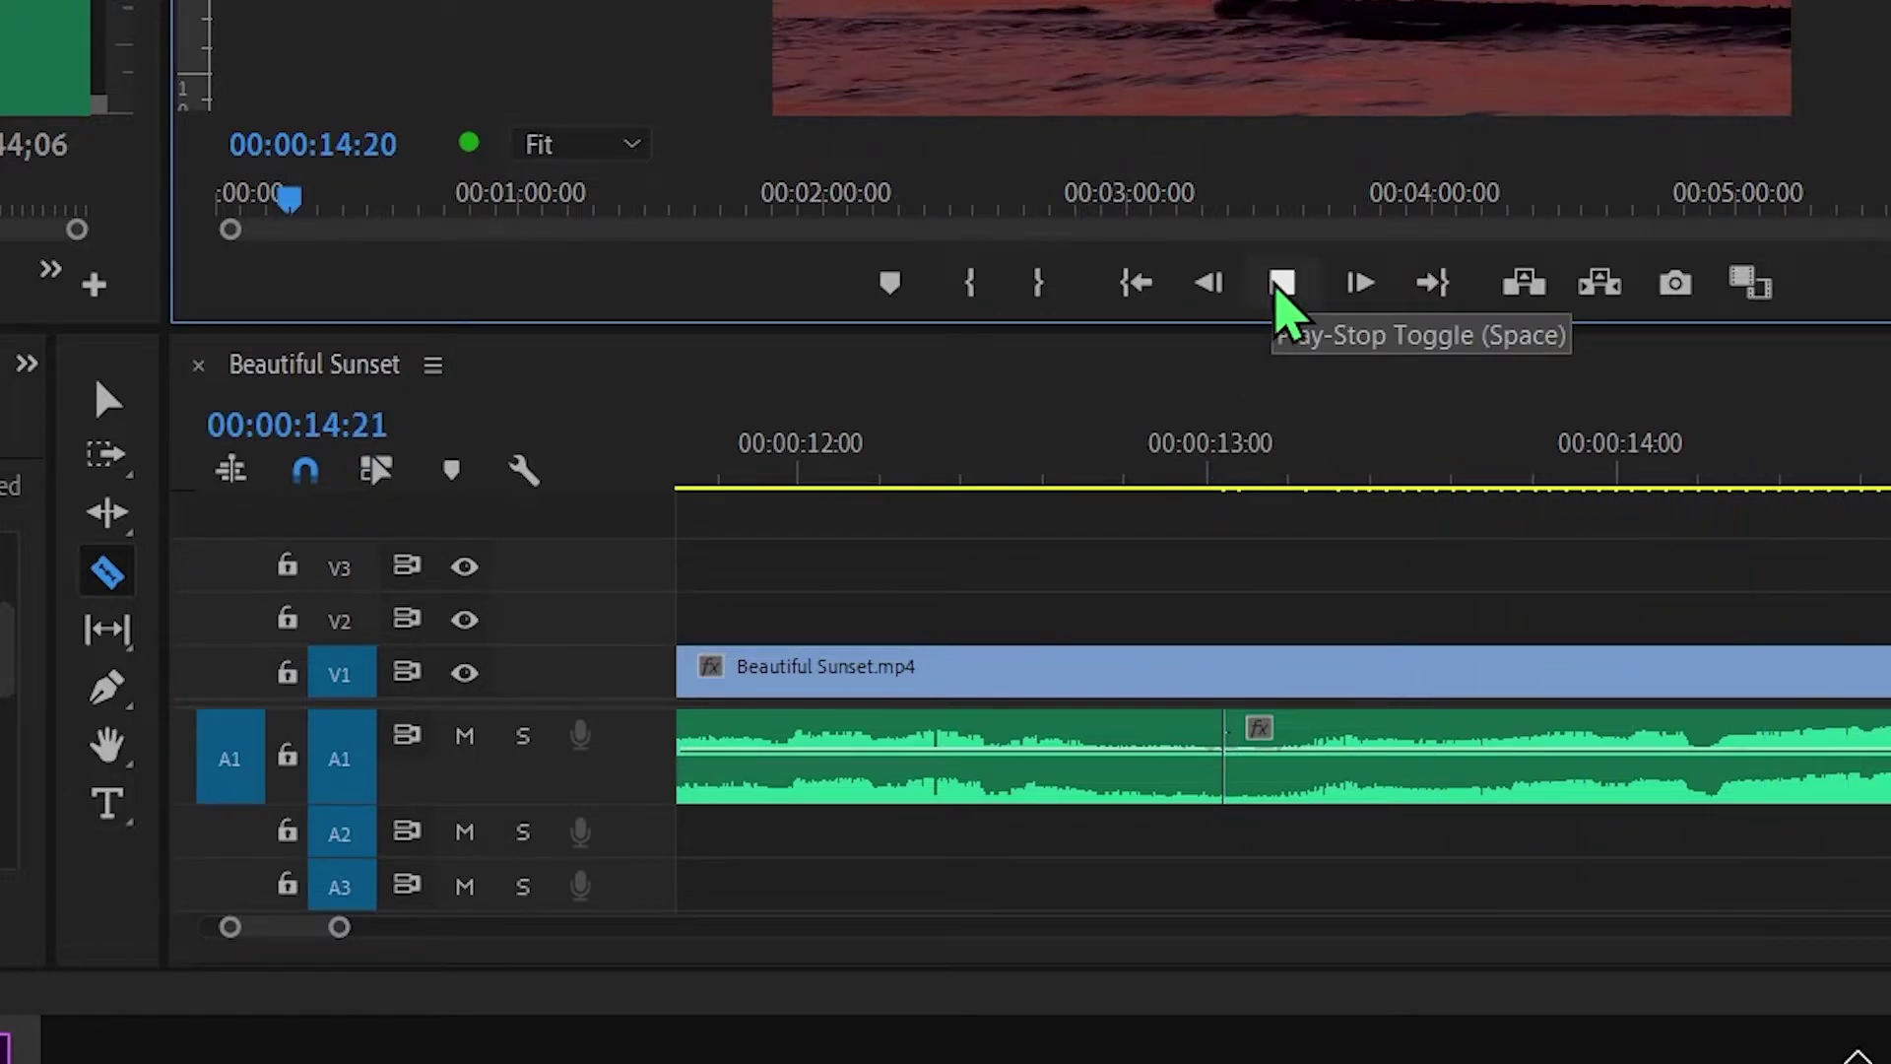
click(1281, 286)
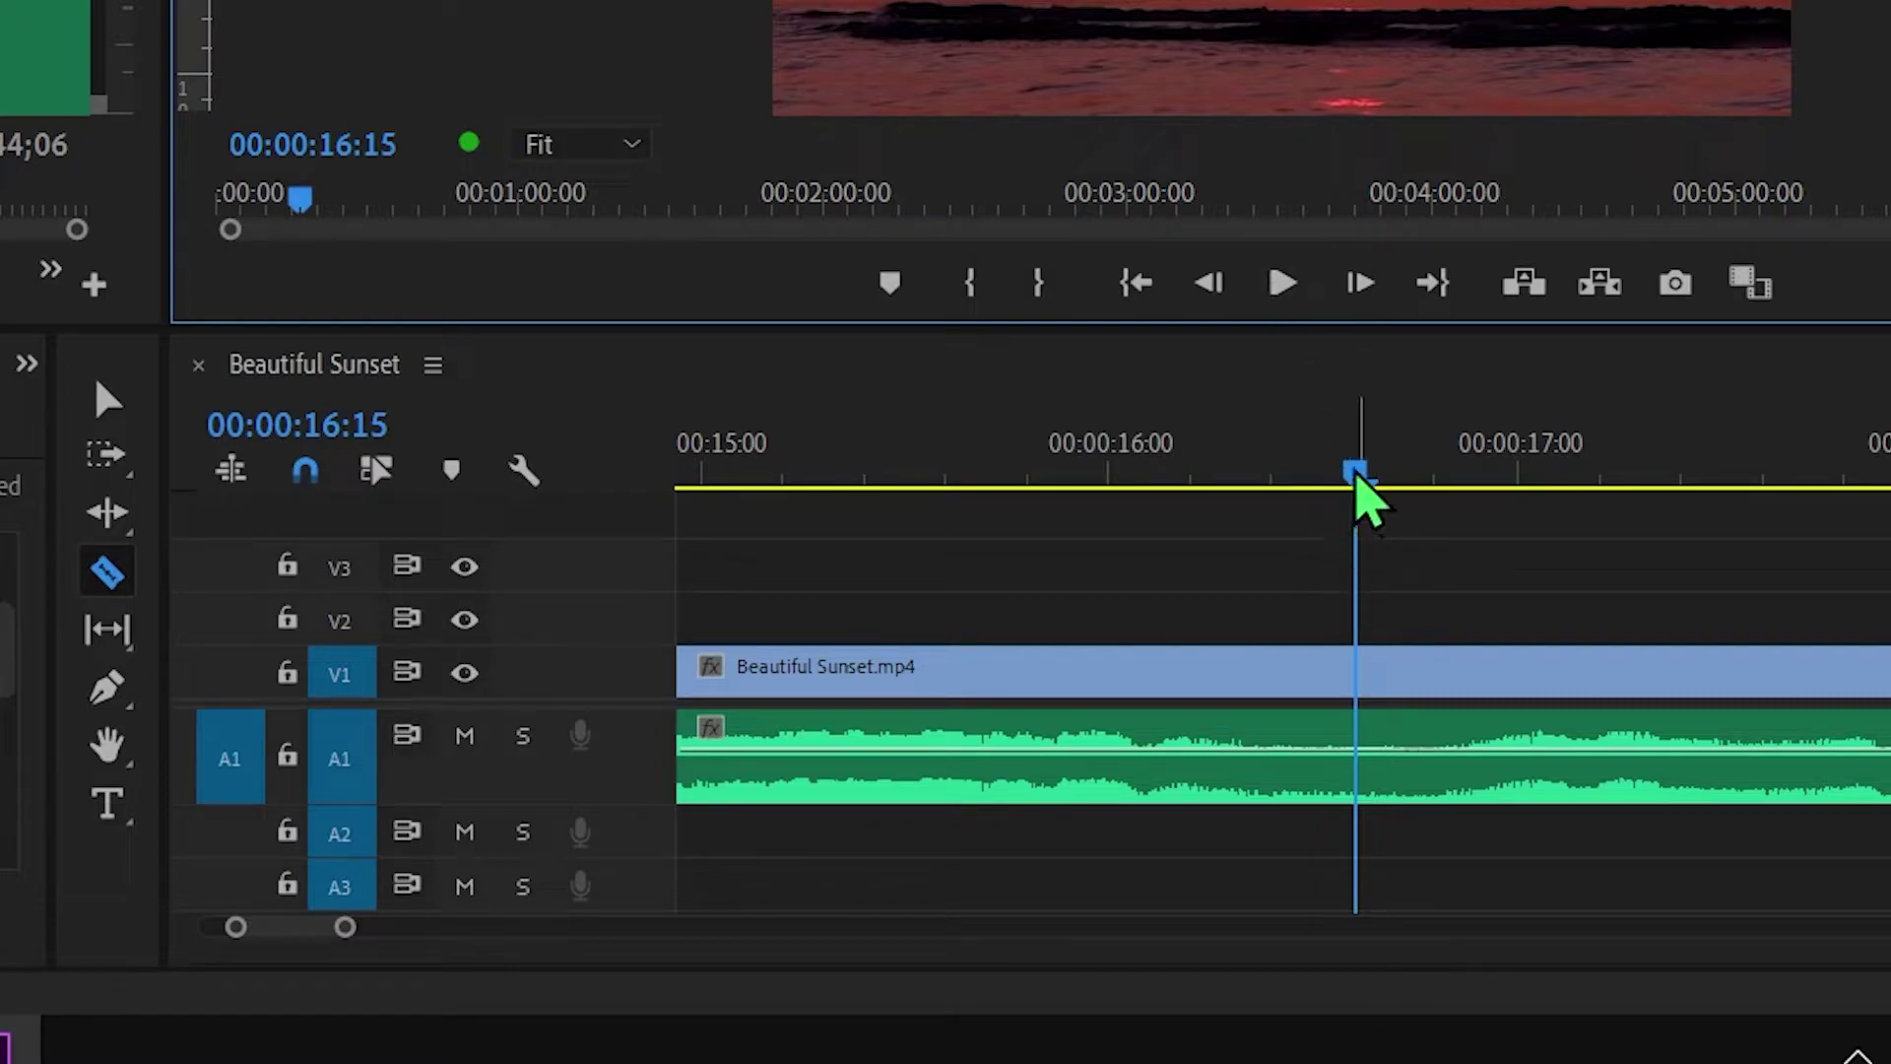
click(1357, 474)
drag(1357, 475, 1389, 476)
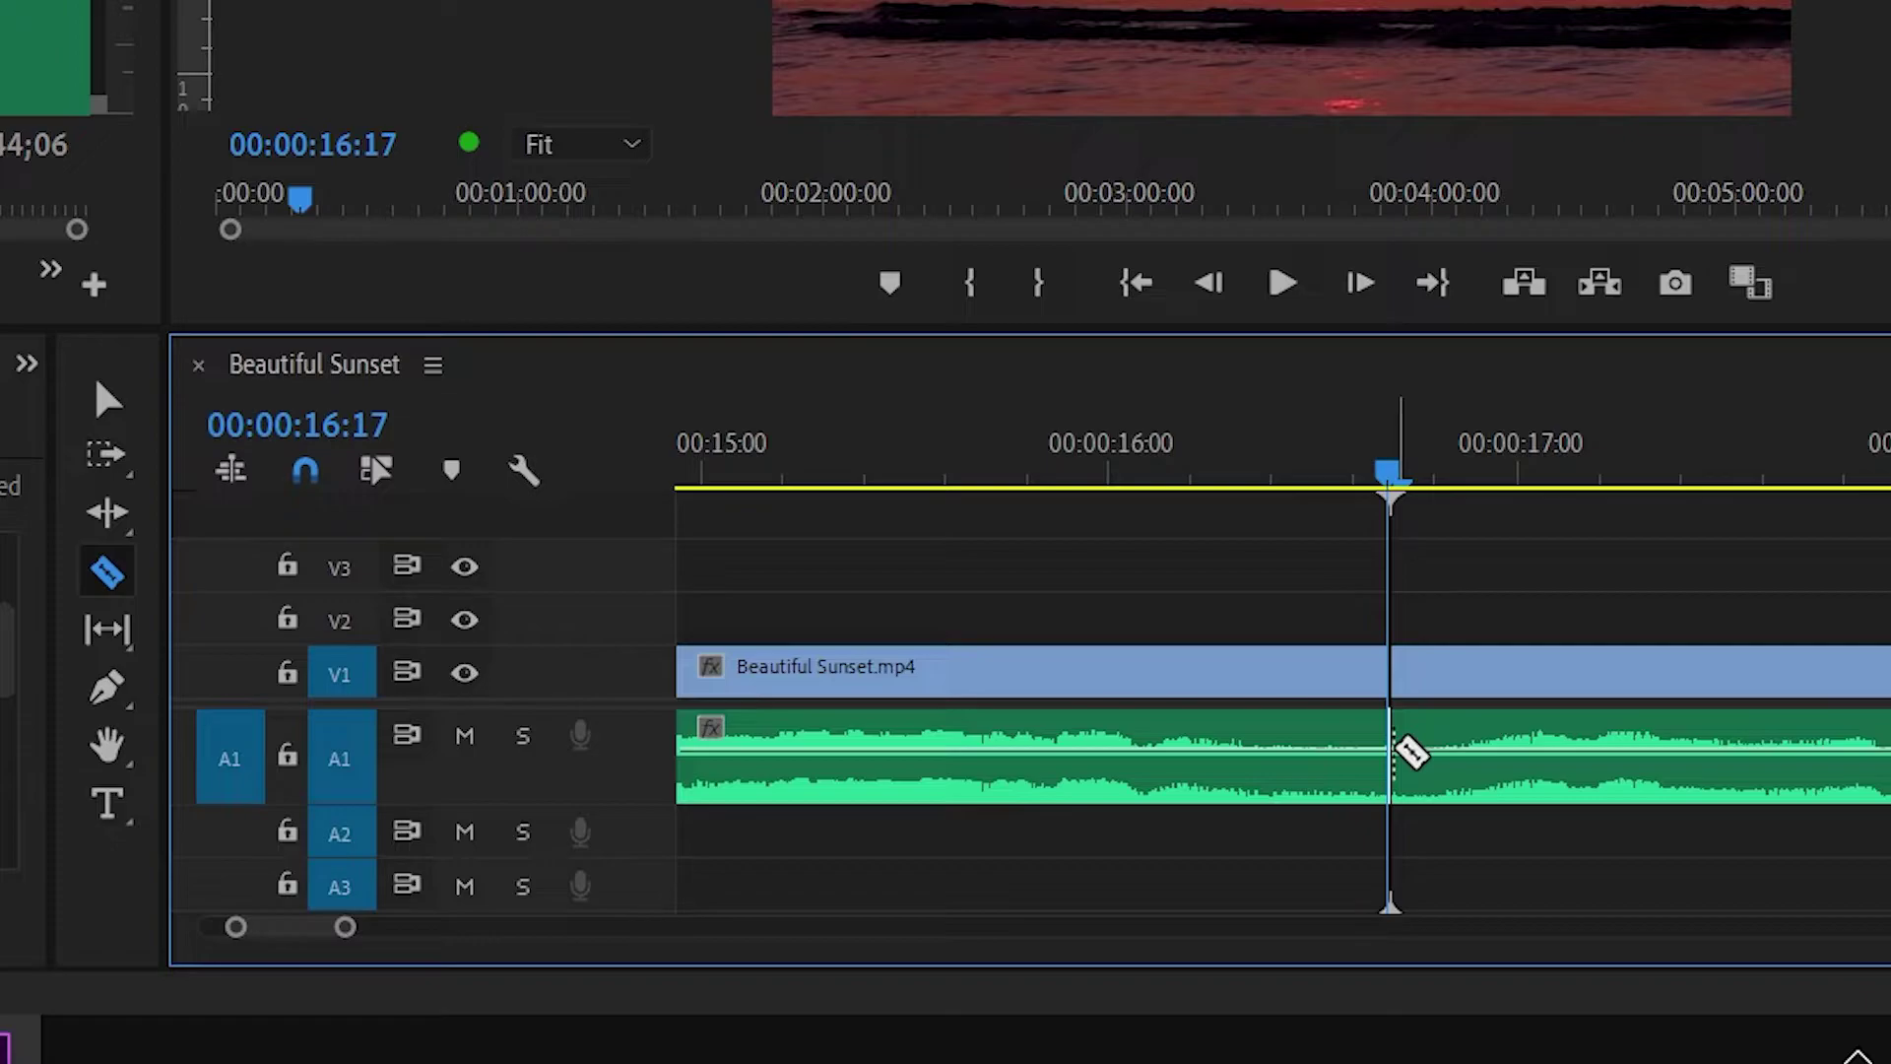
click(1410, 753)
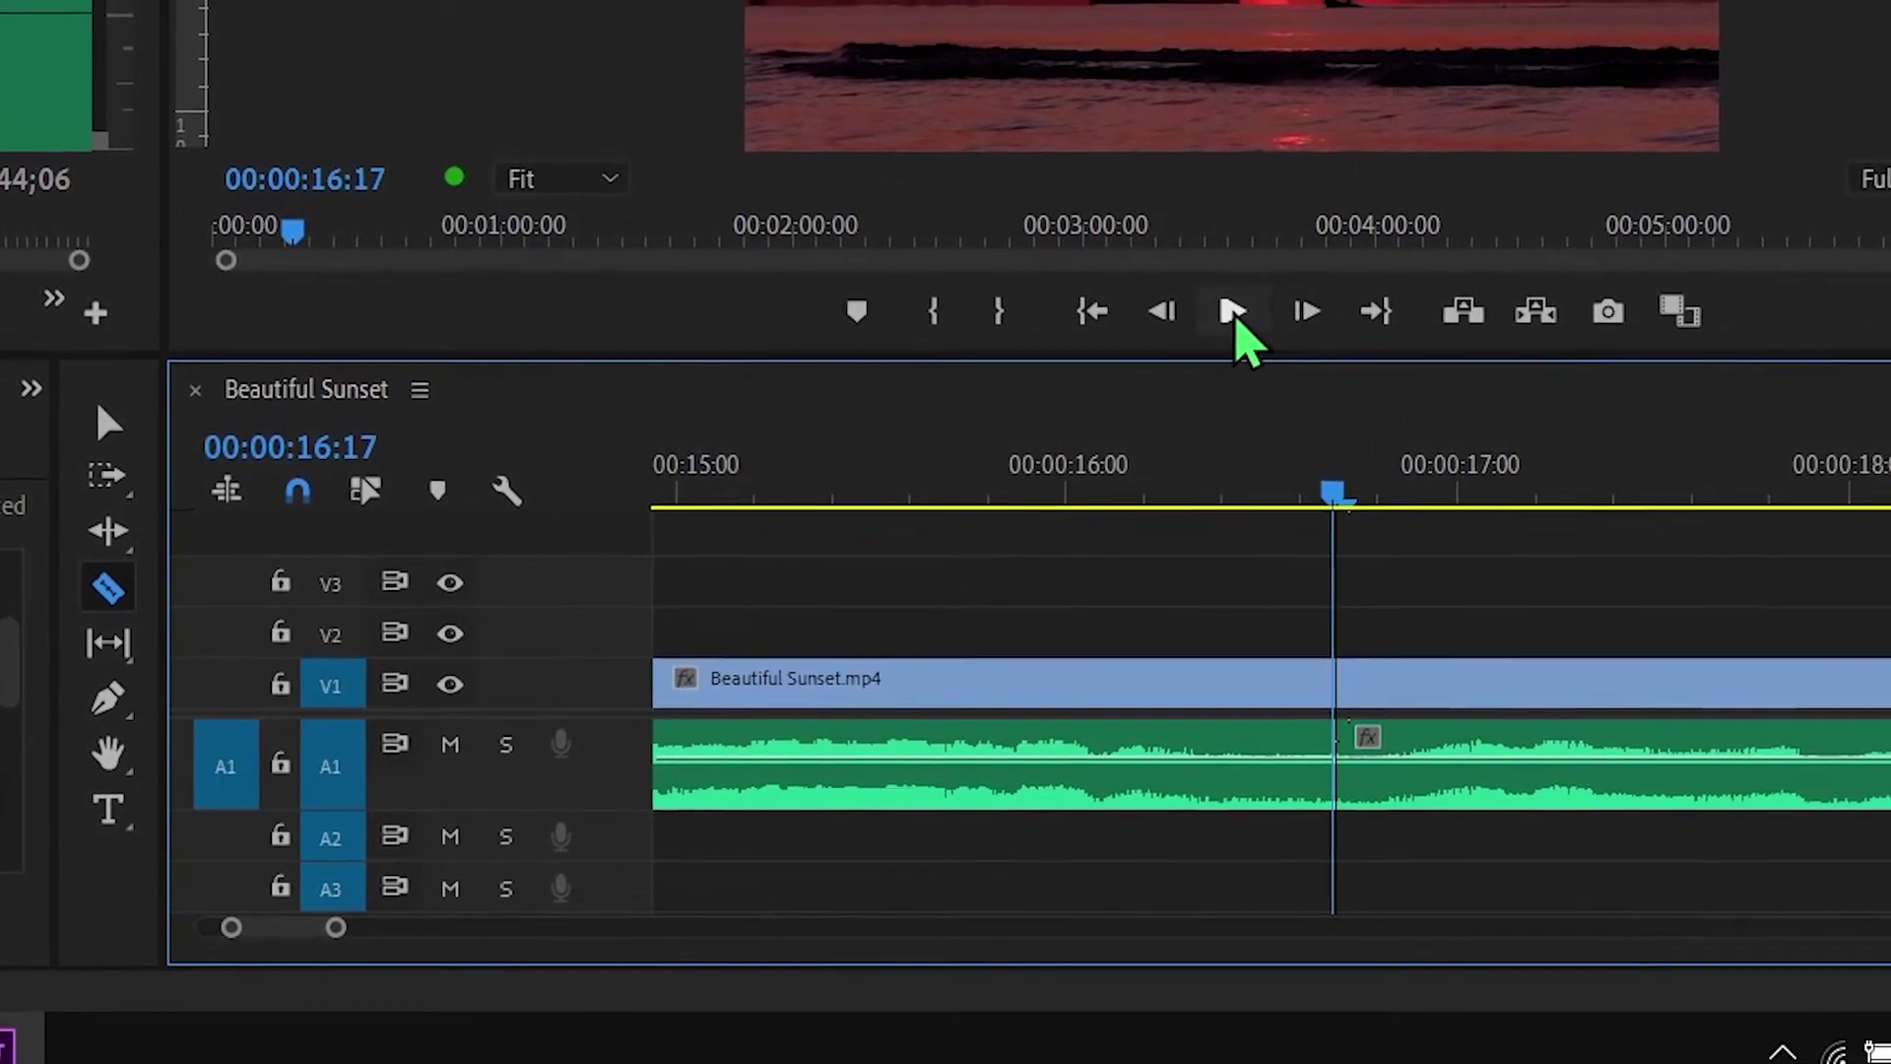
click(1260, 296)
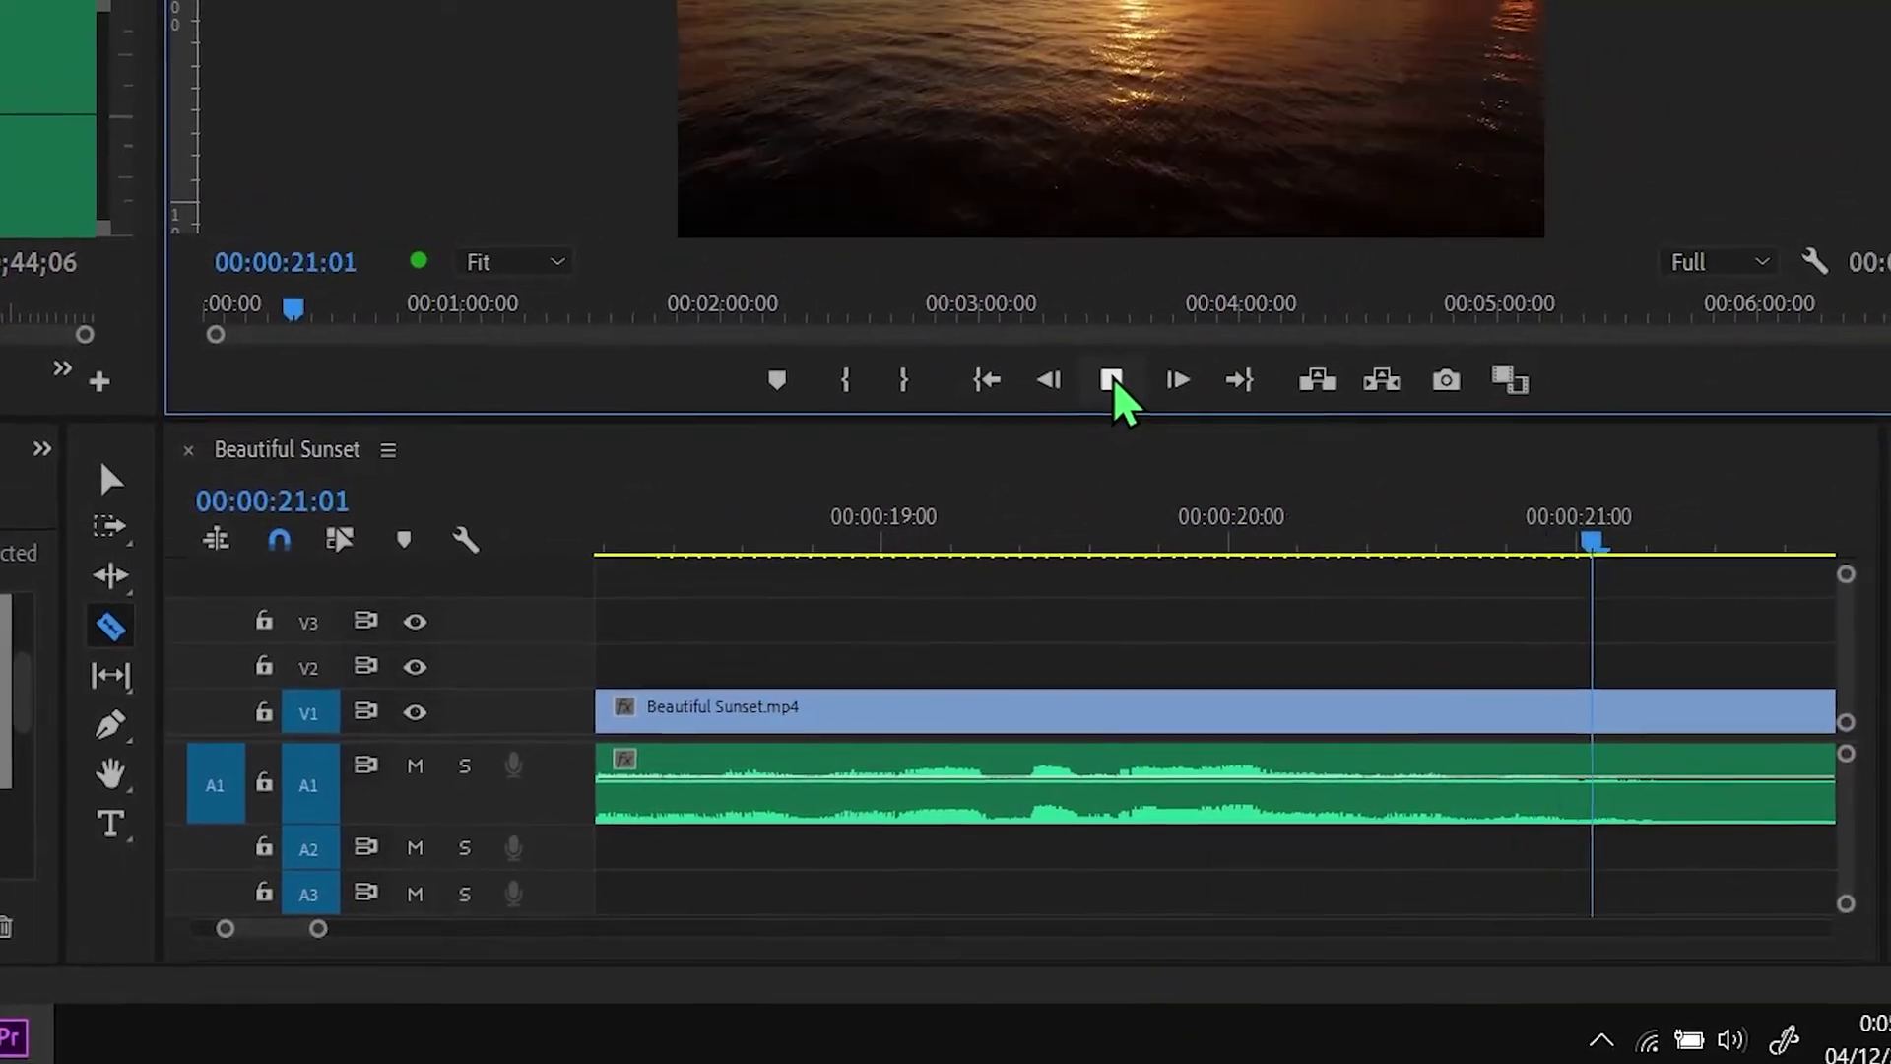
Cut A1 at 00:00:21:19 and delete the leftover clip after the final verse
click(1152, 367)
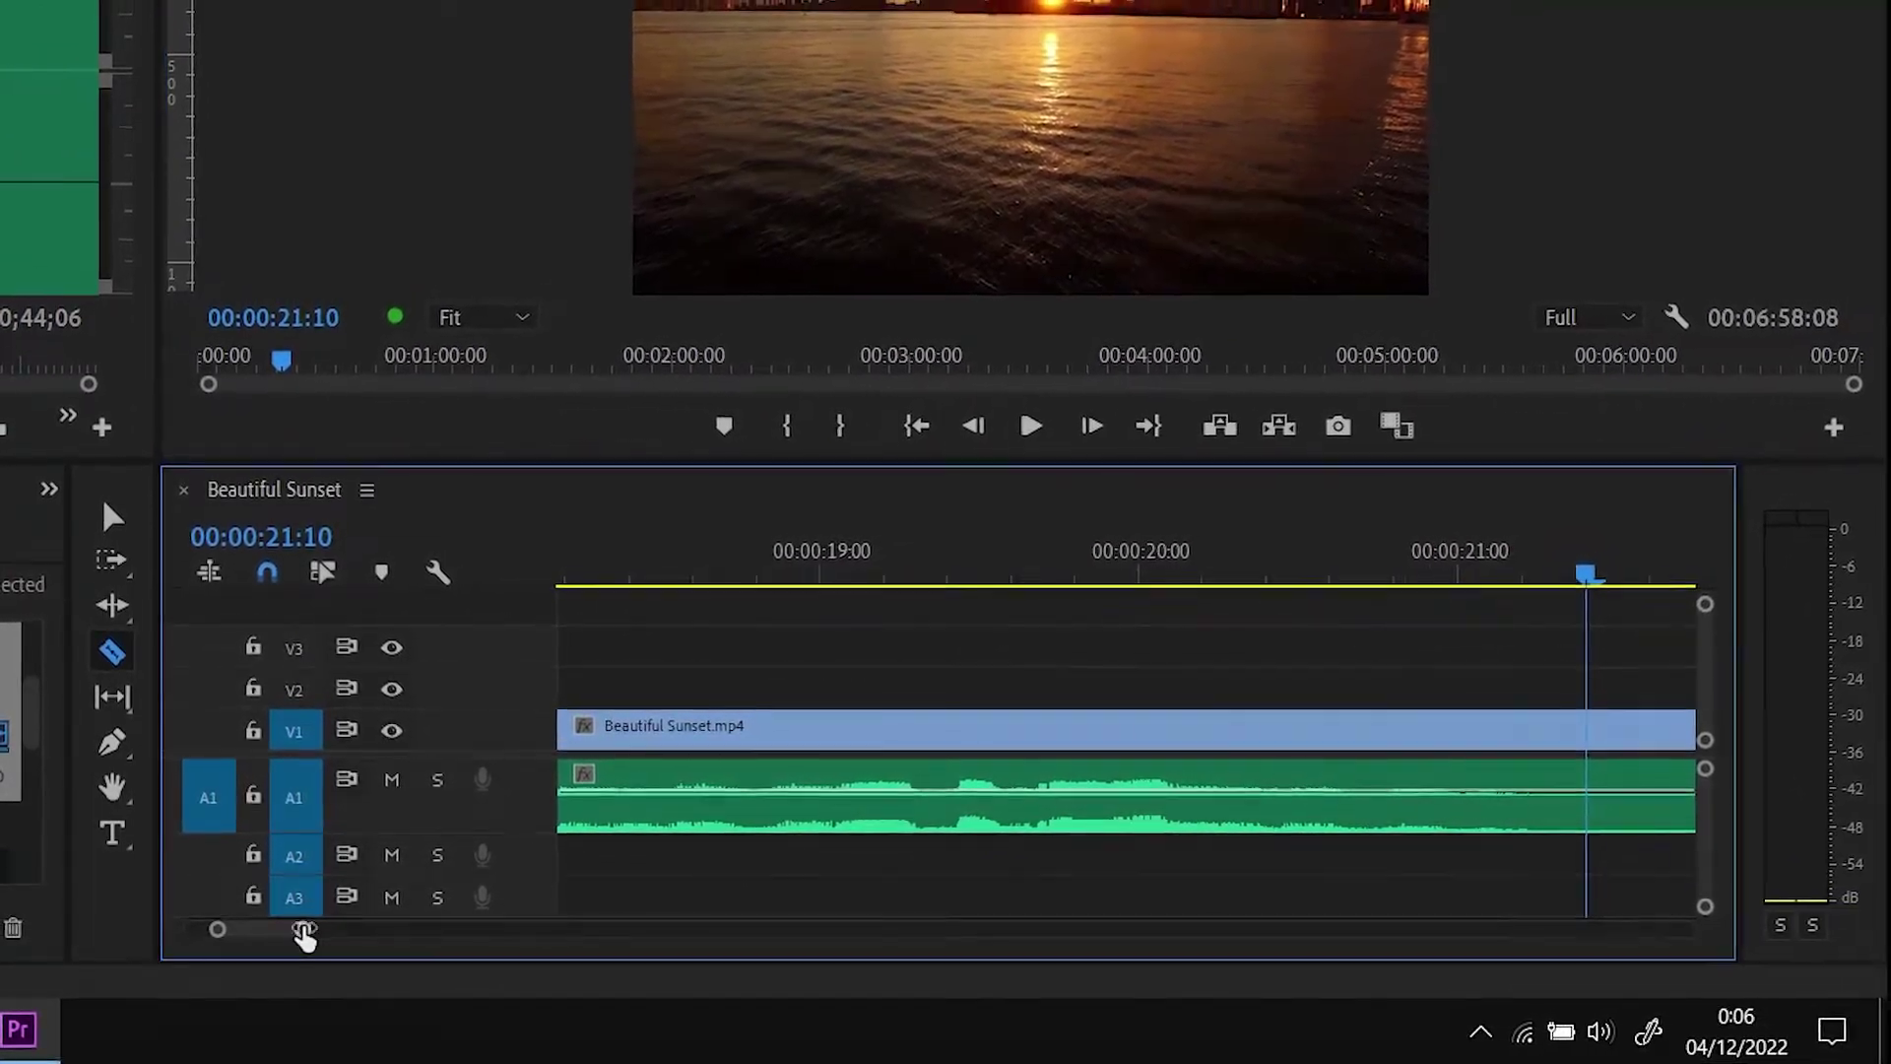
drag(306, 936, 399, 940)
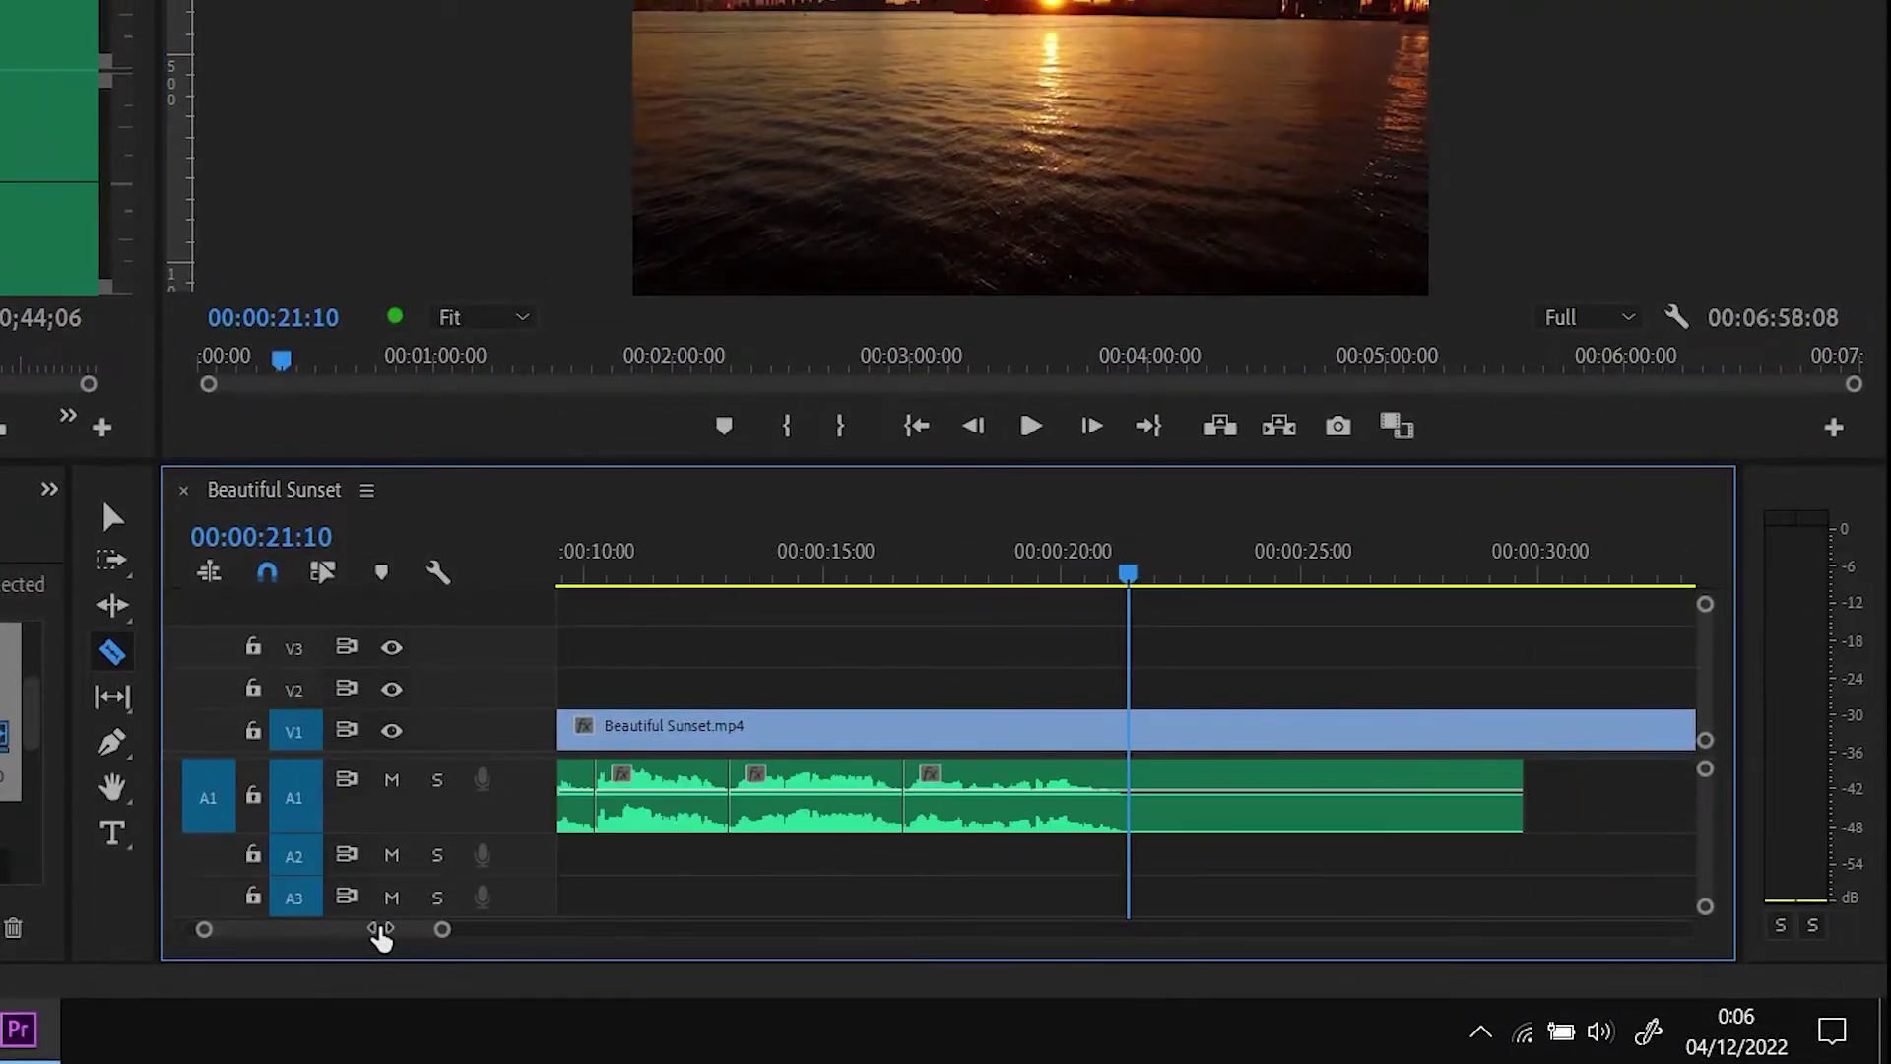
click(961, 729)
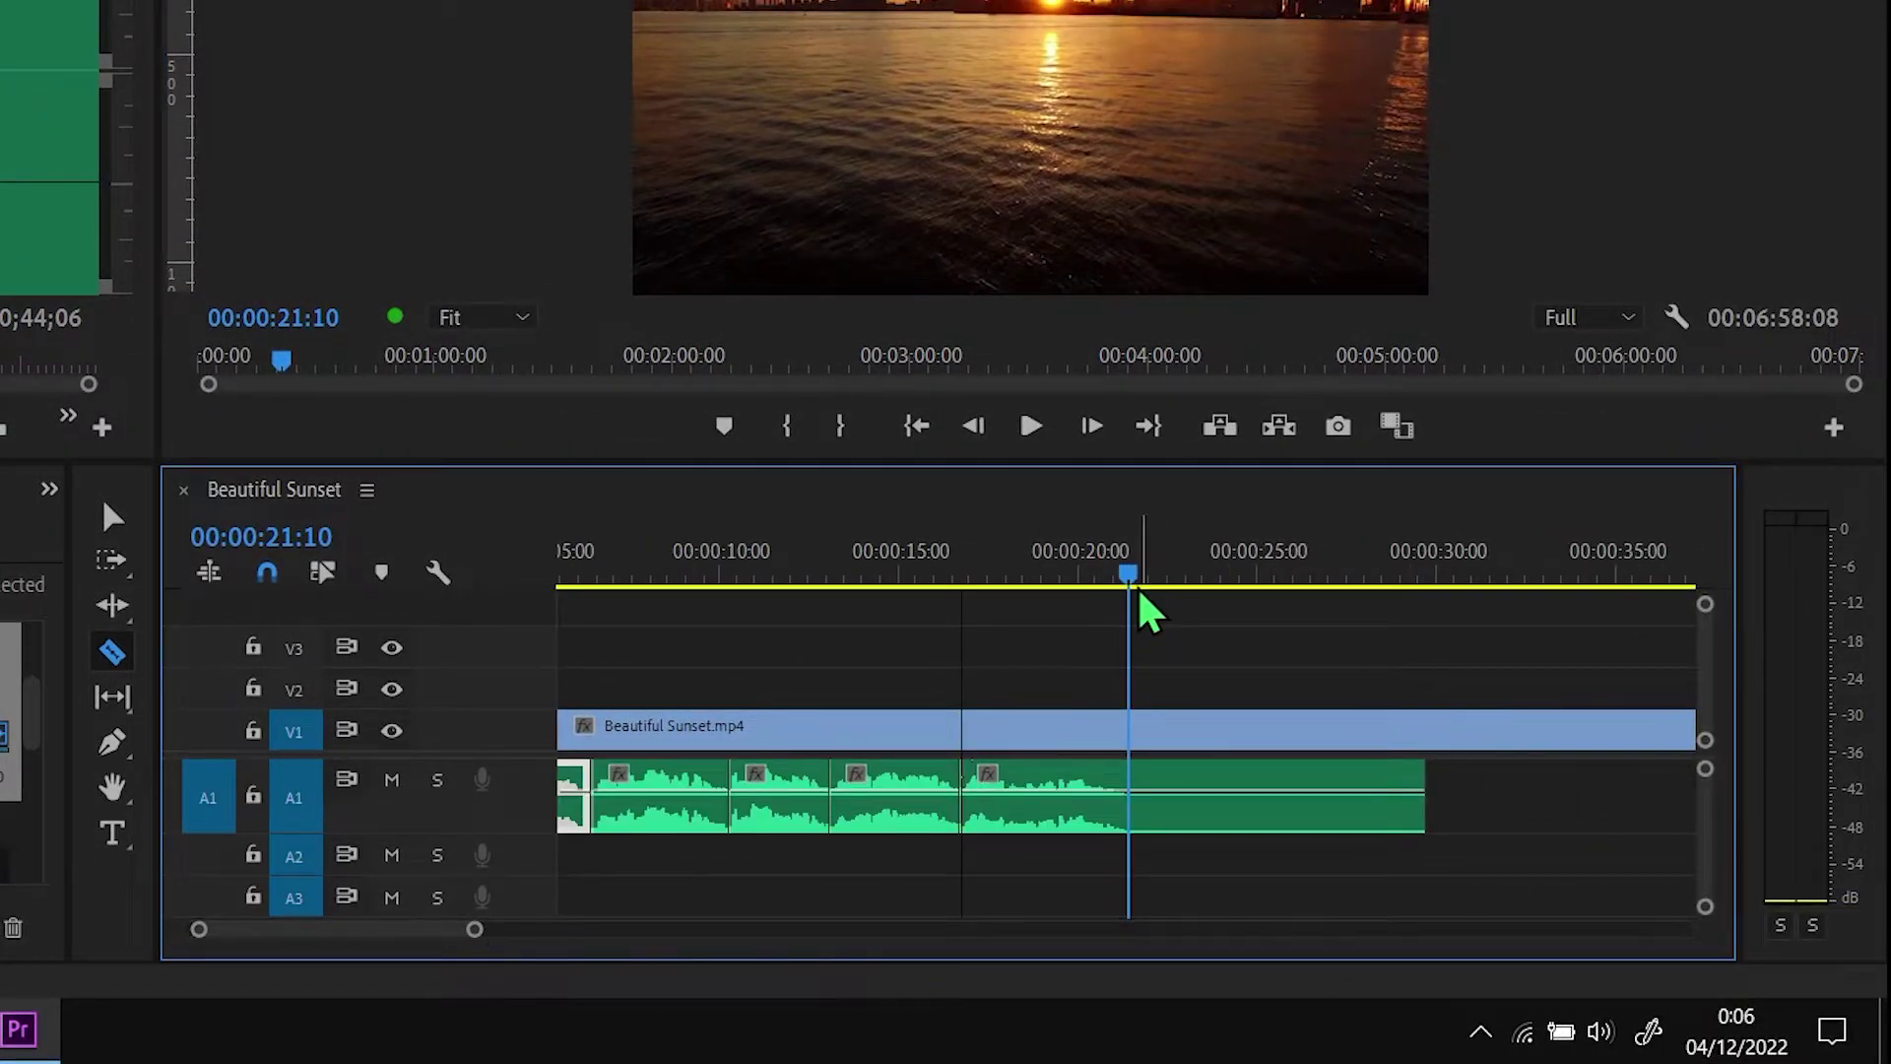
drag(1130, 580, 1142, 583)
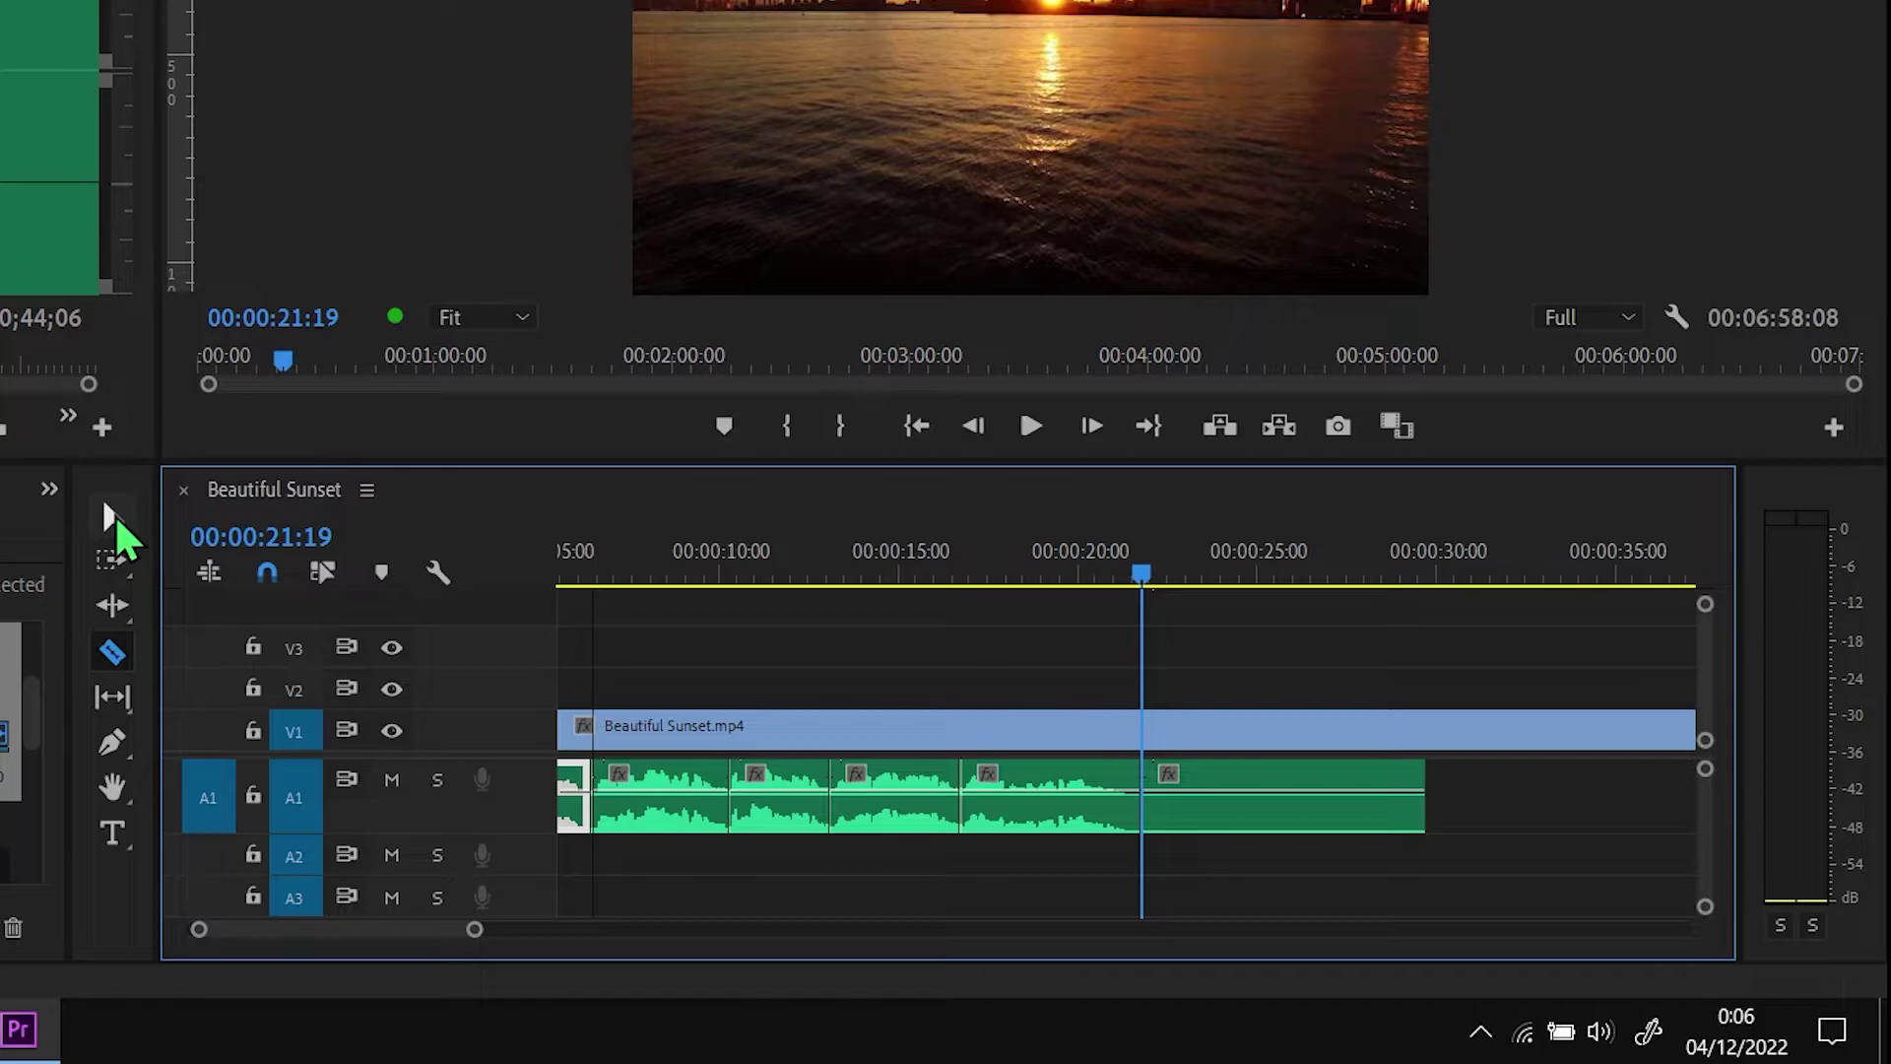
click(112, 516)
click(1293, 810)
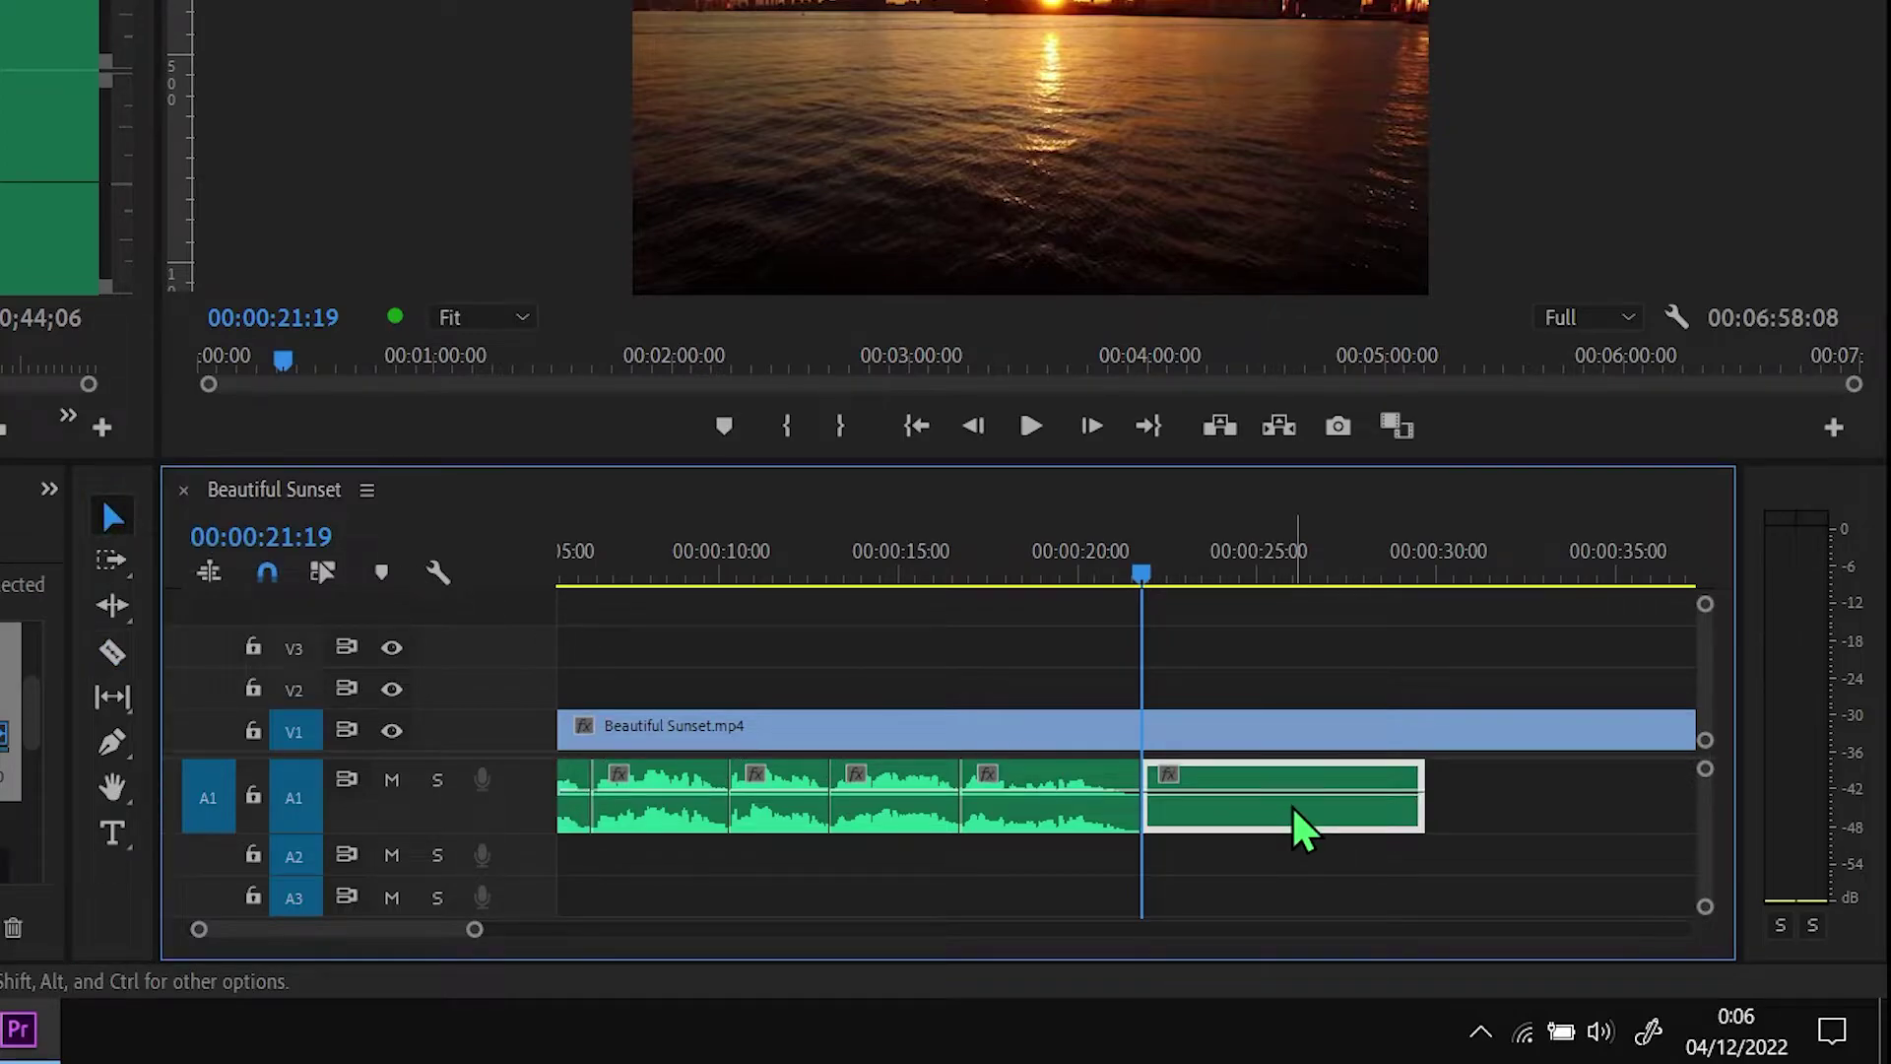
key(Delete)
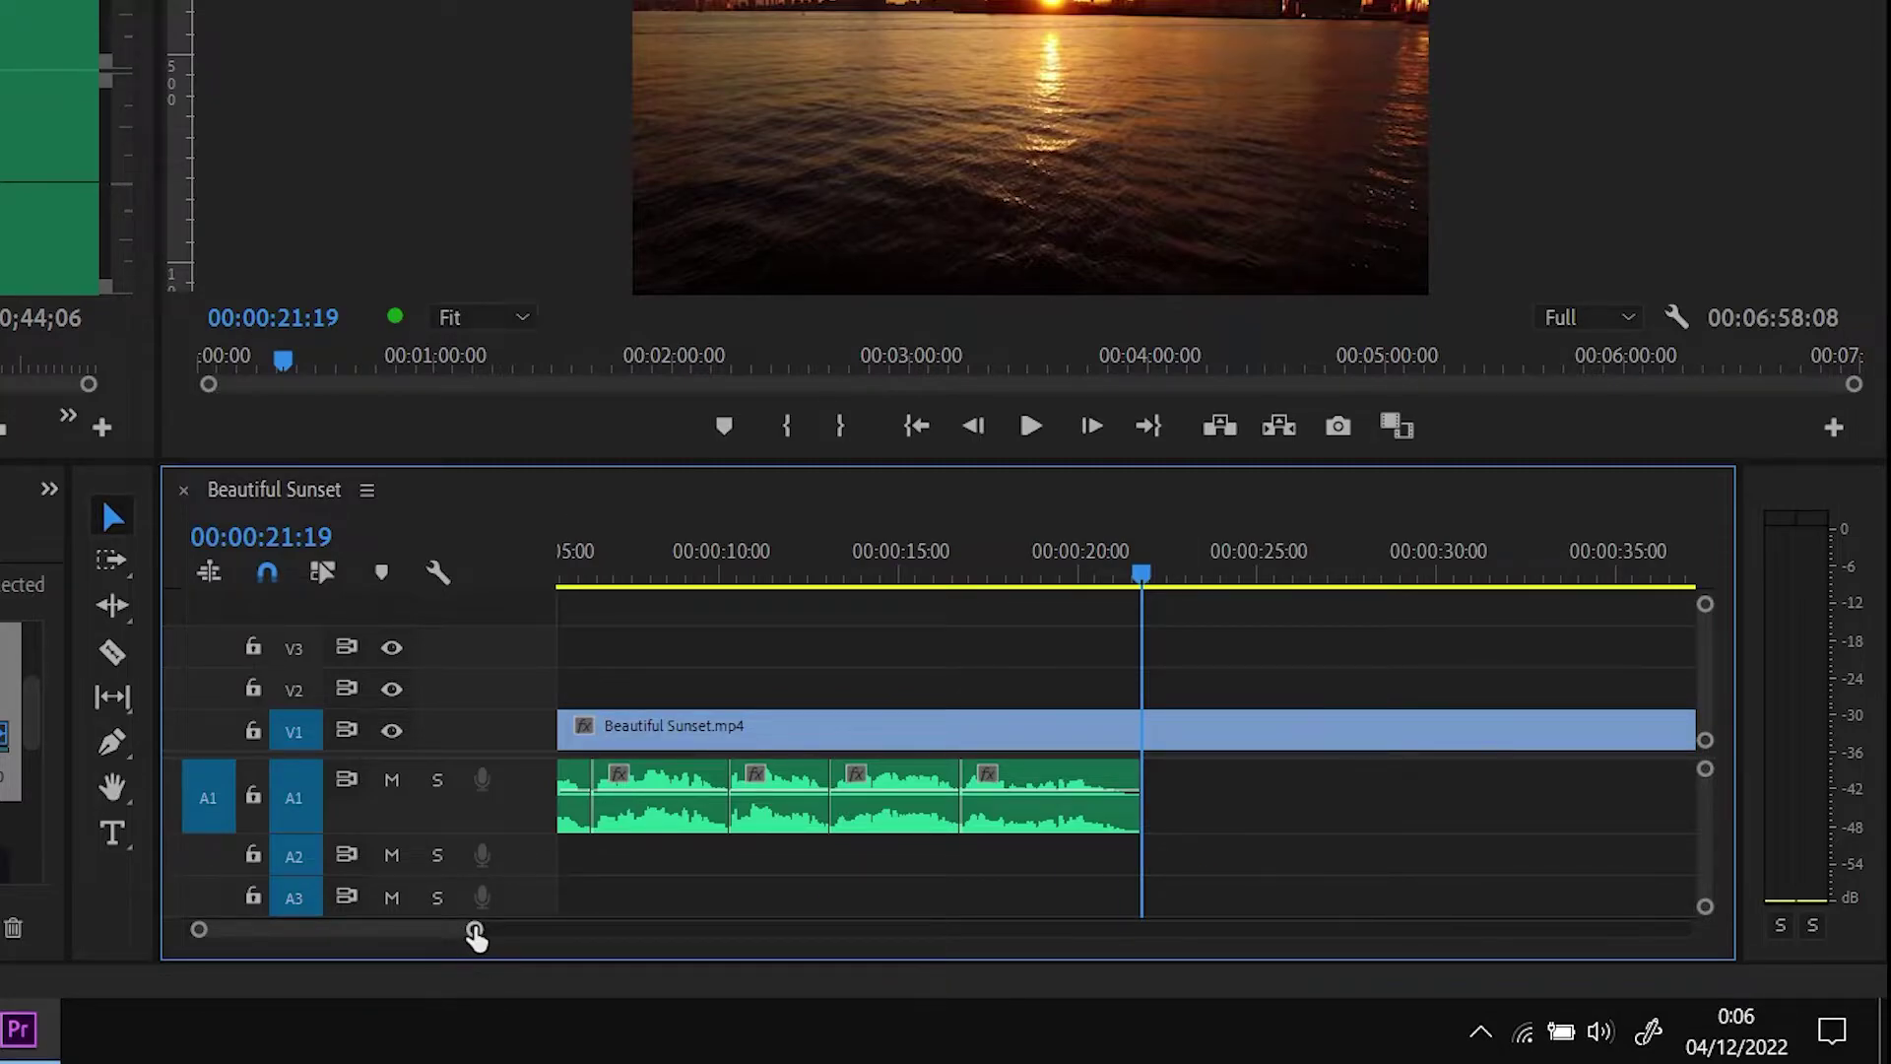
drag(476, 936, 569, 936)
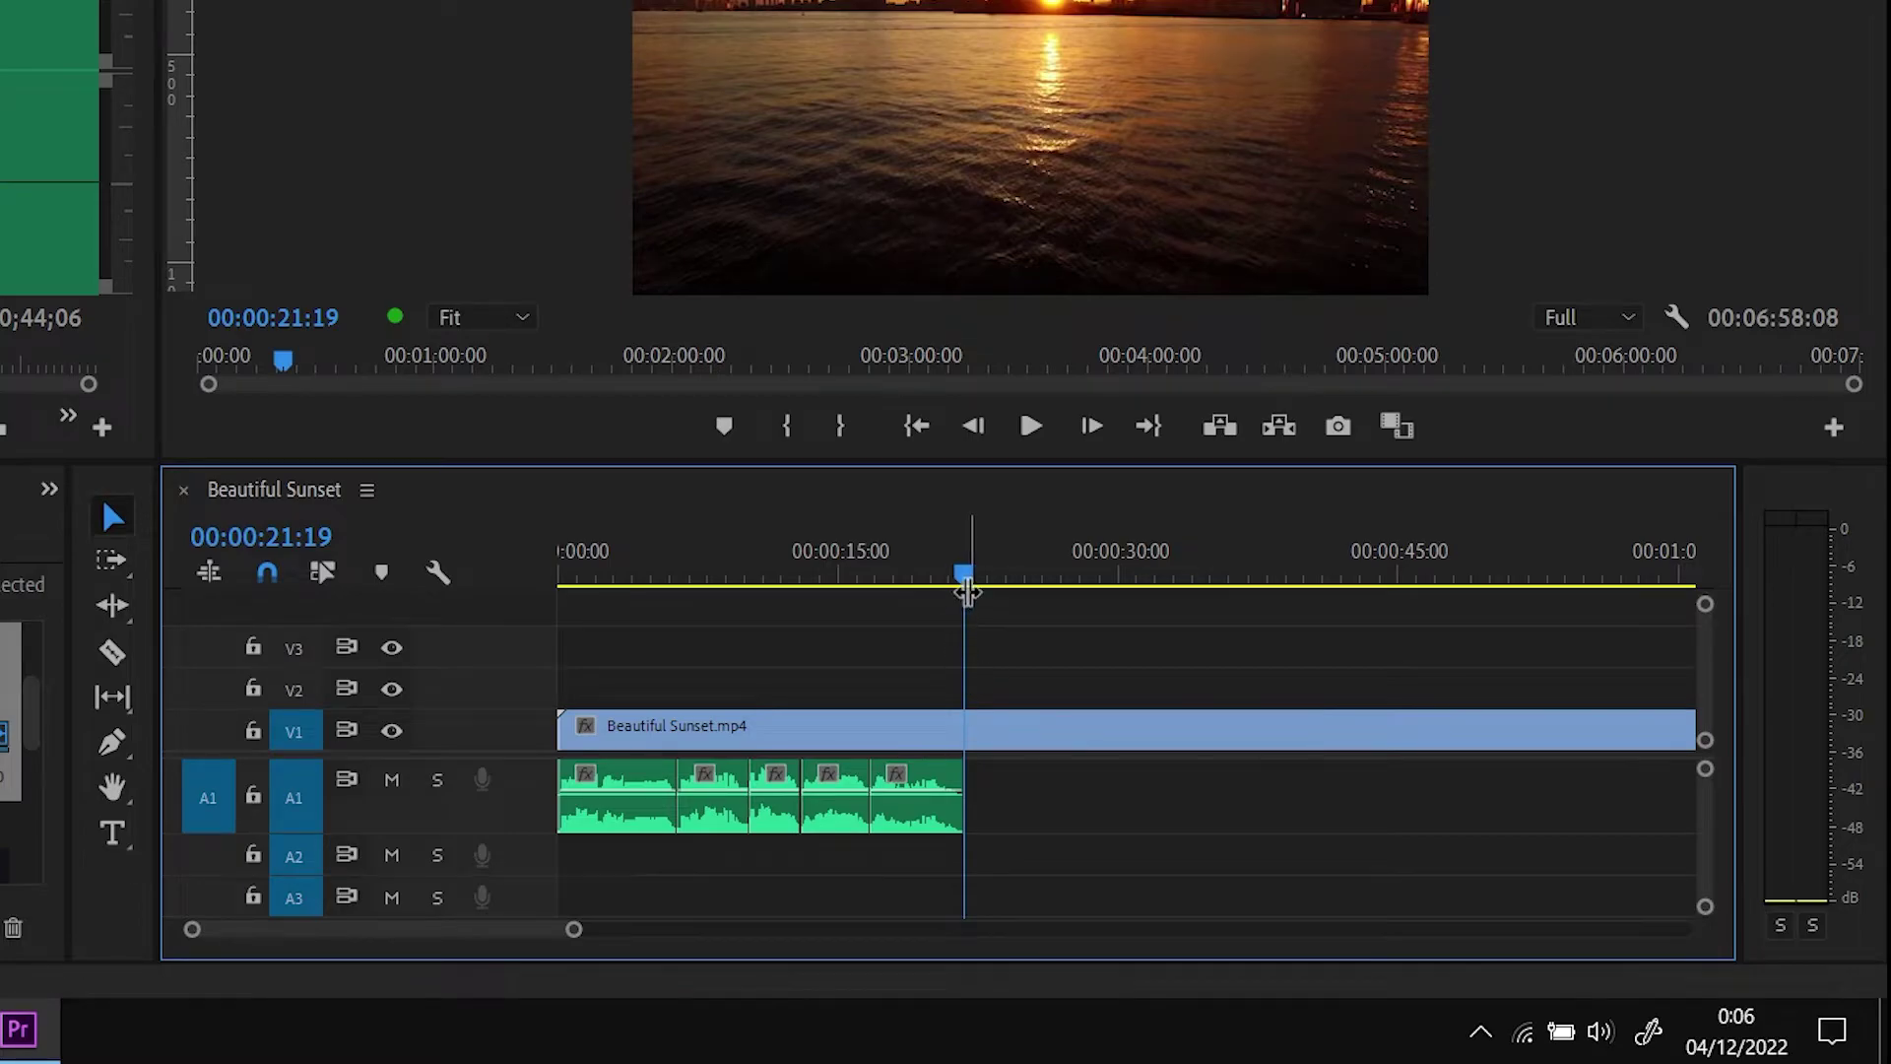
Place the Bismillah image 01.jpg on V2 at the sequence start and extend it to 00:00:06:10
mouse_move(964, 576)
mouse_down()
mouse_move(575, 602)
mouse_move(609, 602)
mouse_up()
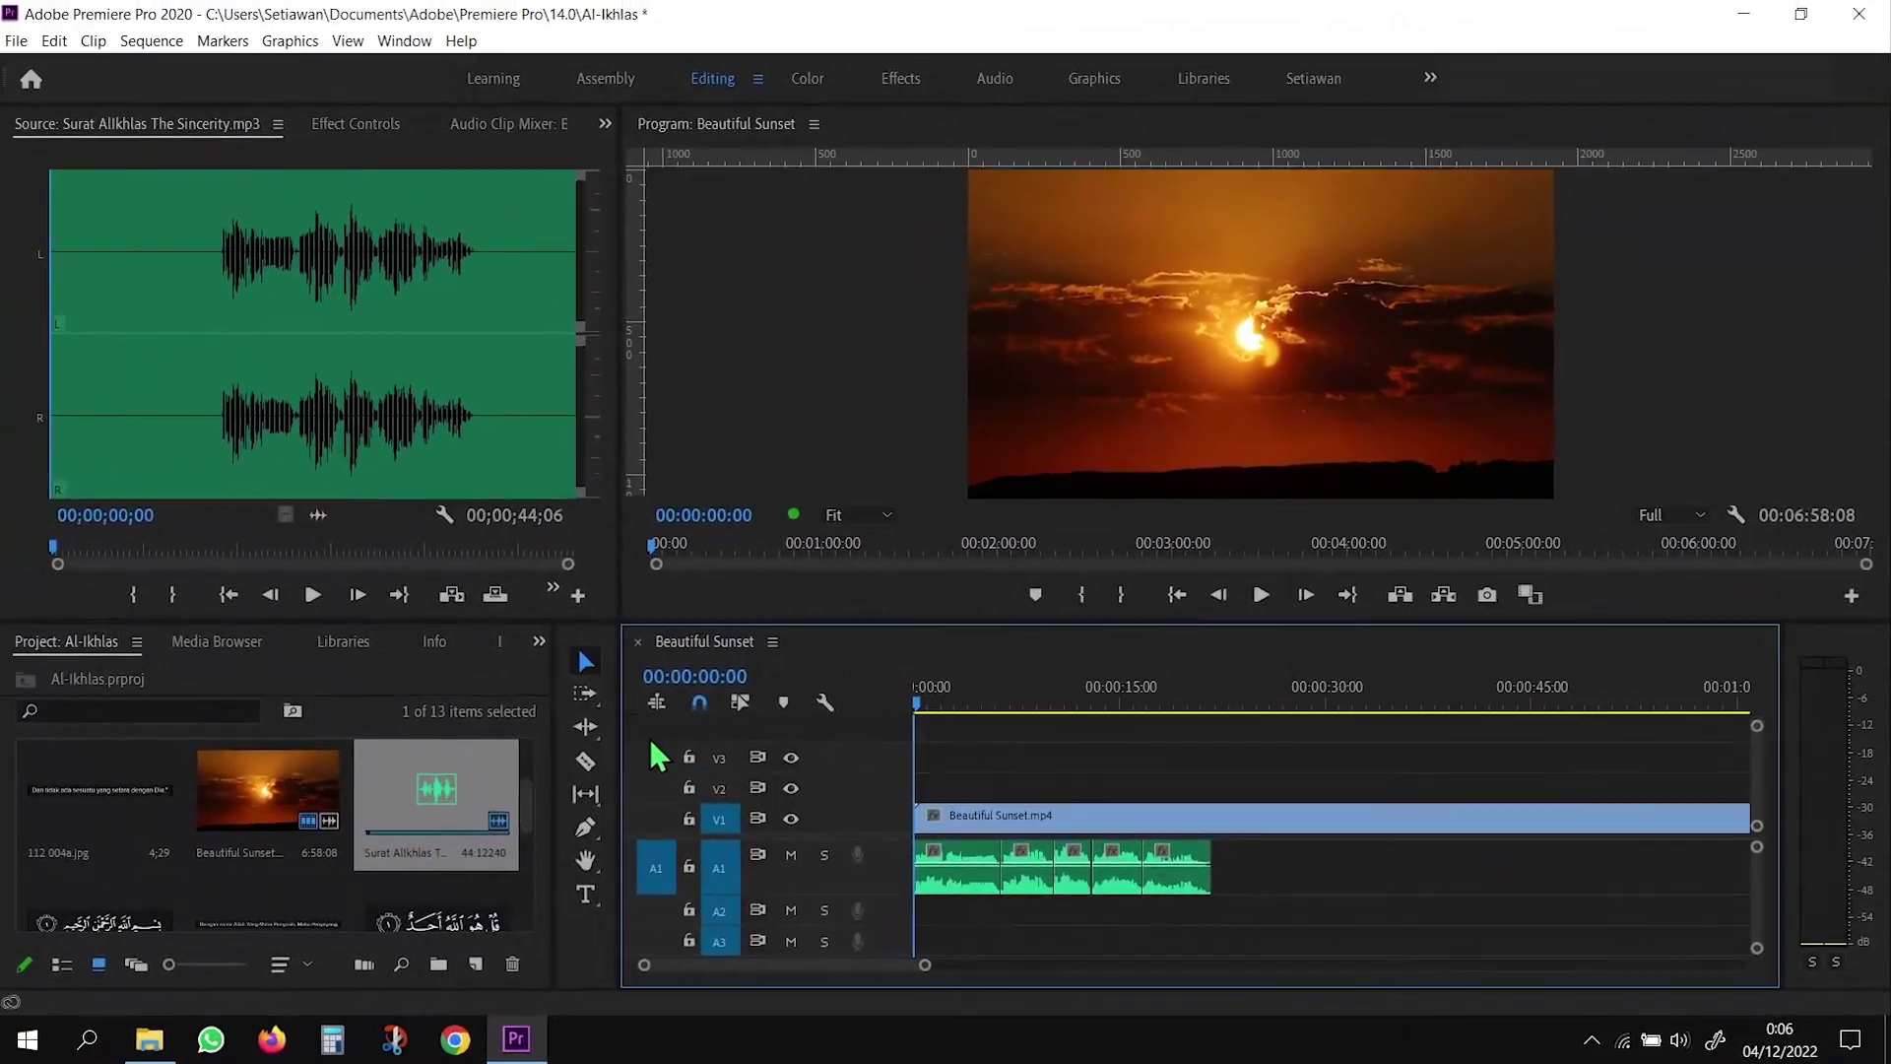
click(533, 821)
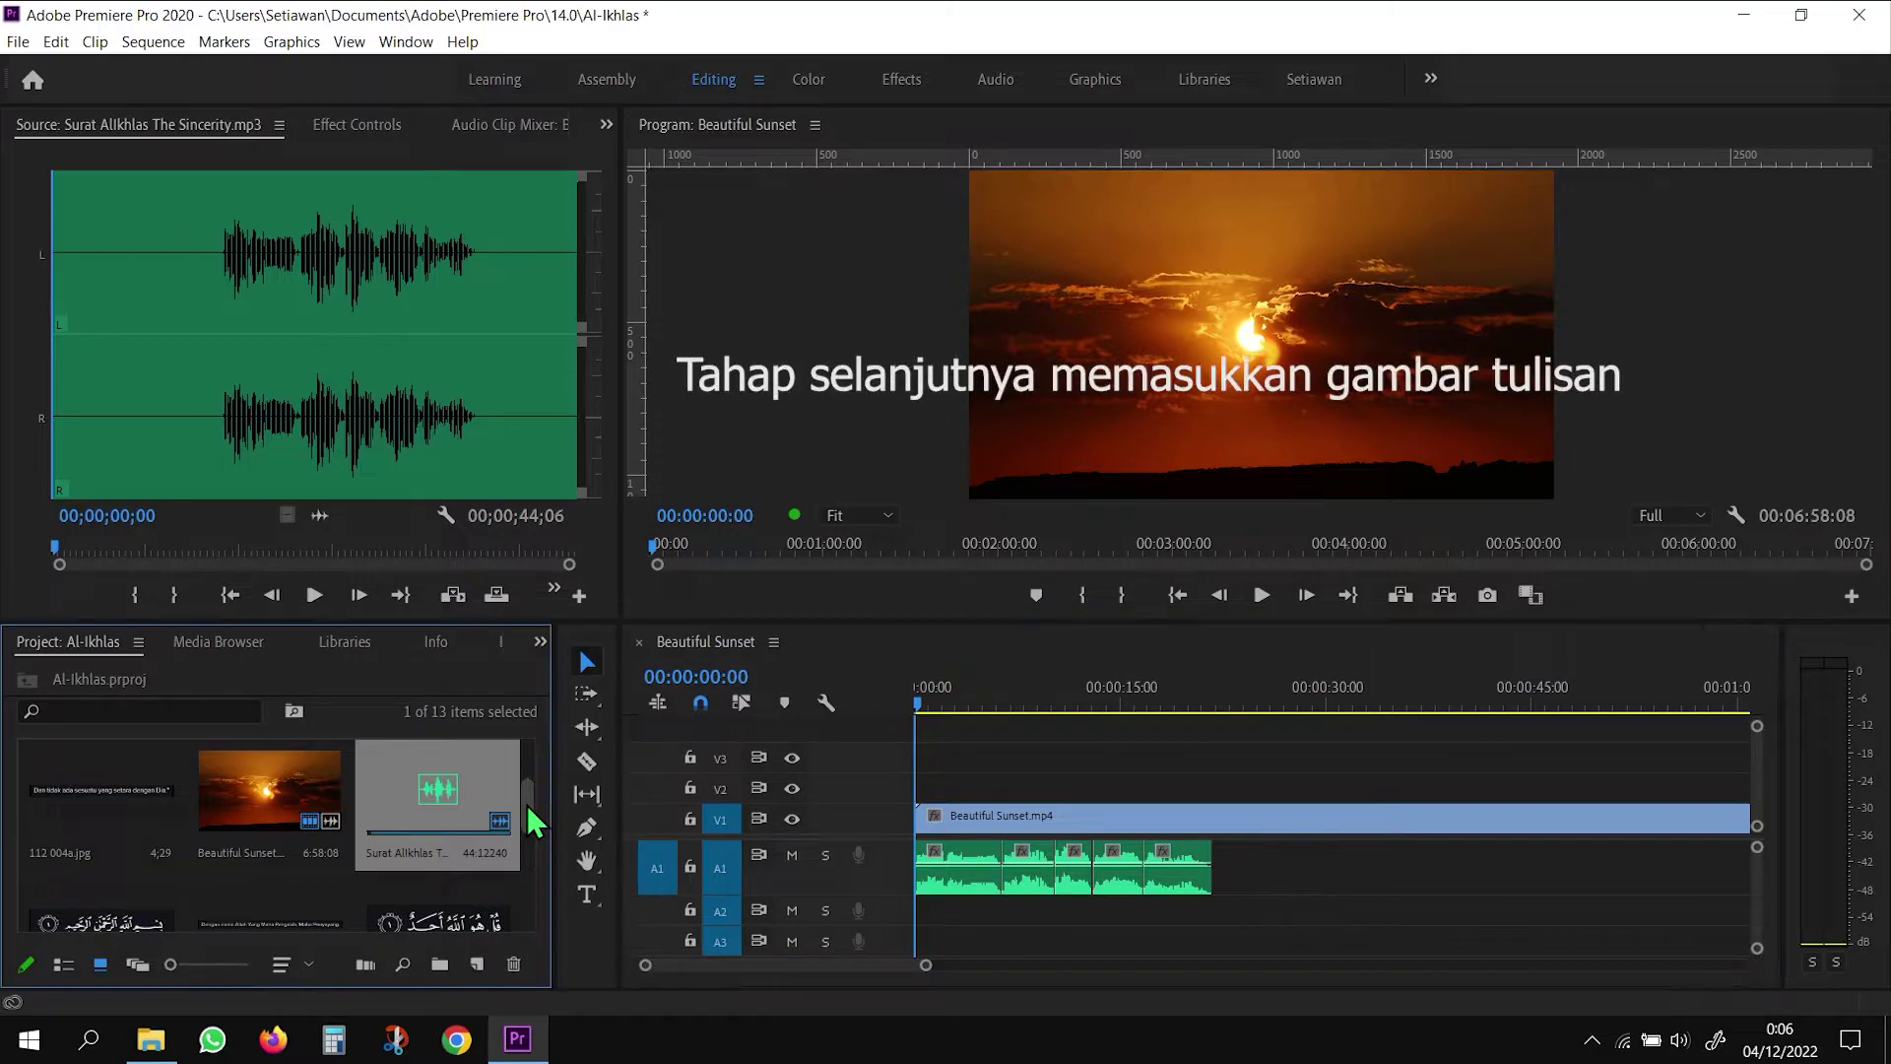
drag(533, 820, 533, 779)
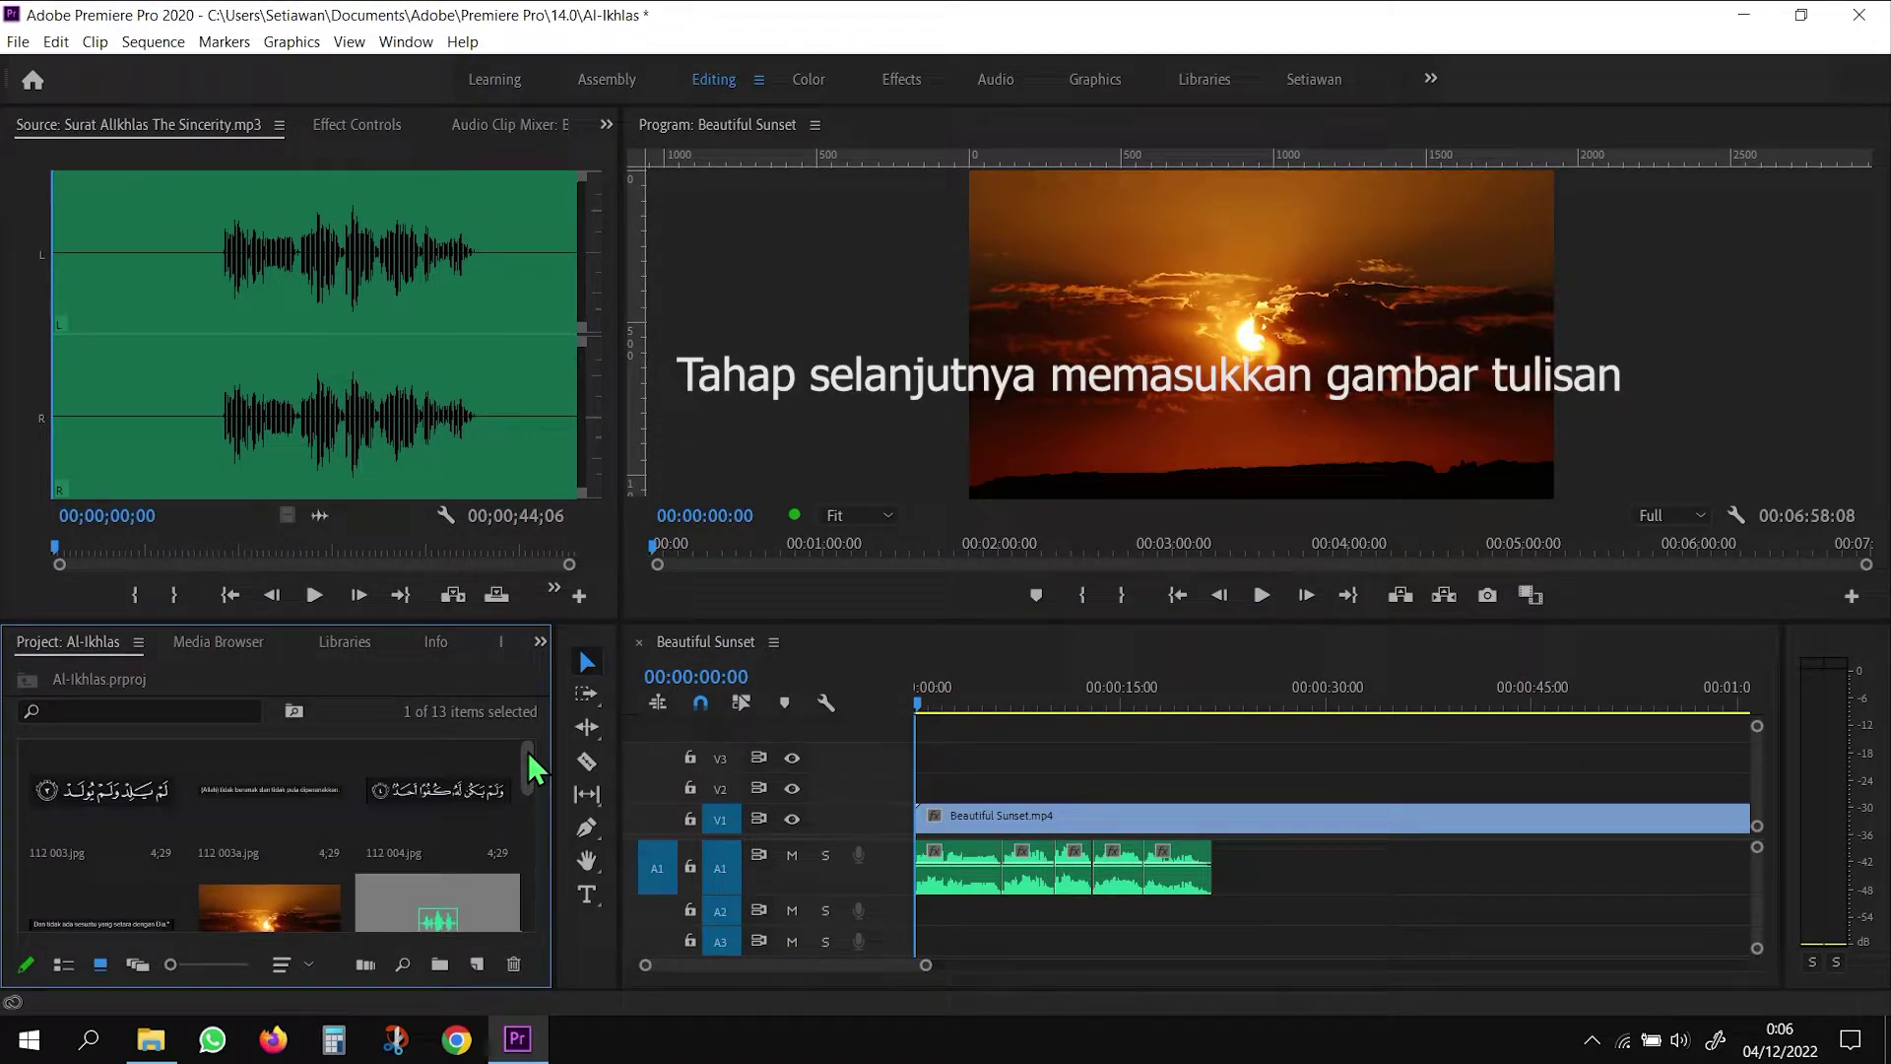
drag(530, 756, 529, 824)
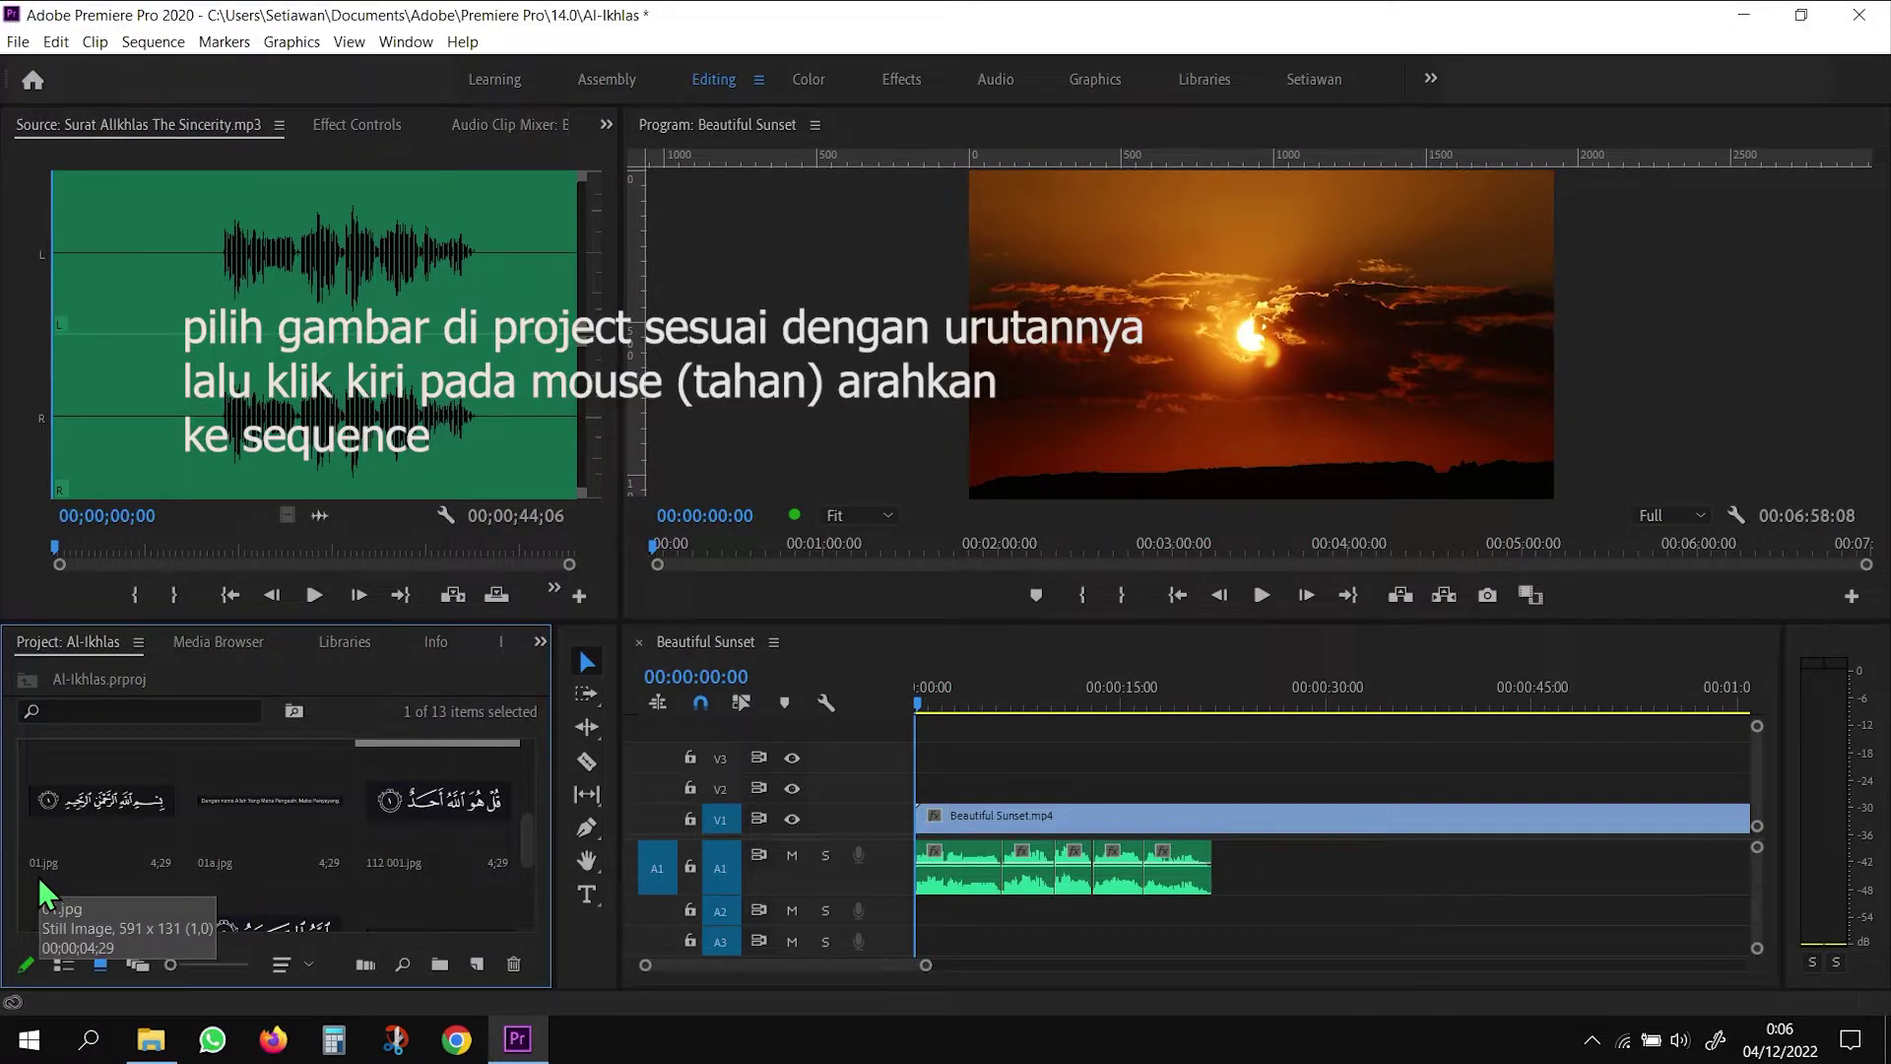
click(117, 864)
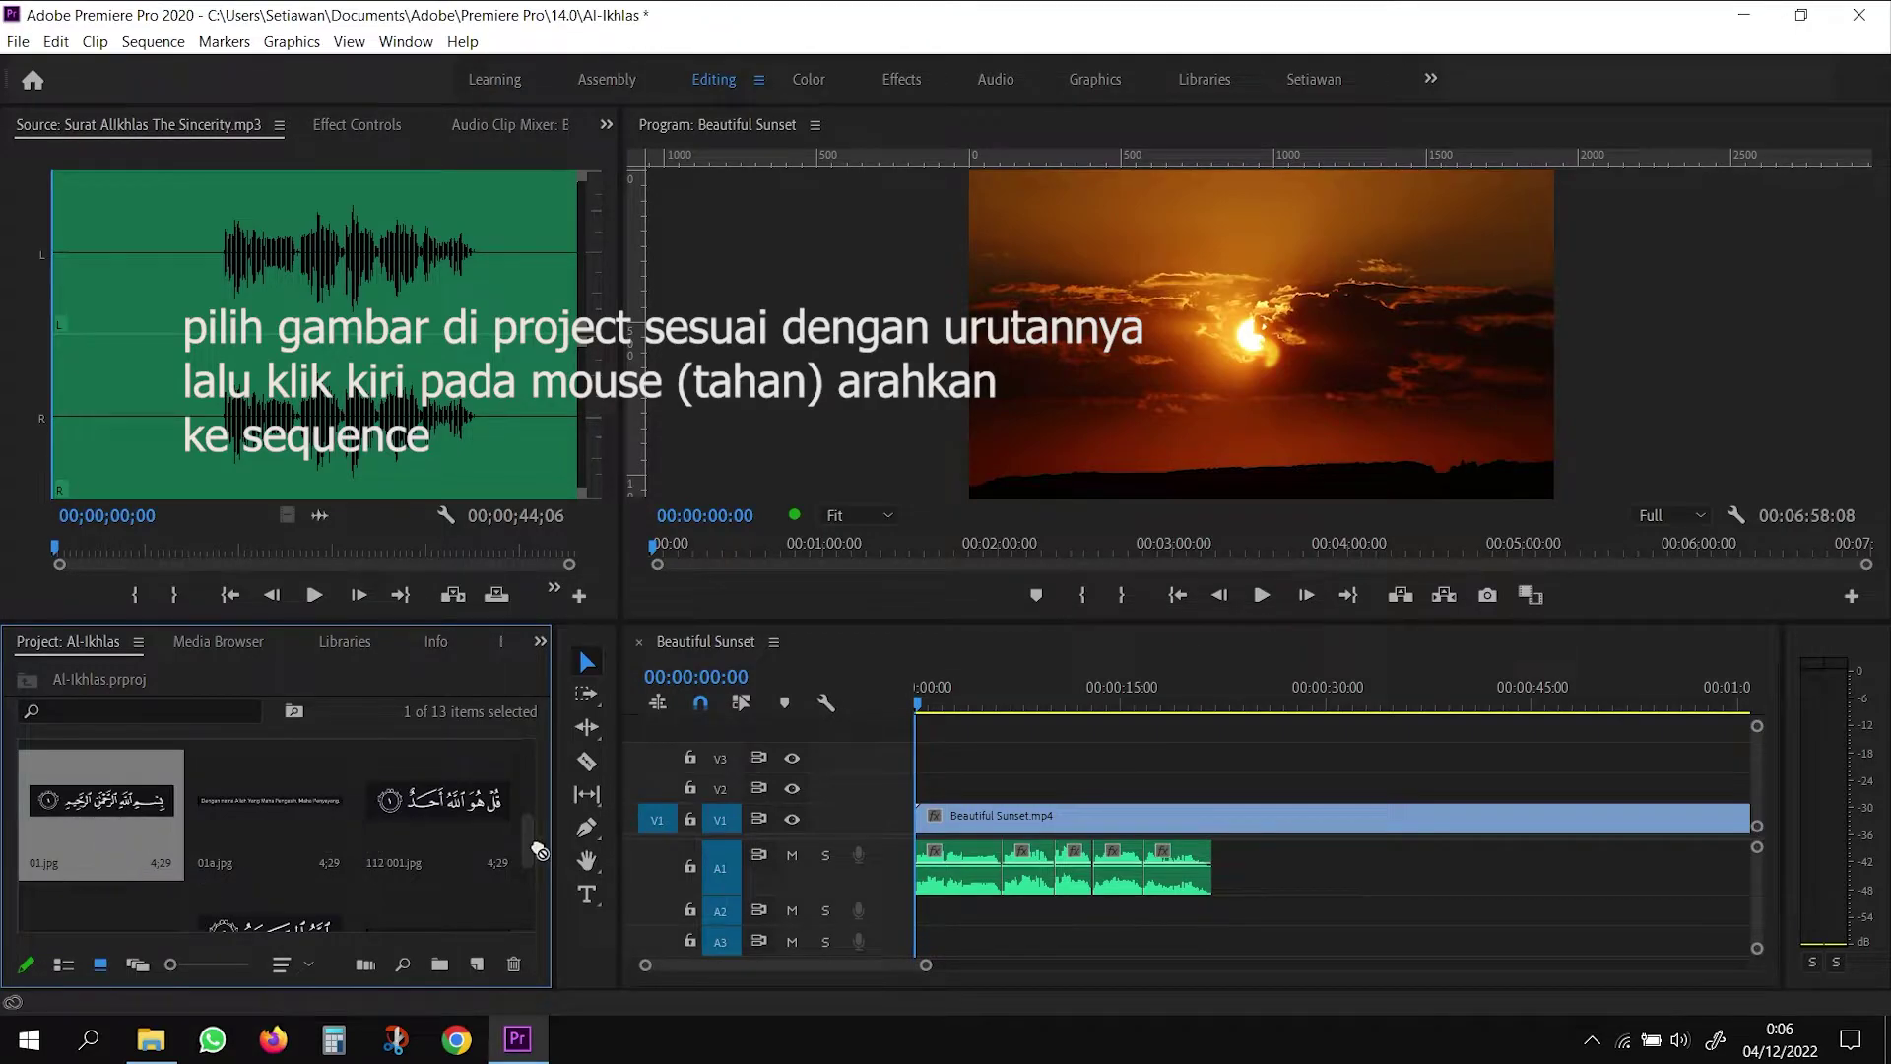
mouse_move(541, 852)
mouse_down()
mouse_move(942, 793)
mouse_move(923, 784)
mouse_up()
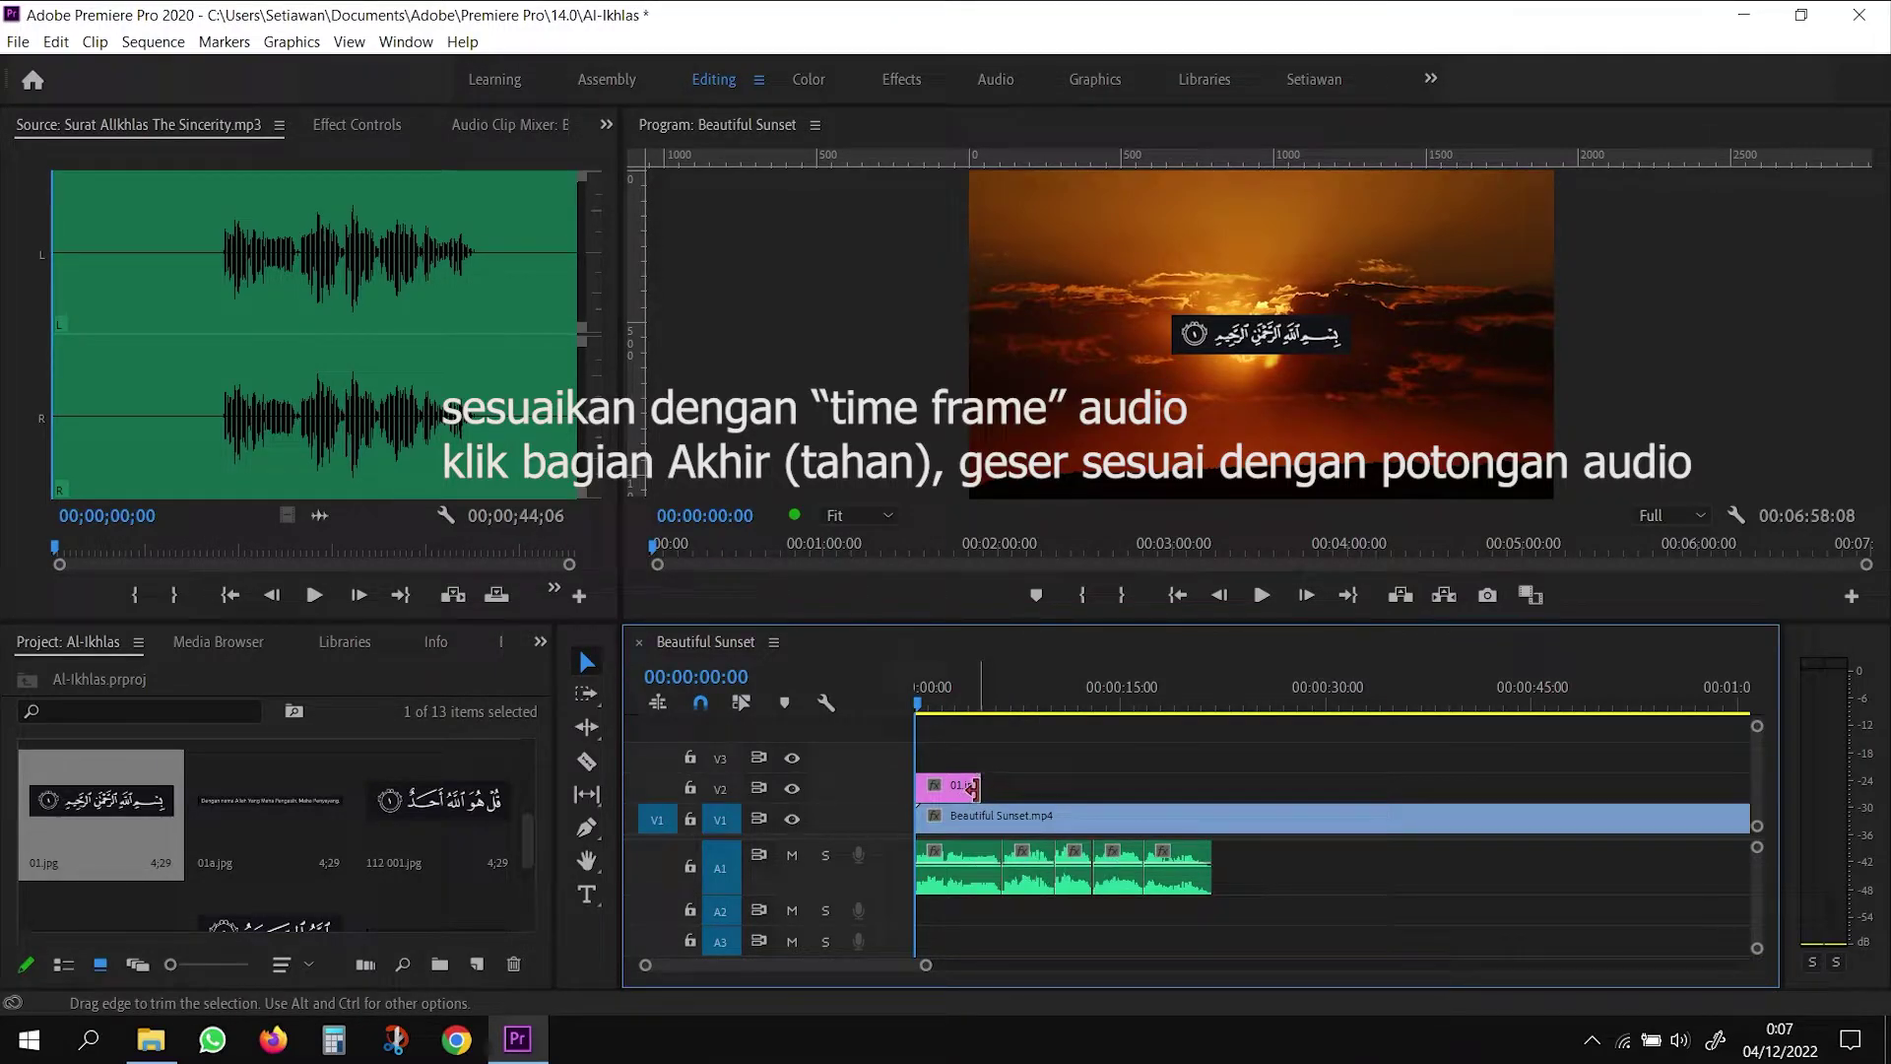
drag(973, 788, 991, 788)
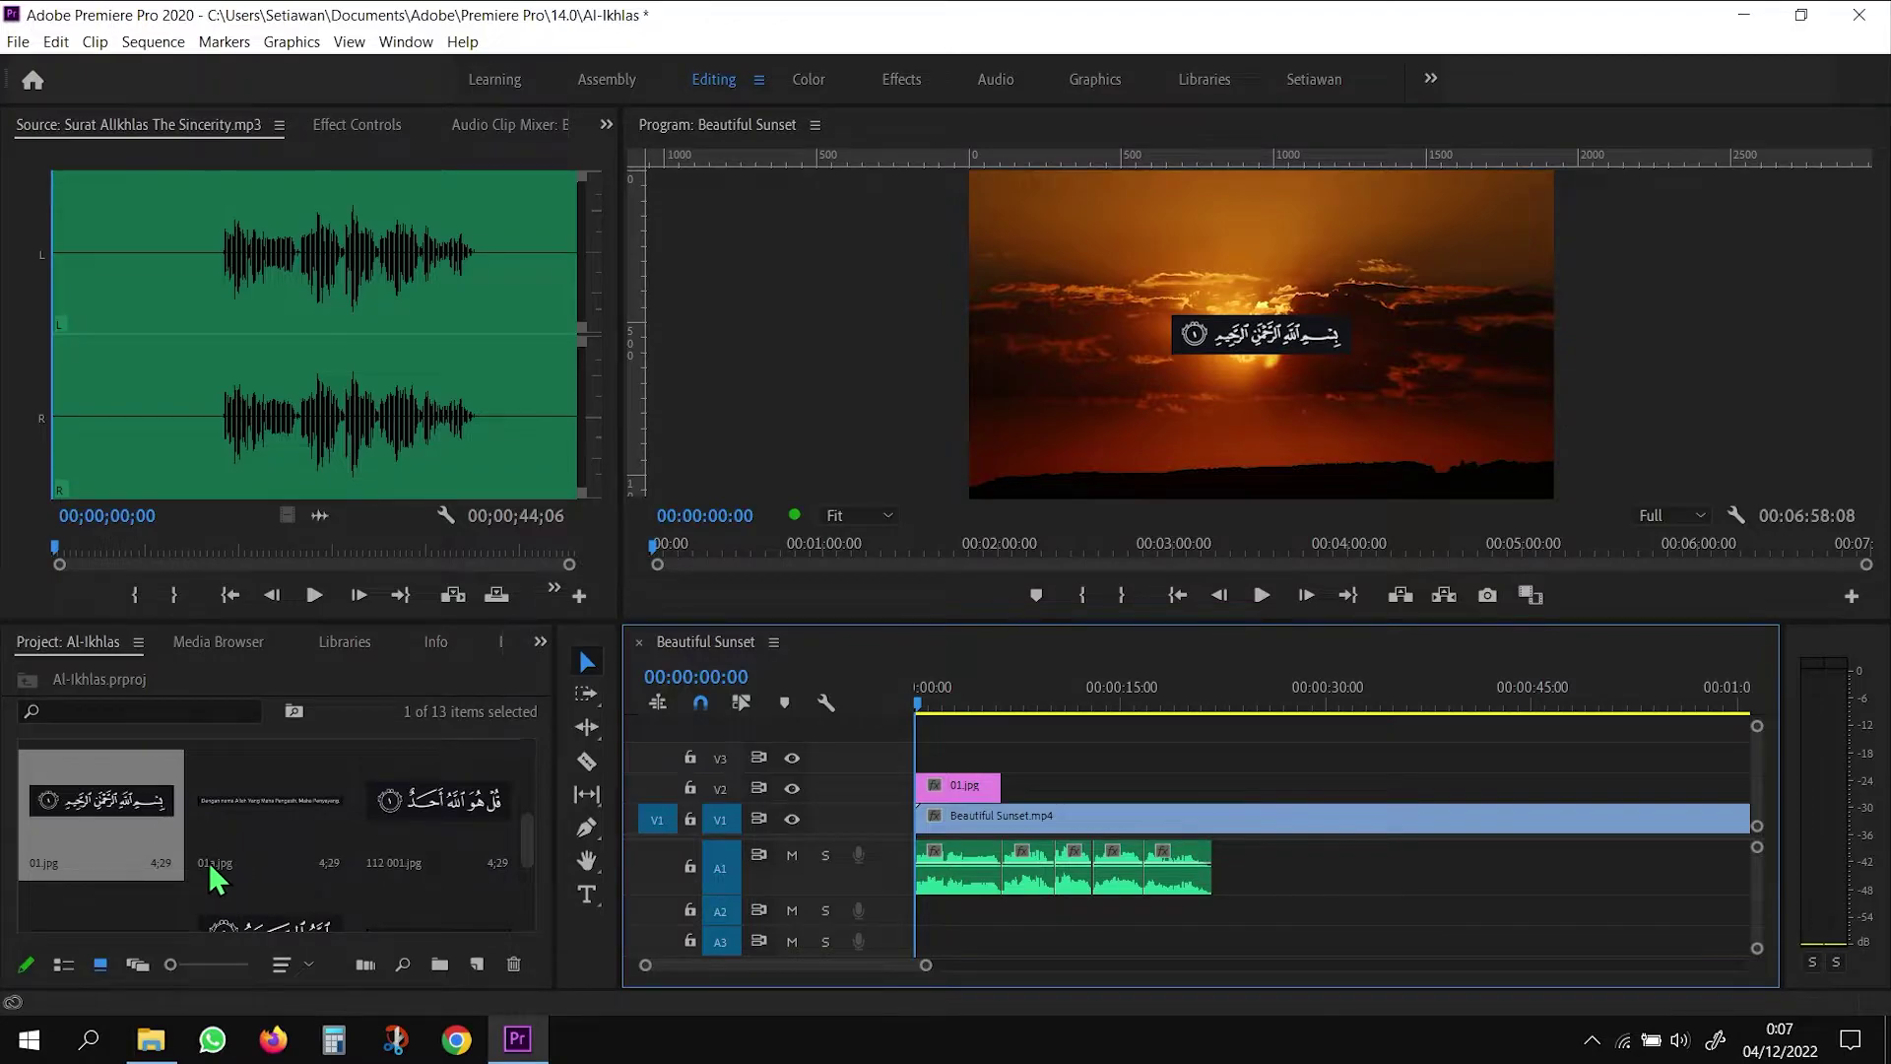
Add translation image 01a.jpg to V3, lengthened to match 01.jpg
click(275, 818)
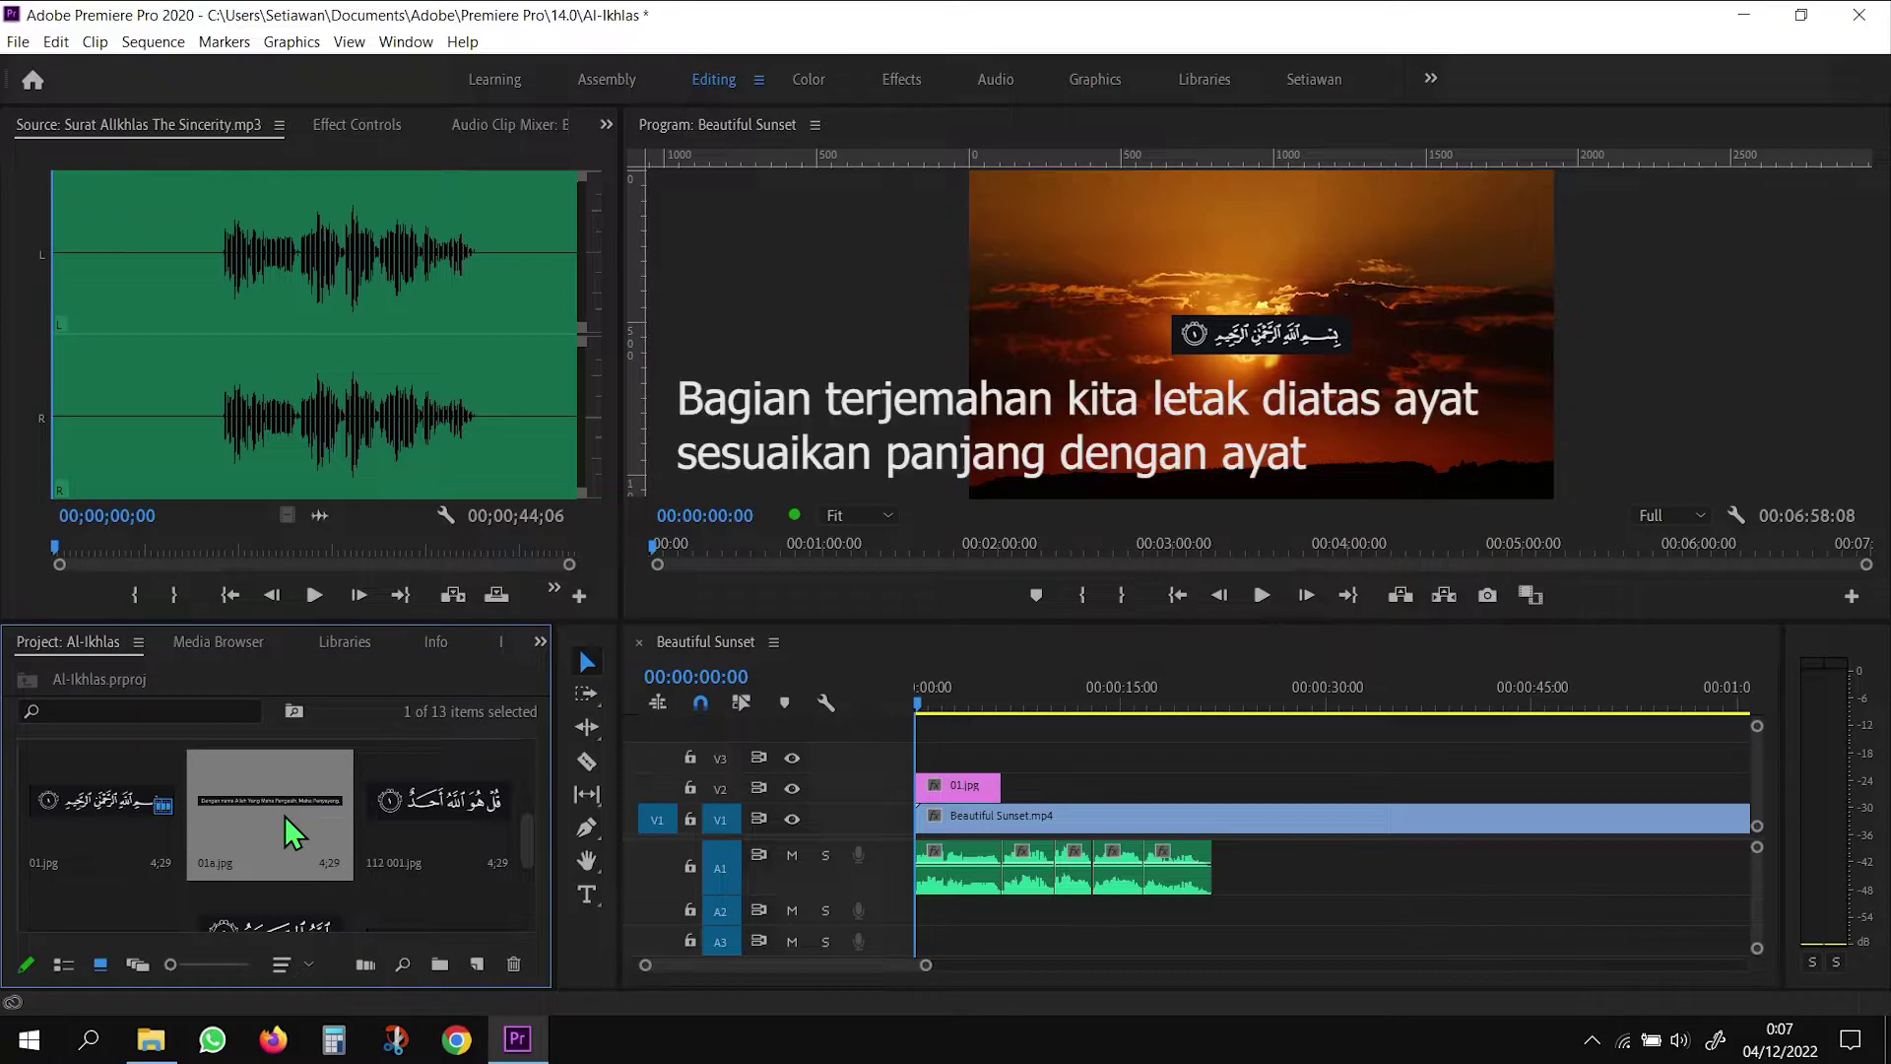
drag(286, 816, 931, 754)
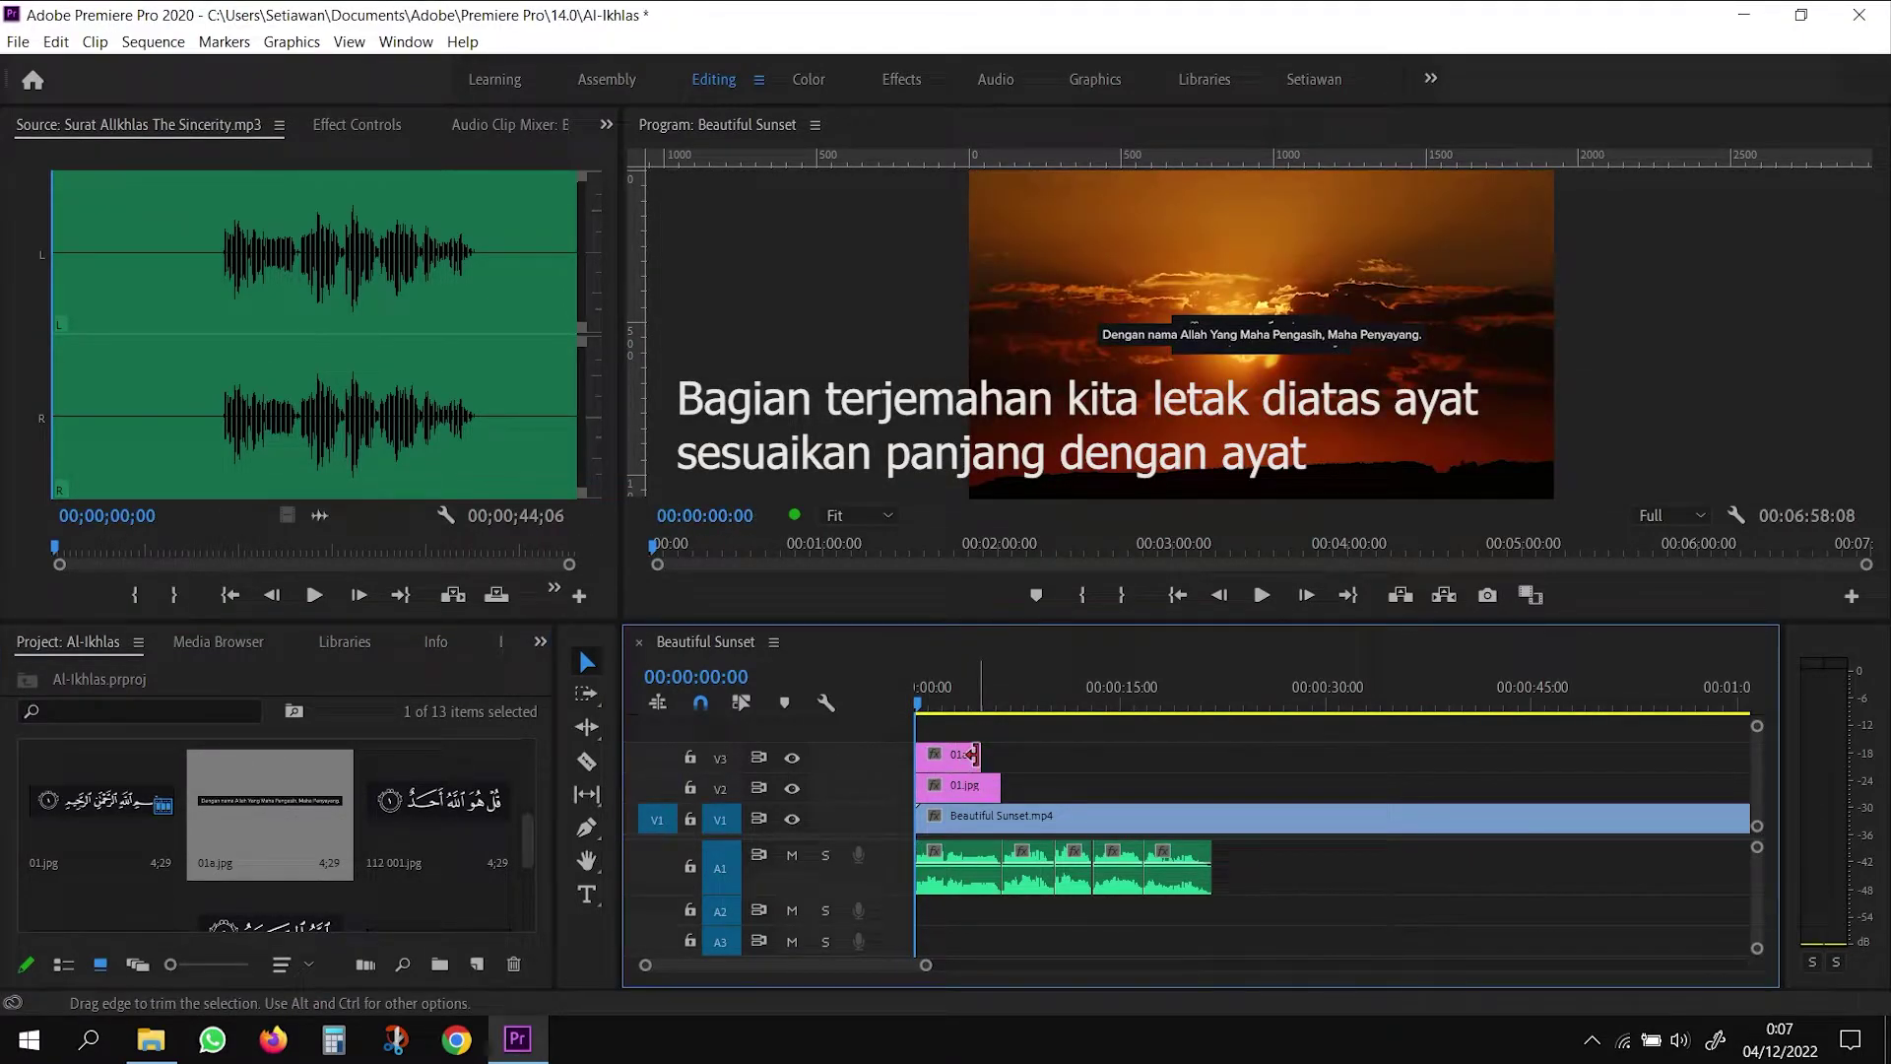
drag(974, 754, 1000, 756)
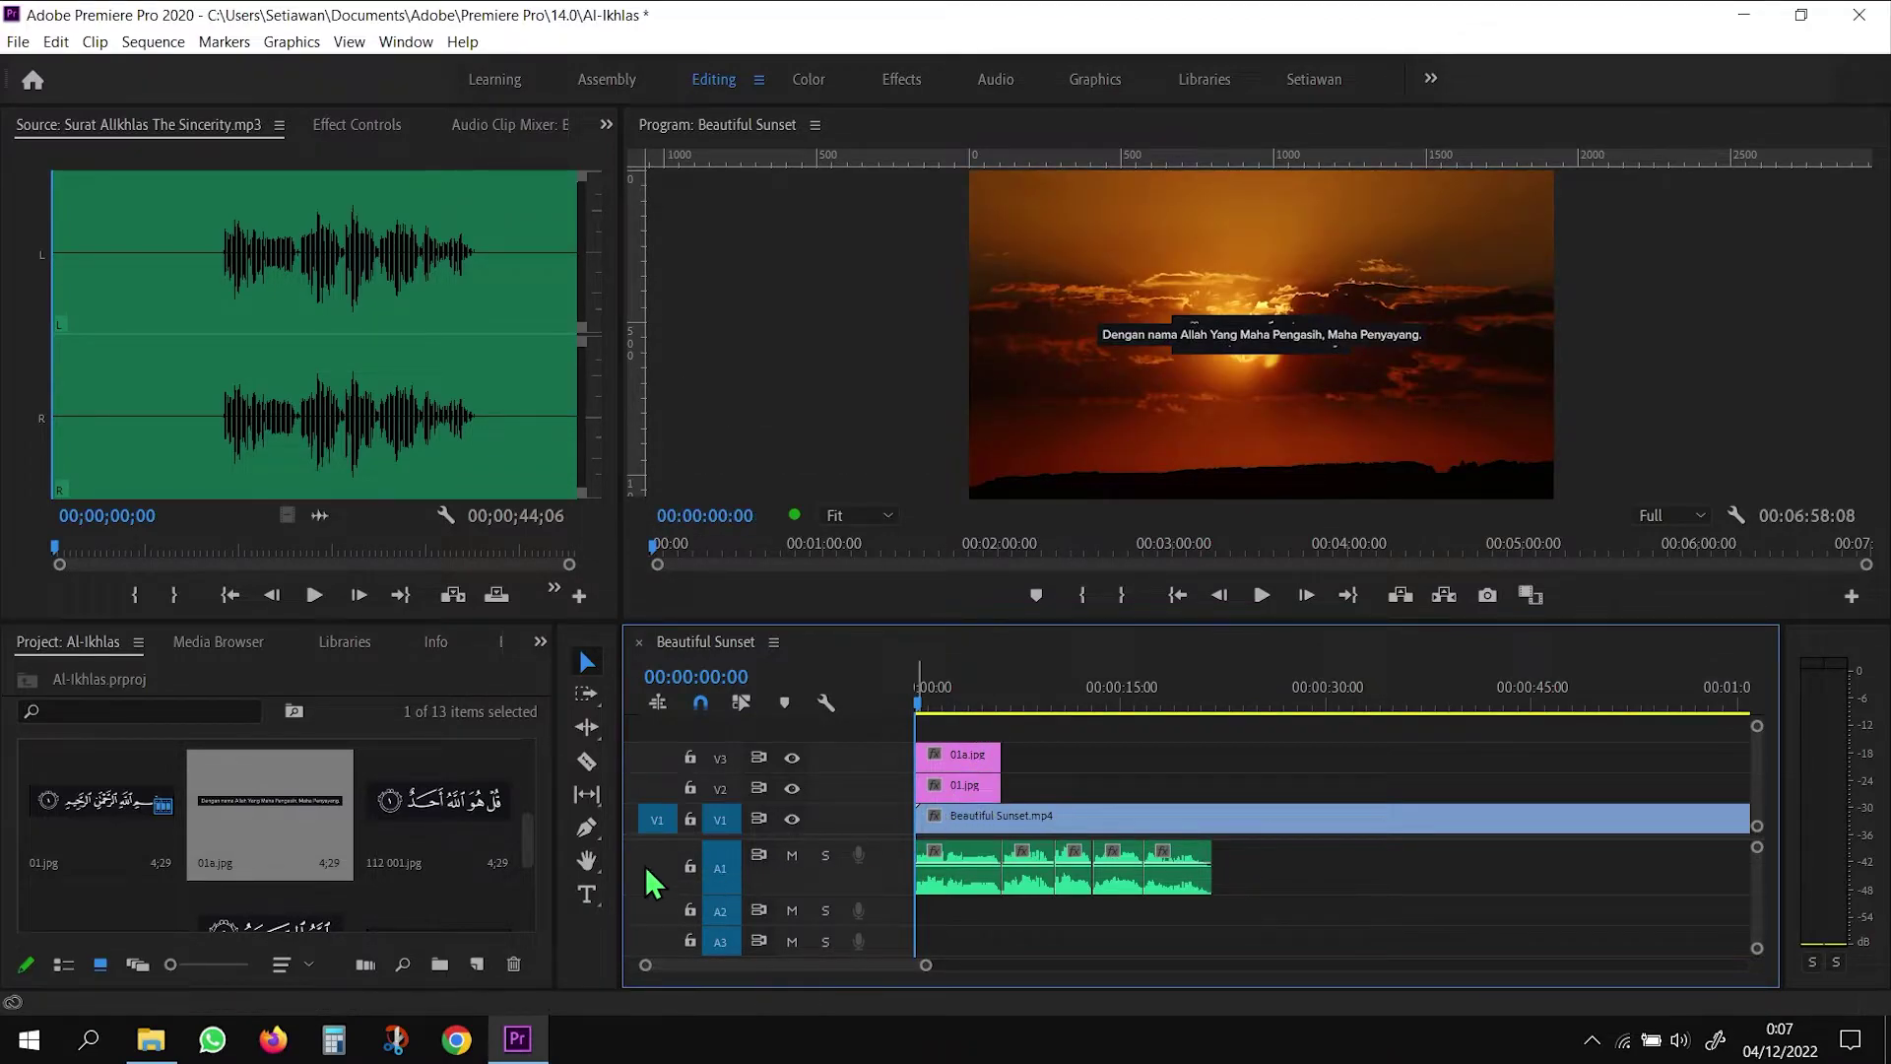
Place 112 001.jpg on V2 after 01.jpg, shortened to fit its verse
click(532, 863)
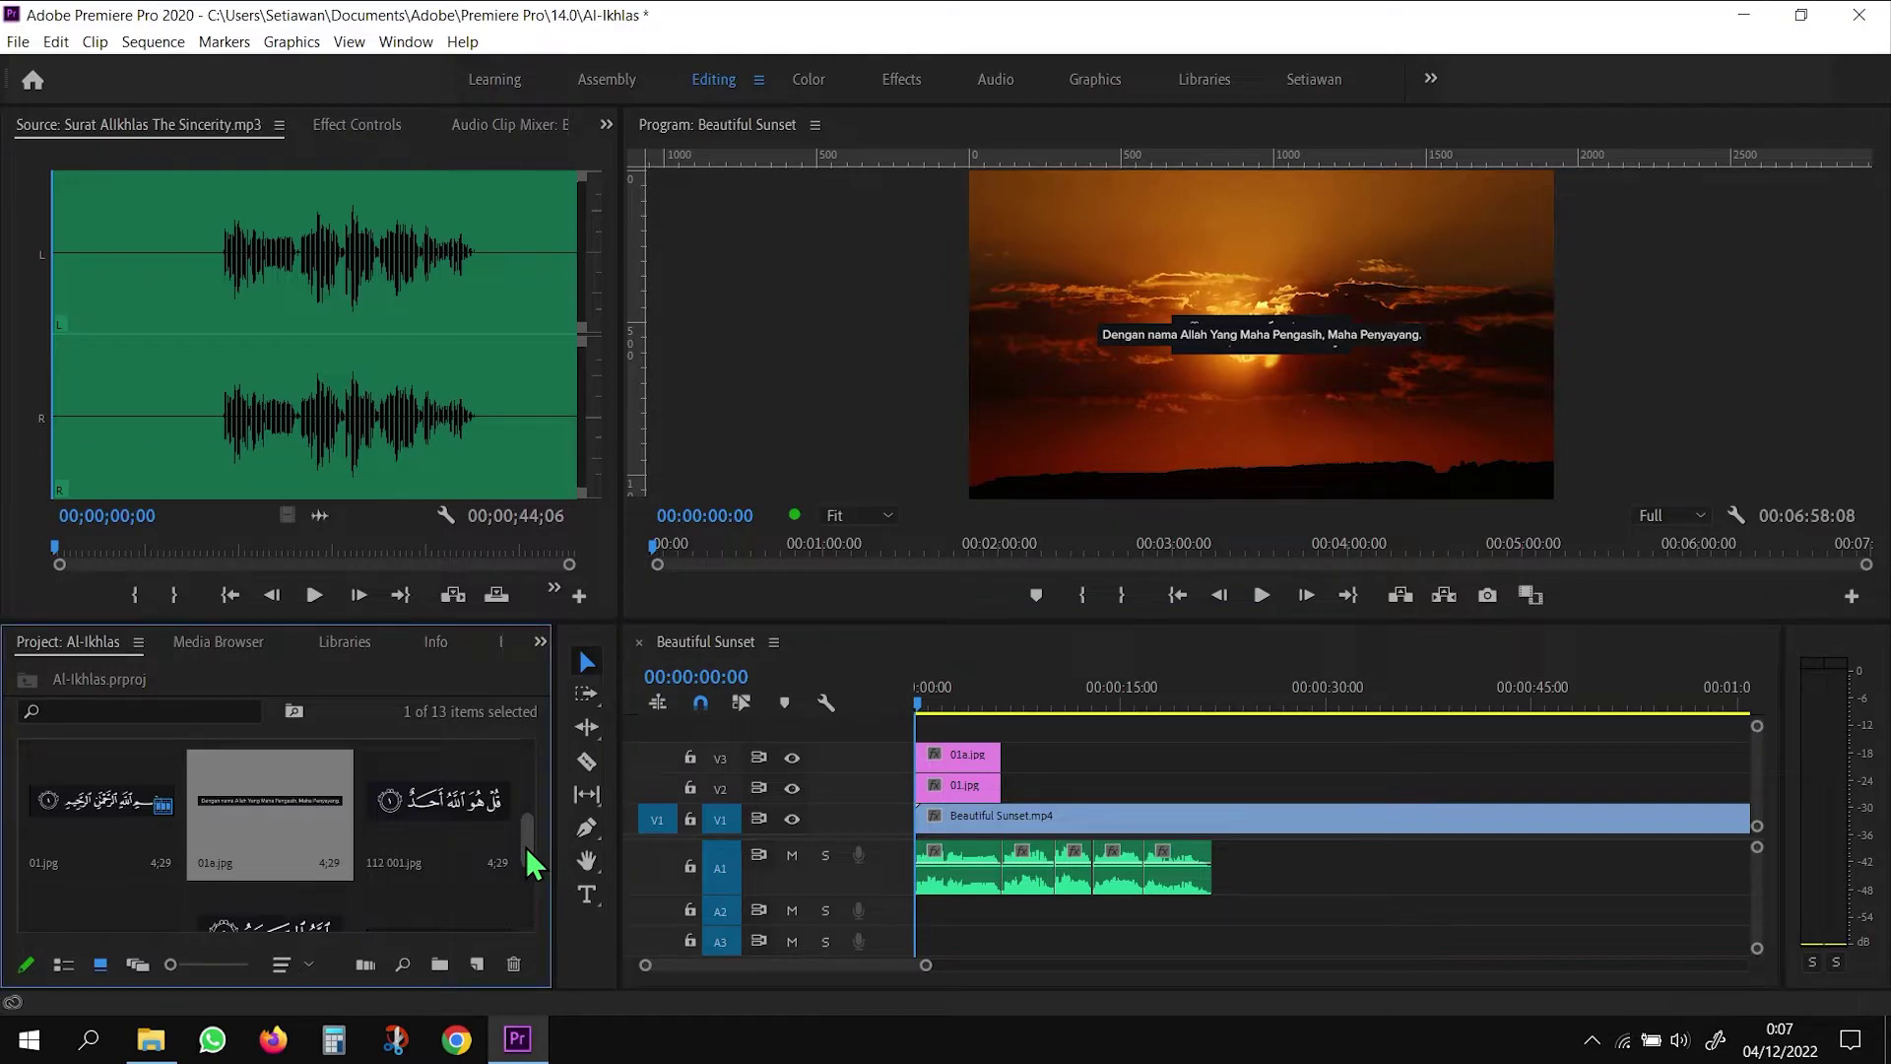
click(432, 850)
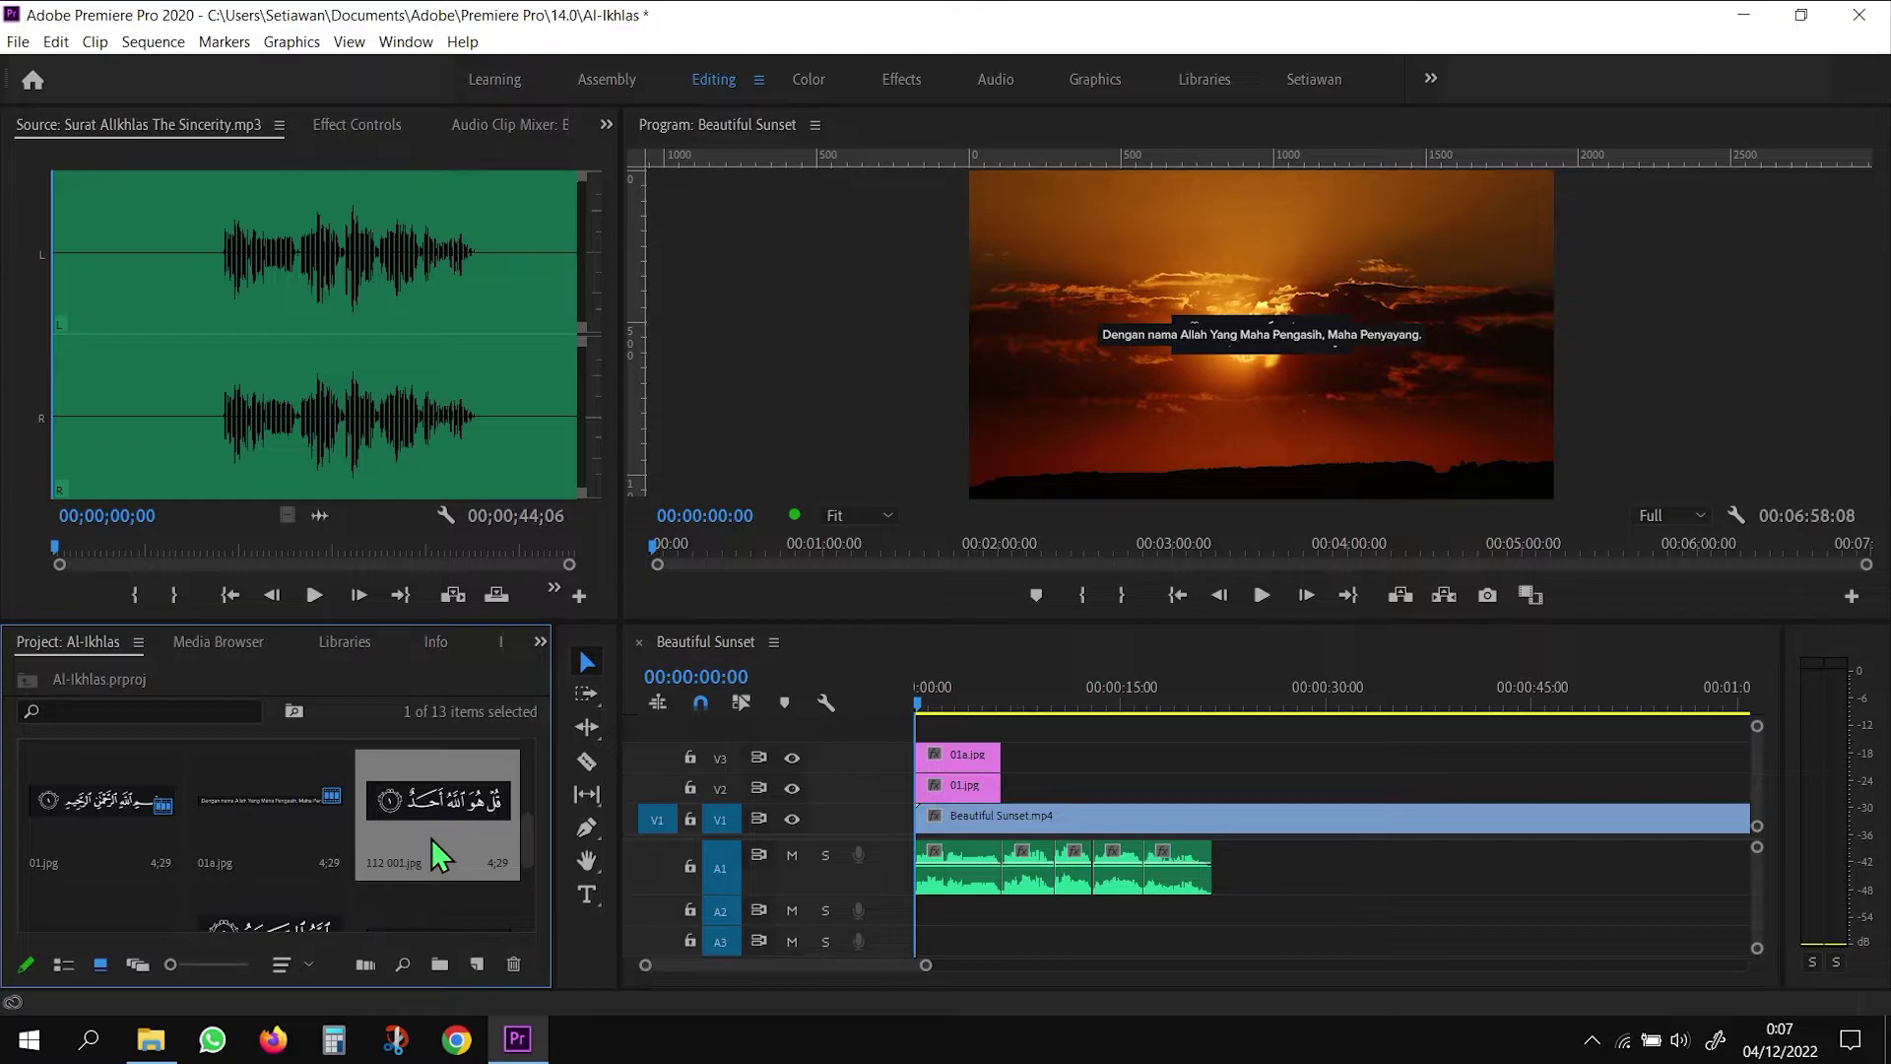
drag(431, 838, 1018, 789)
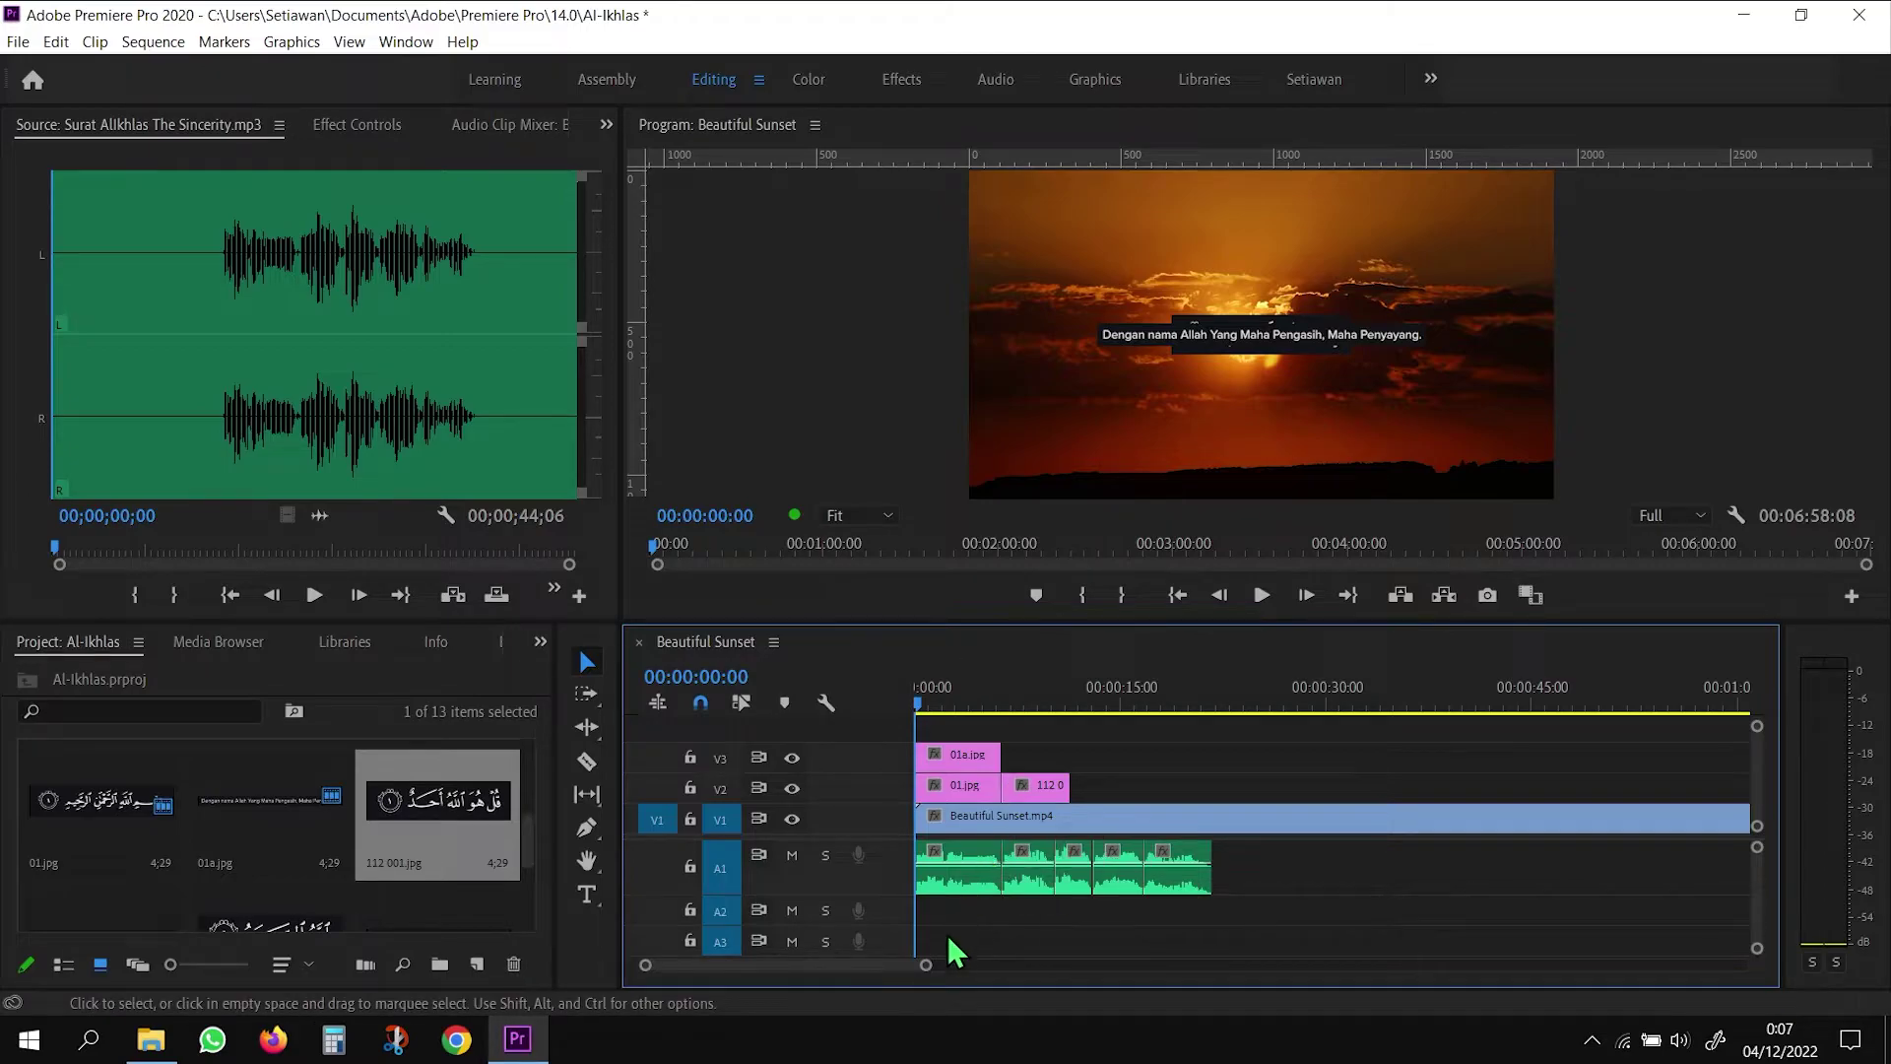
drag(928, 968, 818, 965)
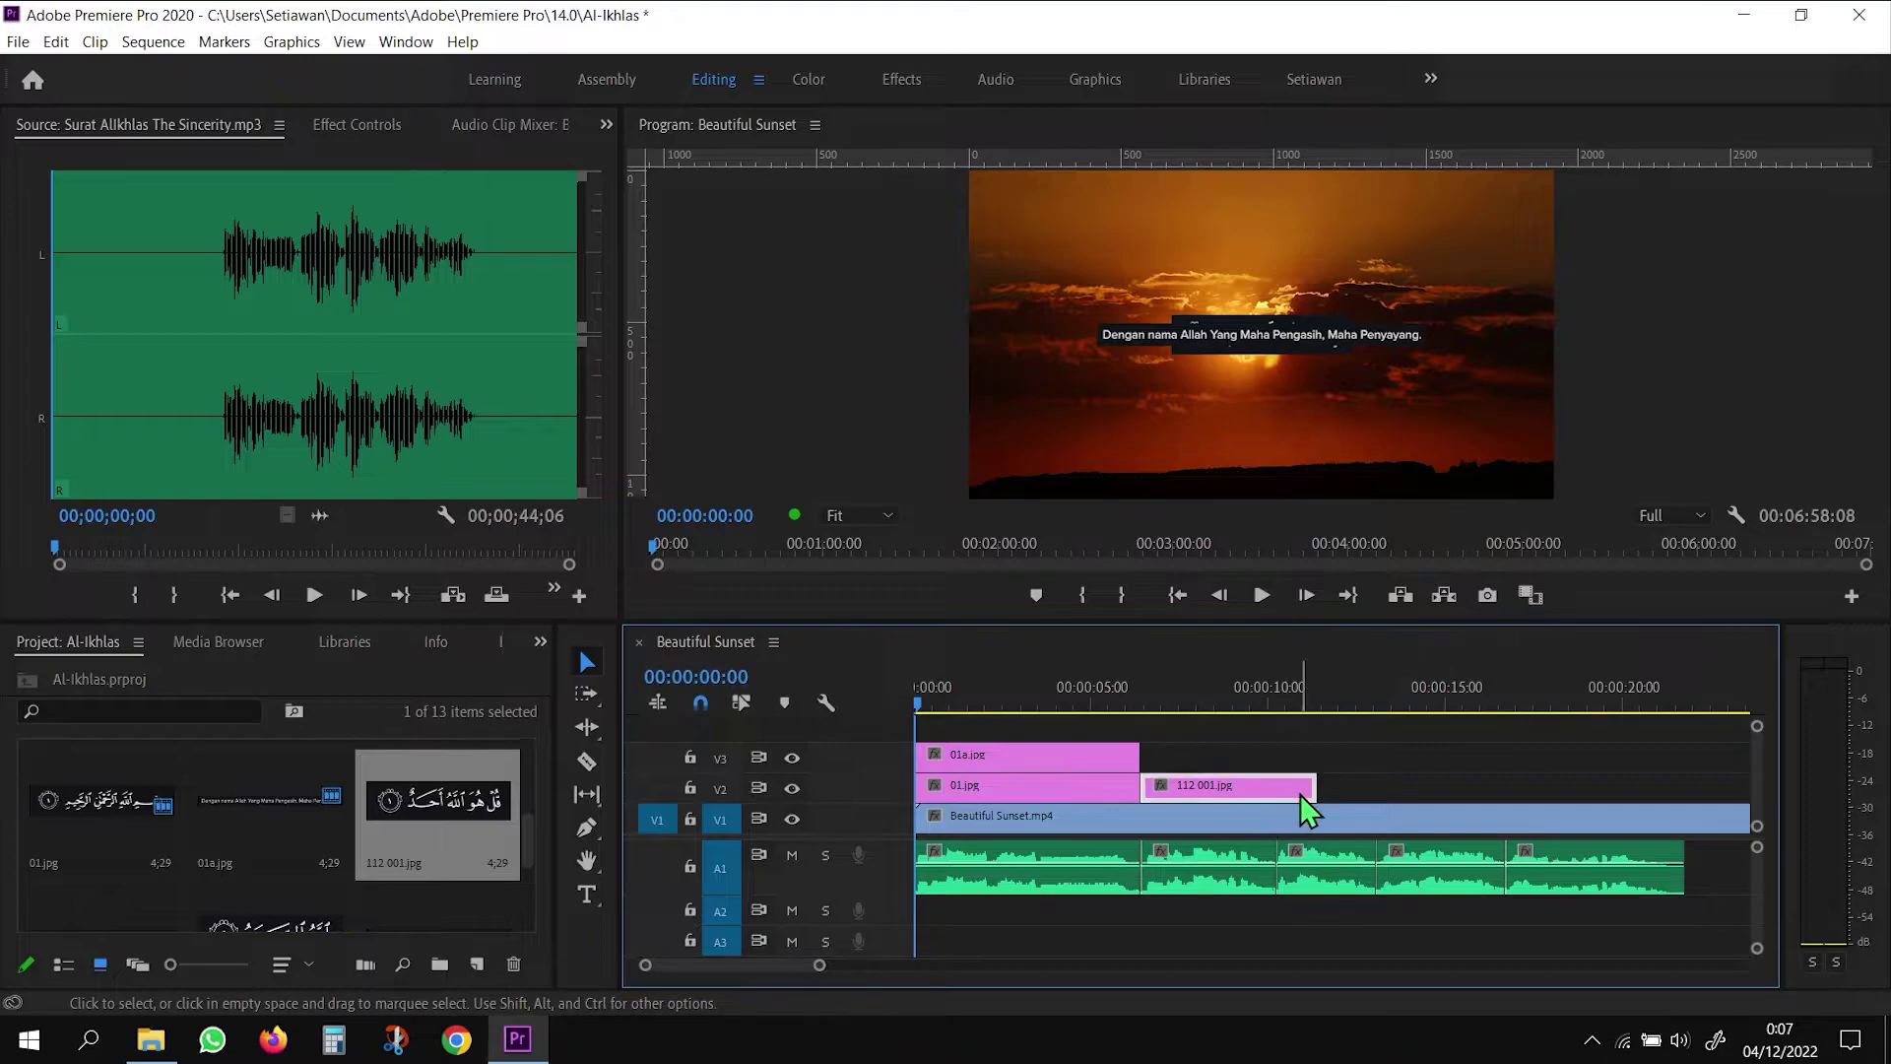
drag(1315, 787, 1275, 787)
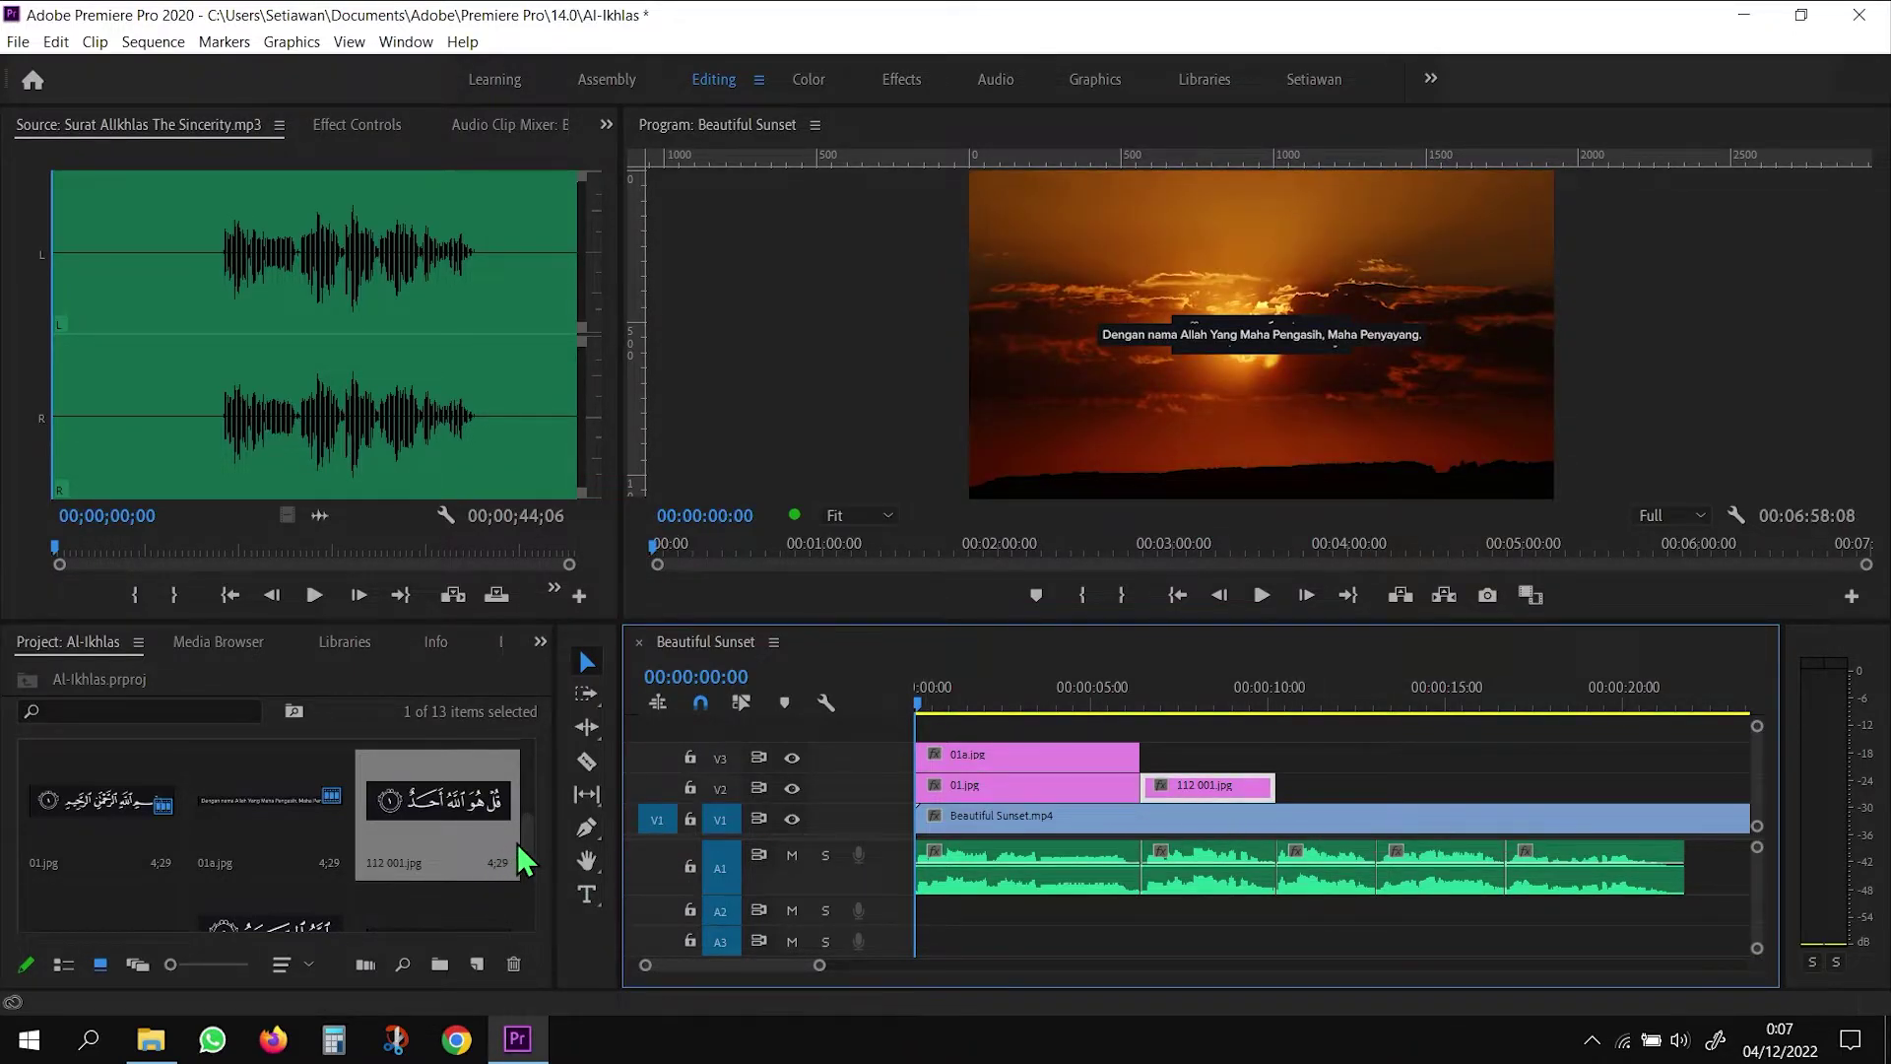
drag(526, 839, 519, 878)
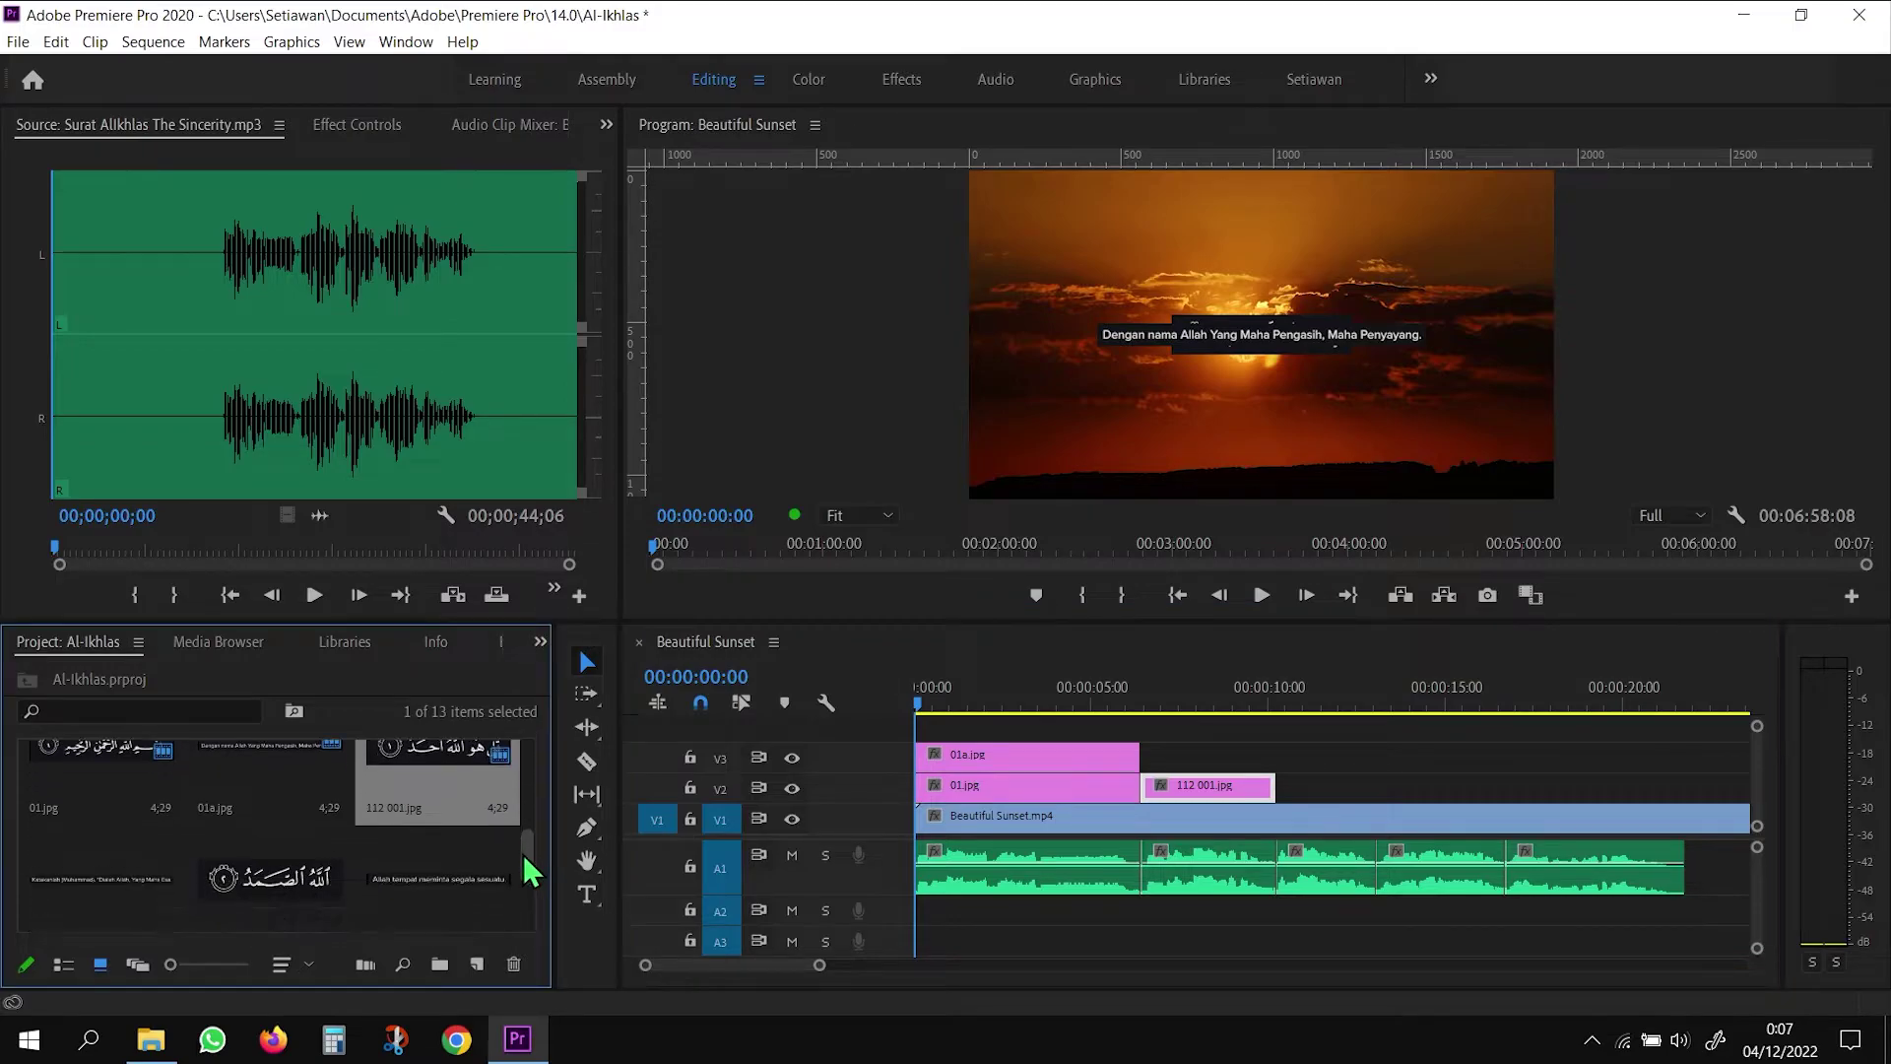
click(157, 812)
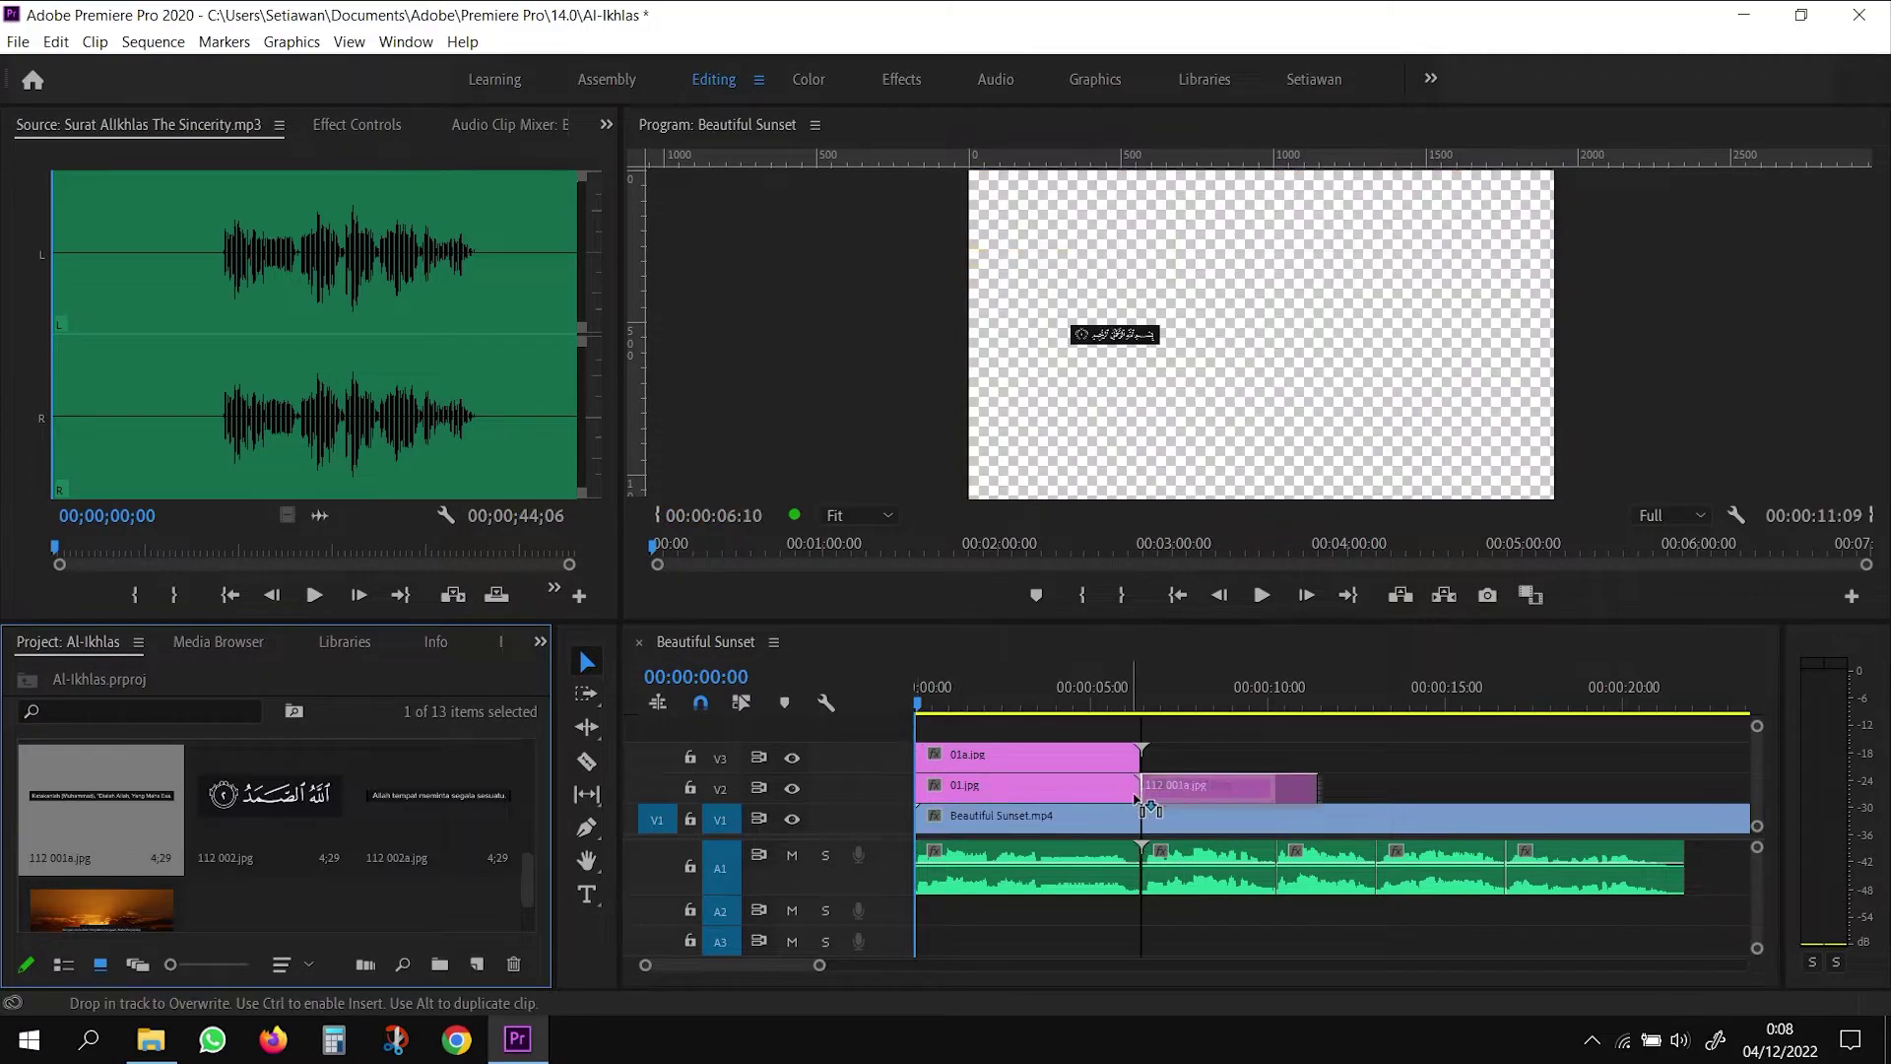
Add 112 001a.jpg on V3, then 112 002.jpg and 112 002a.jpg, each trimmed to match
drag(157, 811, 1158, 758)
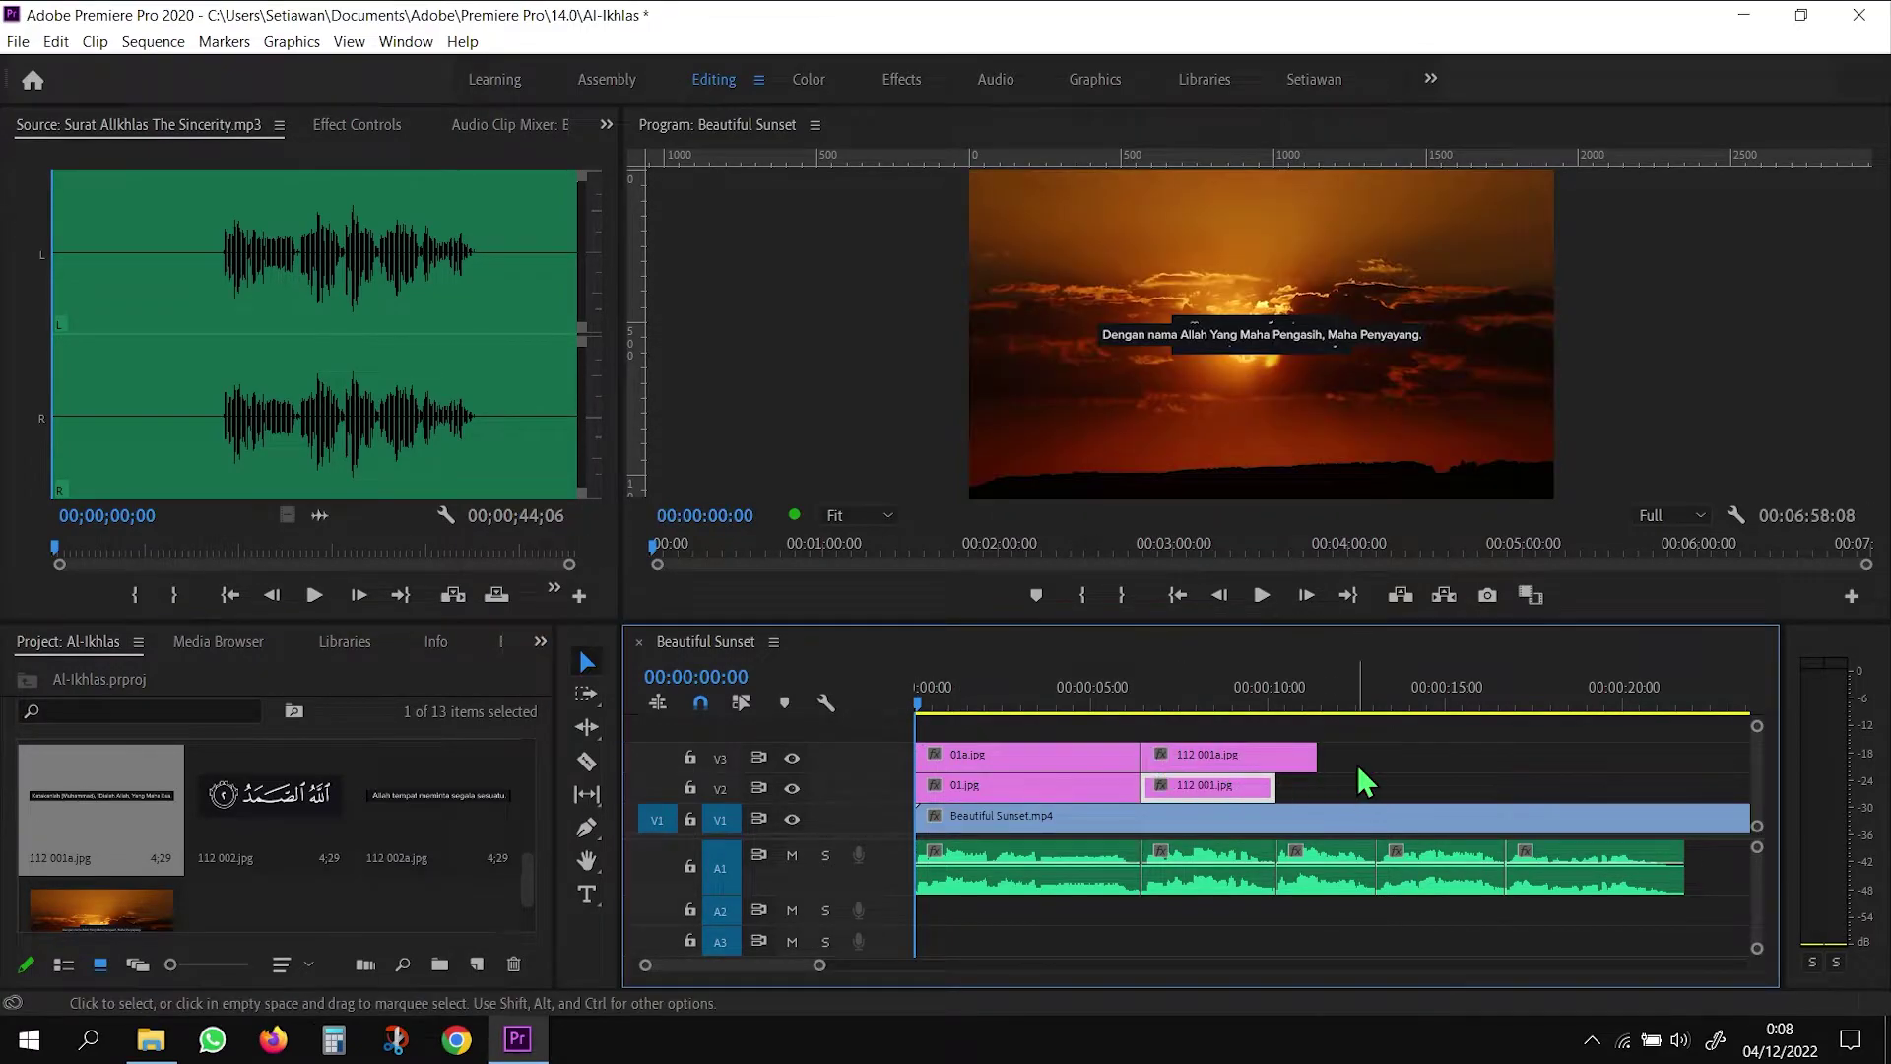
drag(1315, 758, 1275, 758)
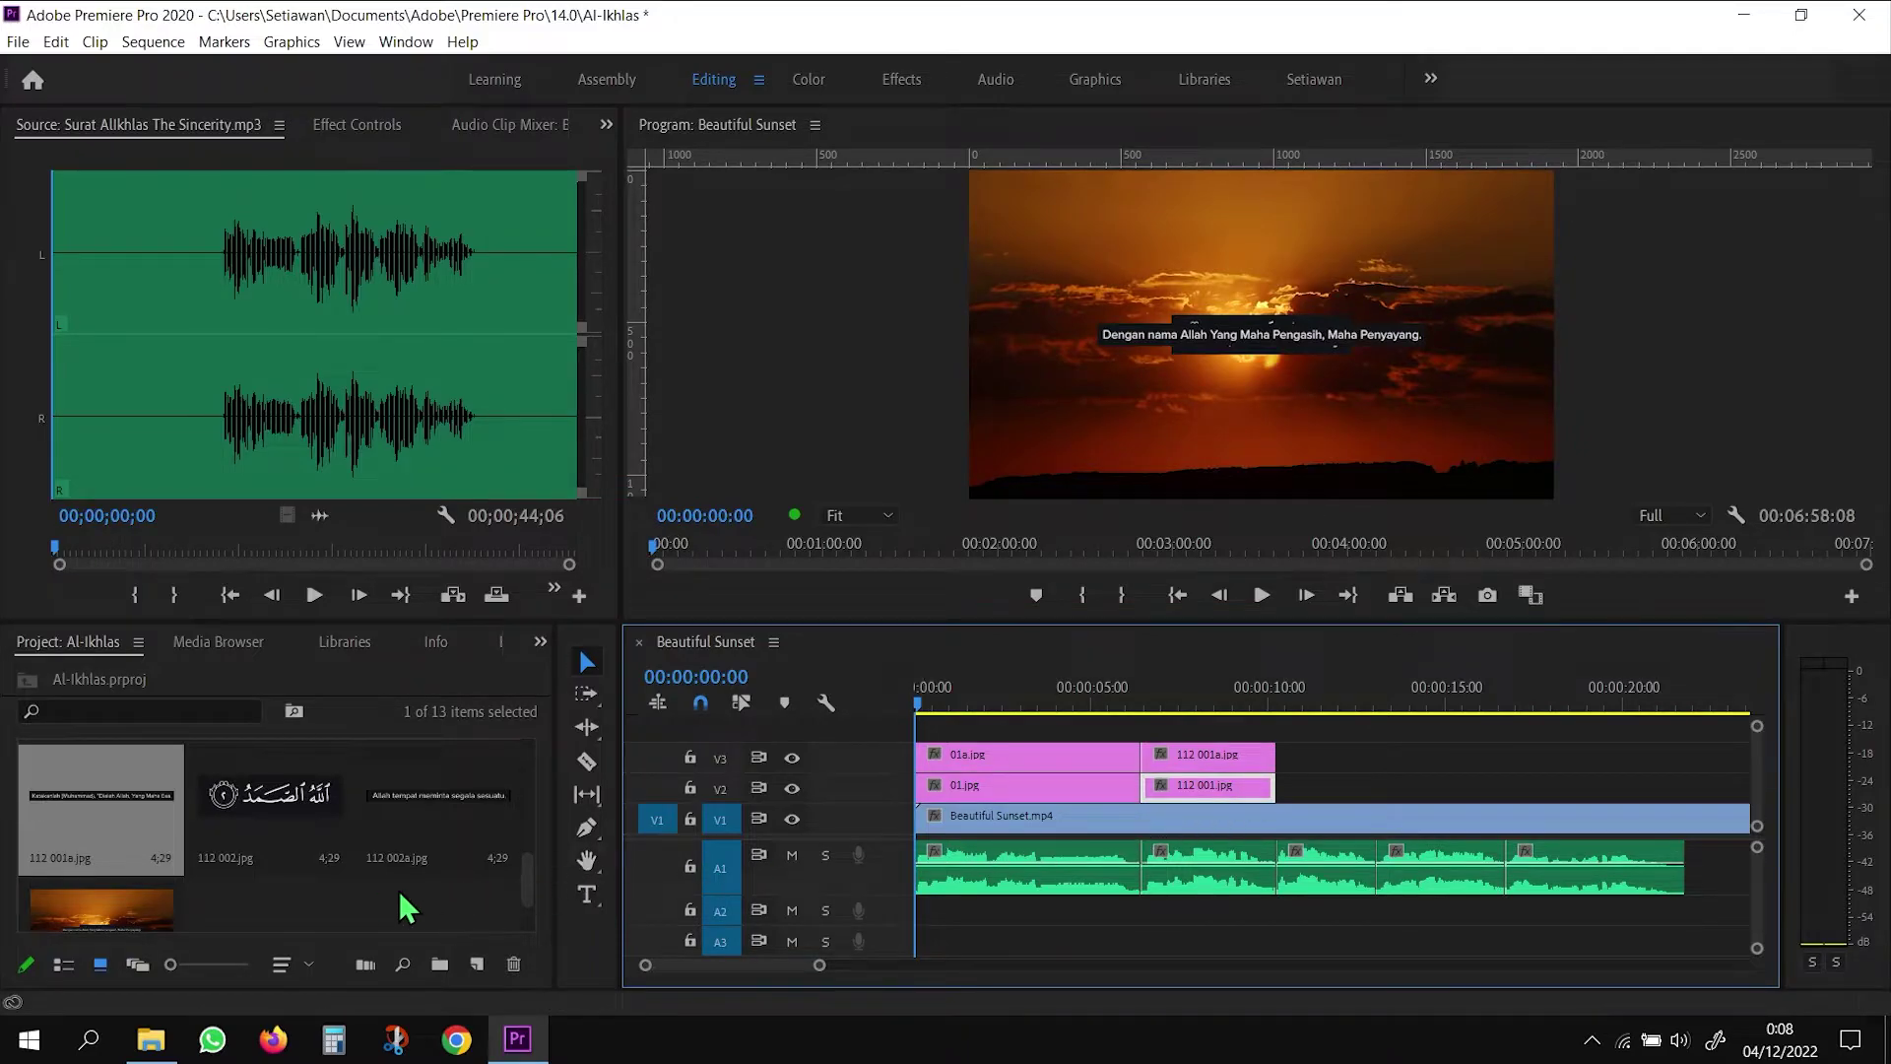
click(301, 853)
drag(293, 841, 1288, 785)
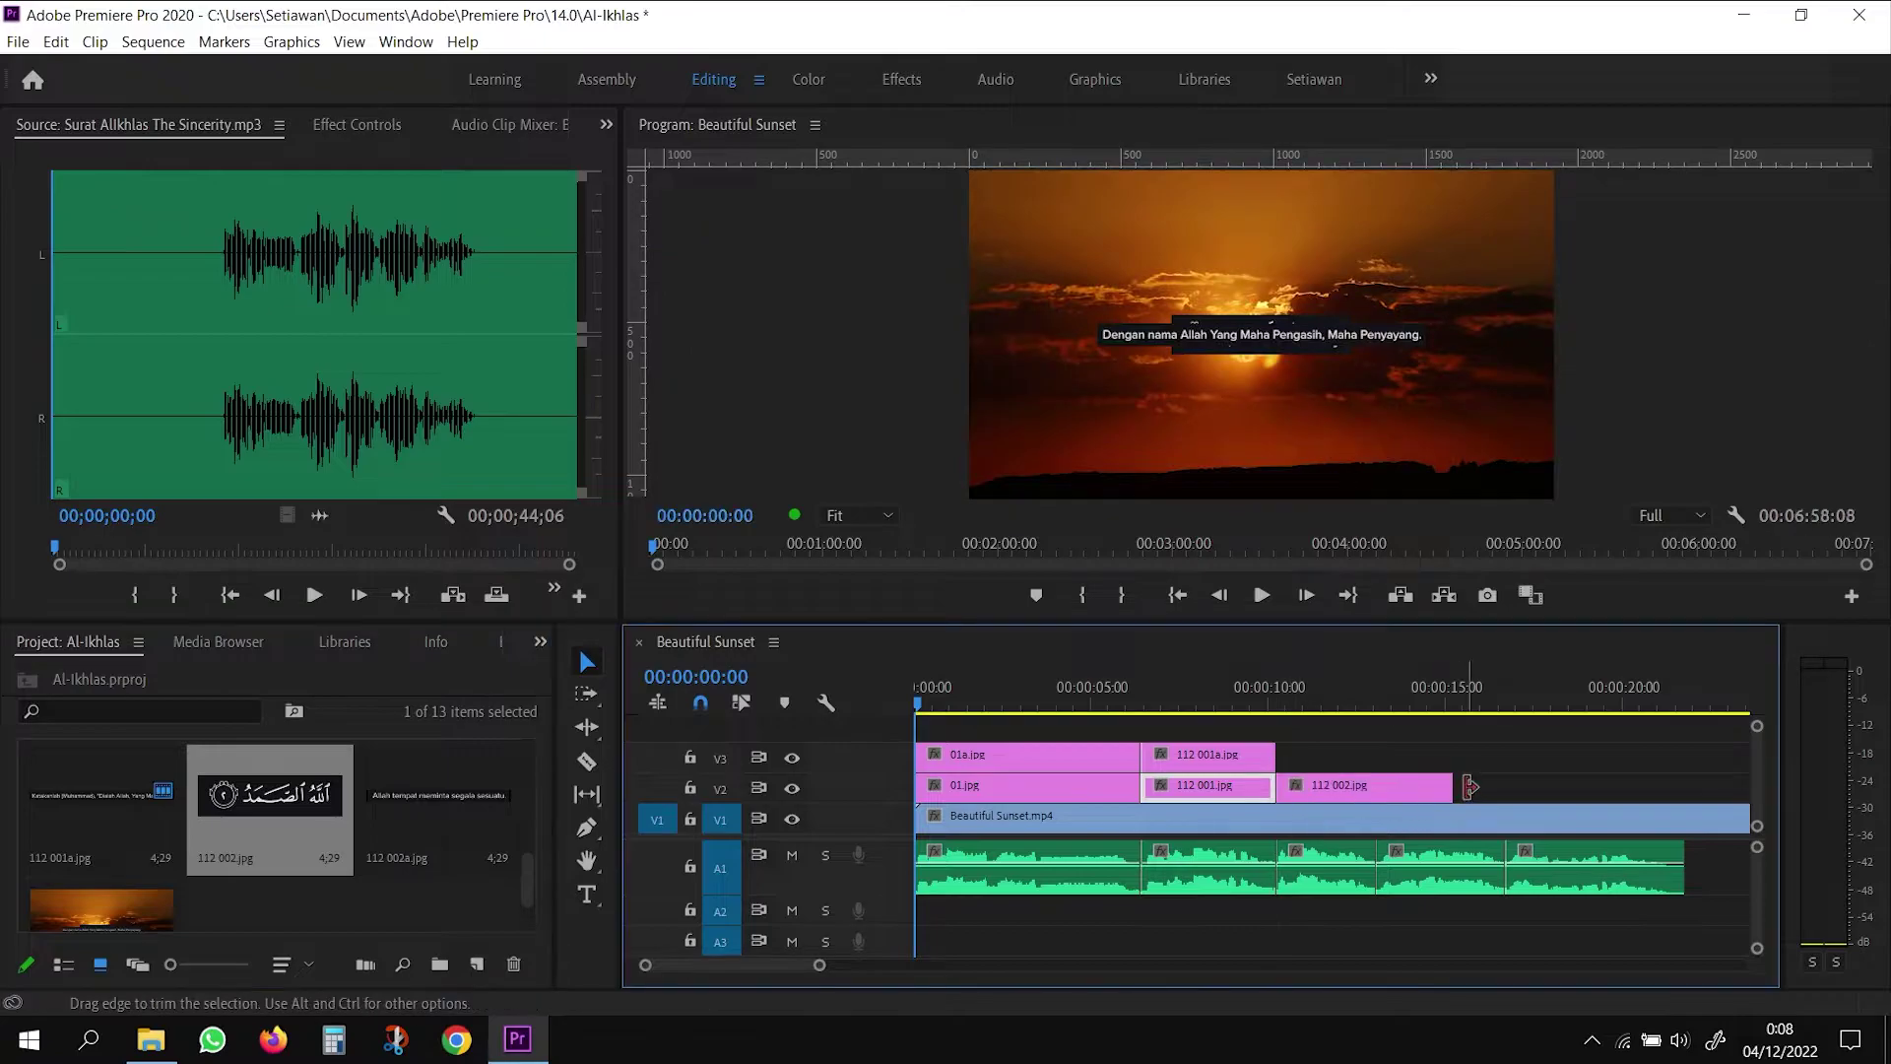
drag(1445, 786, 1369, 793)
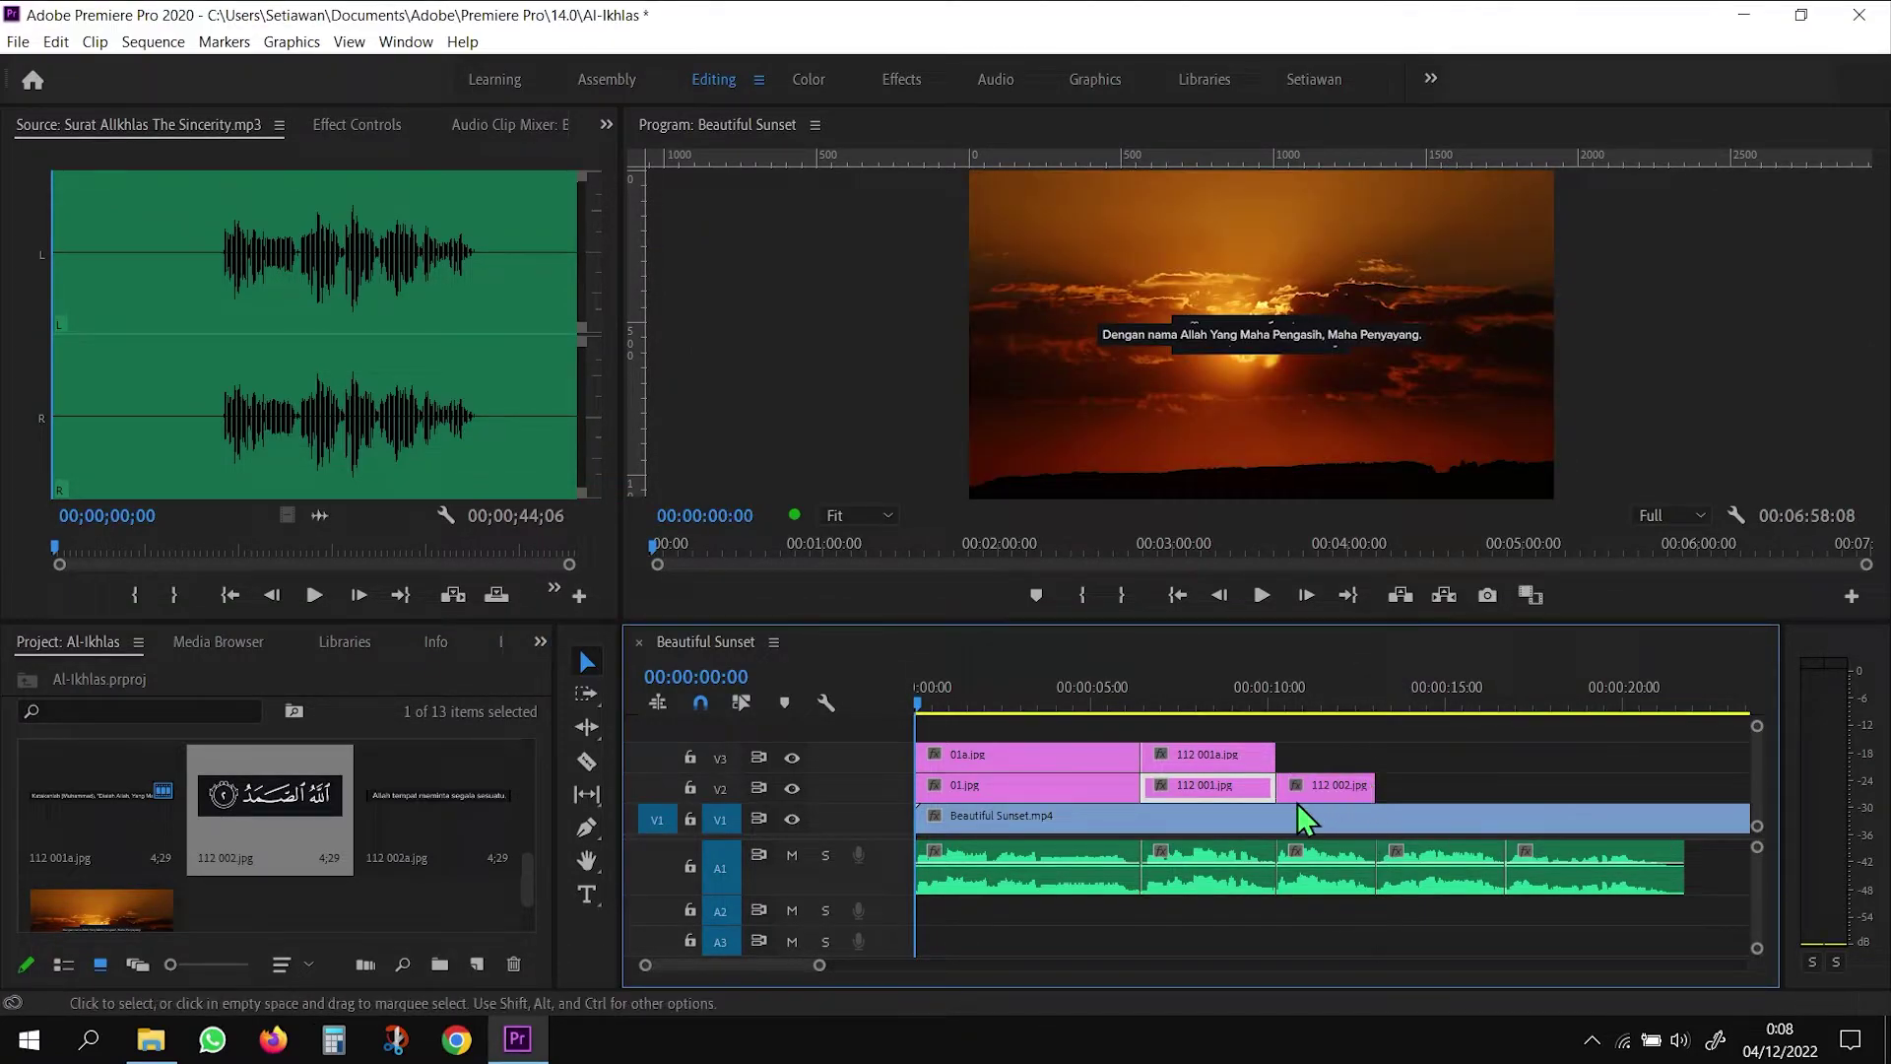
click(463, 800)
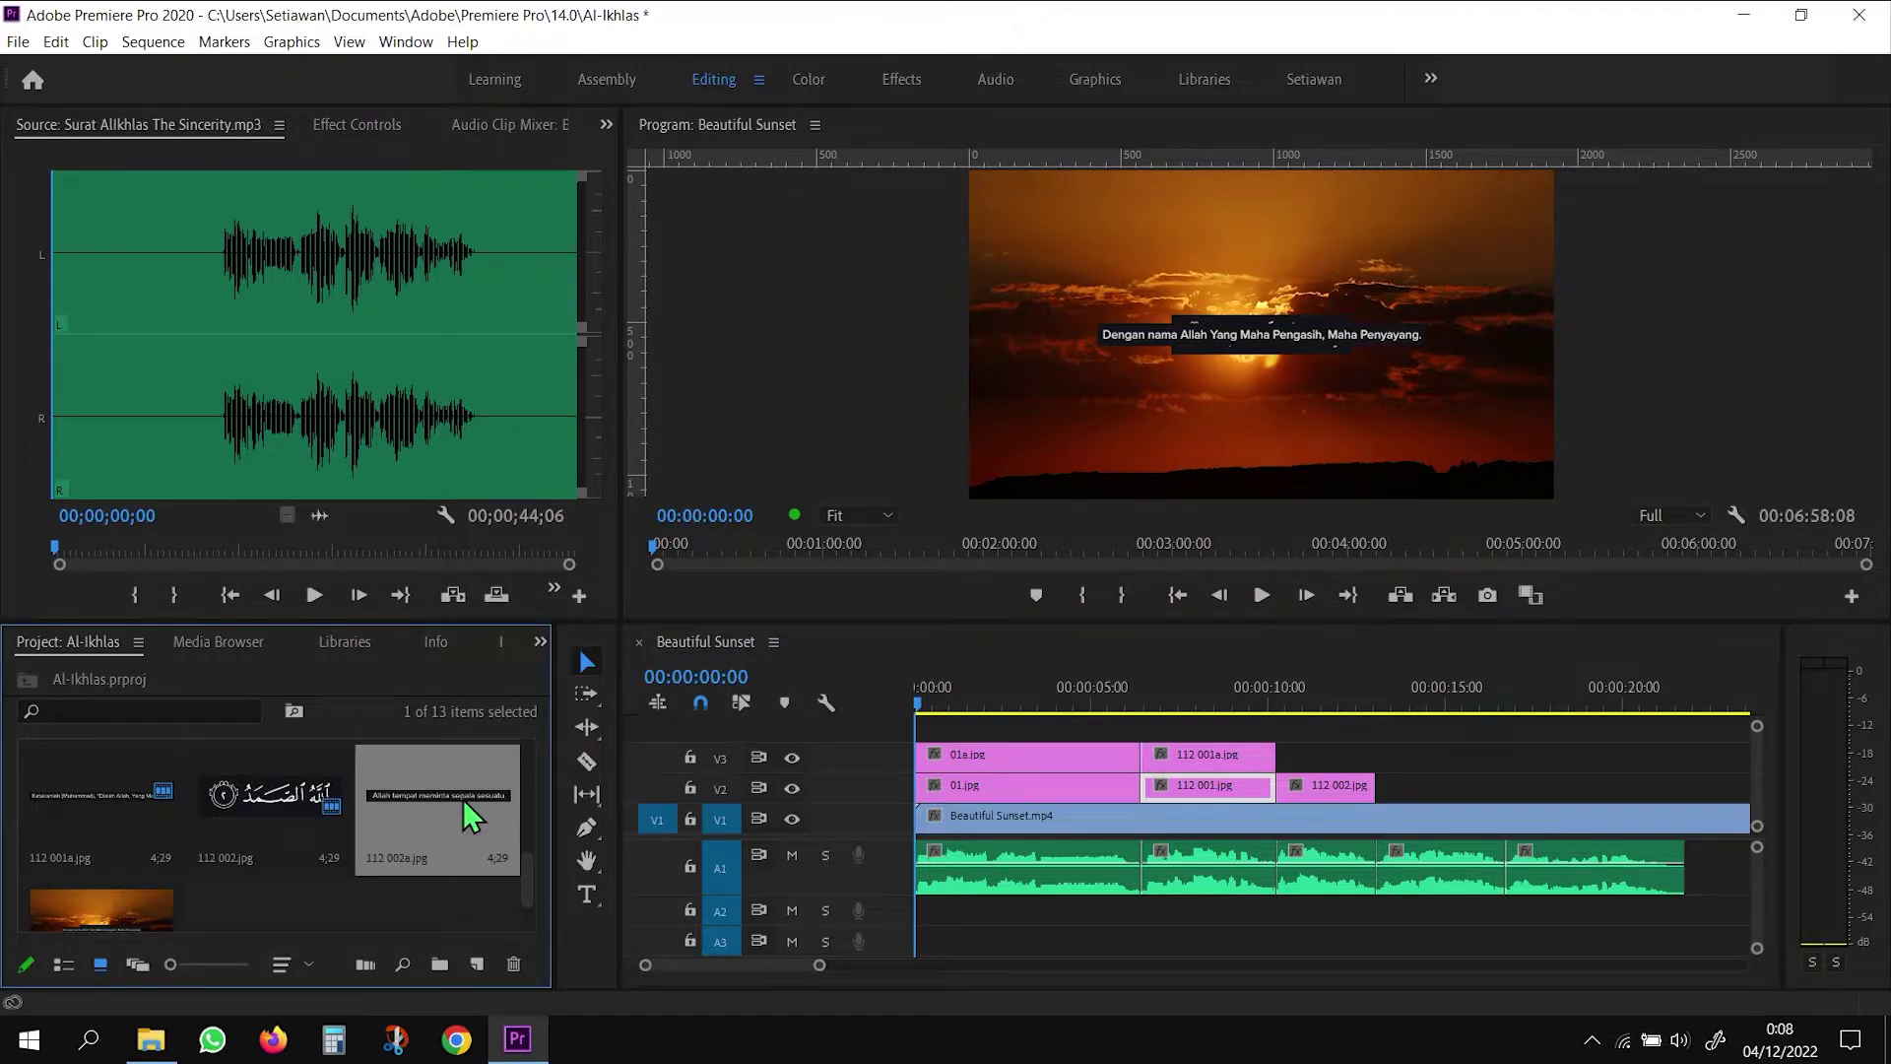
drag(463, 800, 1285, 756)
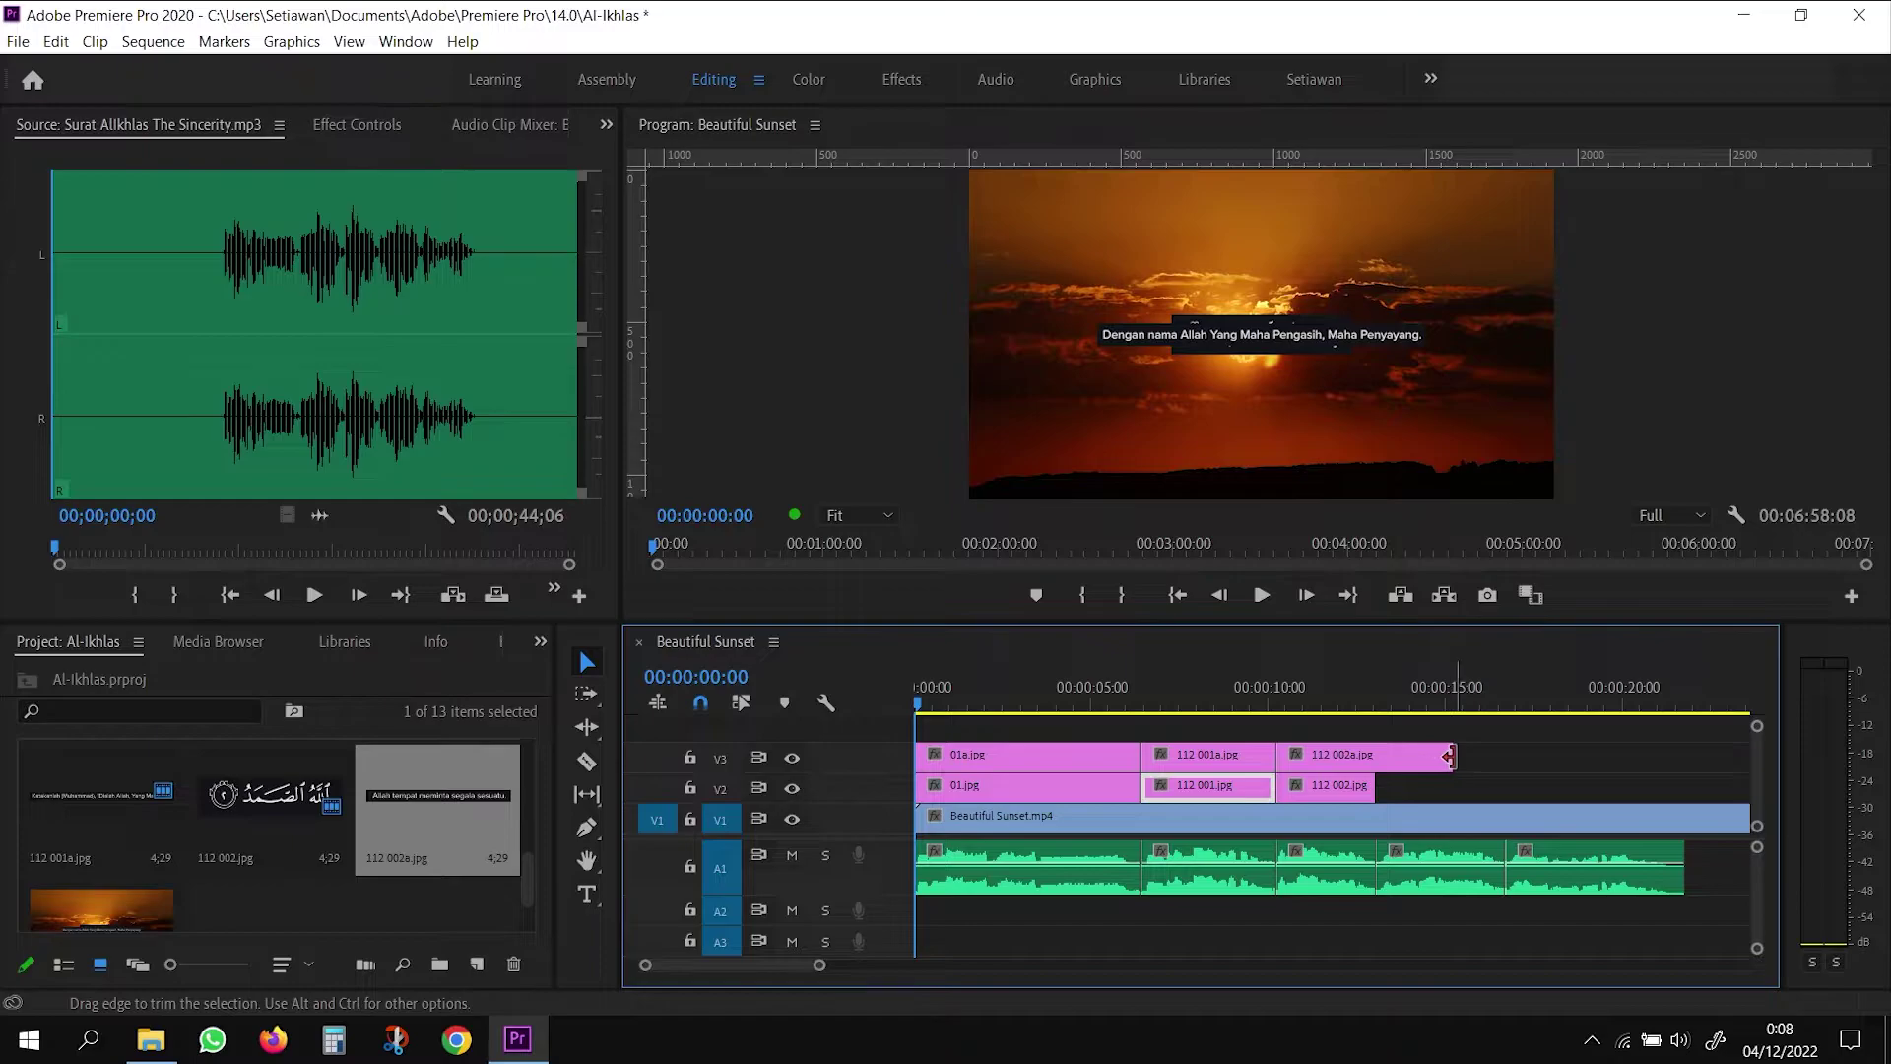
drag(1440, 757, 1386, 761)
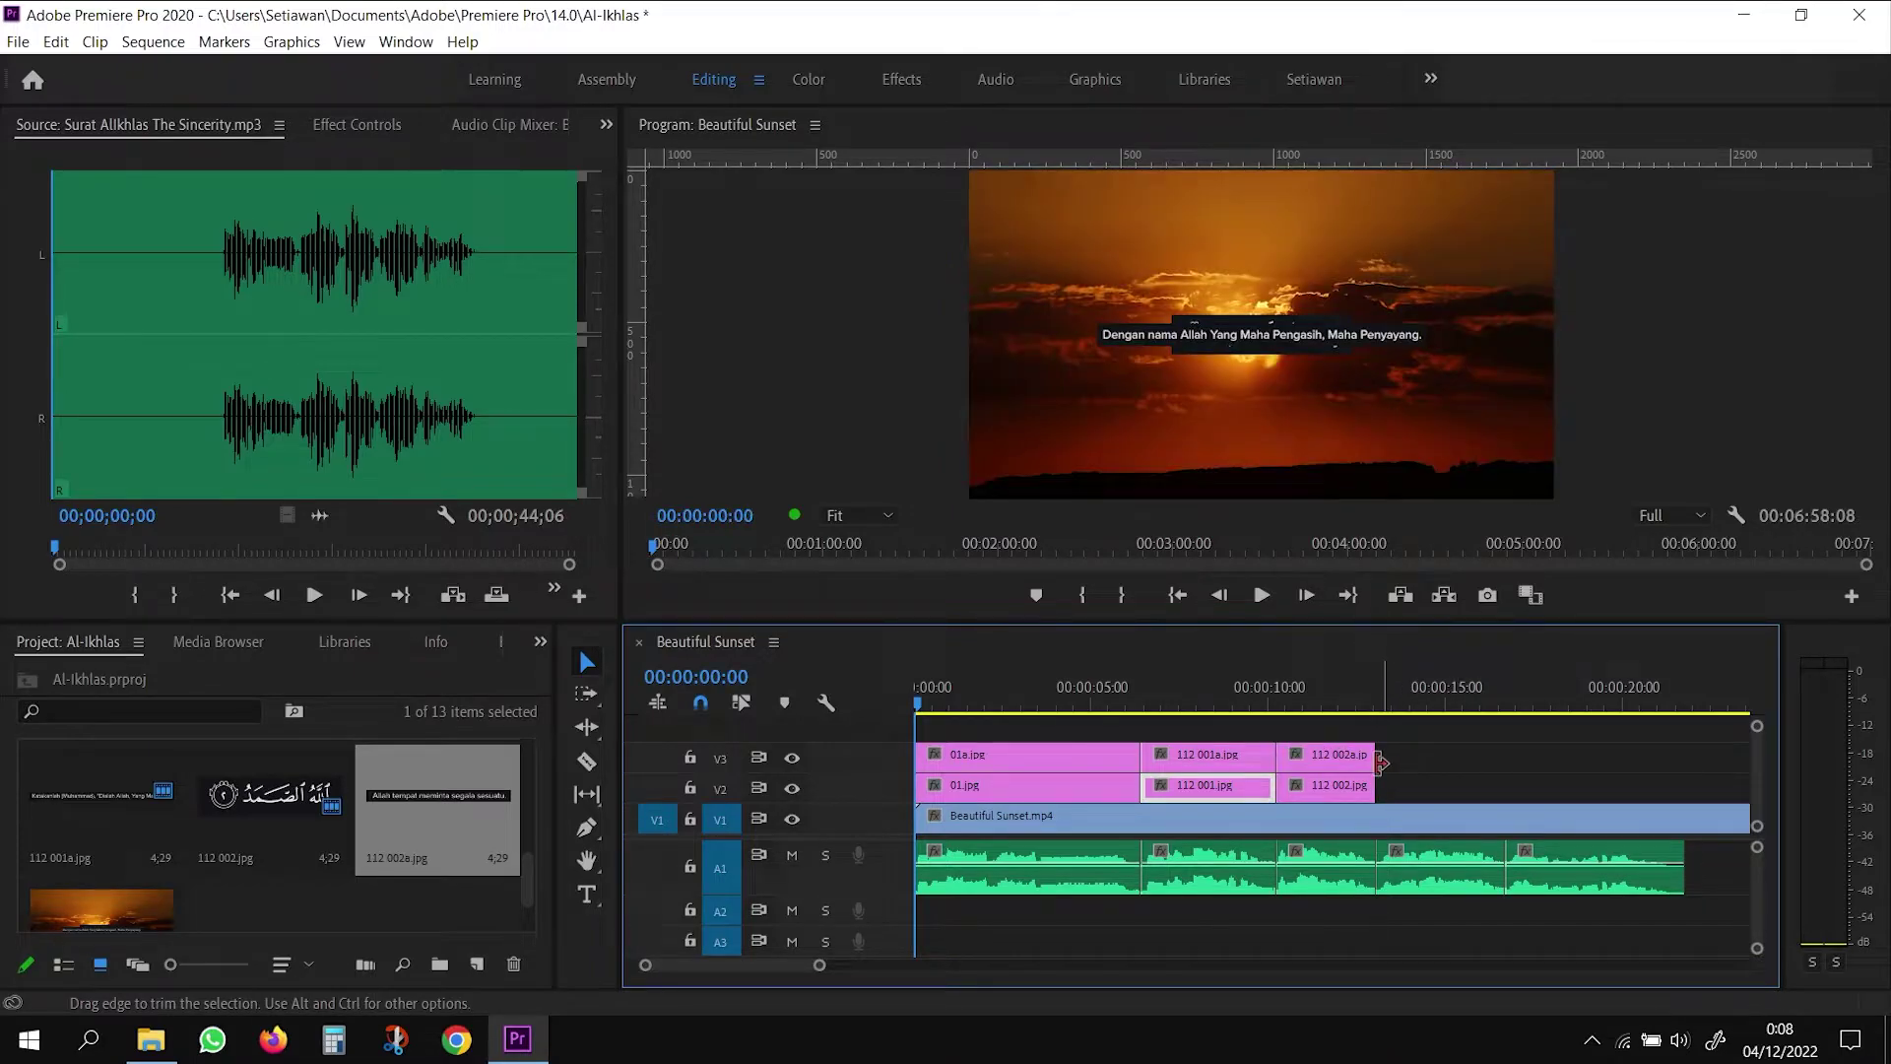
Add 112 003.jpg on V2 and 112 003a.jpg on V3, trimmed to end together
drag(529, 880, 537, 763)
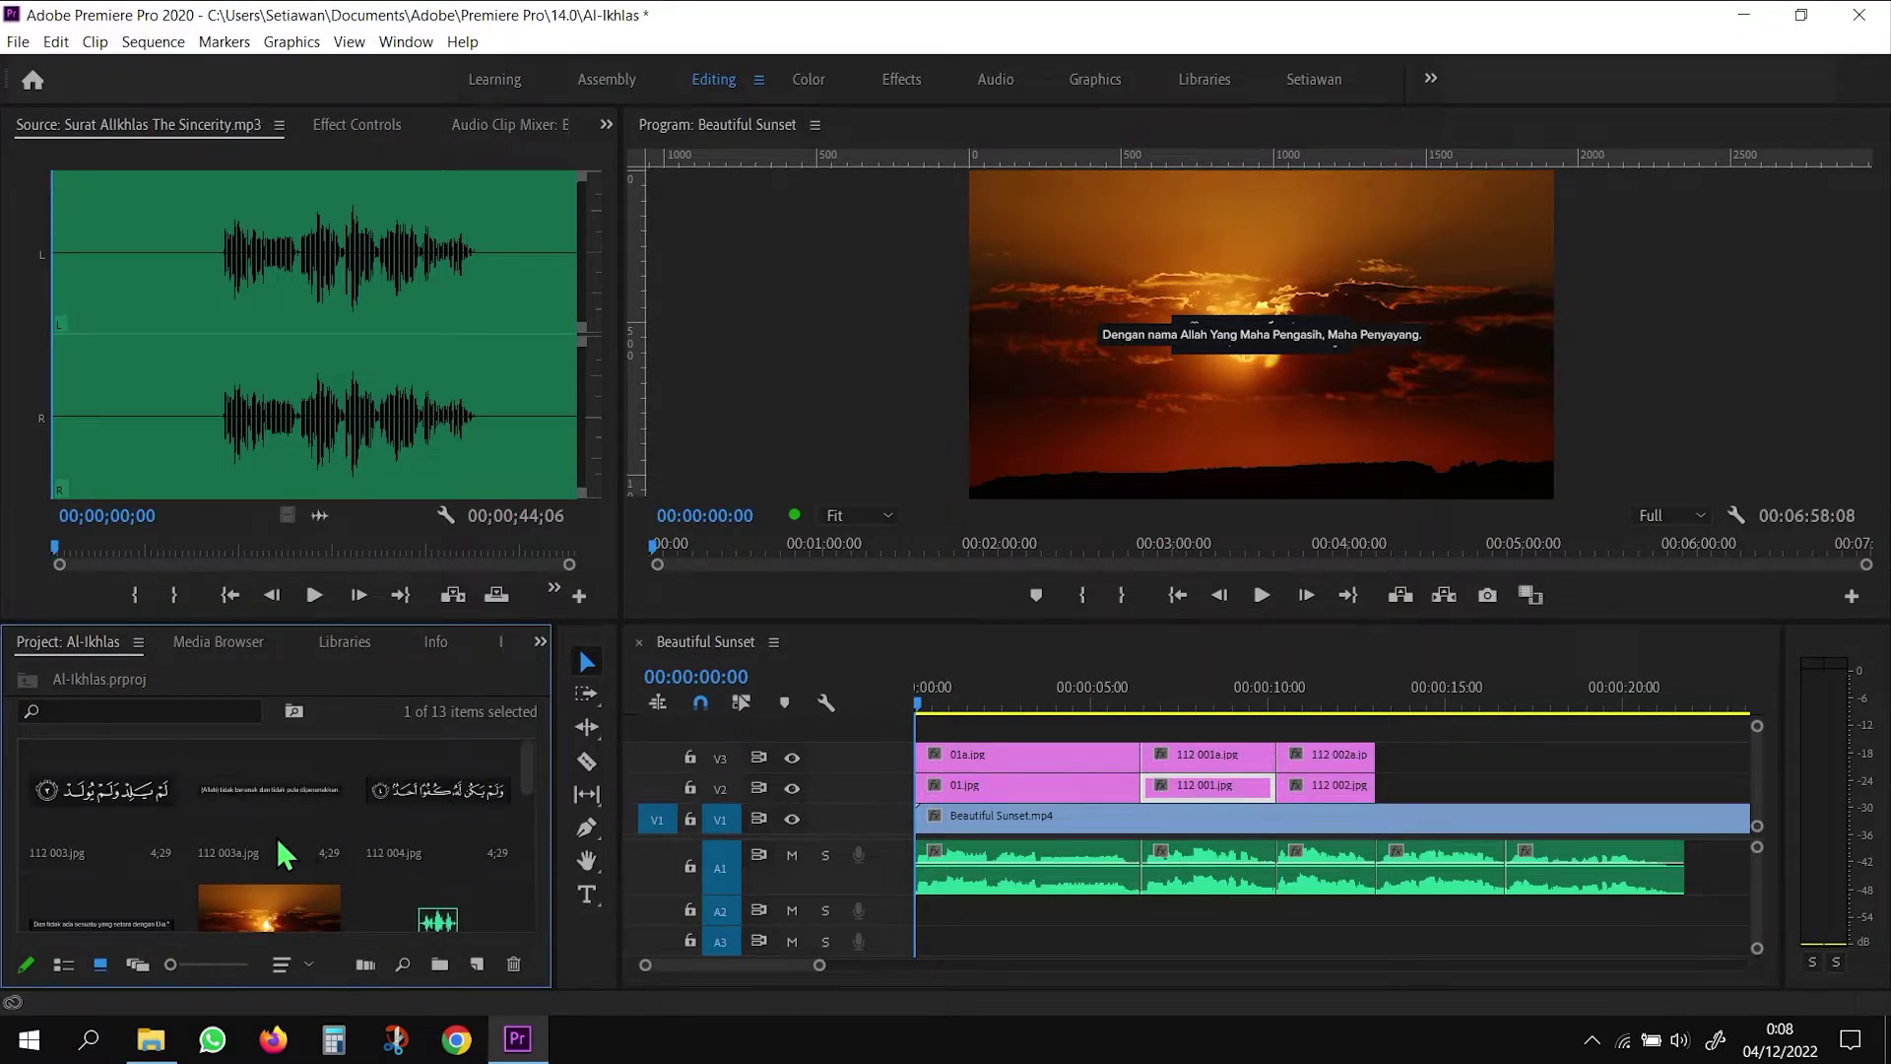
click(134, 813)
drag(756, 763, 1397, 803)
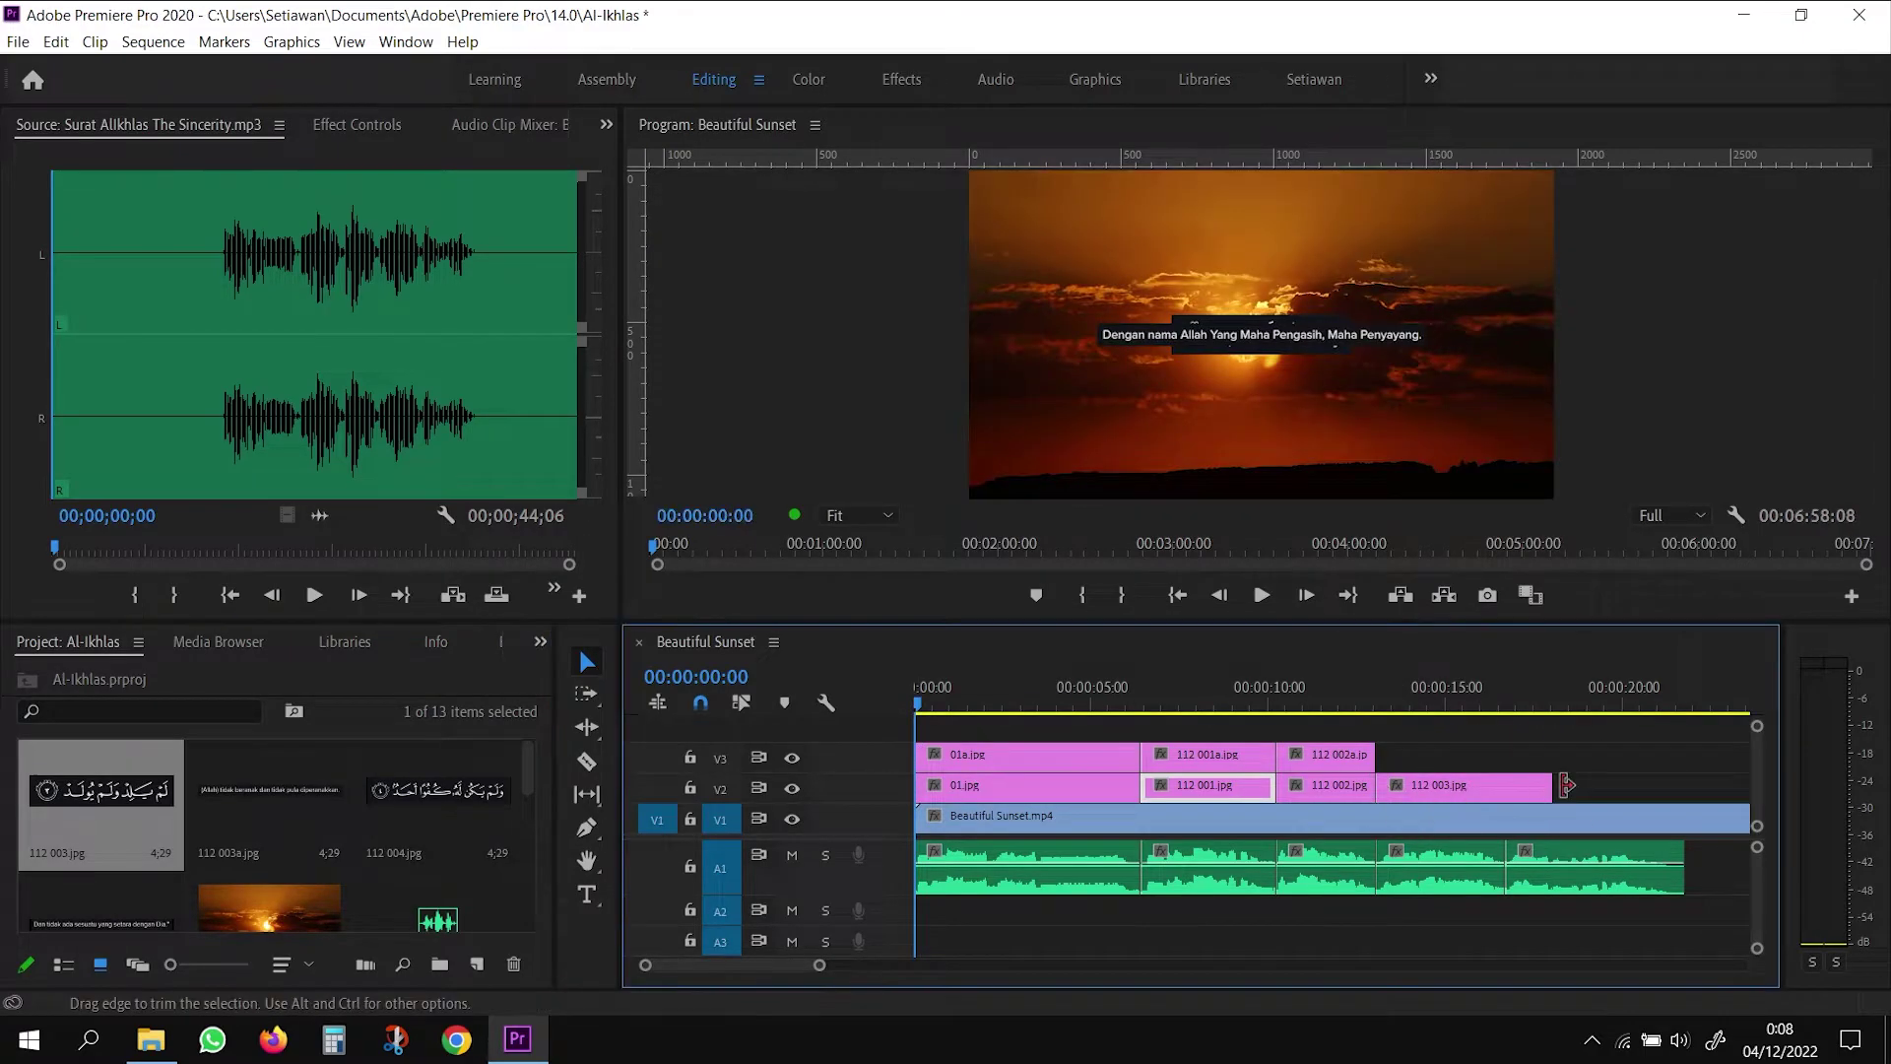
drag(1545, 785, 1508, 788)
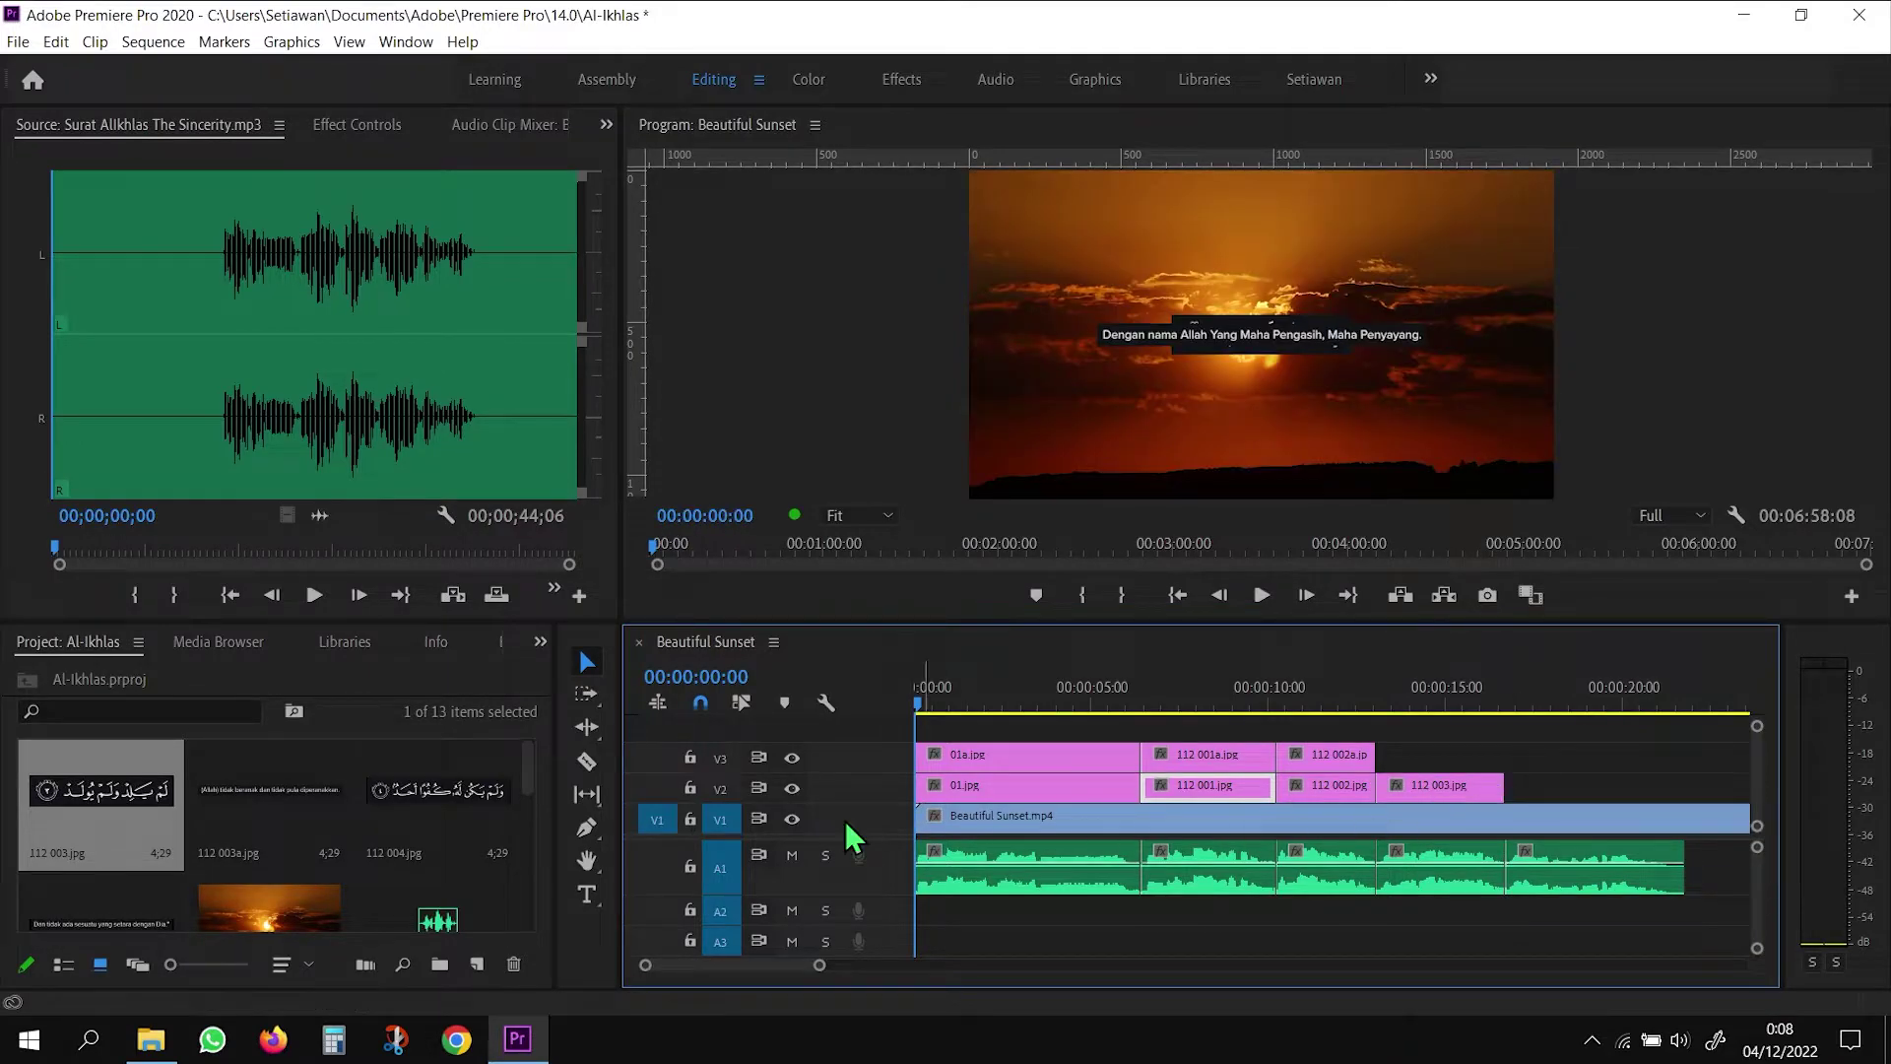
click(325, 839)
drag(329, 825, 1388, 765)
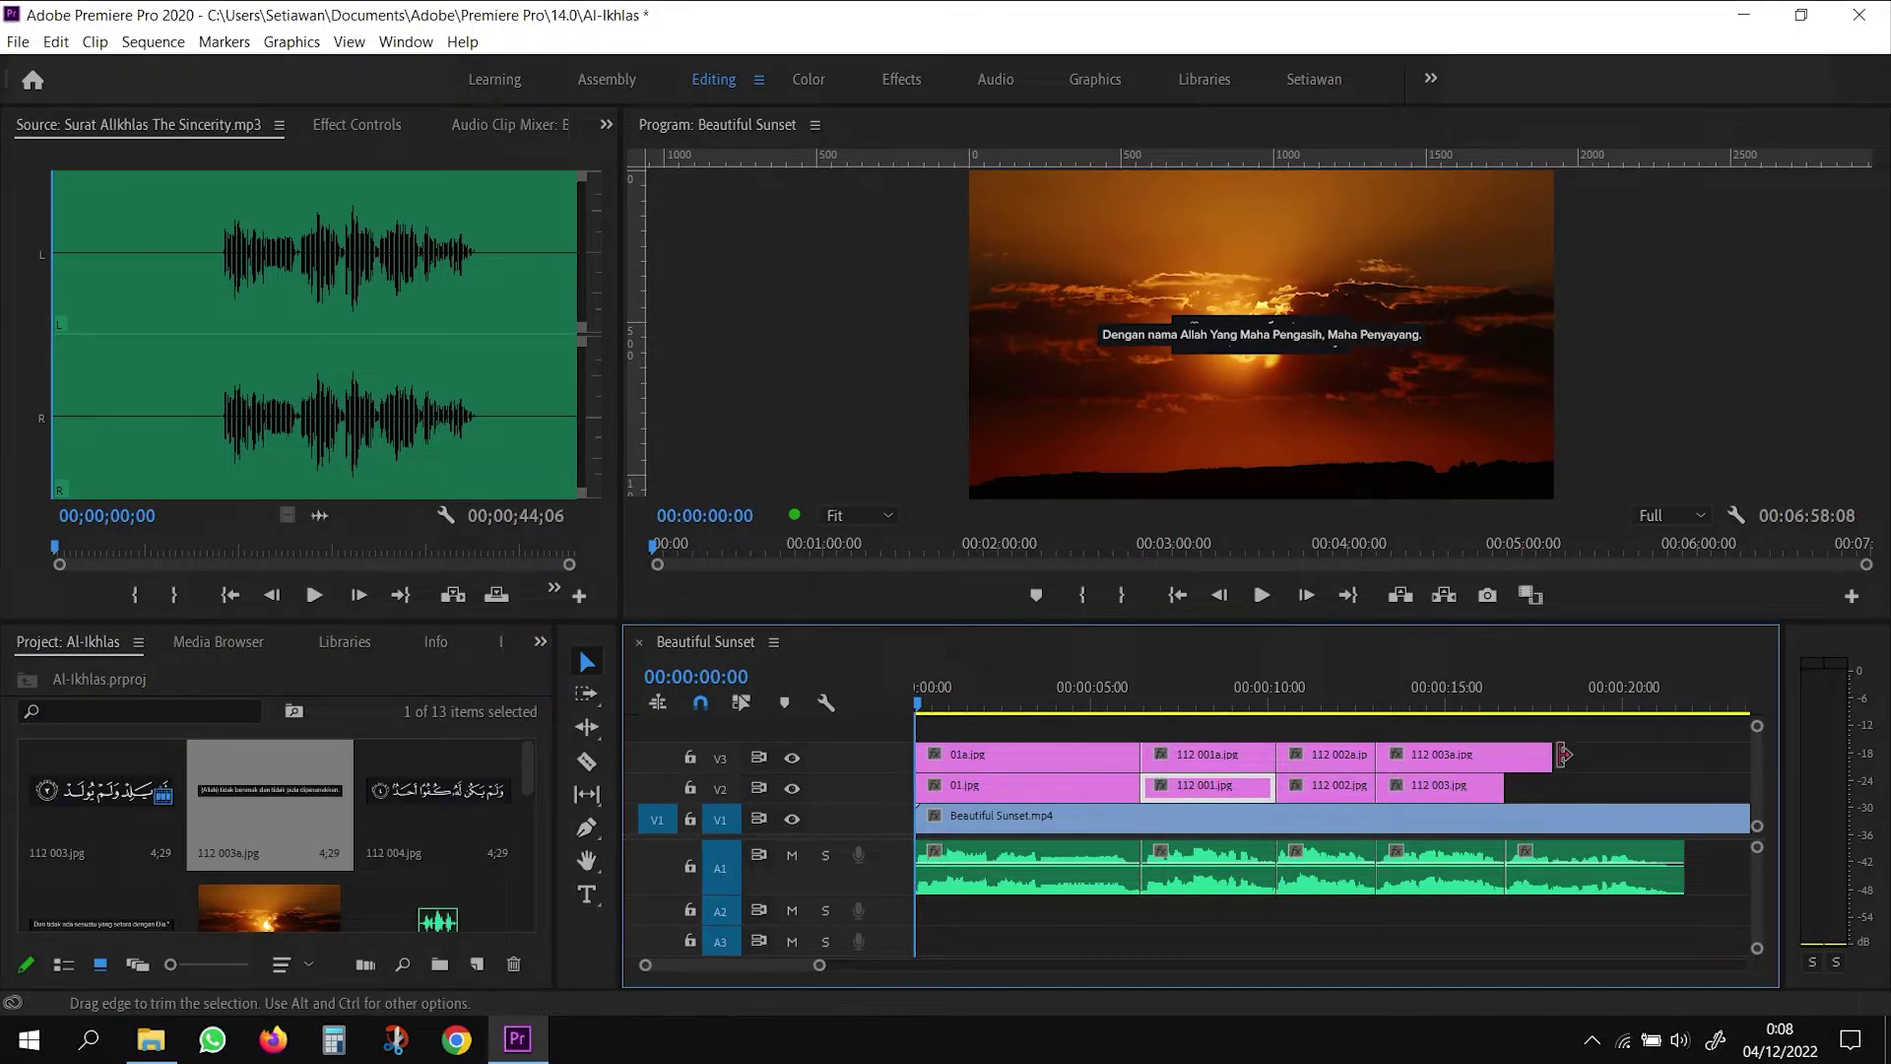
drag(1543, 756, 1510, 759)
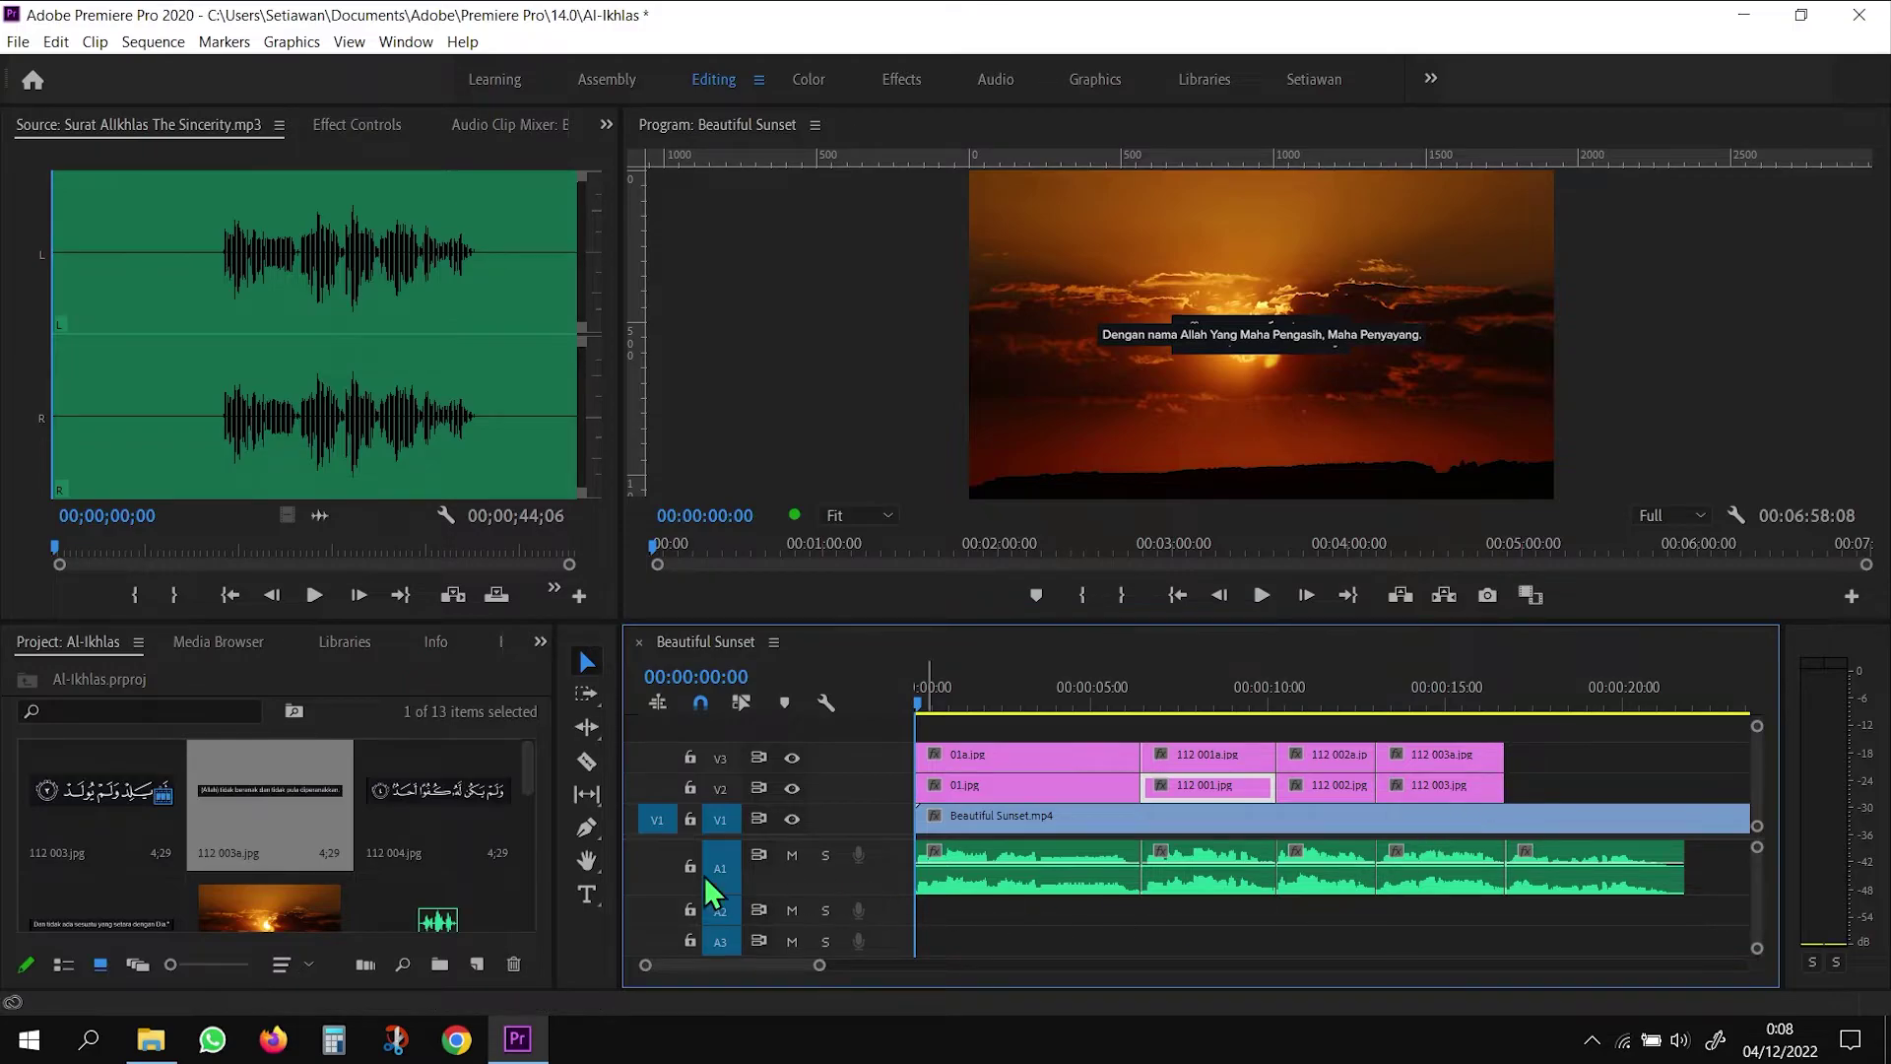
Add 112 004.jpg on V2 and 112 004a.jpg on V3 through the sequence end
click(454, 821)
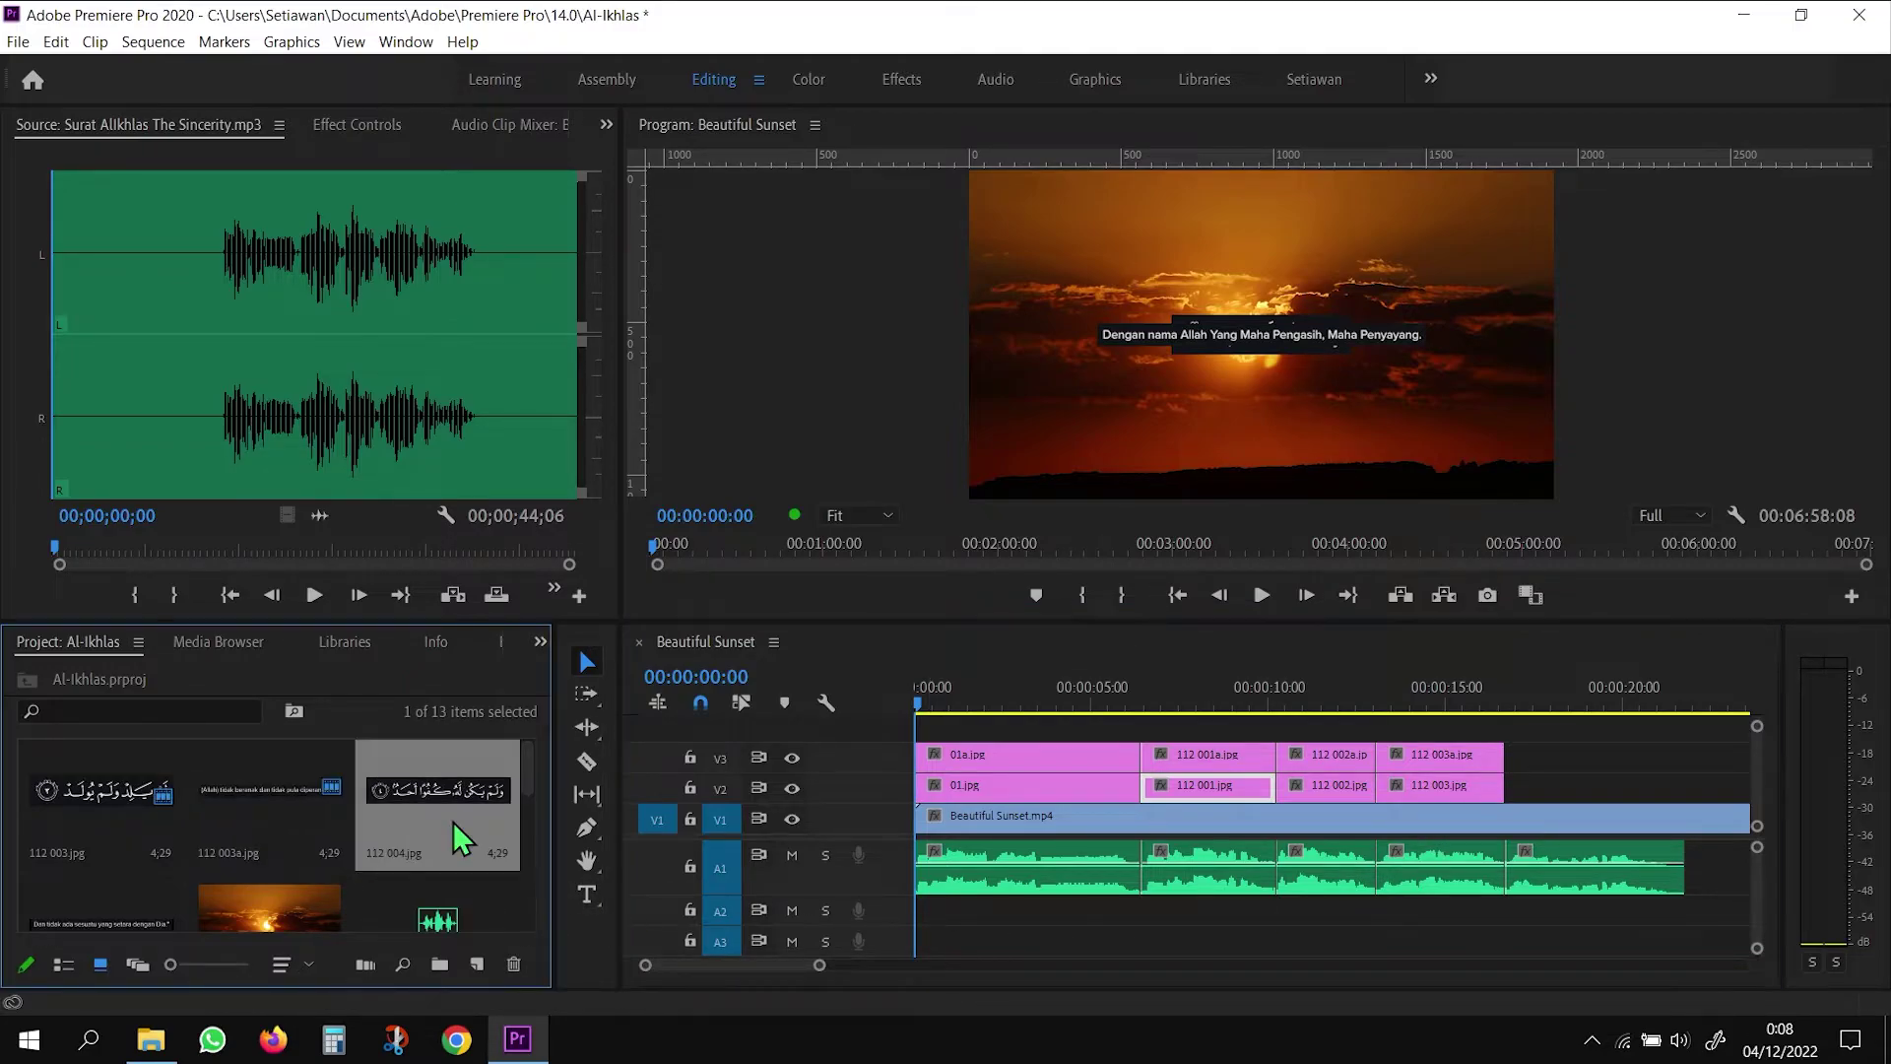
drag(453, 822, 1522, 785)
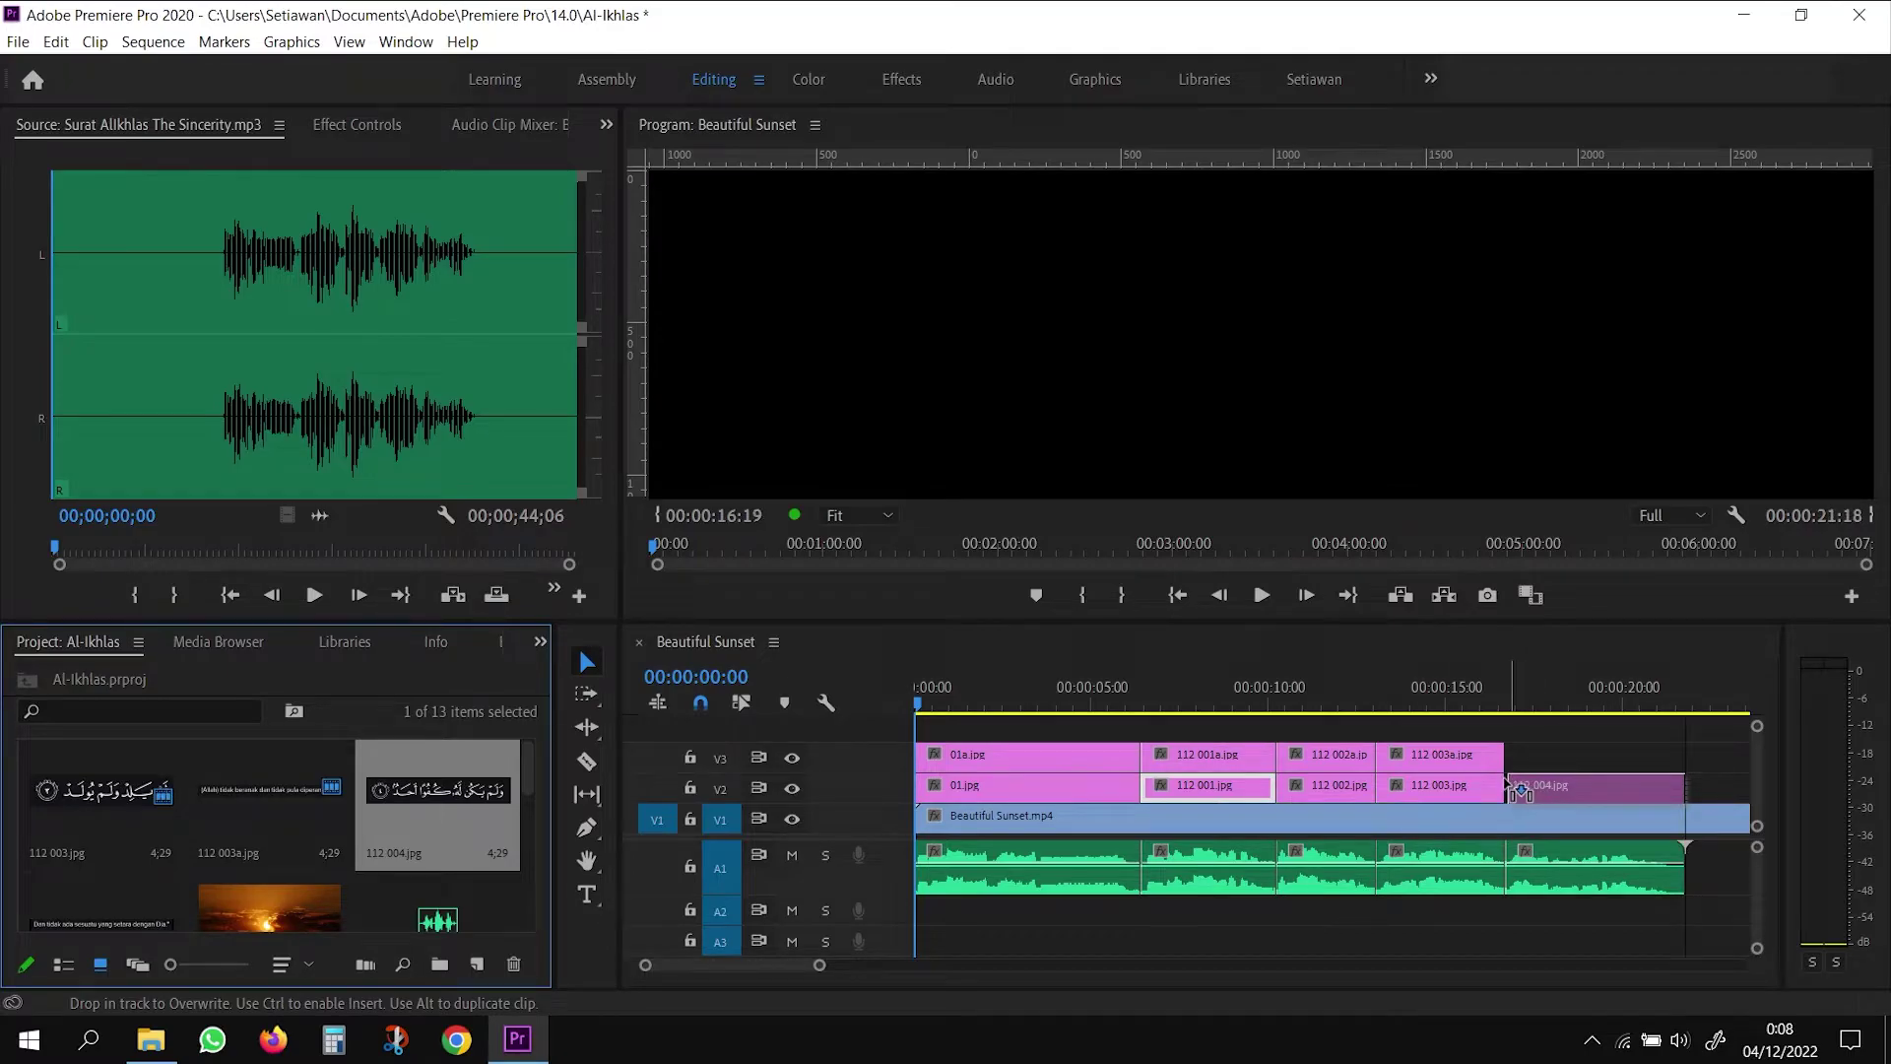
drag(1522, 785, 1519, 785)
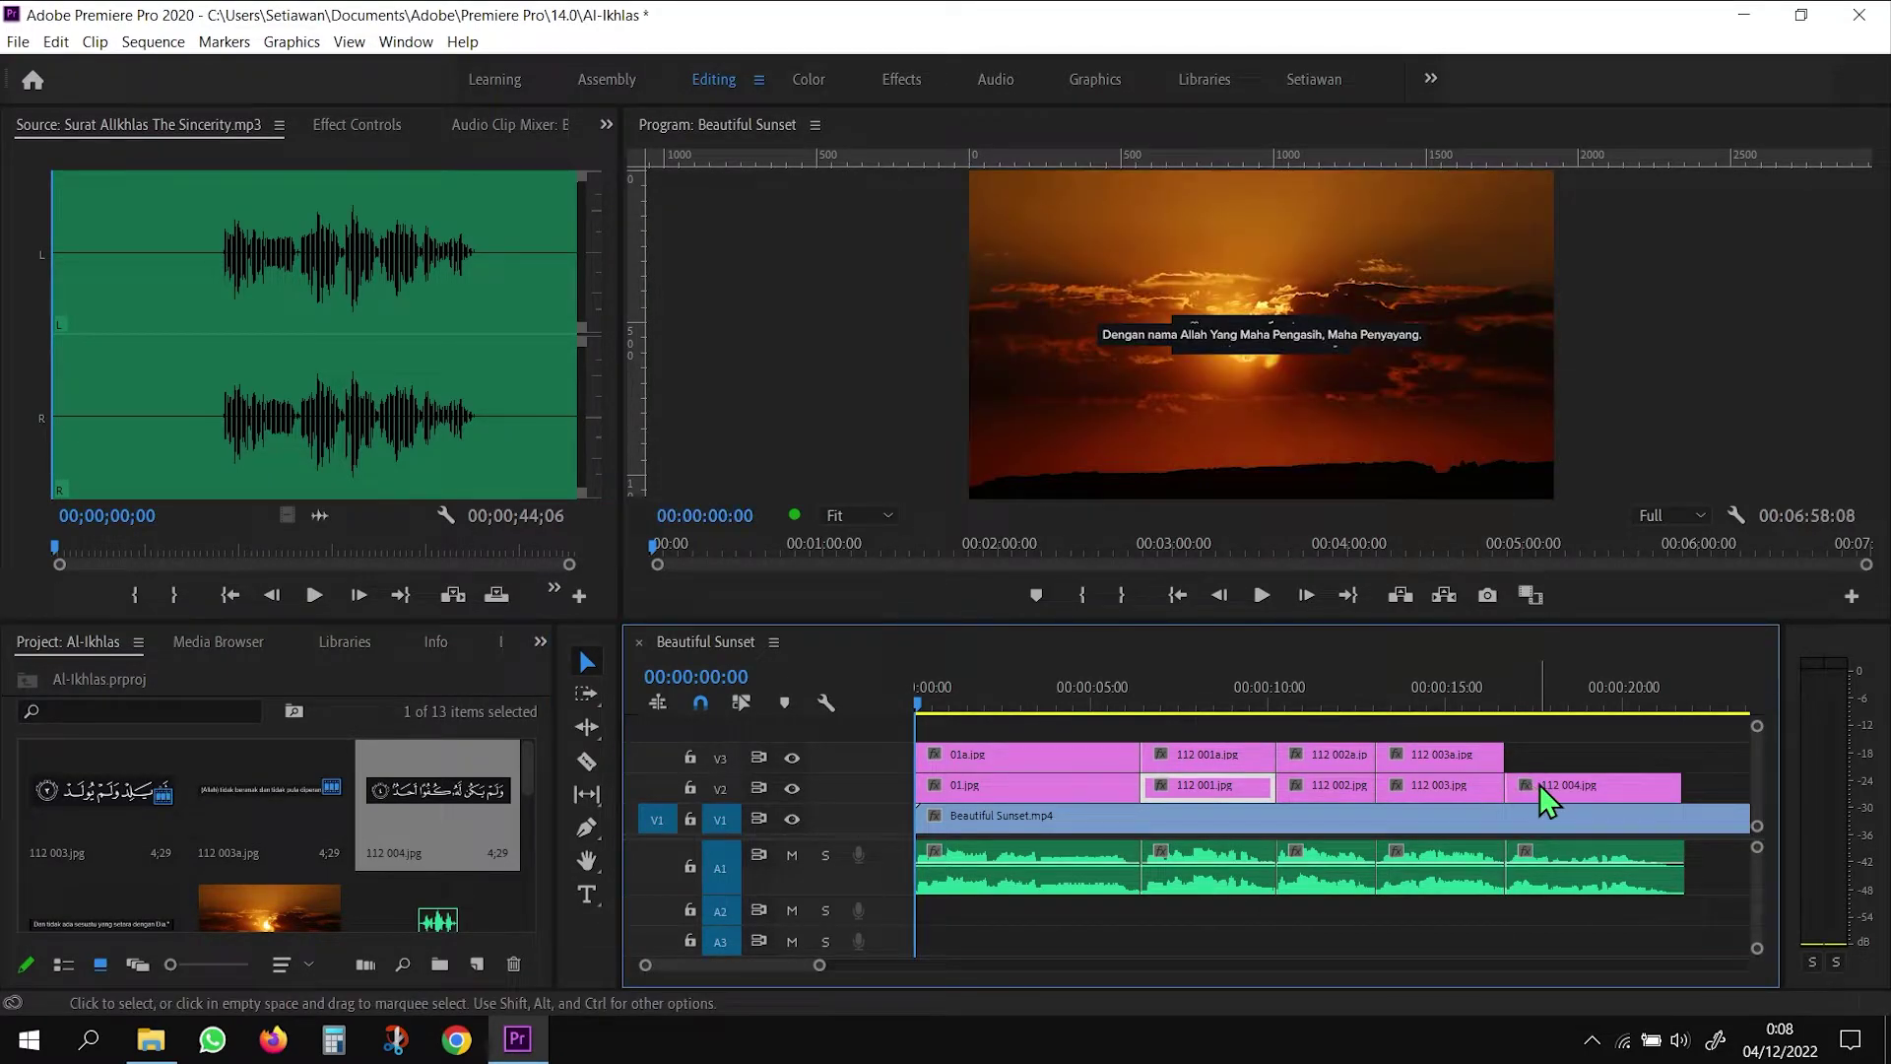
click(528, 832)
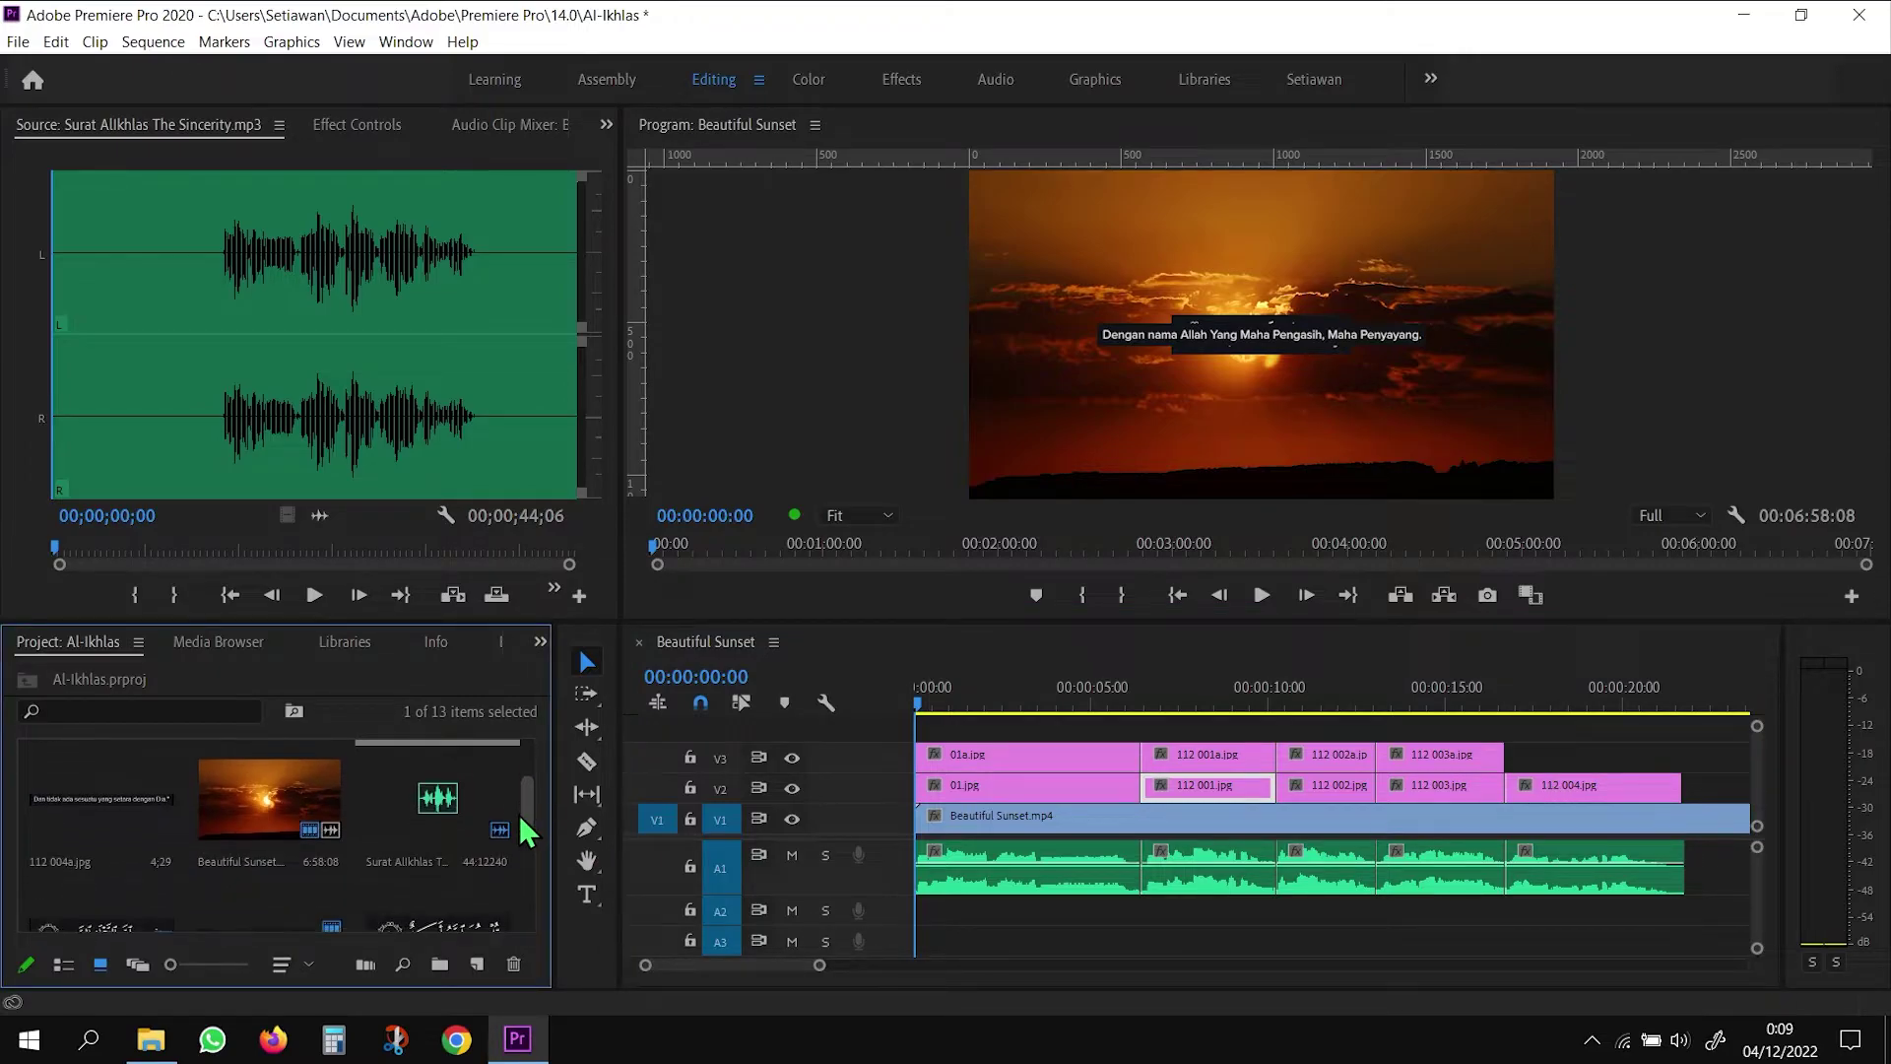
click(125, 822)
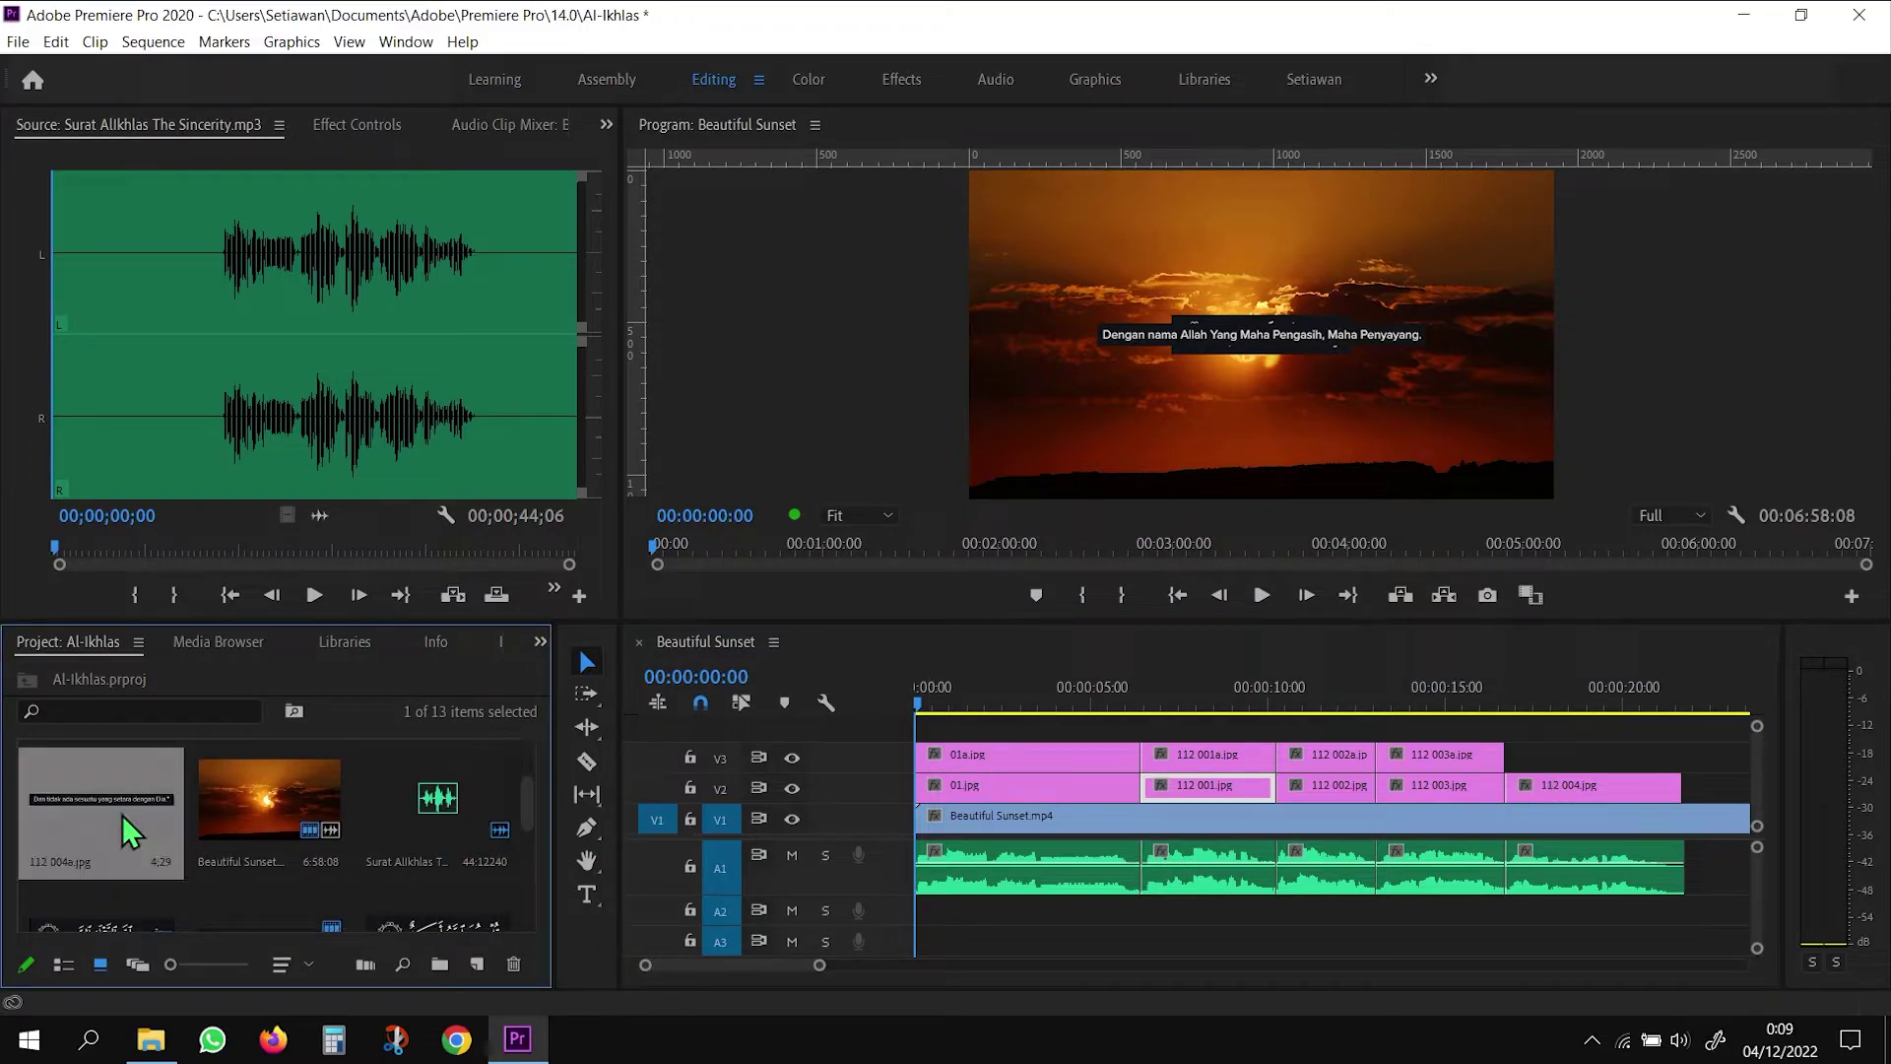
drag(122, 813, 1516, 754)
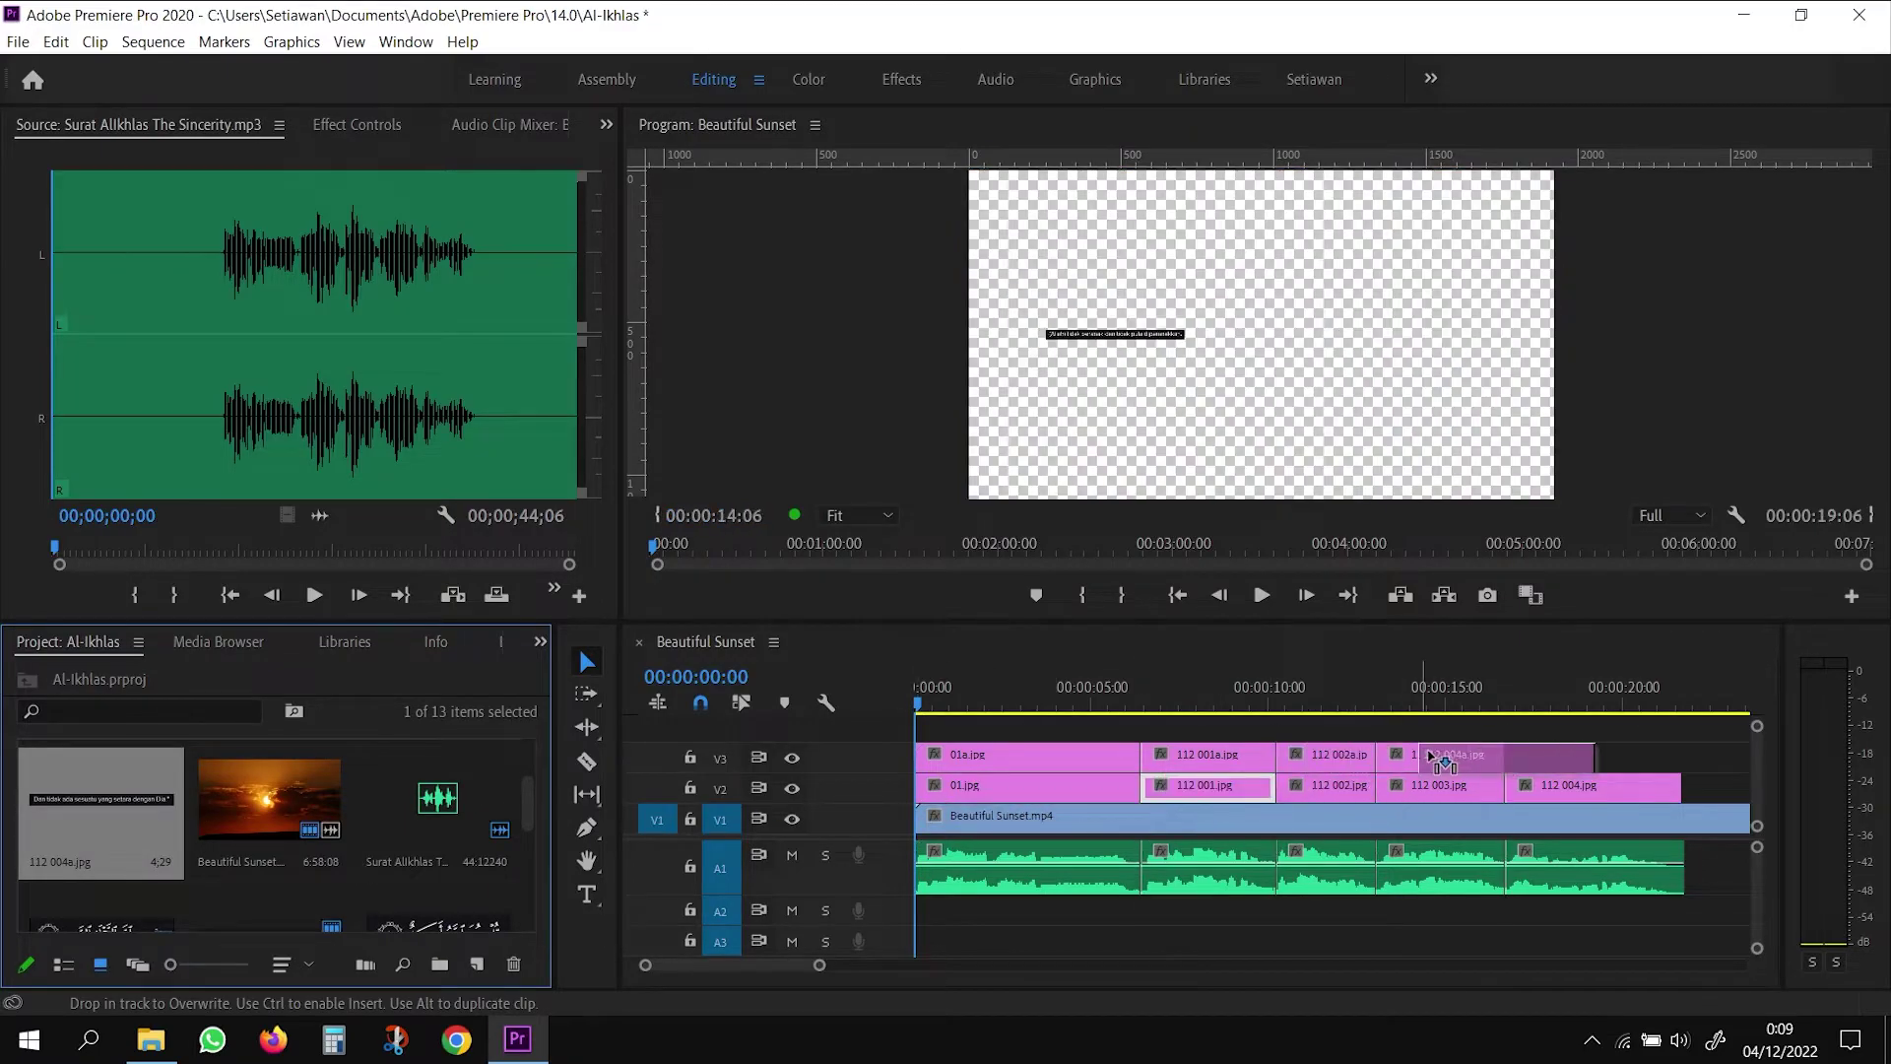
drag(1516, 754, 1545, 768)
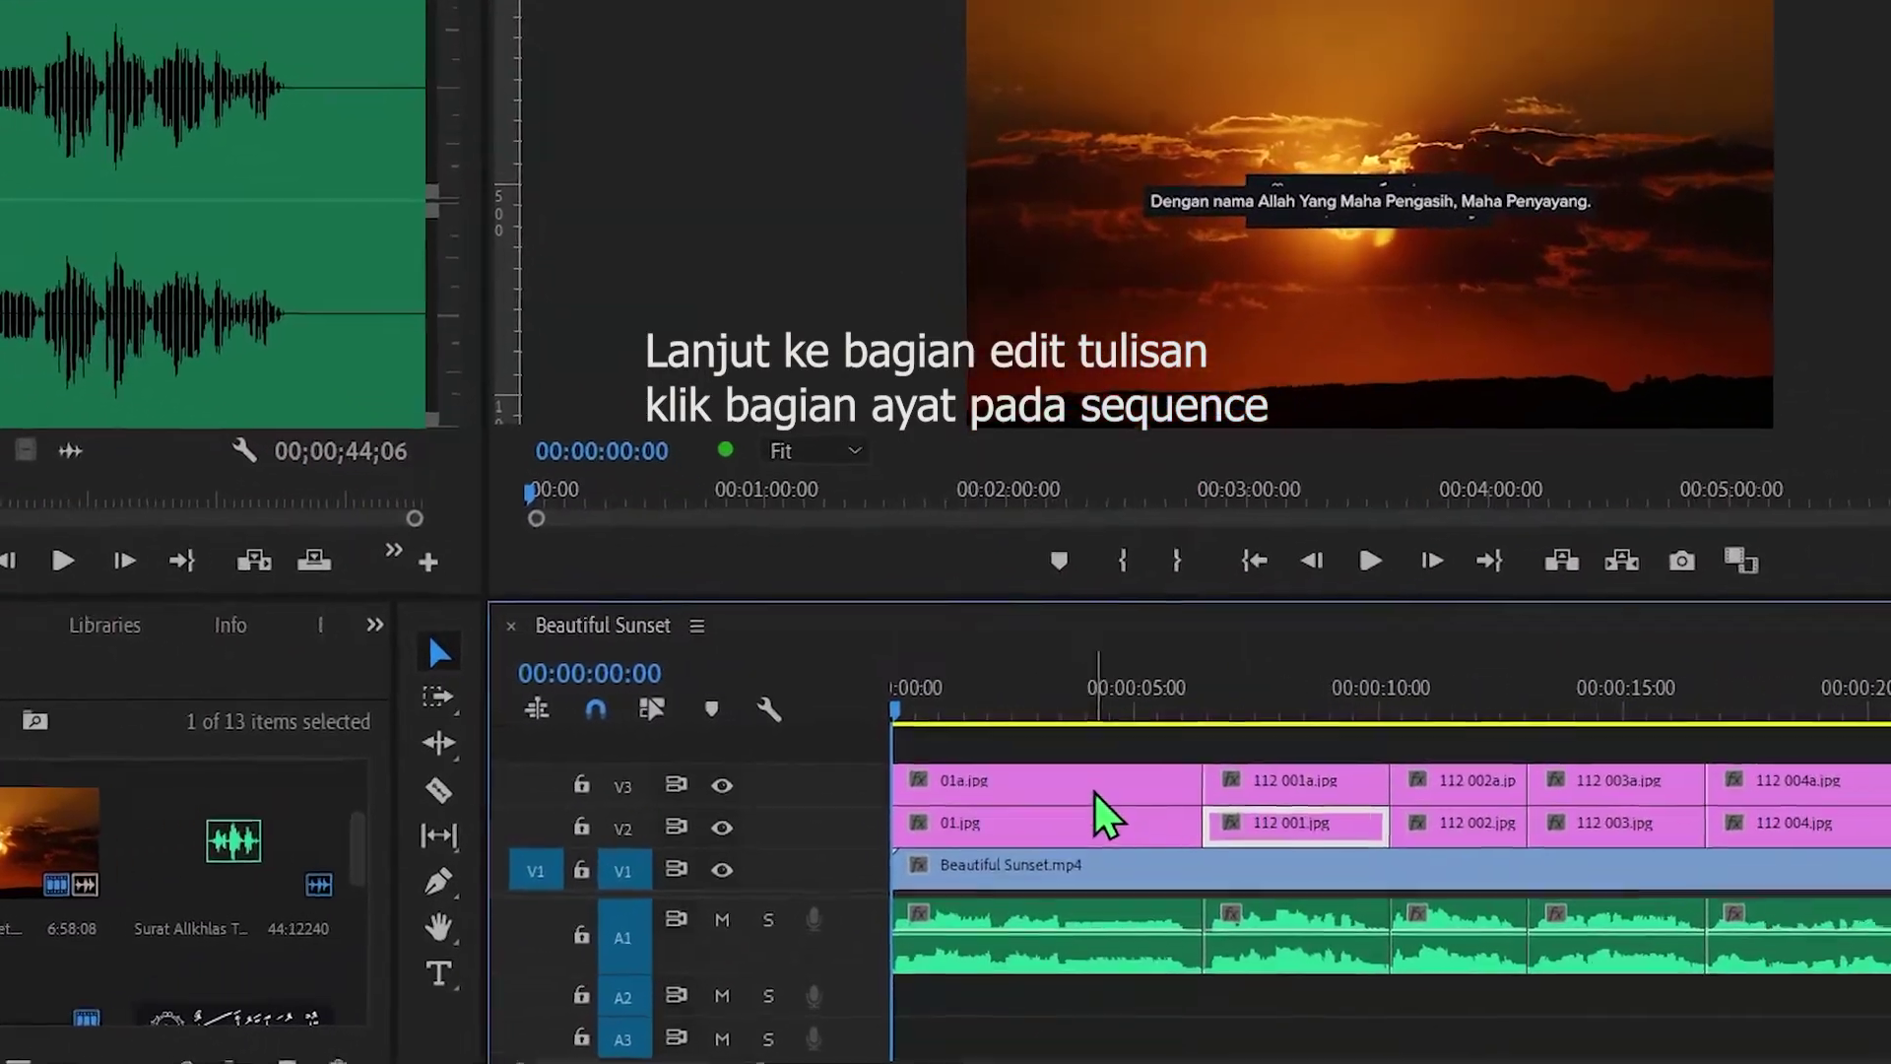
Set the 01.jpg Motion position to 960, 850 so it sits lower in the frame
click(1095, 788)
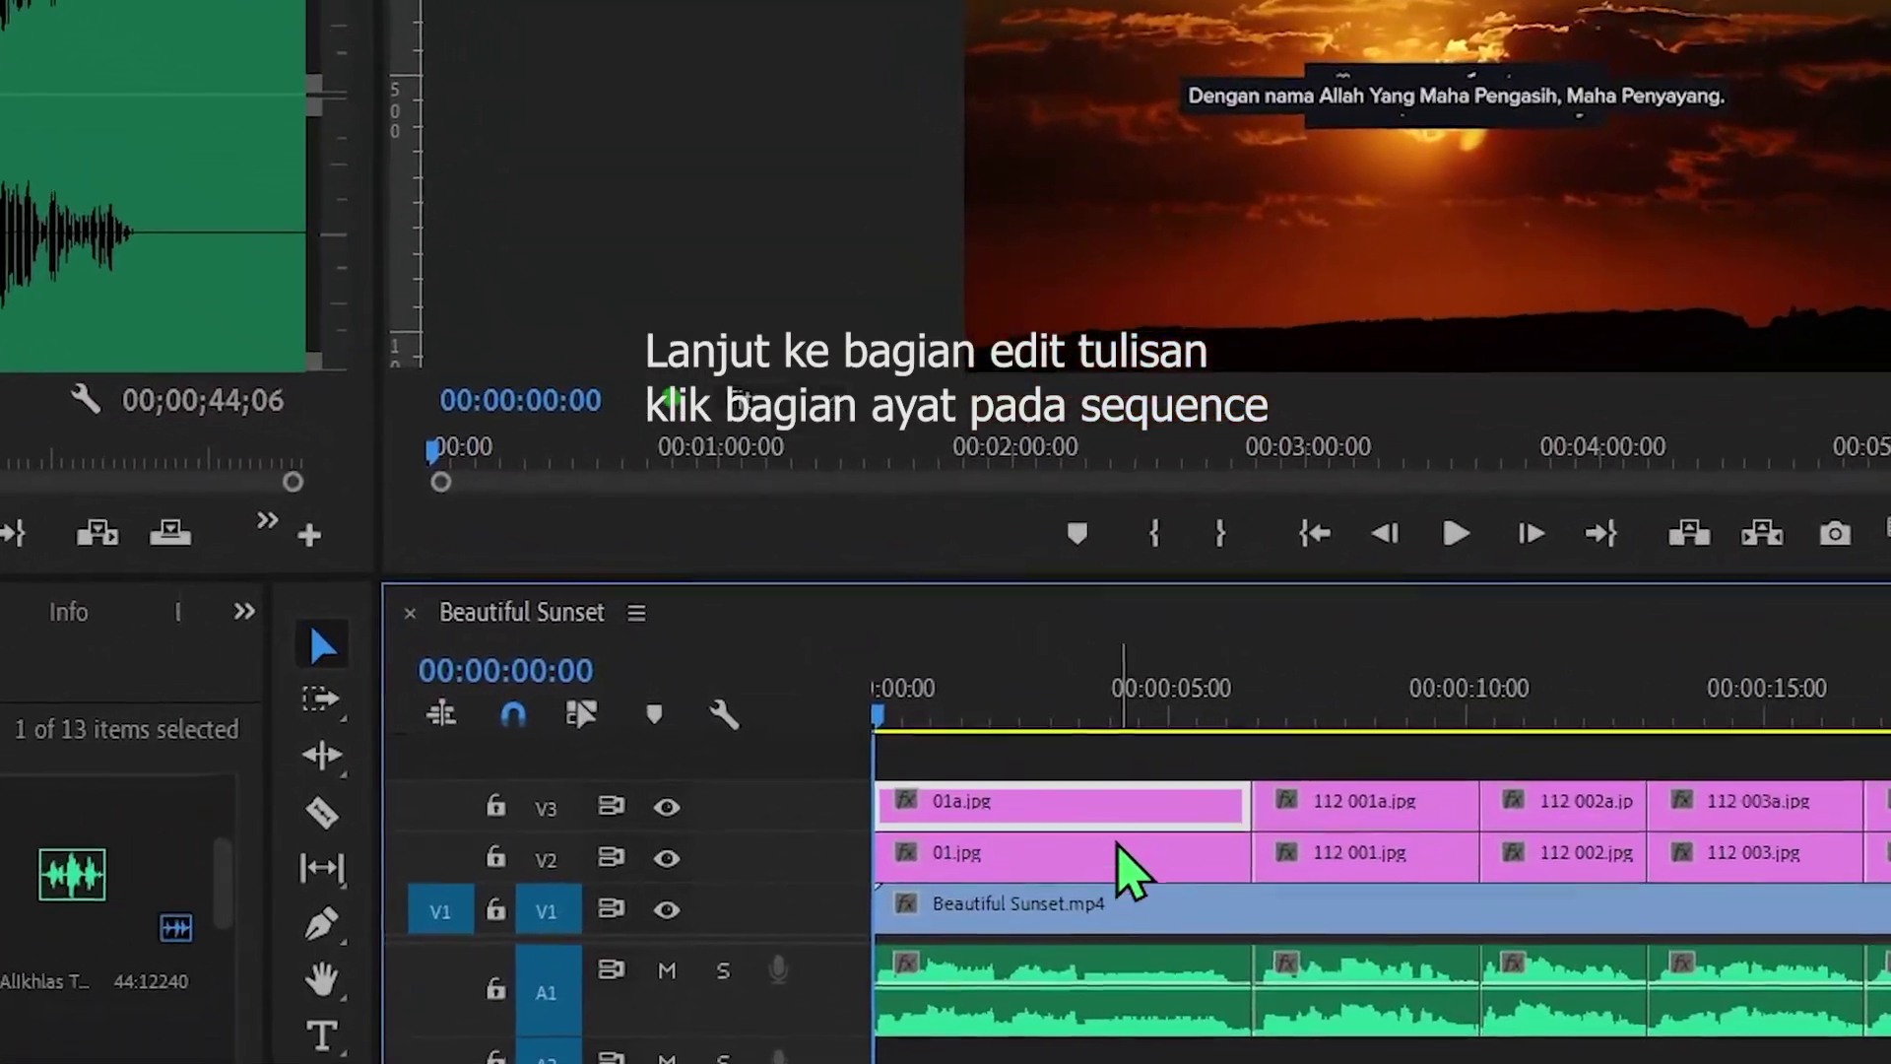
double_click(1125, 880)
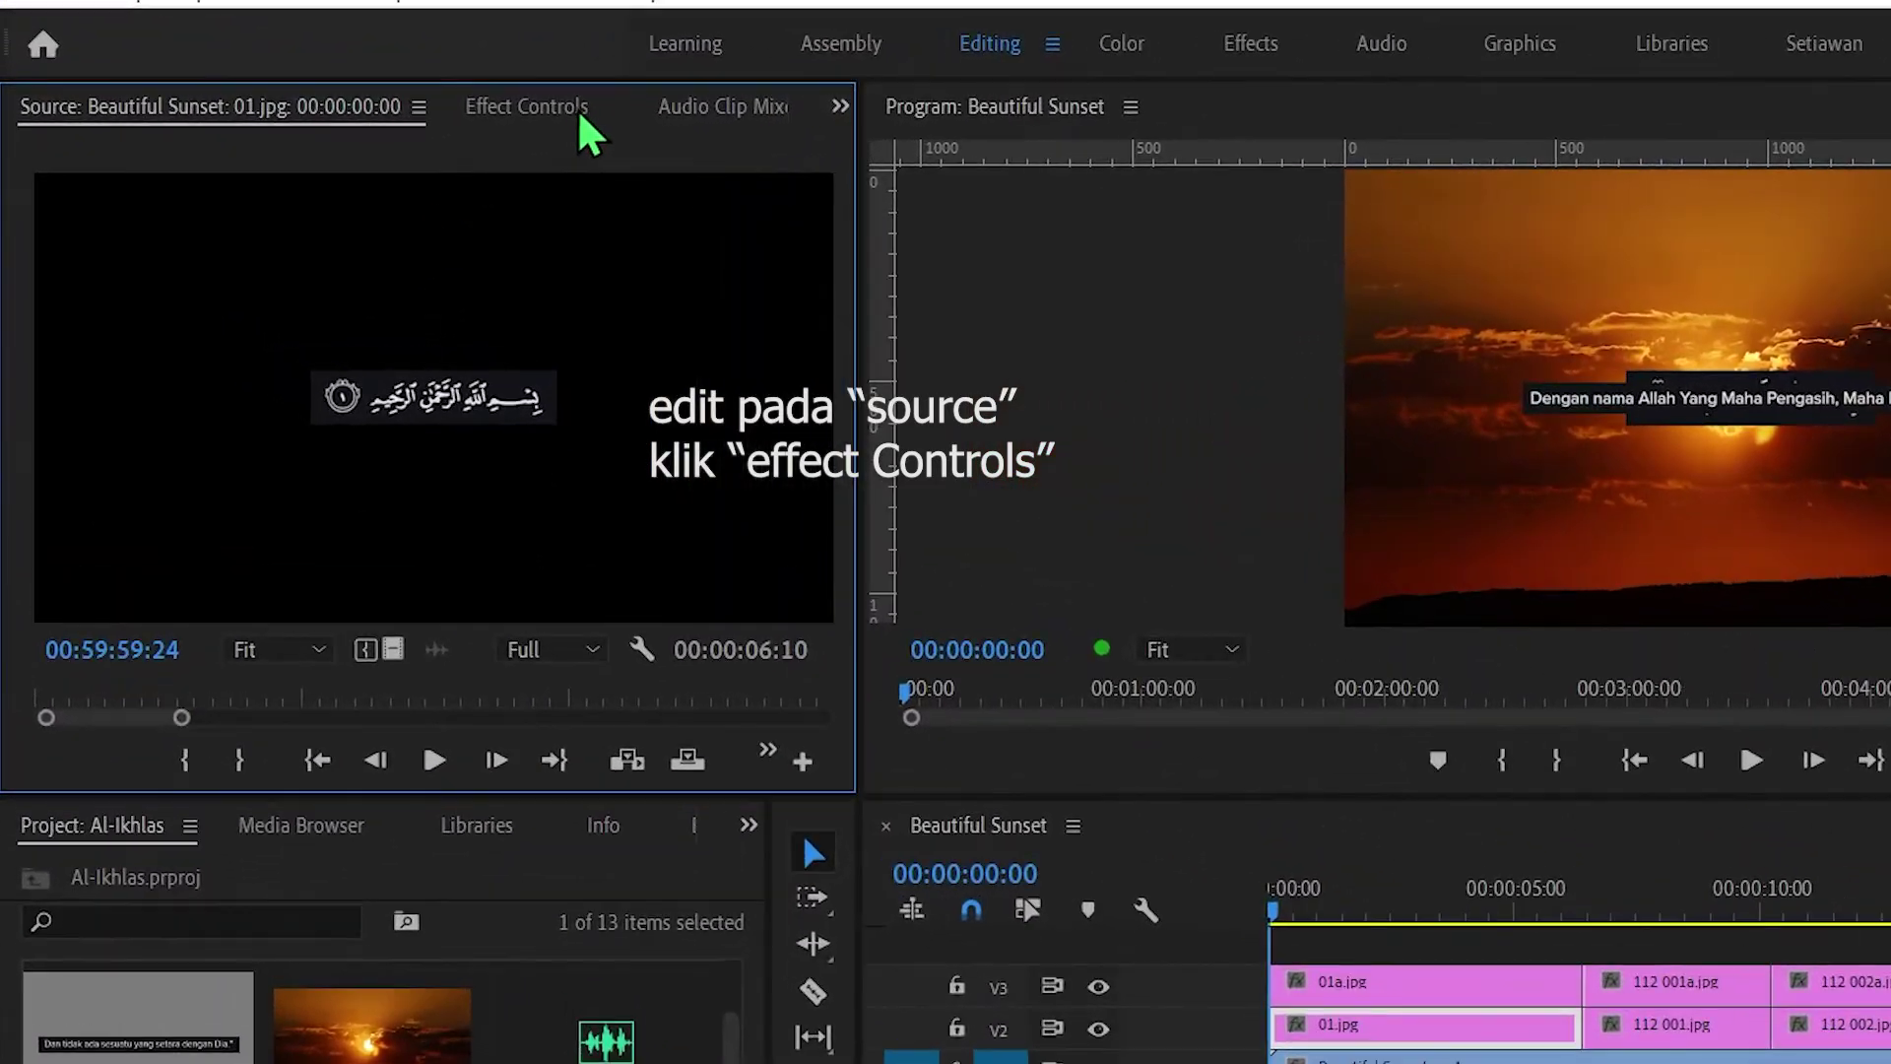
click(566, 112)
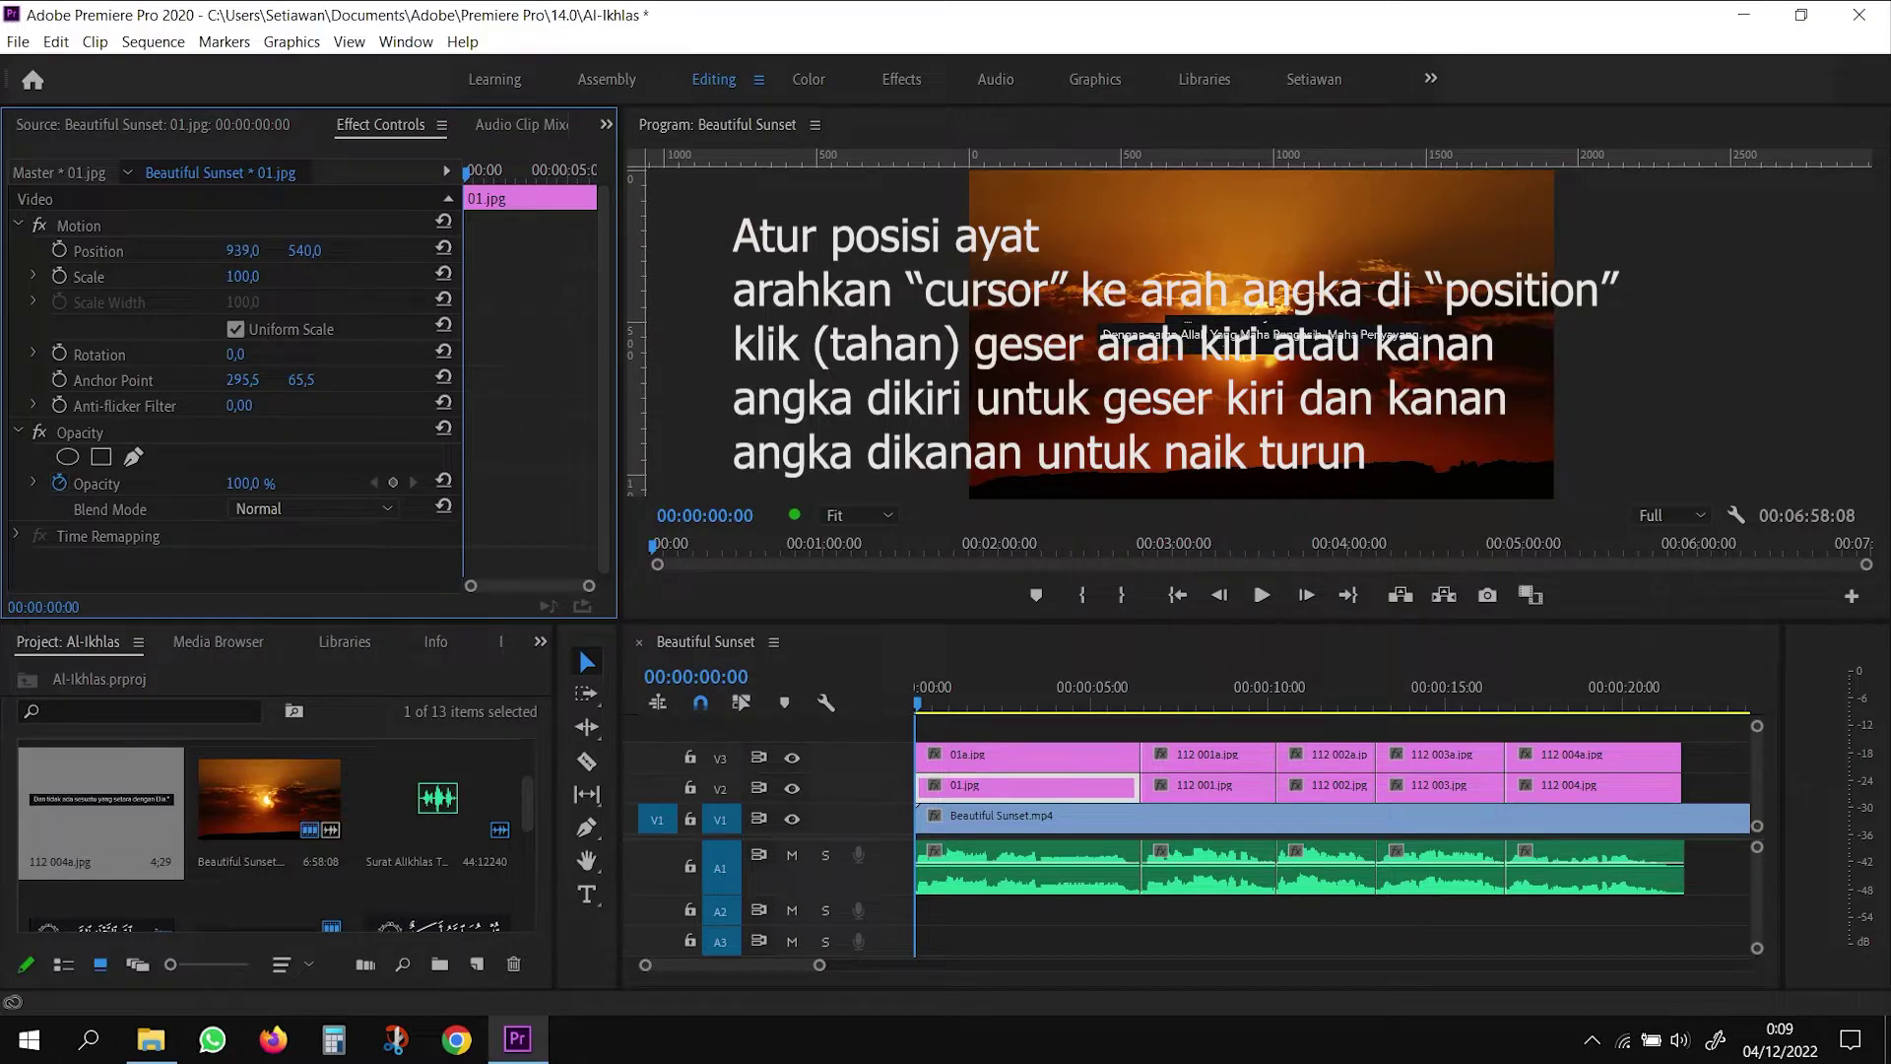
click(253, 247)
text(960)
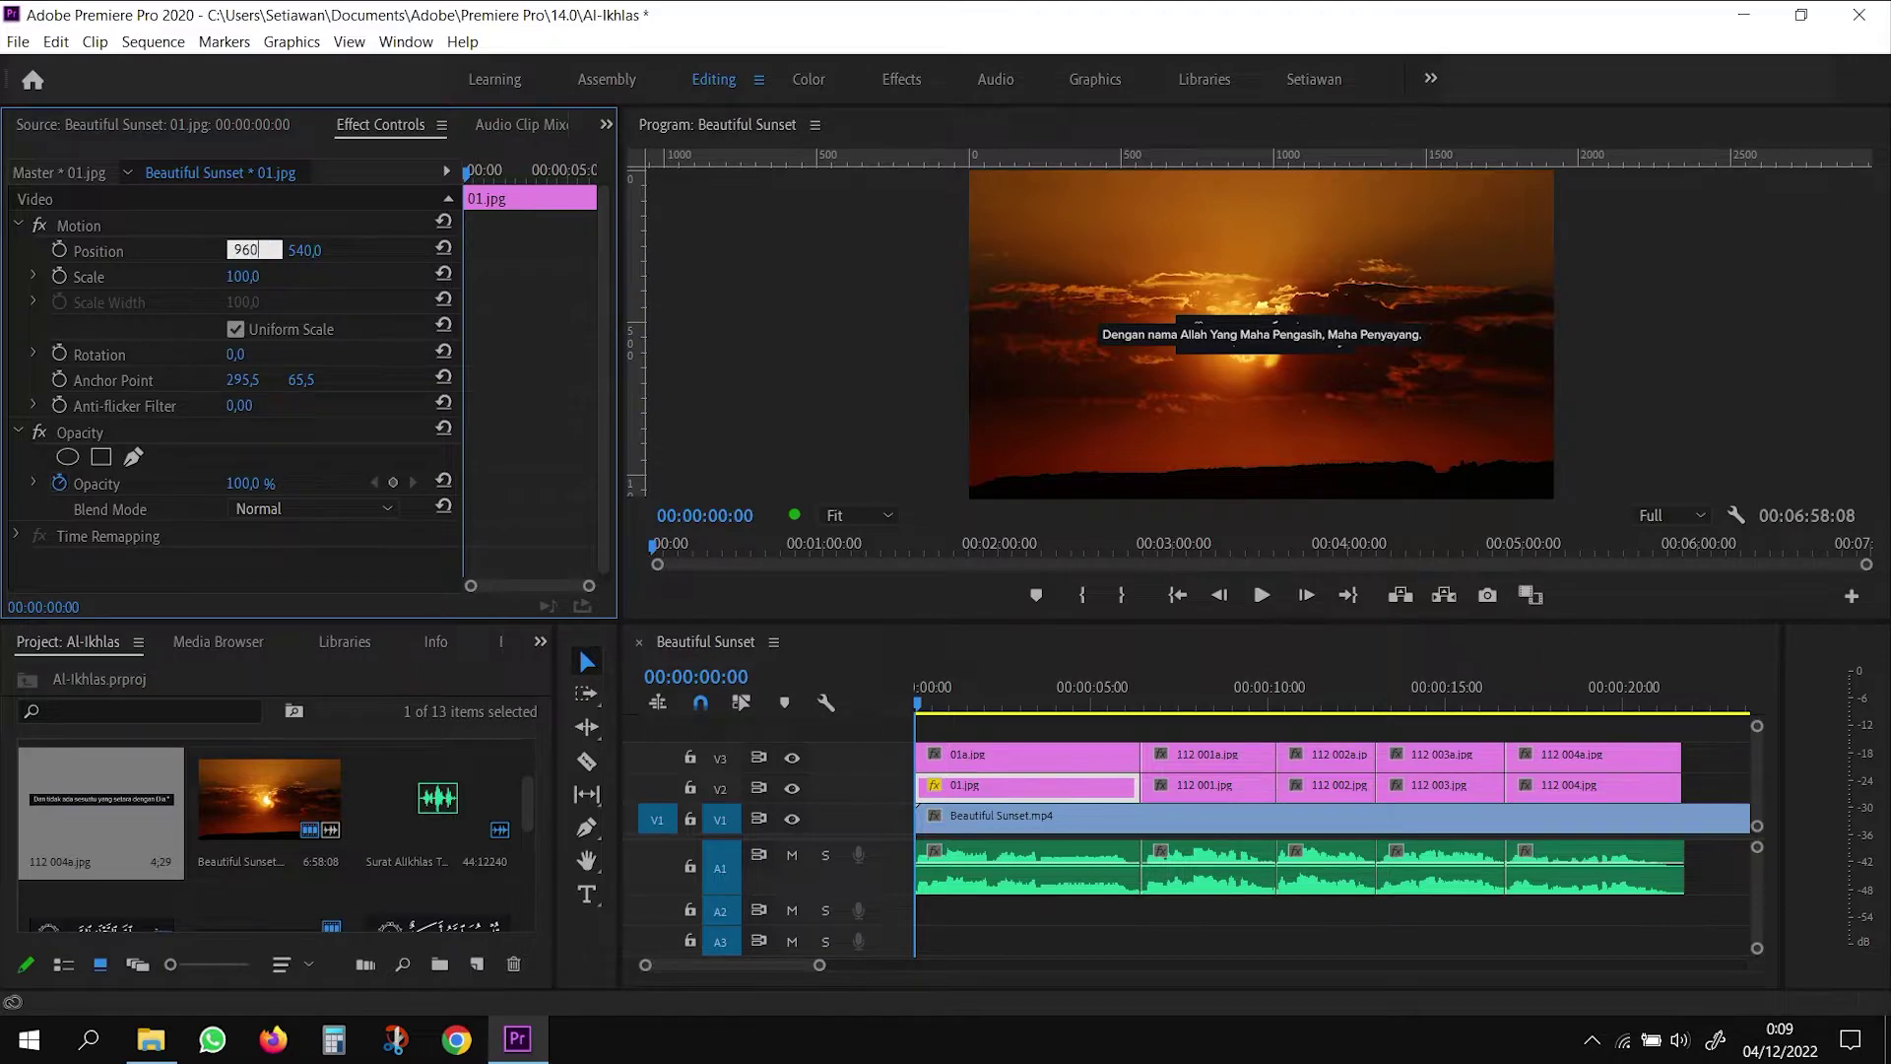
key(Return)
click(311, 251)
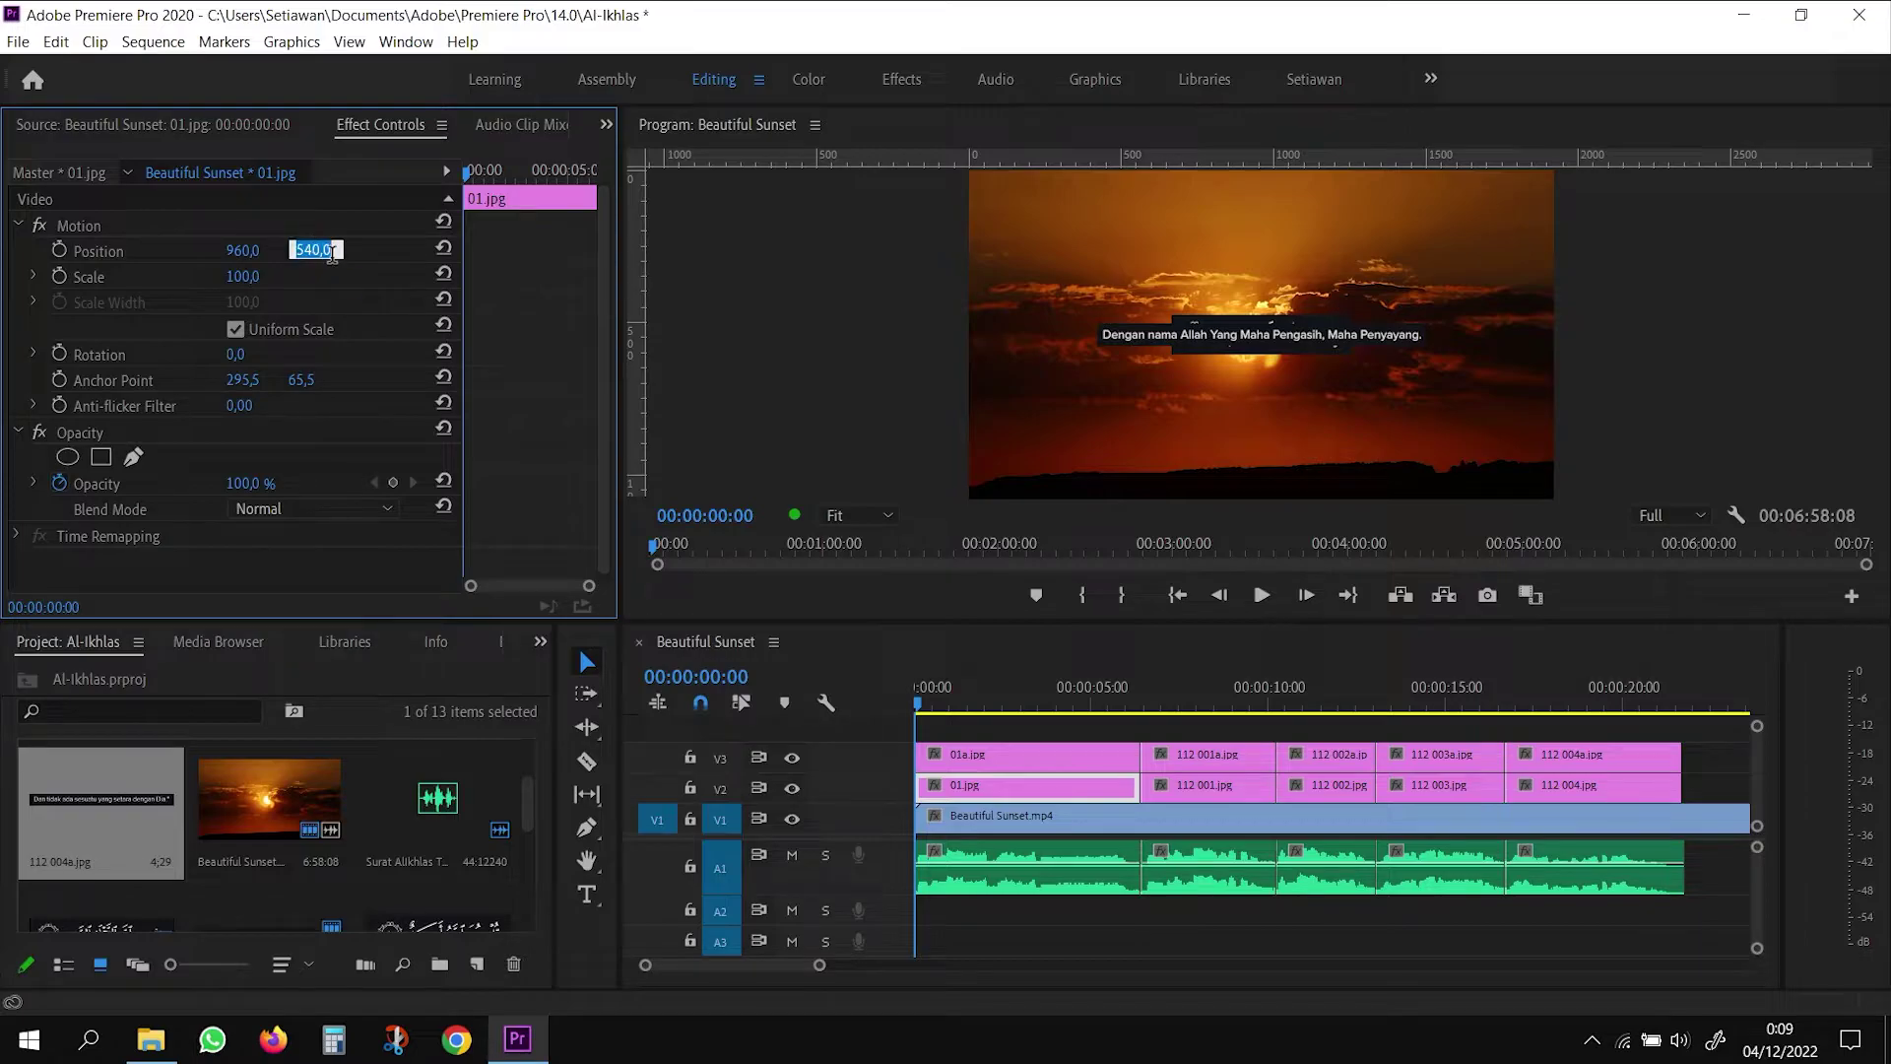
click(379, 273)
drag(304, 251, 486, 250)
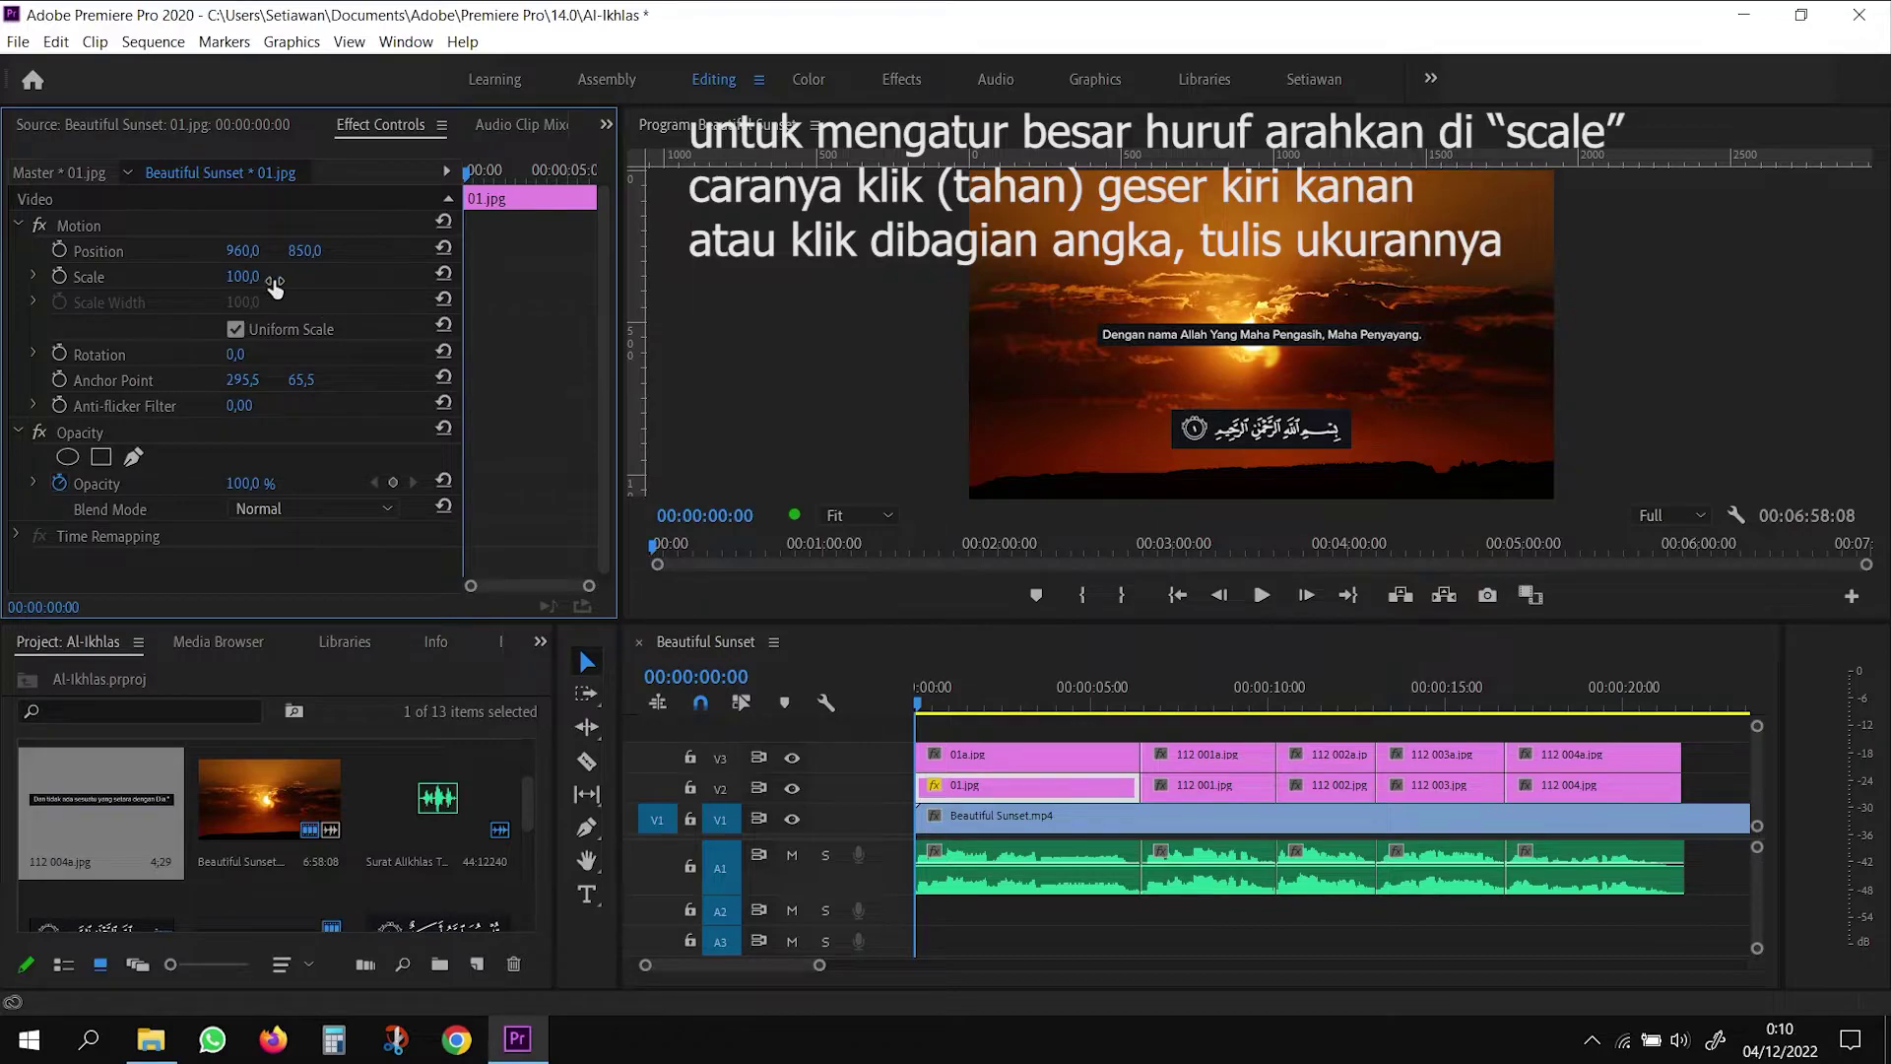
Set the 01.jpg Motion scale to 120 in Effect Controls
click(259, 276)
key(Return)
drag(242, 277, 283, 277)
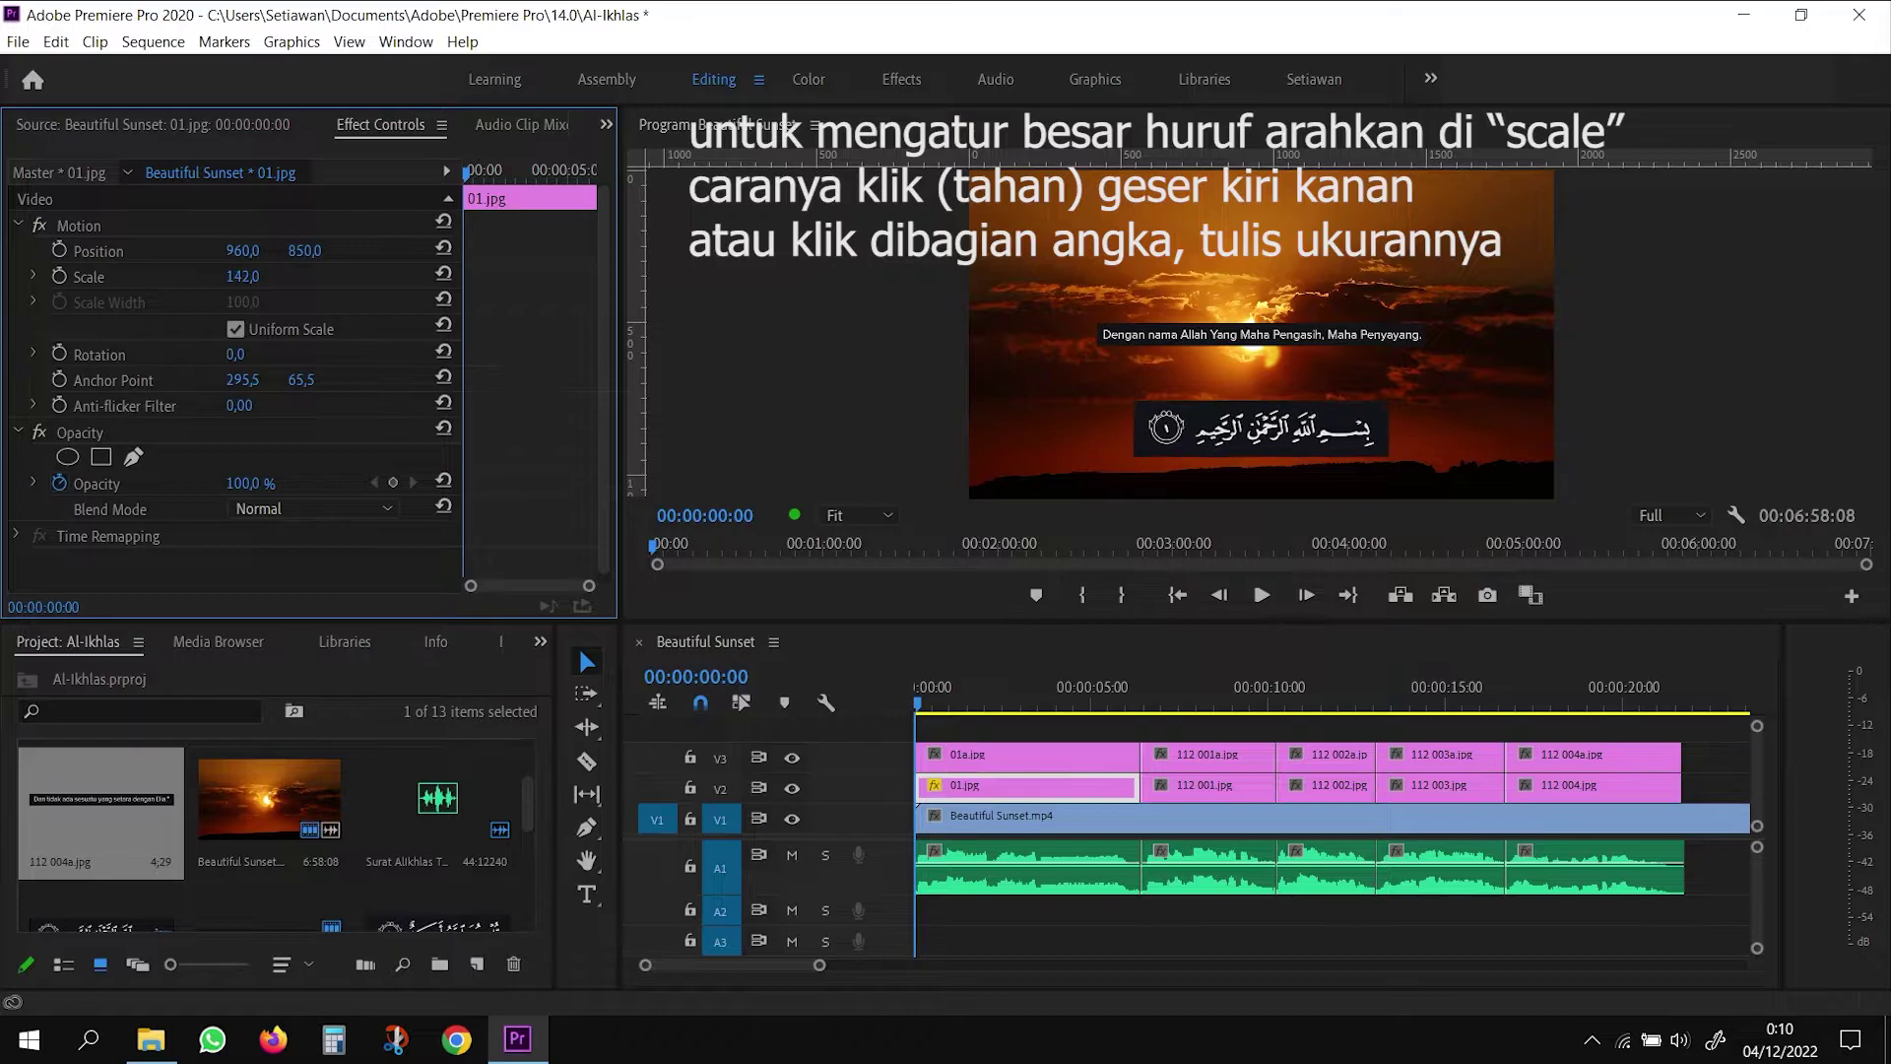
drag(242, 277, 230, 276)
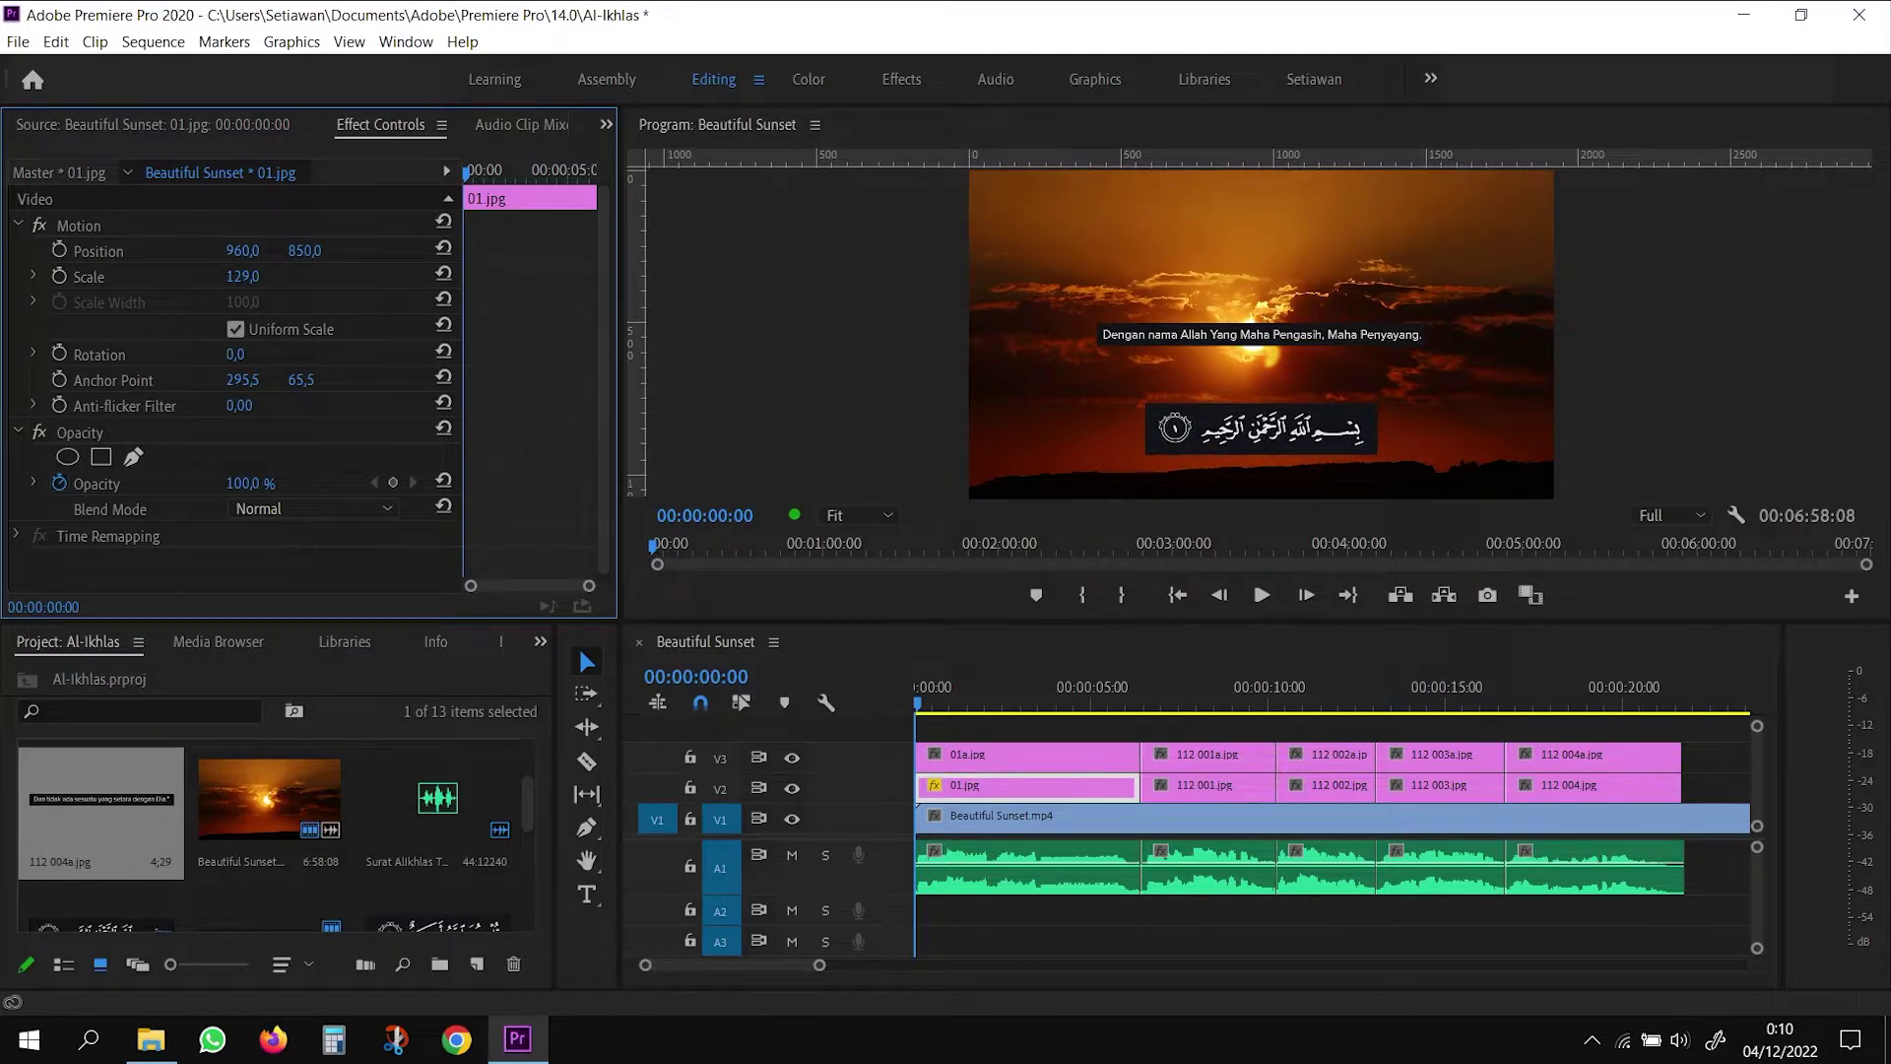
drag(242, 277, 234, 277)
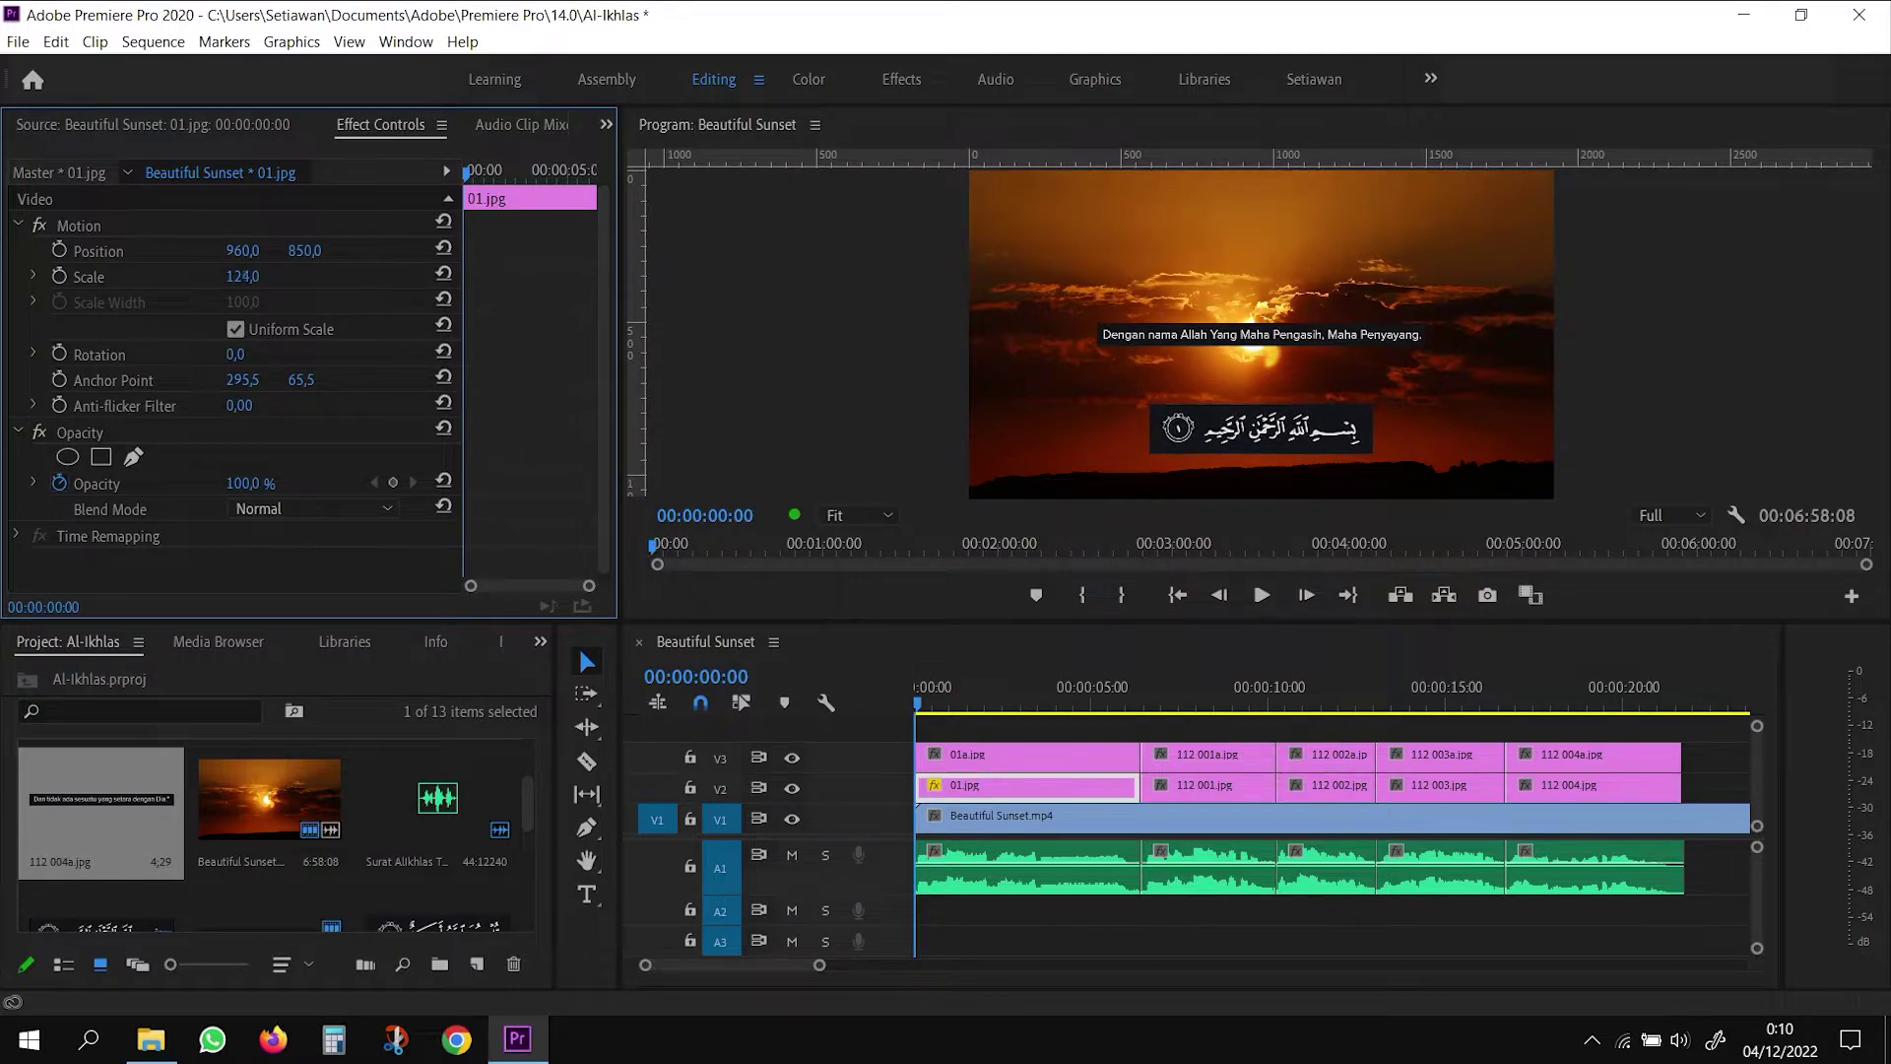
click(258, 275)
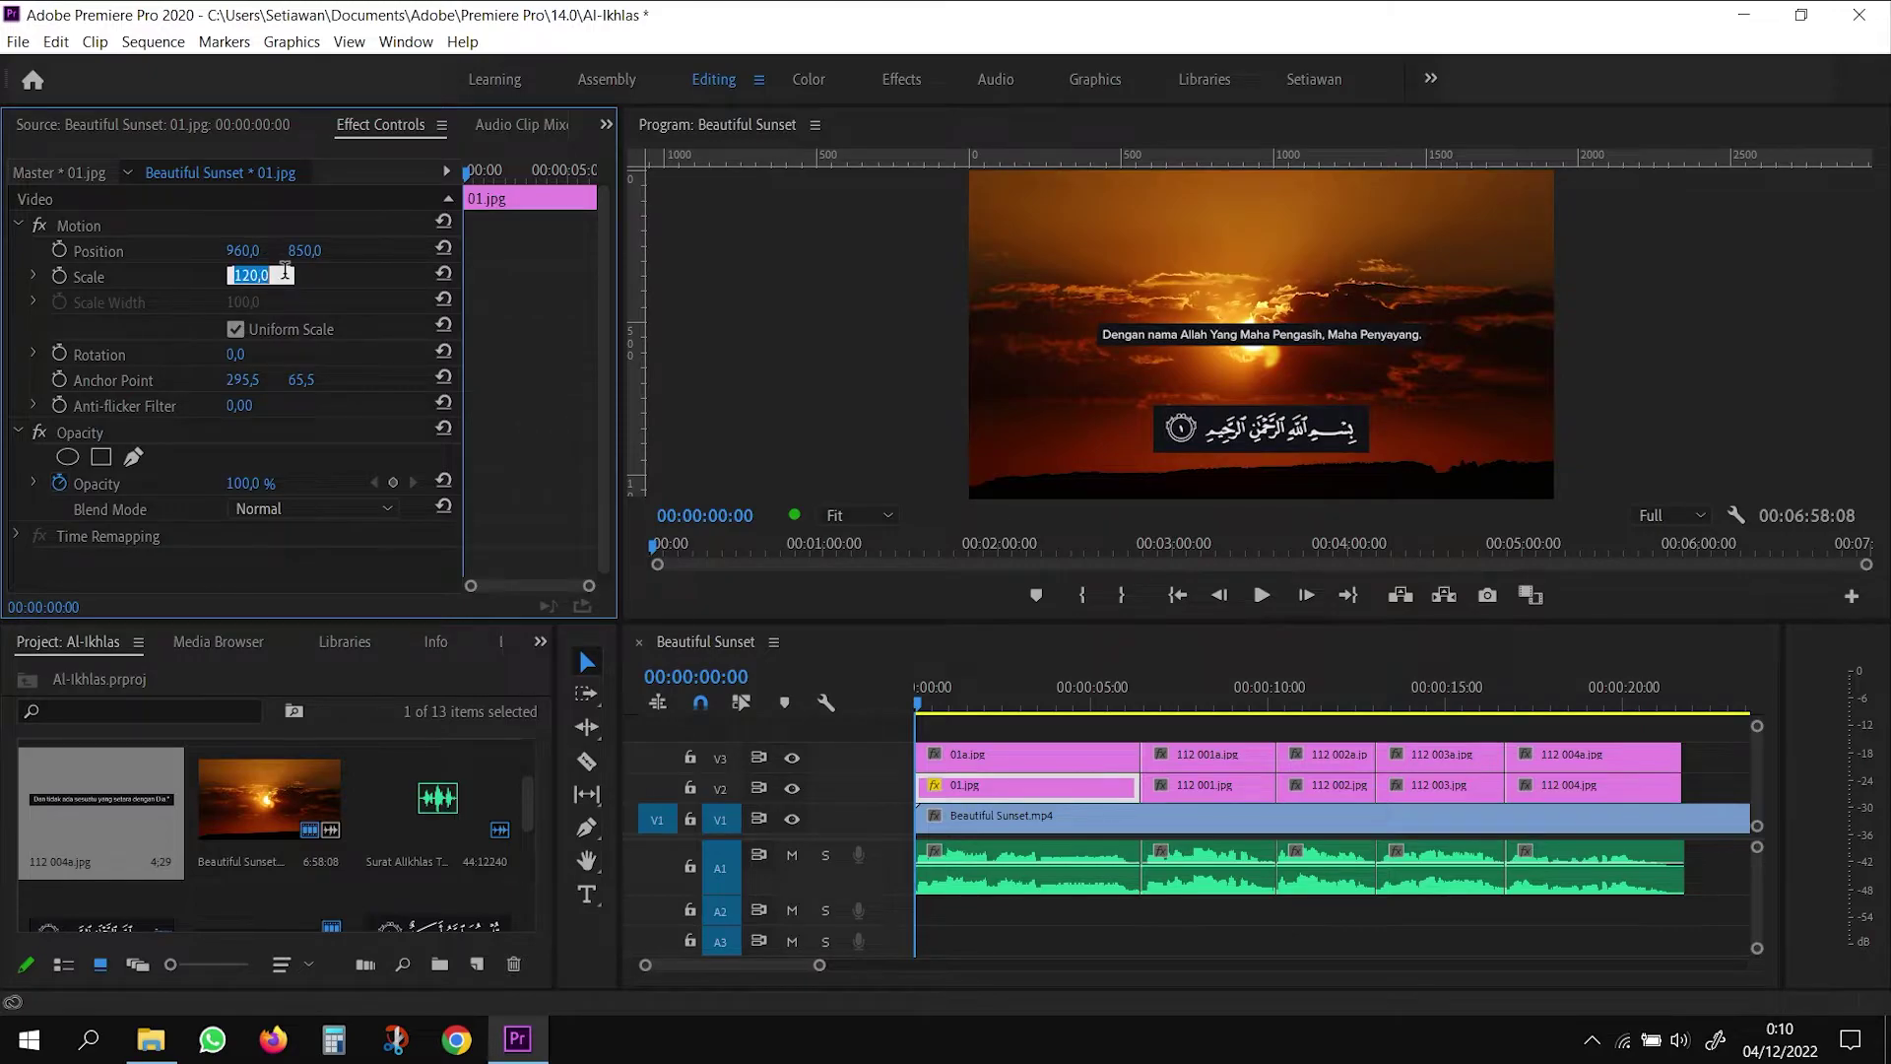
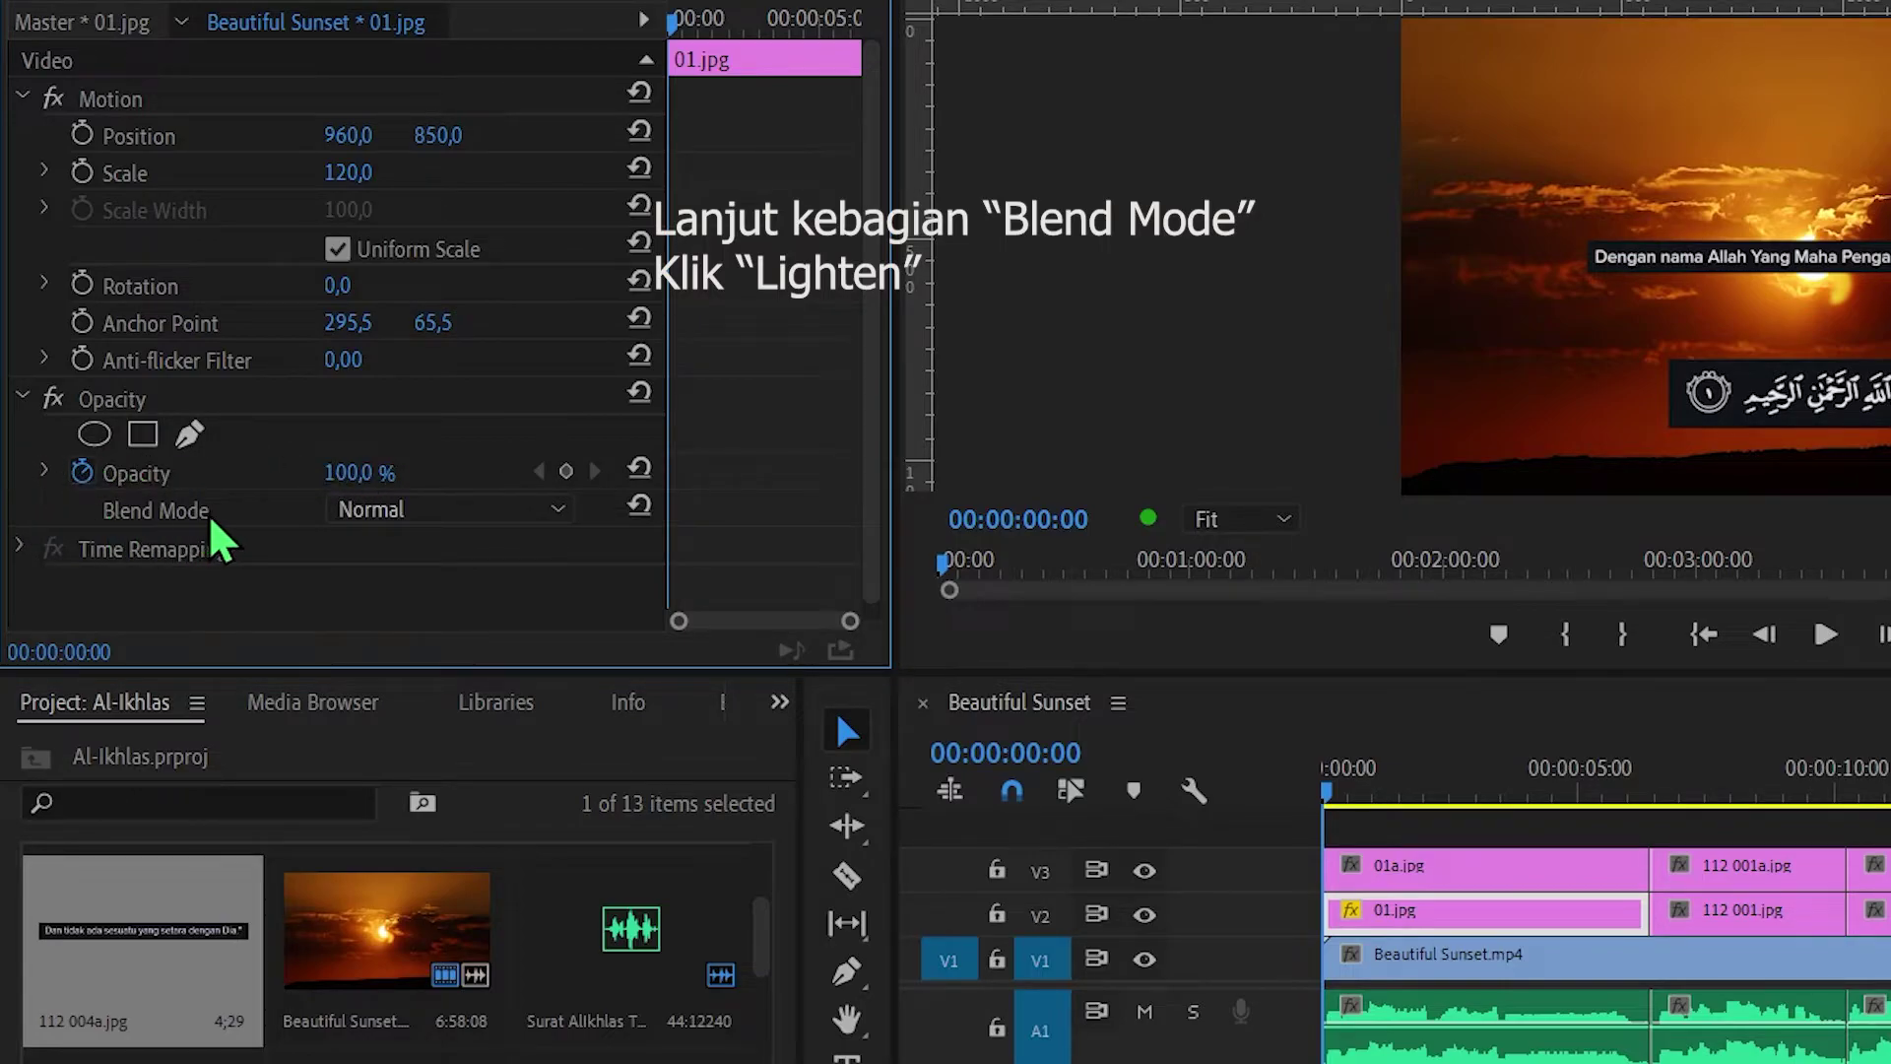
Switch 01.jpg's blend mode to Lighten so its black background drops out
click(559, 510)
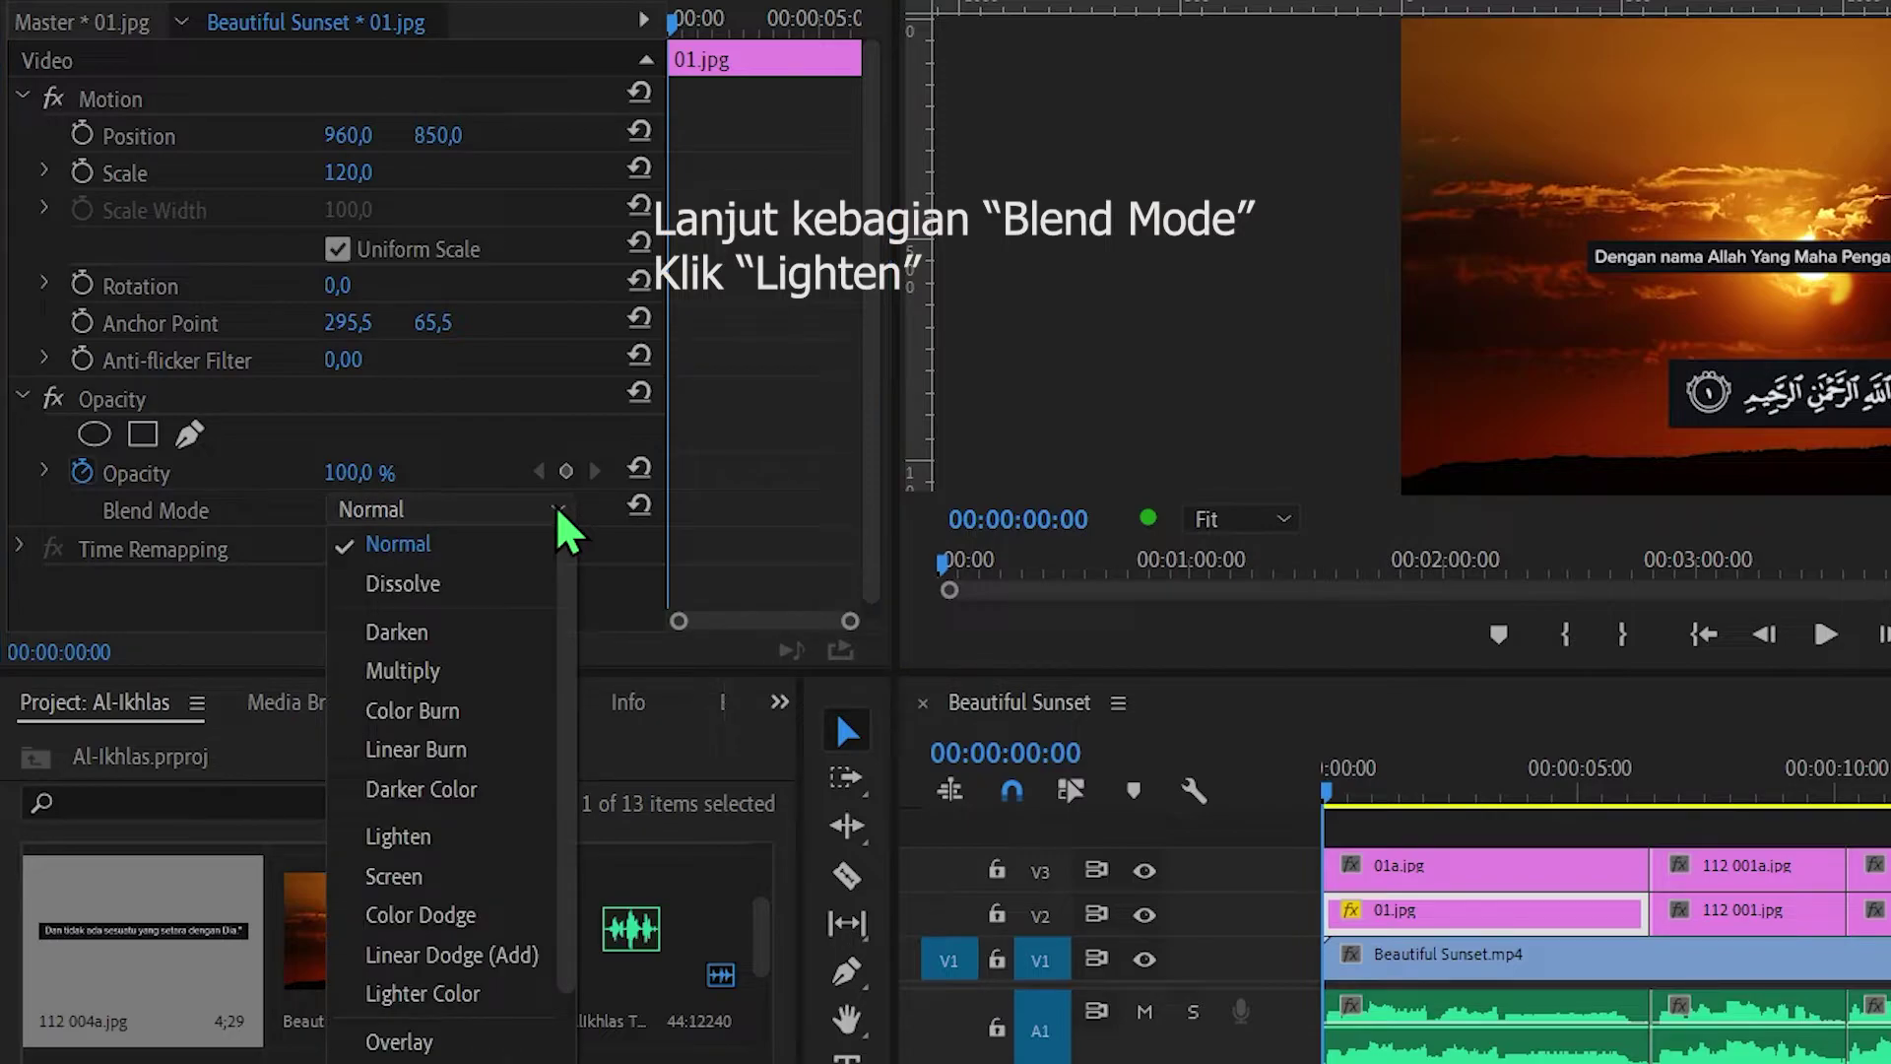
click(434, 834)
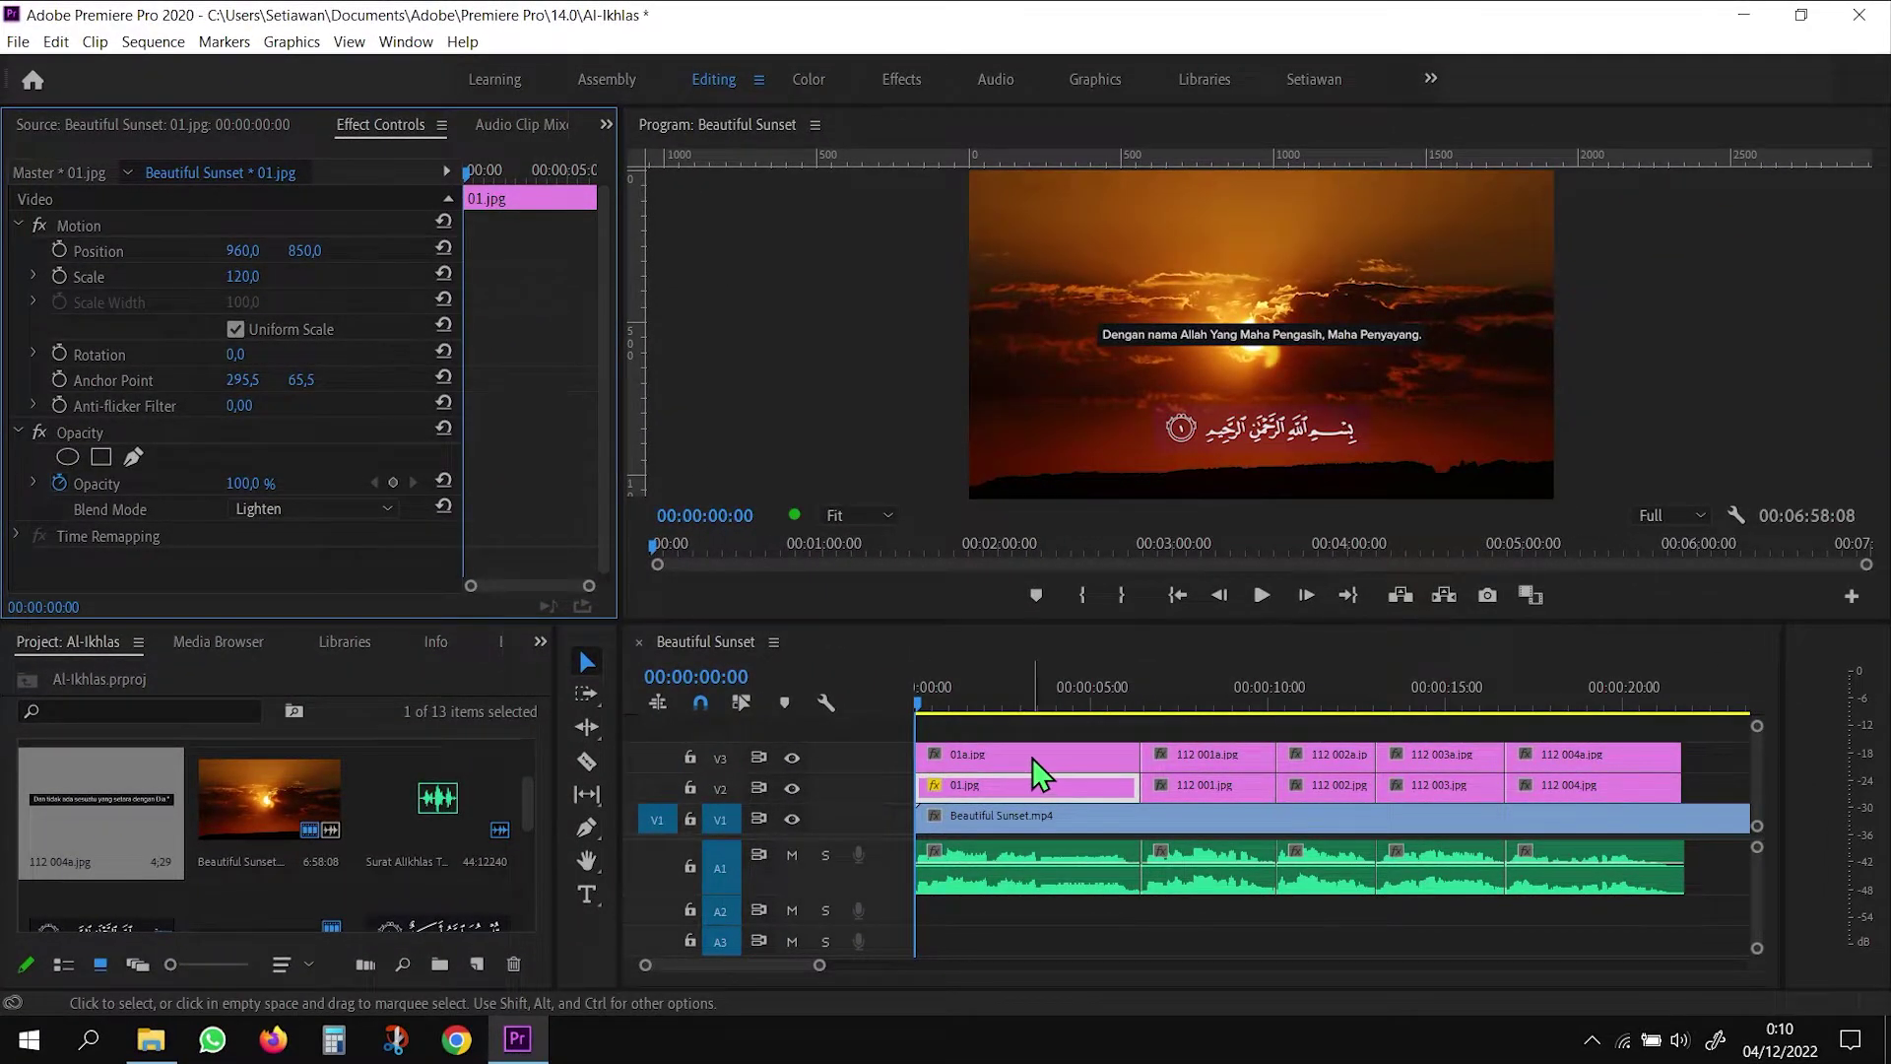
Lower the 01a.jpg translation caption to Position Y 960
click(1033, 759)
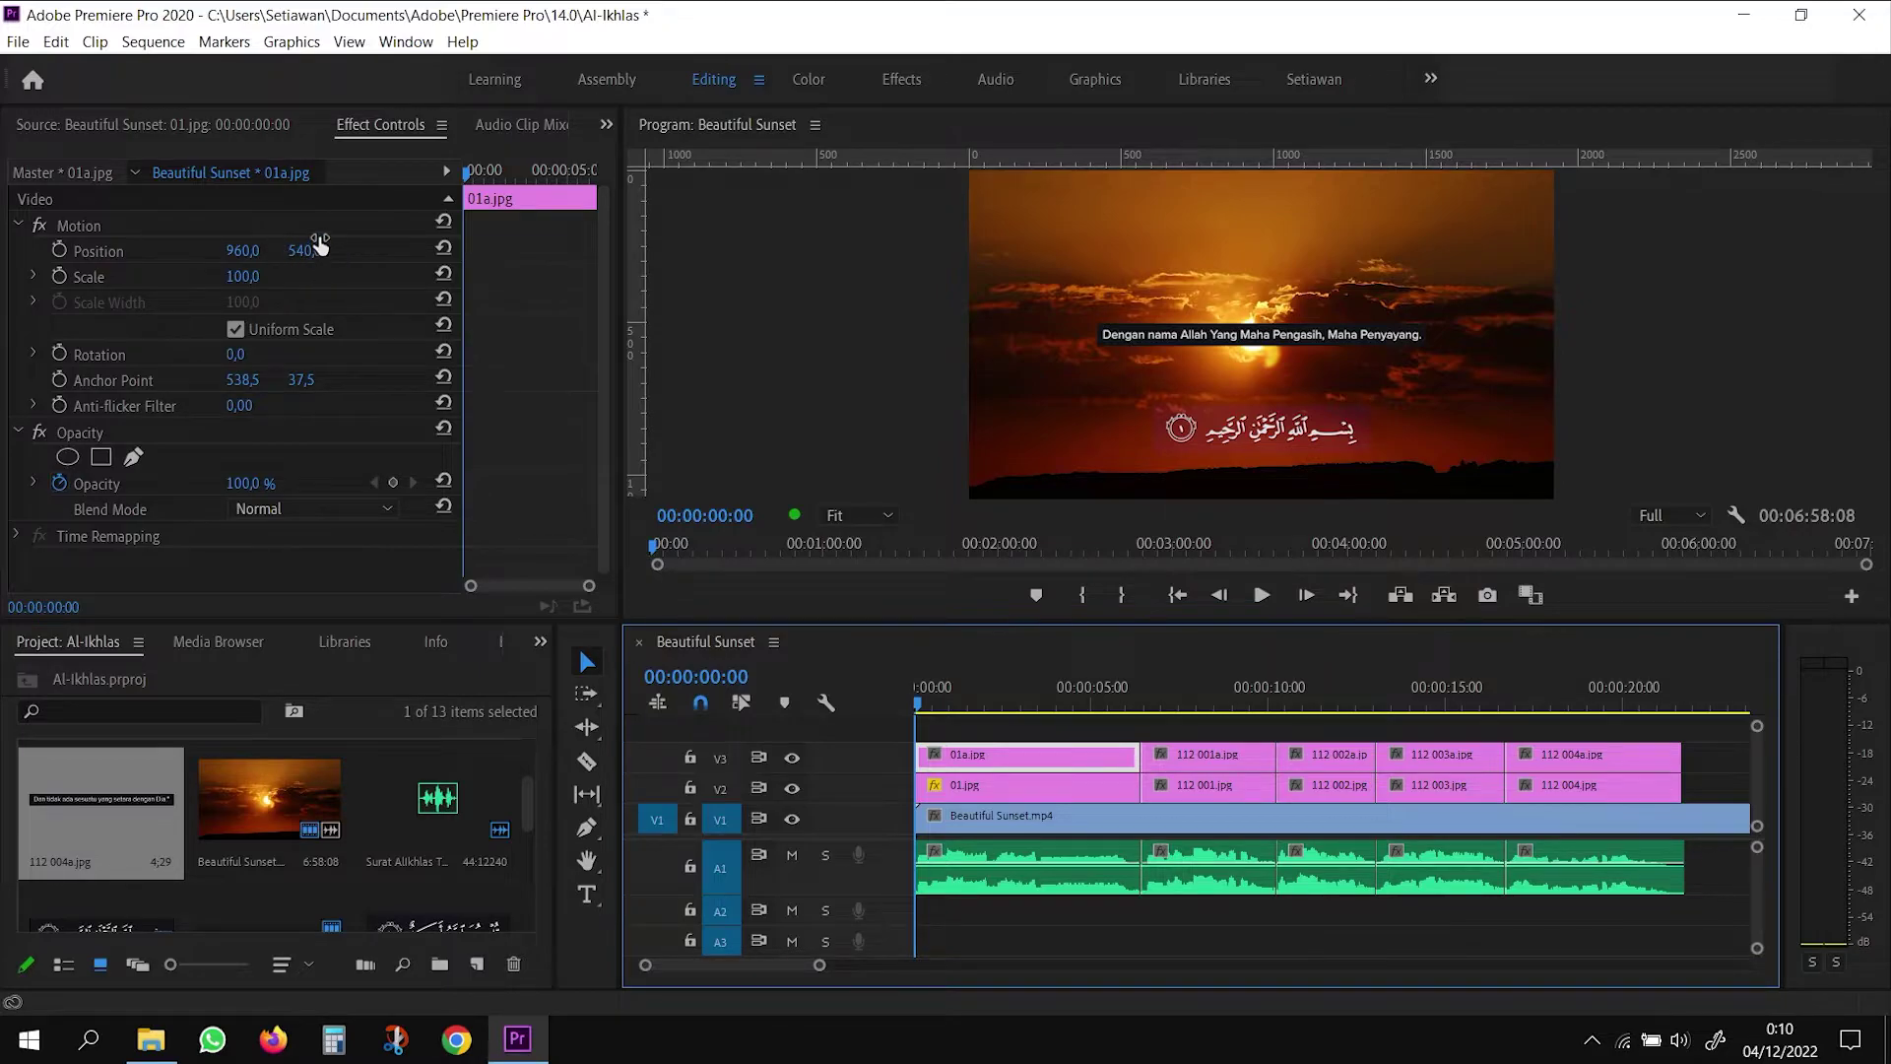
click(304, 254)
drag(304, 250, 504, 250)
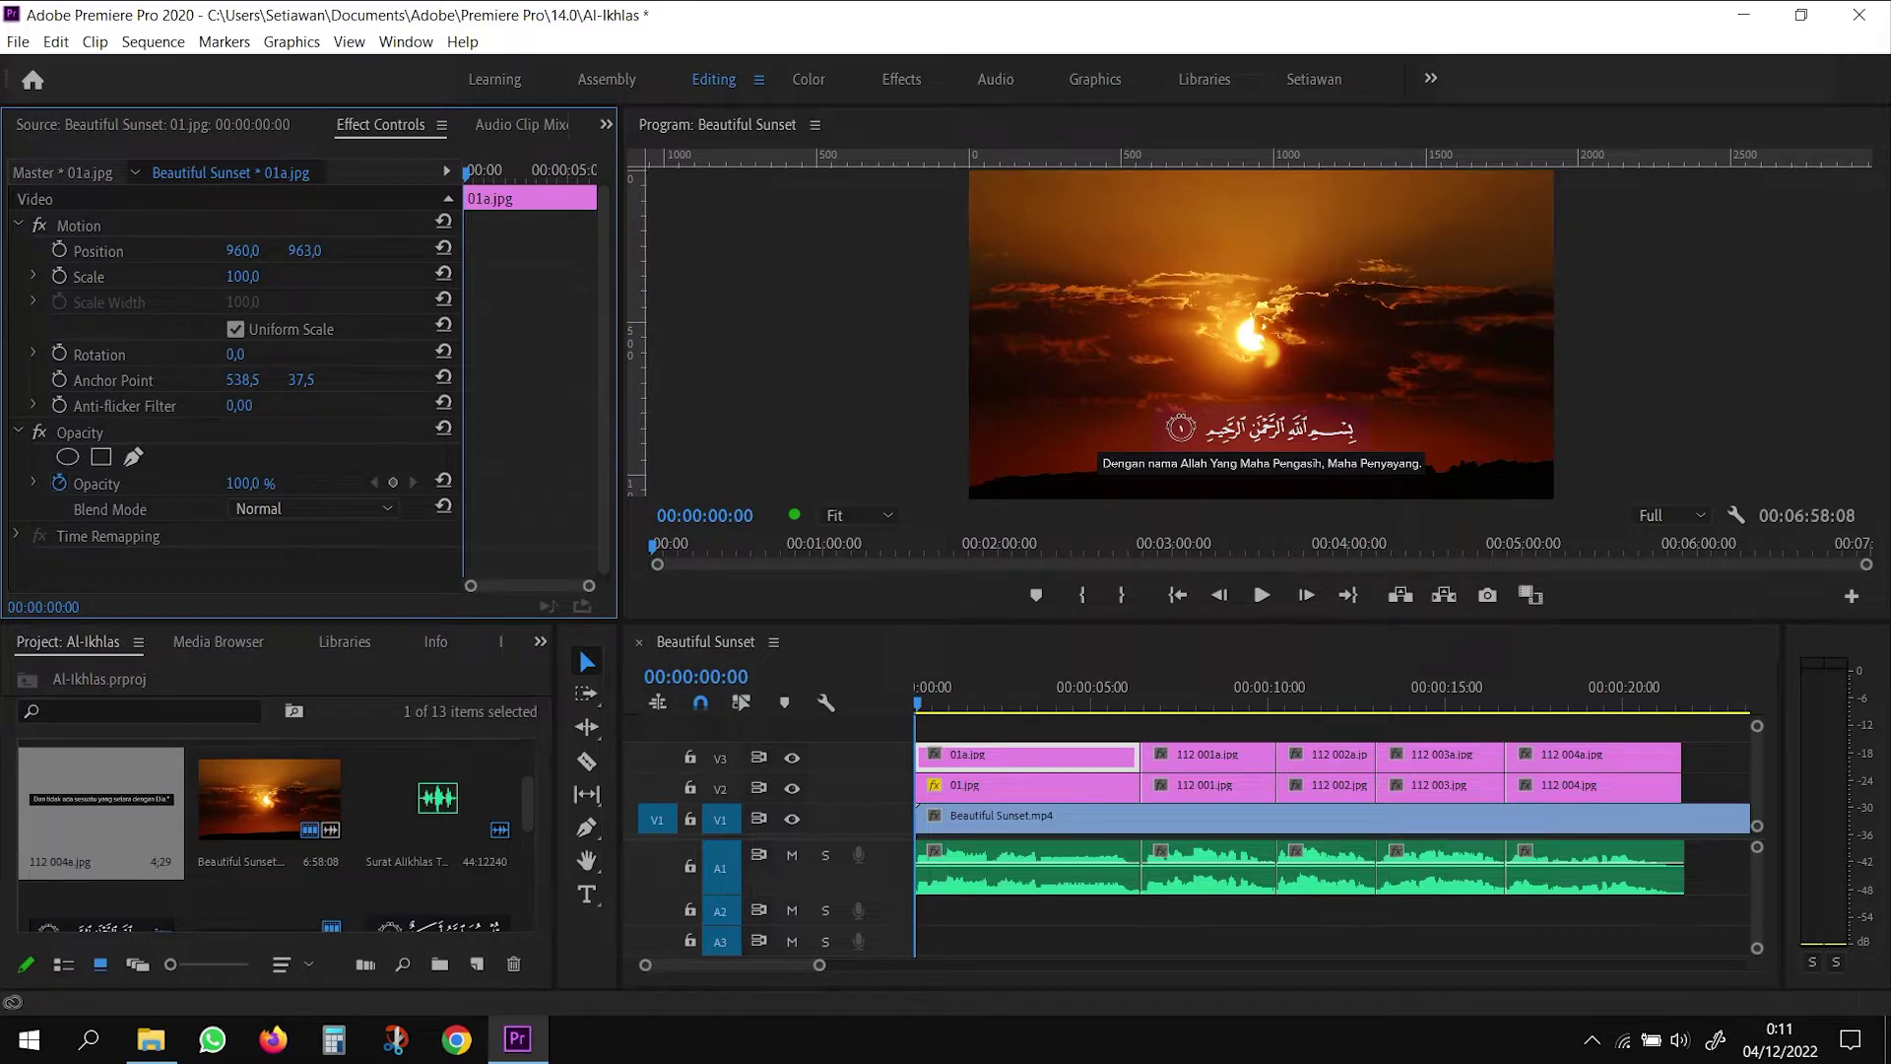
drag(504, 250, 505, 250)
key(Down)
key(Up)
key(Up)
key(Up)
key(Up)
key(Up)
key(Up)
key(Up)
key(Up)
key(Up)
key(Up)
key(Up)
key(Up)
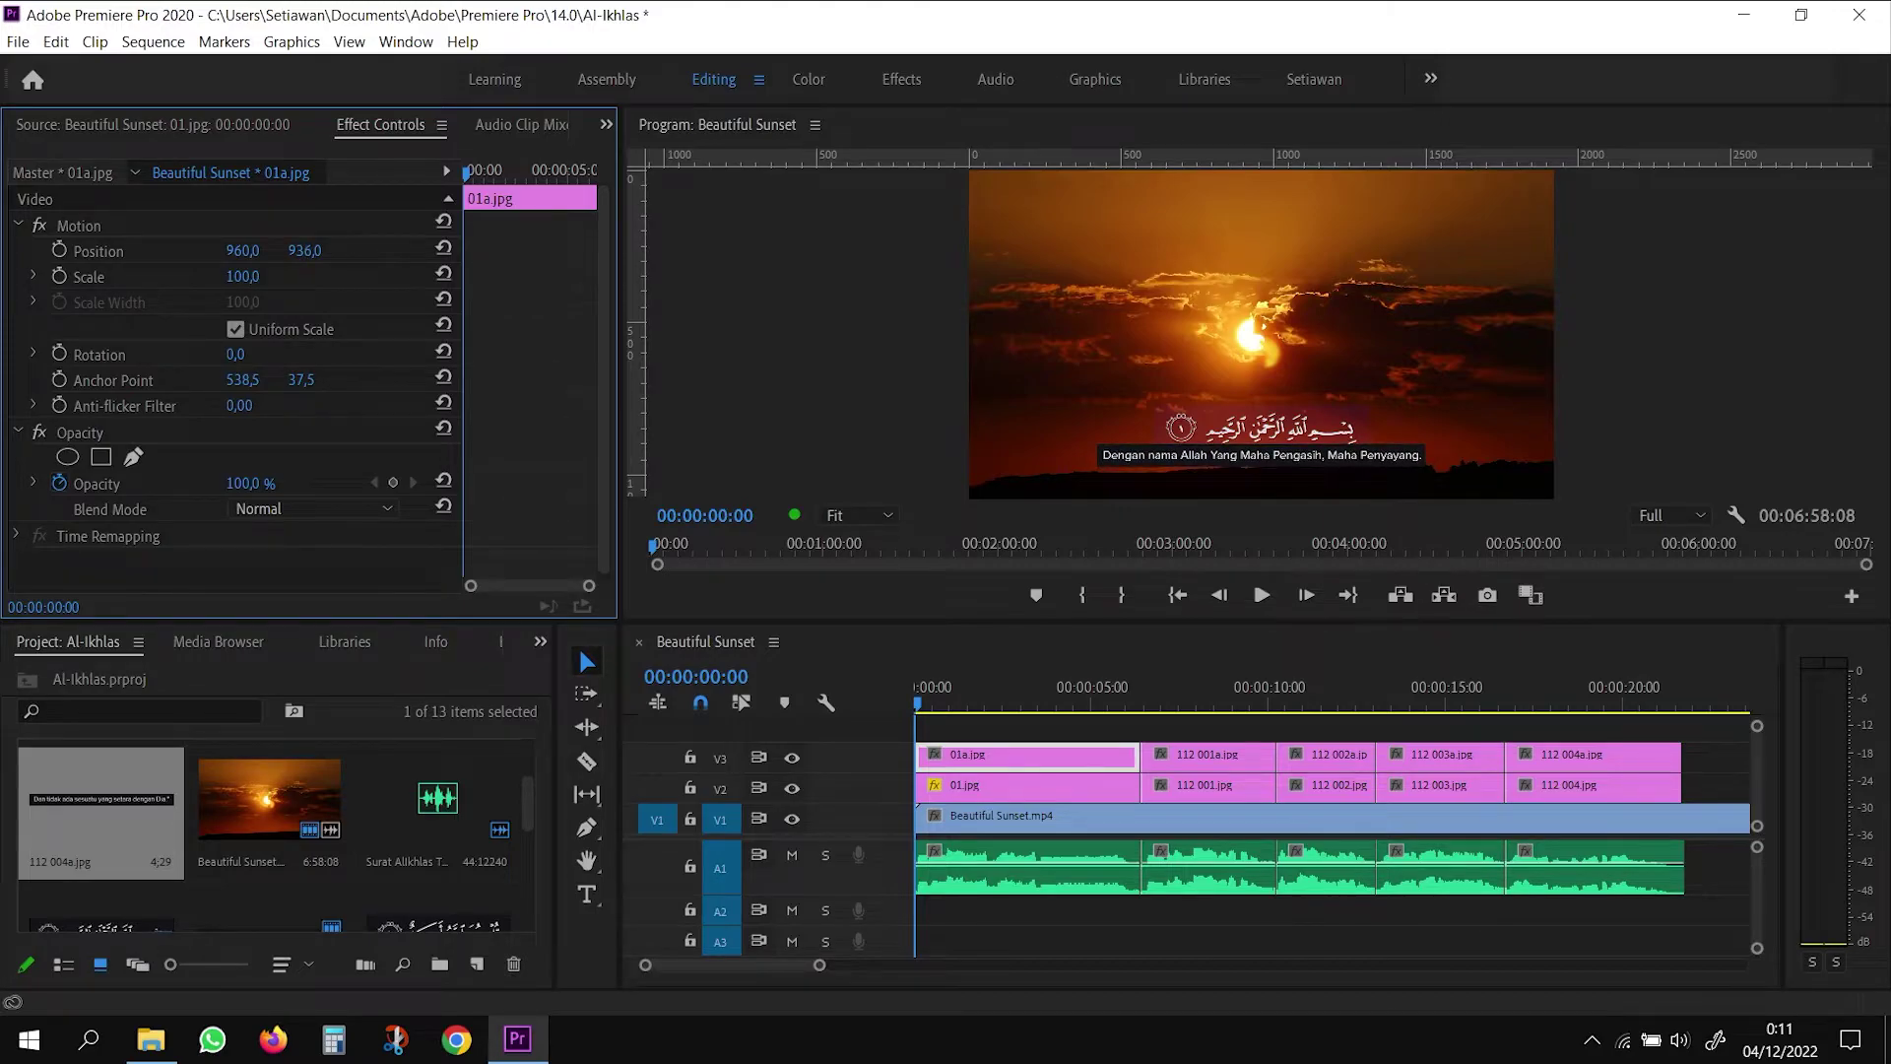
key(Down)
key(Down)
key(Down)
key(Down)
key(Down)
key(Down)
key(Down)
key(Down)
key(Down)
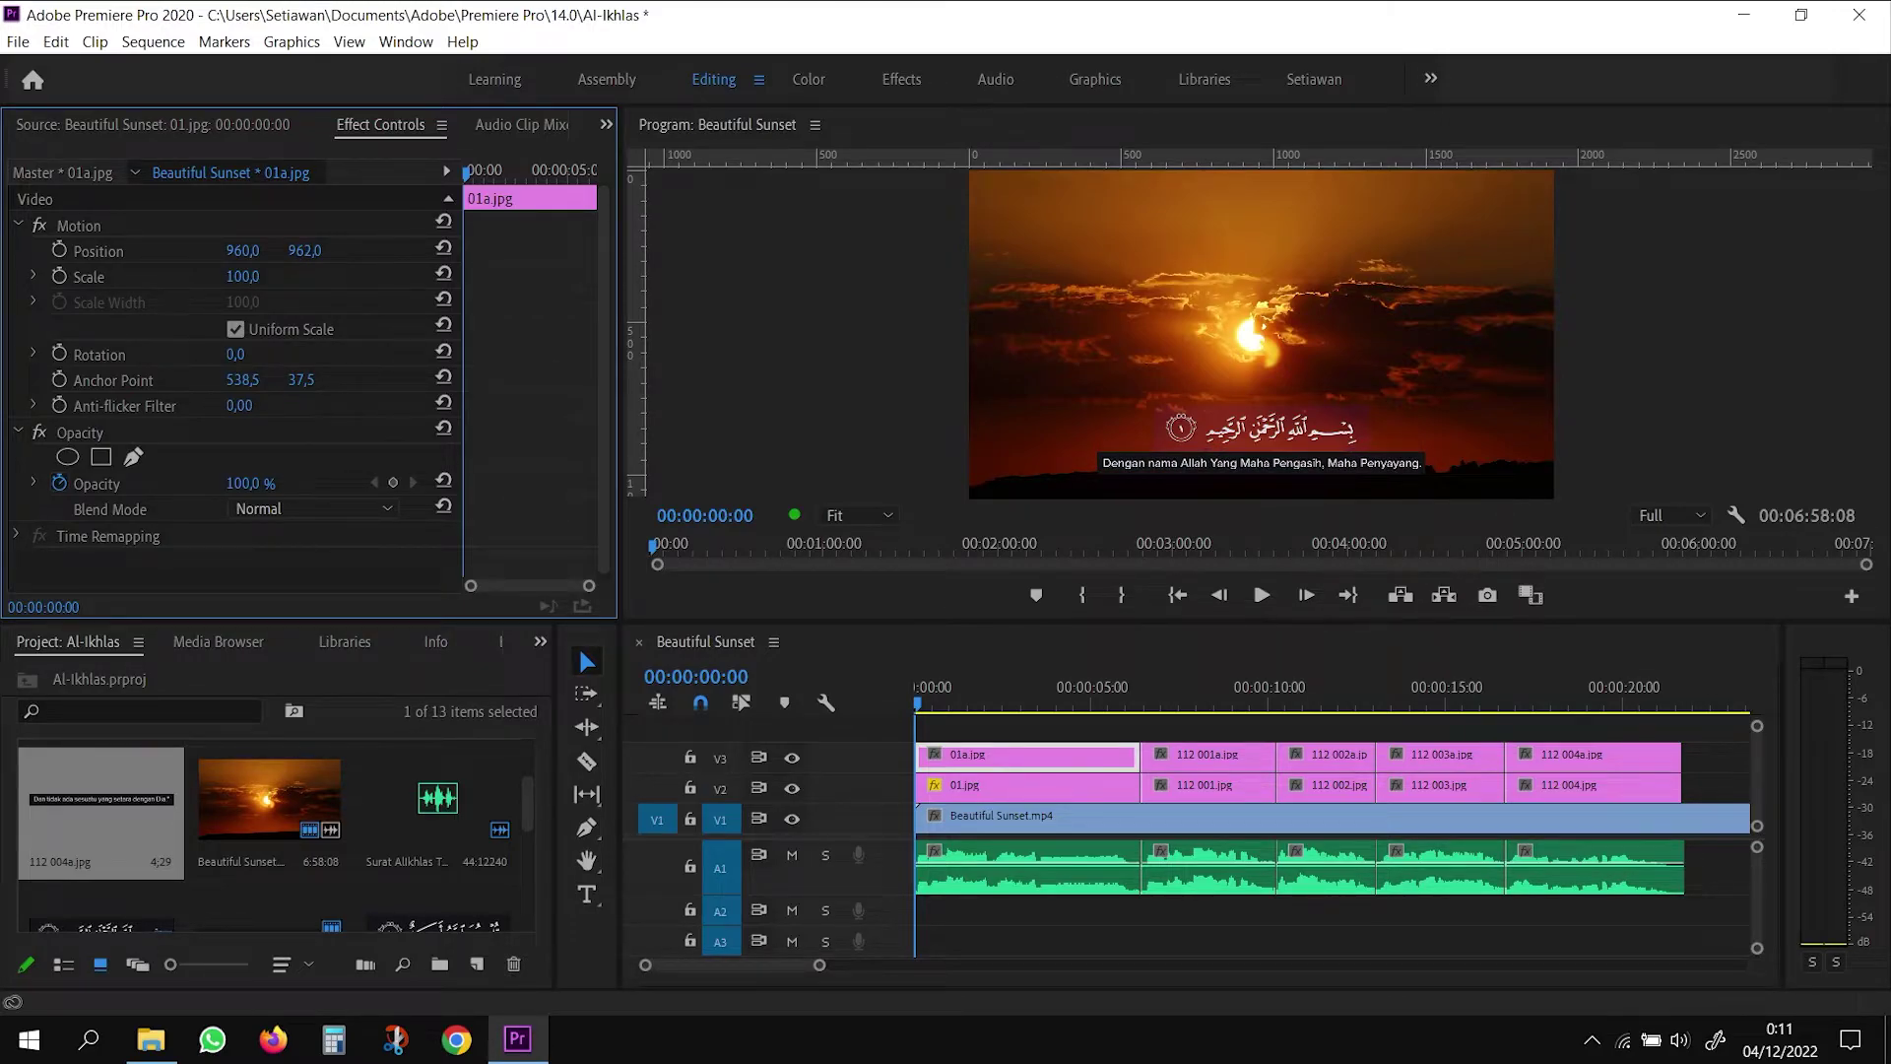
key(Down)
key(Up)
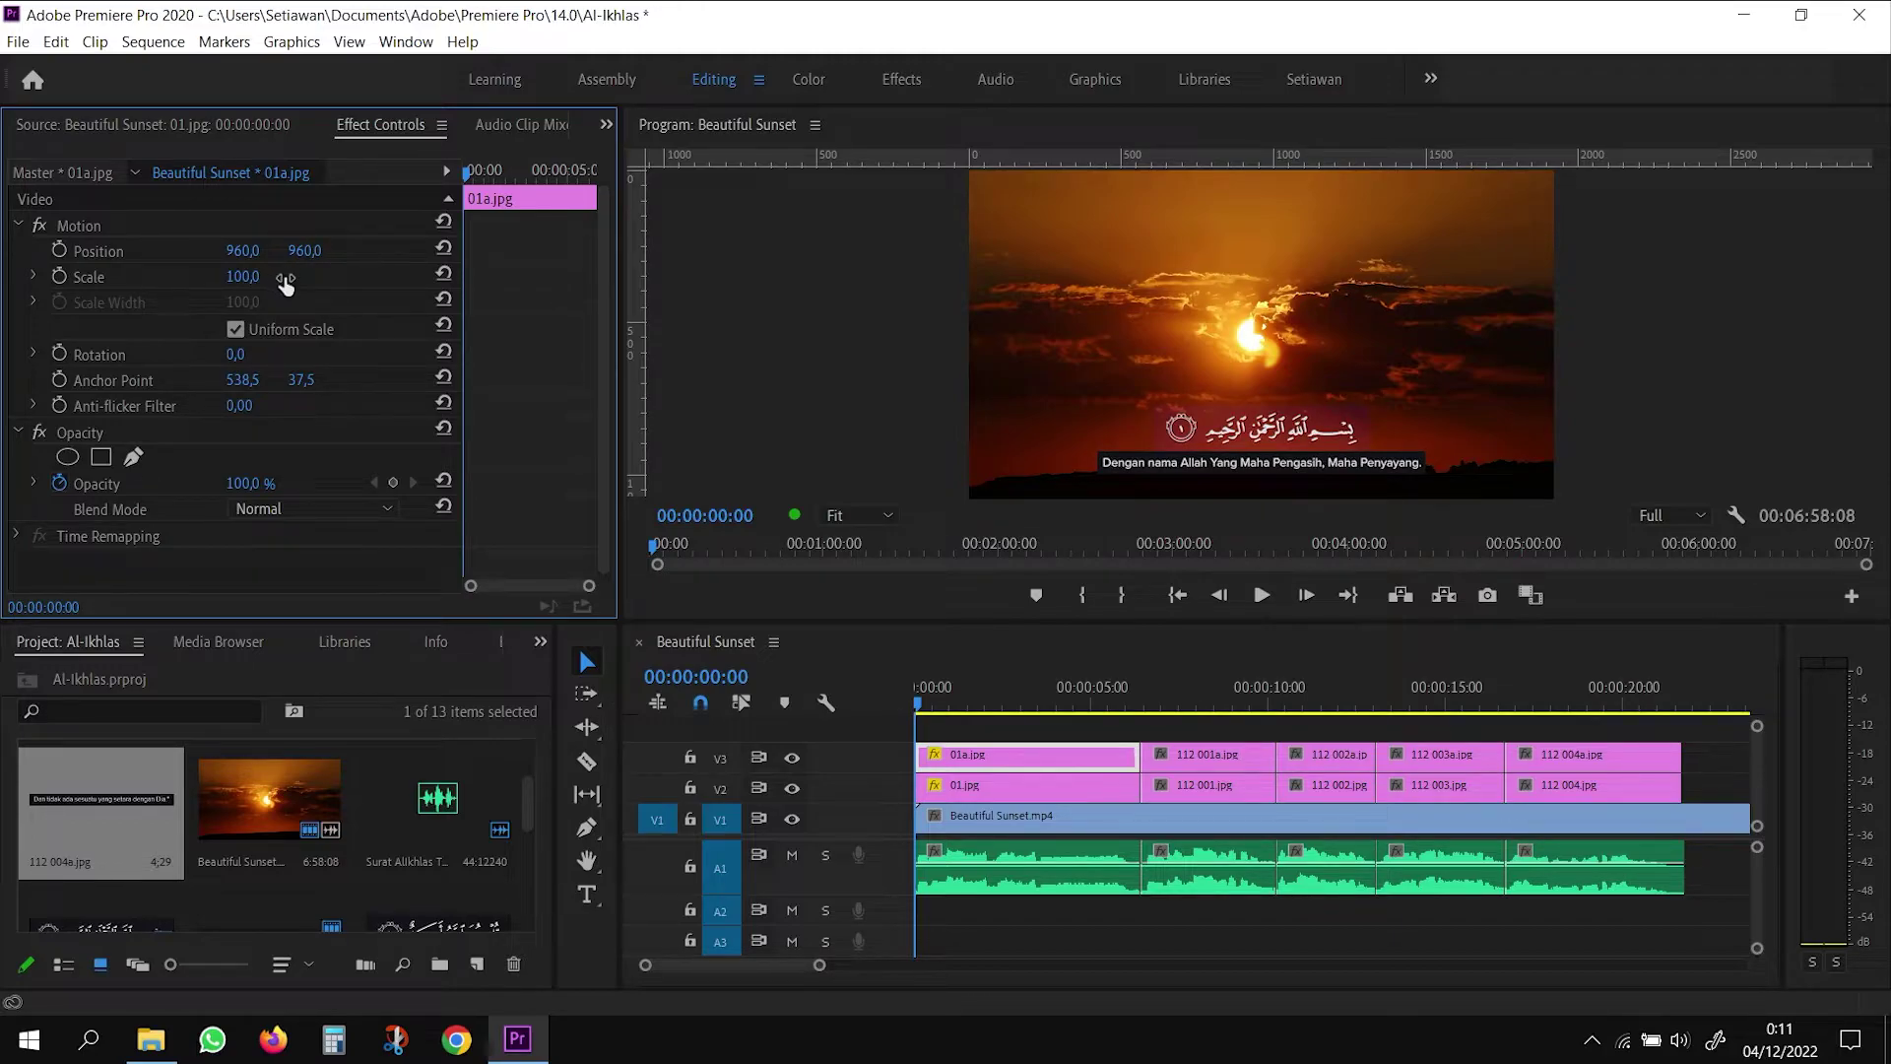
Scale the 01a.jpg caption to 120 and set its blend mode to Lighten
click(257, 276)
click(322, 283)
mouse_move(275, 278)
mouse_down()
mouse_move(303, 279)
mouse_move(261, 278)
mouse_up()
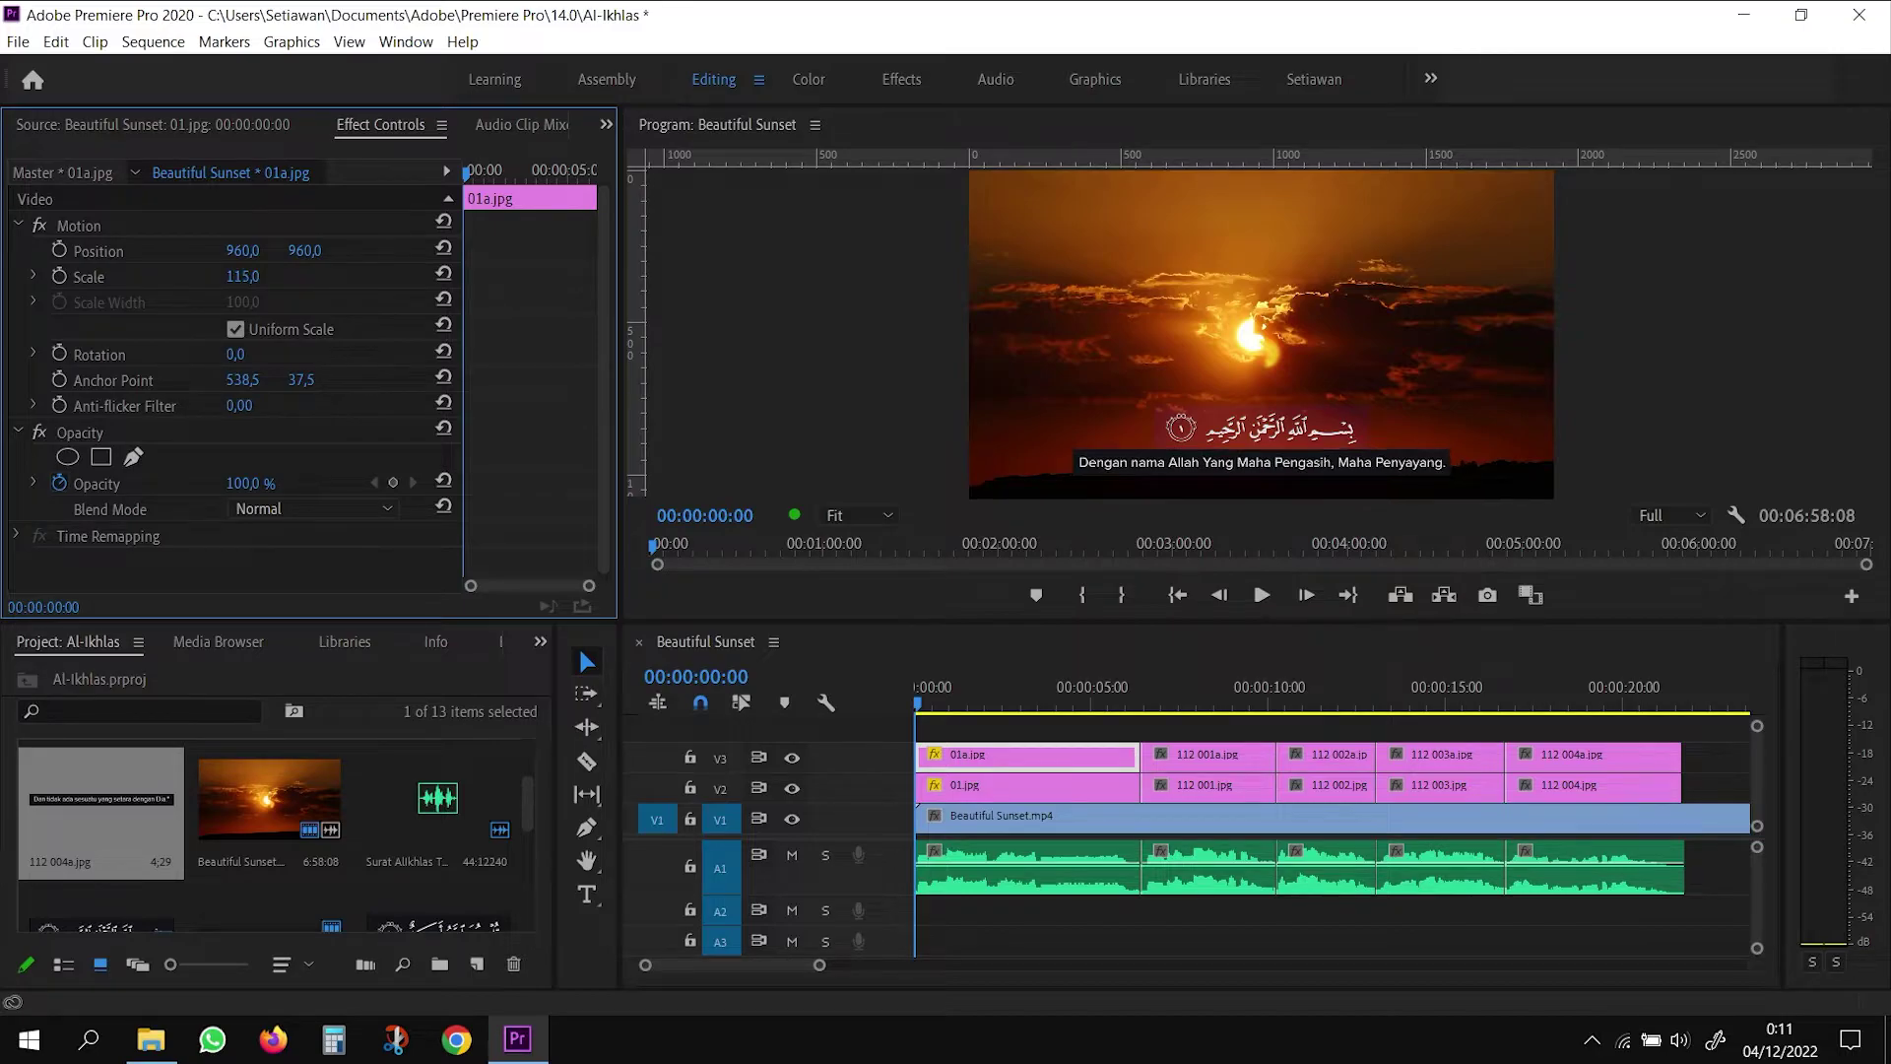
click(258, 277)
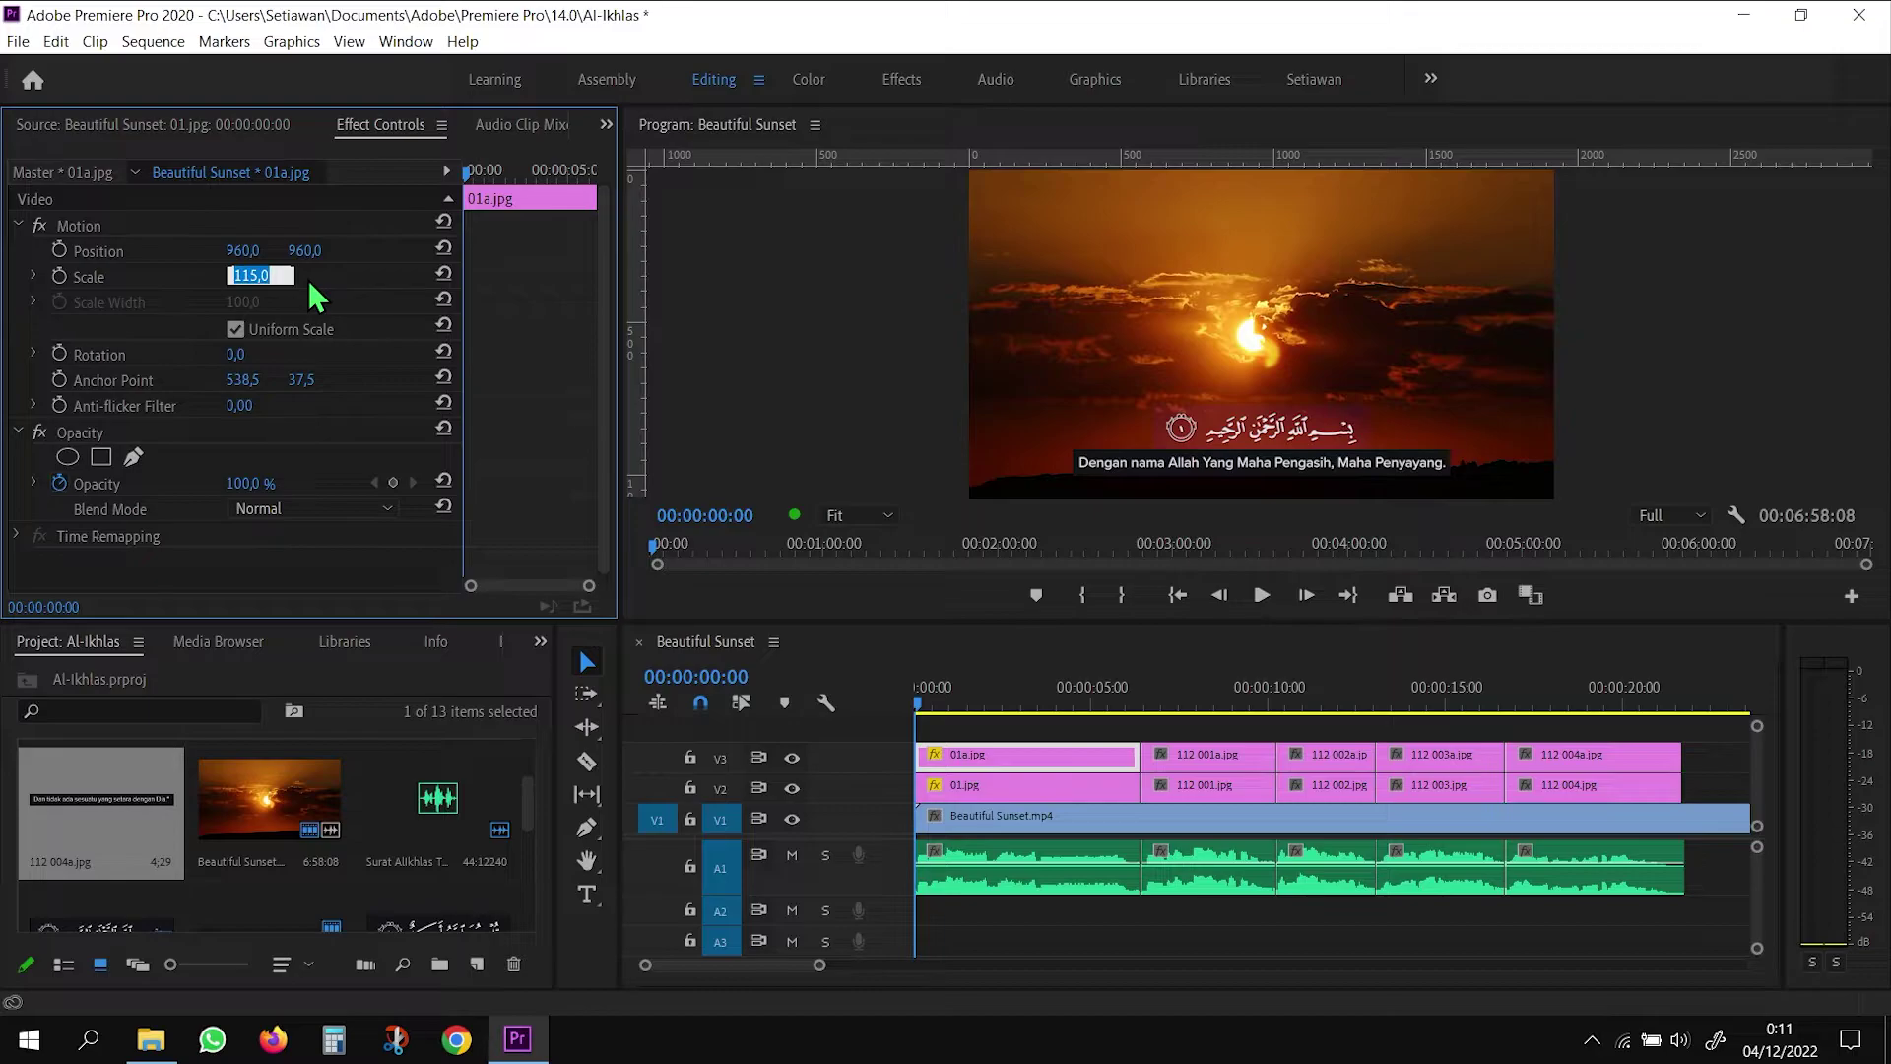
text(12)
text(0)
key(Return)
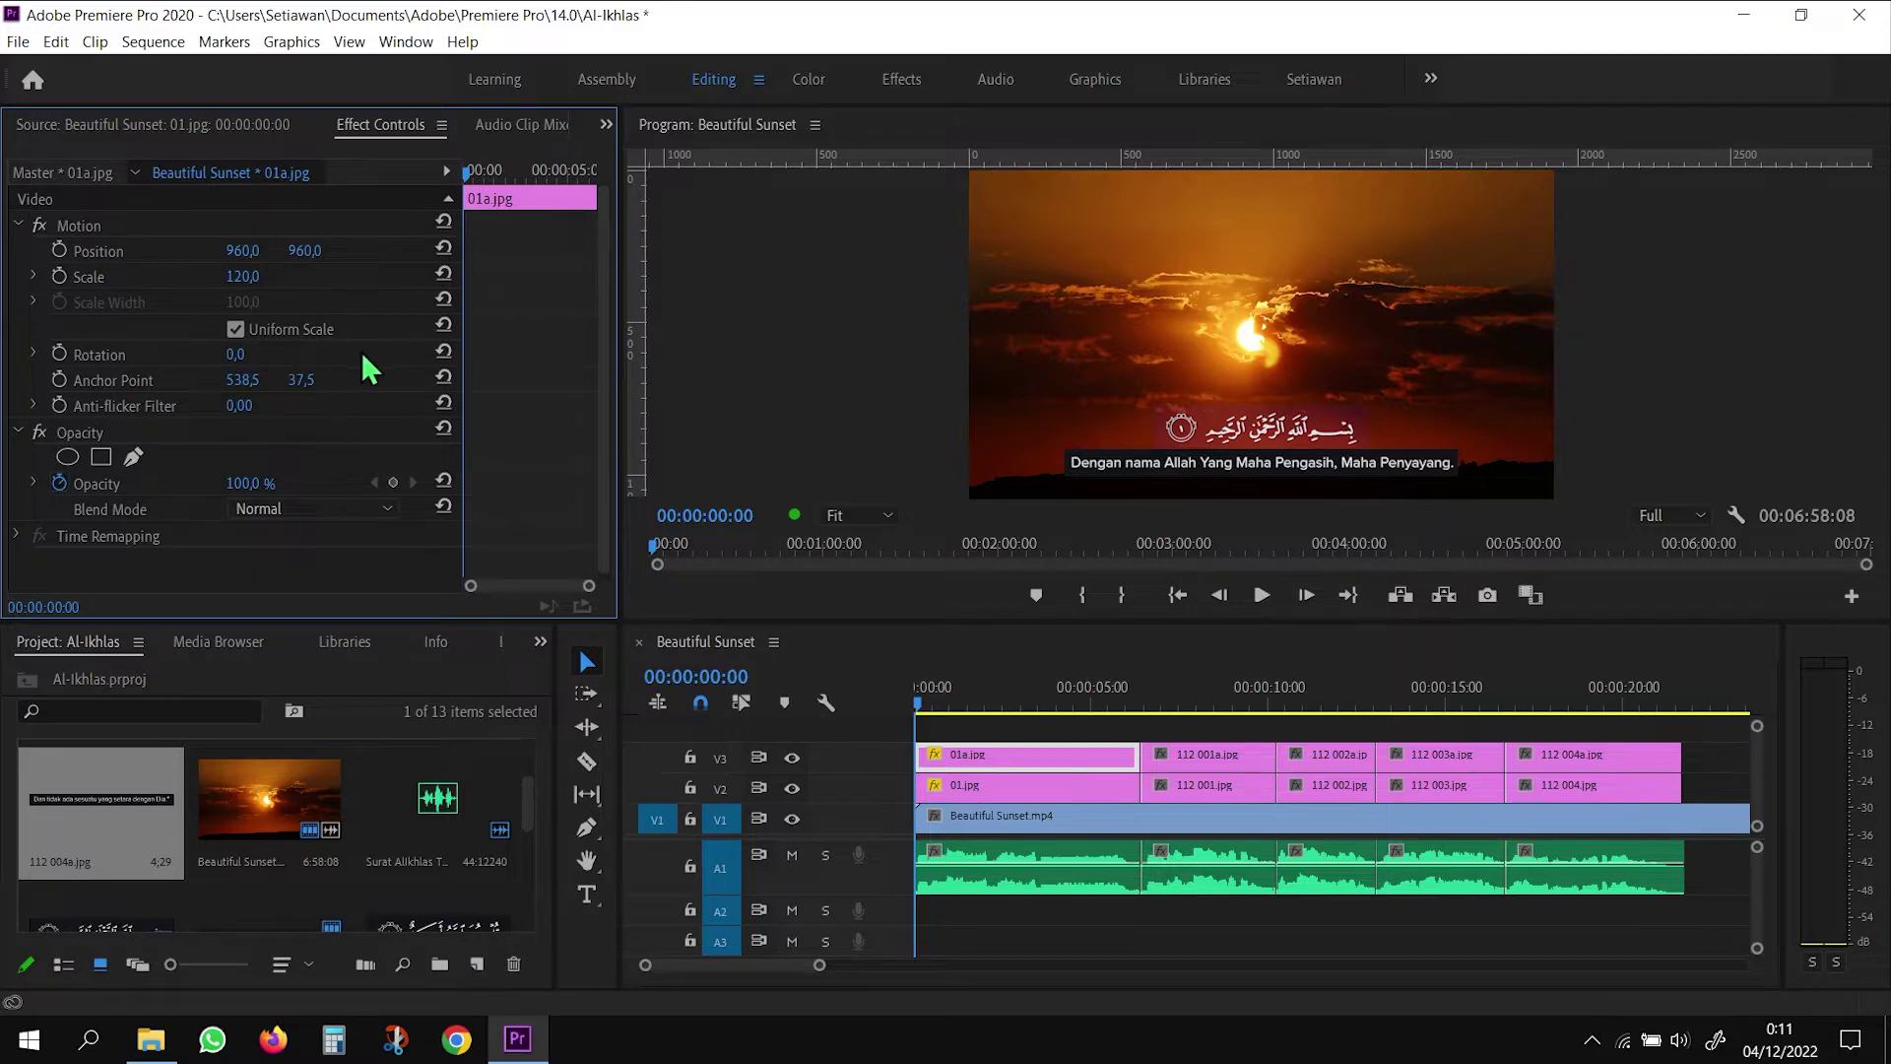
click(388, 511)
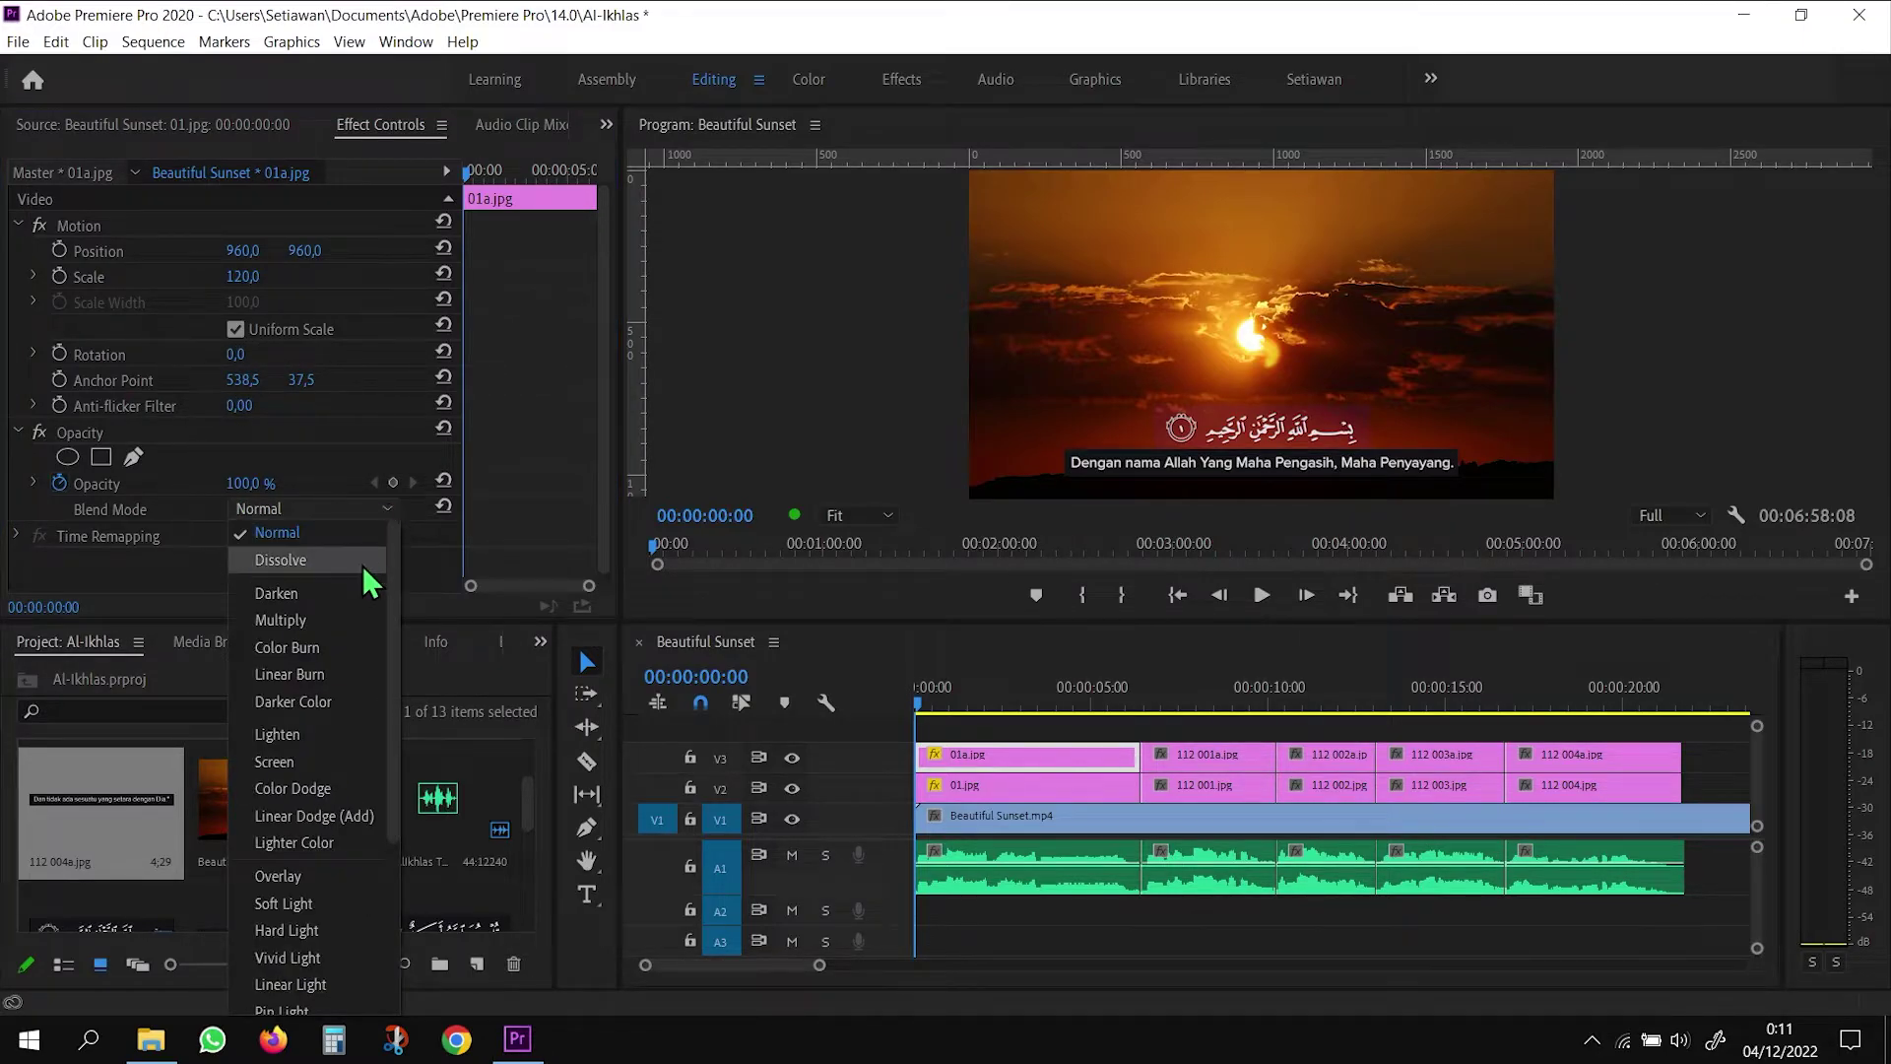
click(342, 732)
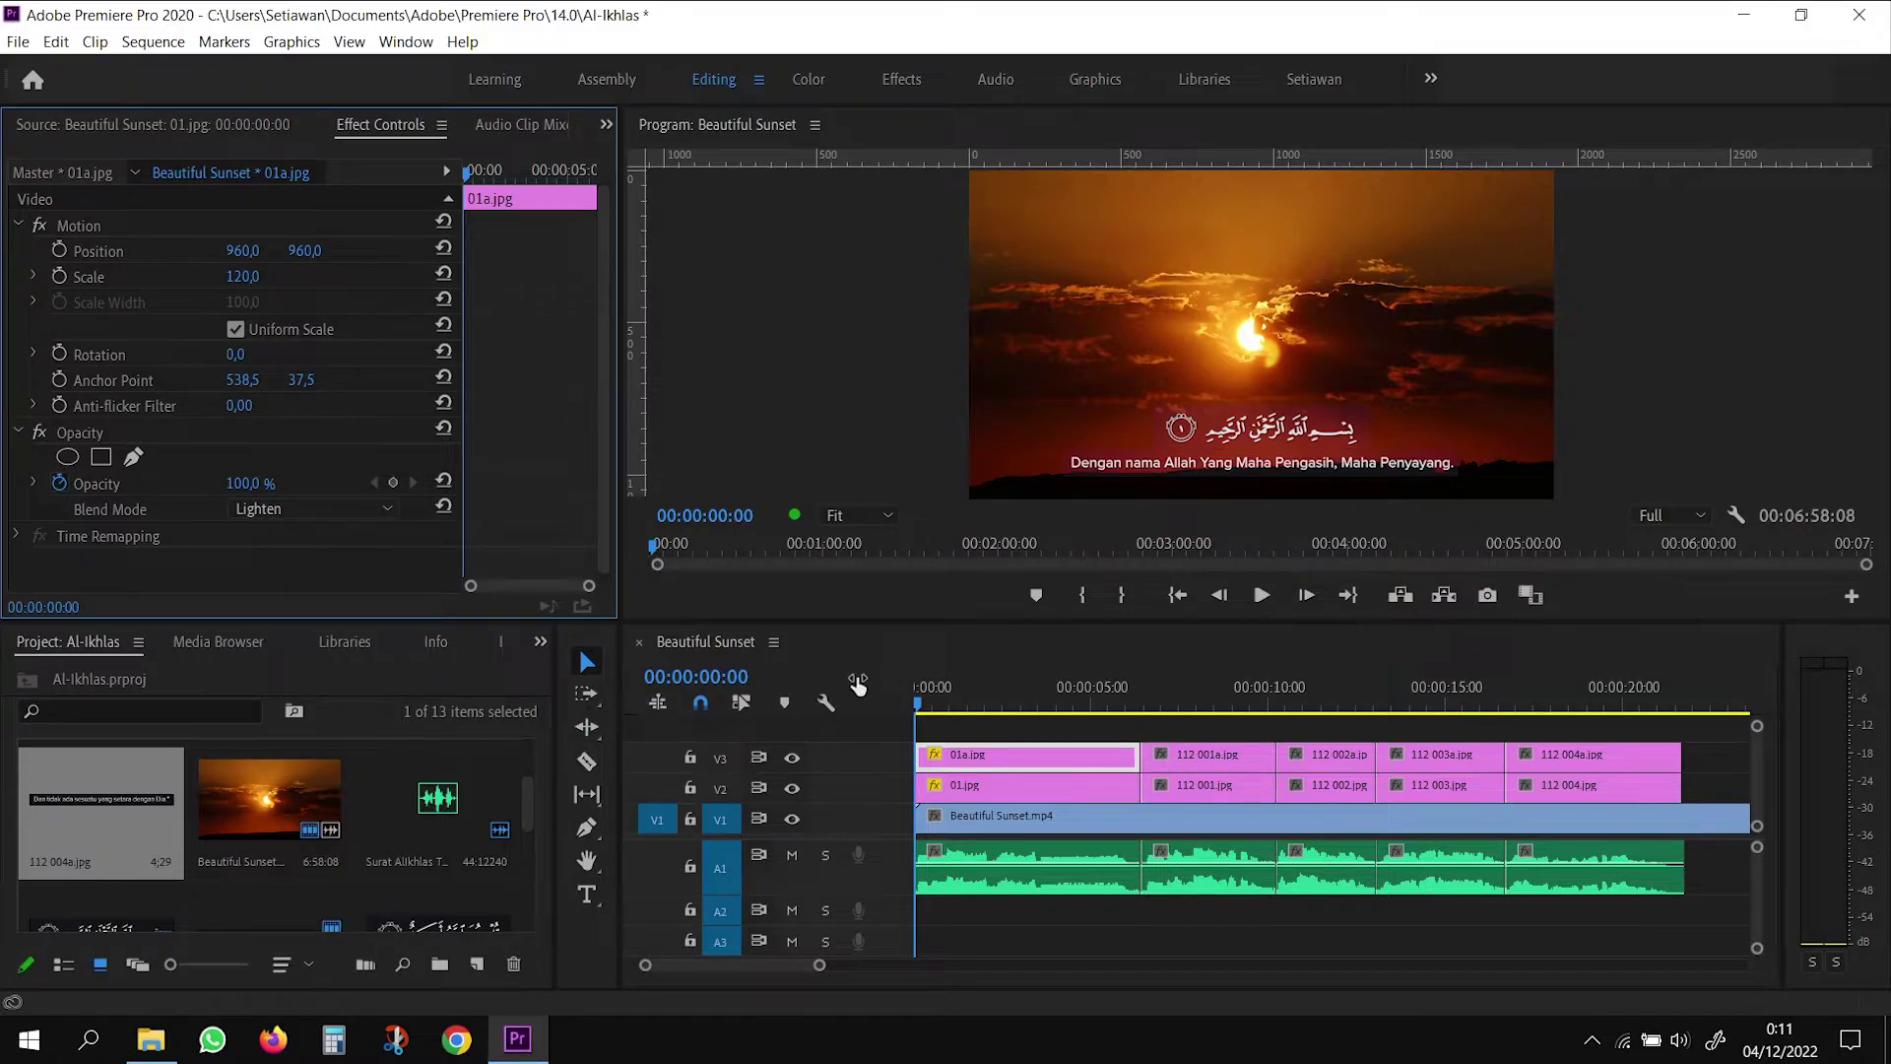
Scrub and play the timeline to the second verse at 00:00:06:18, then reselect 112 001.jpg
click(1223, 789)
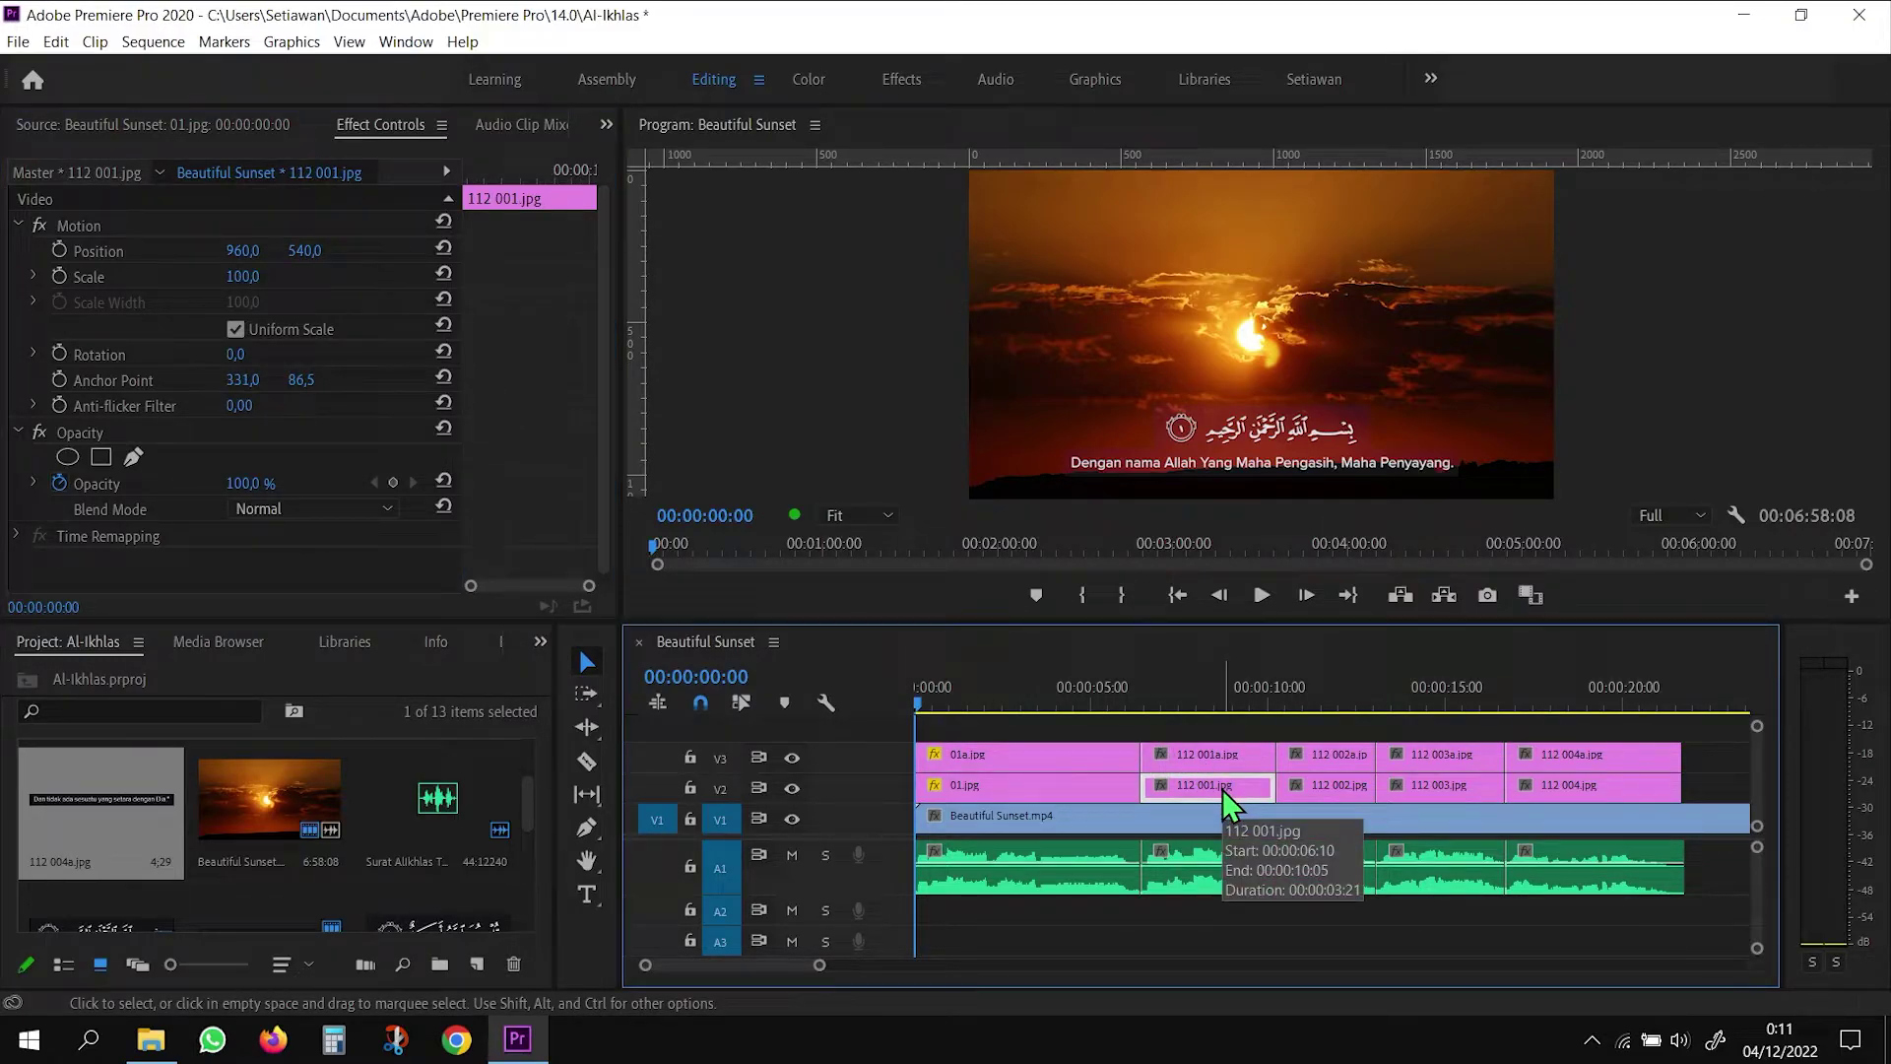
drag(919, 699, 1141, 706)
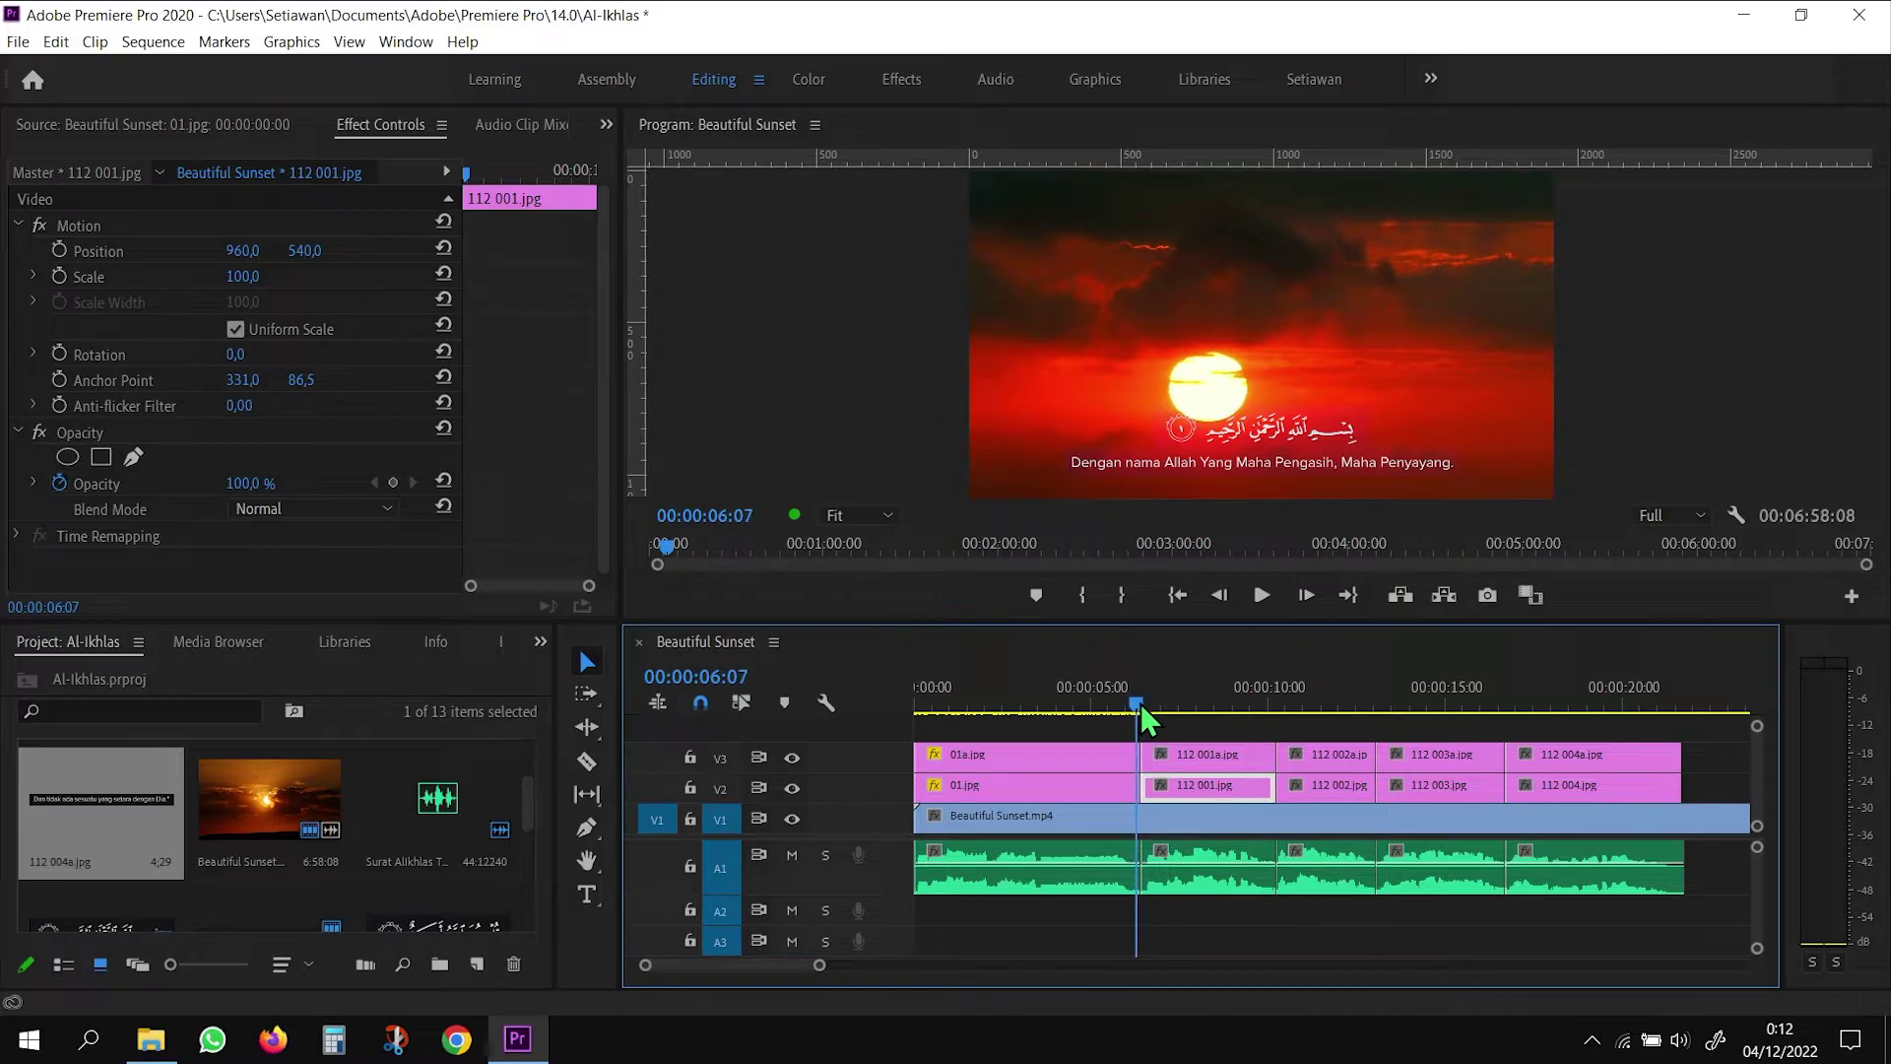
drag(1140, 704, 1091, 701)
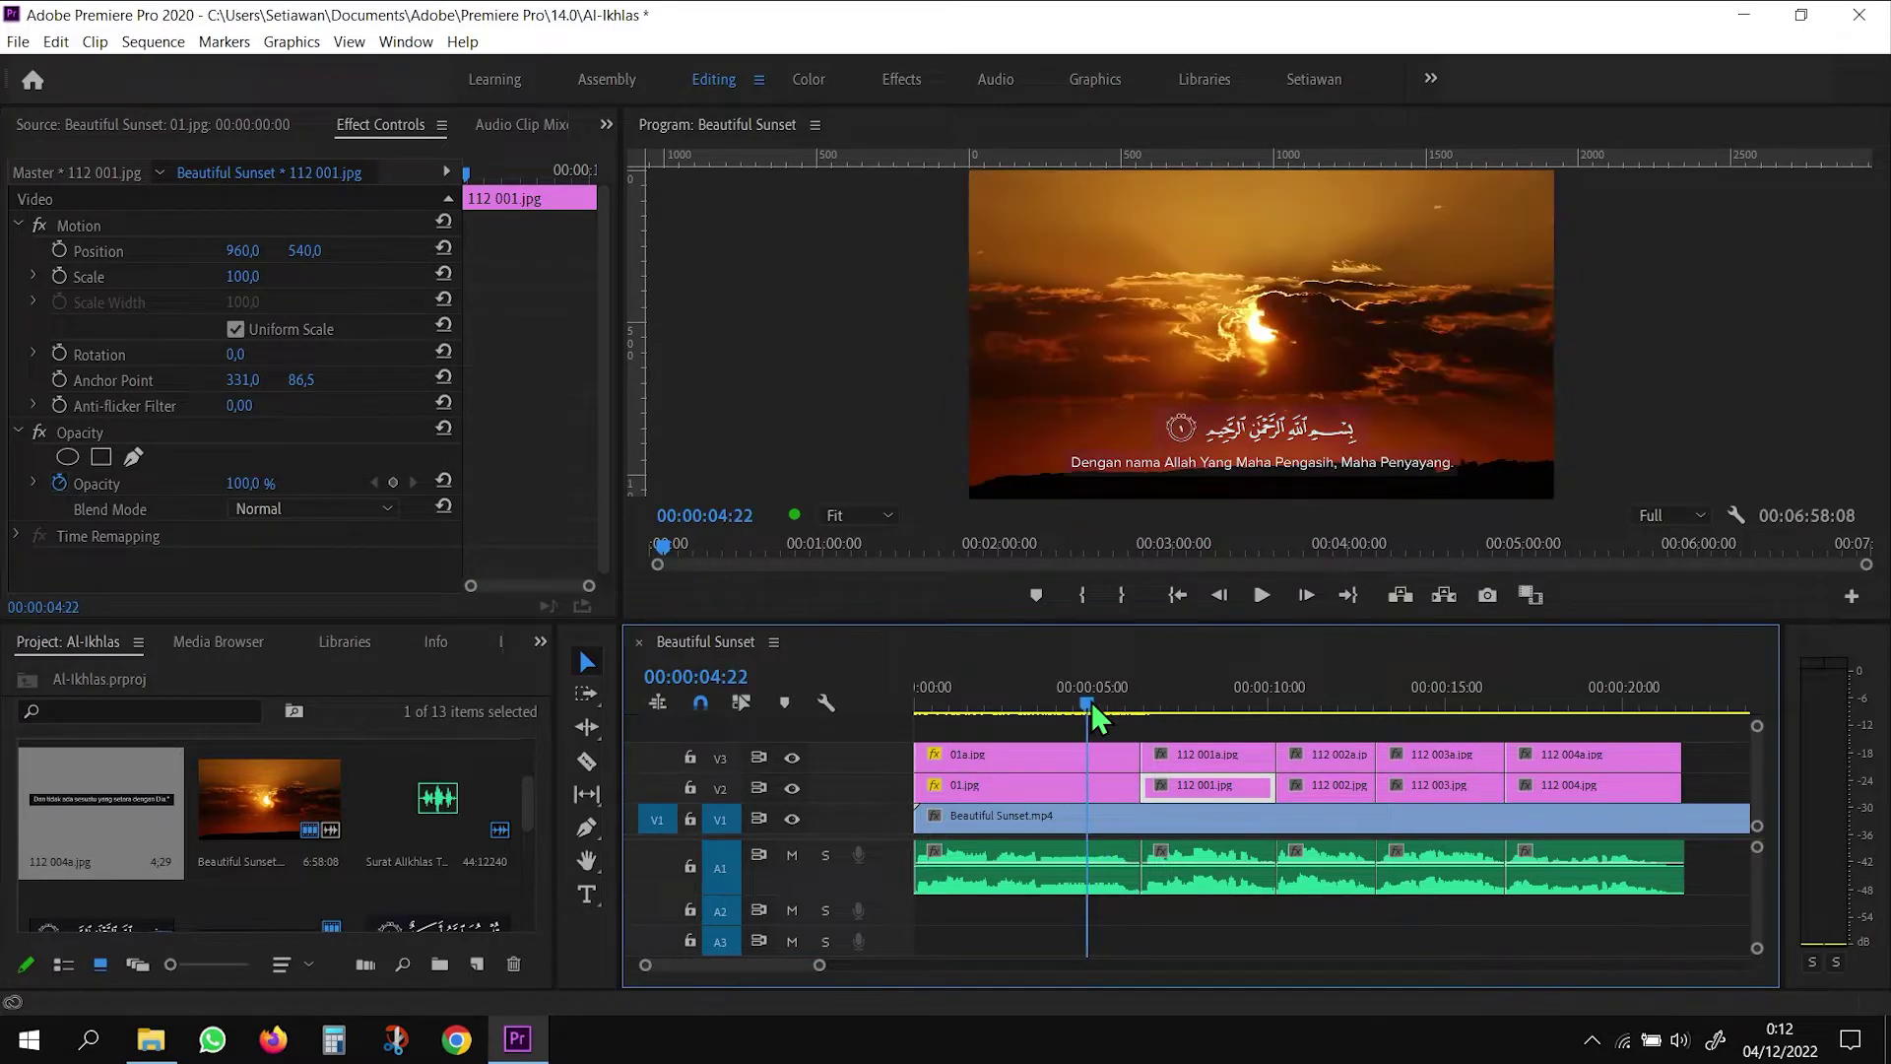
click(1263, 596)
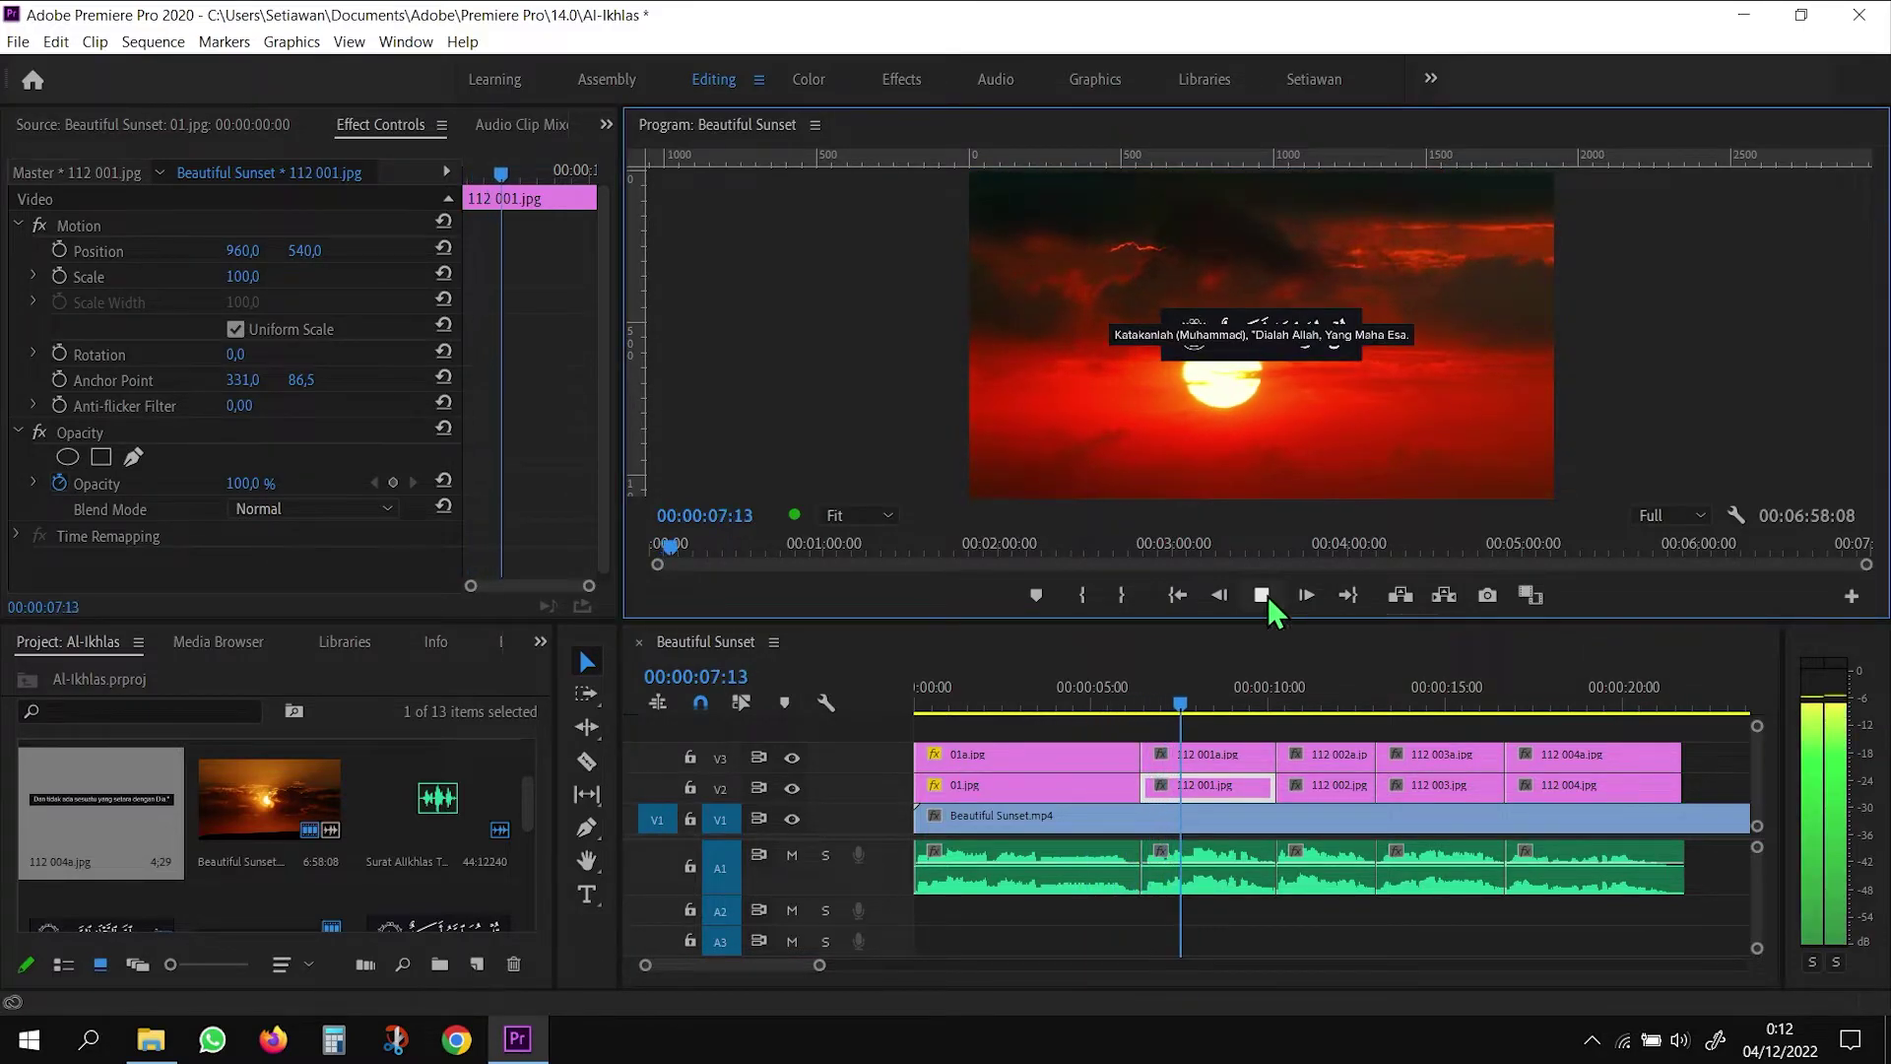
click(1262, 595)
drag(1194, 702, 1153, 706)
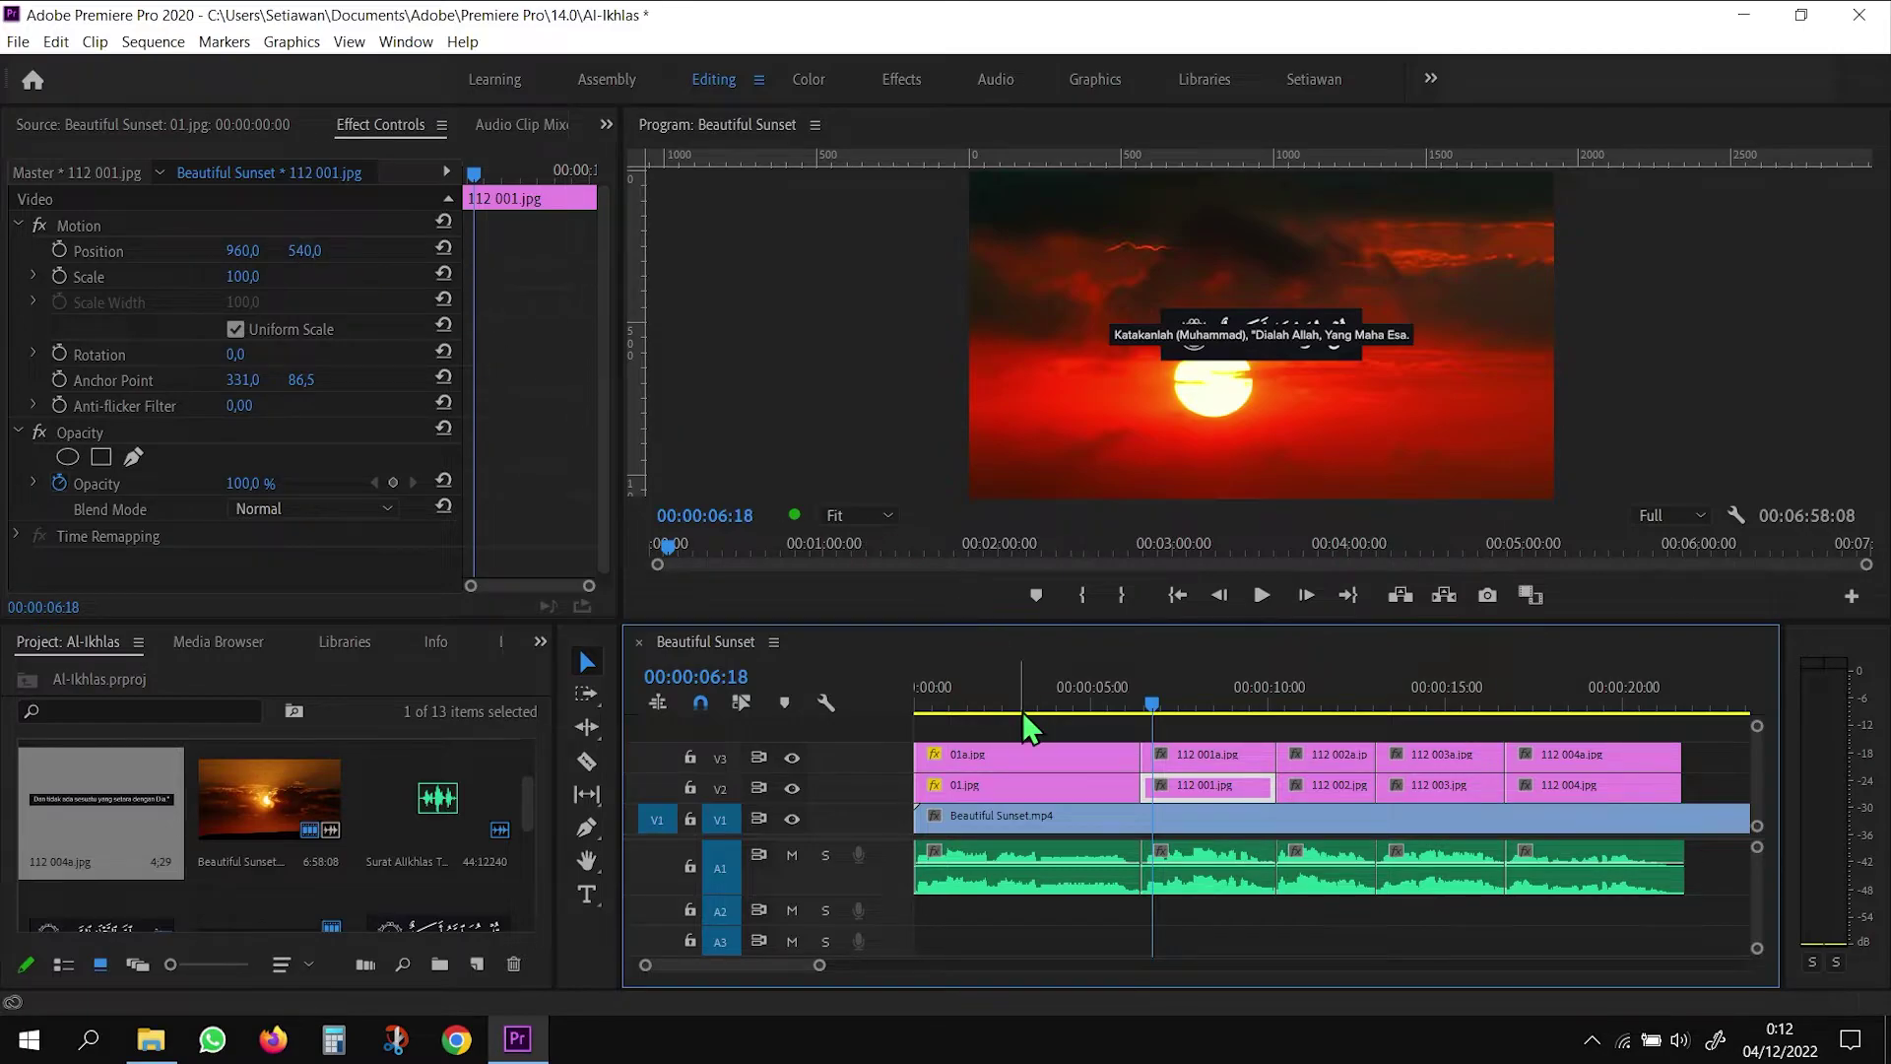
click(1020, 790)
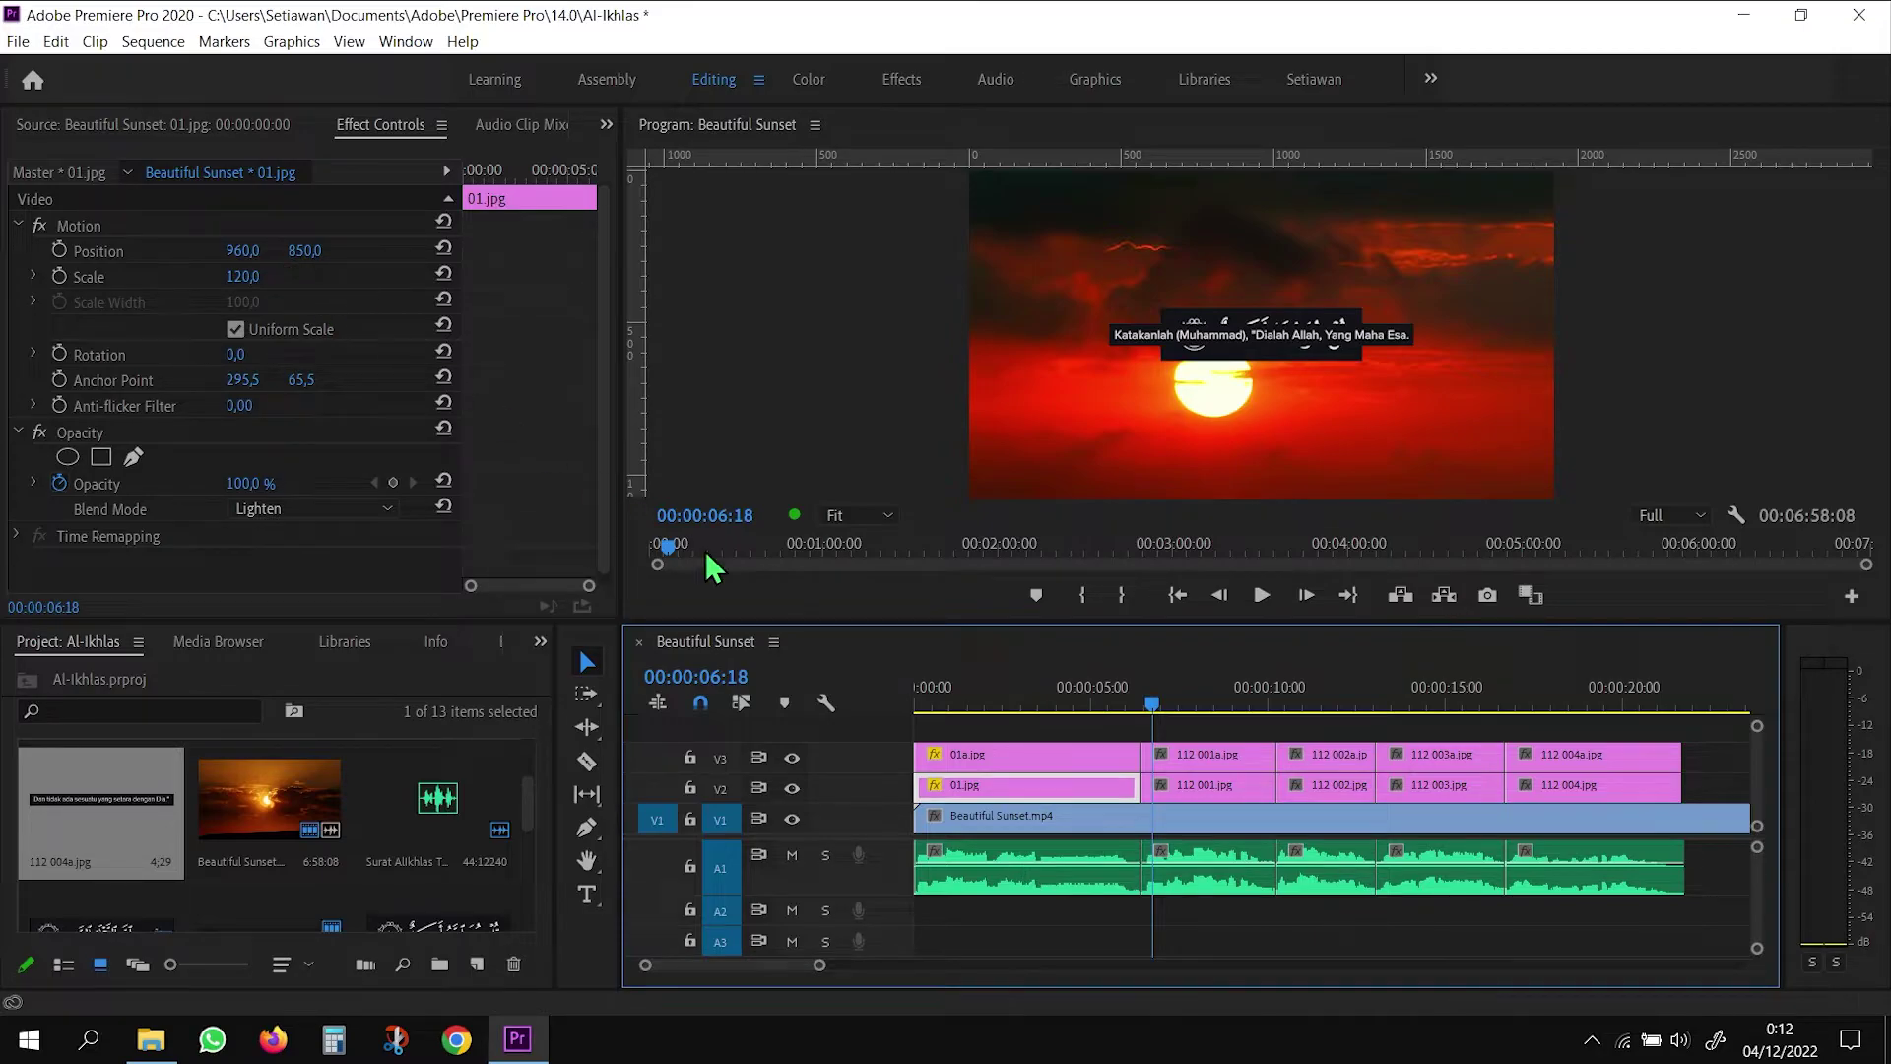
click(1180, 780)
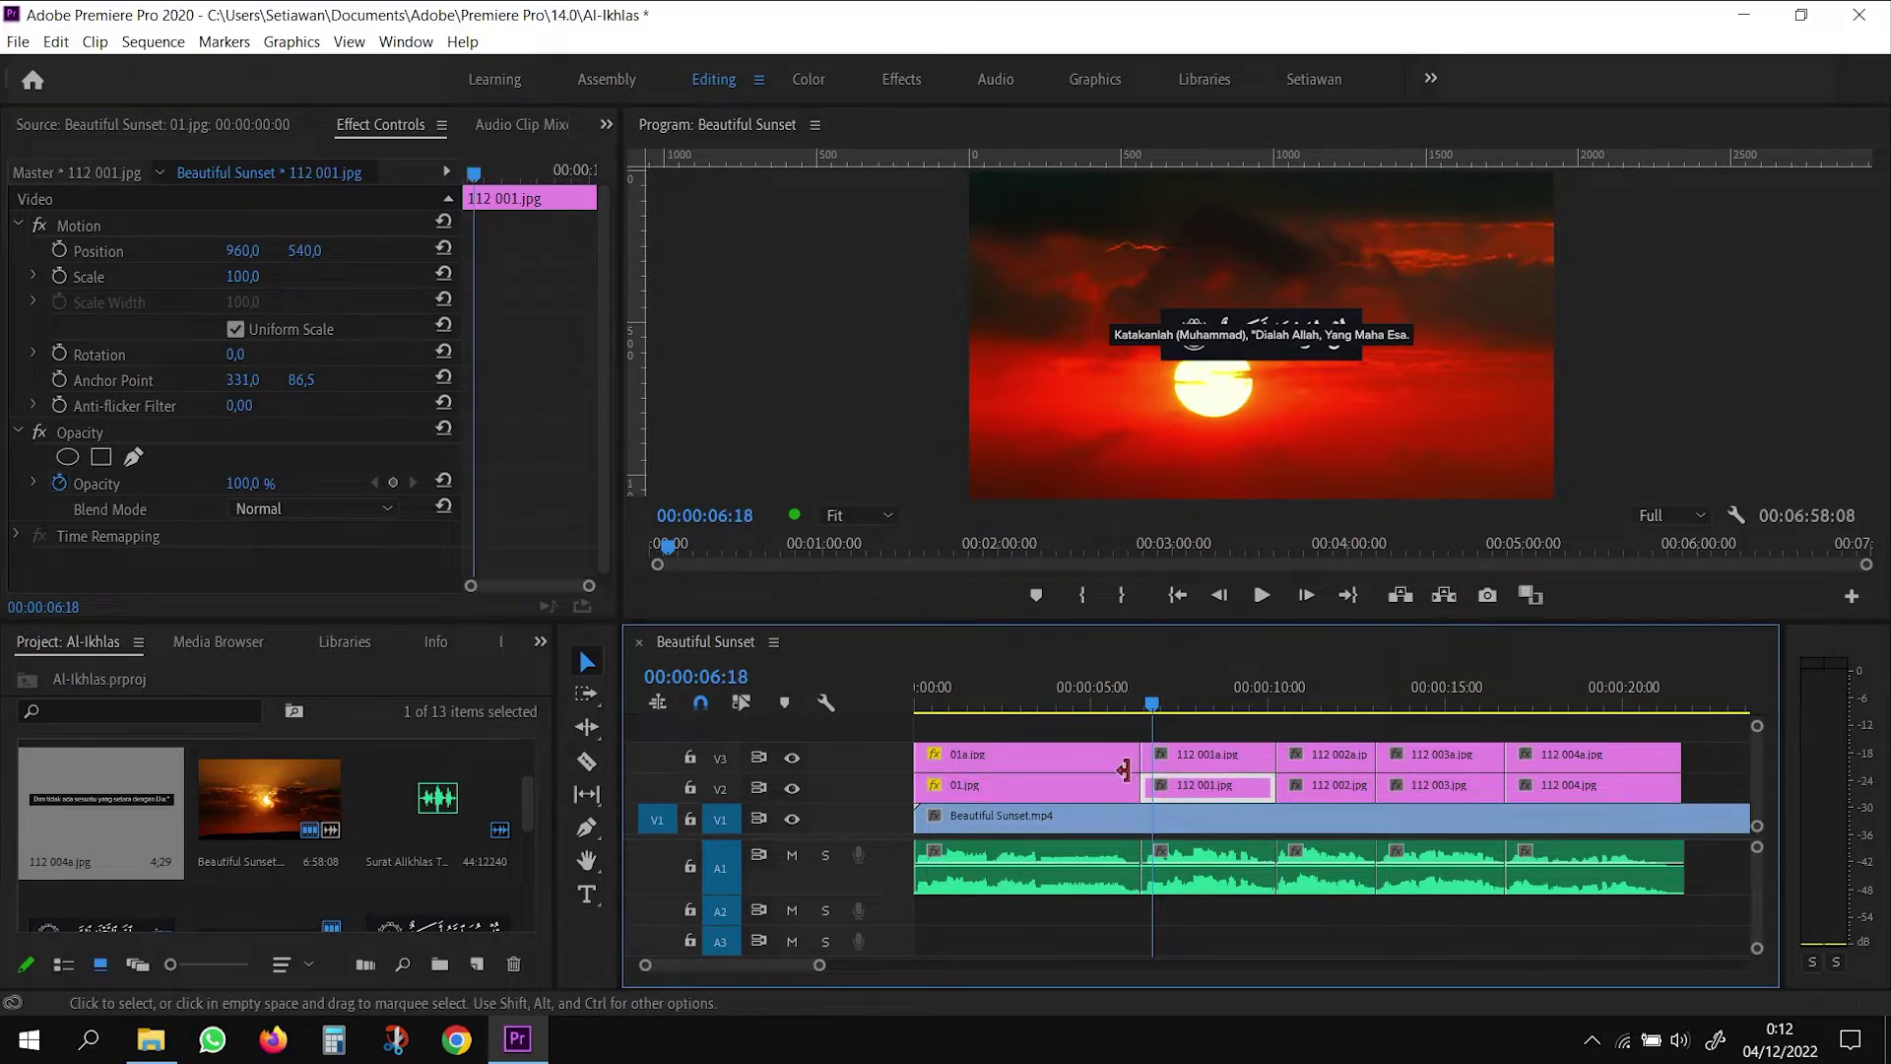
Set 112 001.jpg's Position Y to 850, checking 01.jpg for reference
click(300, 262)
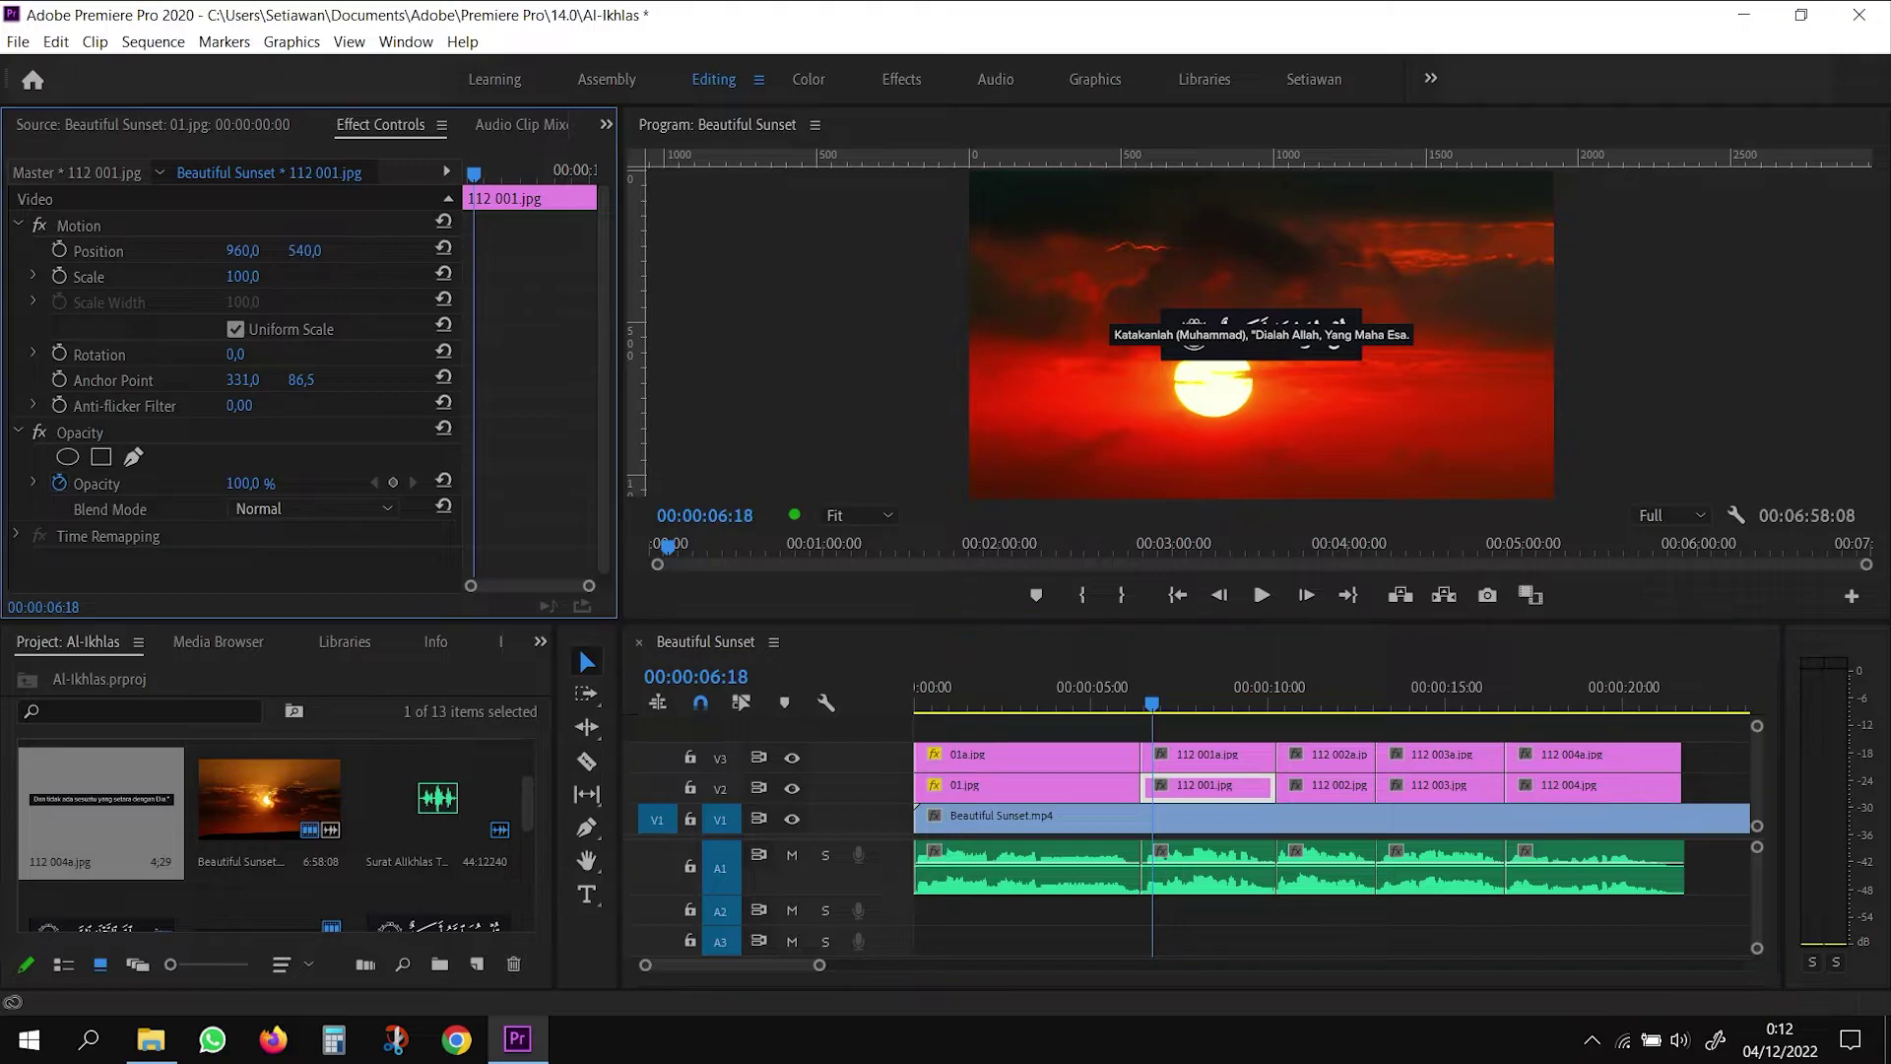
click(313, 249)
text(85)
text(0)
key(Return)
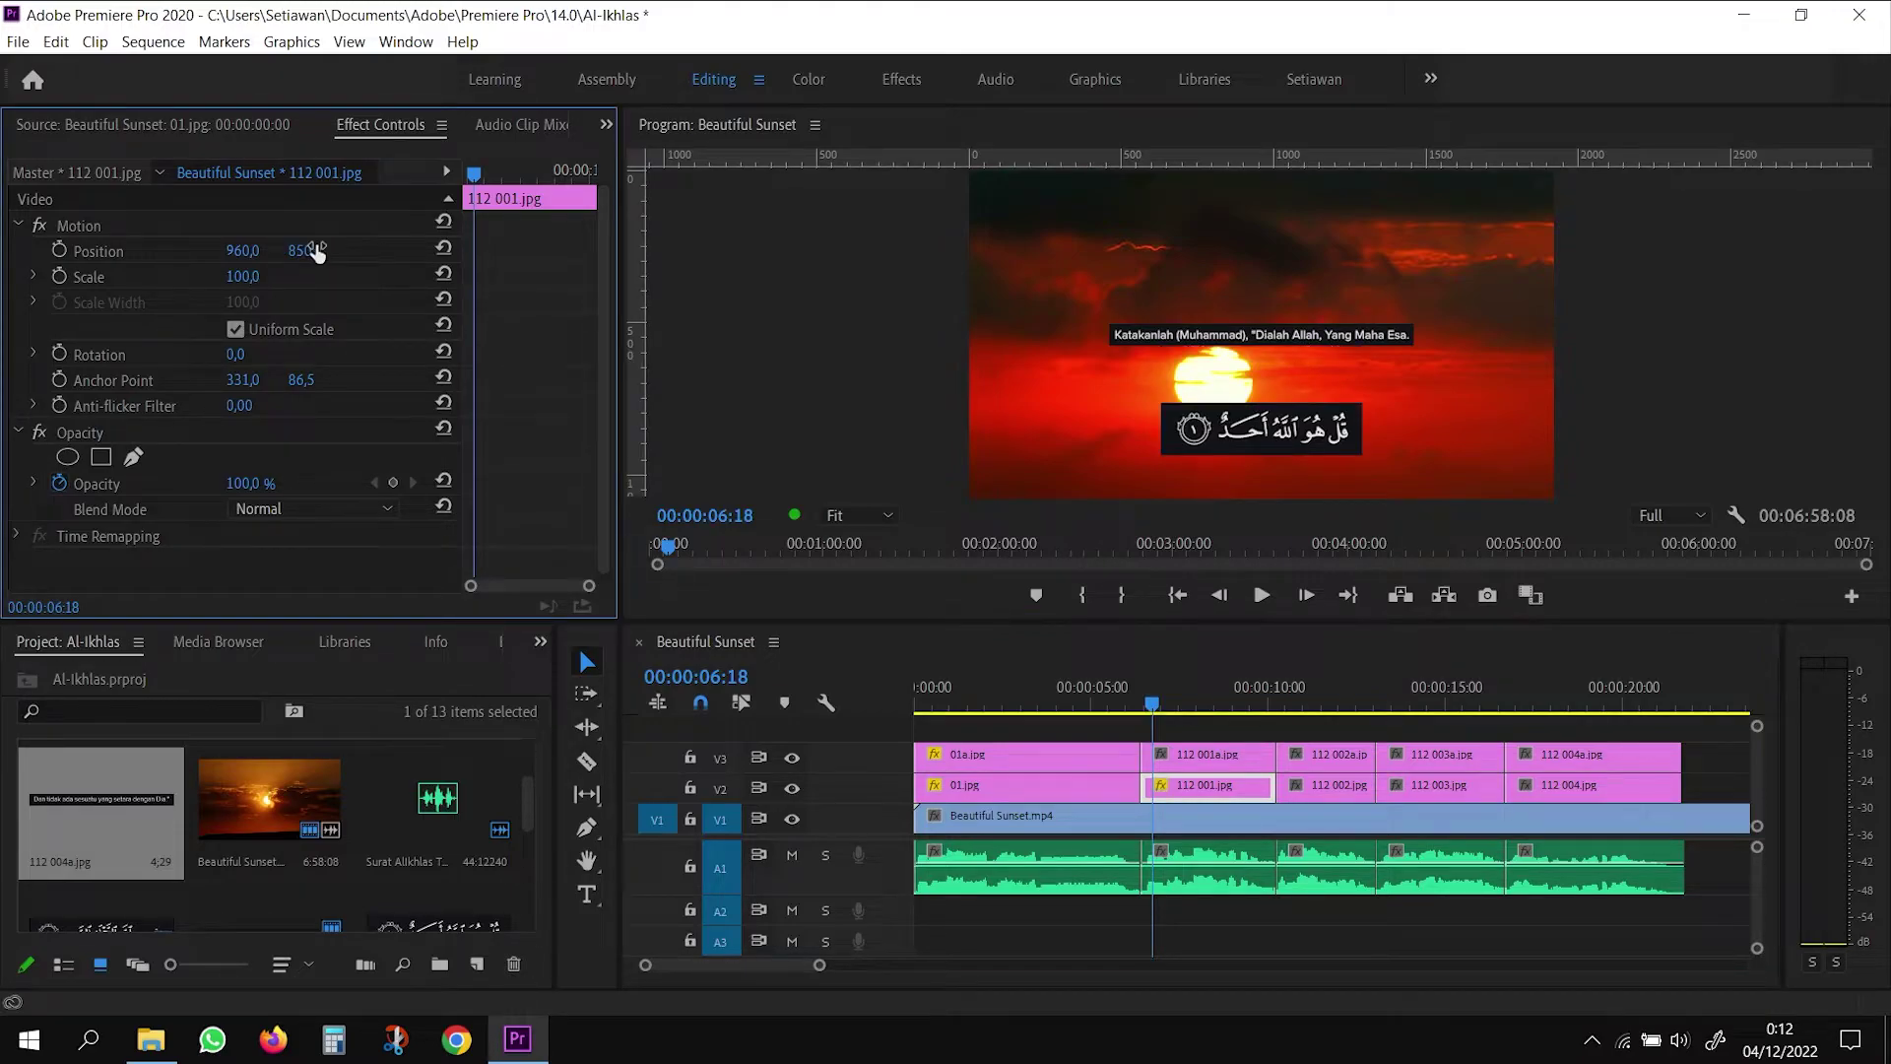
click(1024, 788)
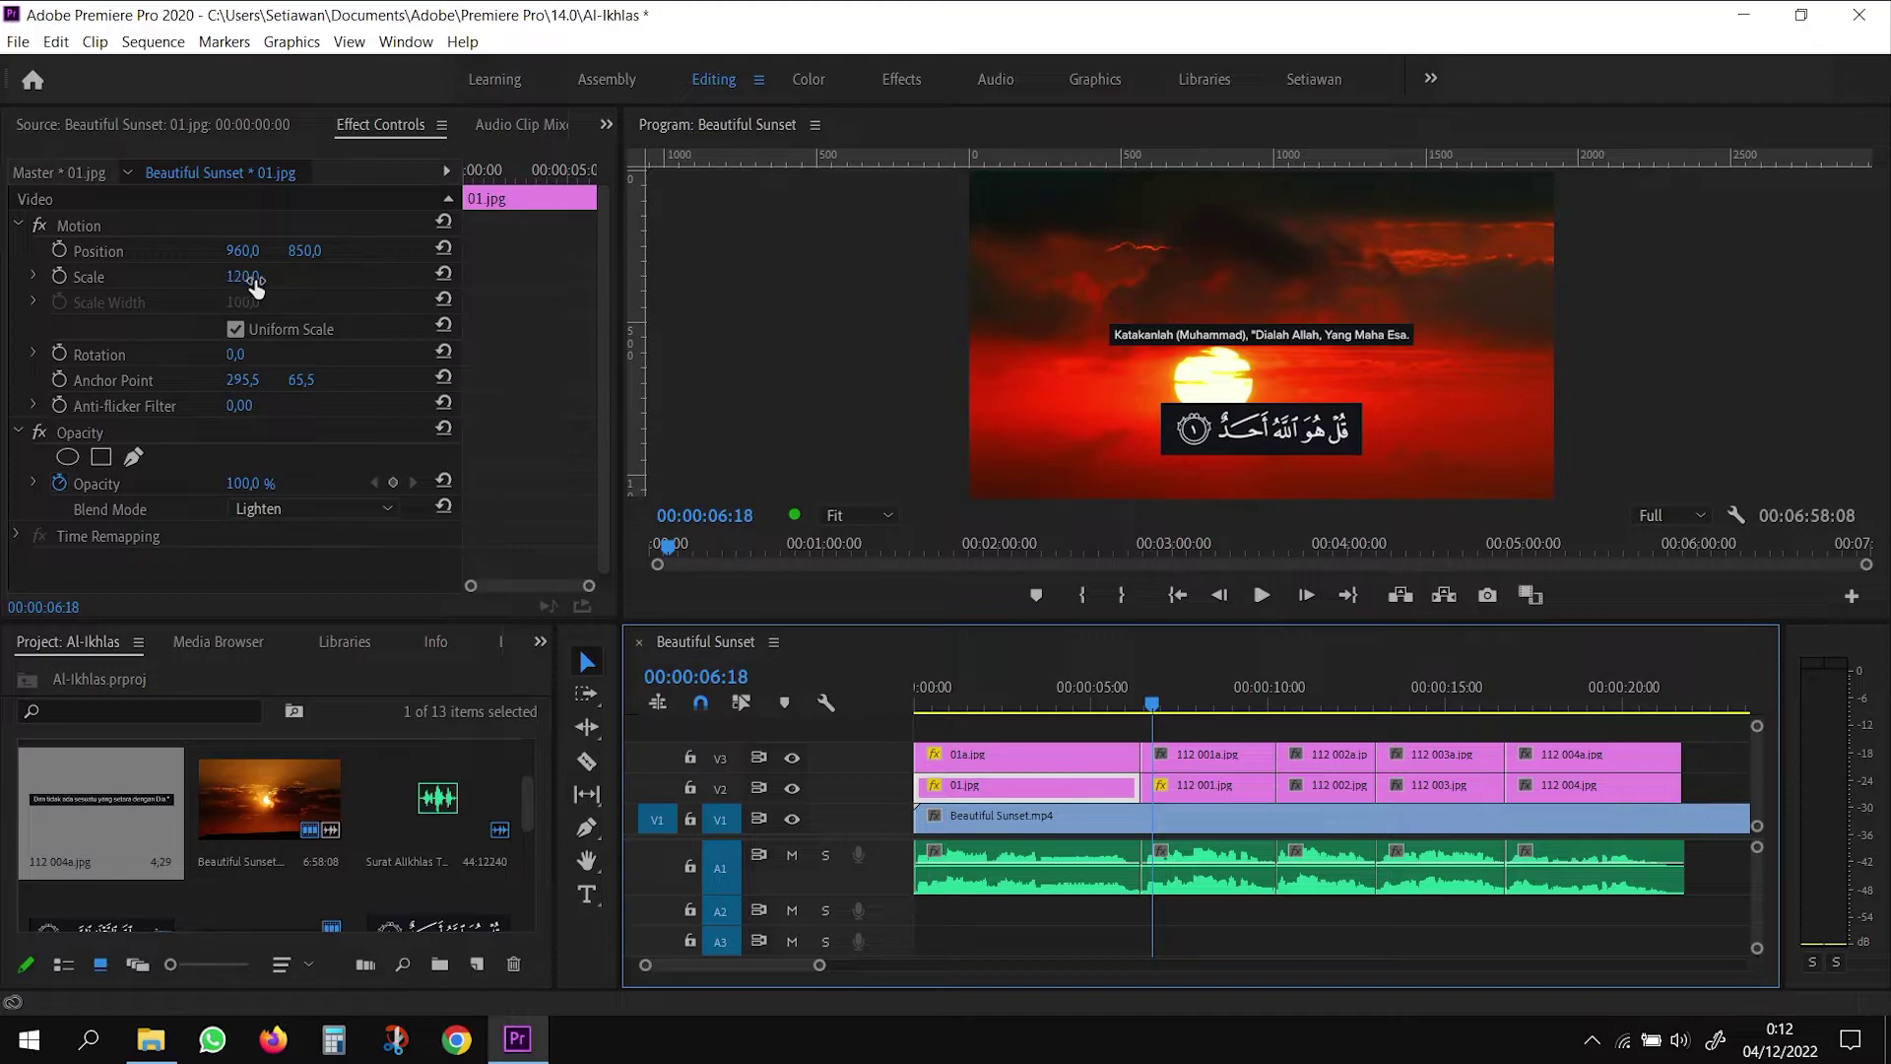
click(1201, 785)
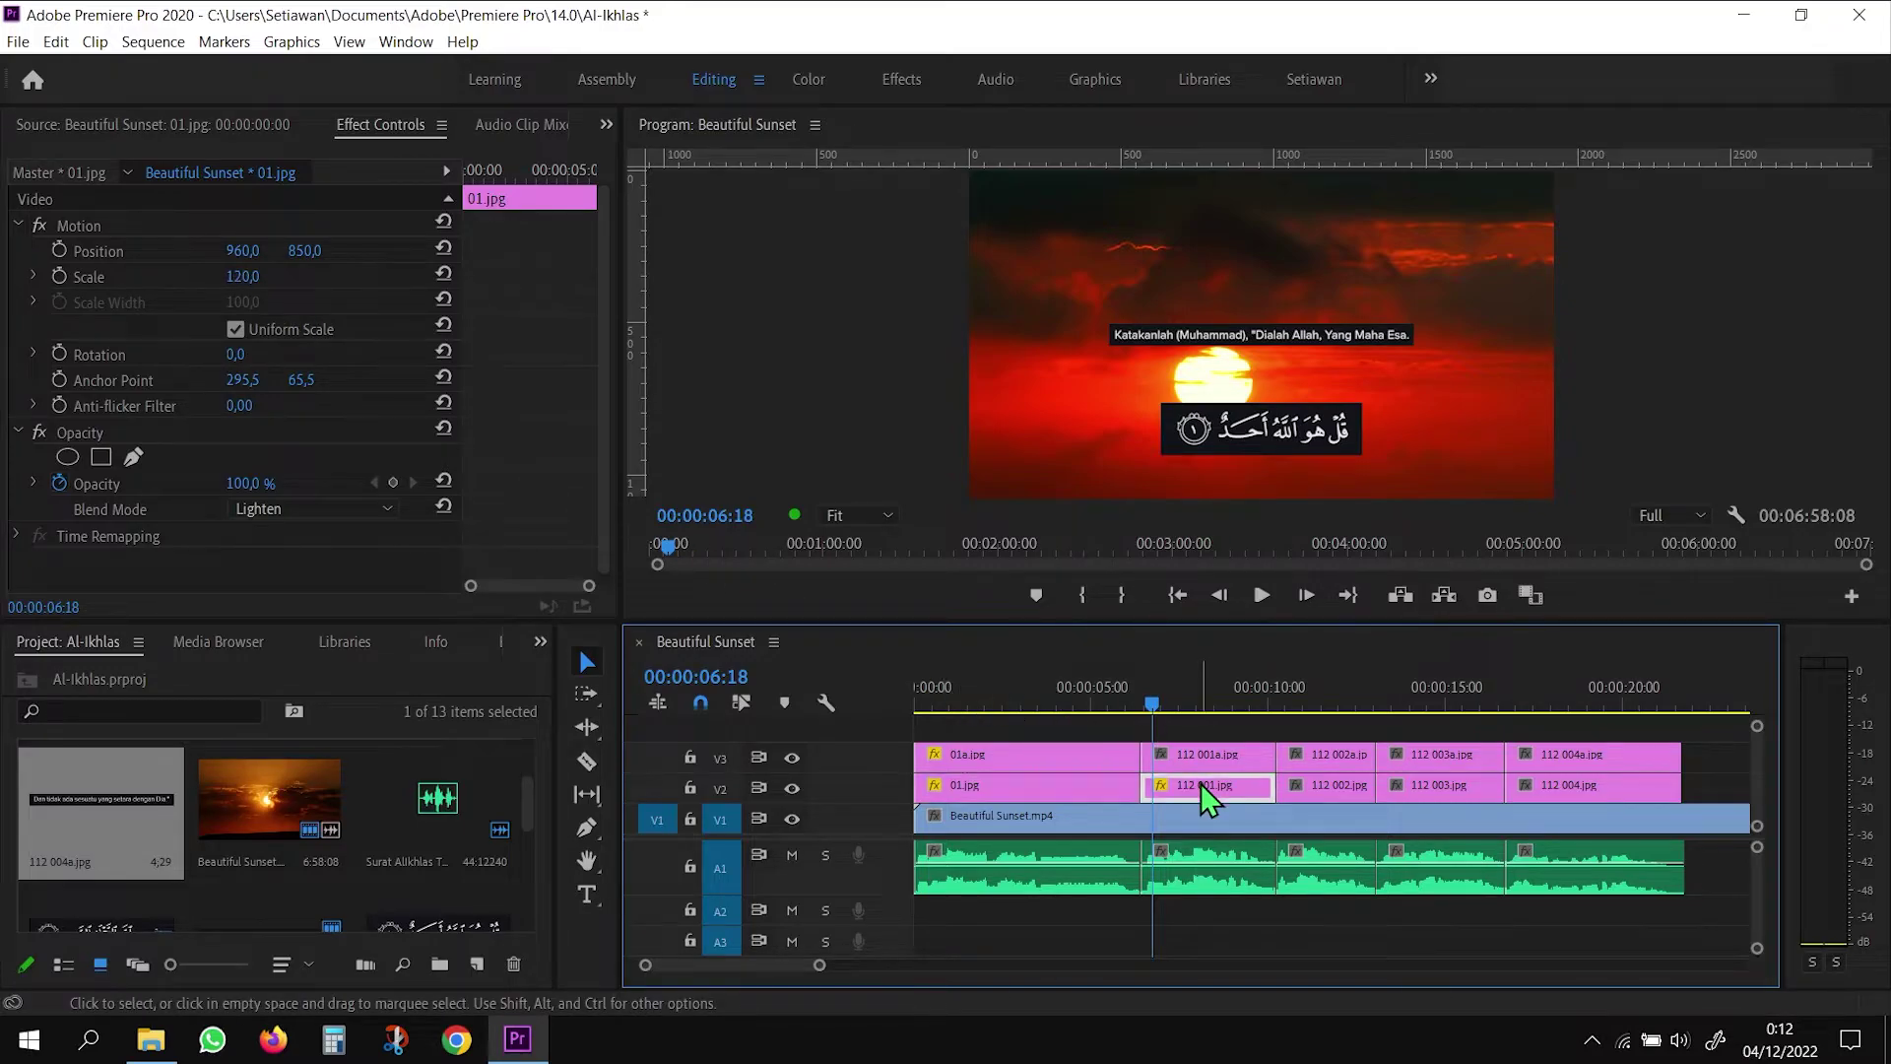
Scale 112 001.jpg to 120 and blend it with Lighten
click(244, 276)
text(12)
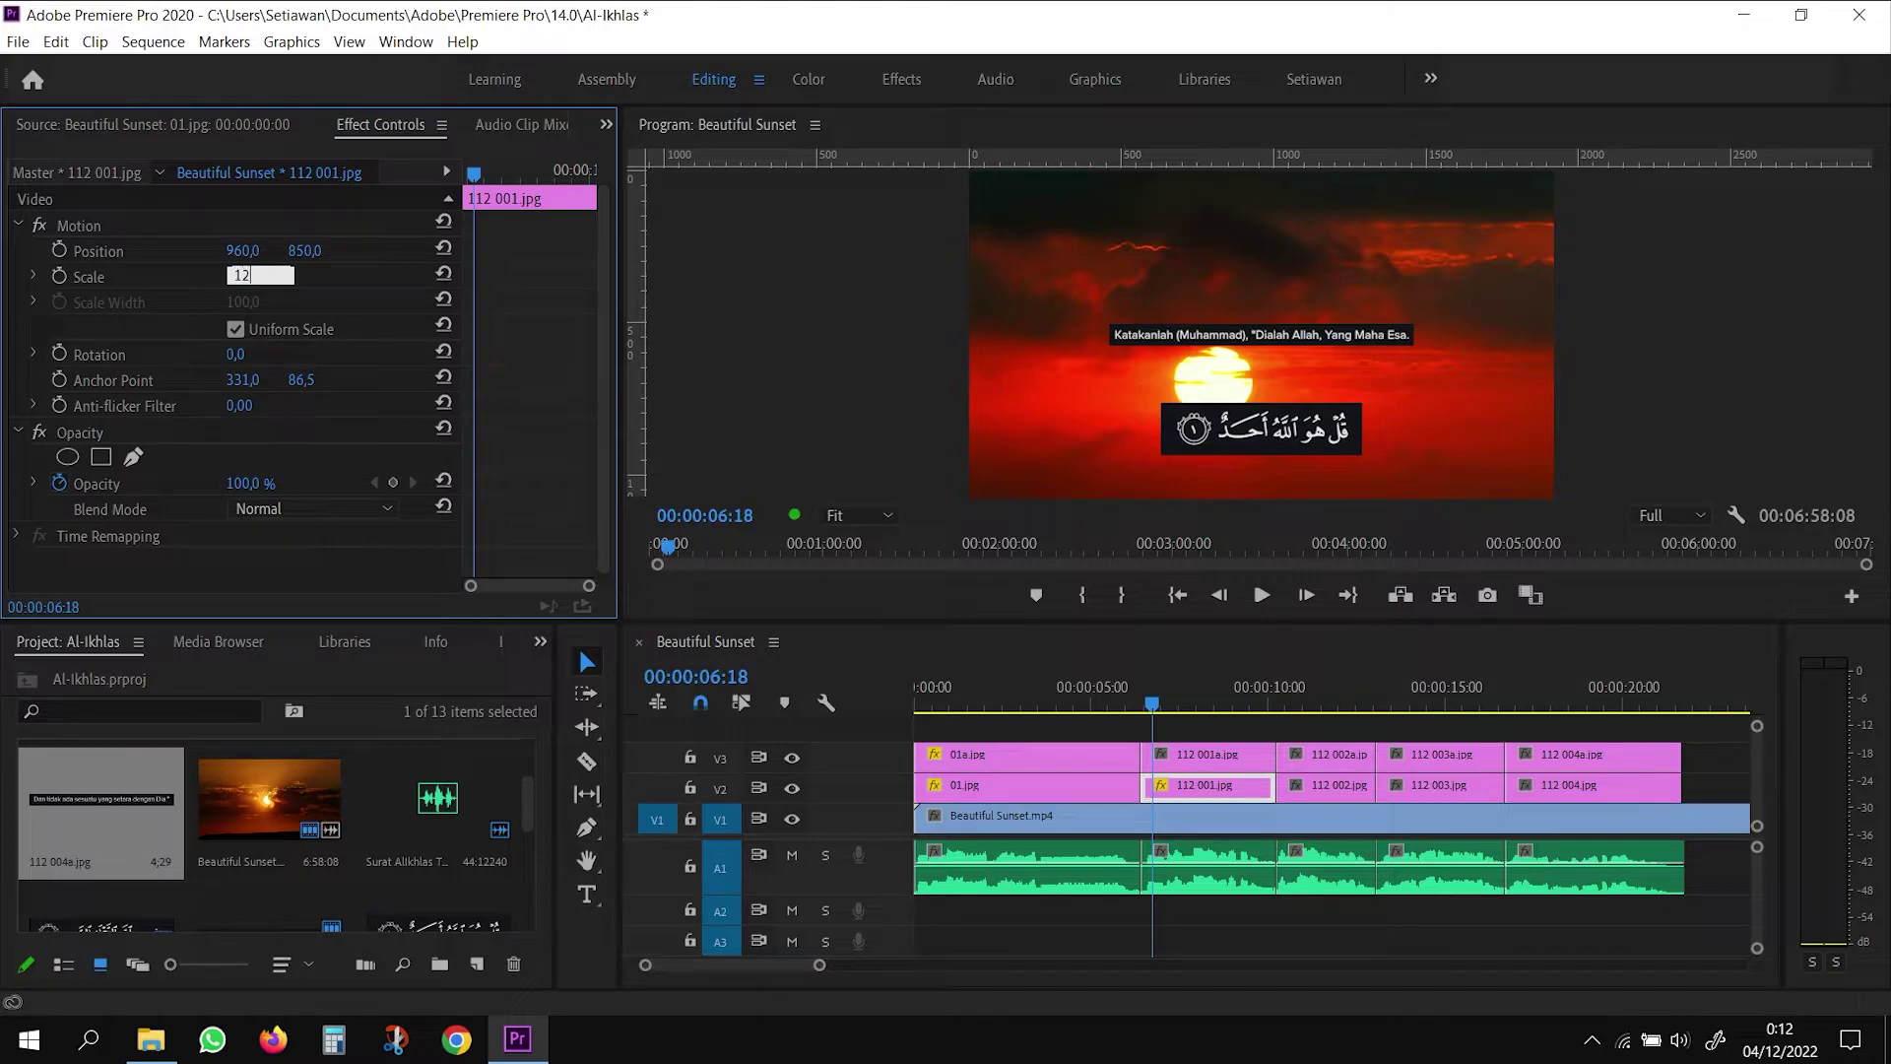
text(0)
key(Return)
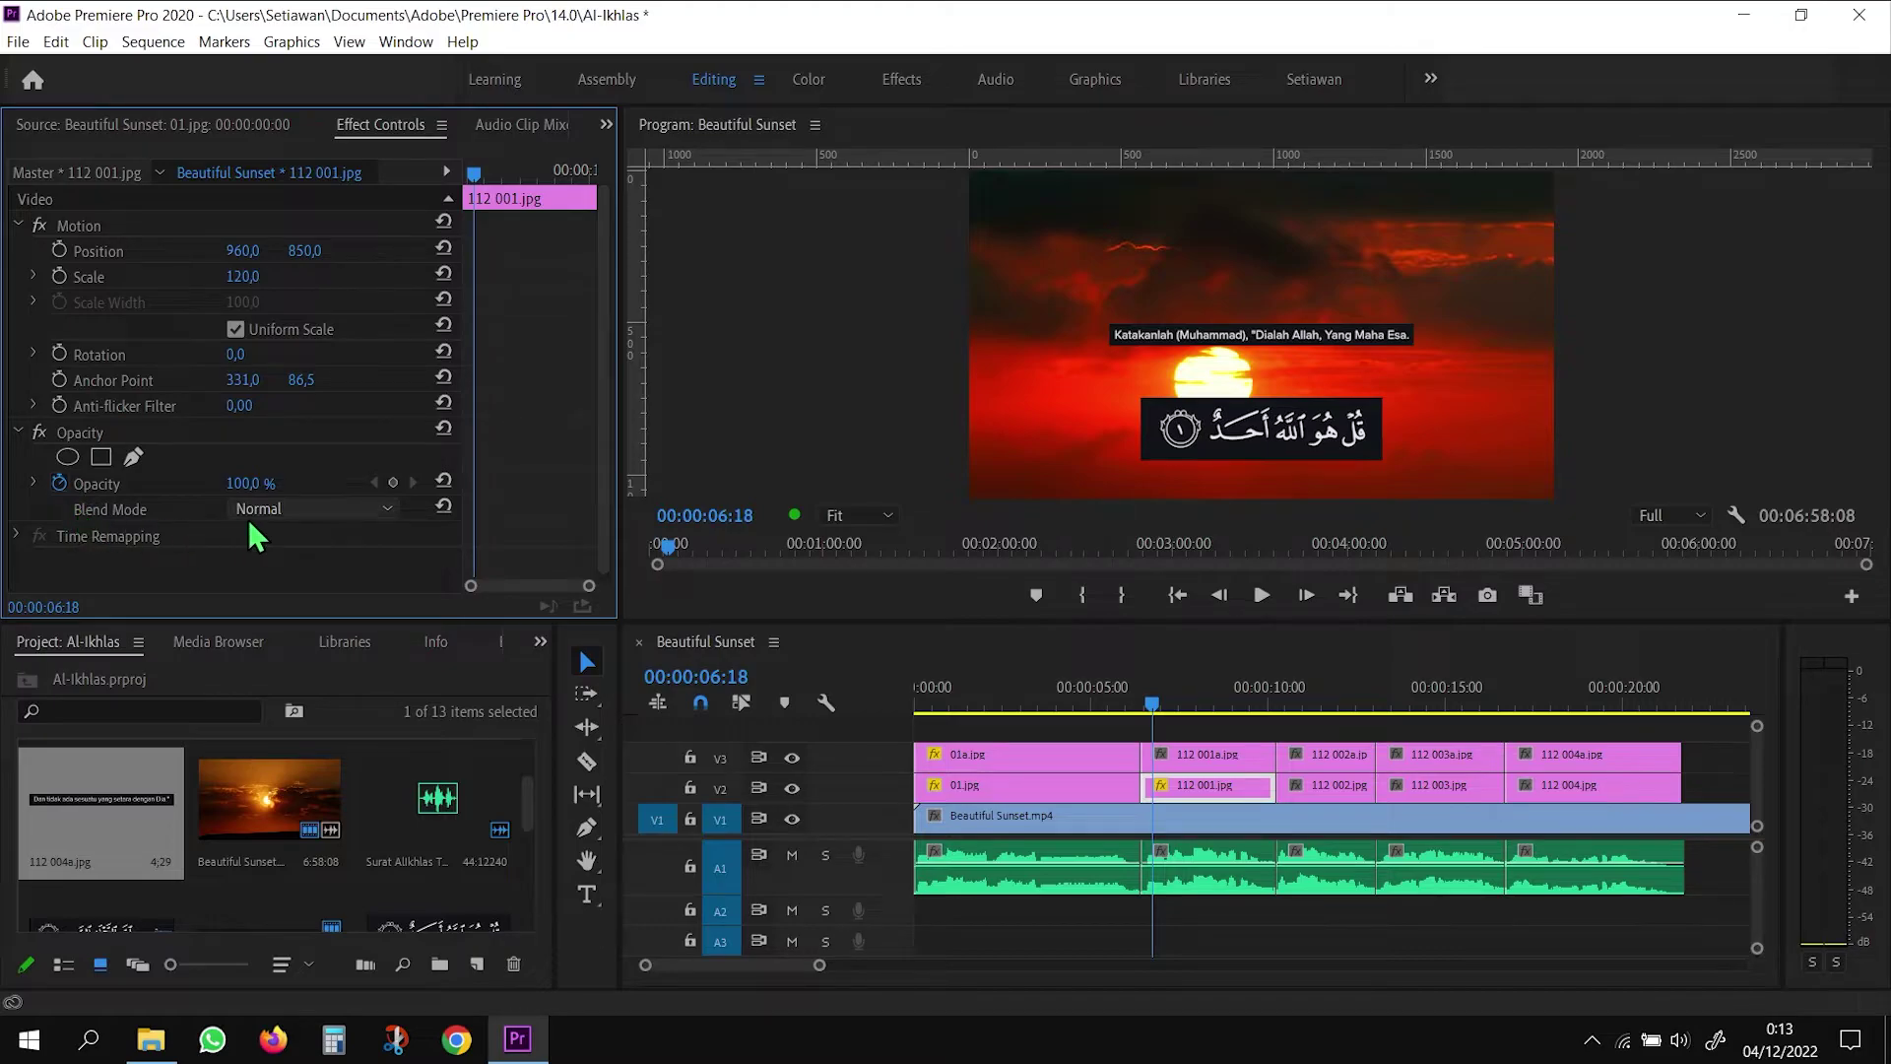
click(392, 509)
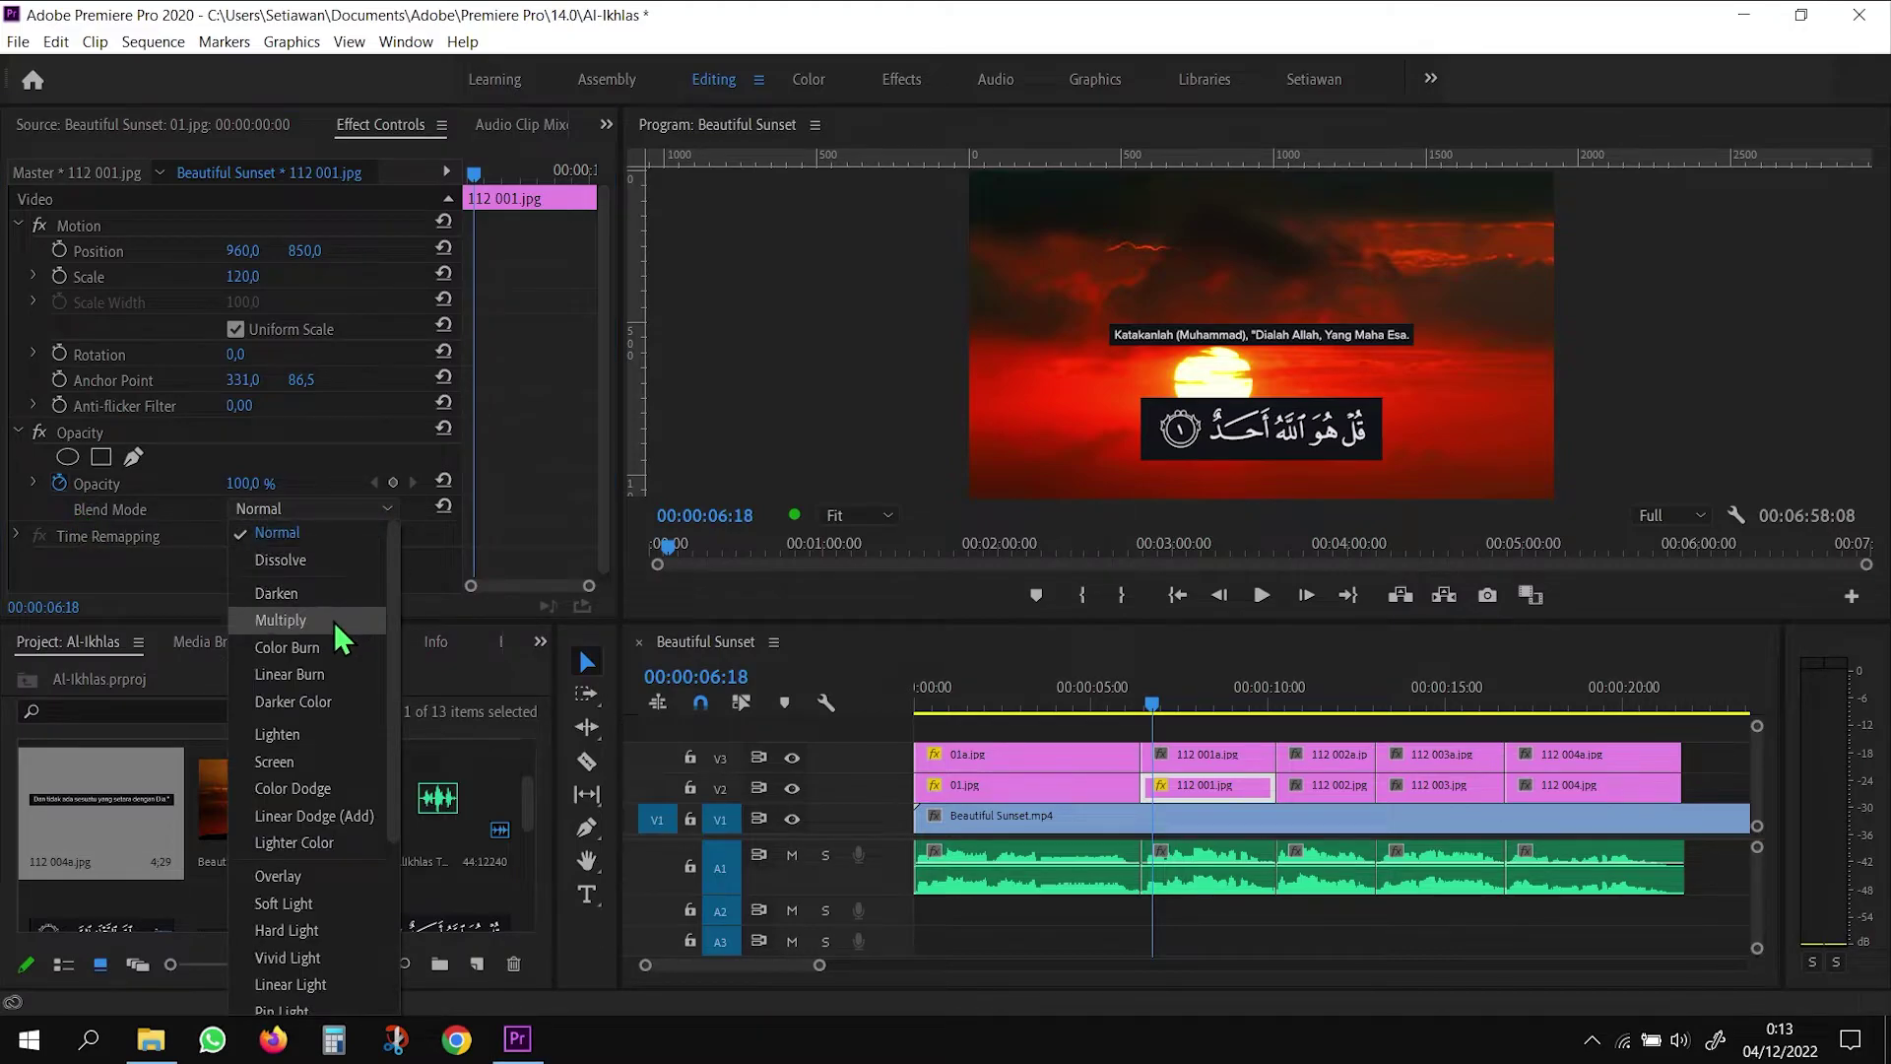
click(326, 732)
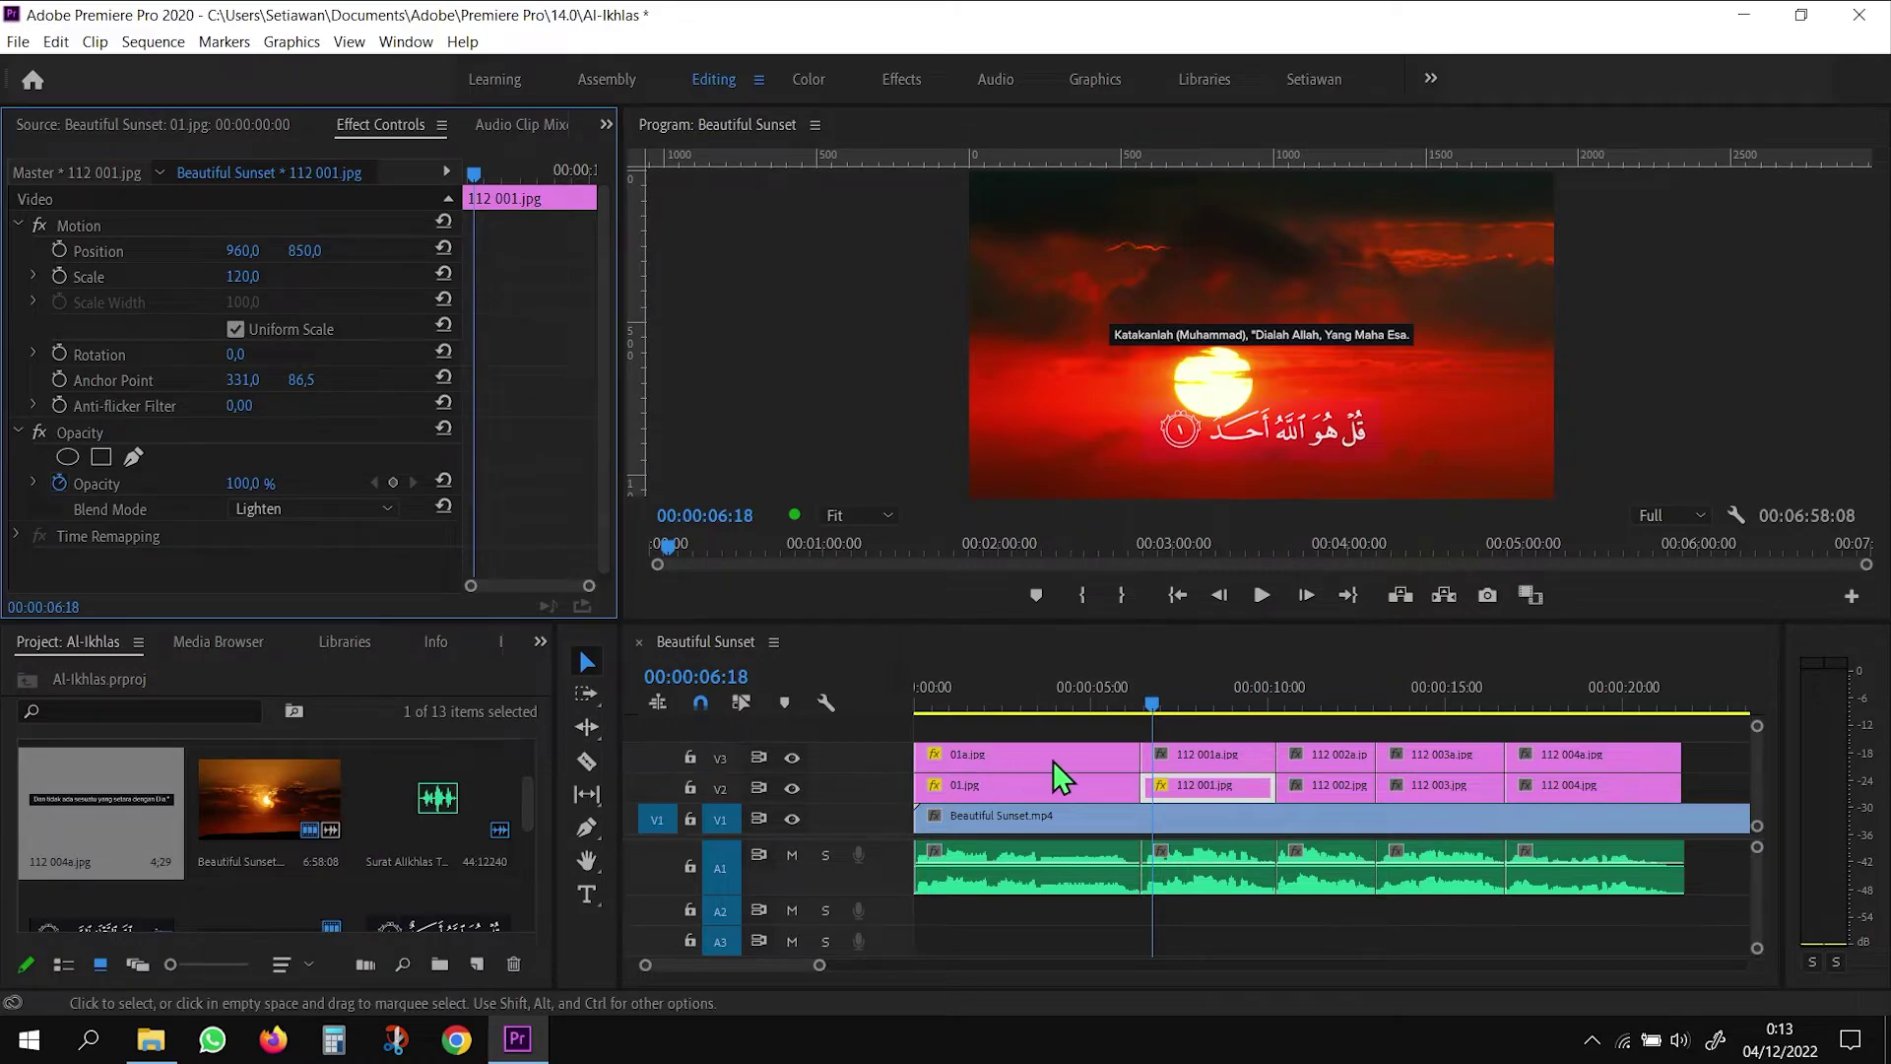
click(1220, 758)
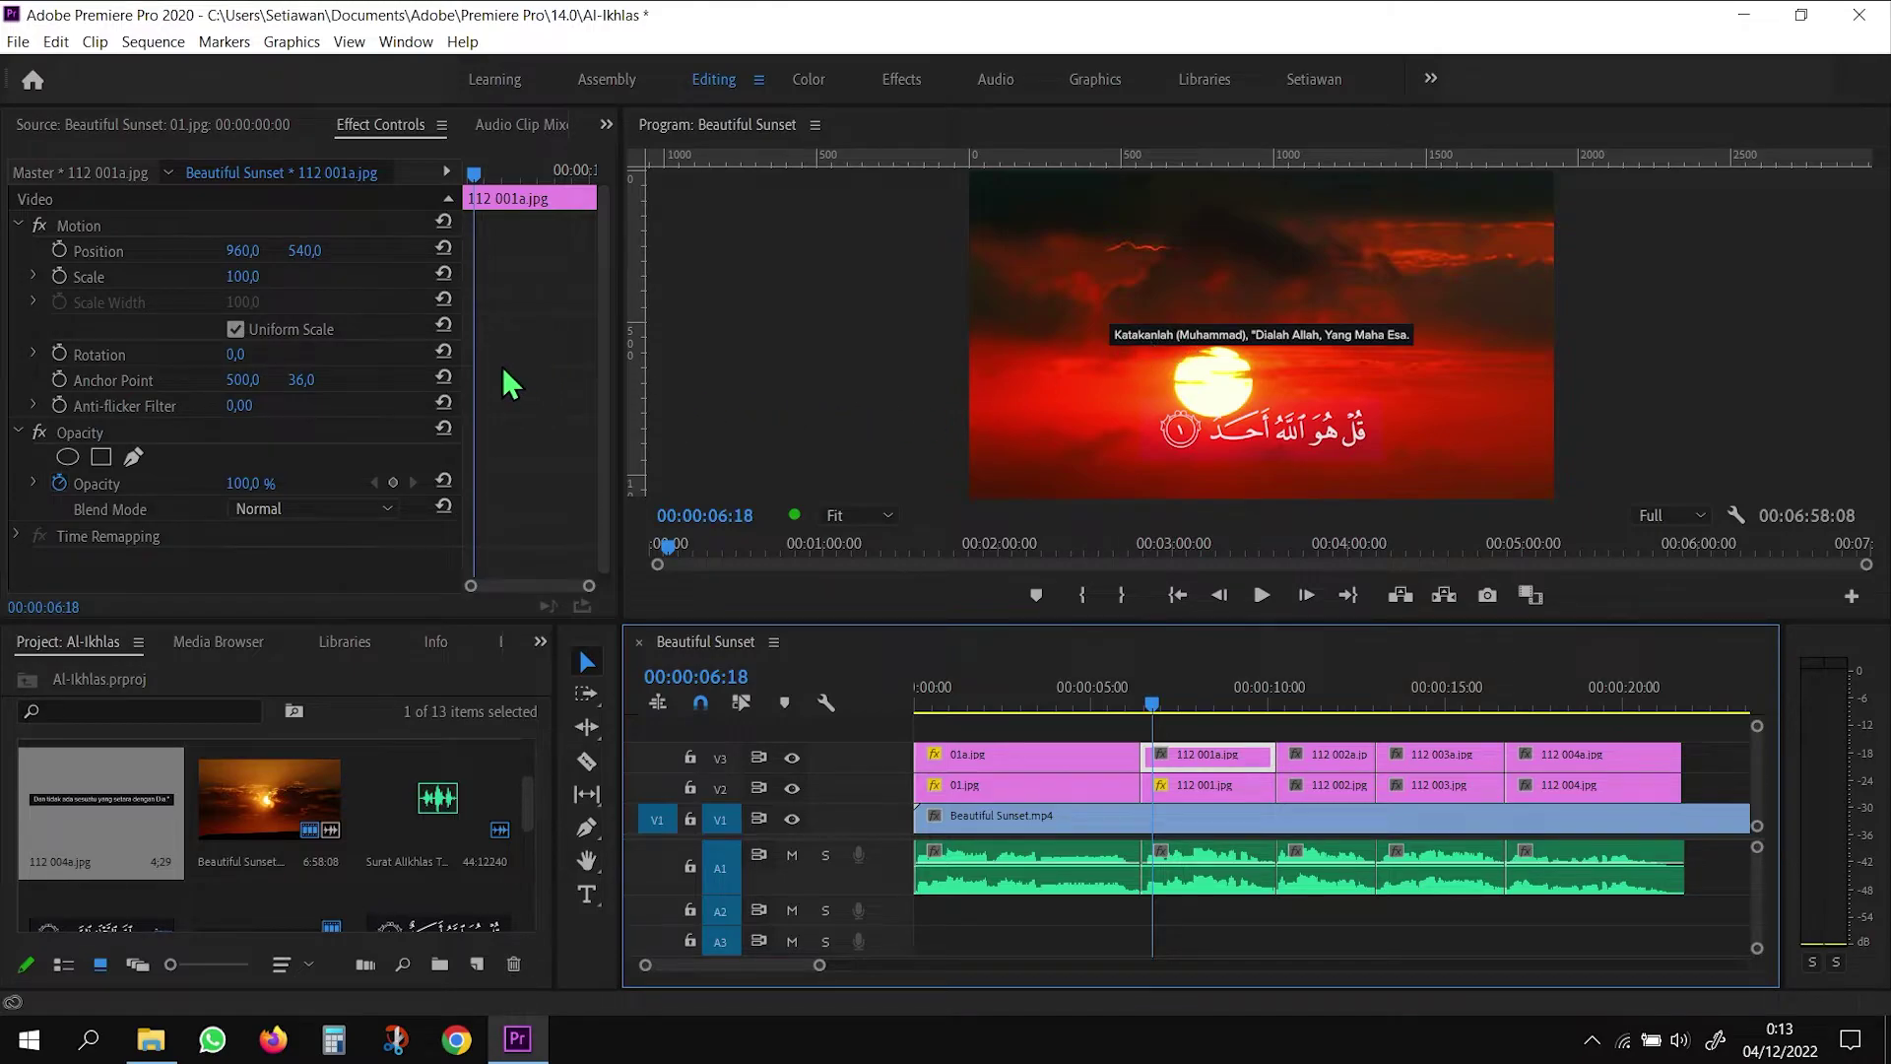
Set 112 001a.jpg's Position Y to 960, matching the 01a.jpg caption
click(1052, 754)
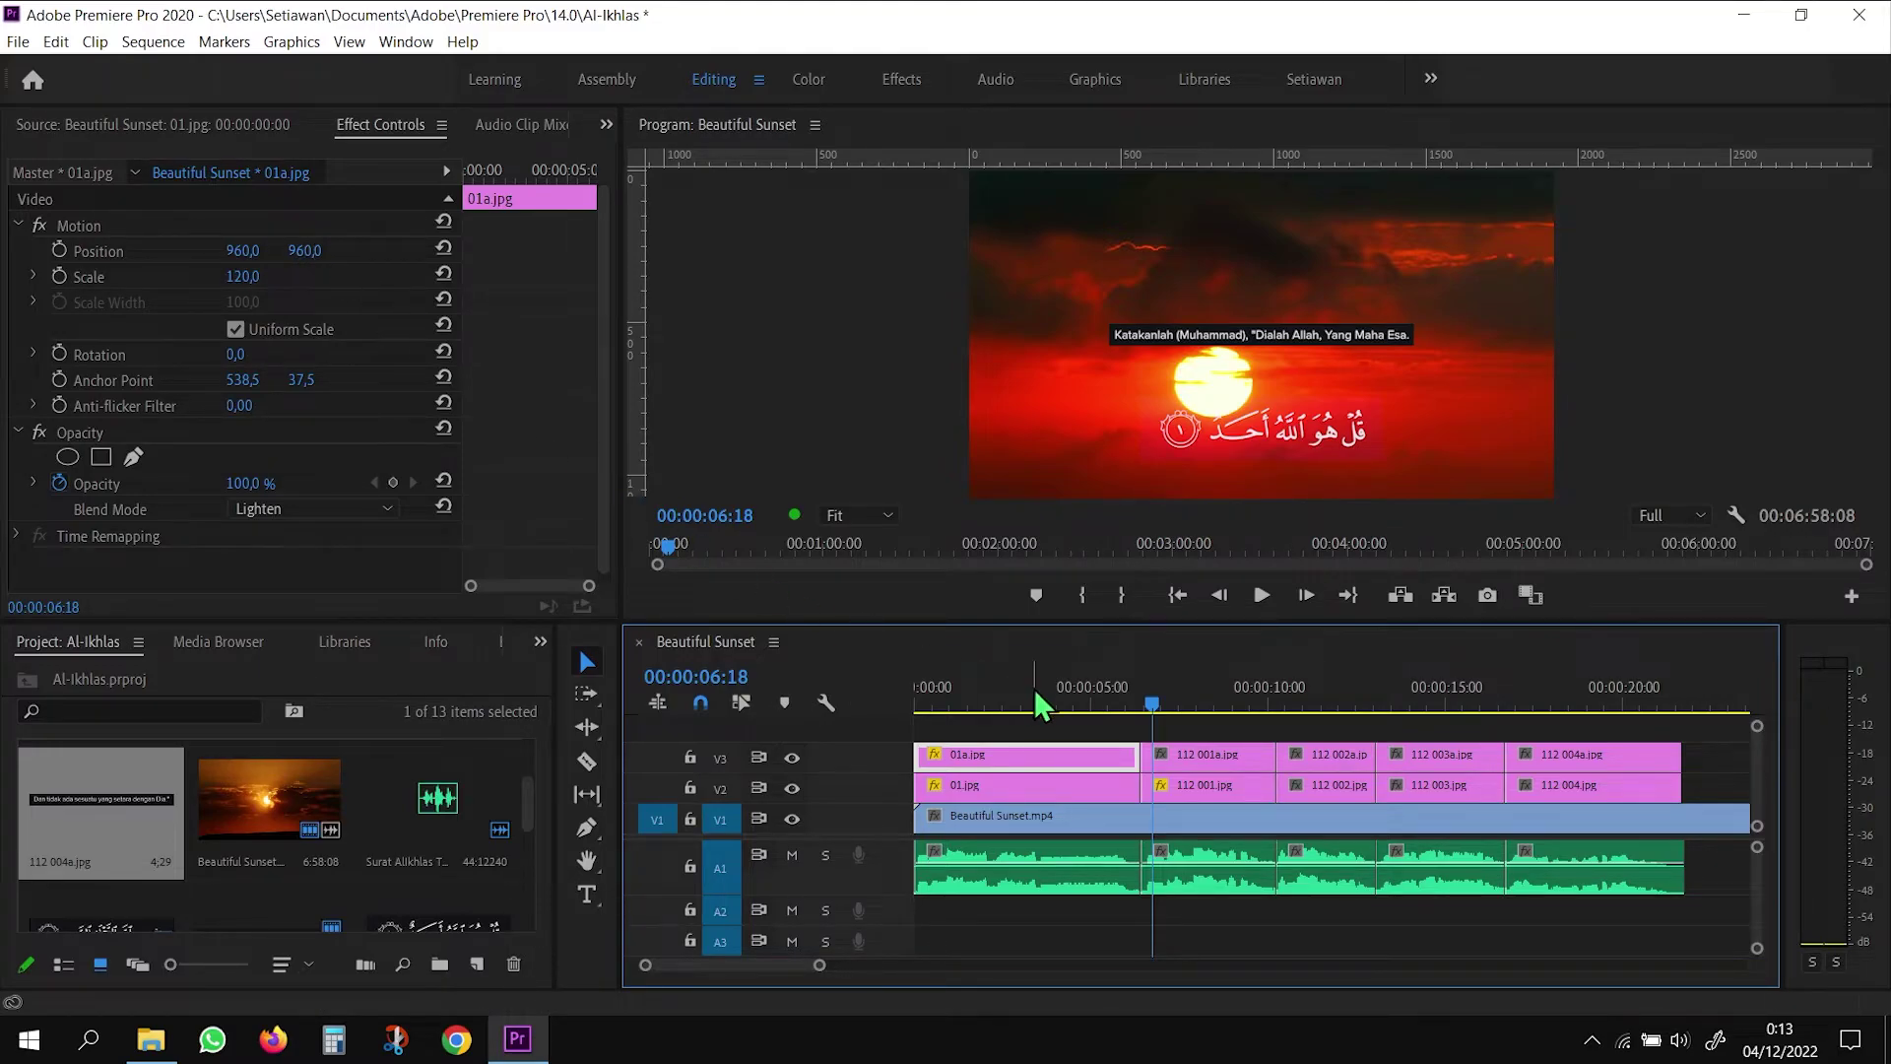
click(1201, 757)
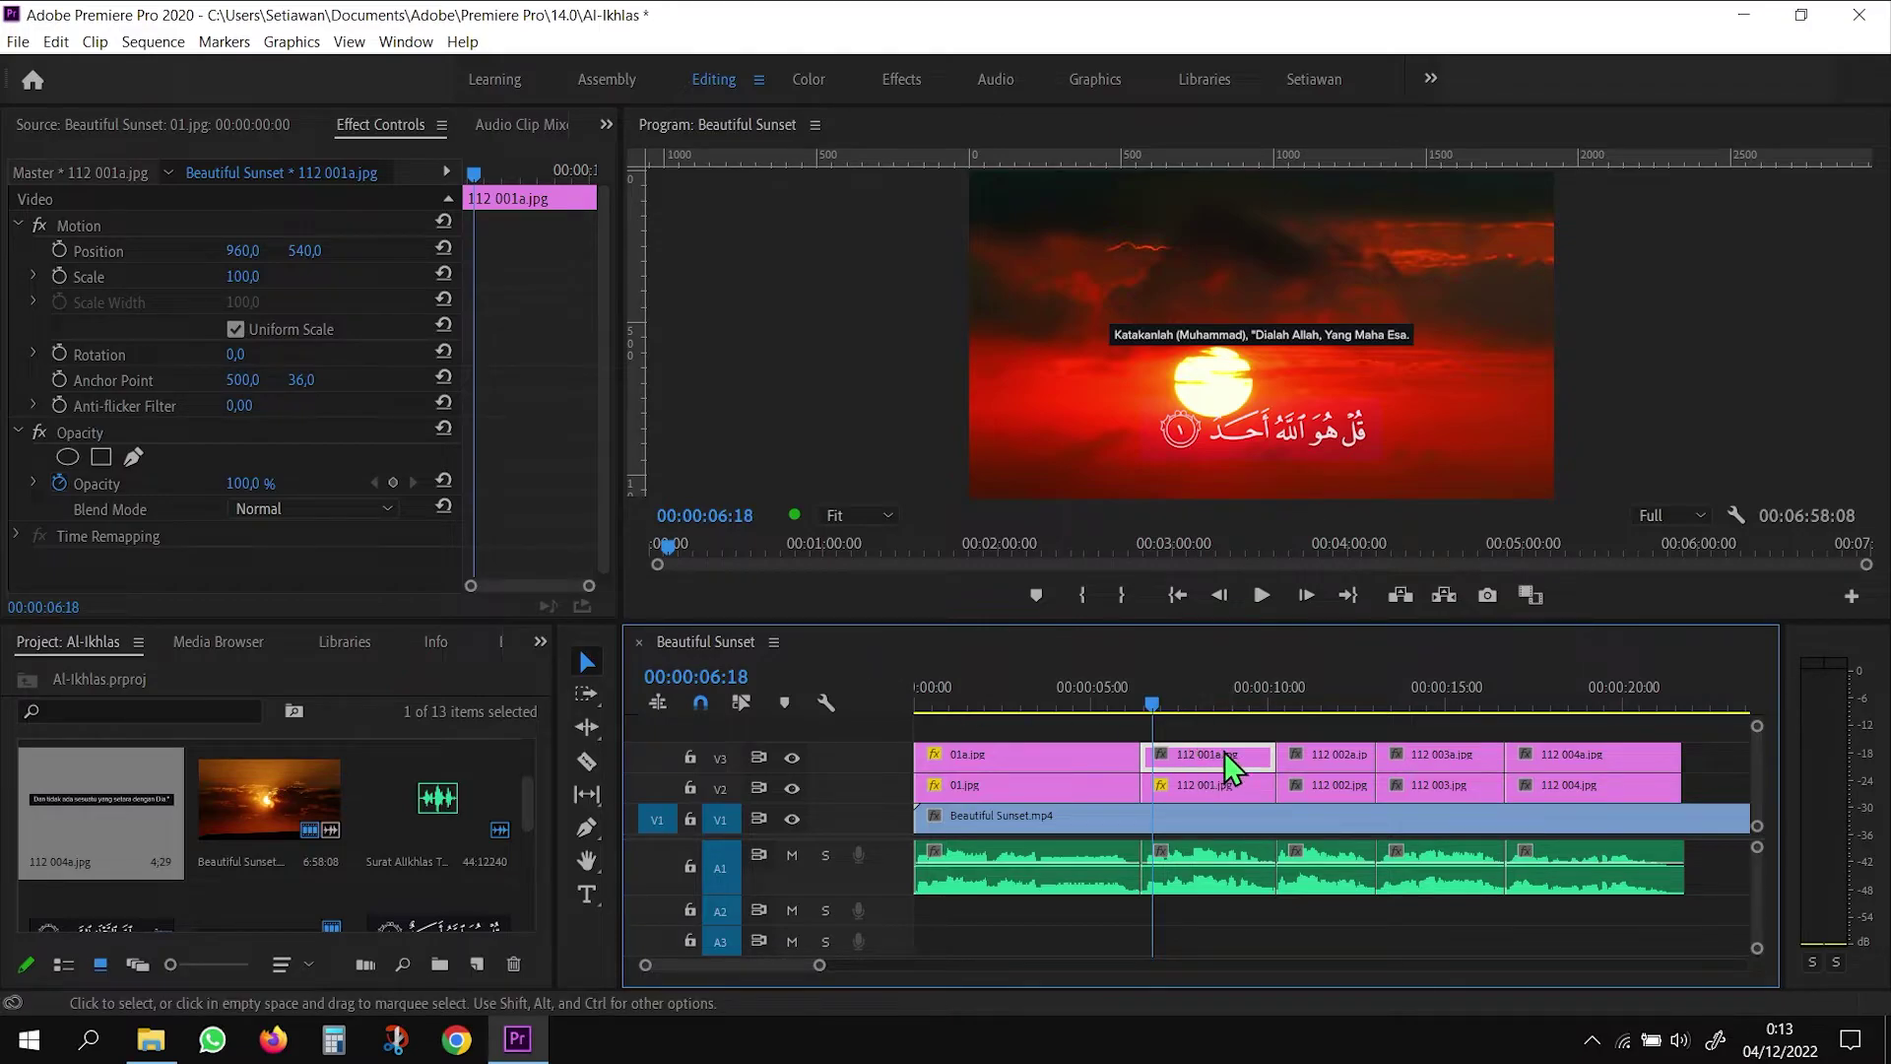
click(311, 249)
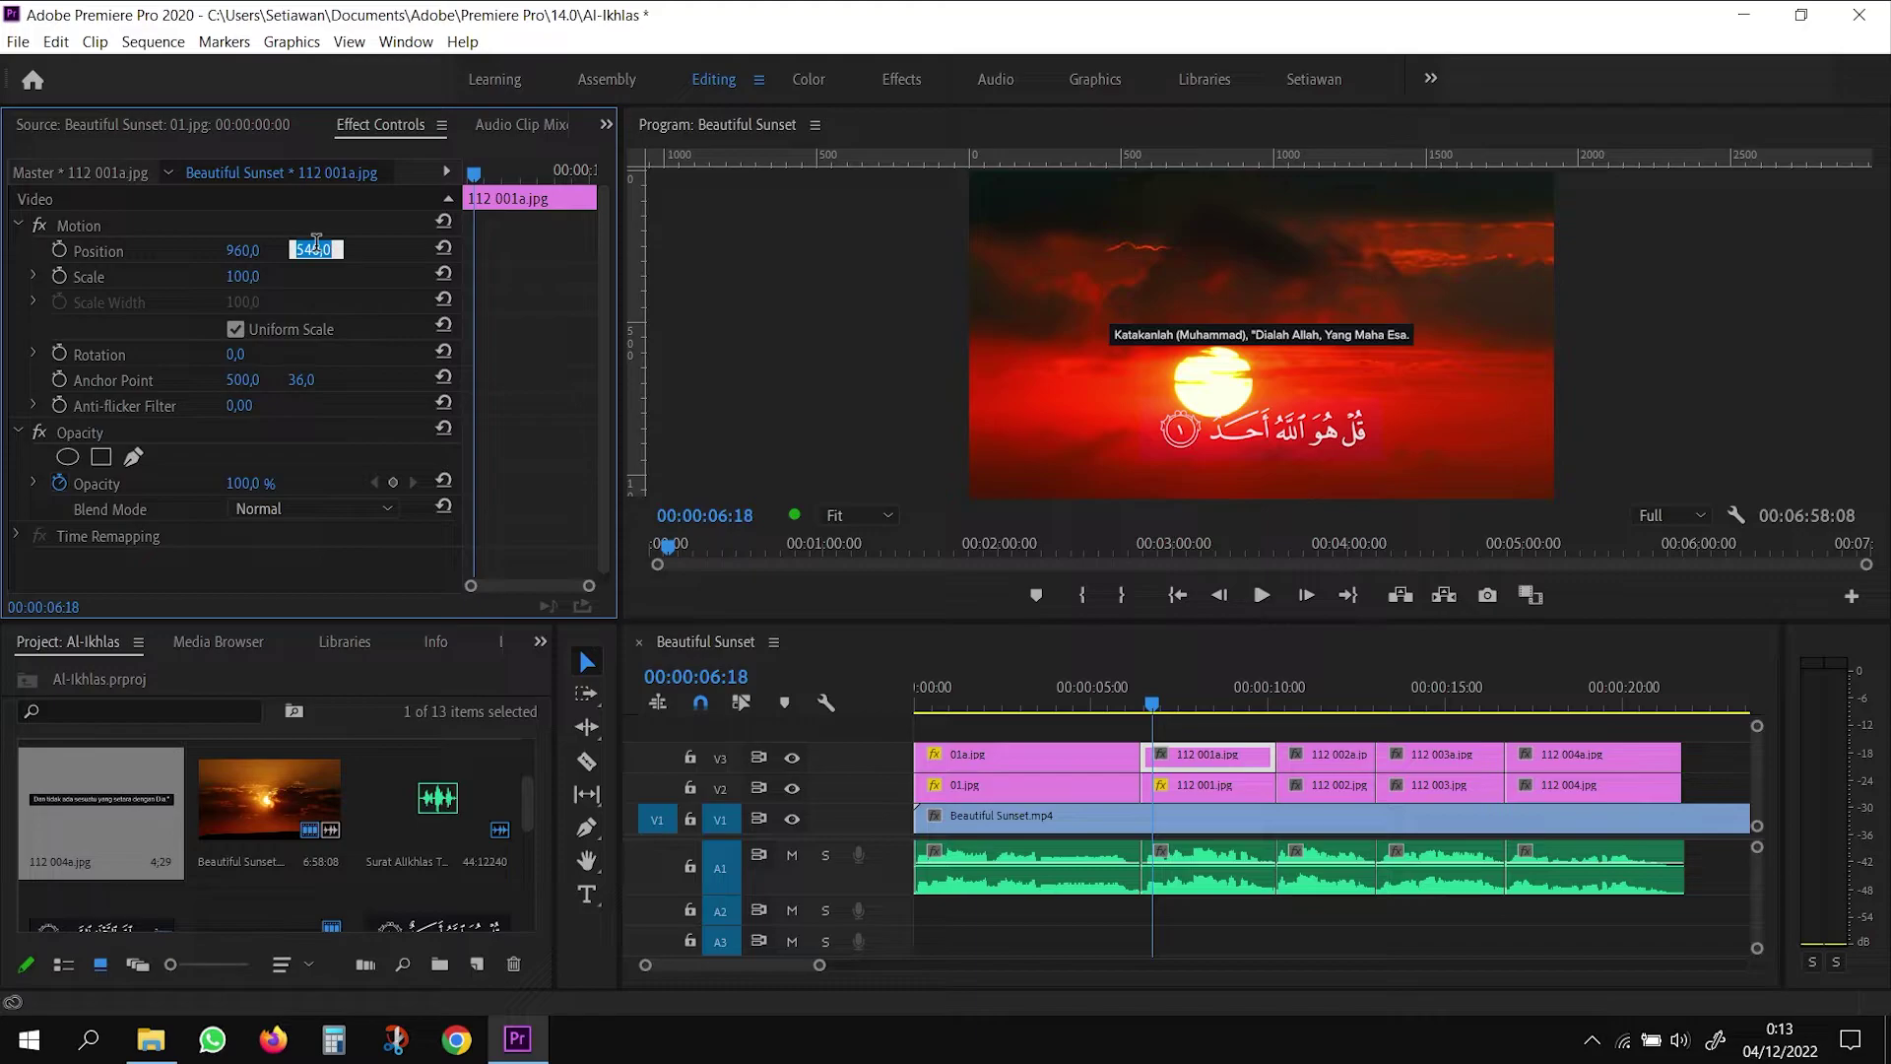
text(9)
text(60)
key(Return)
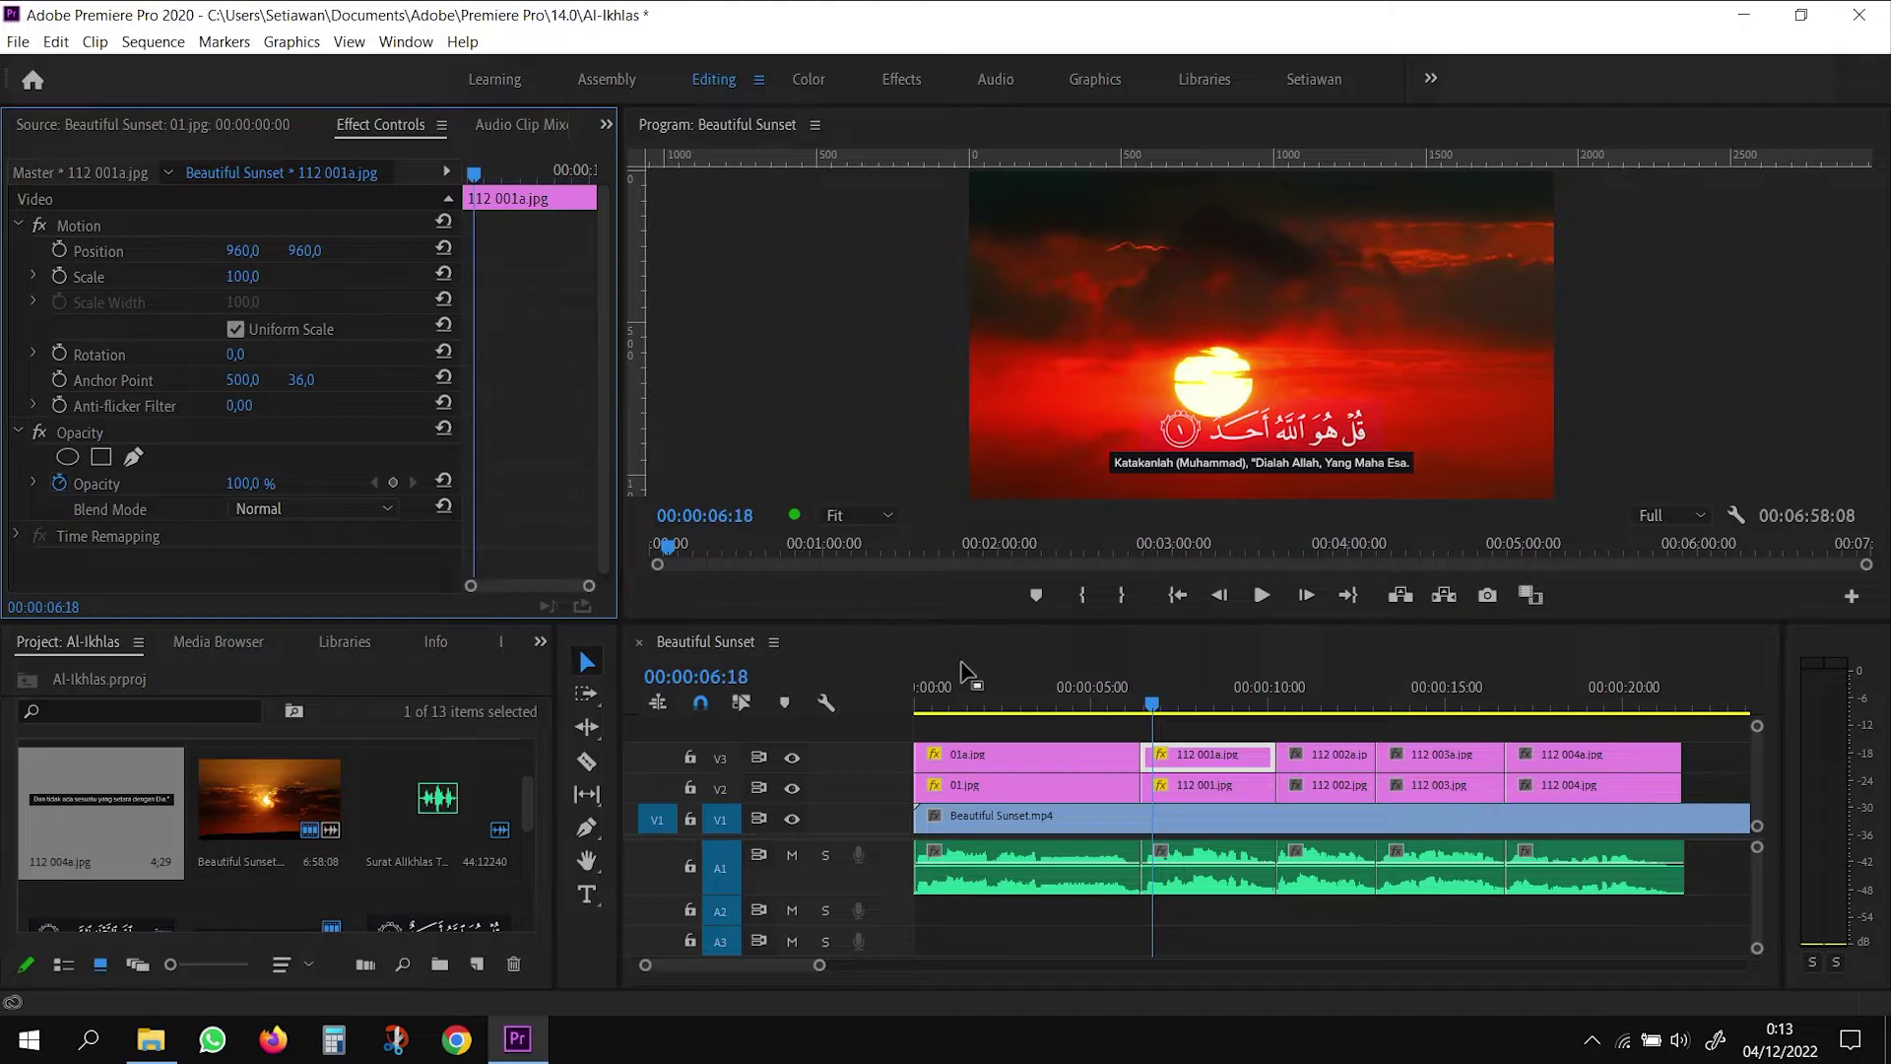
Scale 112 001a.jpg to 120, blend it with Lighten, and preview playback
click(1032, 755)
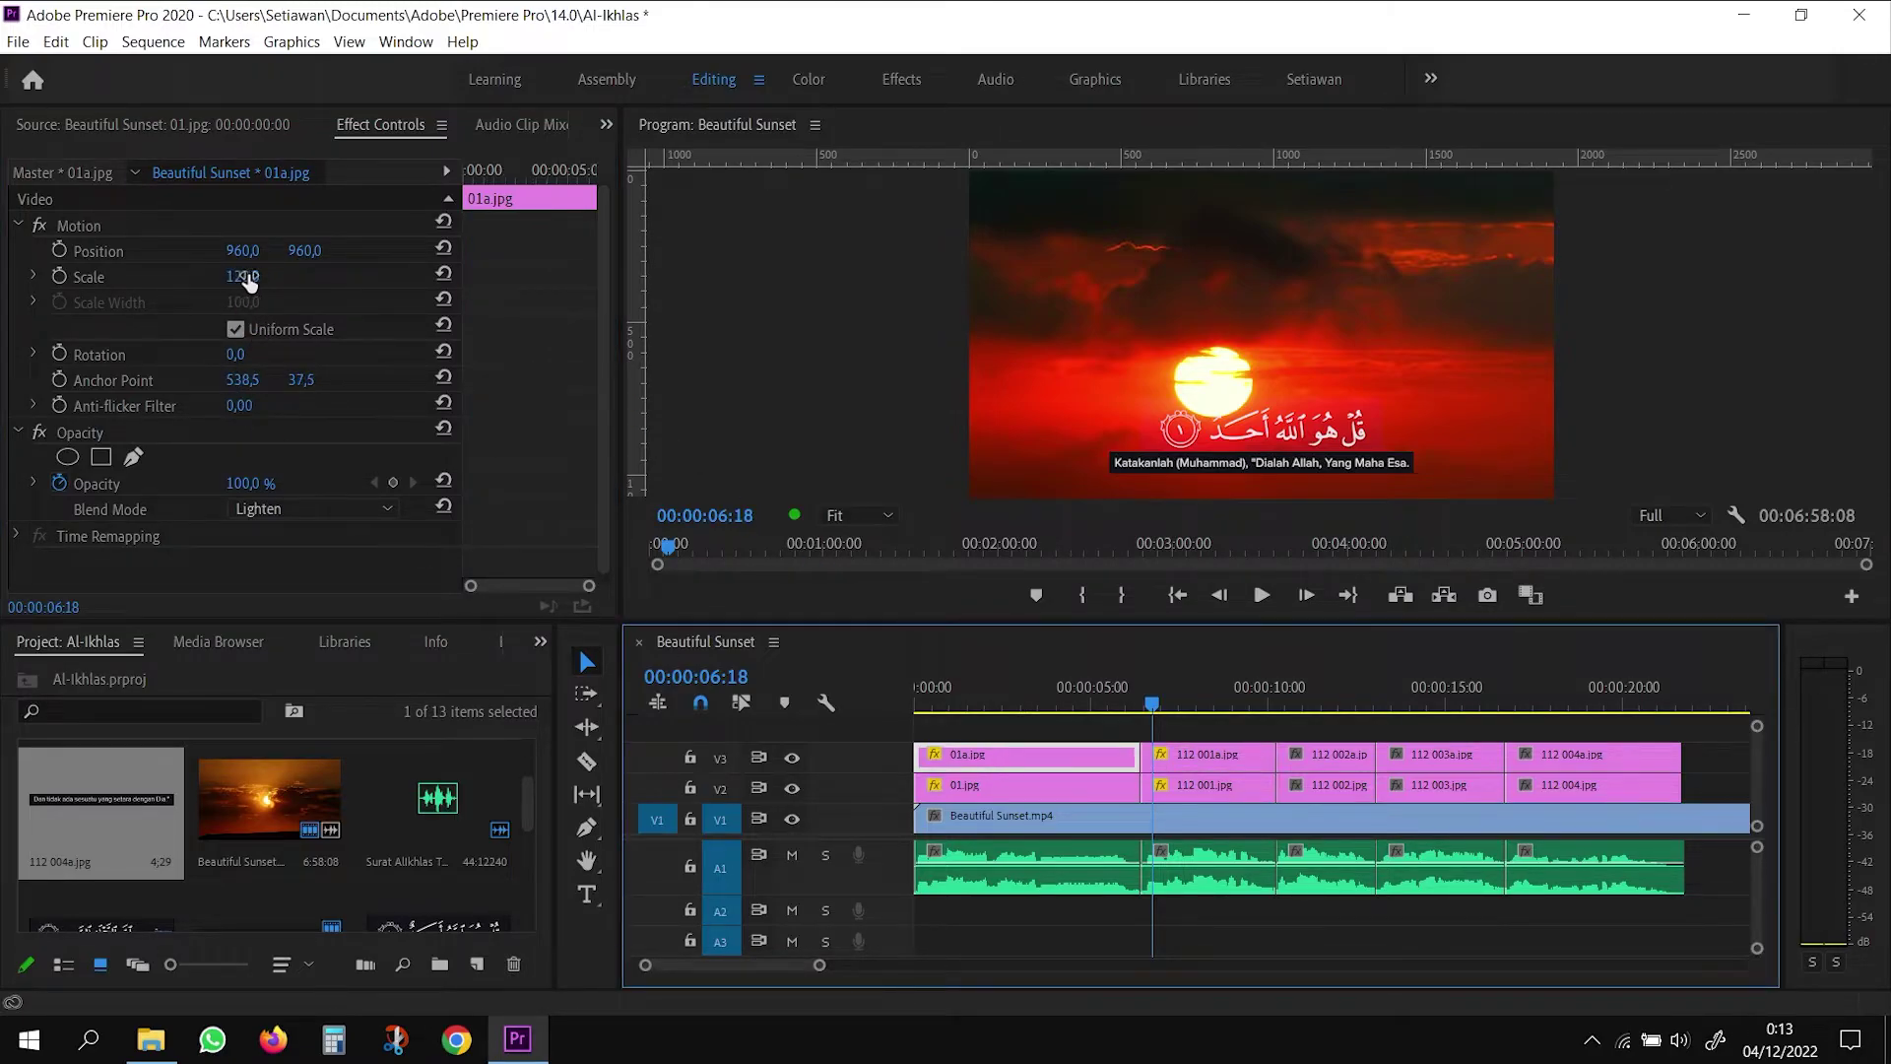
click(1221, 753)
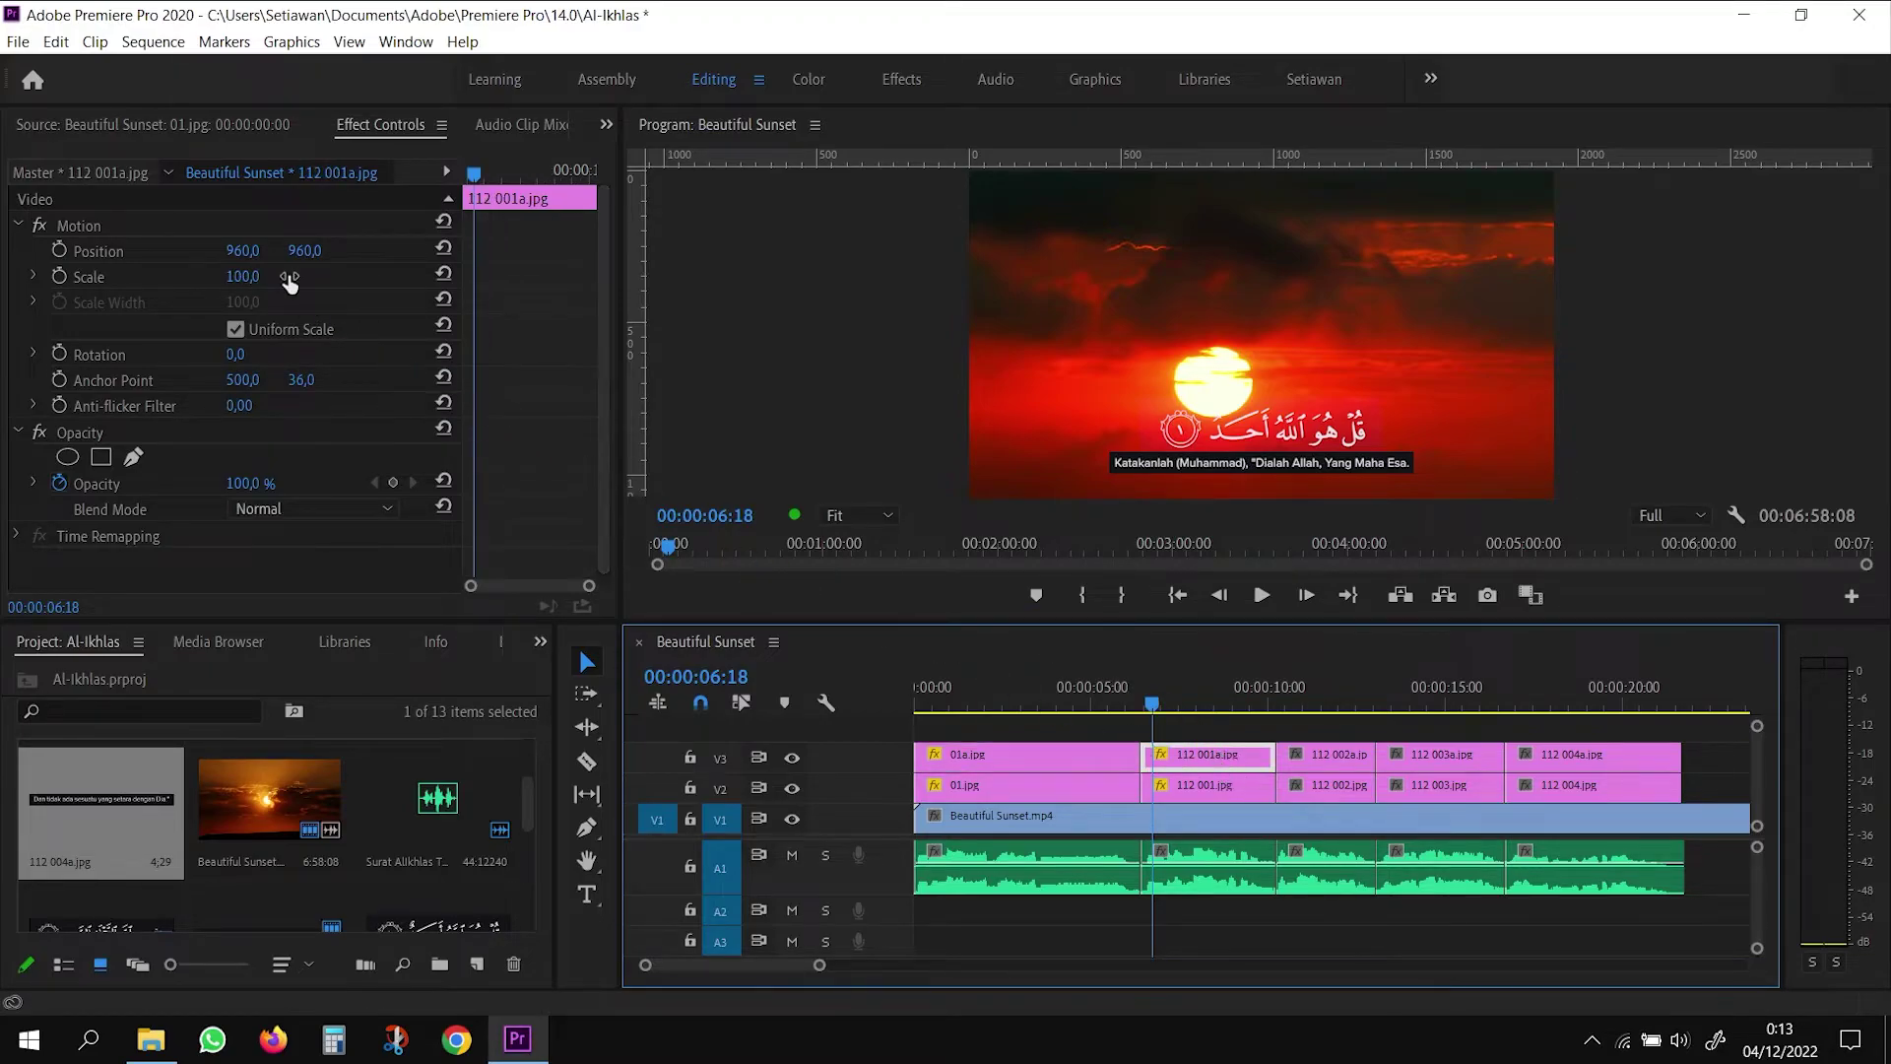
click(258, 275)
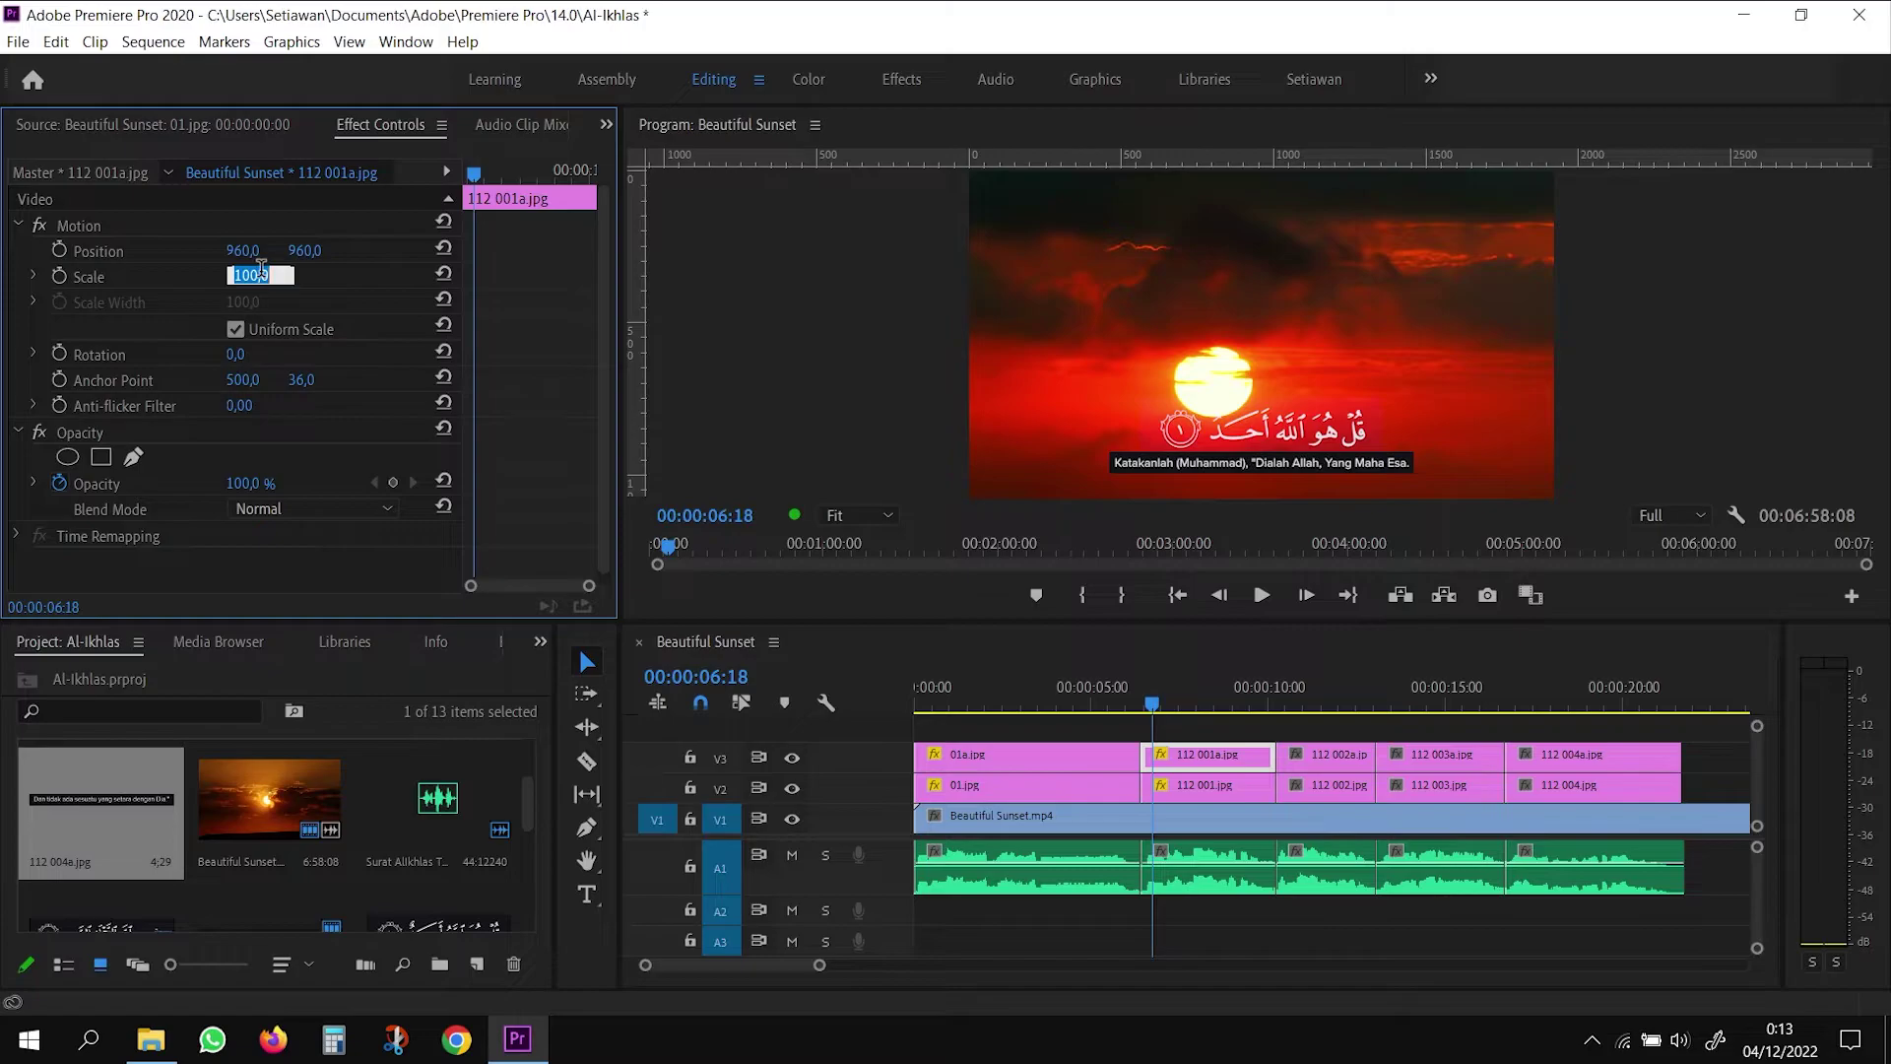
text(120)
key(Return)
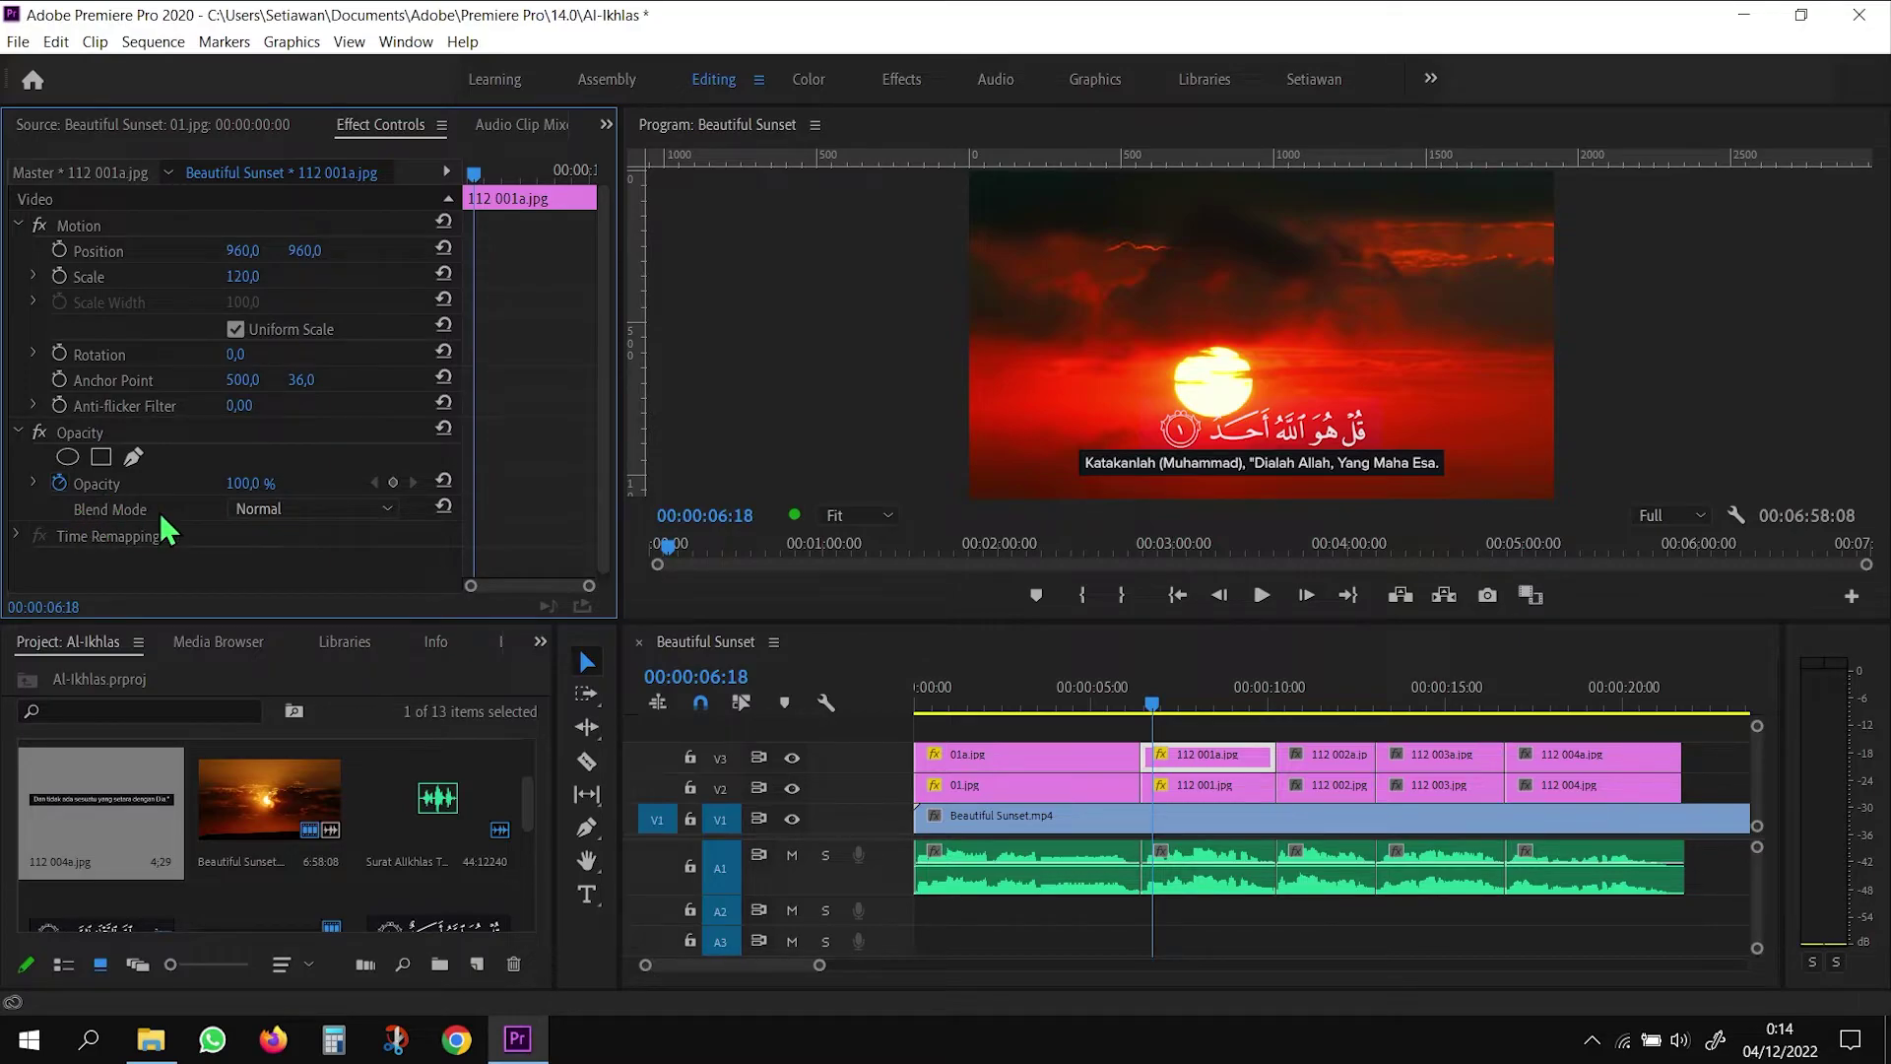
click(381, 509)
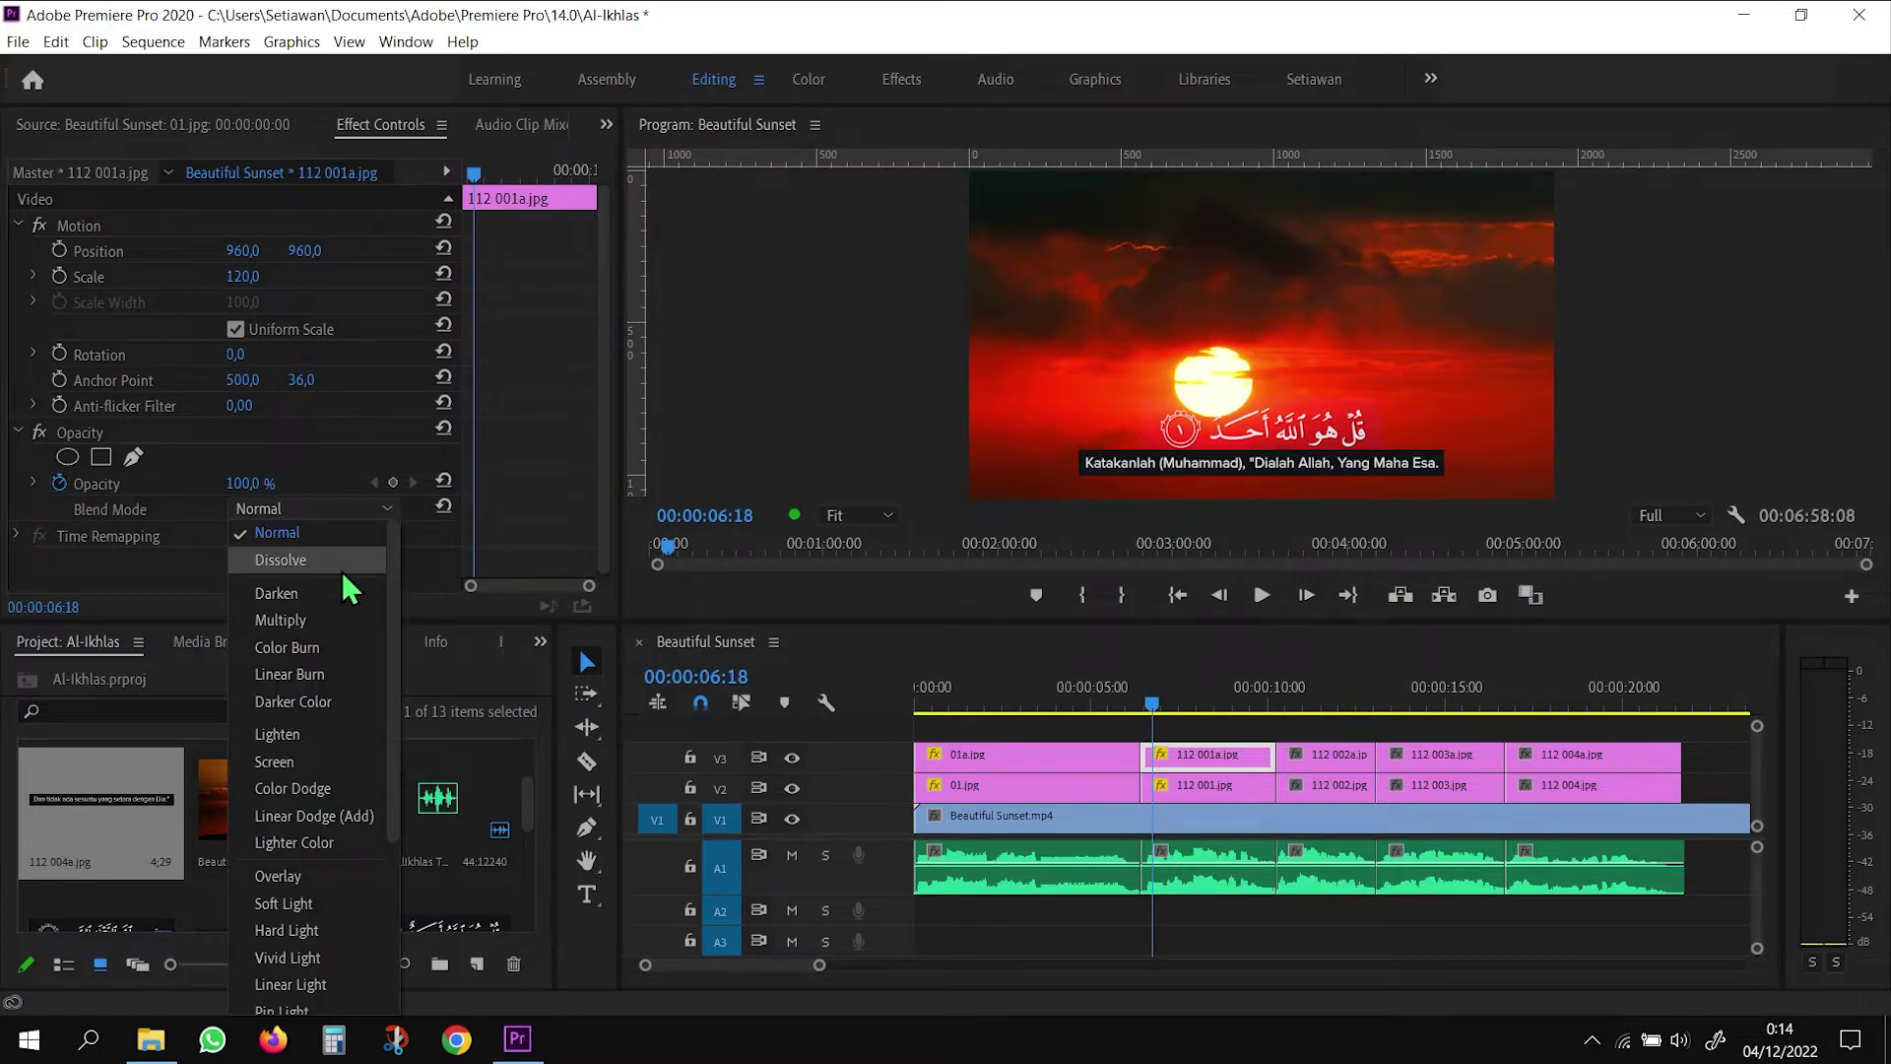
click(311, 735)
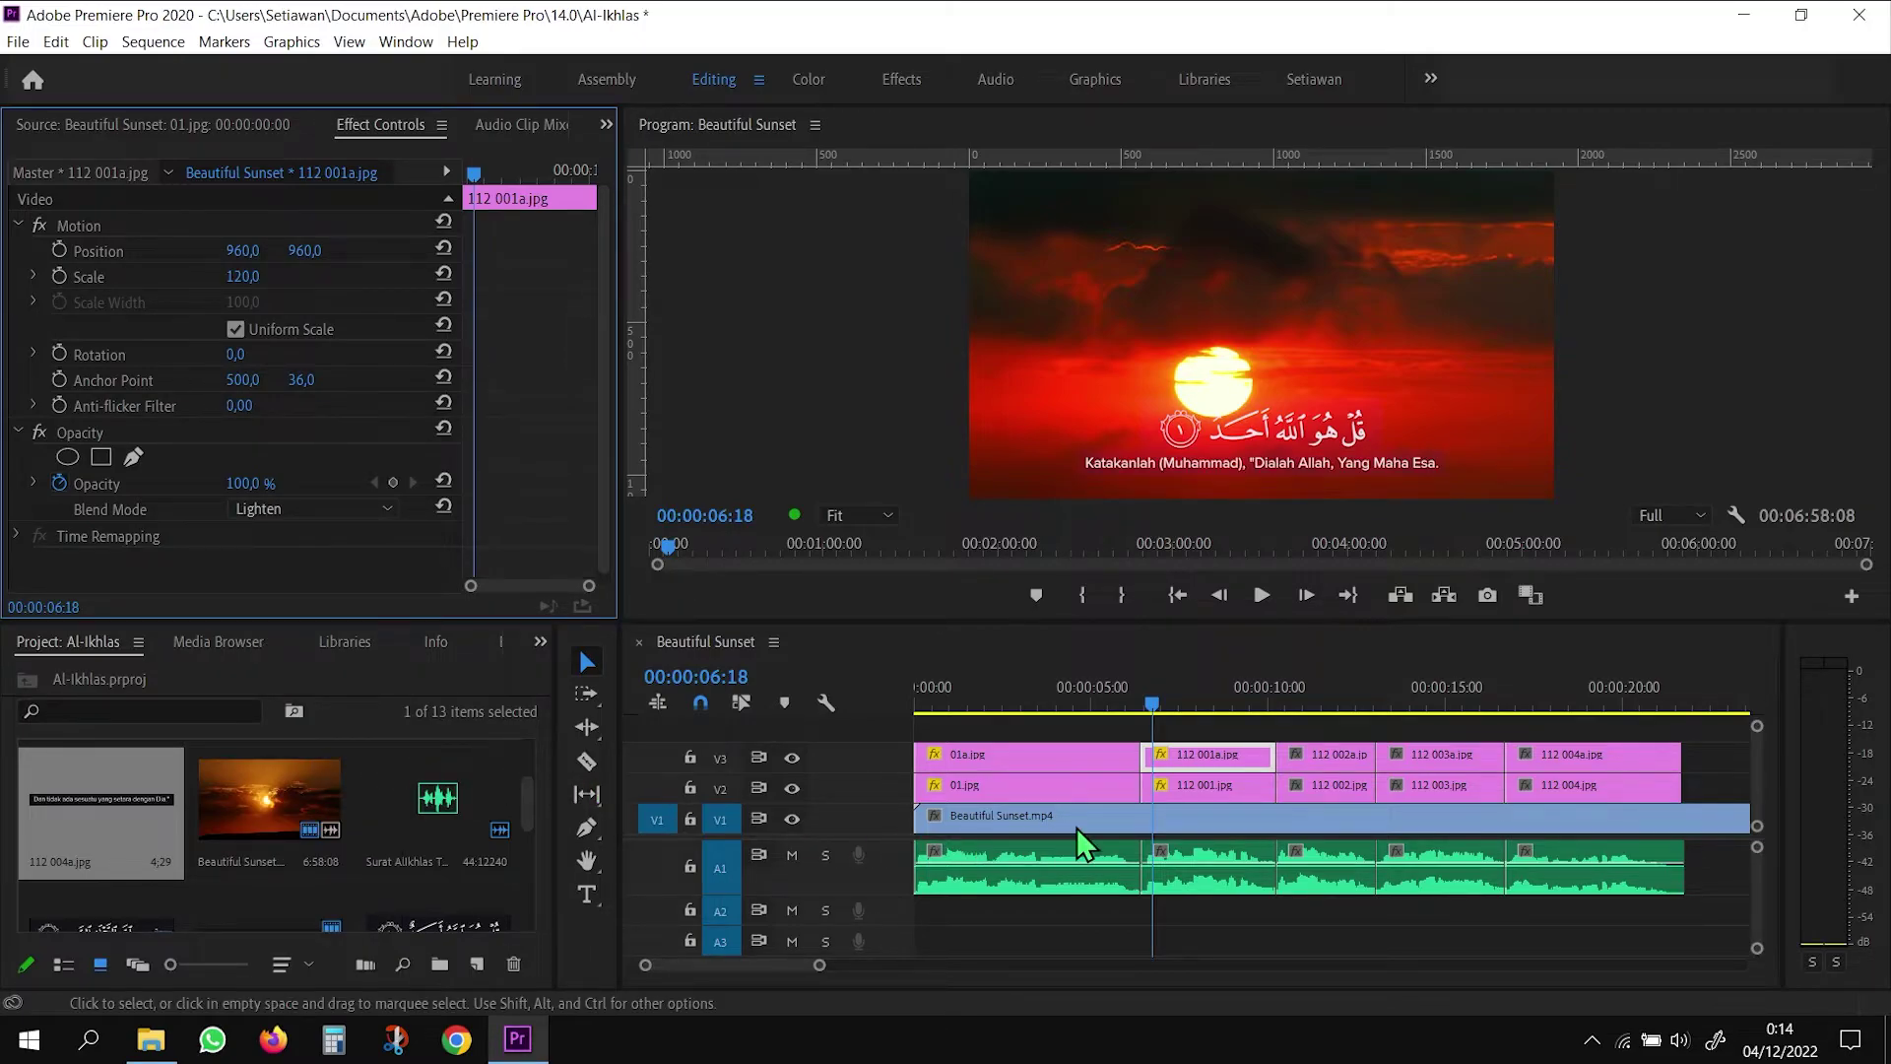
click(1261, 595)
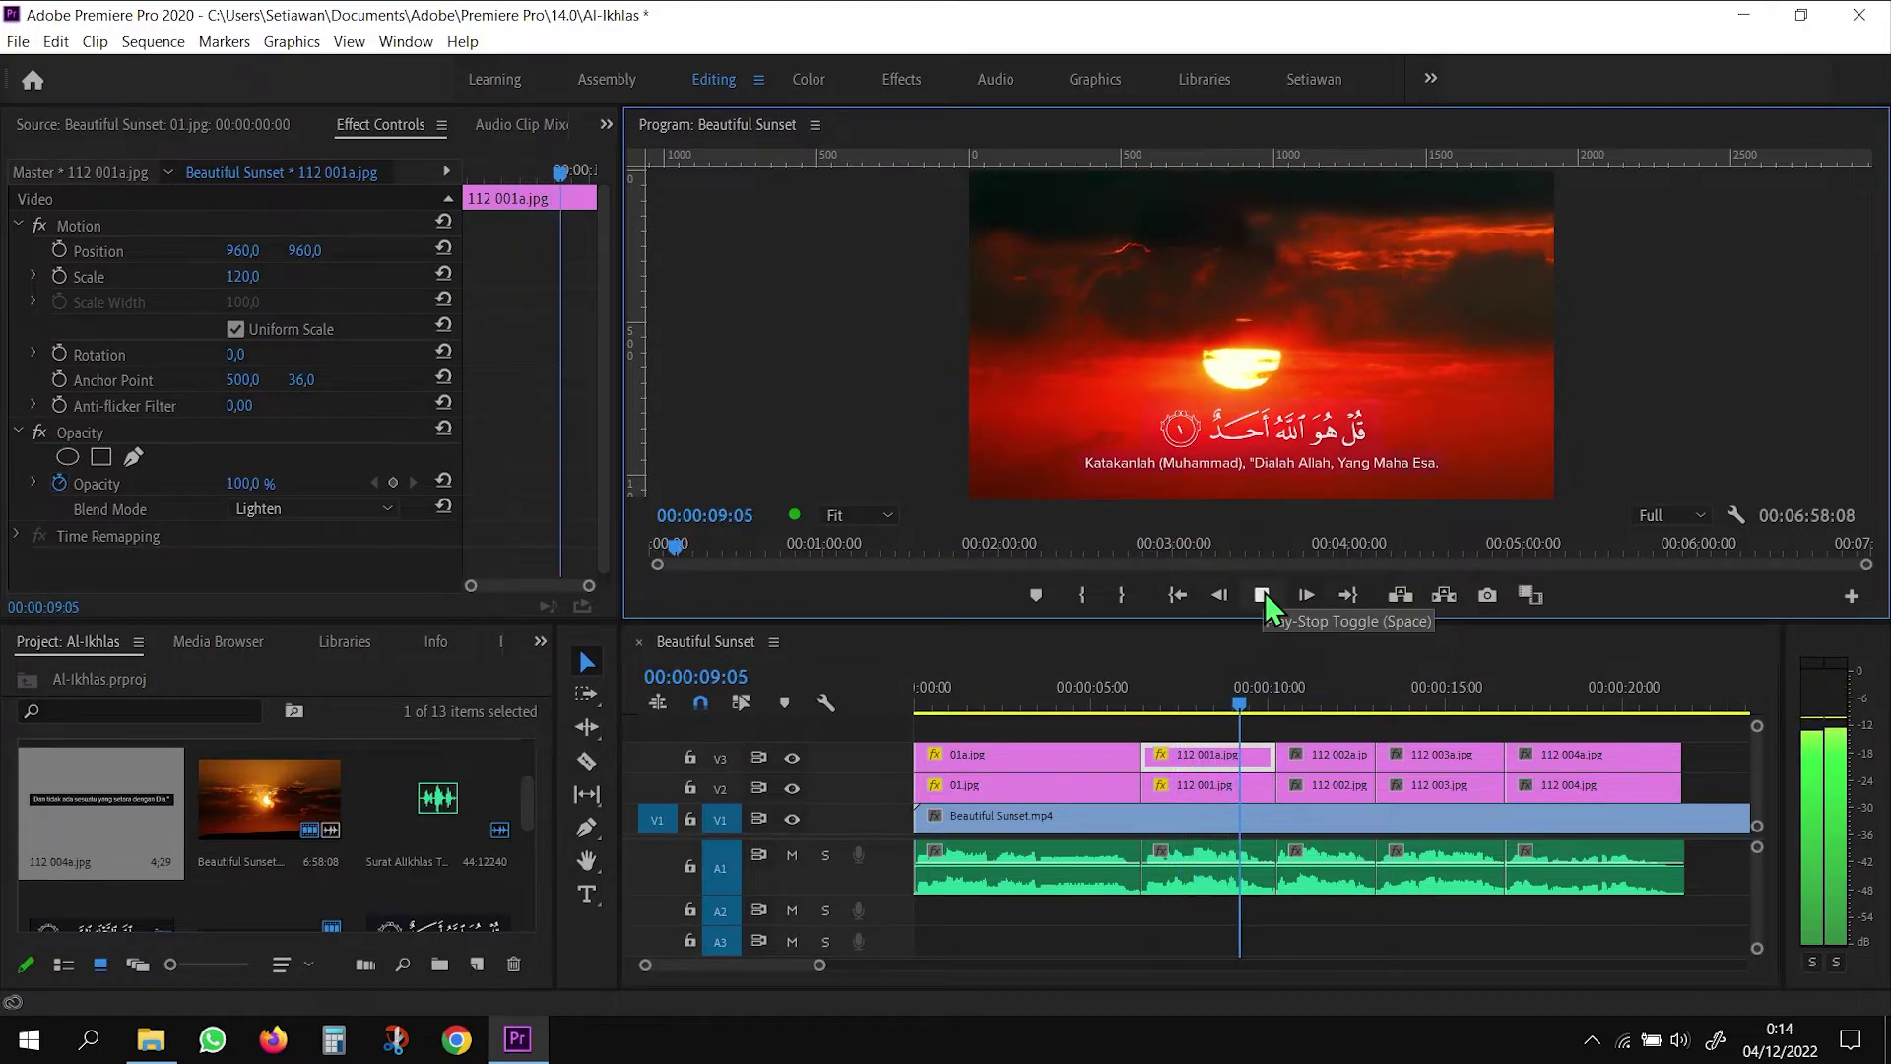
click(1263, 595)
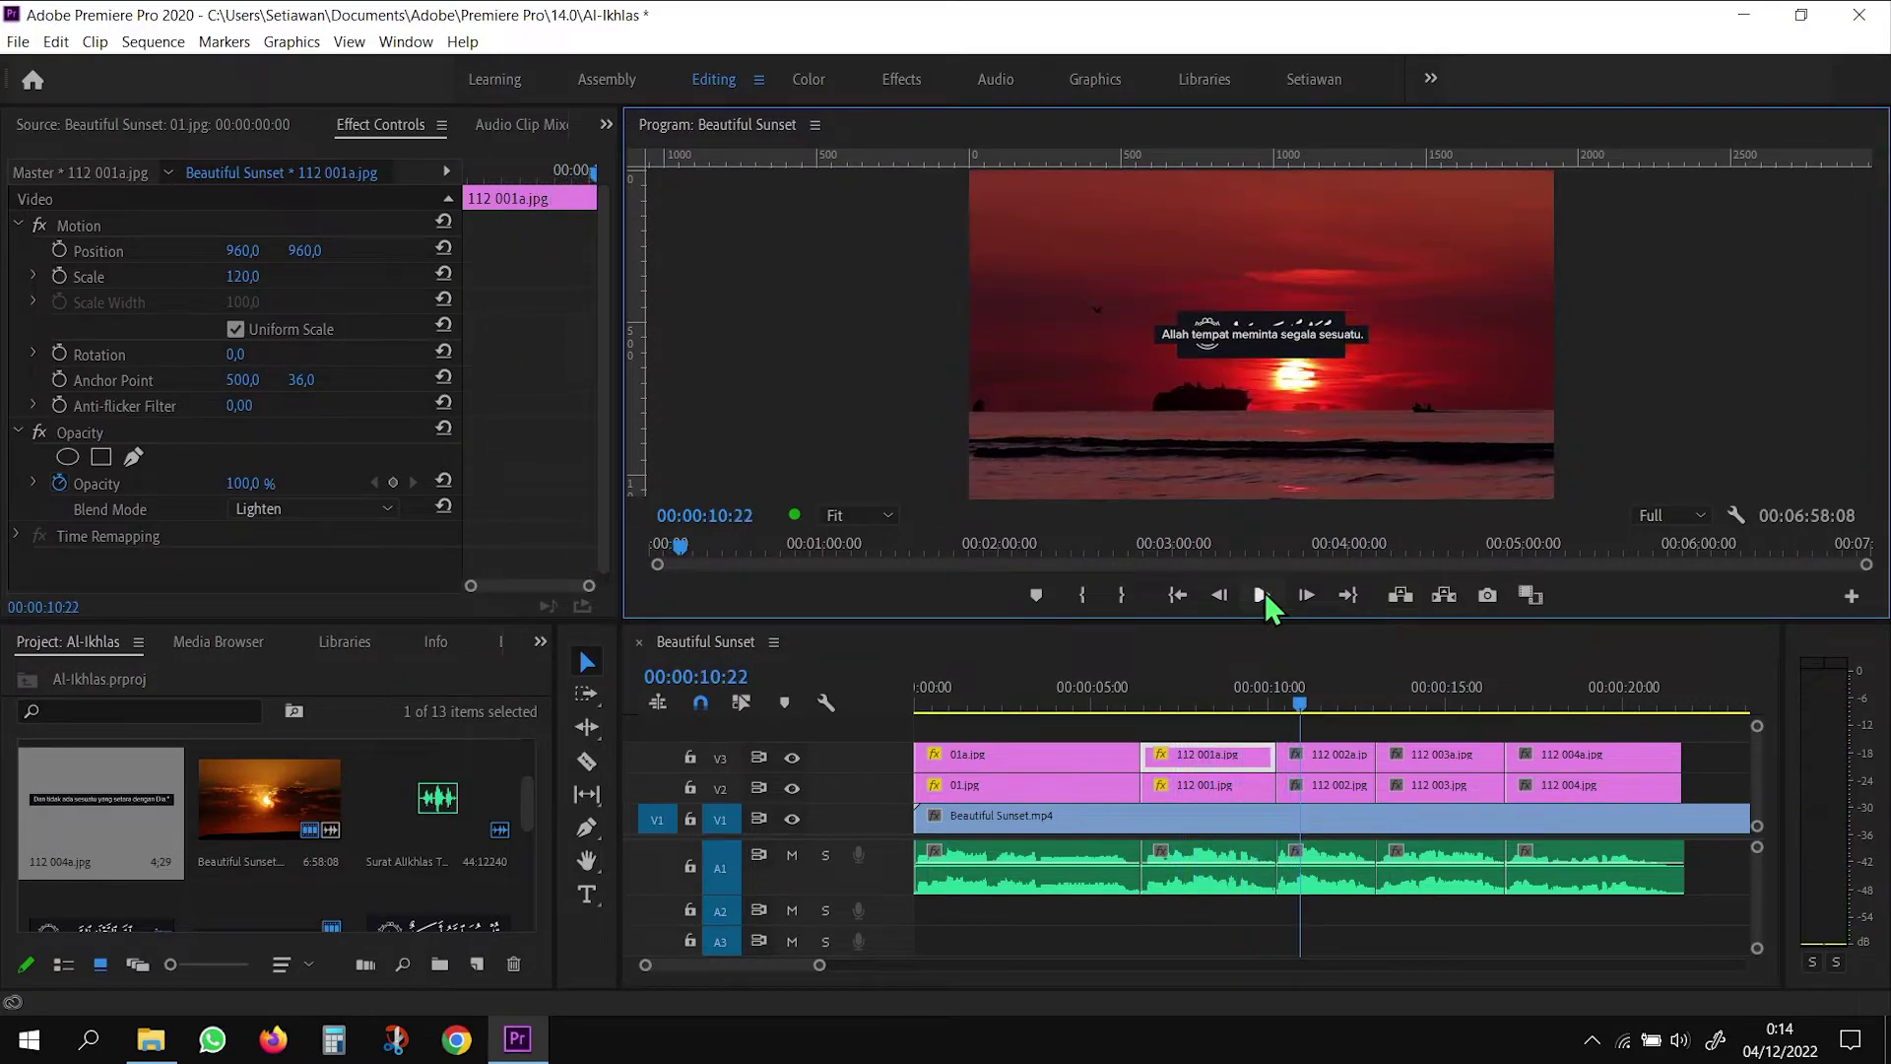
Give 112 002.jpg Position Y 960 and Scale 120
click(1337, 786)
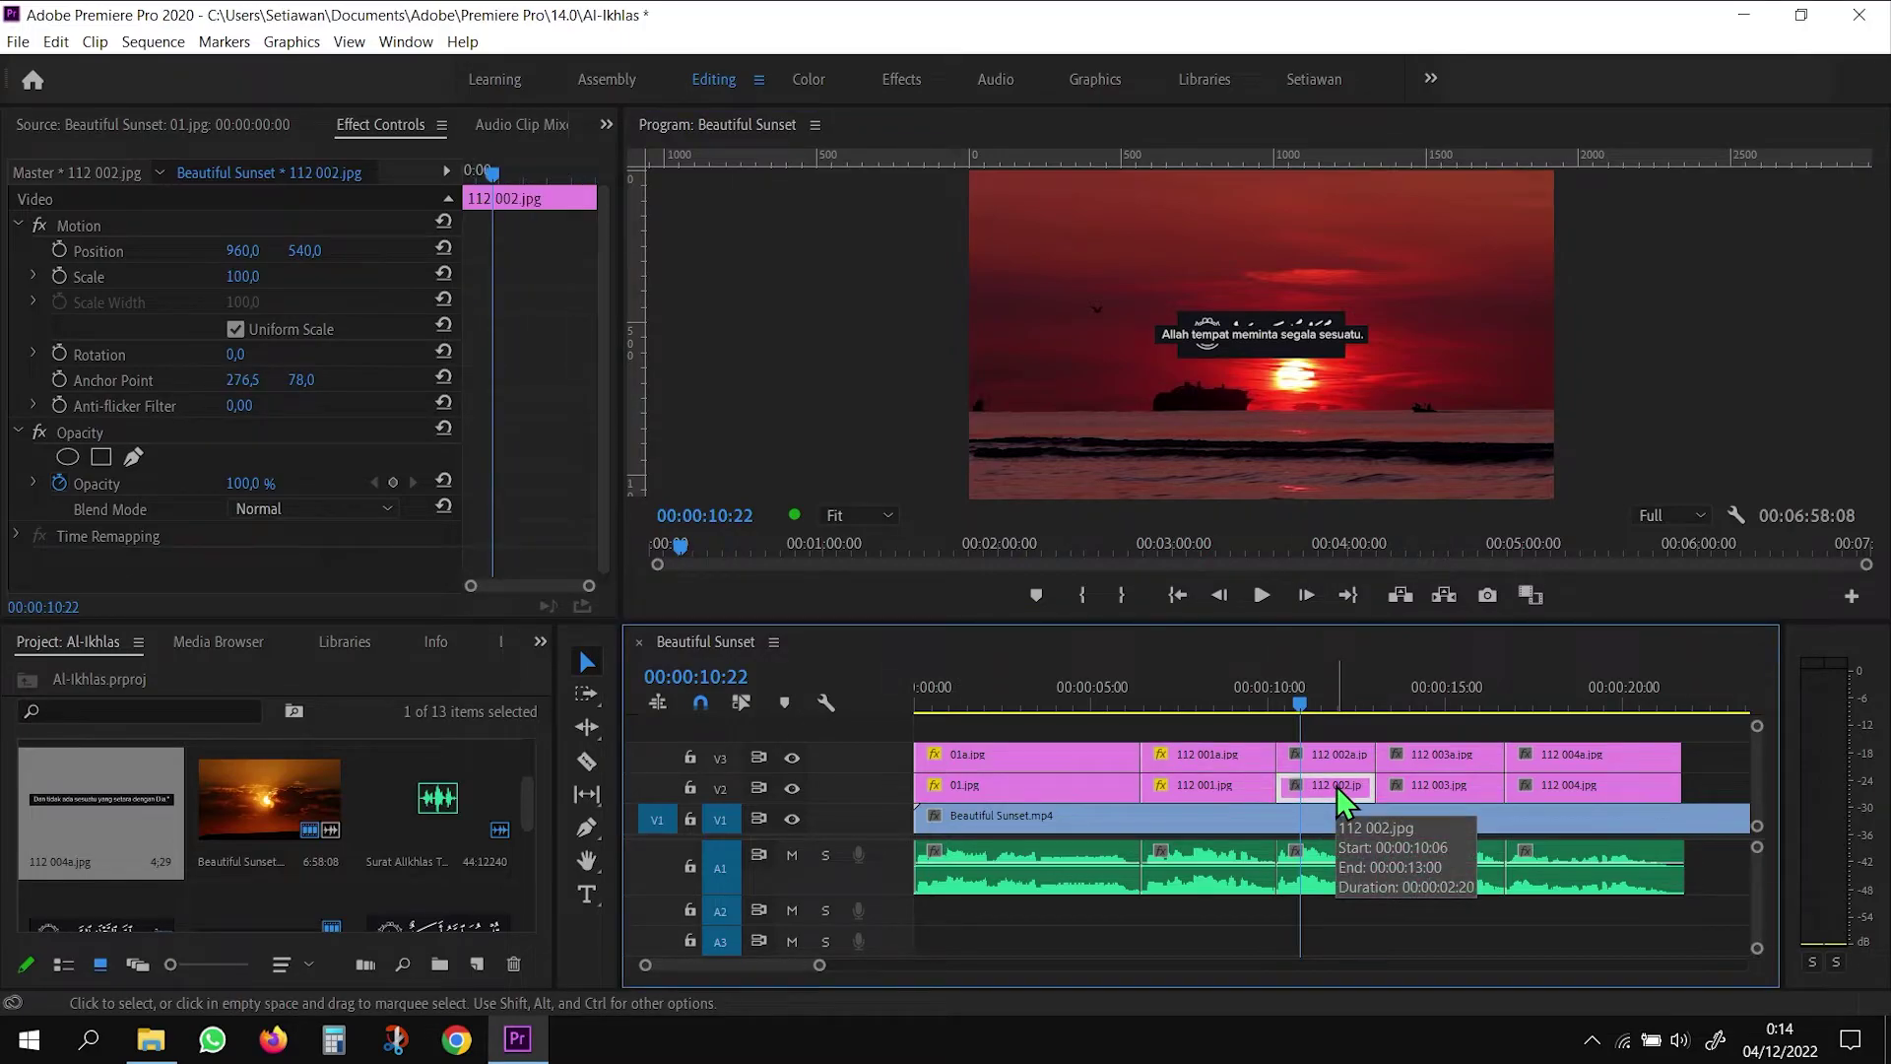
click(313, 249)
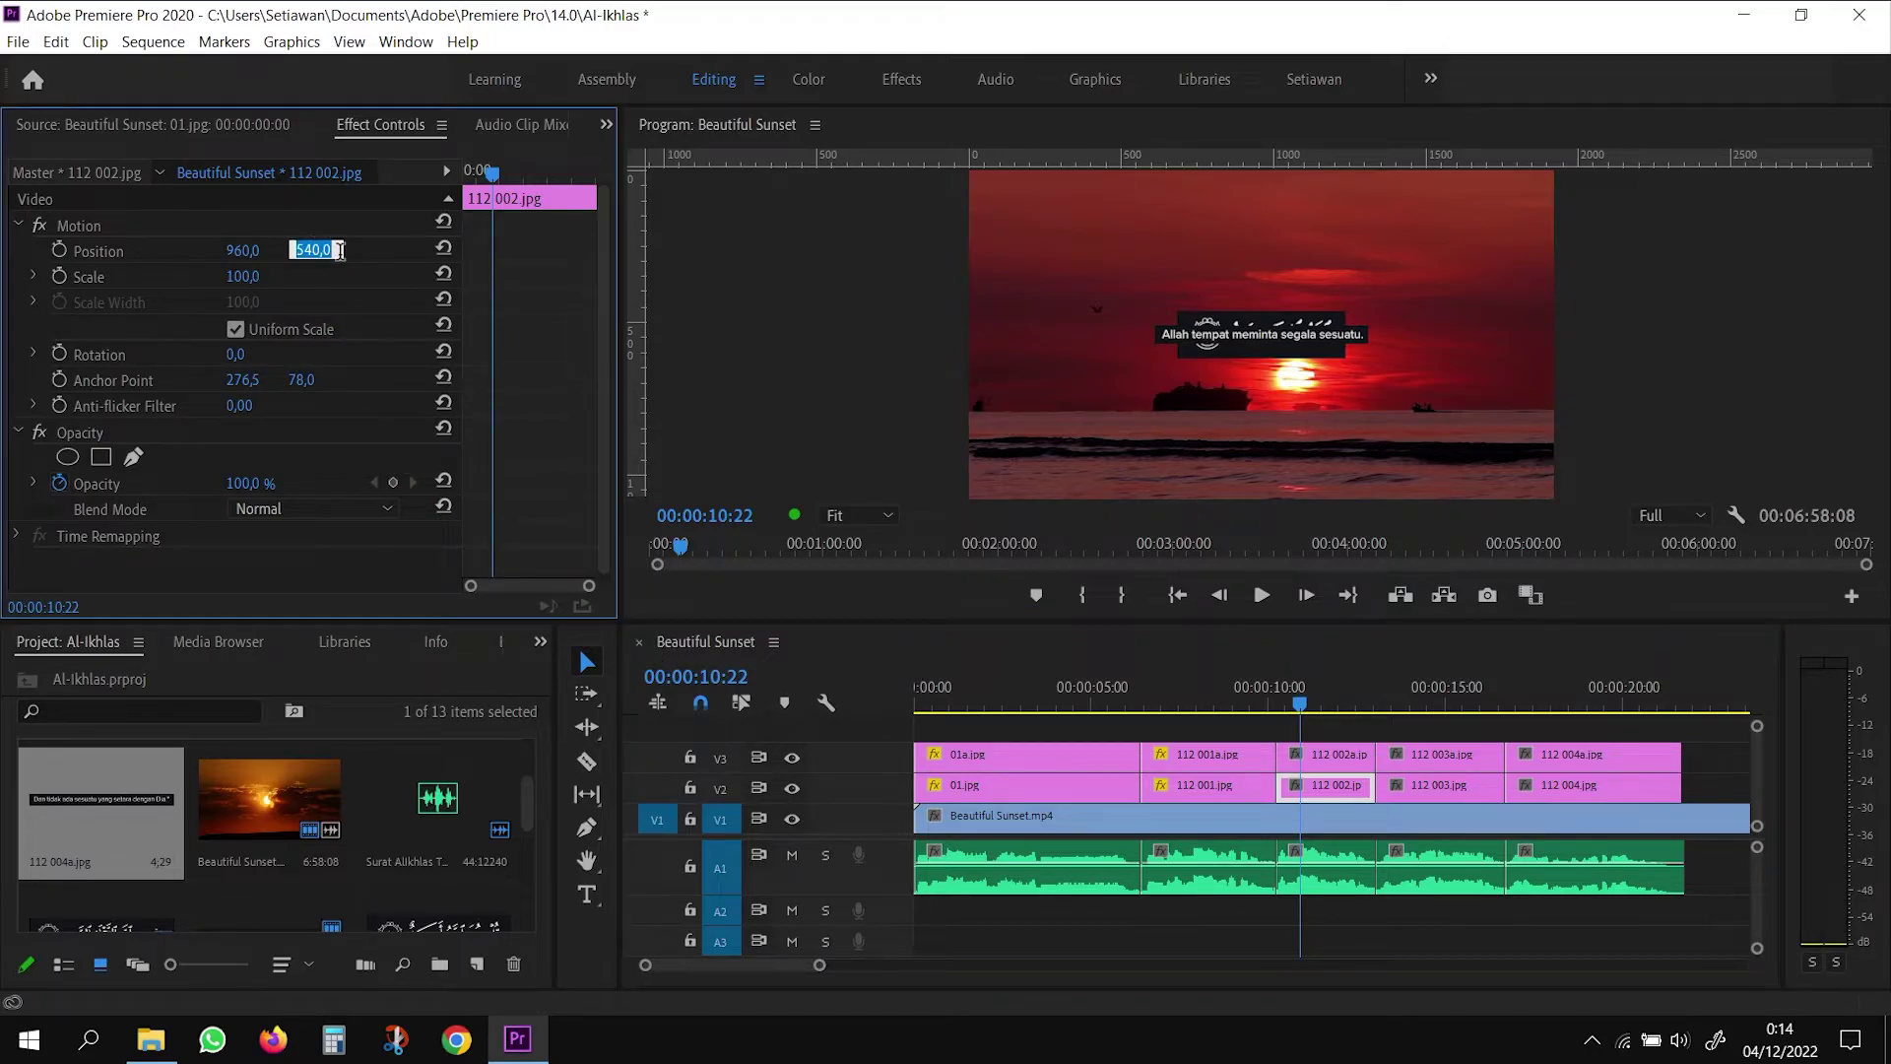
text(9)
text(60)
key(Return)
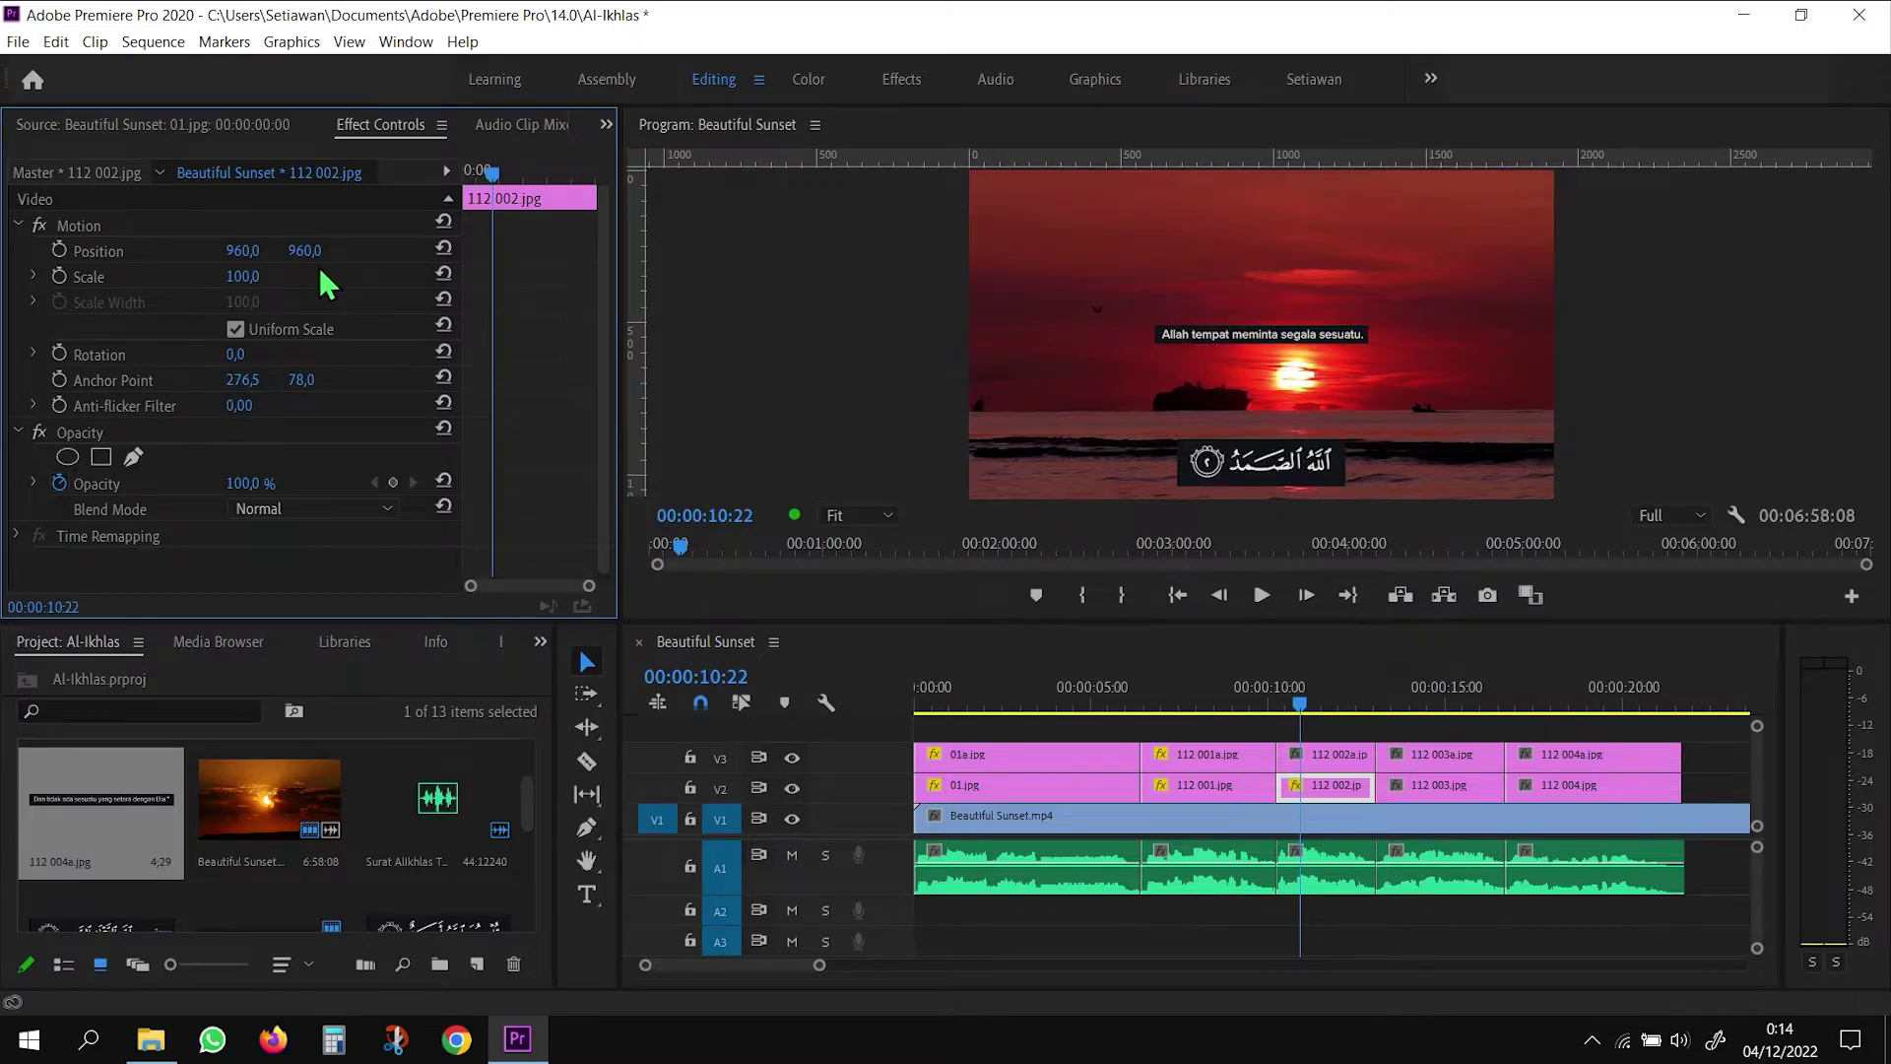
click(258, 275)
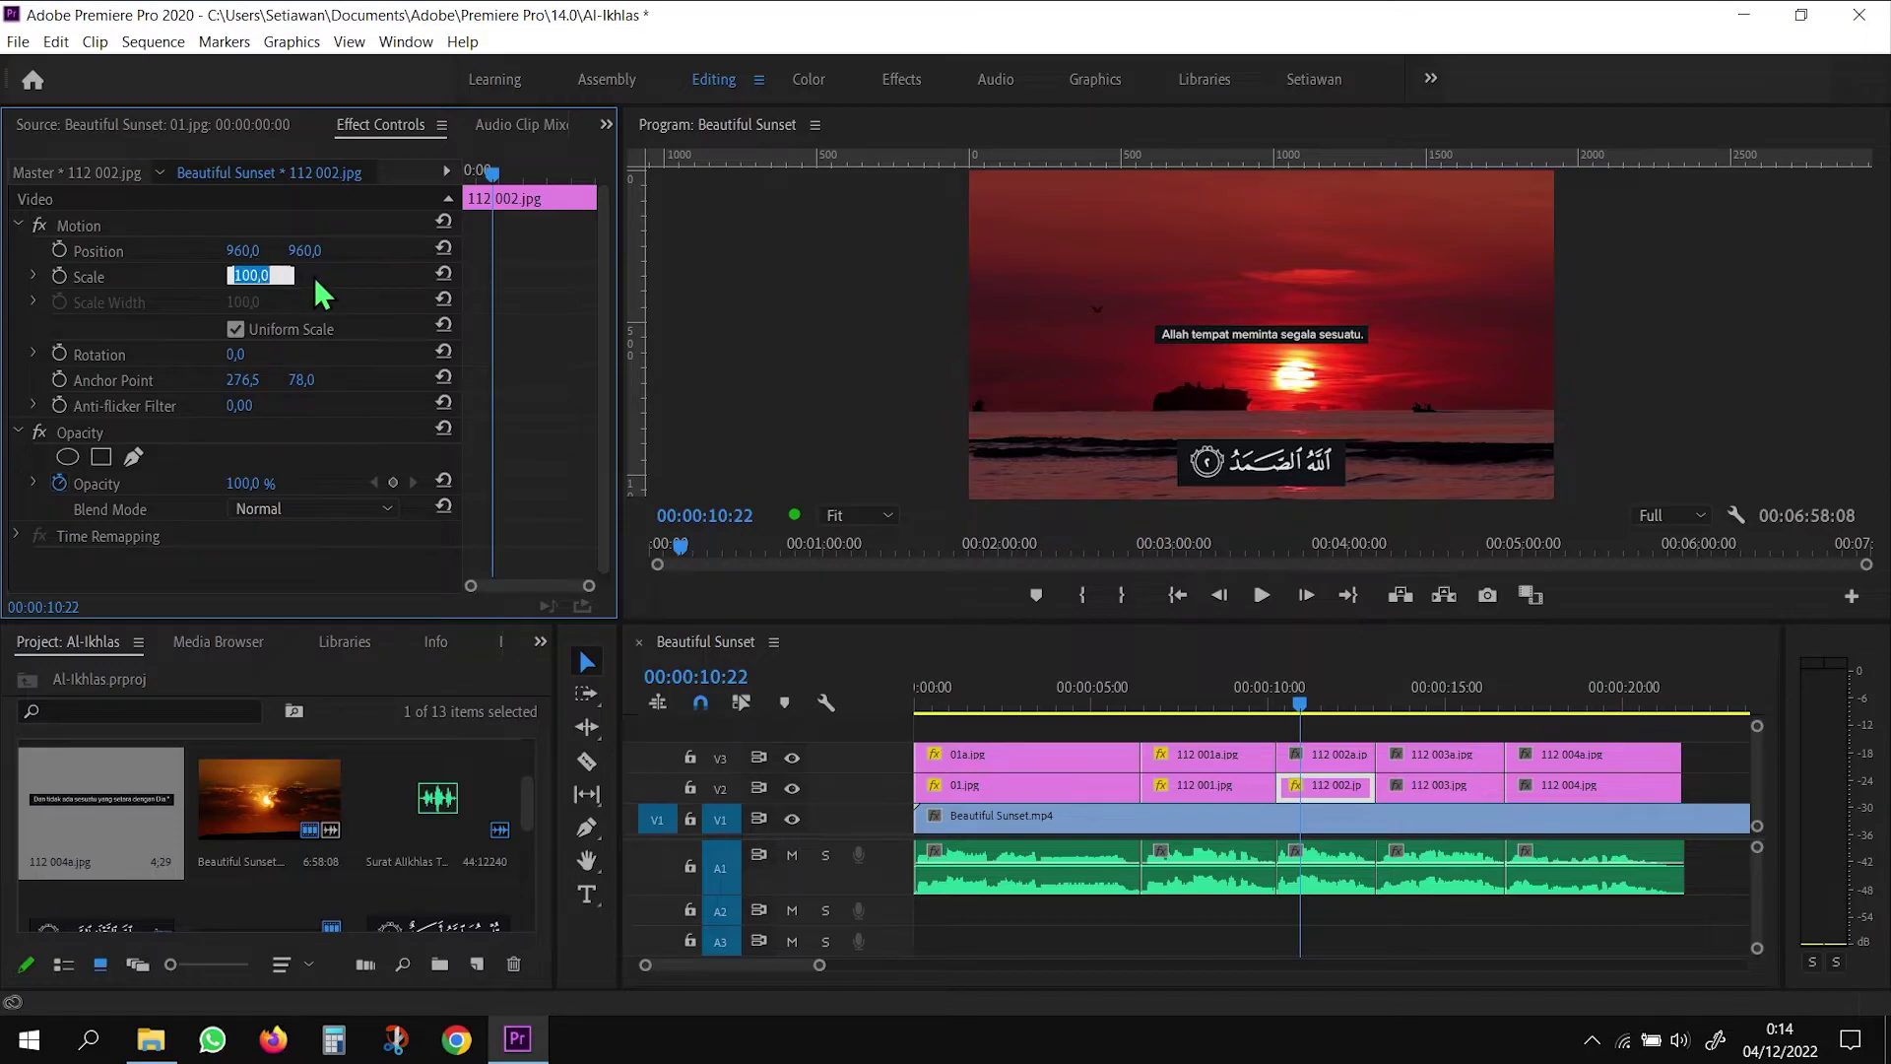
text(120)
key(Return)
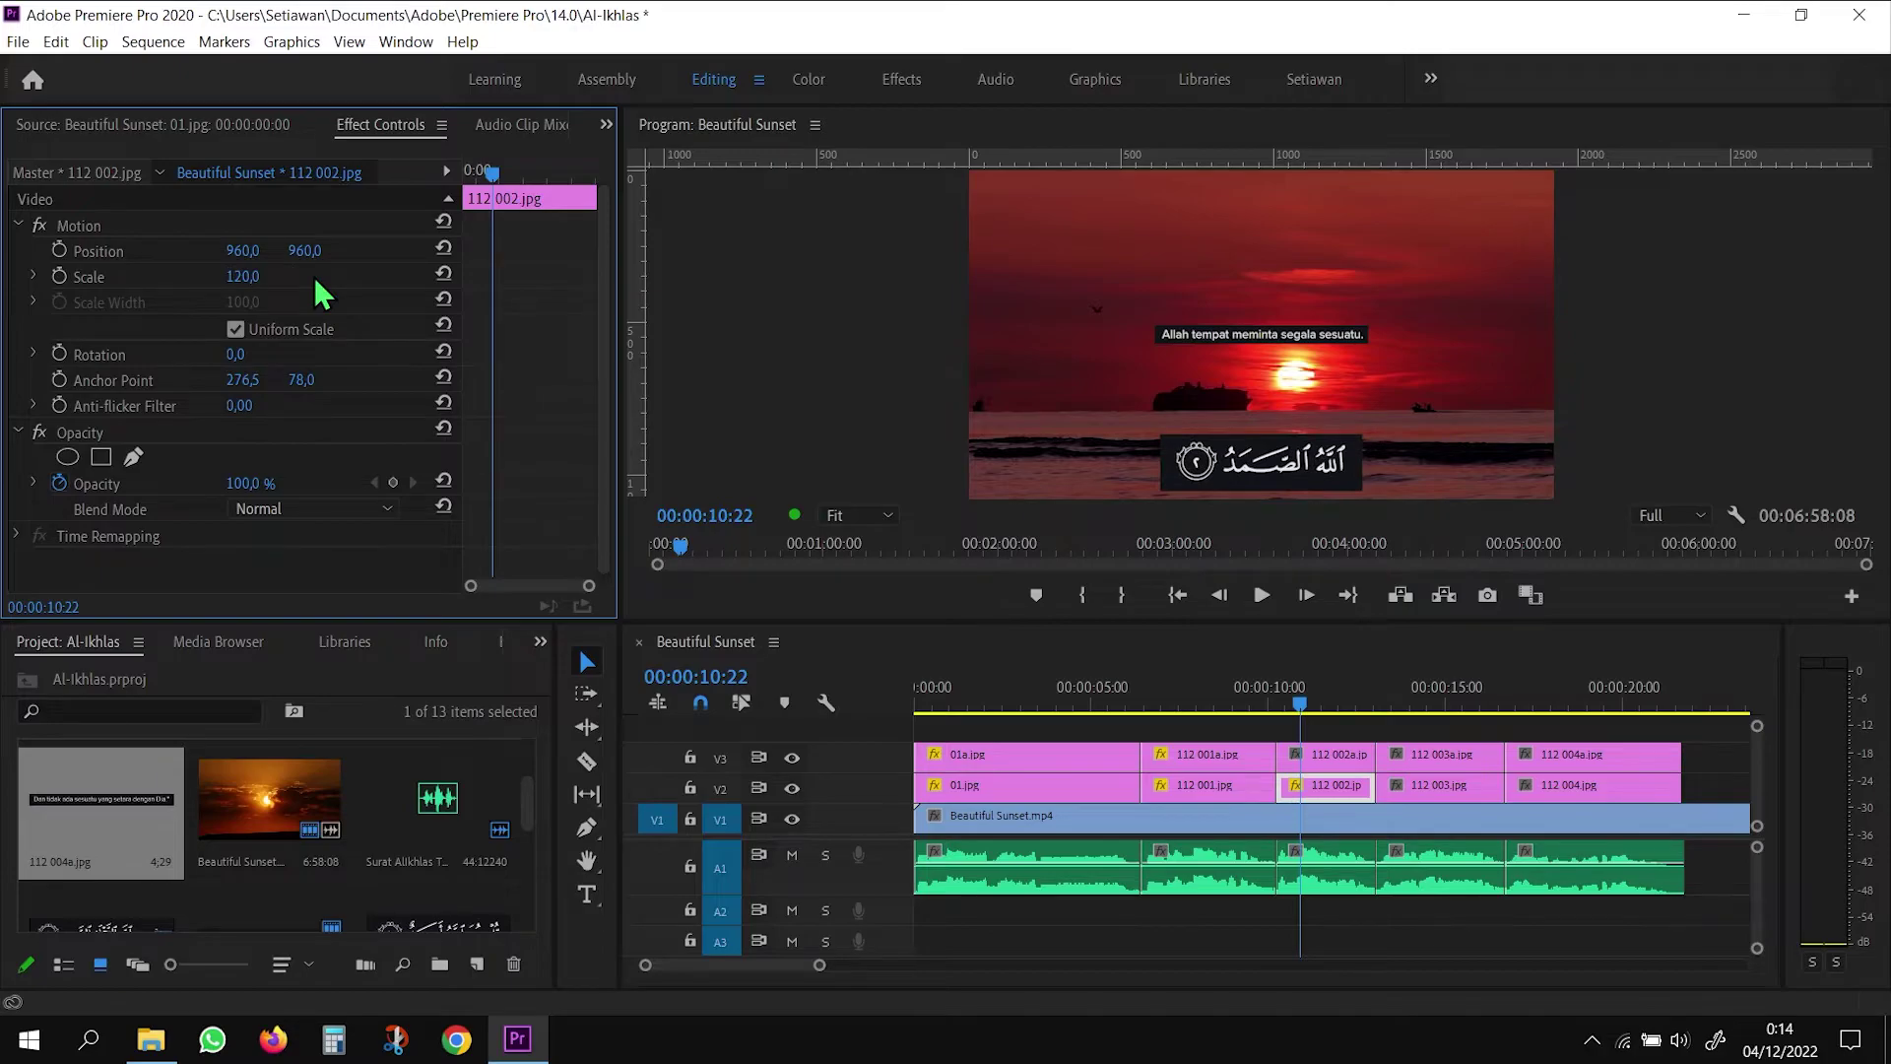
Set 112 002.jpg's blend mode to Lighten after comparing with 112 001.jpg
click(1249, 789)
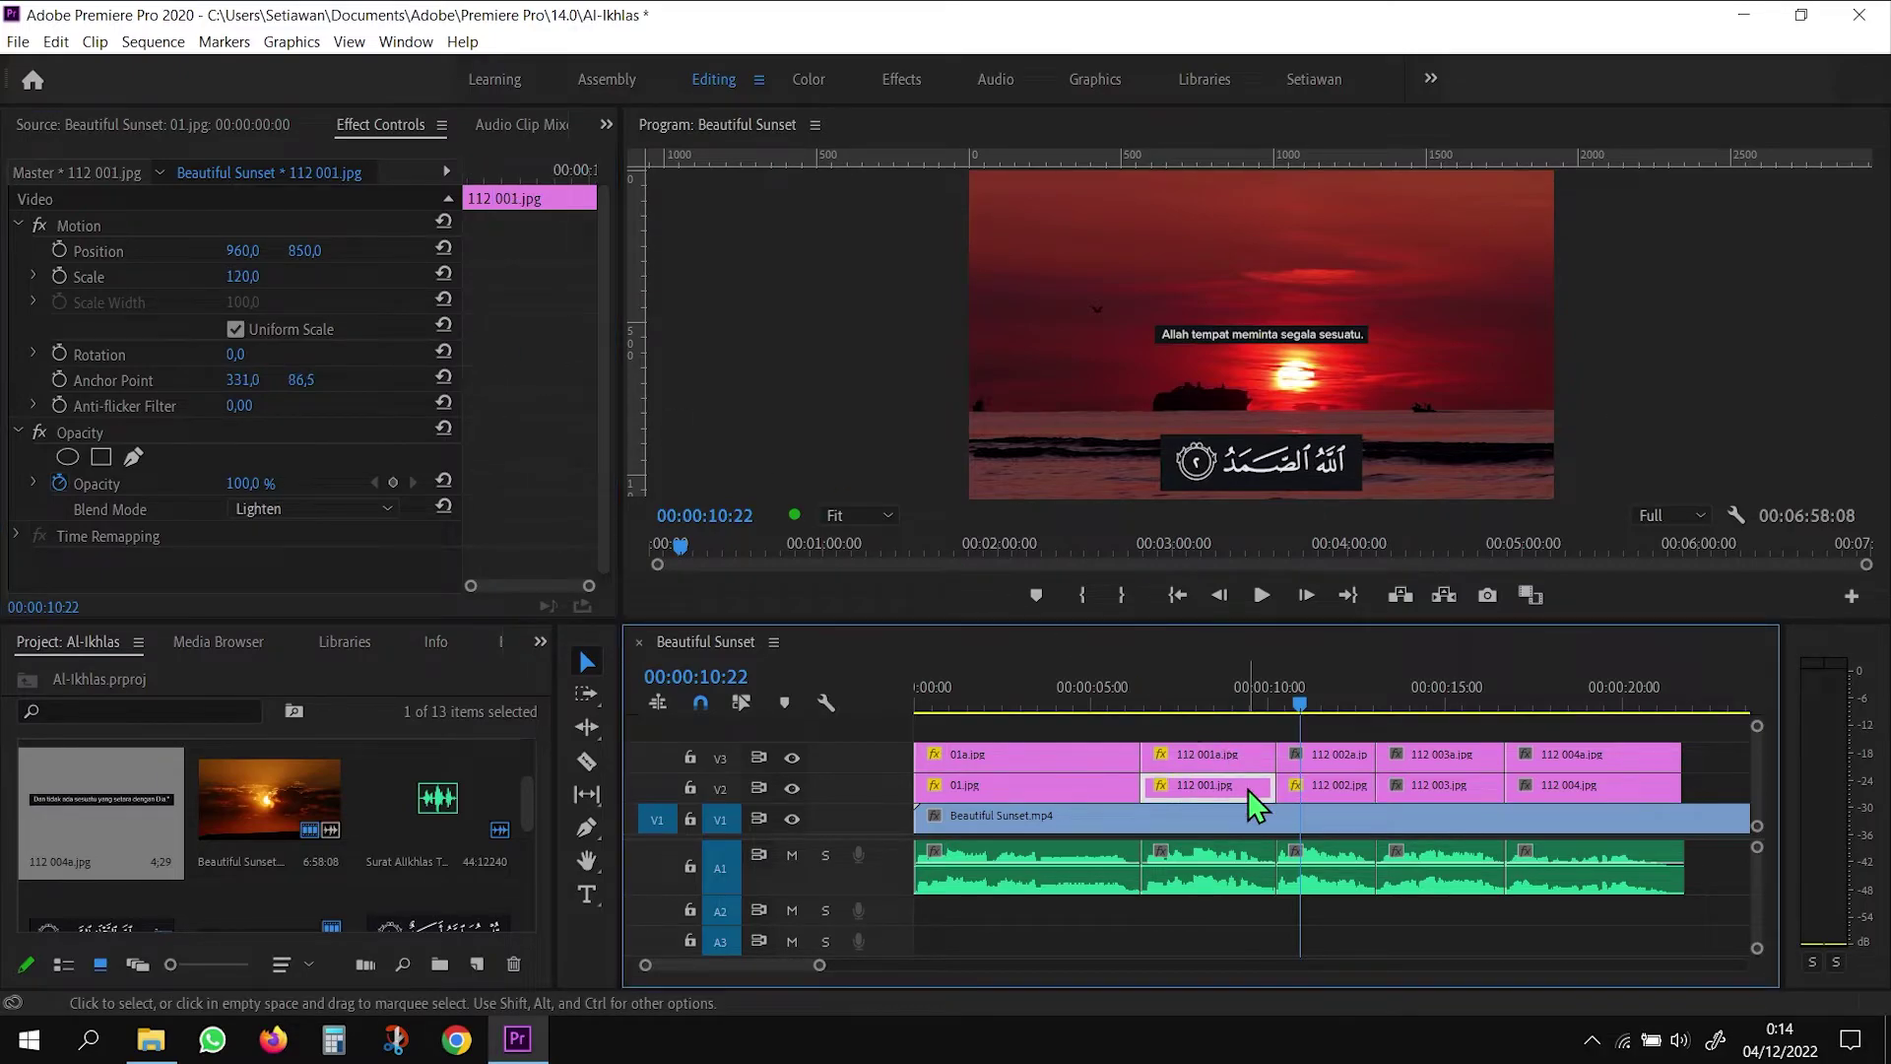
click(1351, 789)
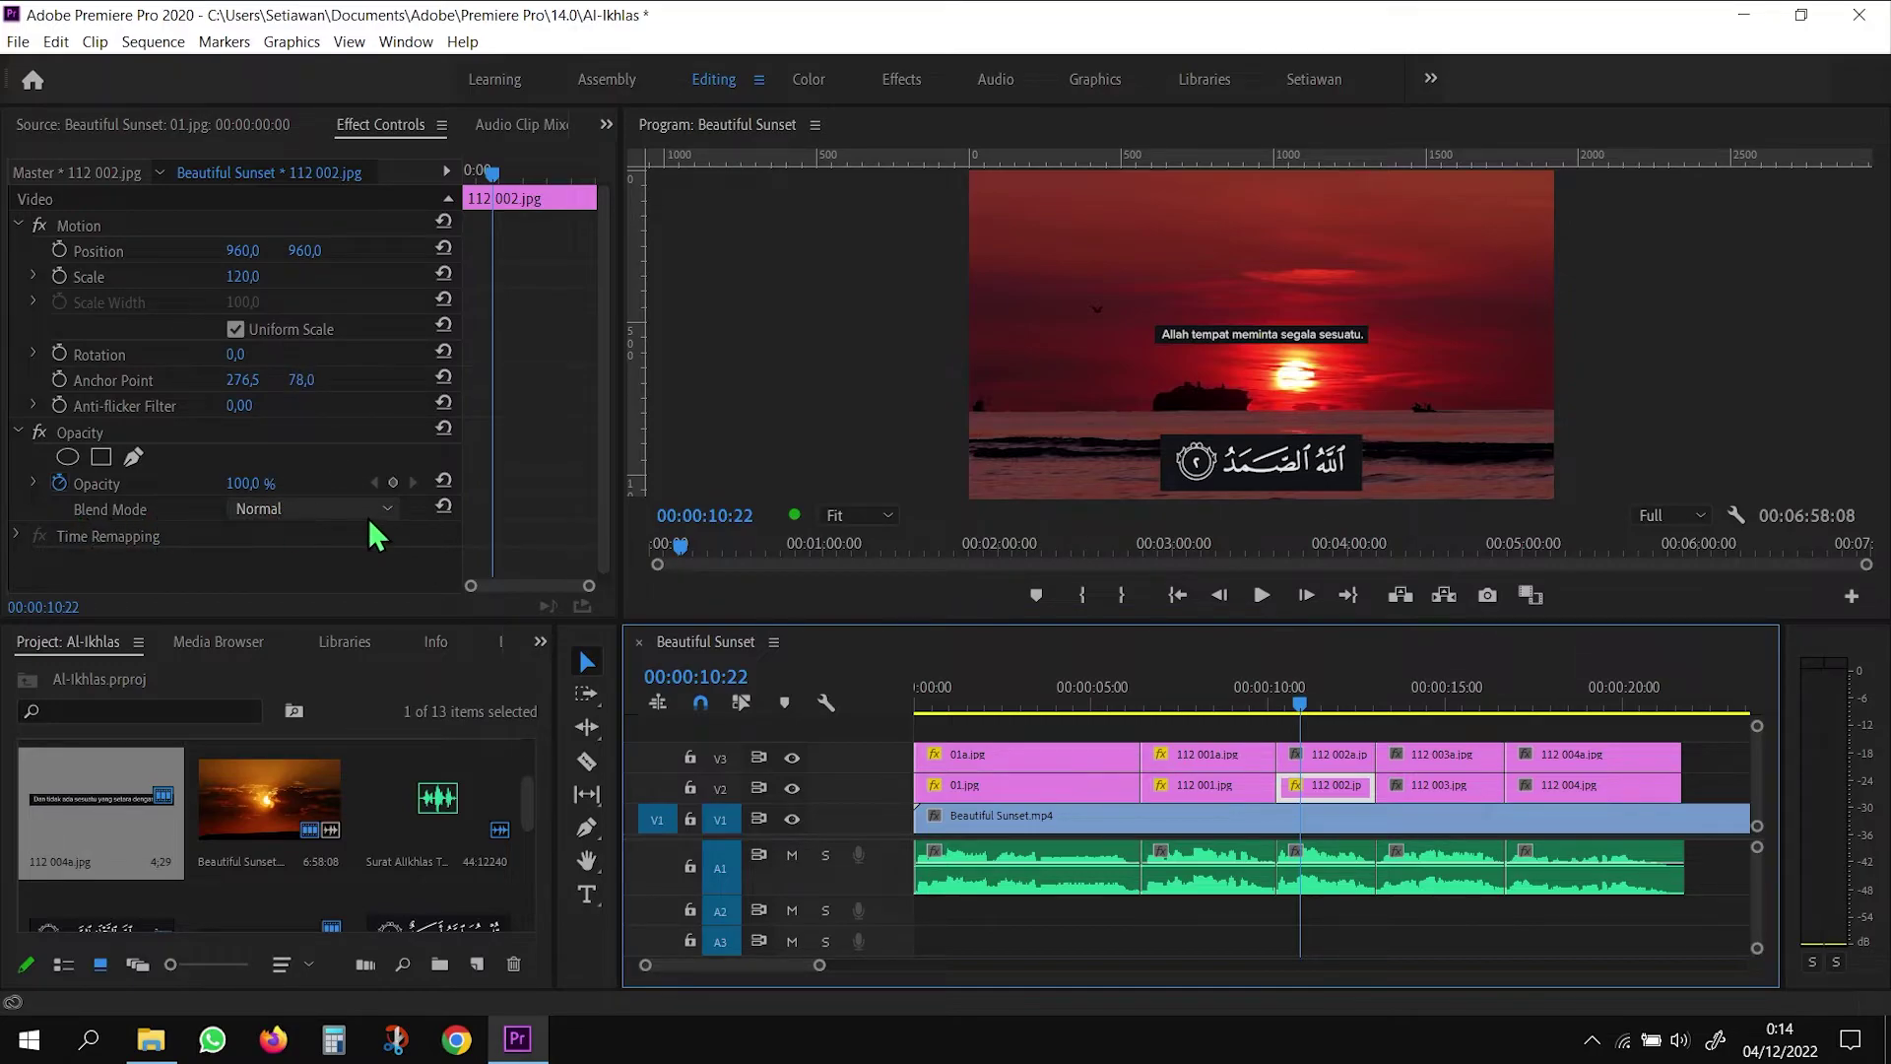
click(387, 508)
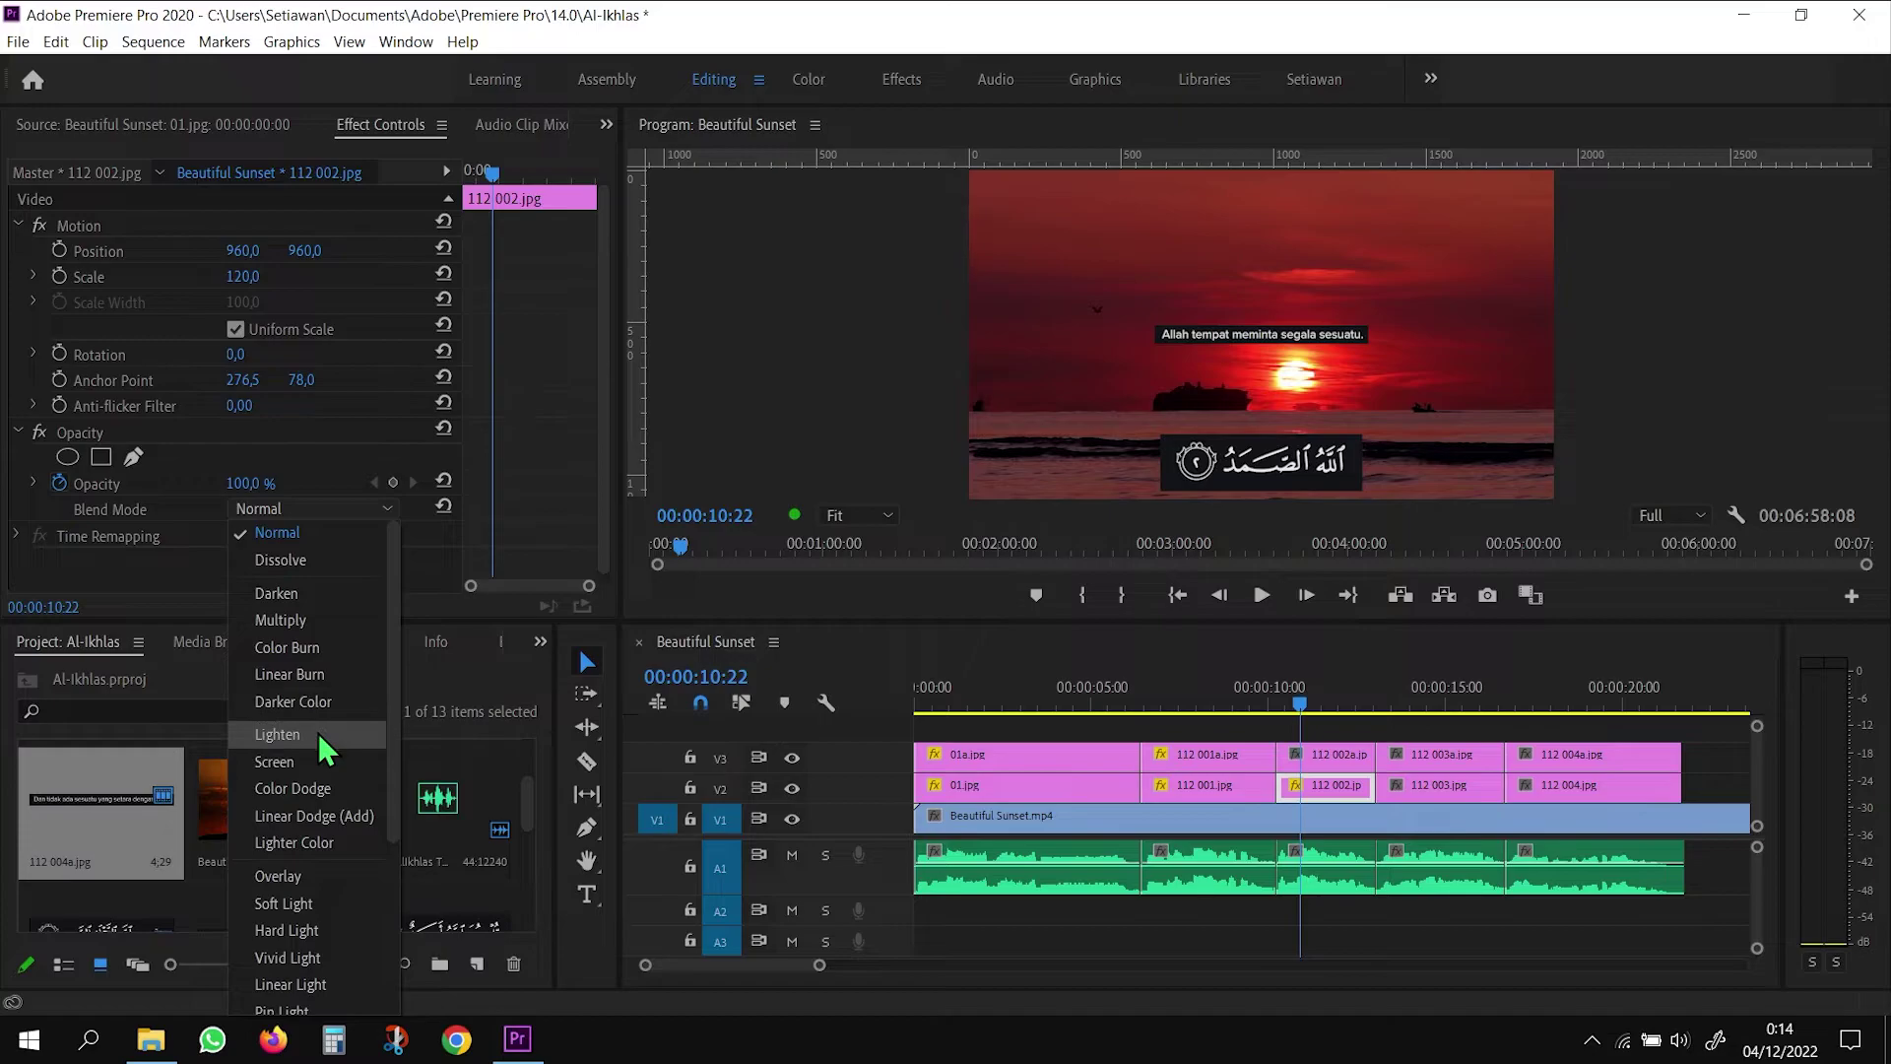
click(320, 734)
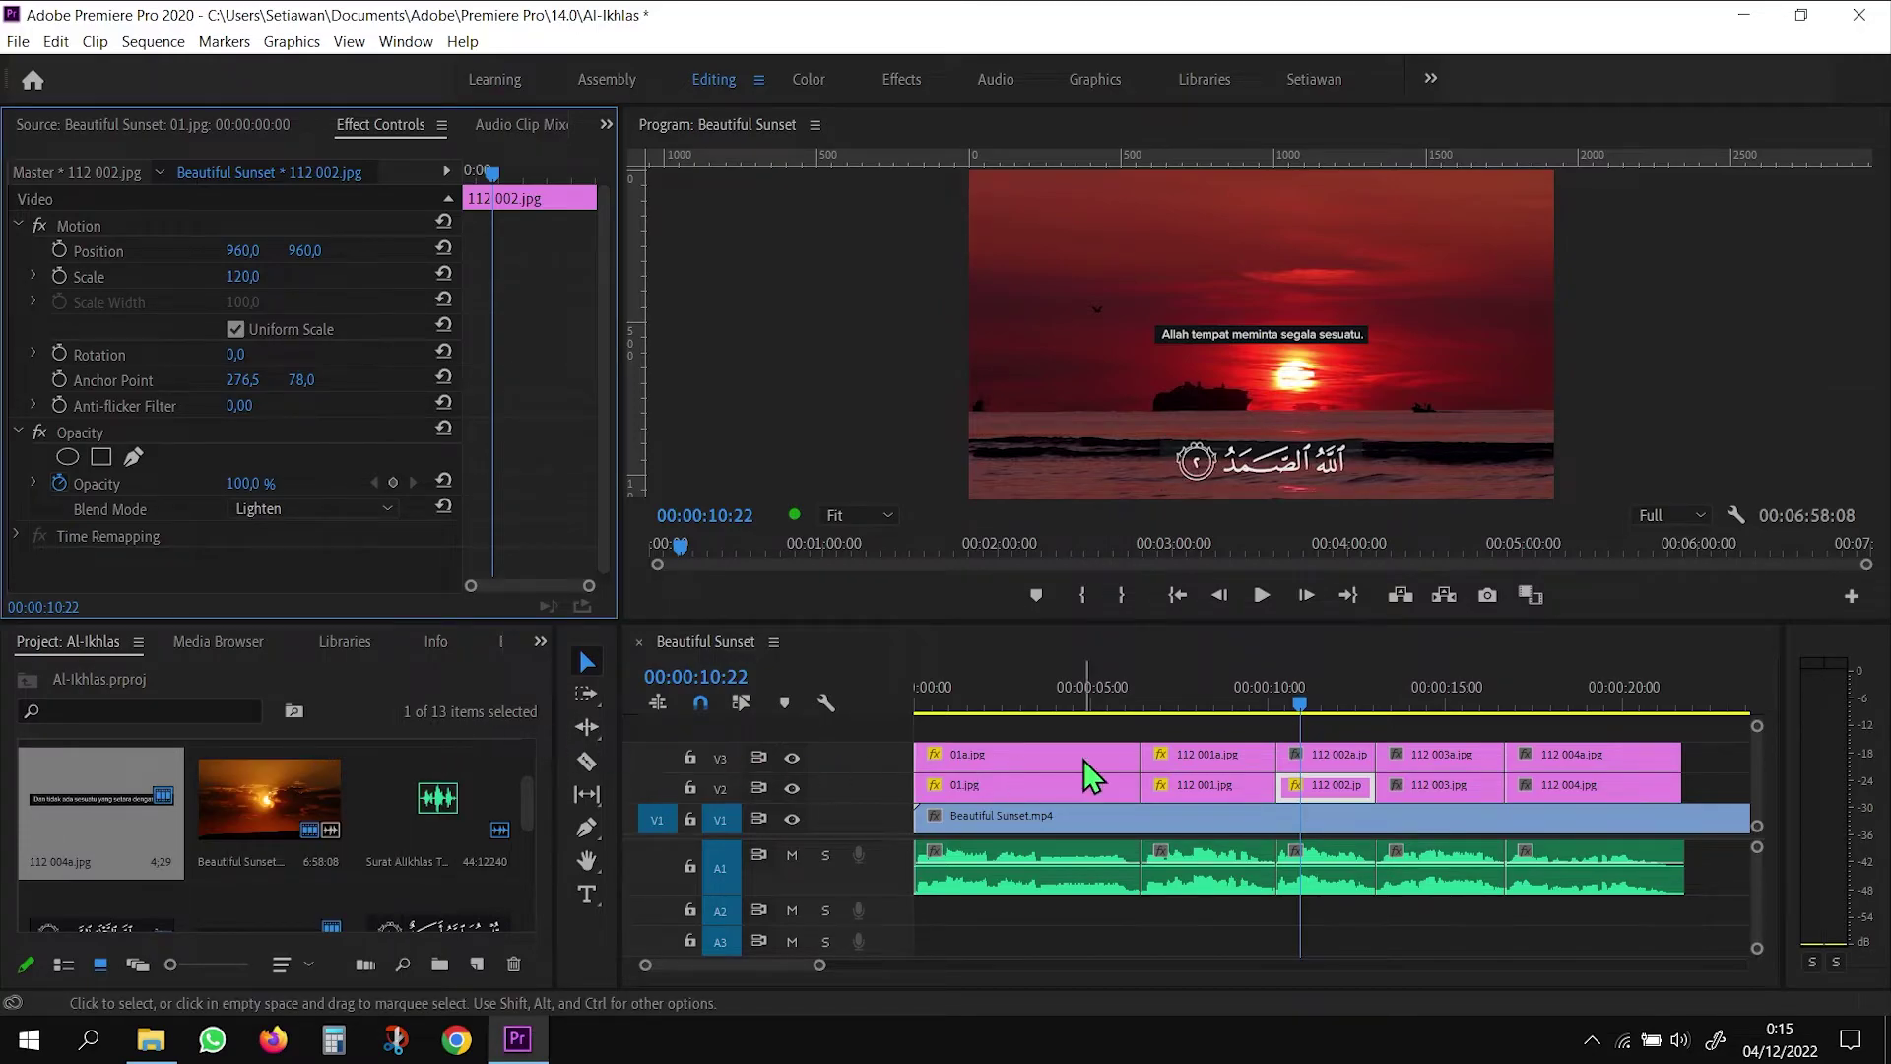
Correct 112 002.jpg's Position Y to 850 to match 112 001.jpg
click(1357, 755)
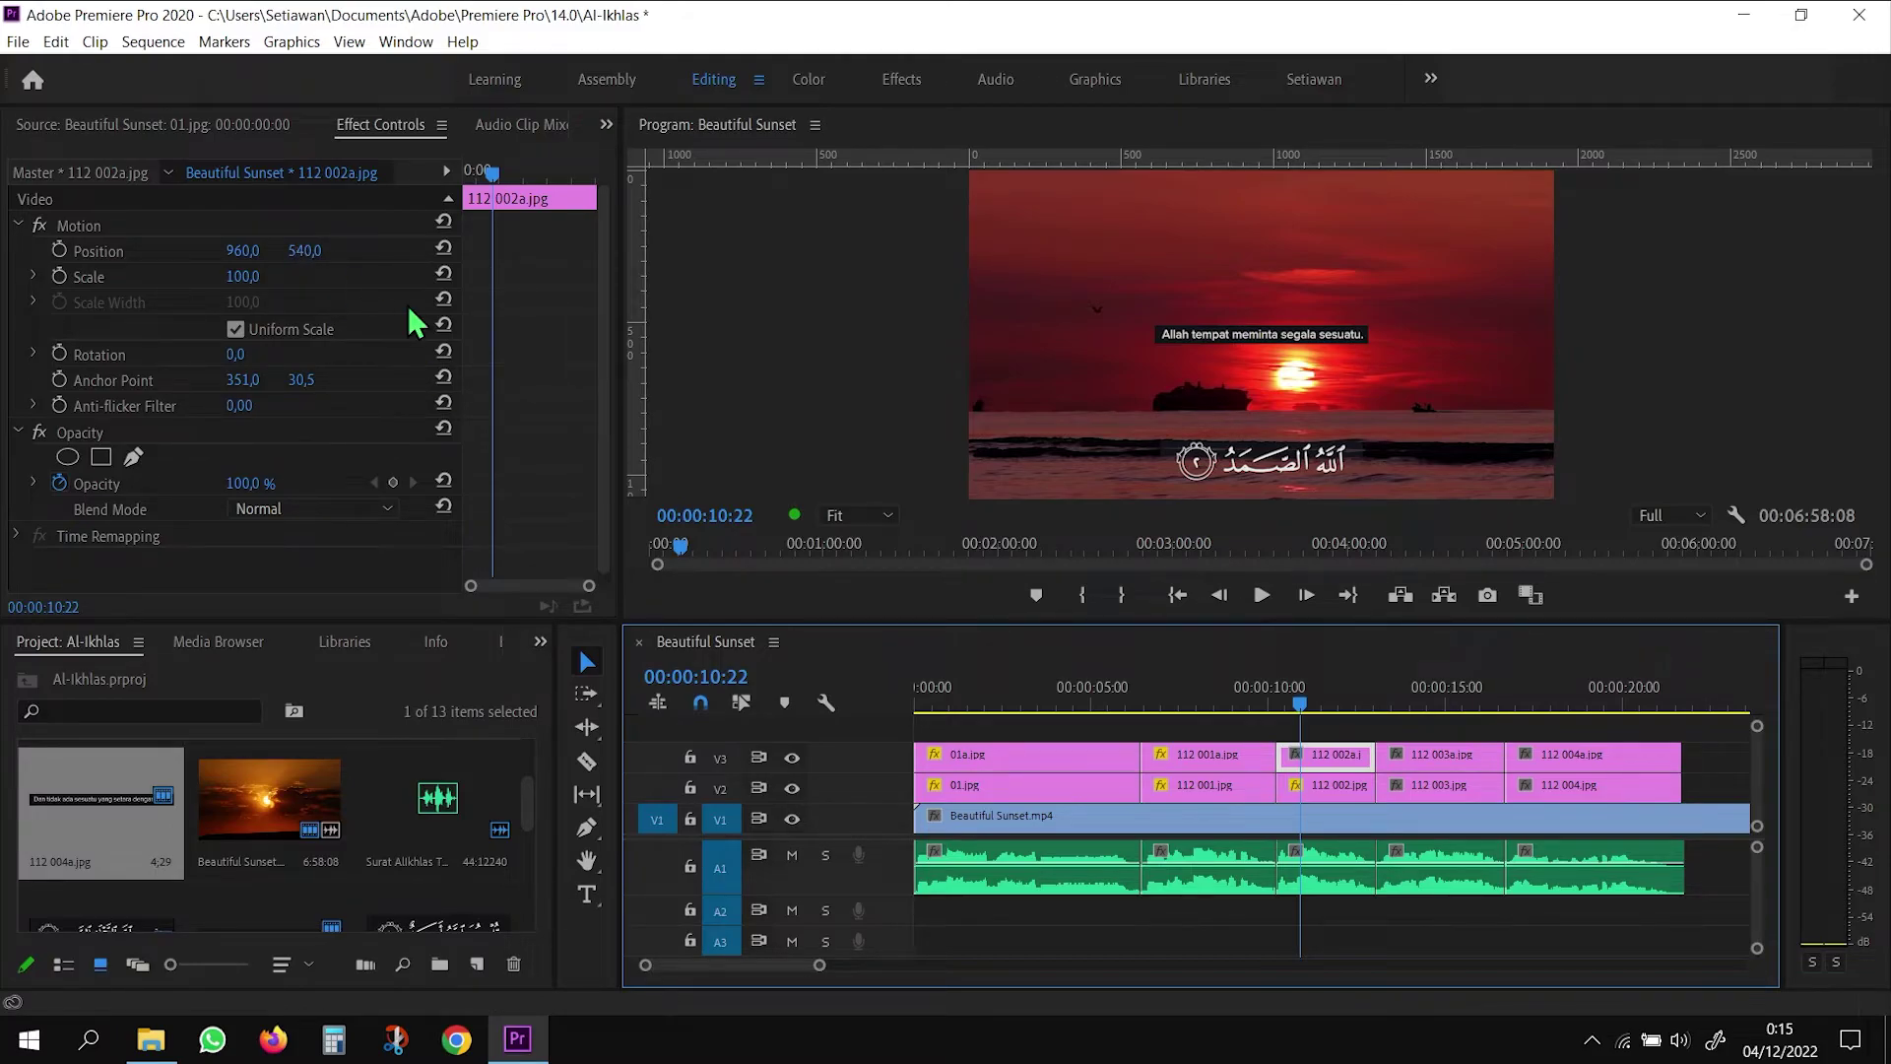
click(1344, 788)
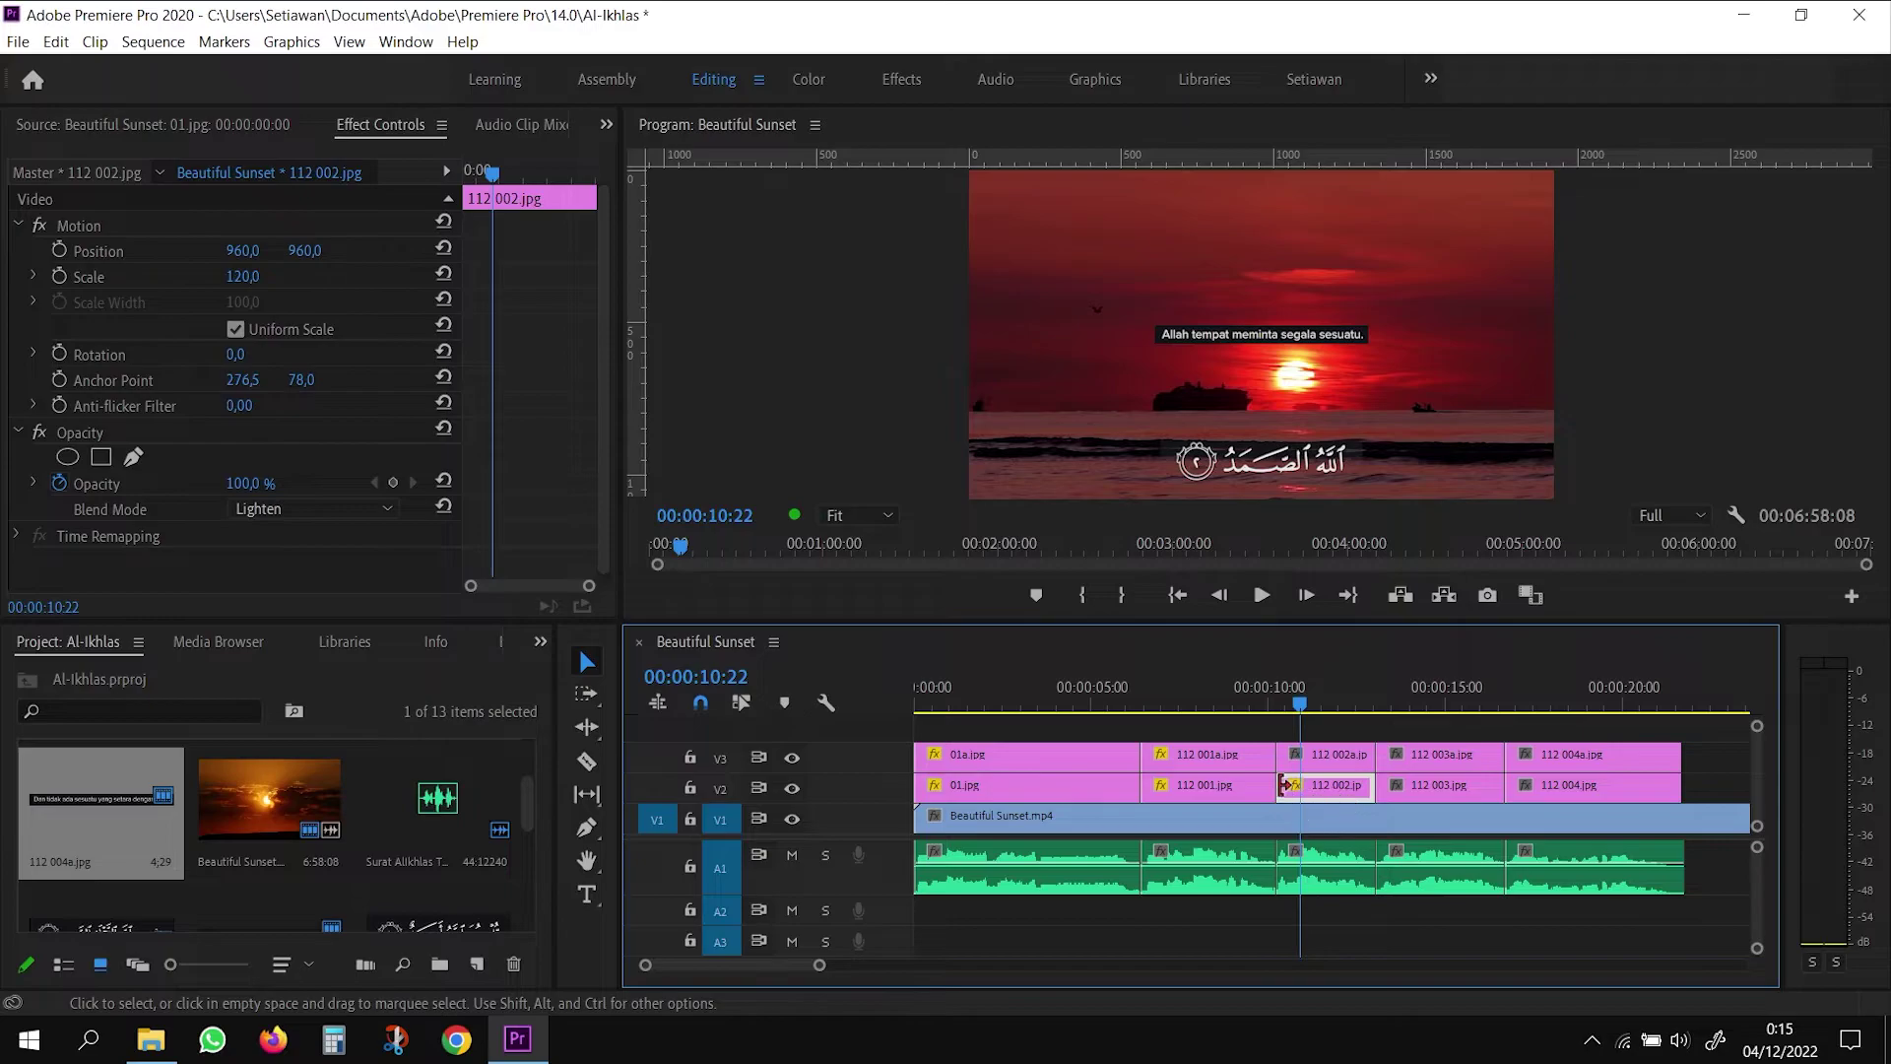
click(1238, 788)
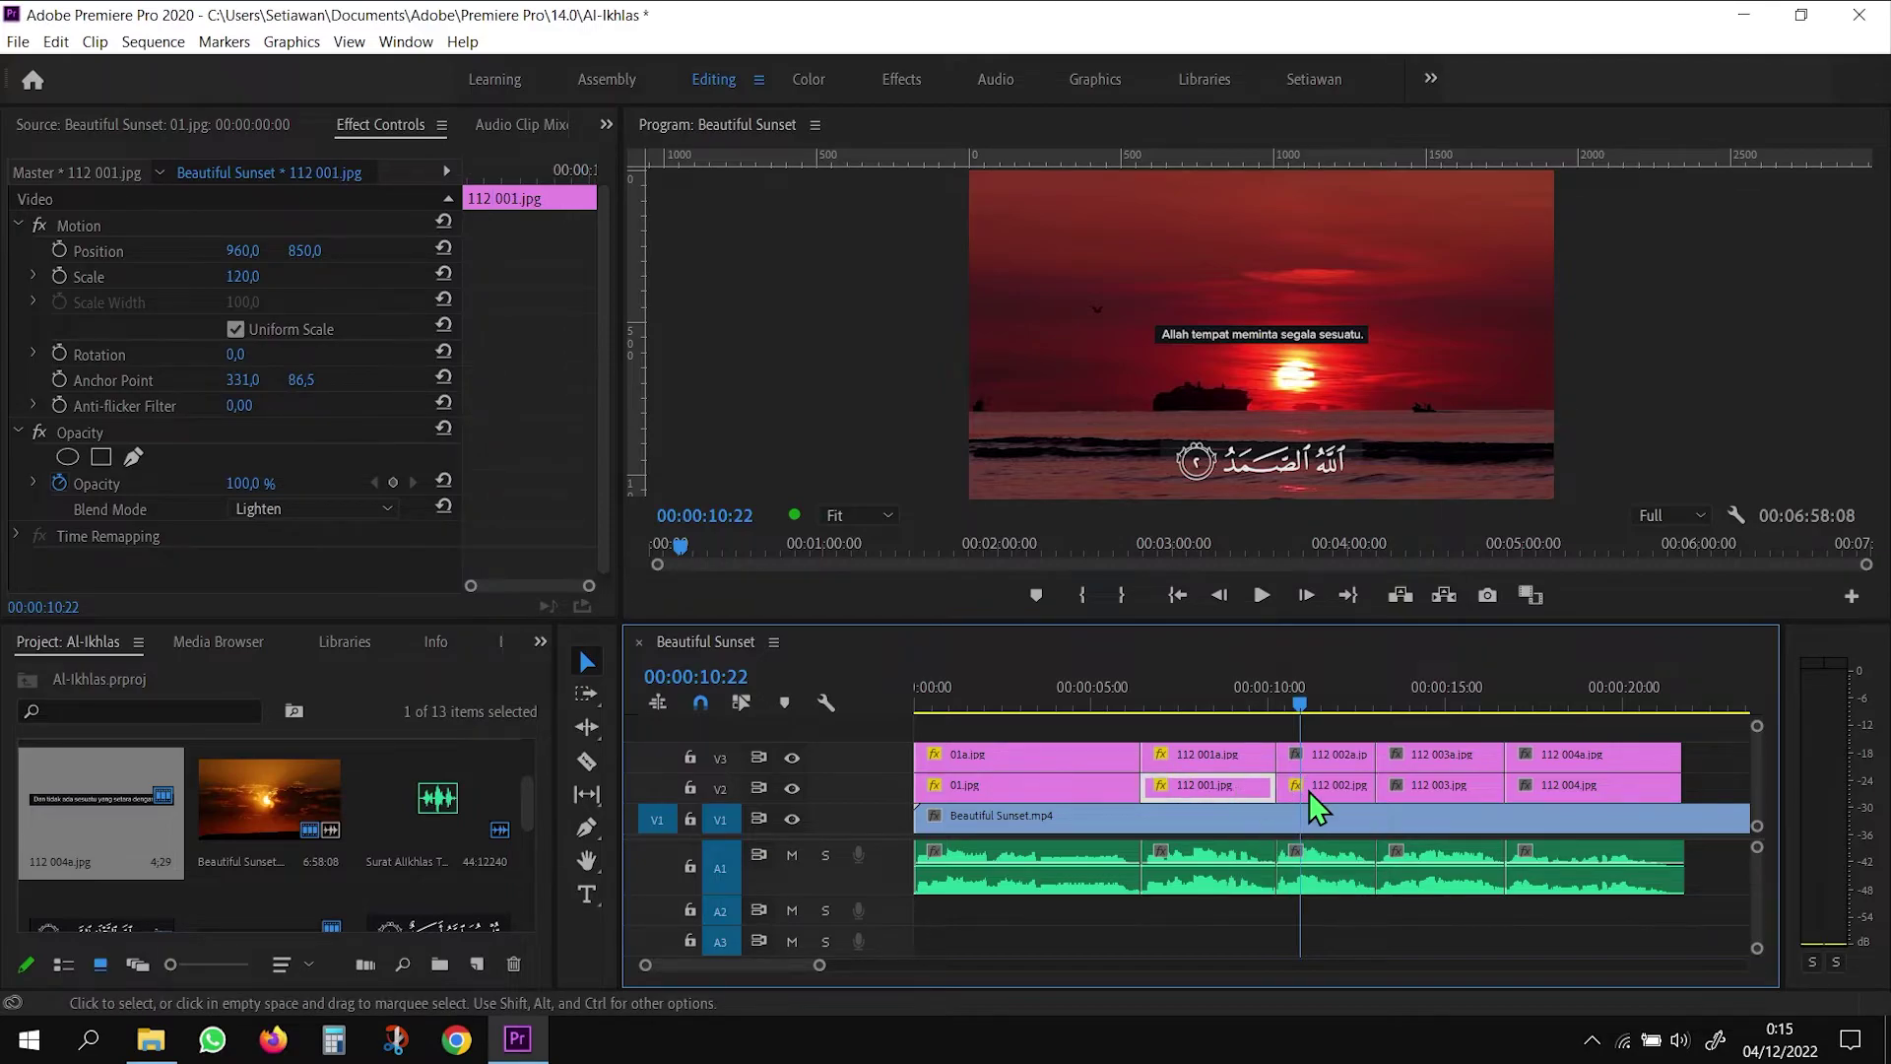
click(1338, 790)
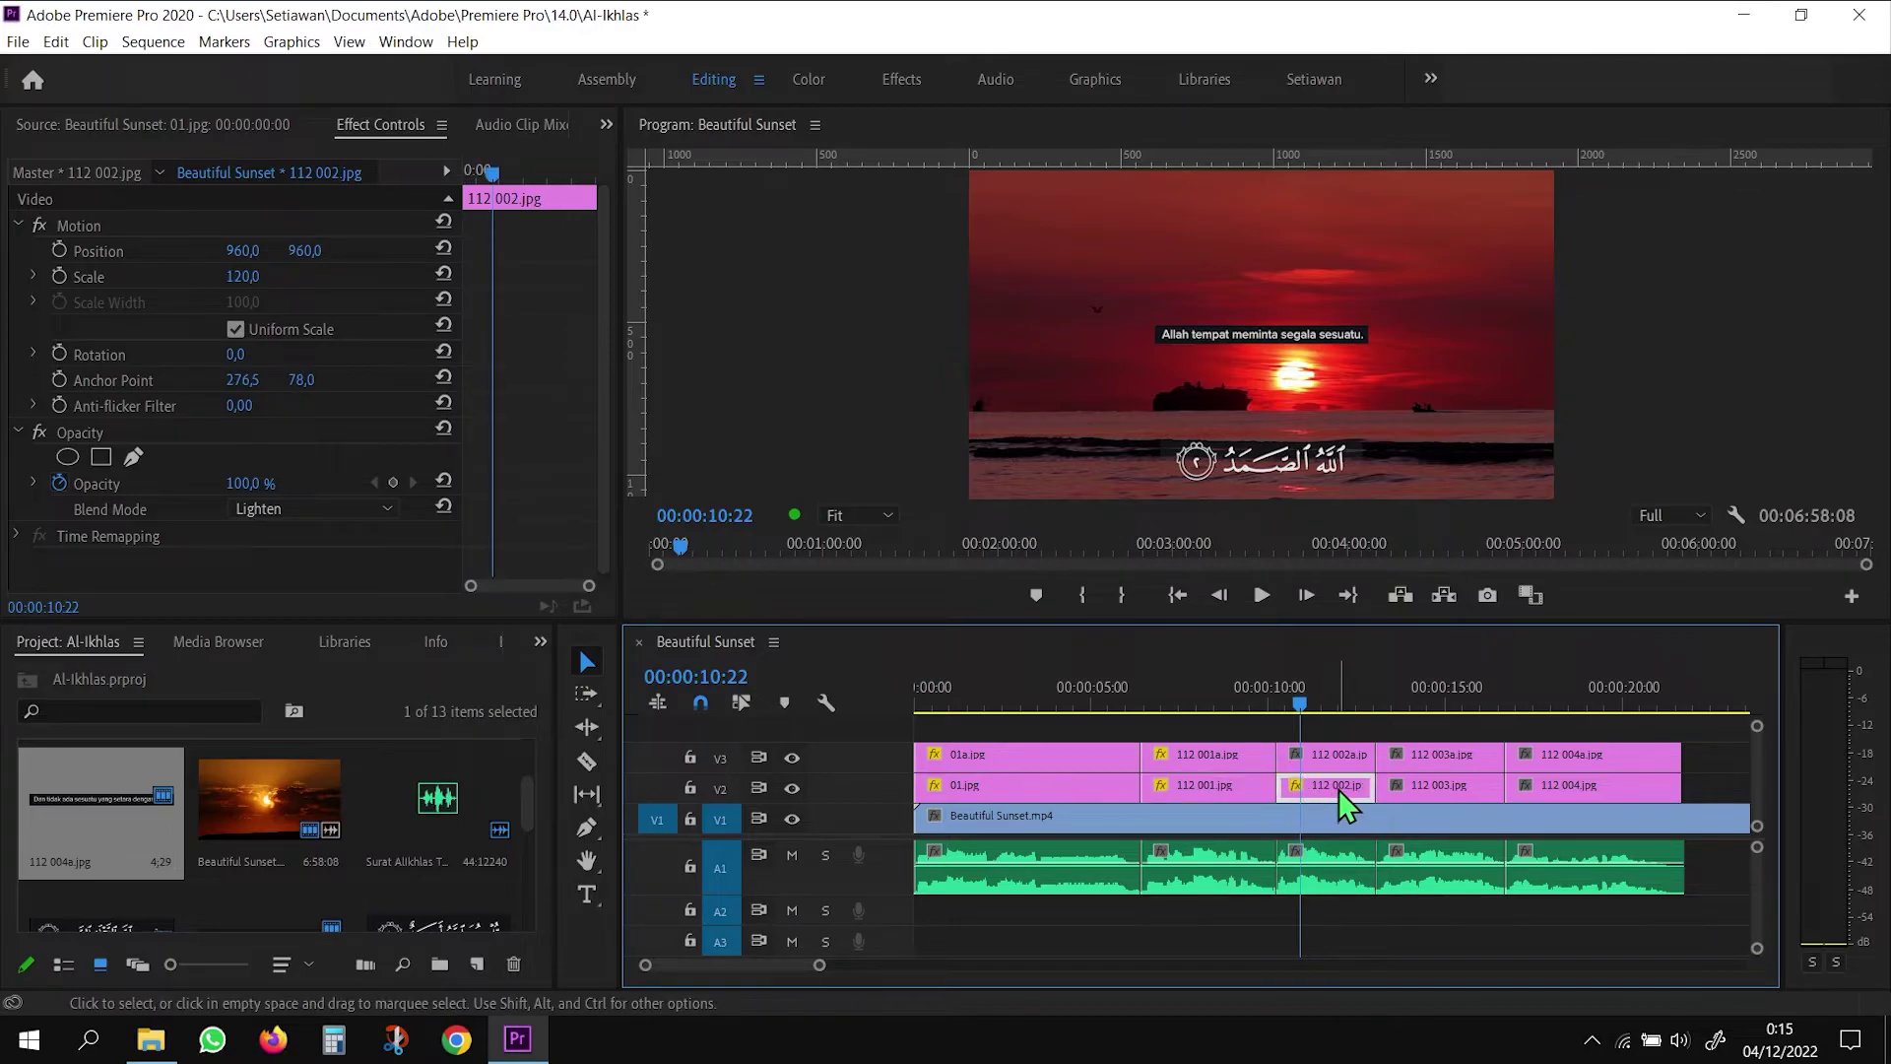
click(305, 251)
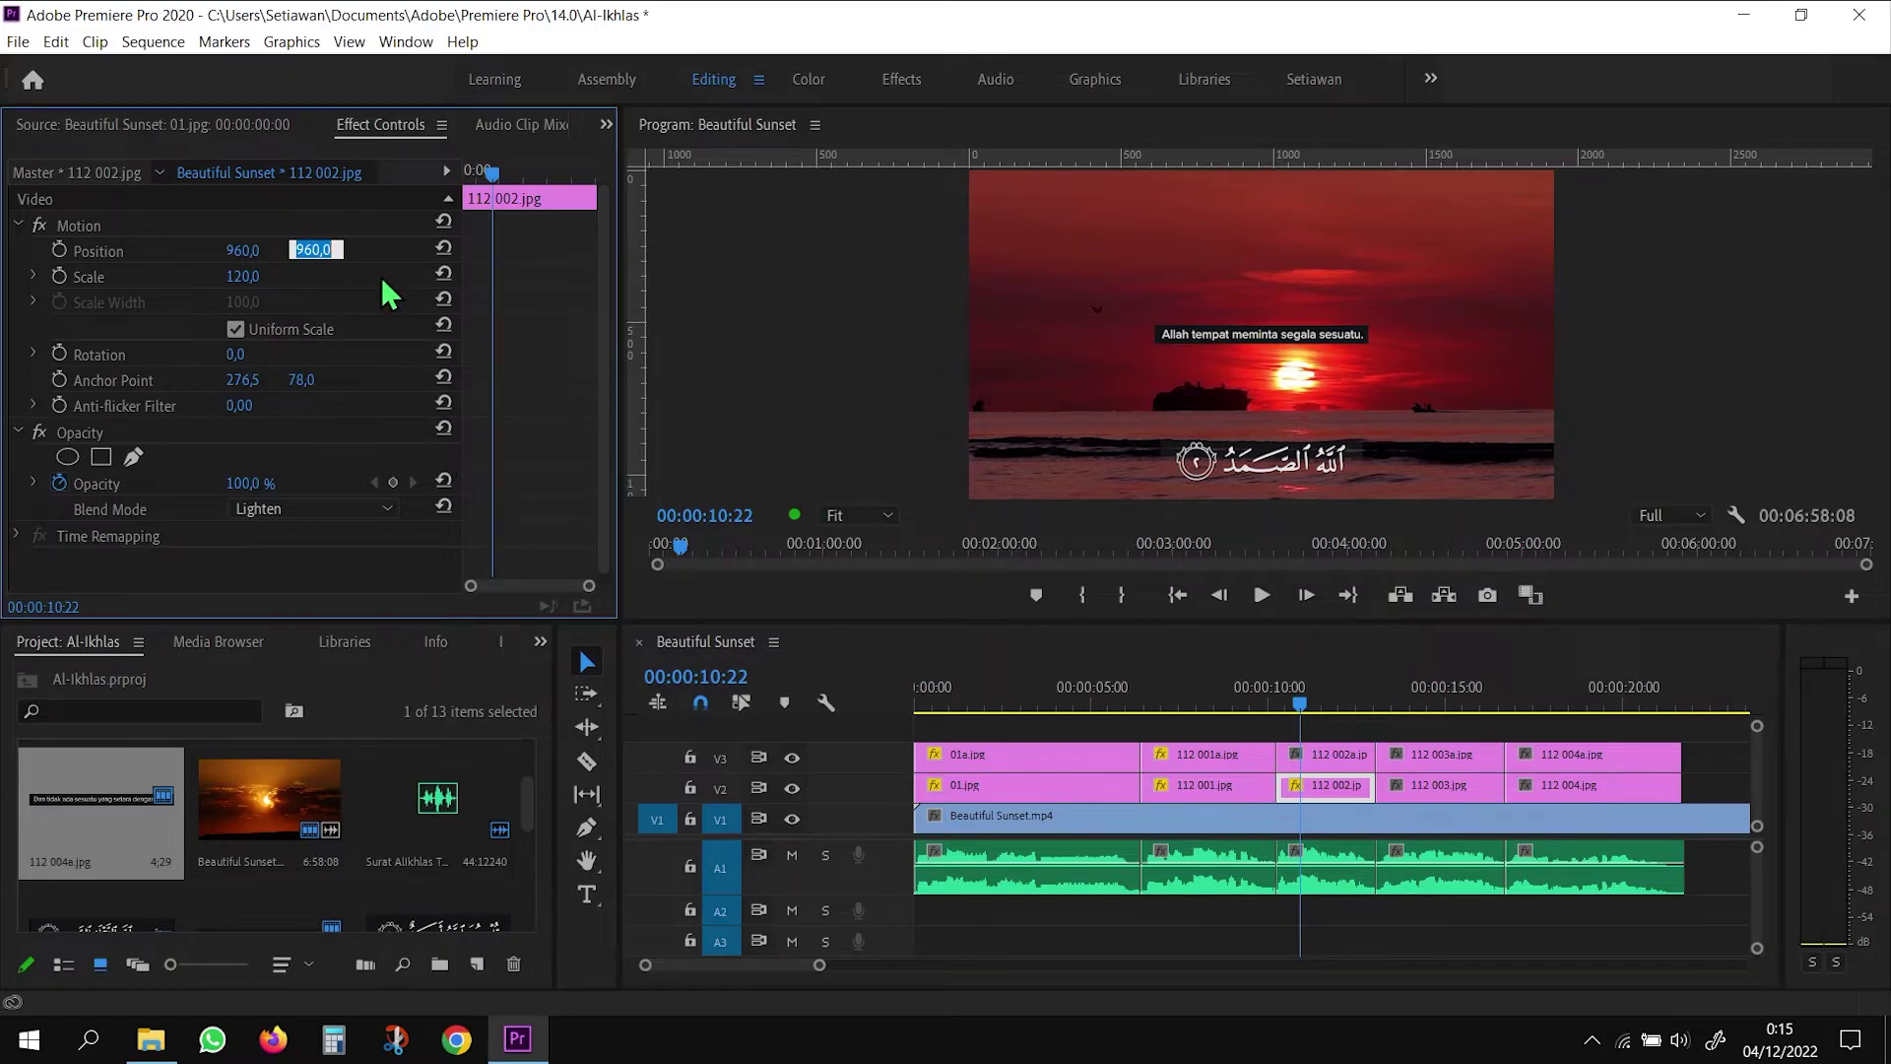
text(850)
key(Return)
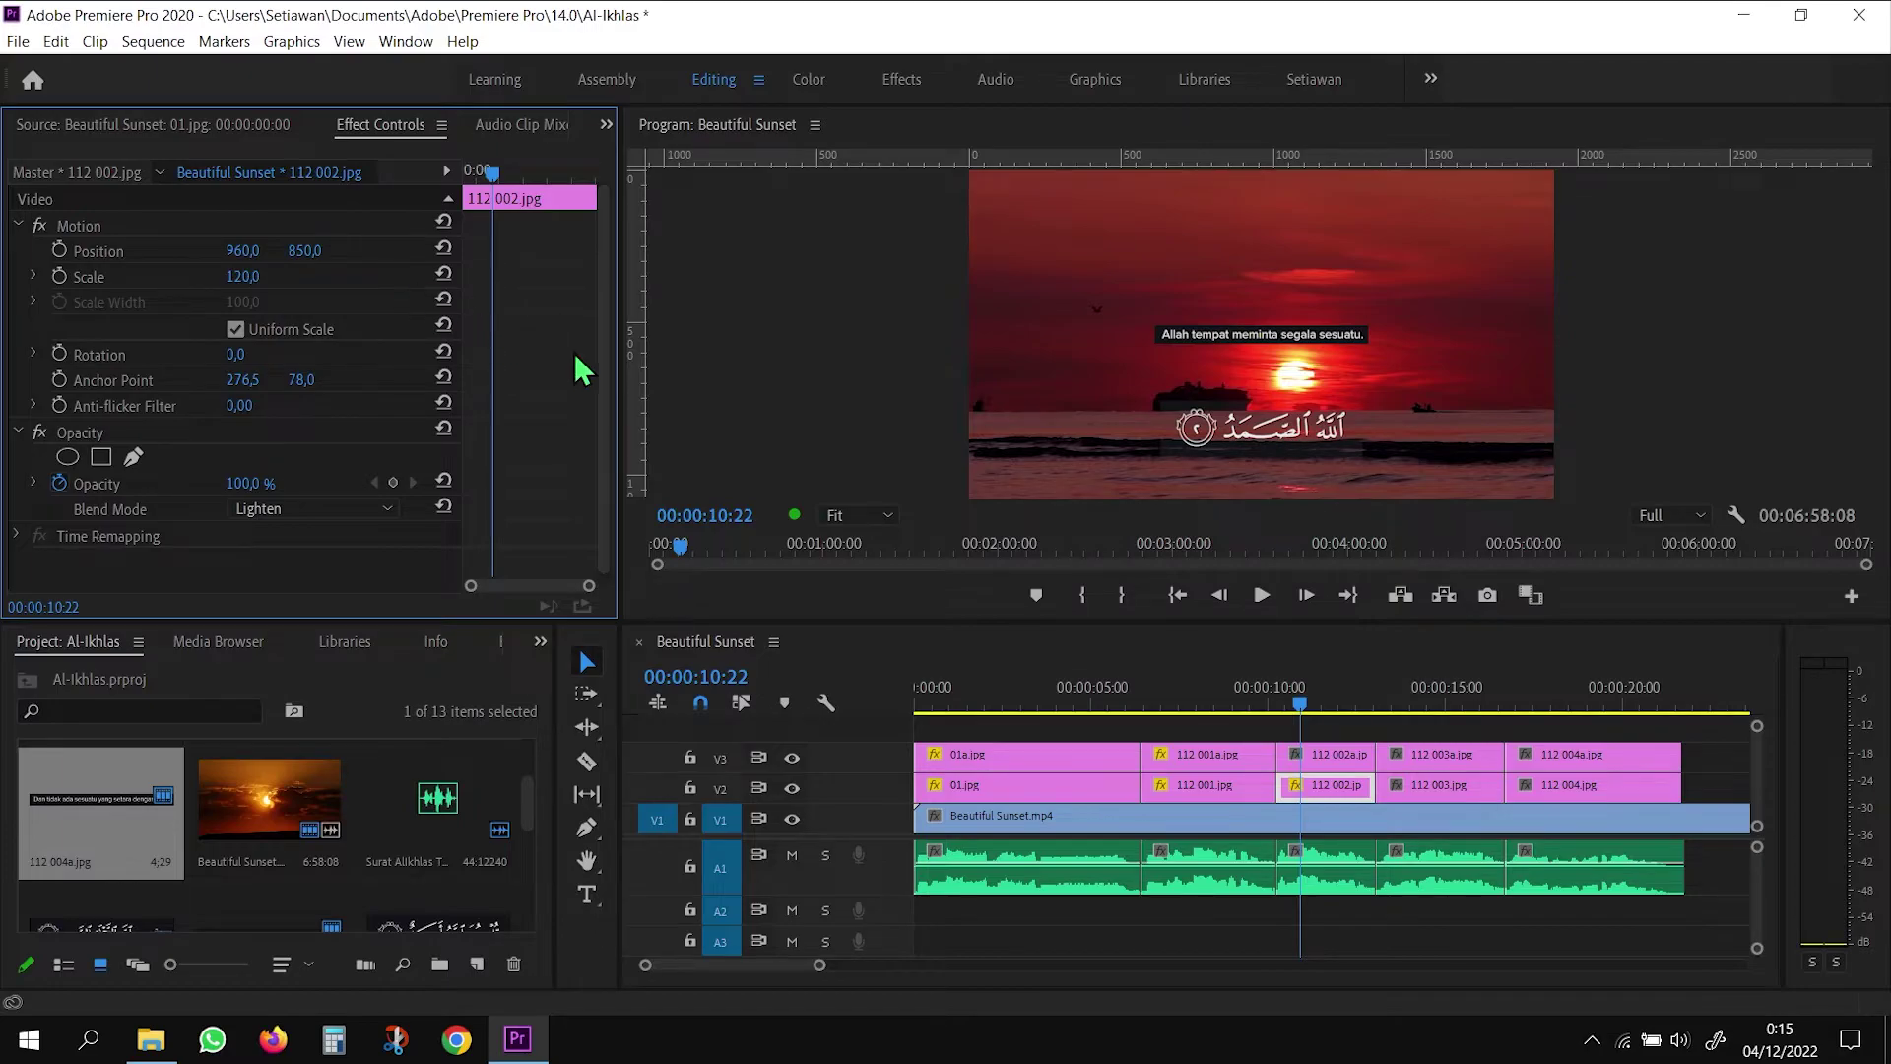
Set 112 002a.jpg to Position Y 960 and Scale 120
click(1356, 758)
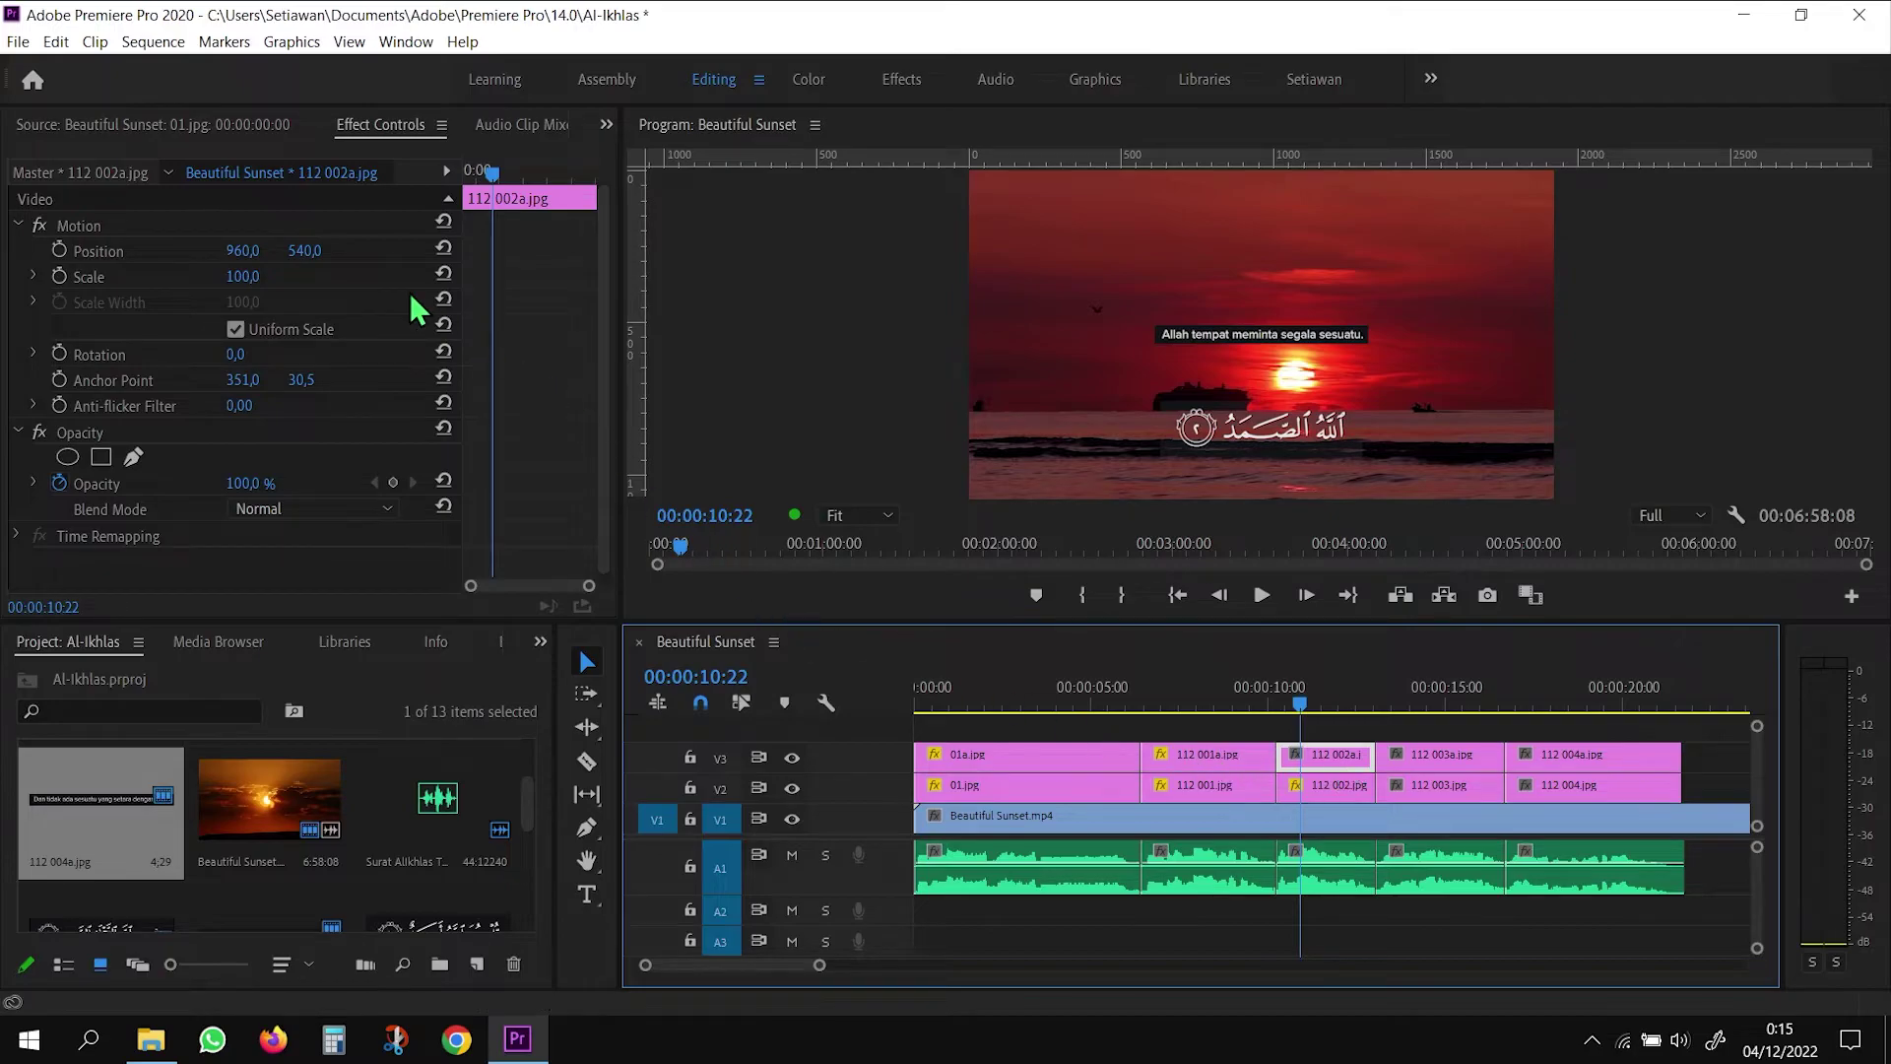
click(306, 251)
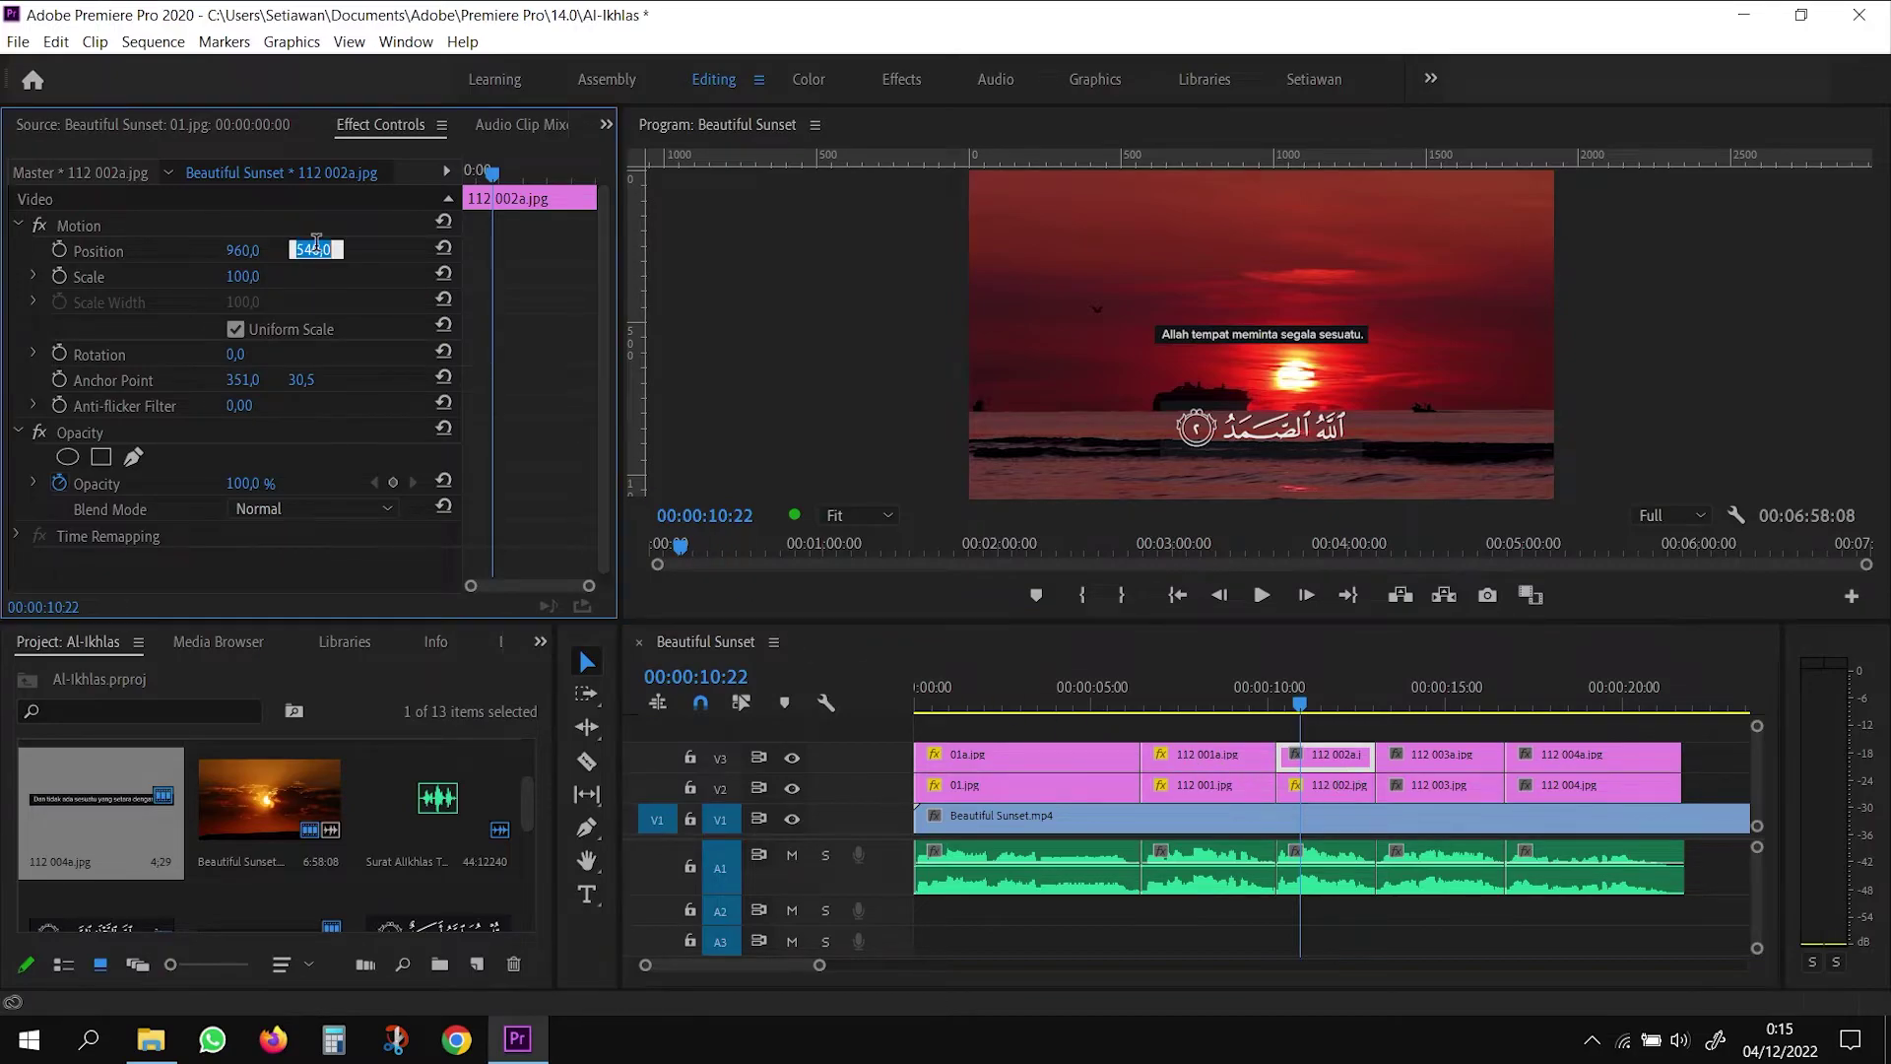
text(96)
text(0)
key(Return)
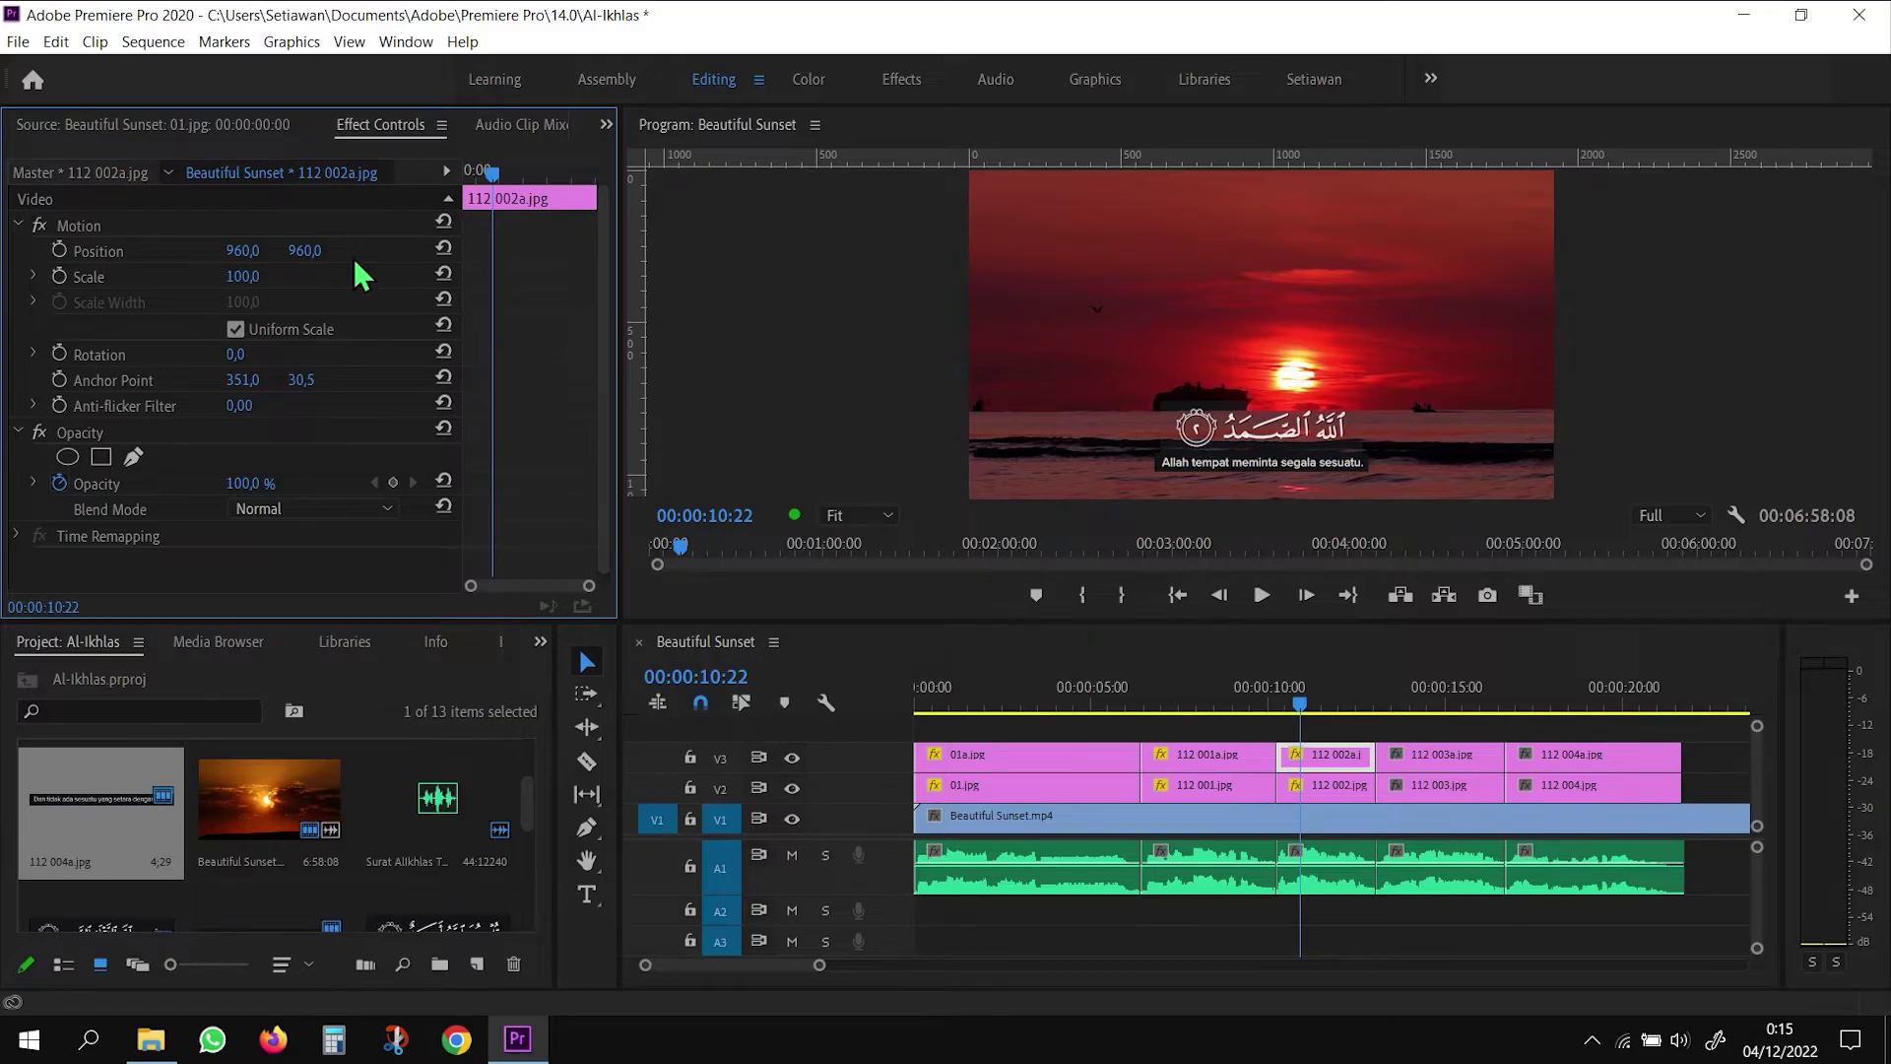
drag(246, 277, 252, 277)
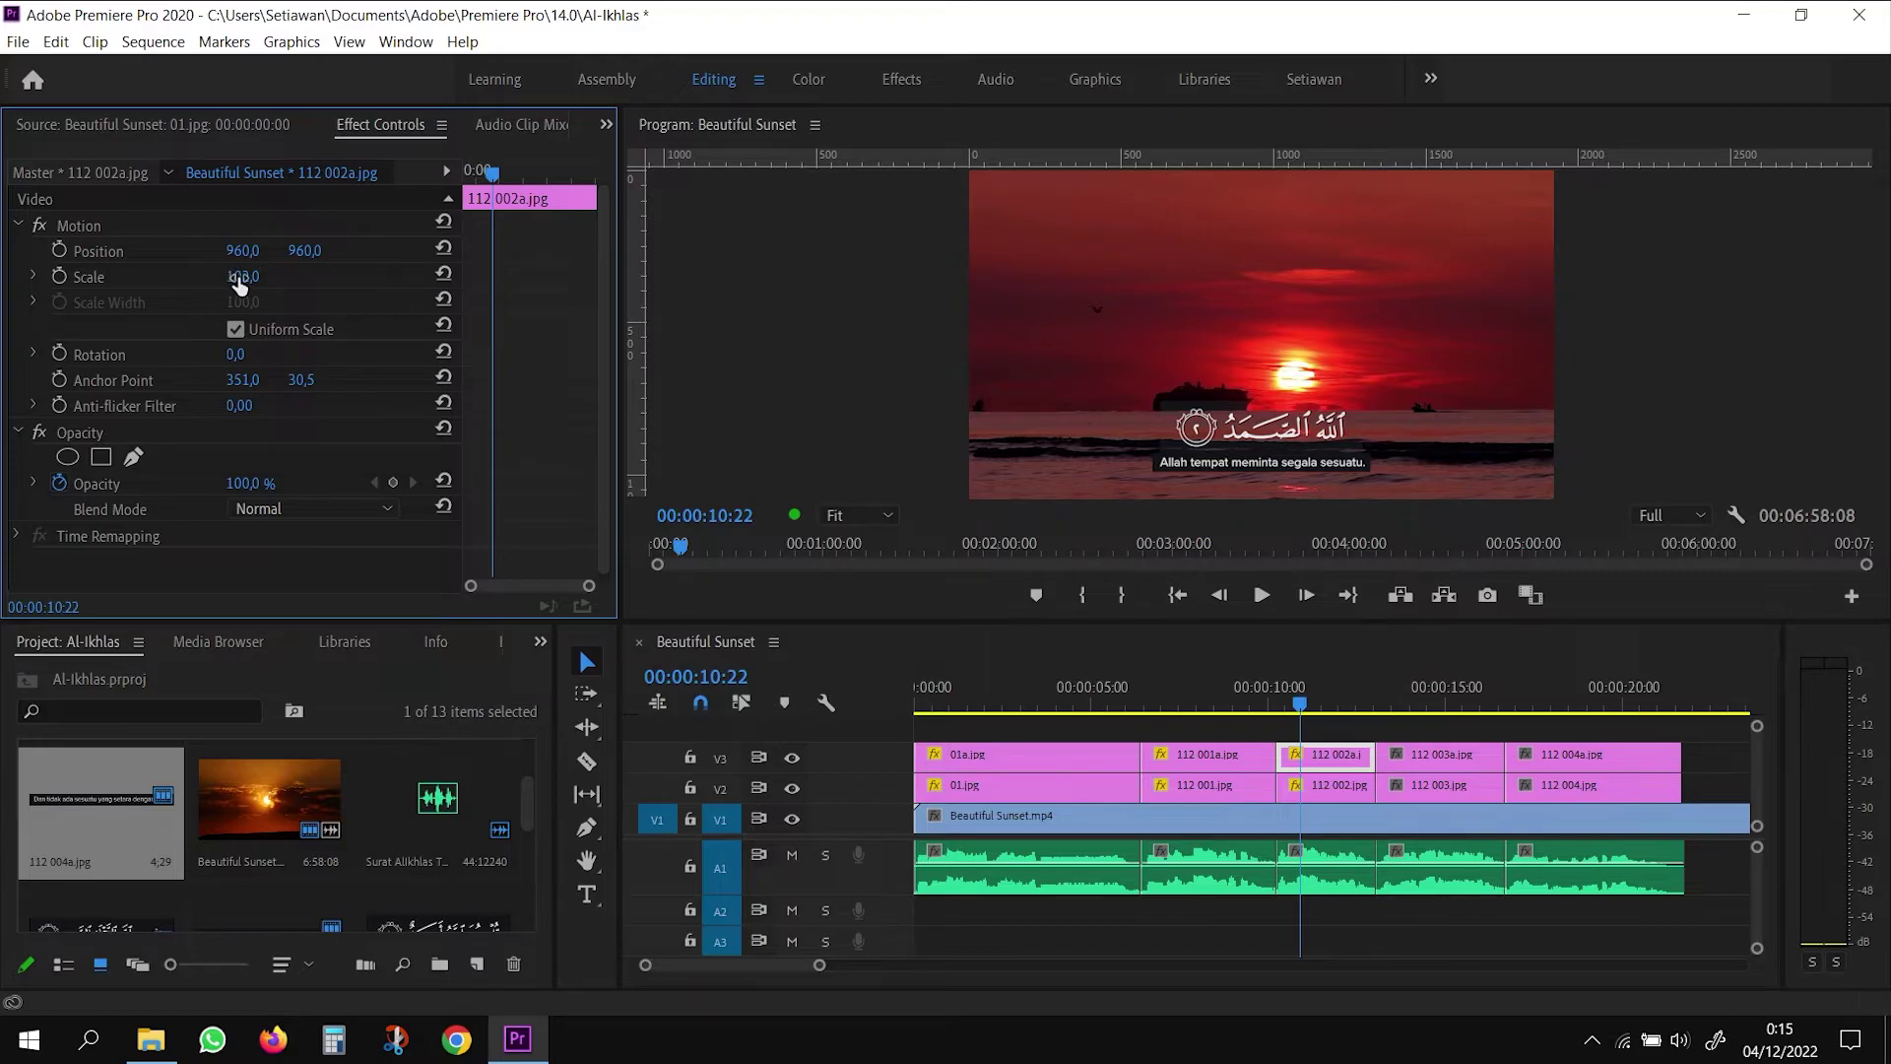
click(261, 273)
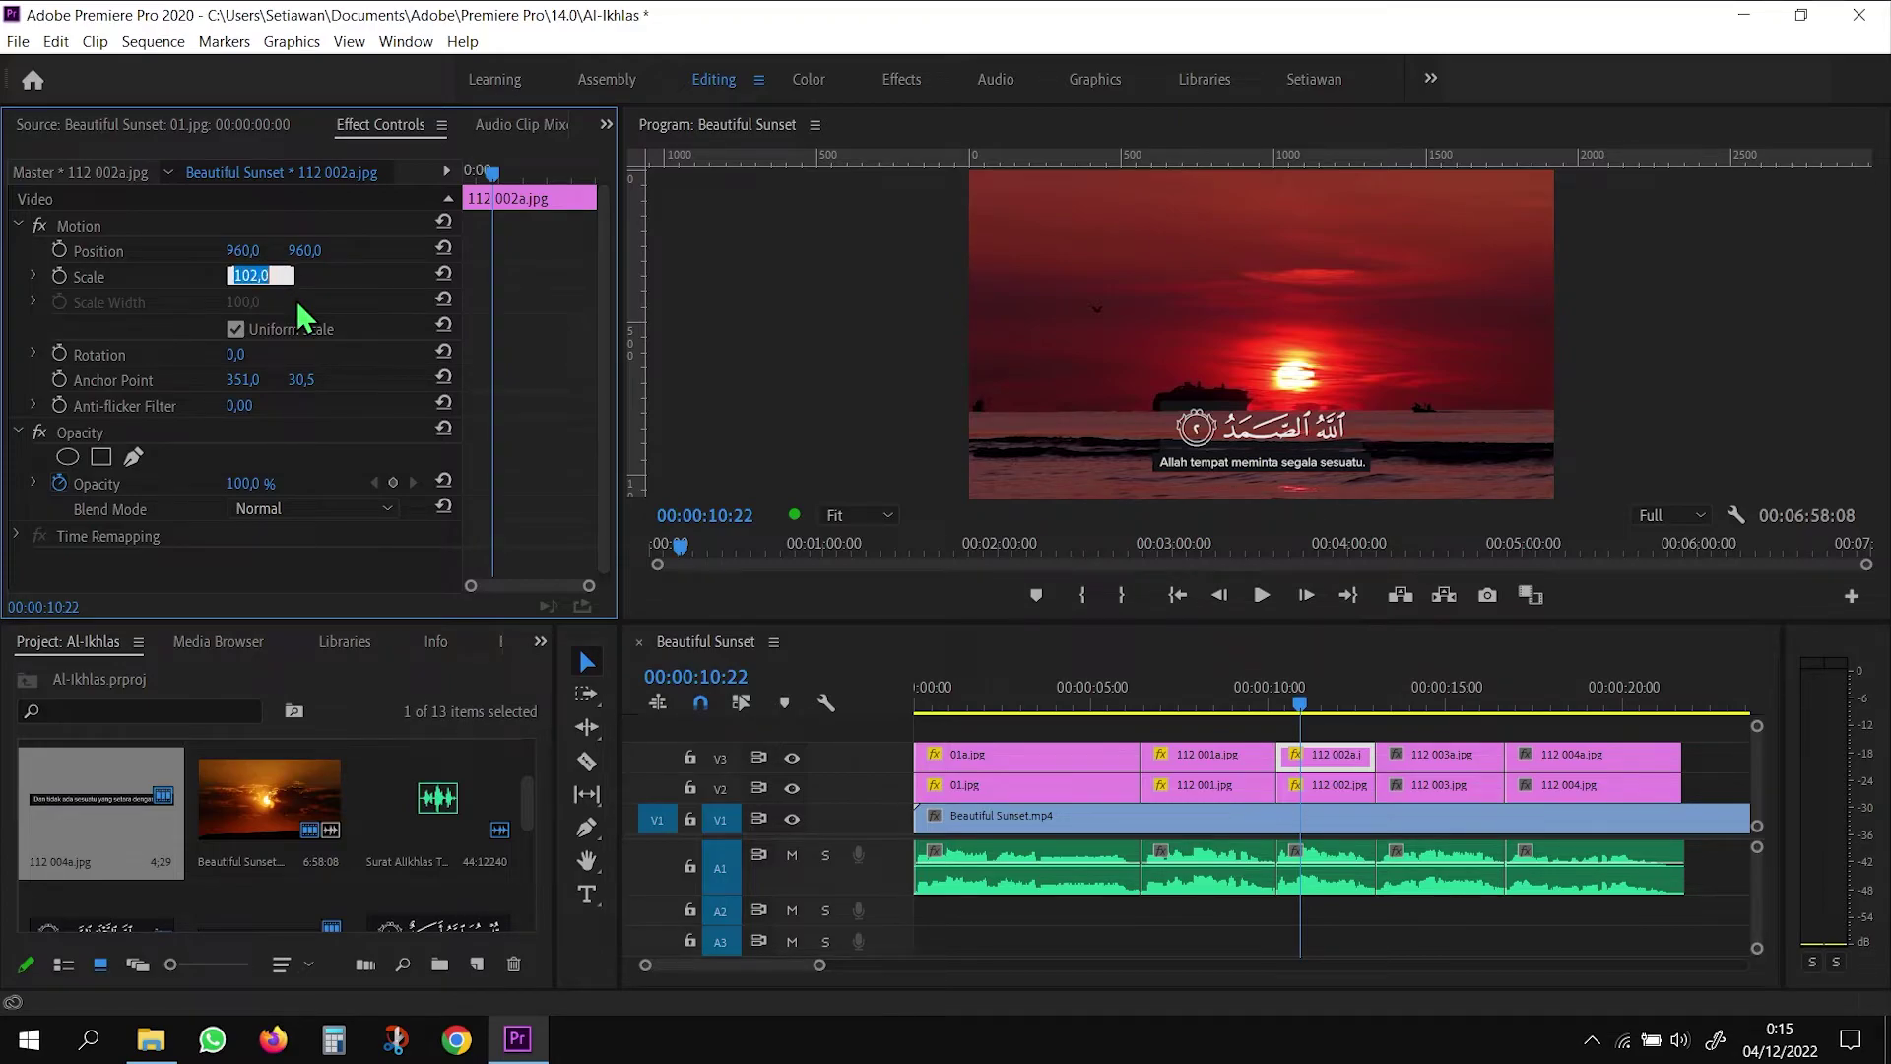
text(120)
key(Return)
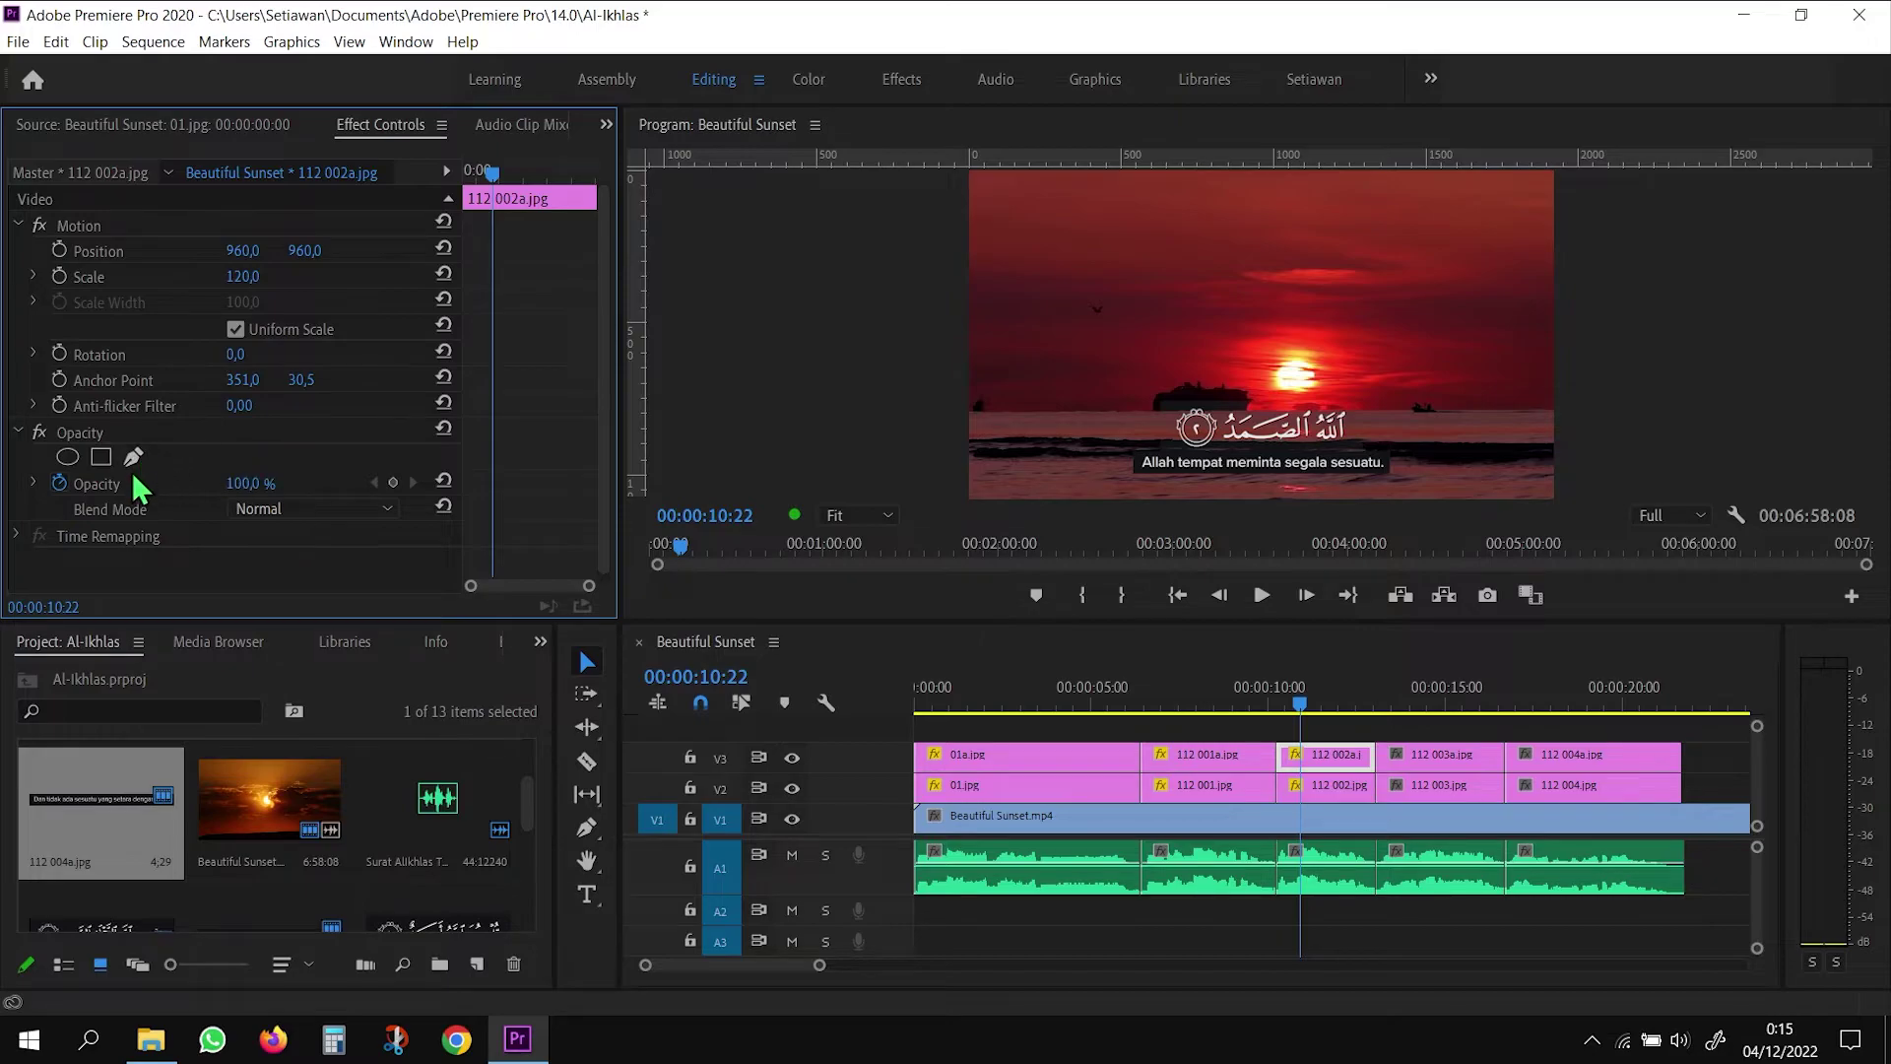
Blend 112 002a.jpg with Lighten and preview playback
click(387, 509)
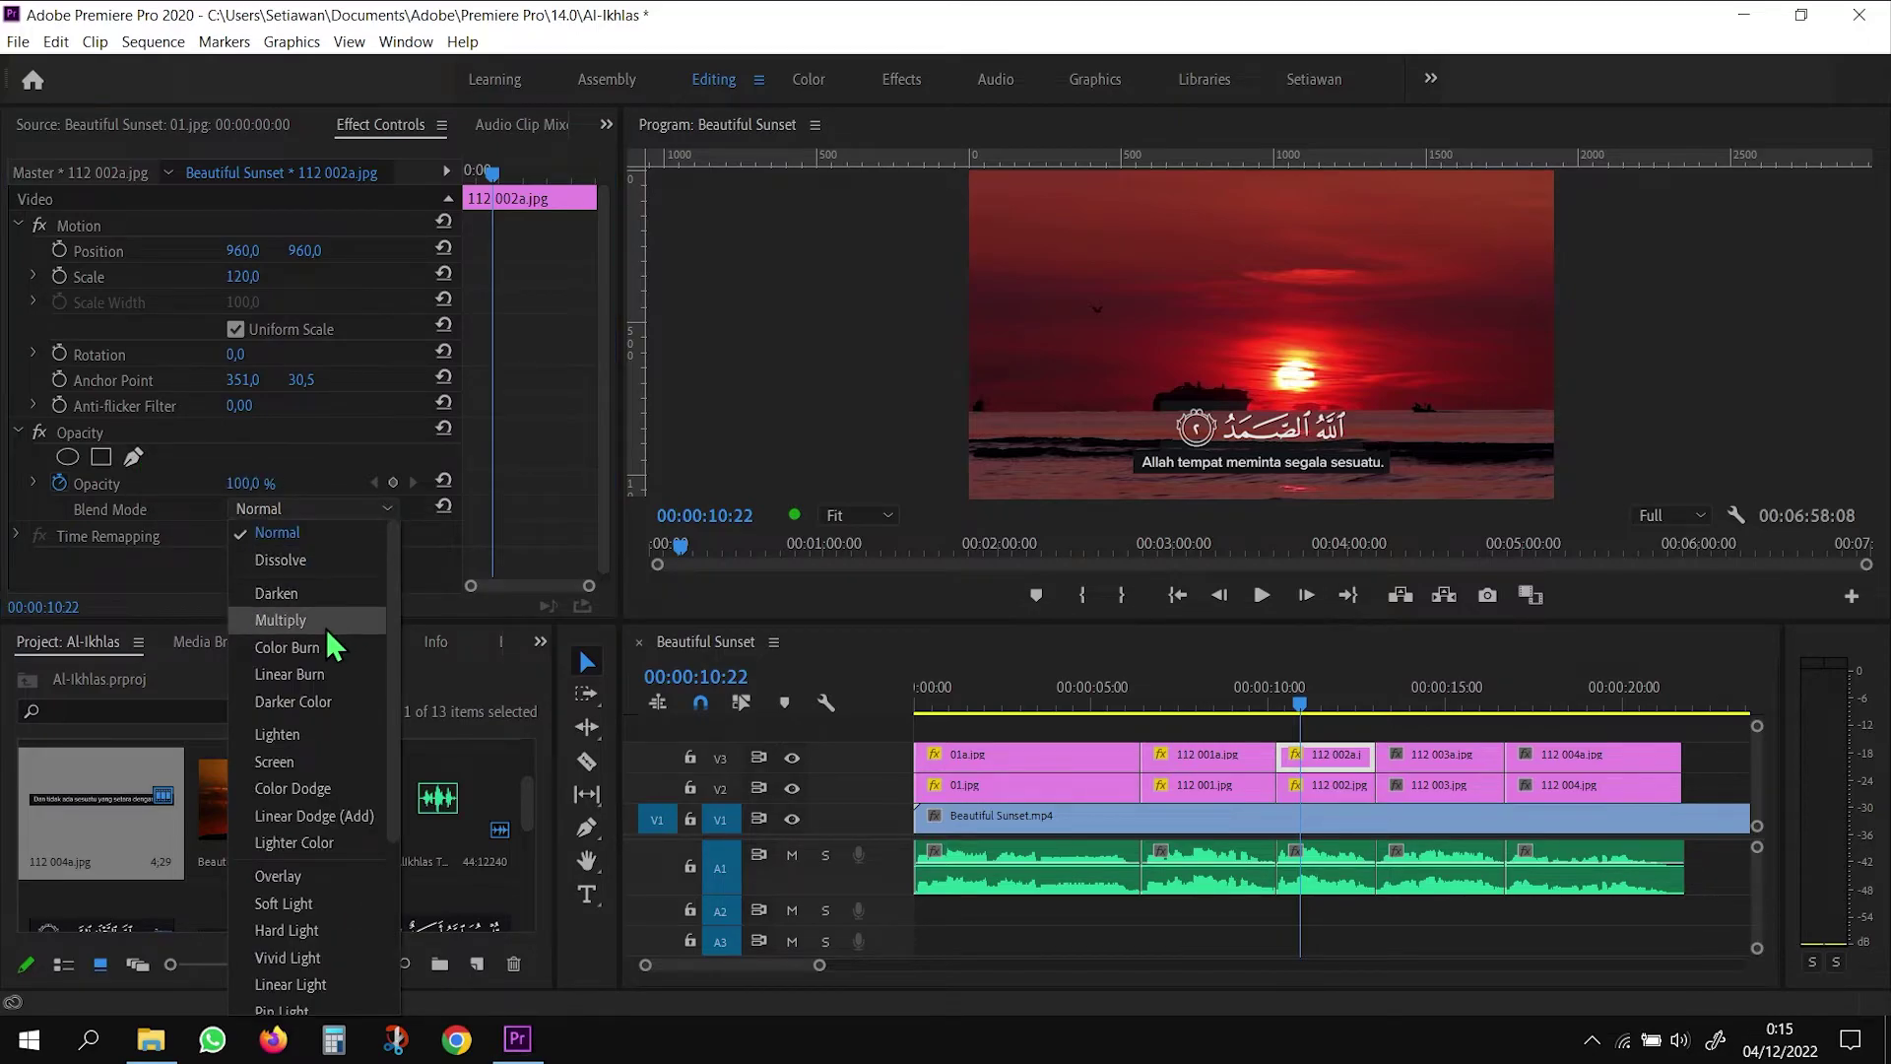
click(315, 738)
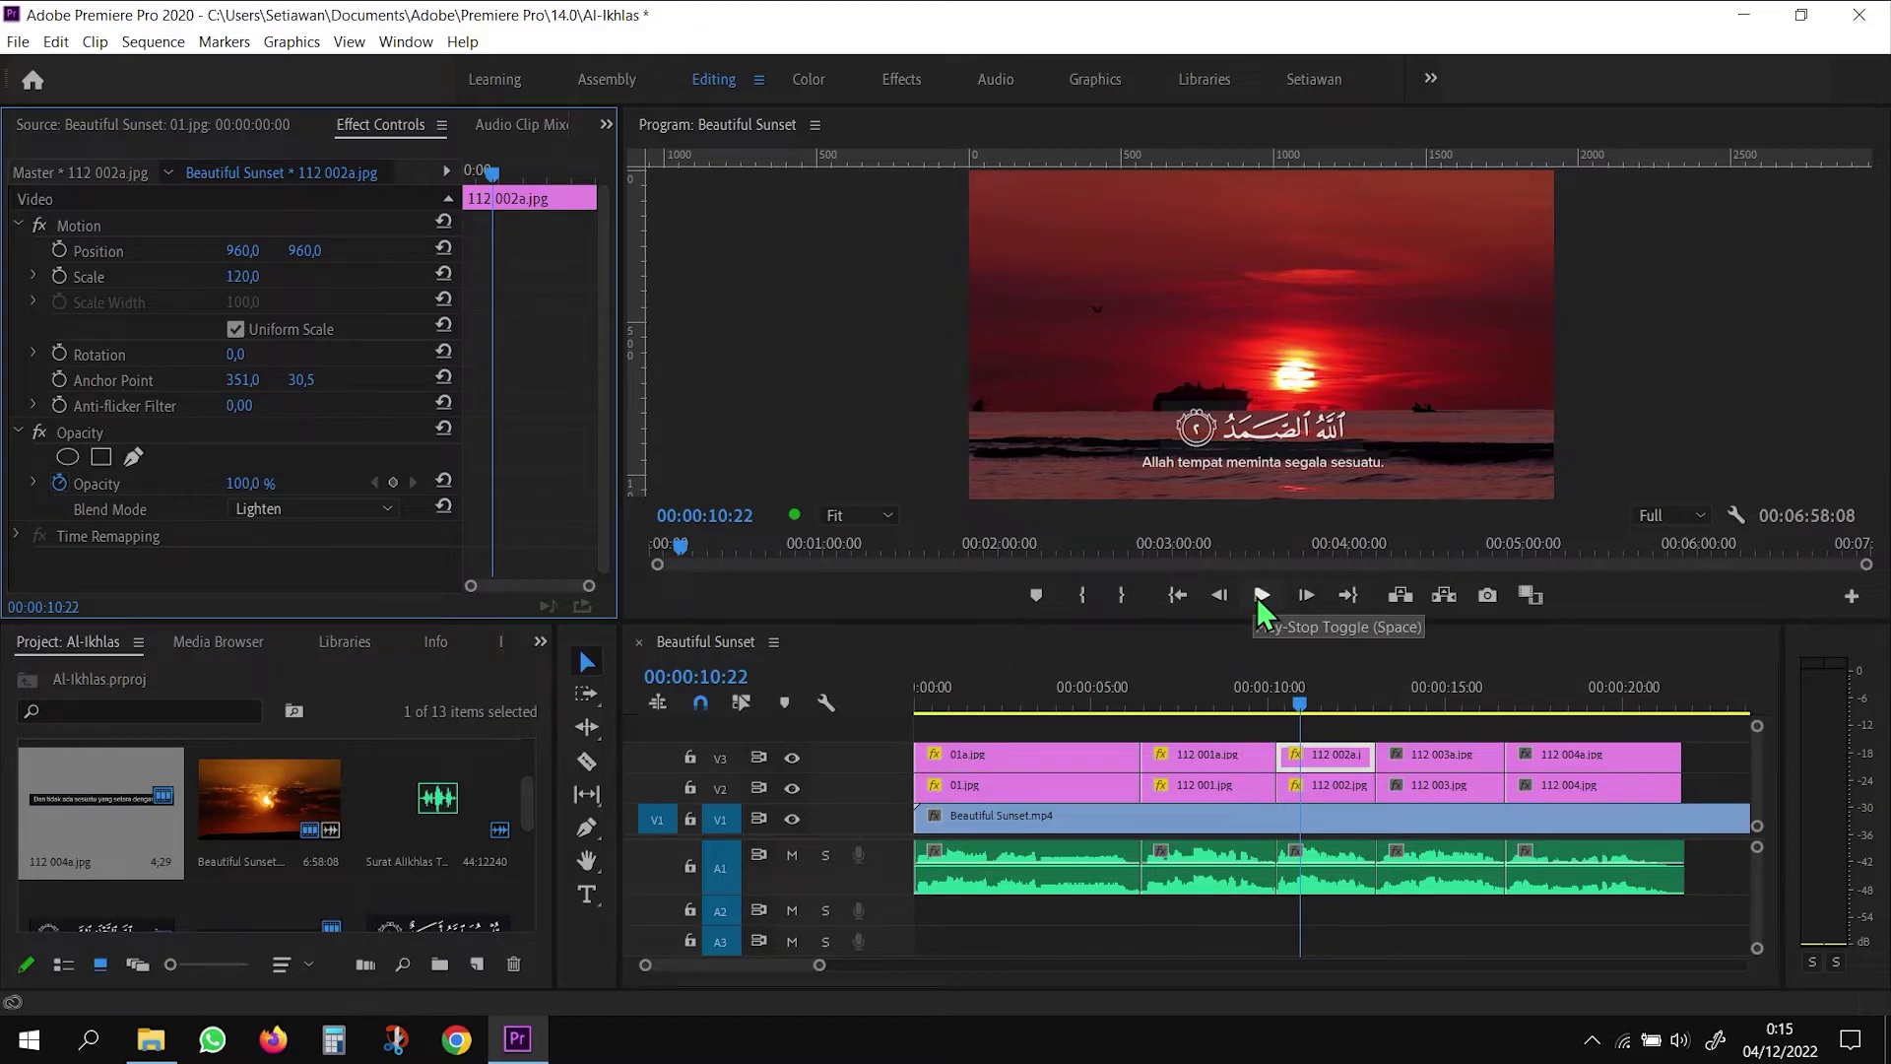
click(1259, 599)
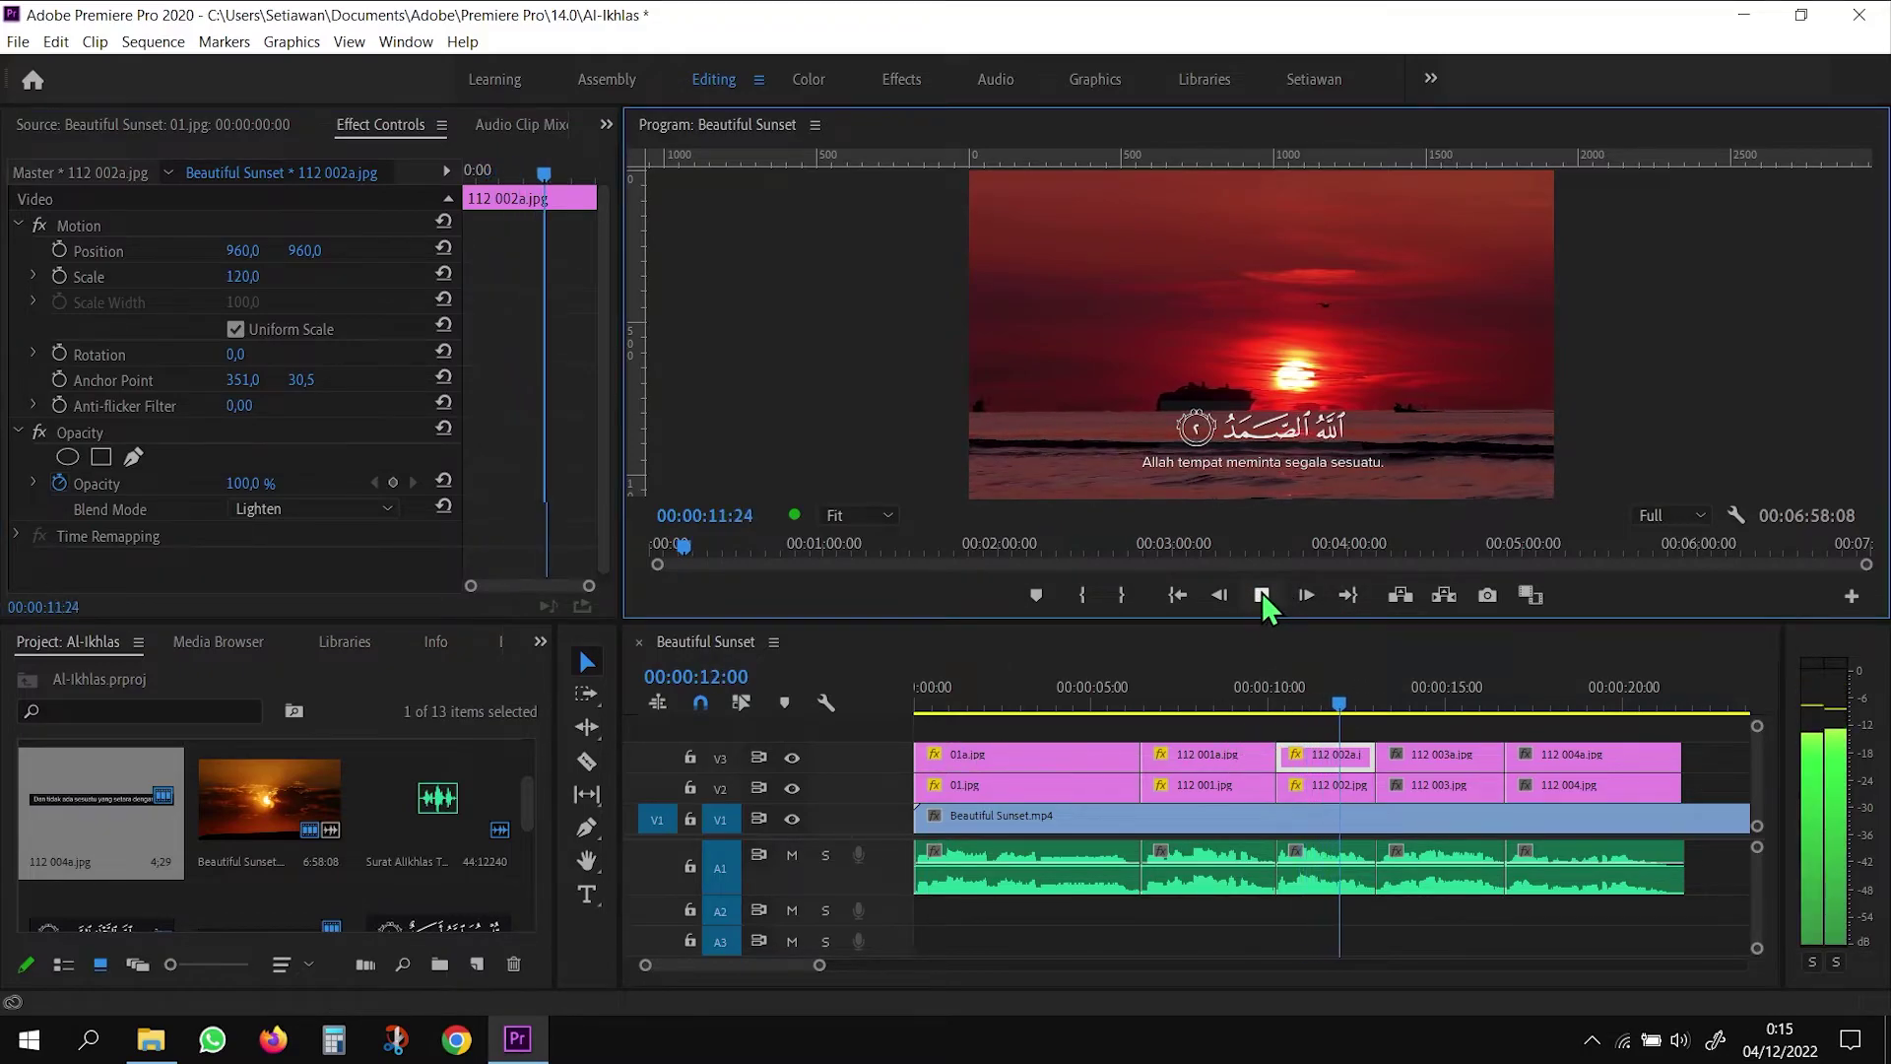
click(1262, 593)
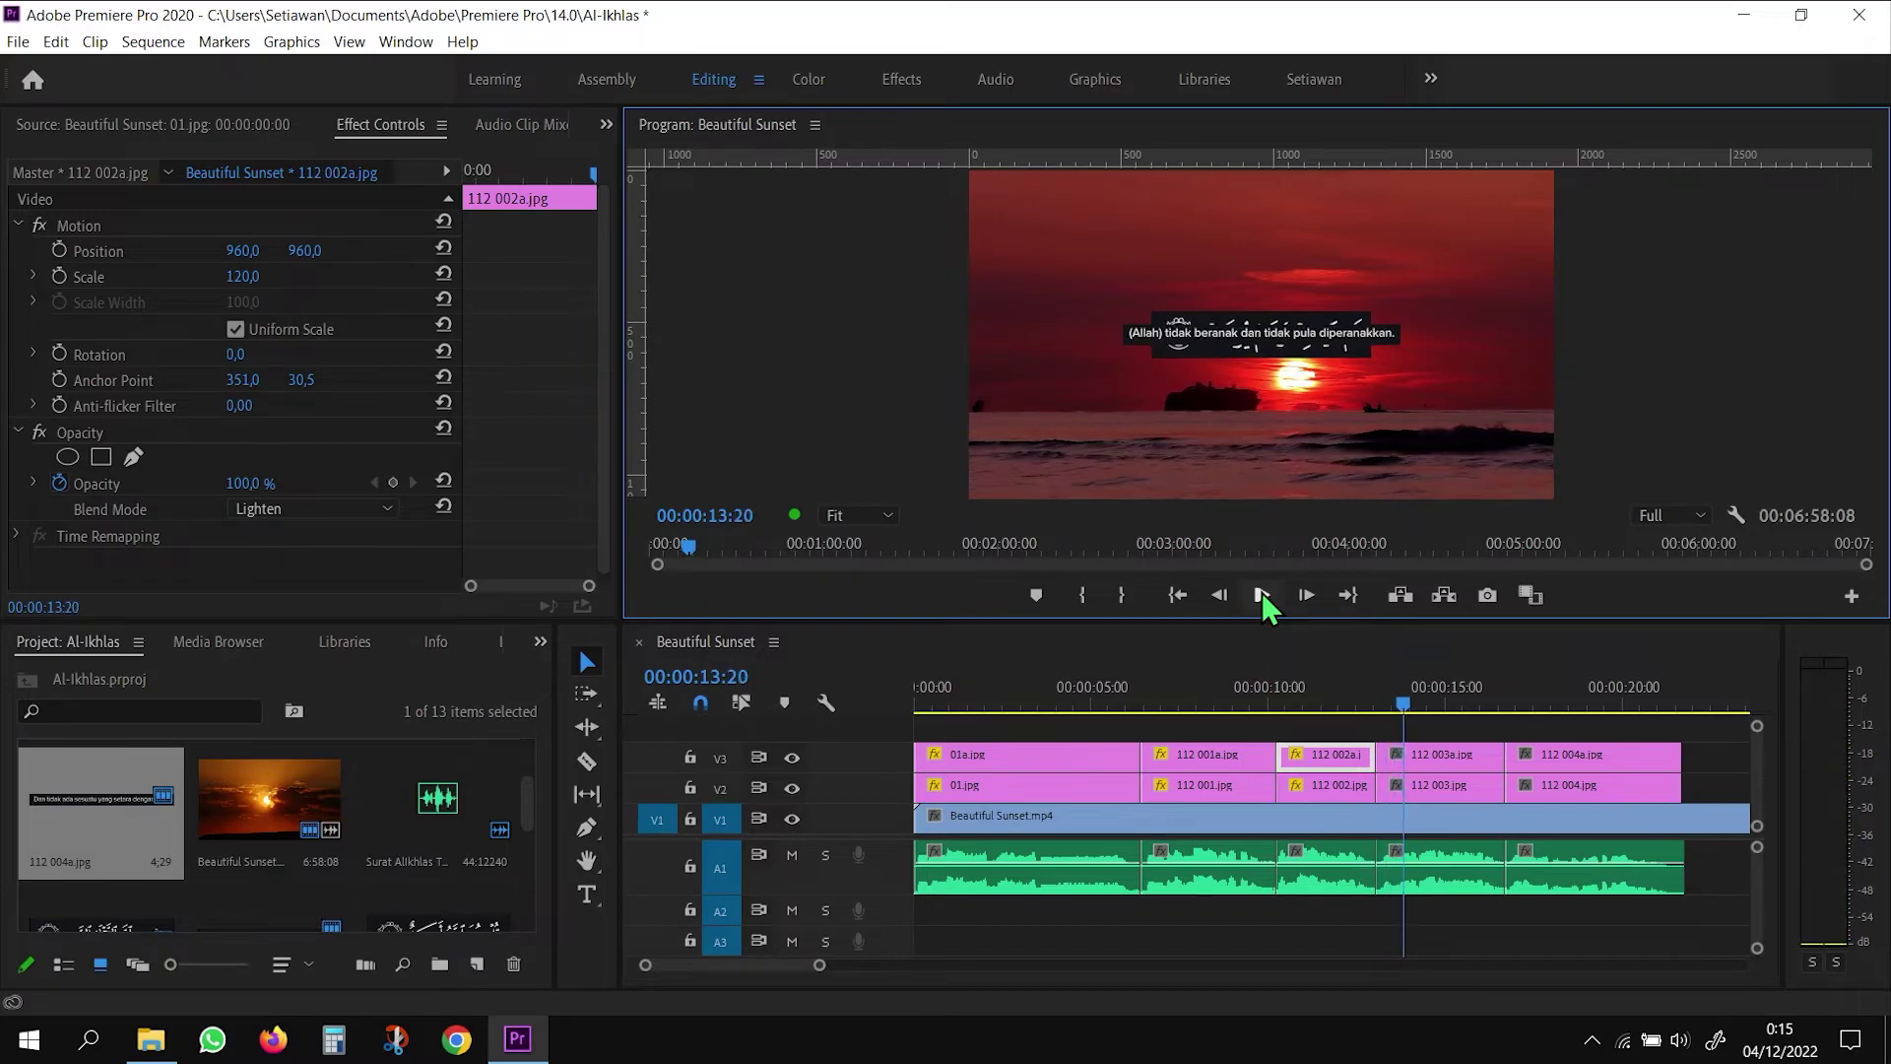
Give 112 003.jpg Position Y 850, Scale 120 and Lighten blend mode
click(1476, 794)
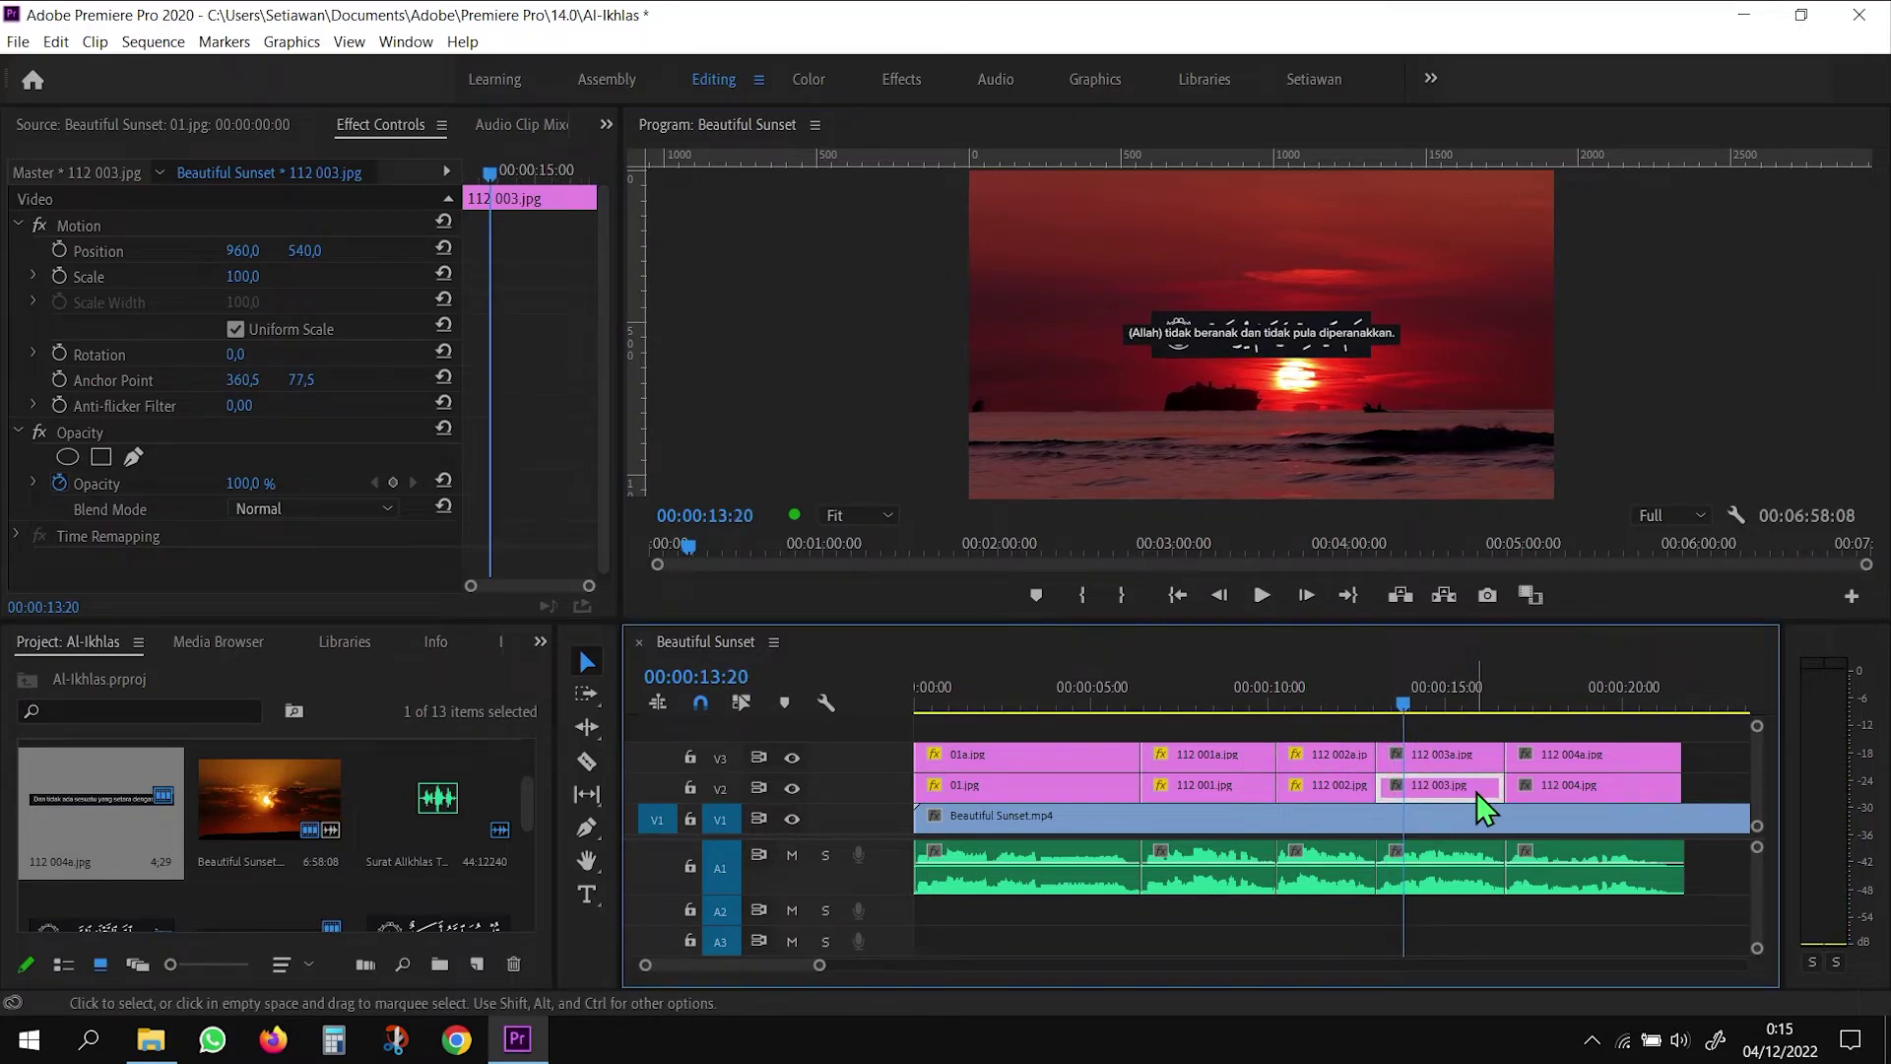
click(313, 249)
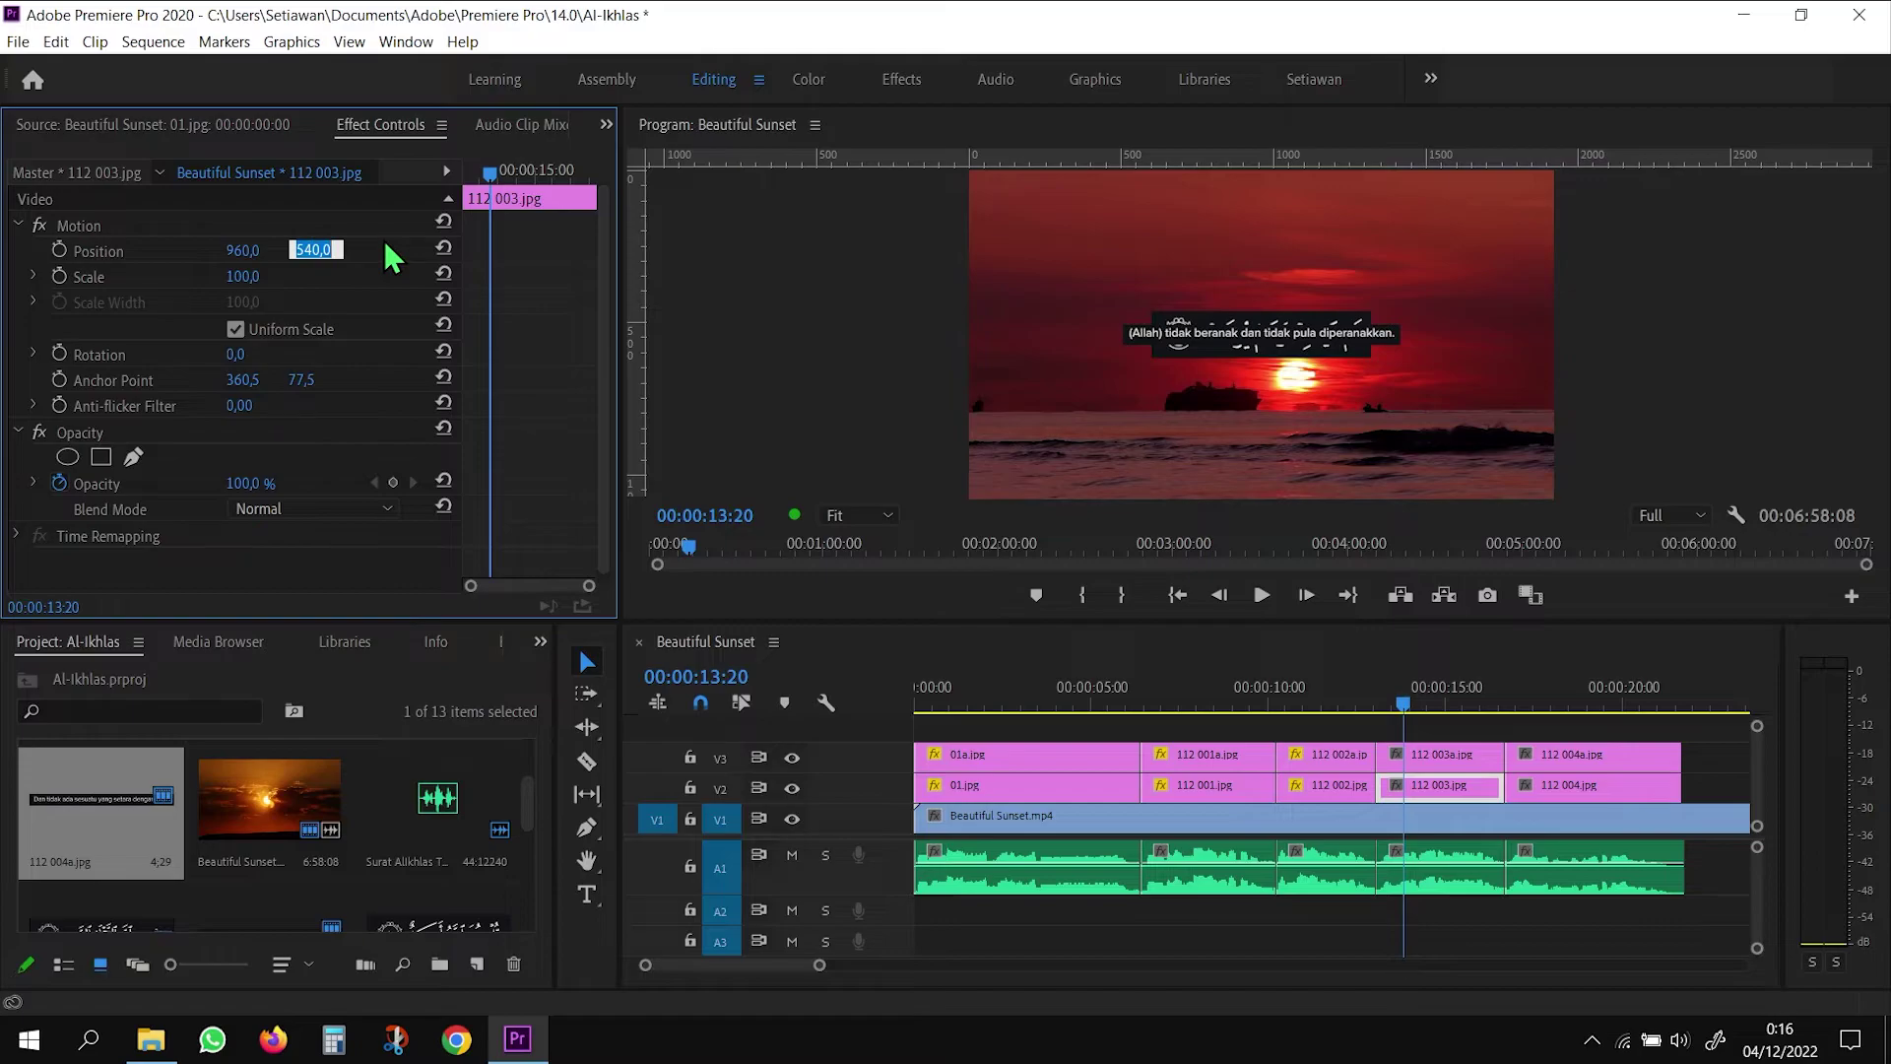
text(850)
key(Return)
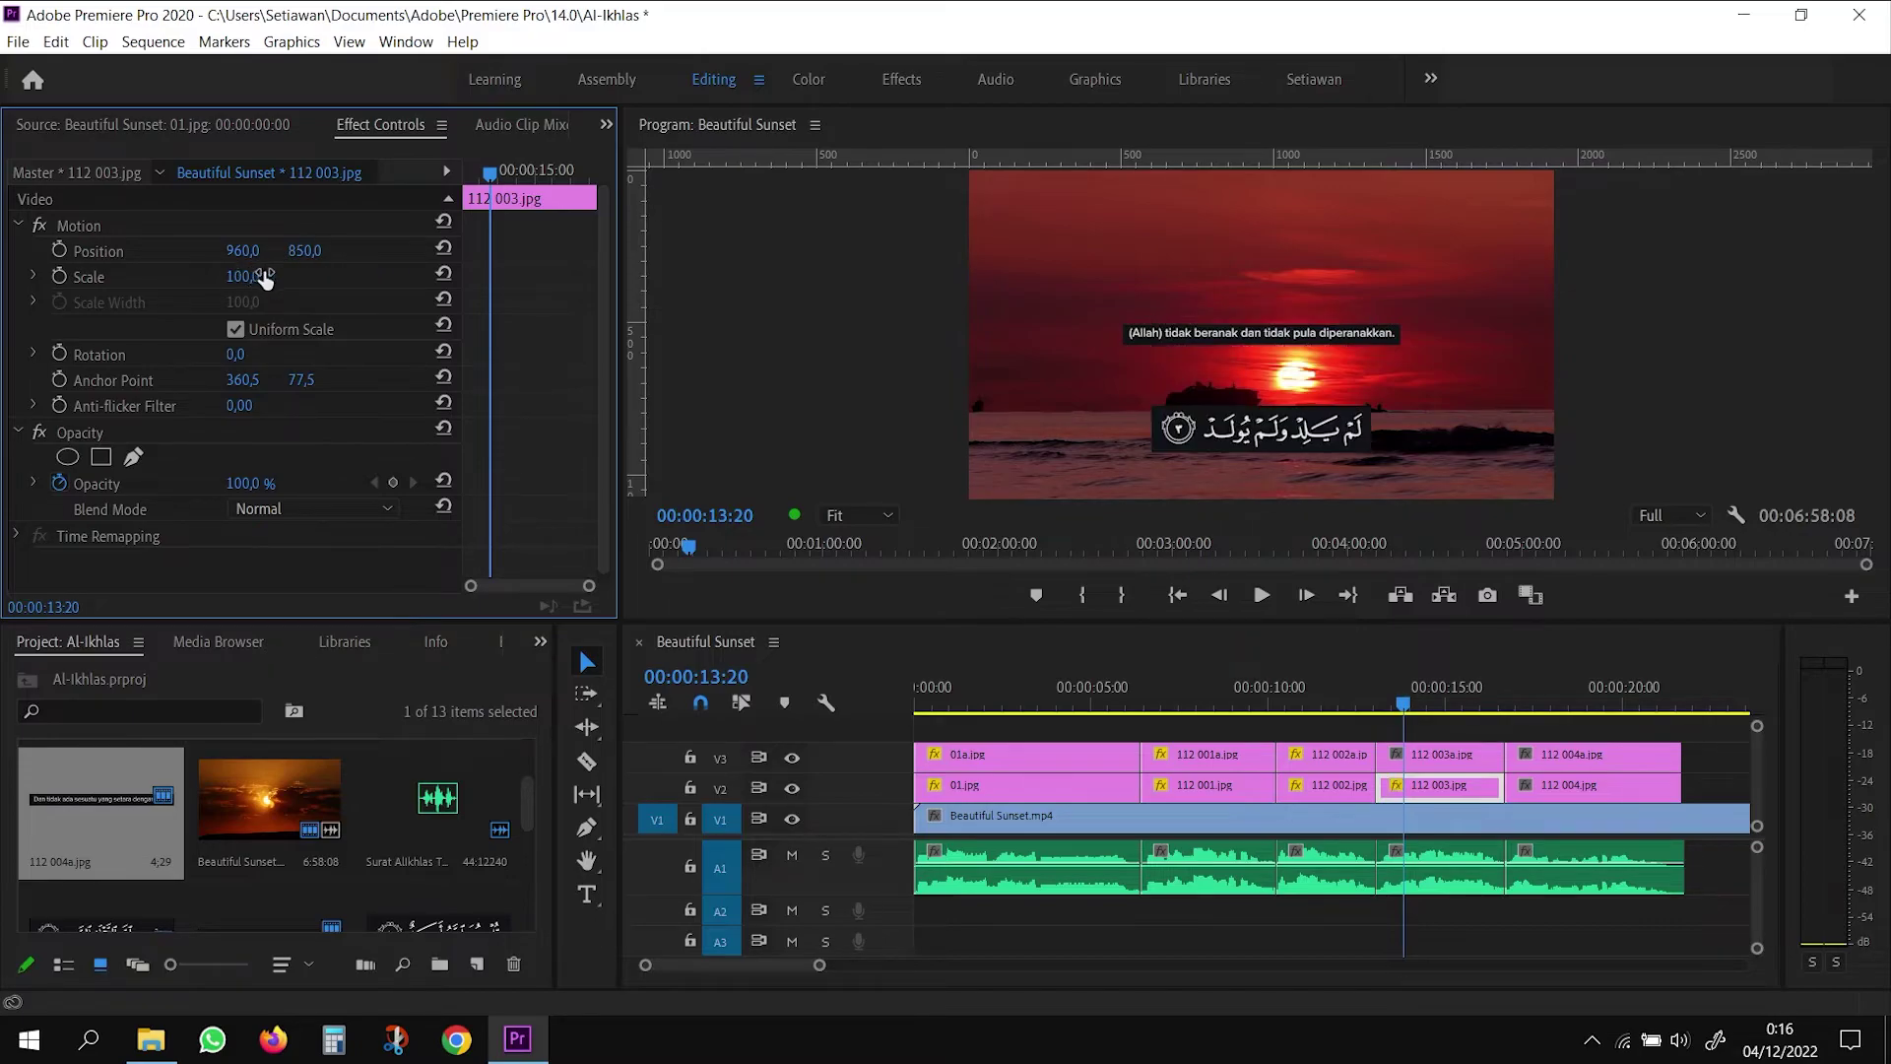
click(260, 270)
text(1)
text(20)
key(Return)
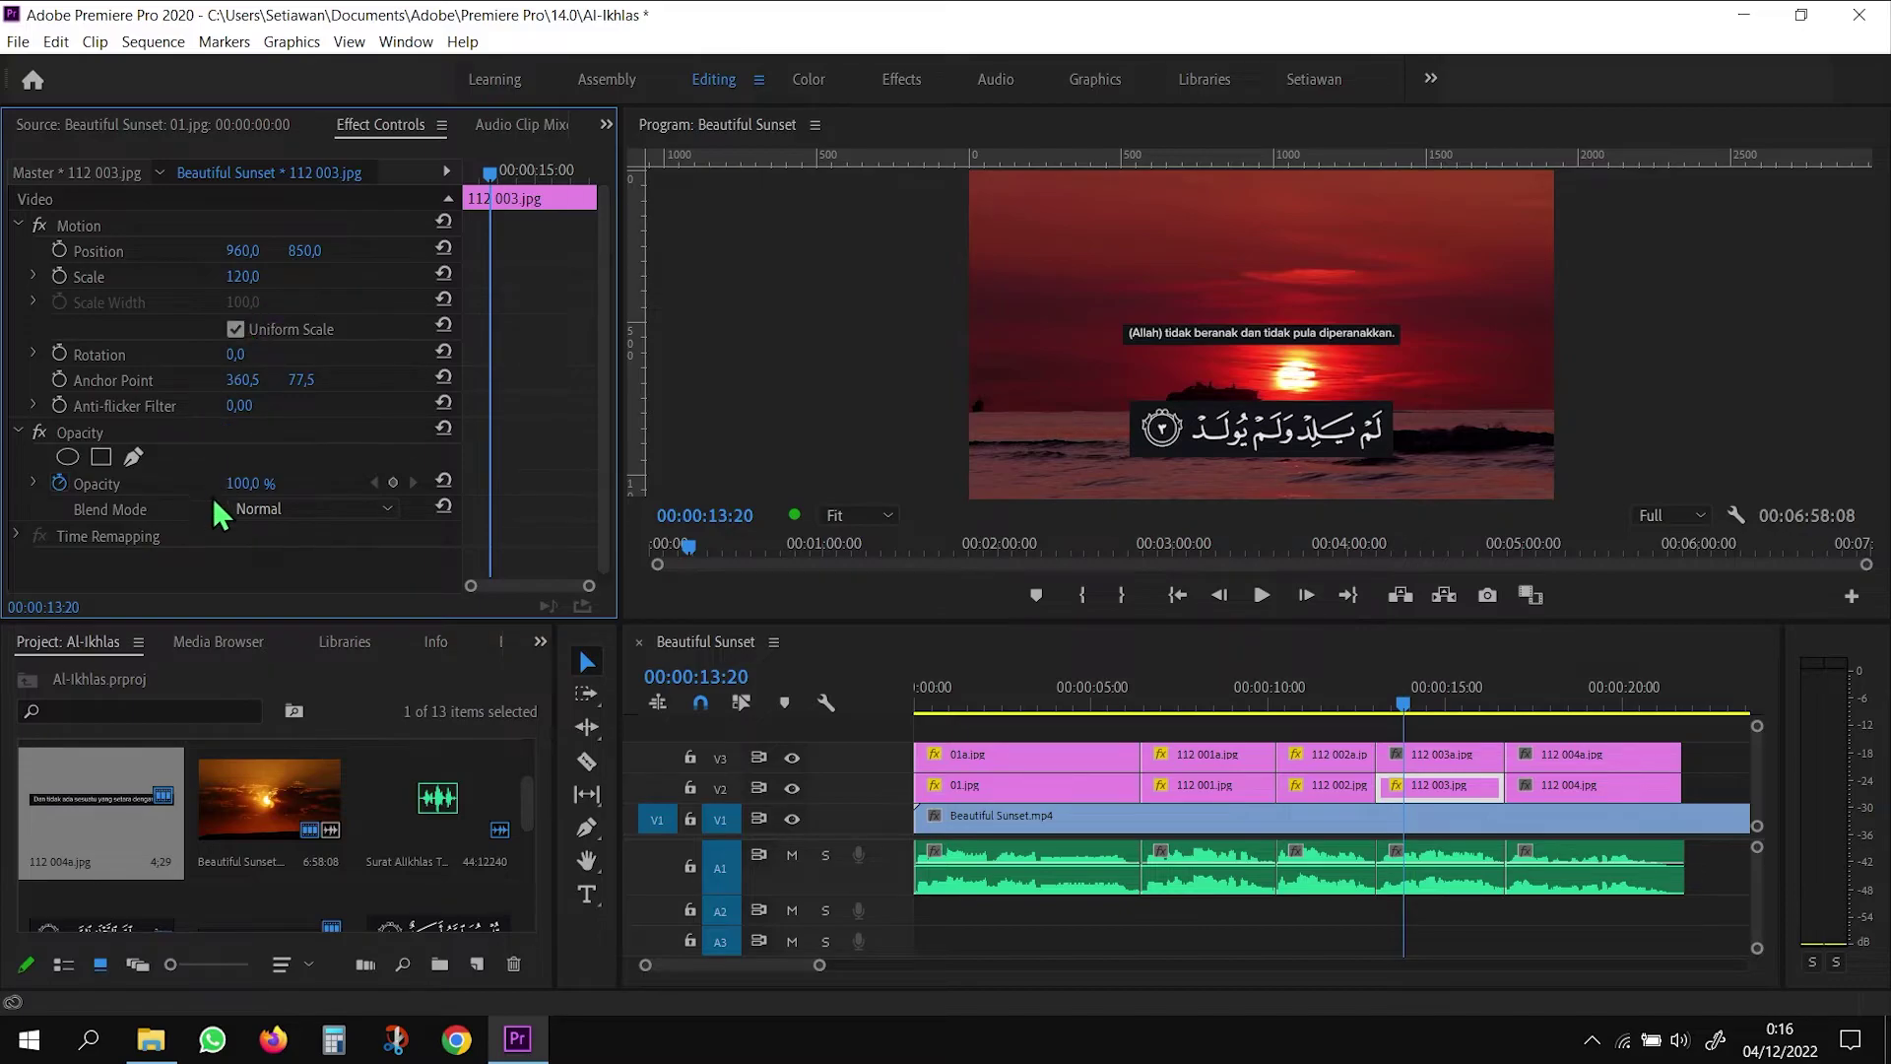
click(388, 508)
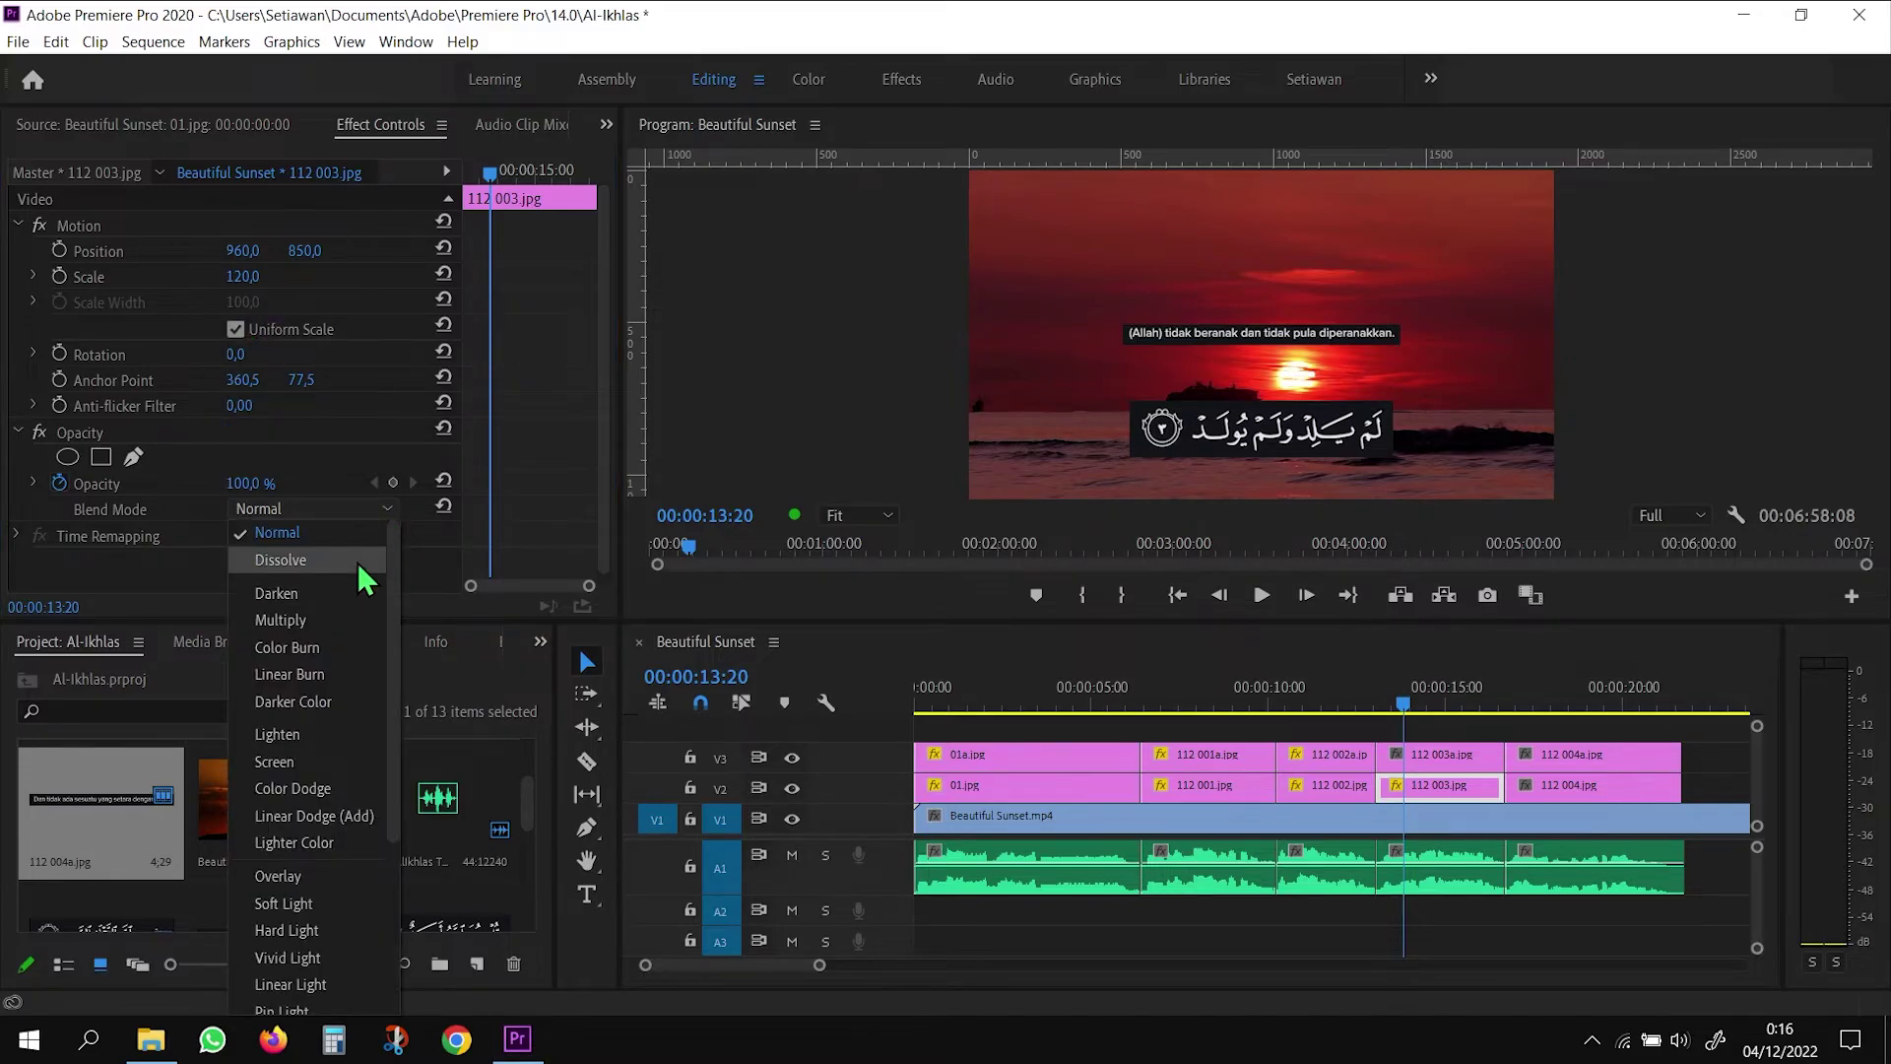
click(325, 734)
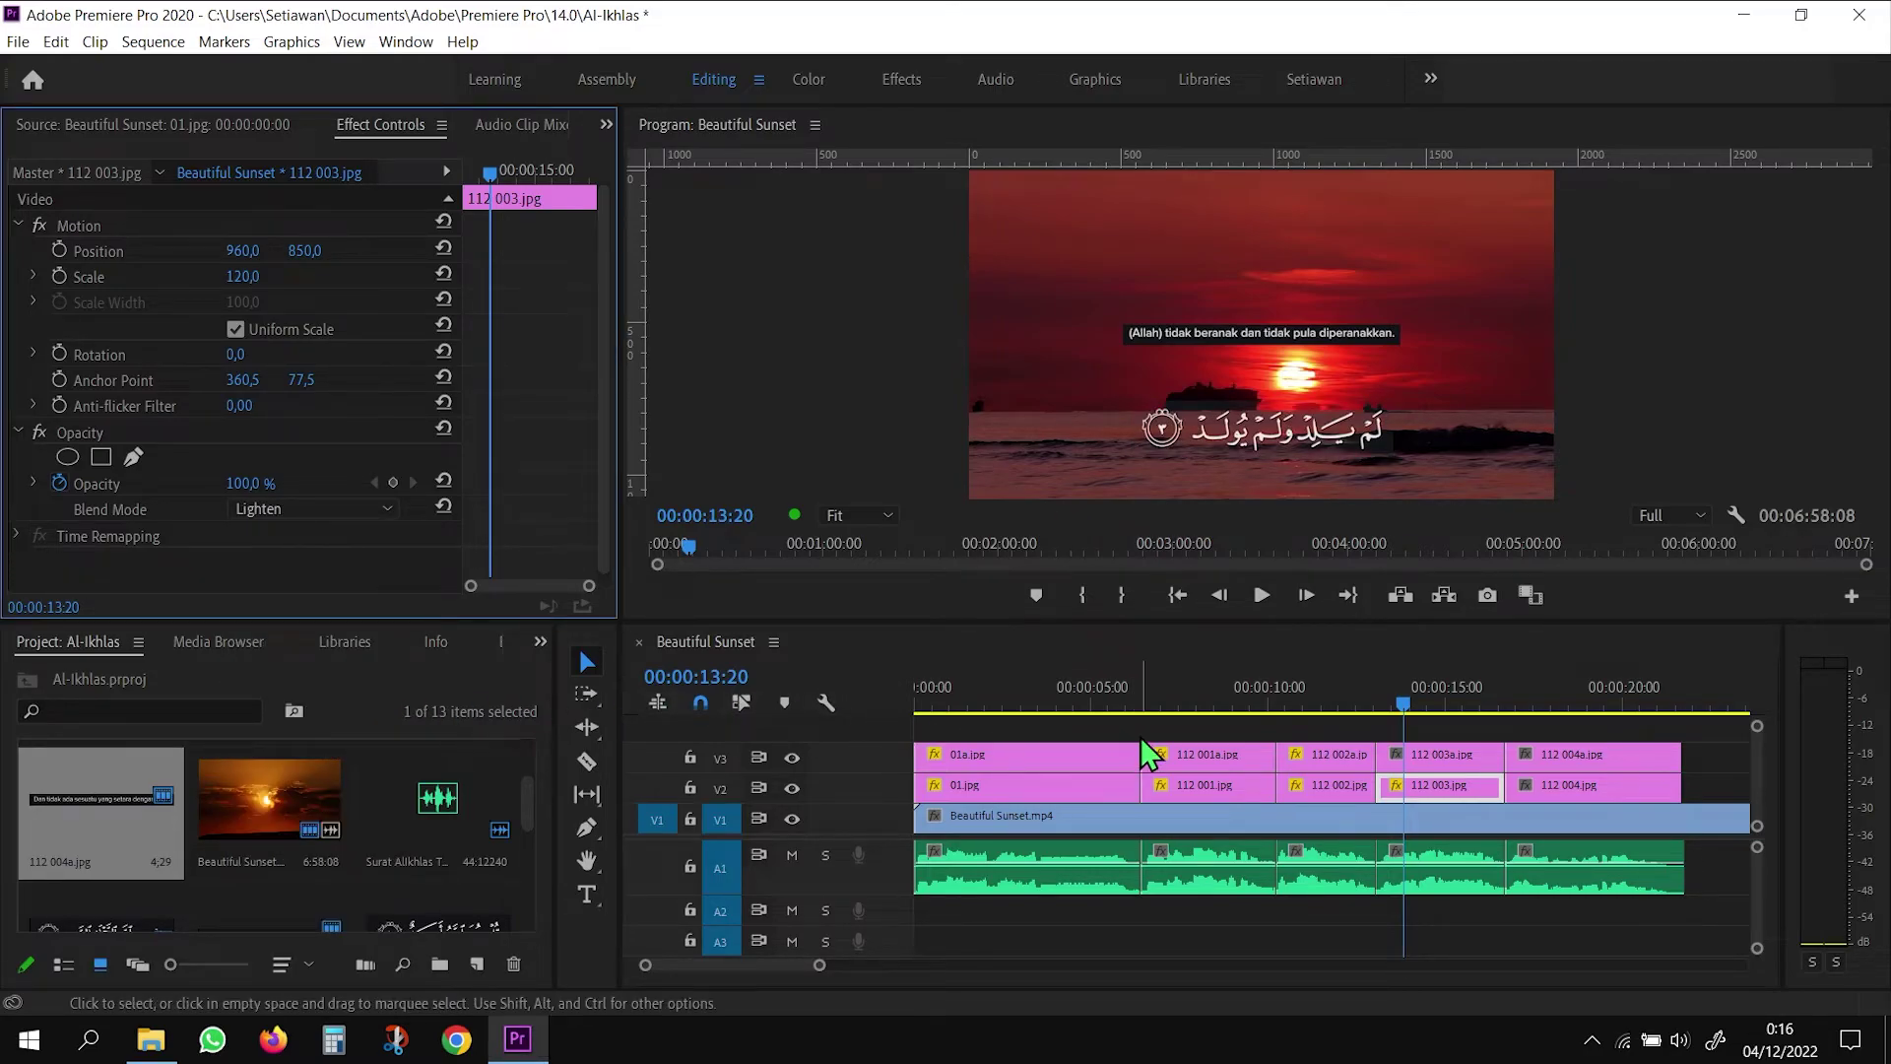
Set 112 003a.jpg to Position Y 960 and Scale 120
click(1483, 761)
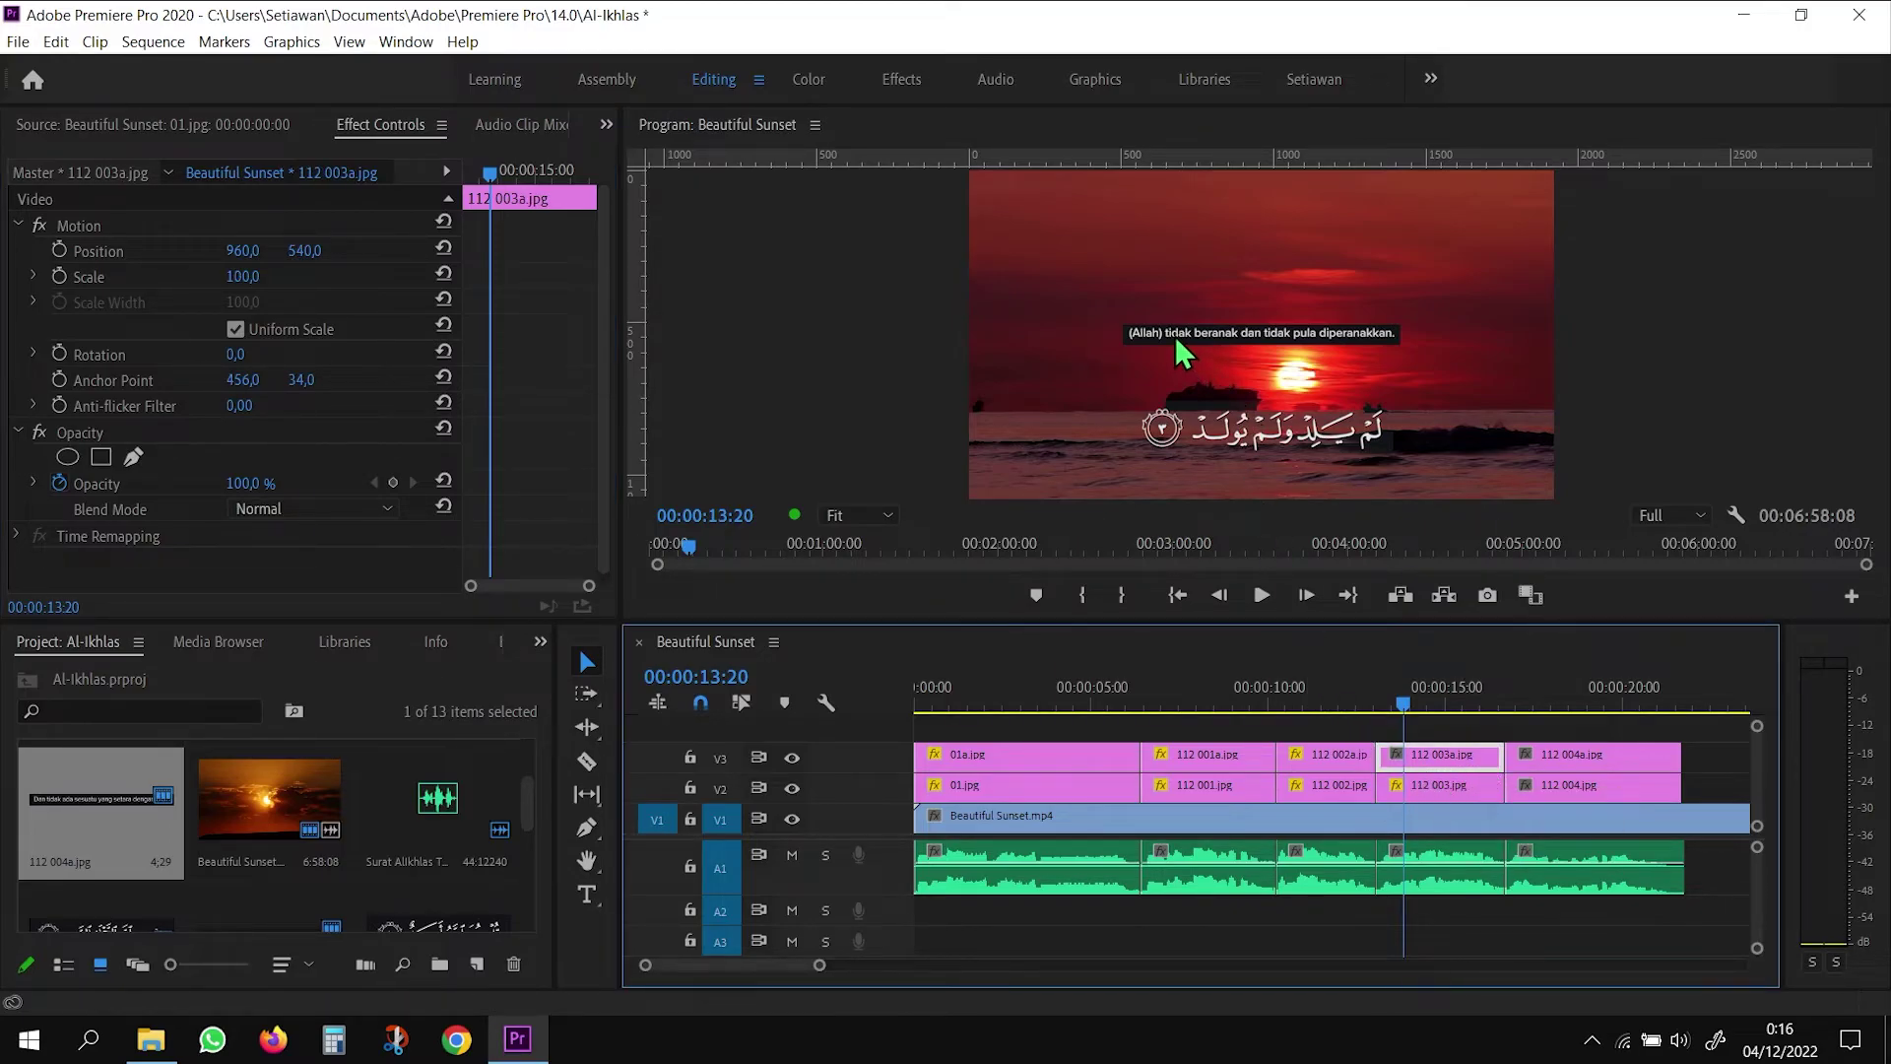
click(325, 249)
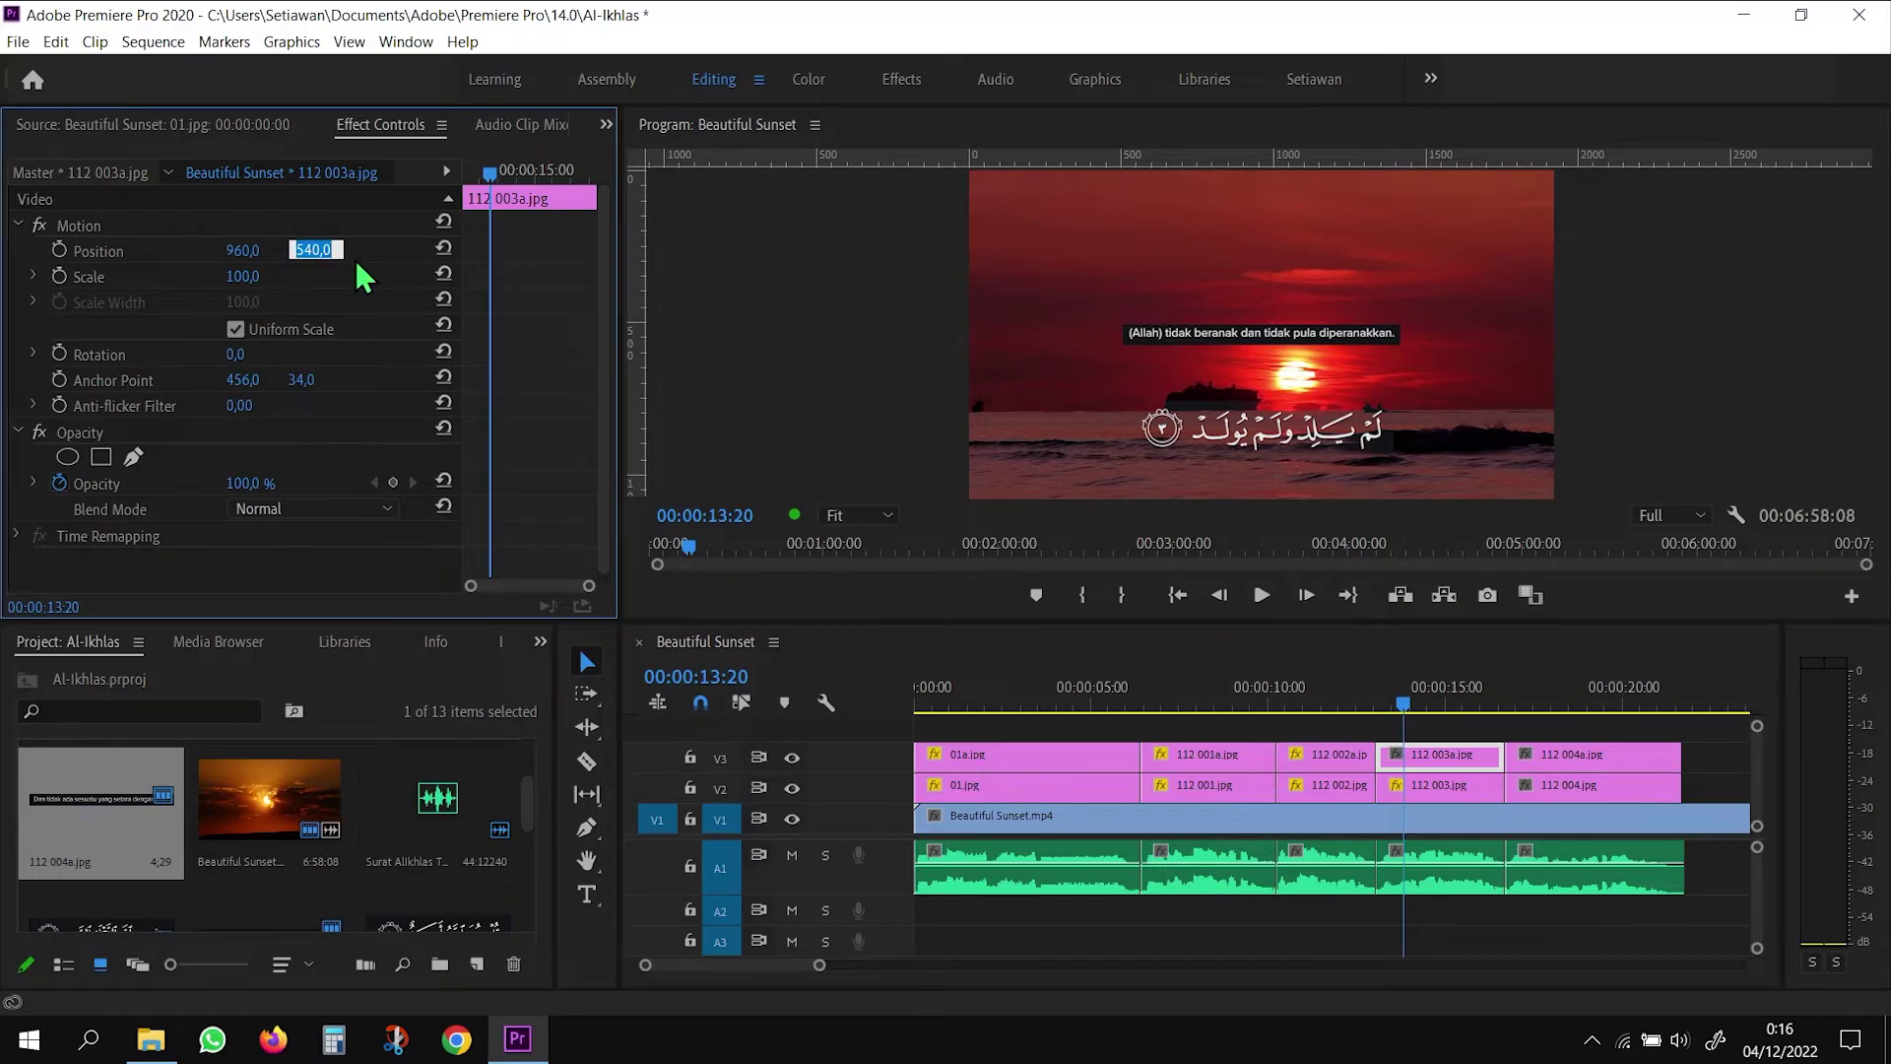
text(96)
text(0)
key(Return)
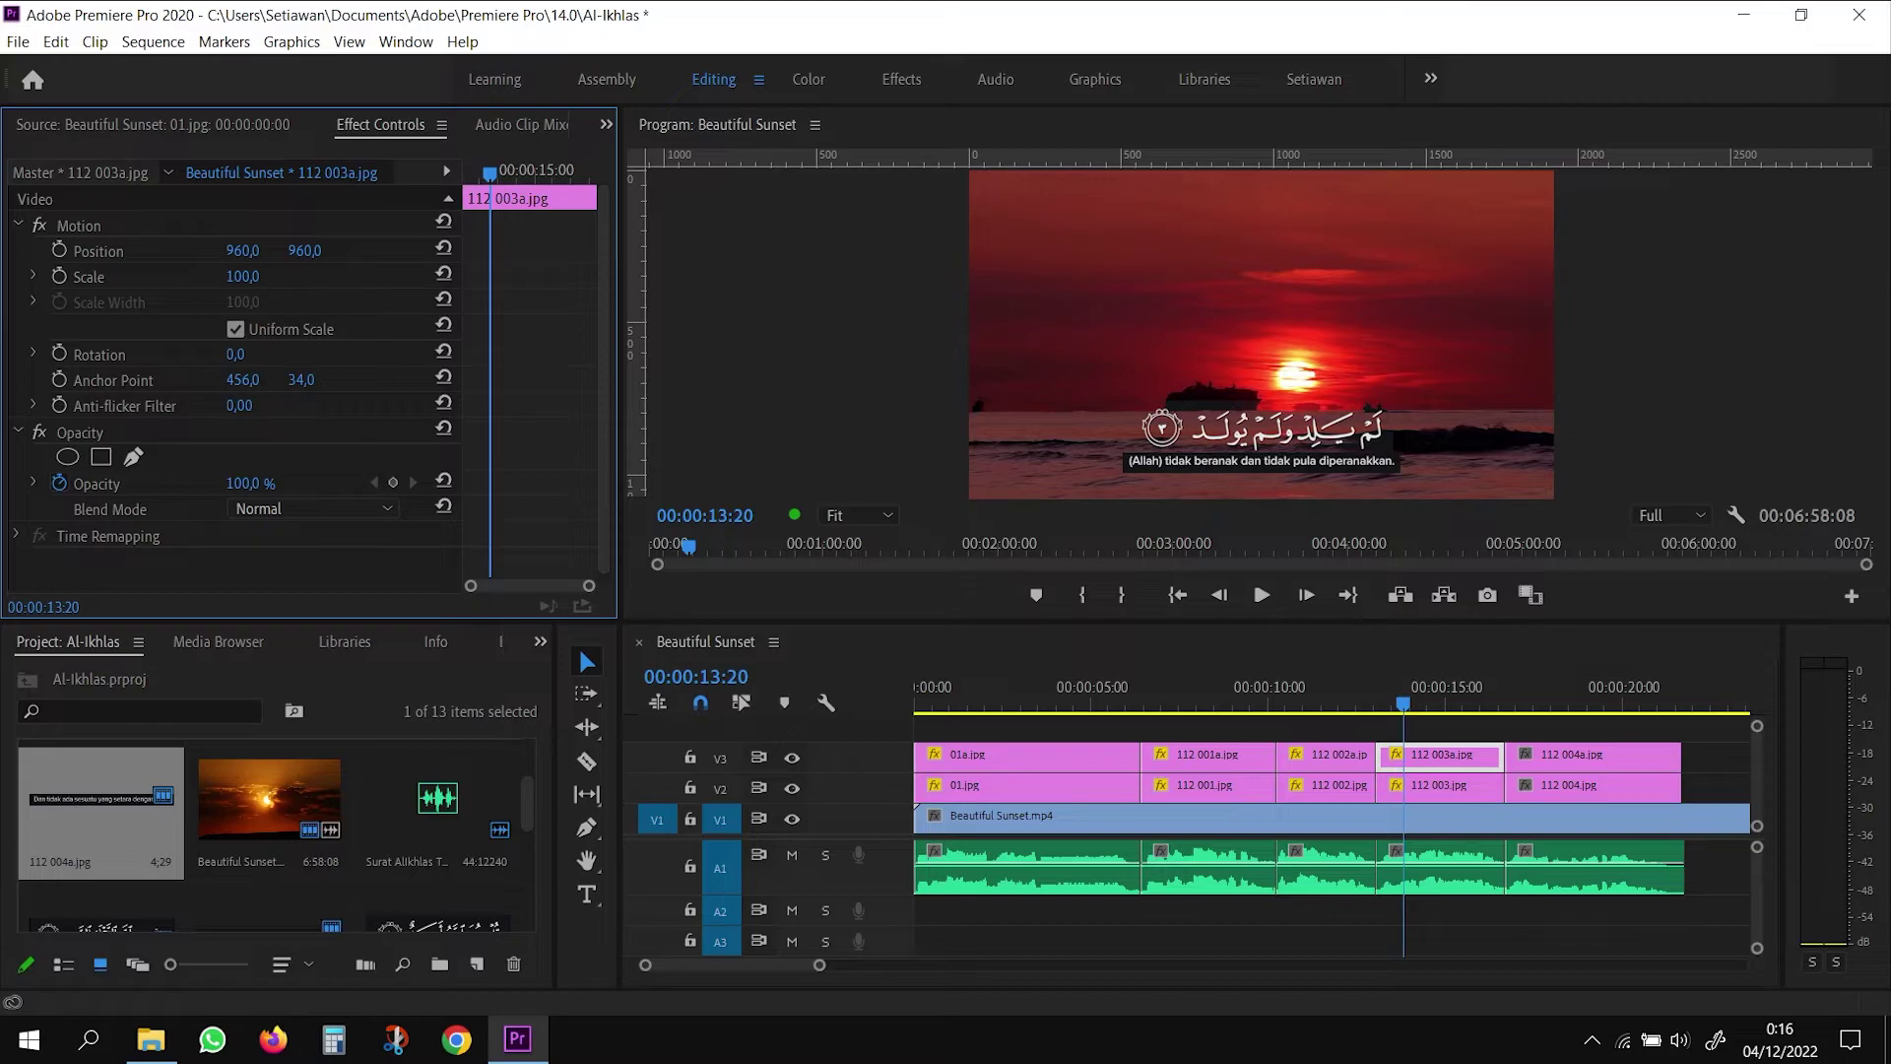
click(266, 276)
text(120)
key(Return)
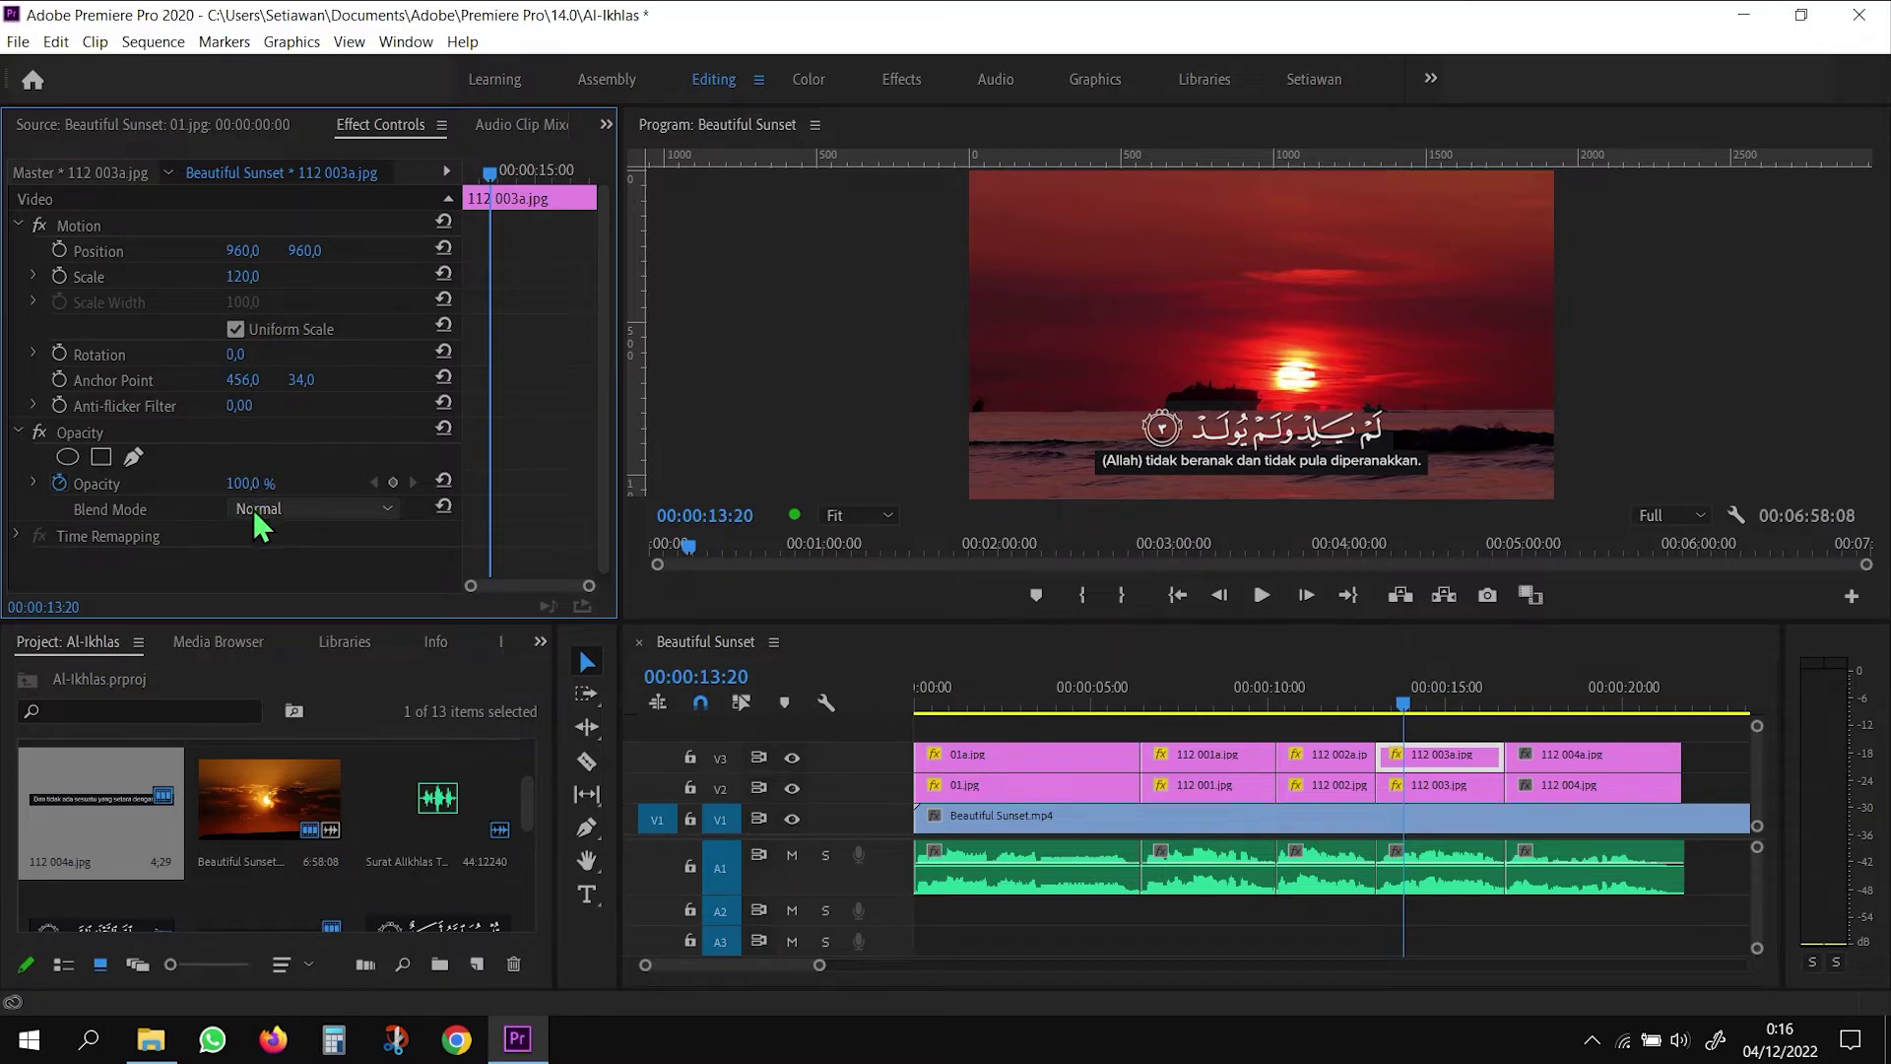
Blend 112 003a.jpg with Lighten and preview playback to the fourth verse
click(380, 508)
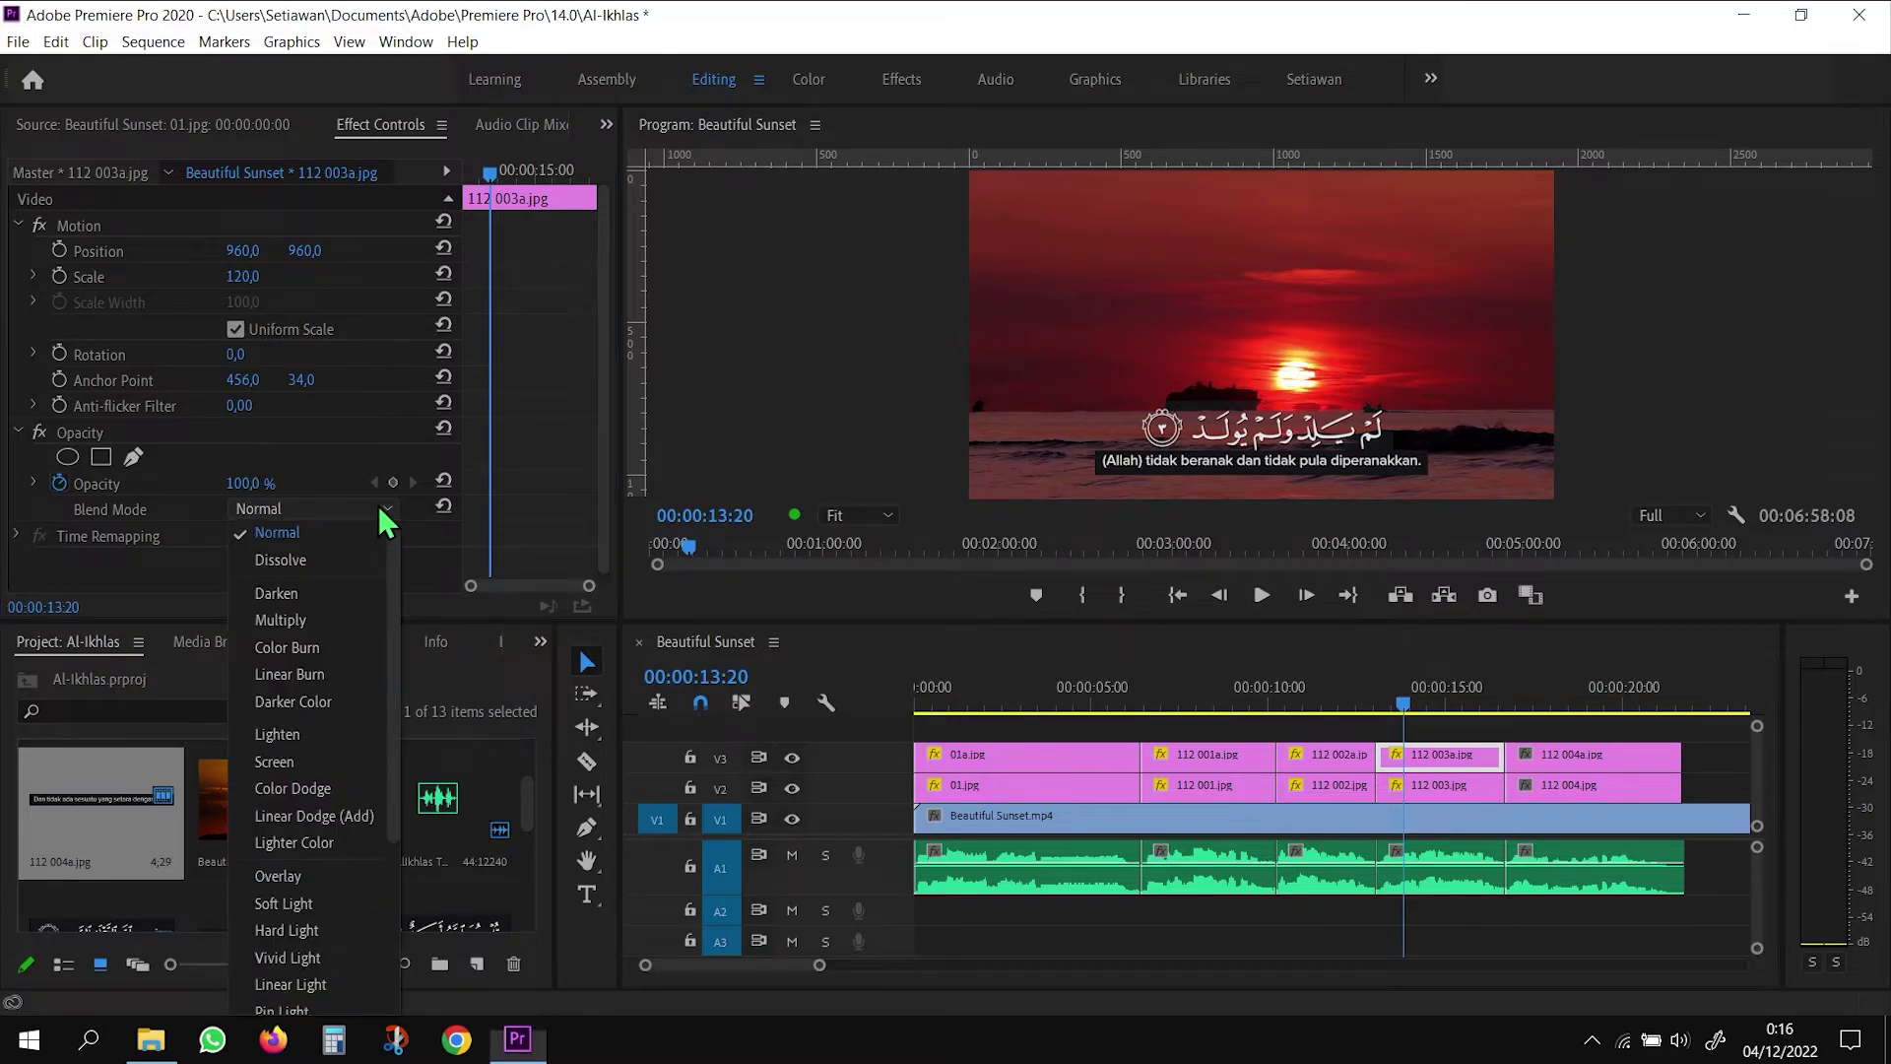
click(339, 730)
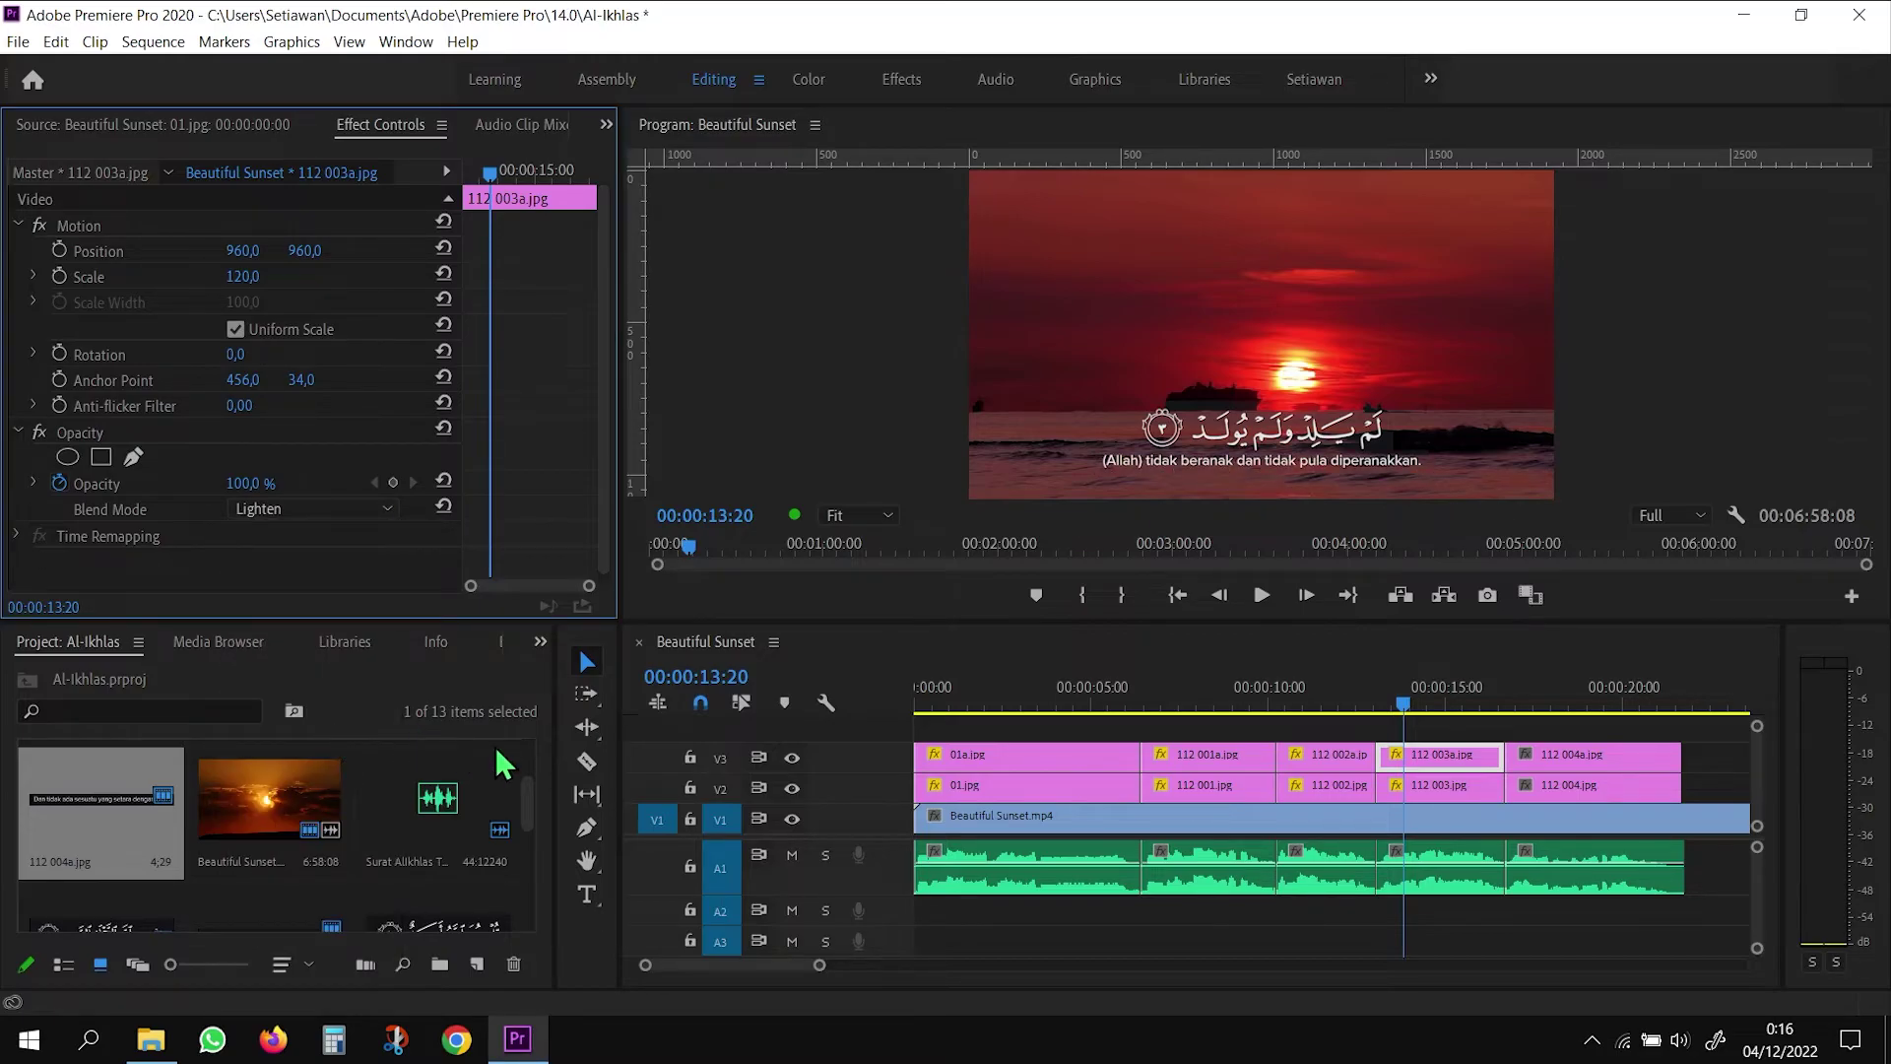
click(1262, 595)
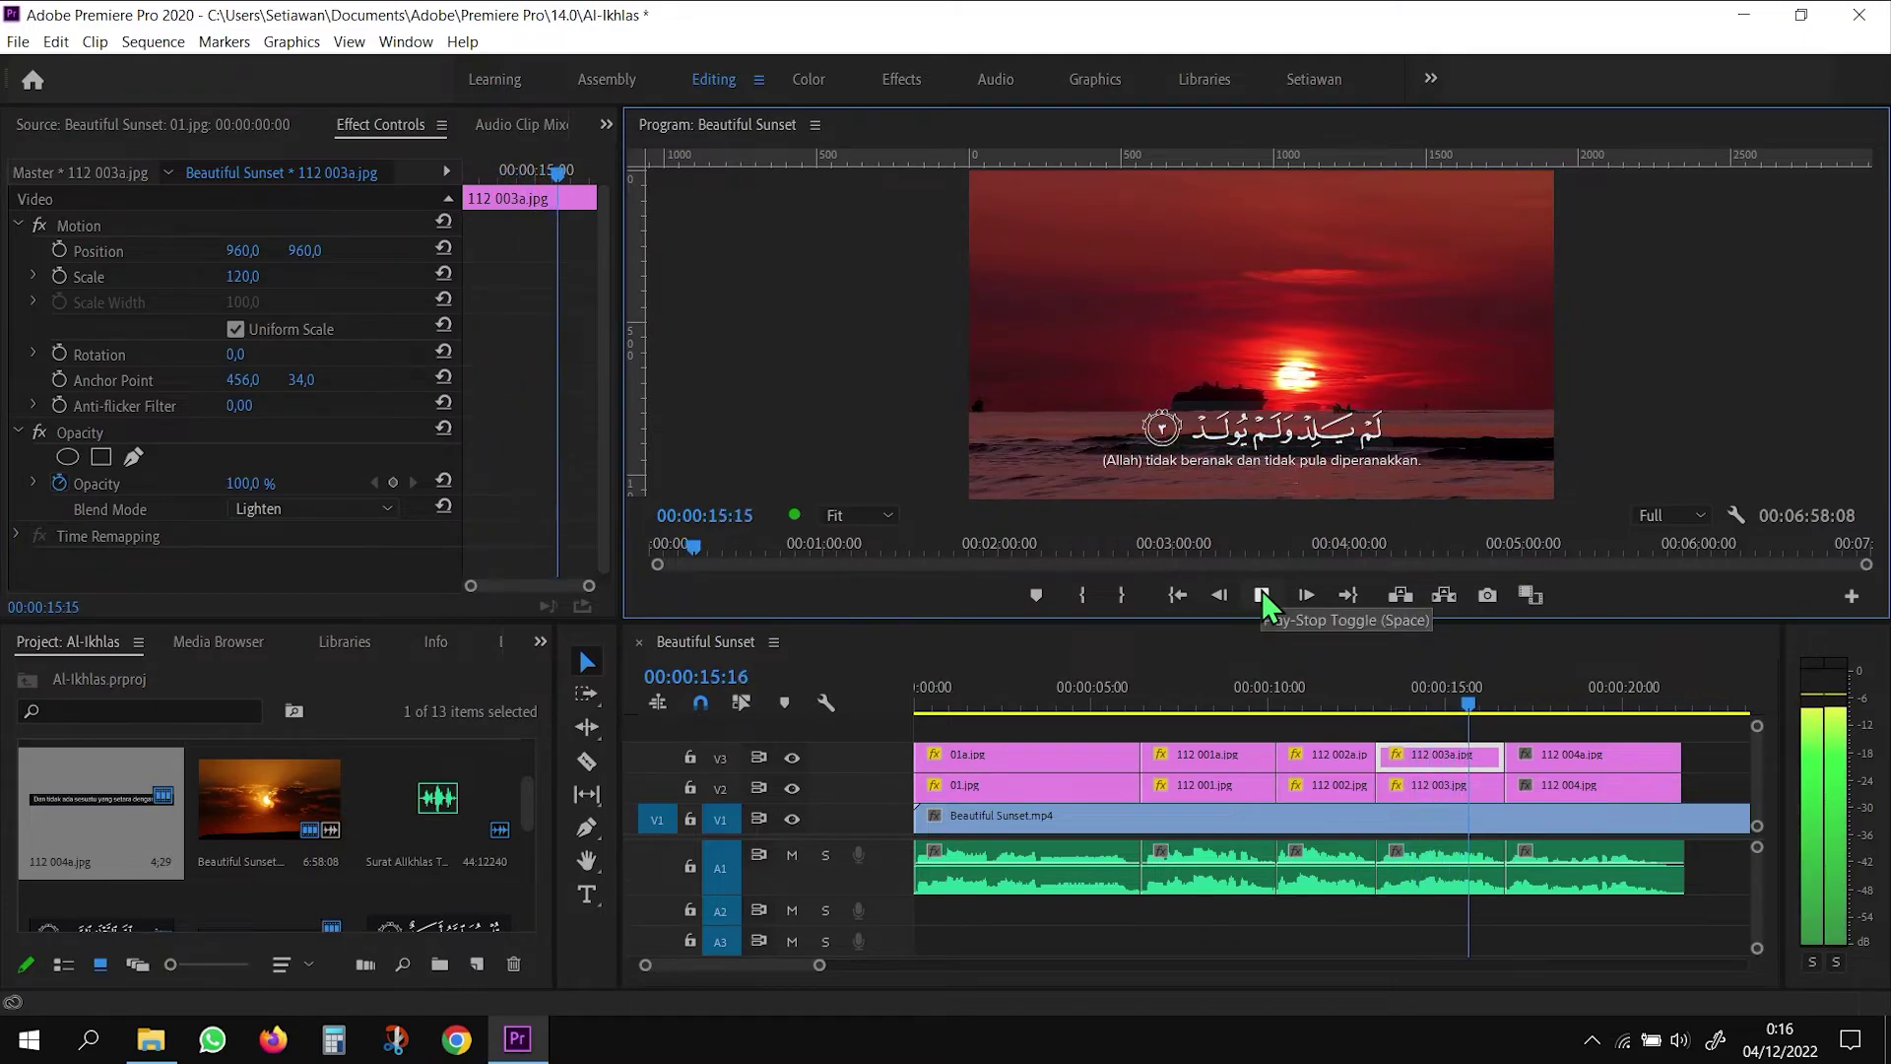
click(1262, 591)
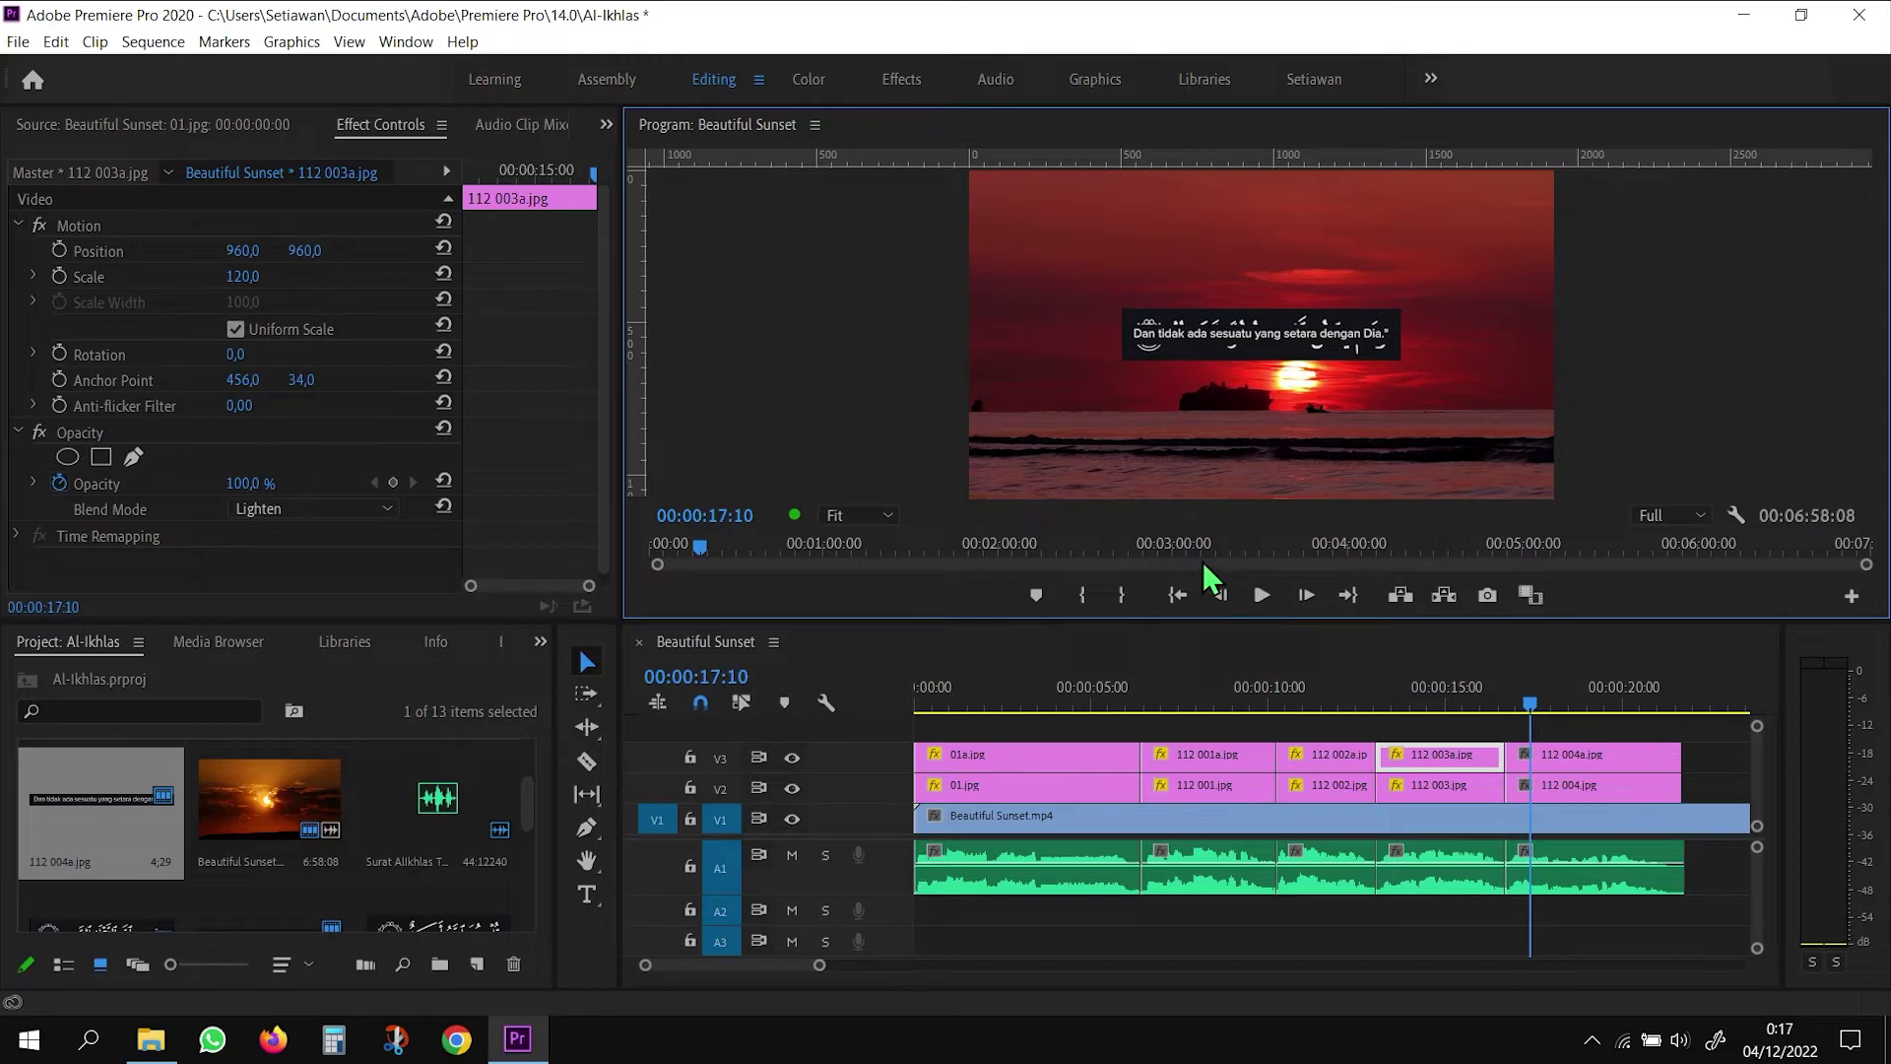
click(1598, 784)
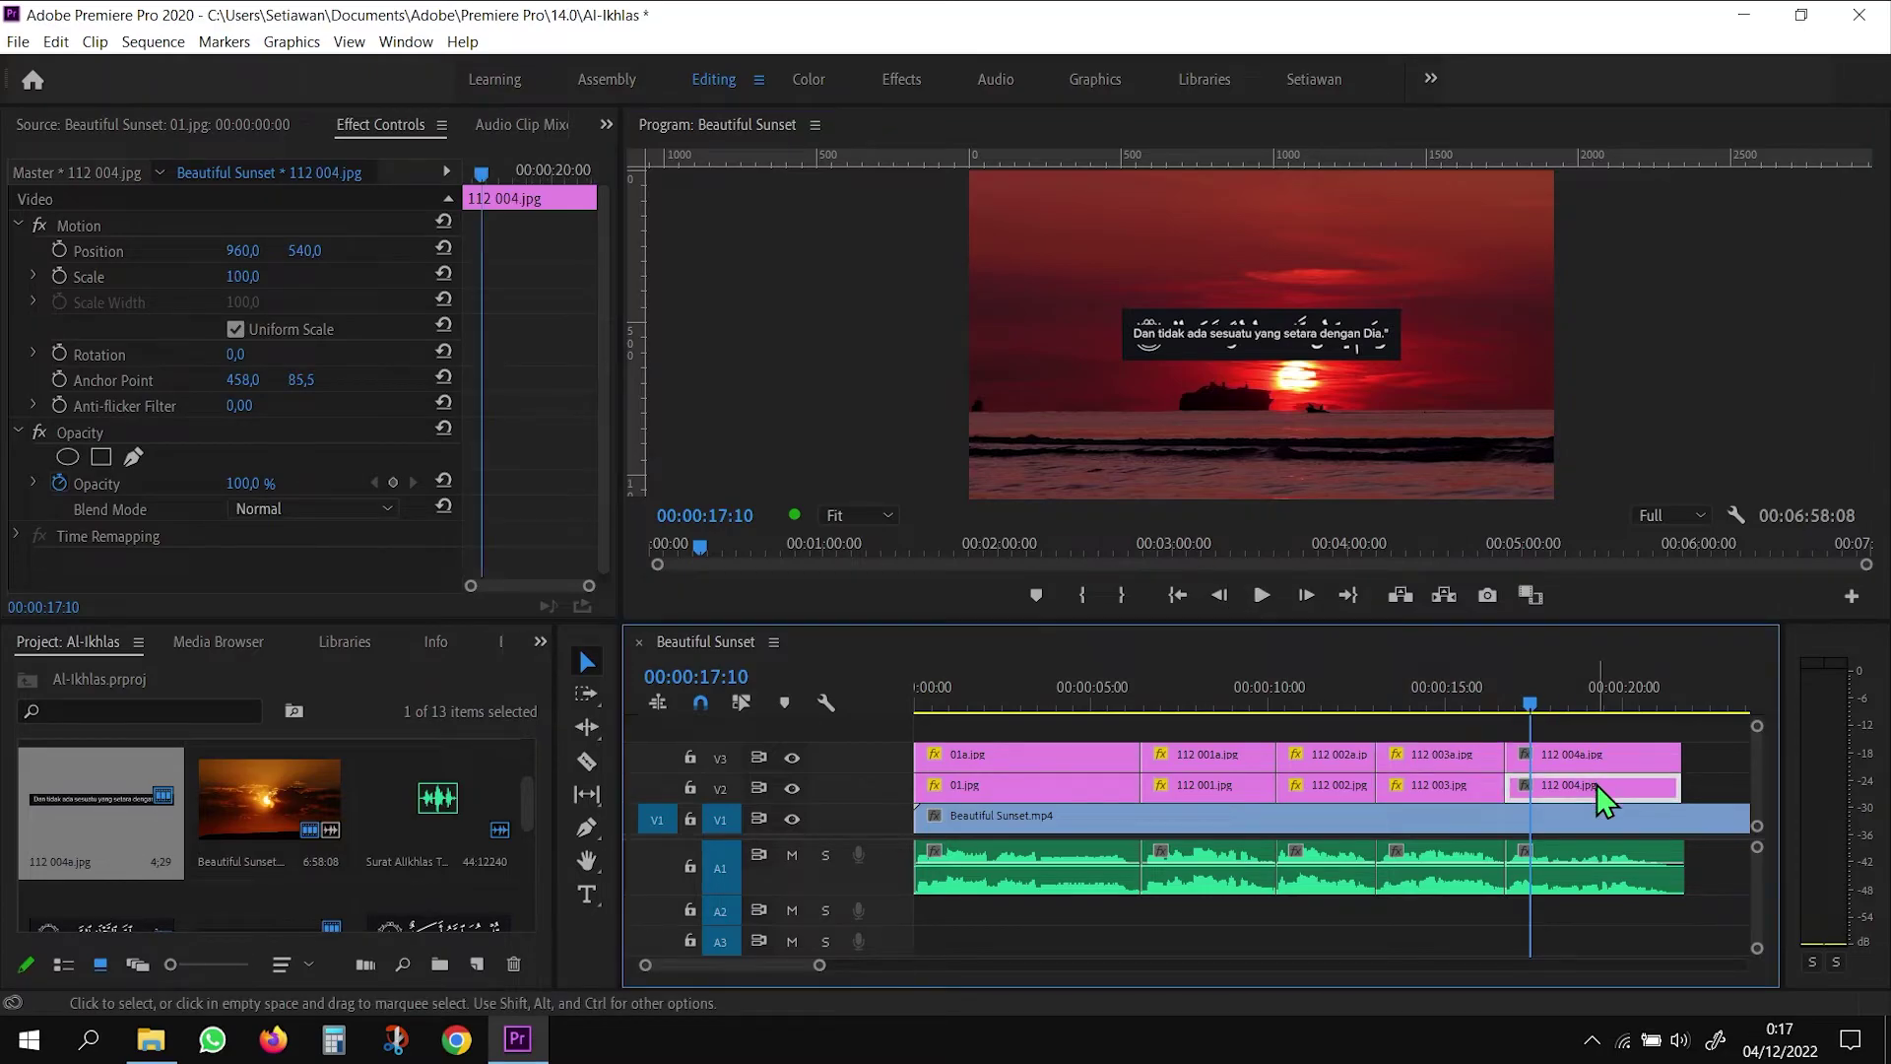
Give 112 004.jpg Position Y 850, Scale 120 and Lighten blend mode
click(309, 250)
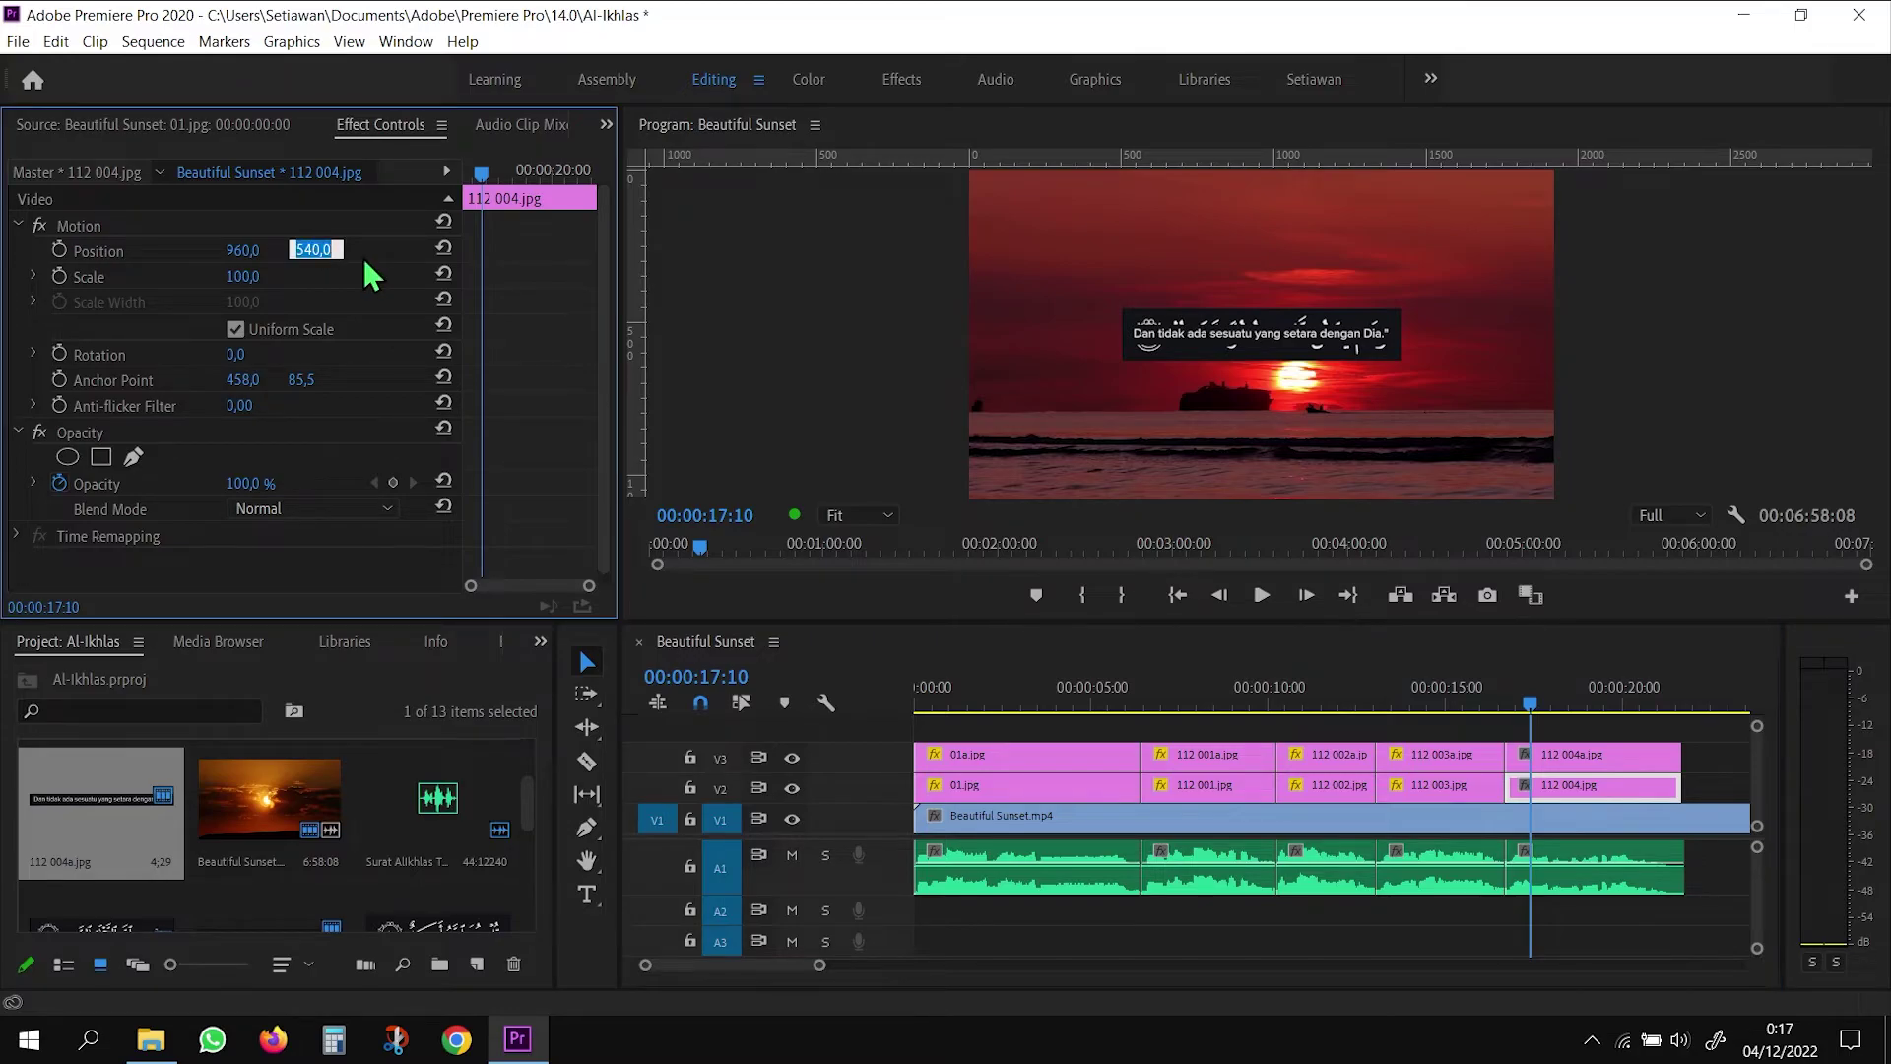
text(850)
key(Return)
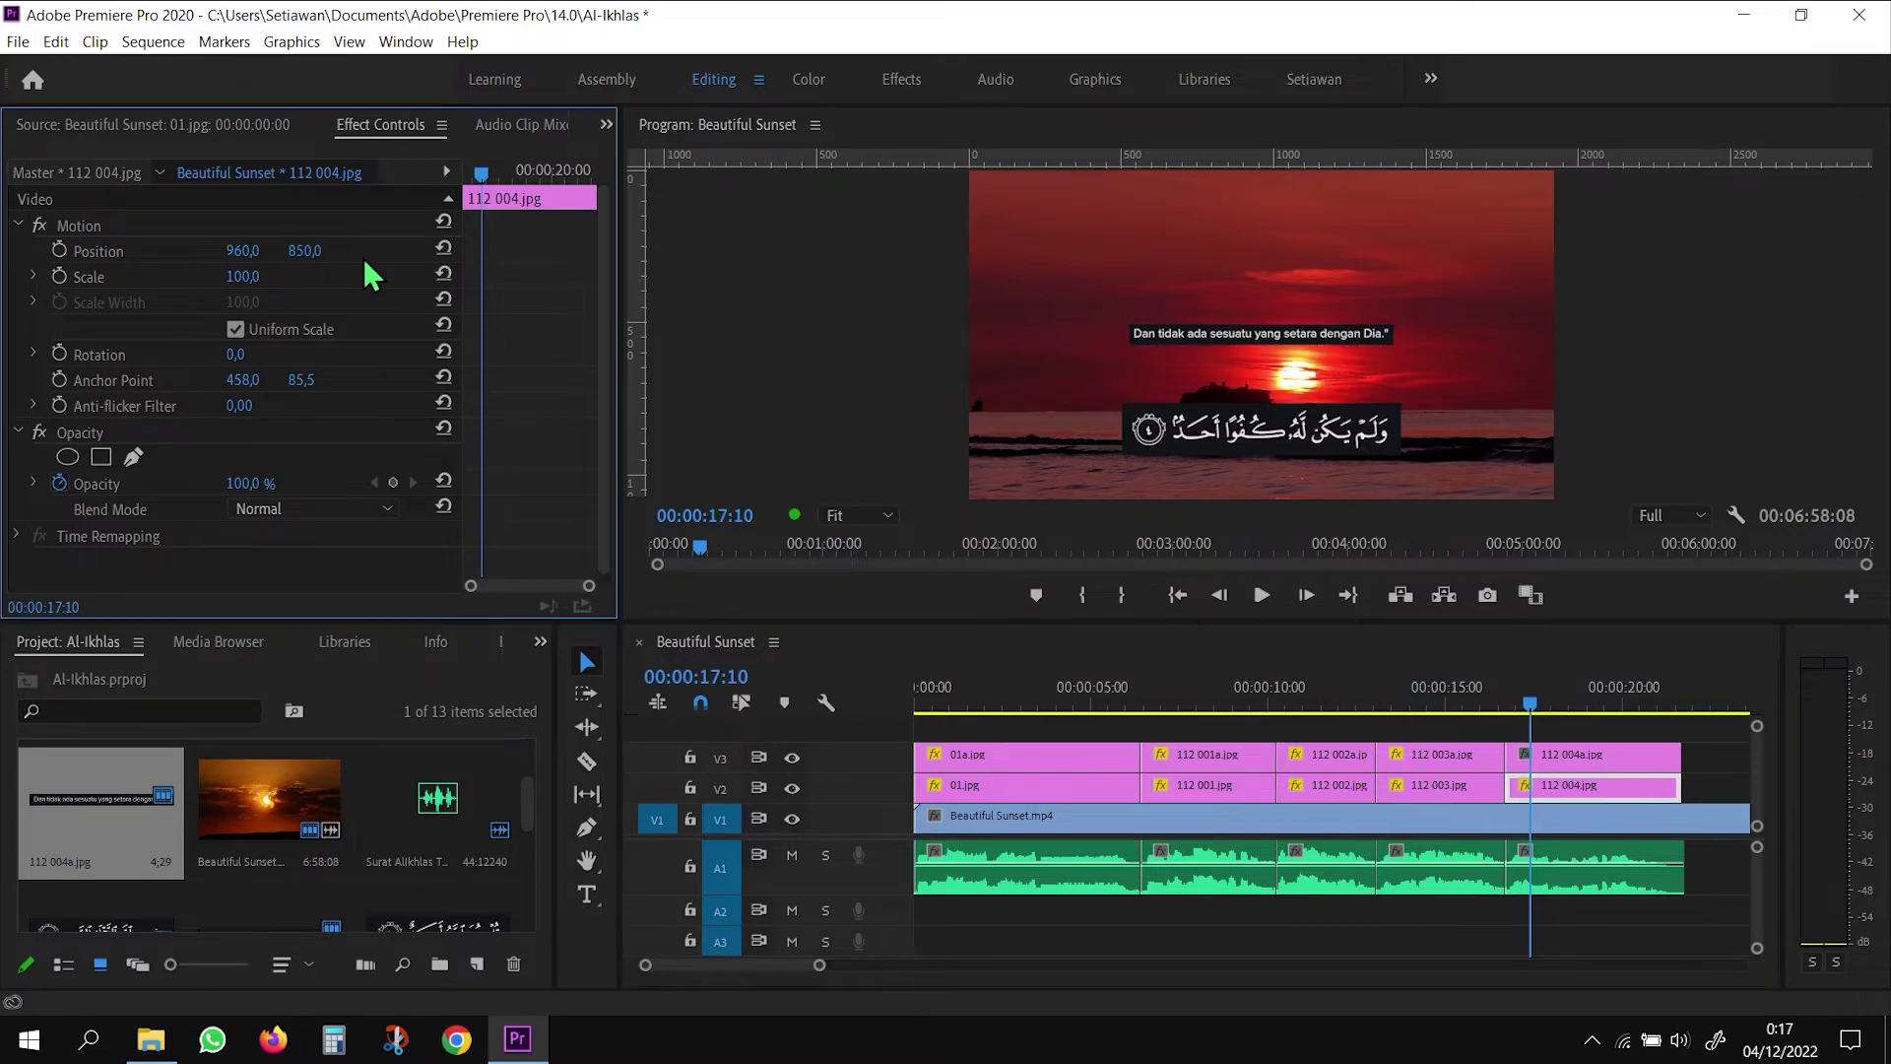
click(261, 274)
text(120)
key(Return)
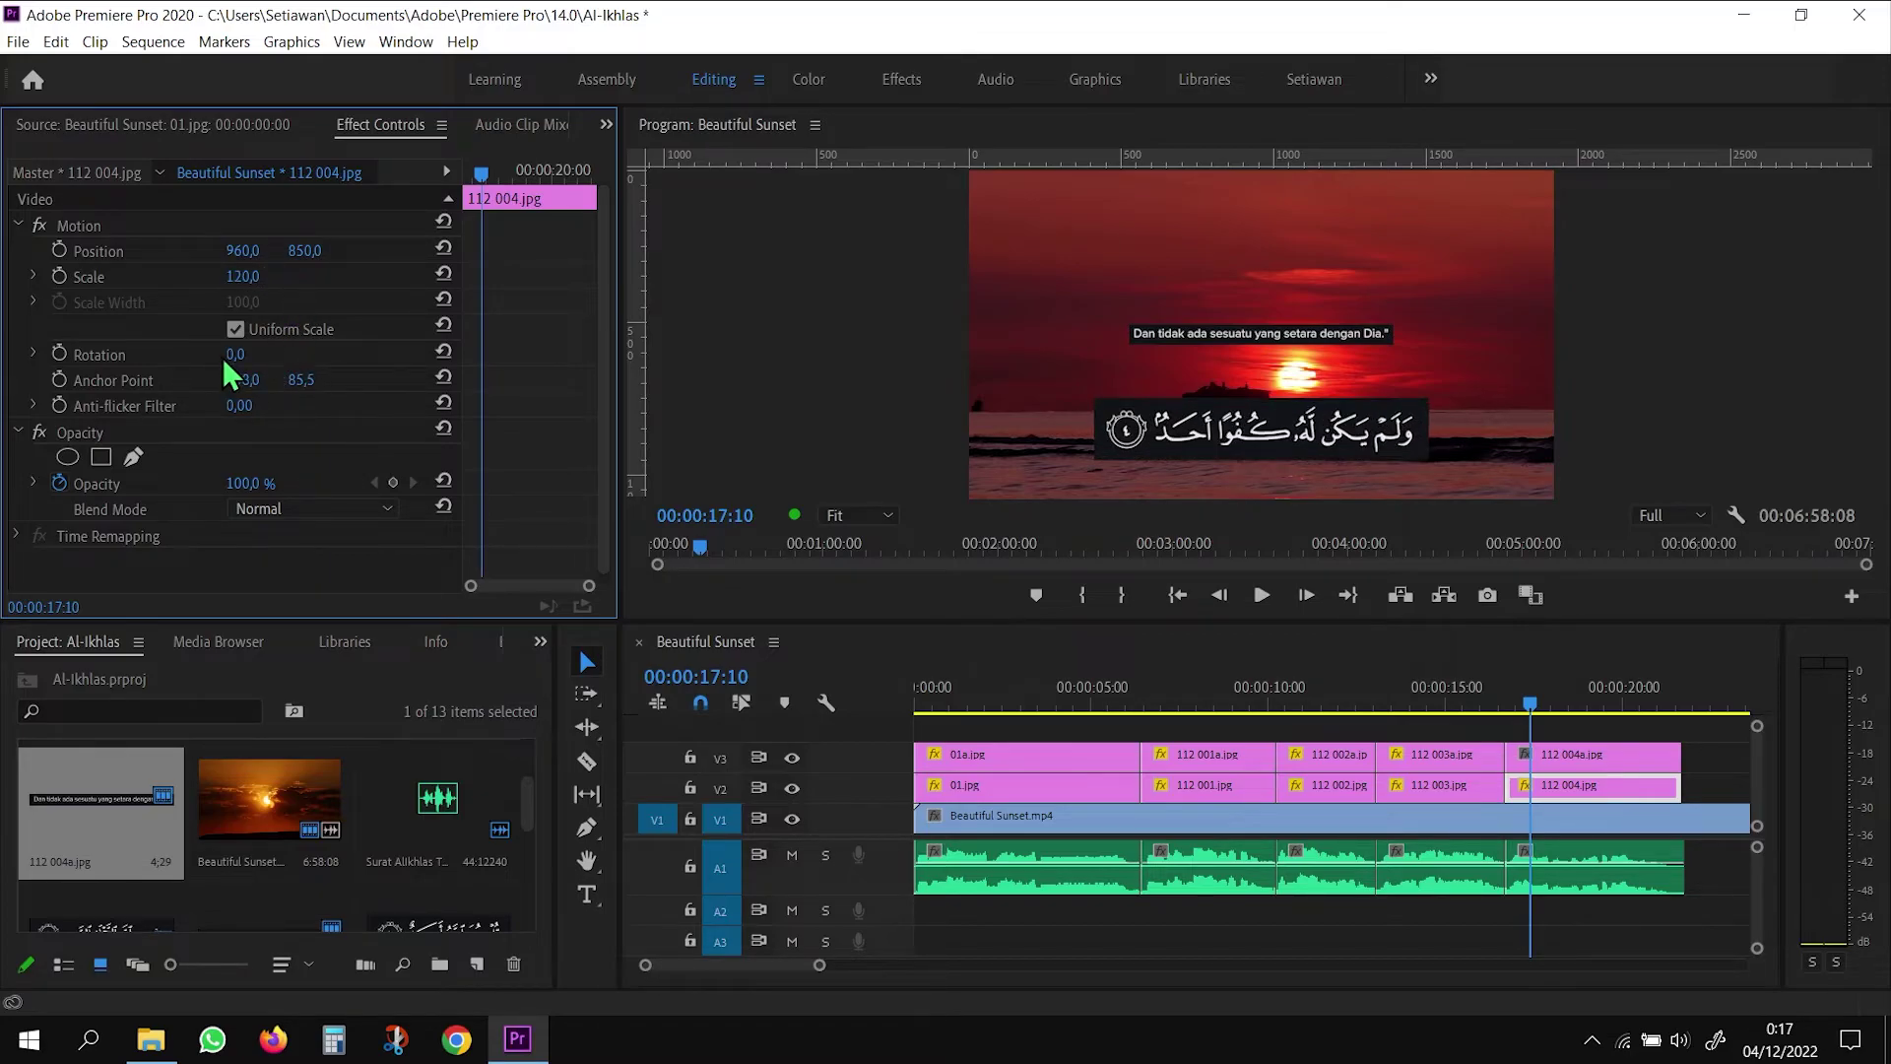
click(379, 510)
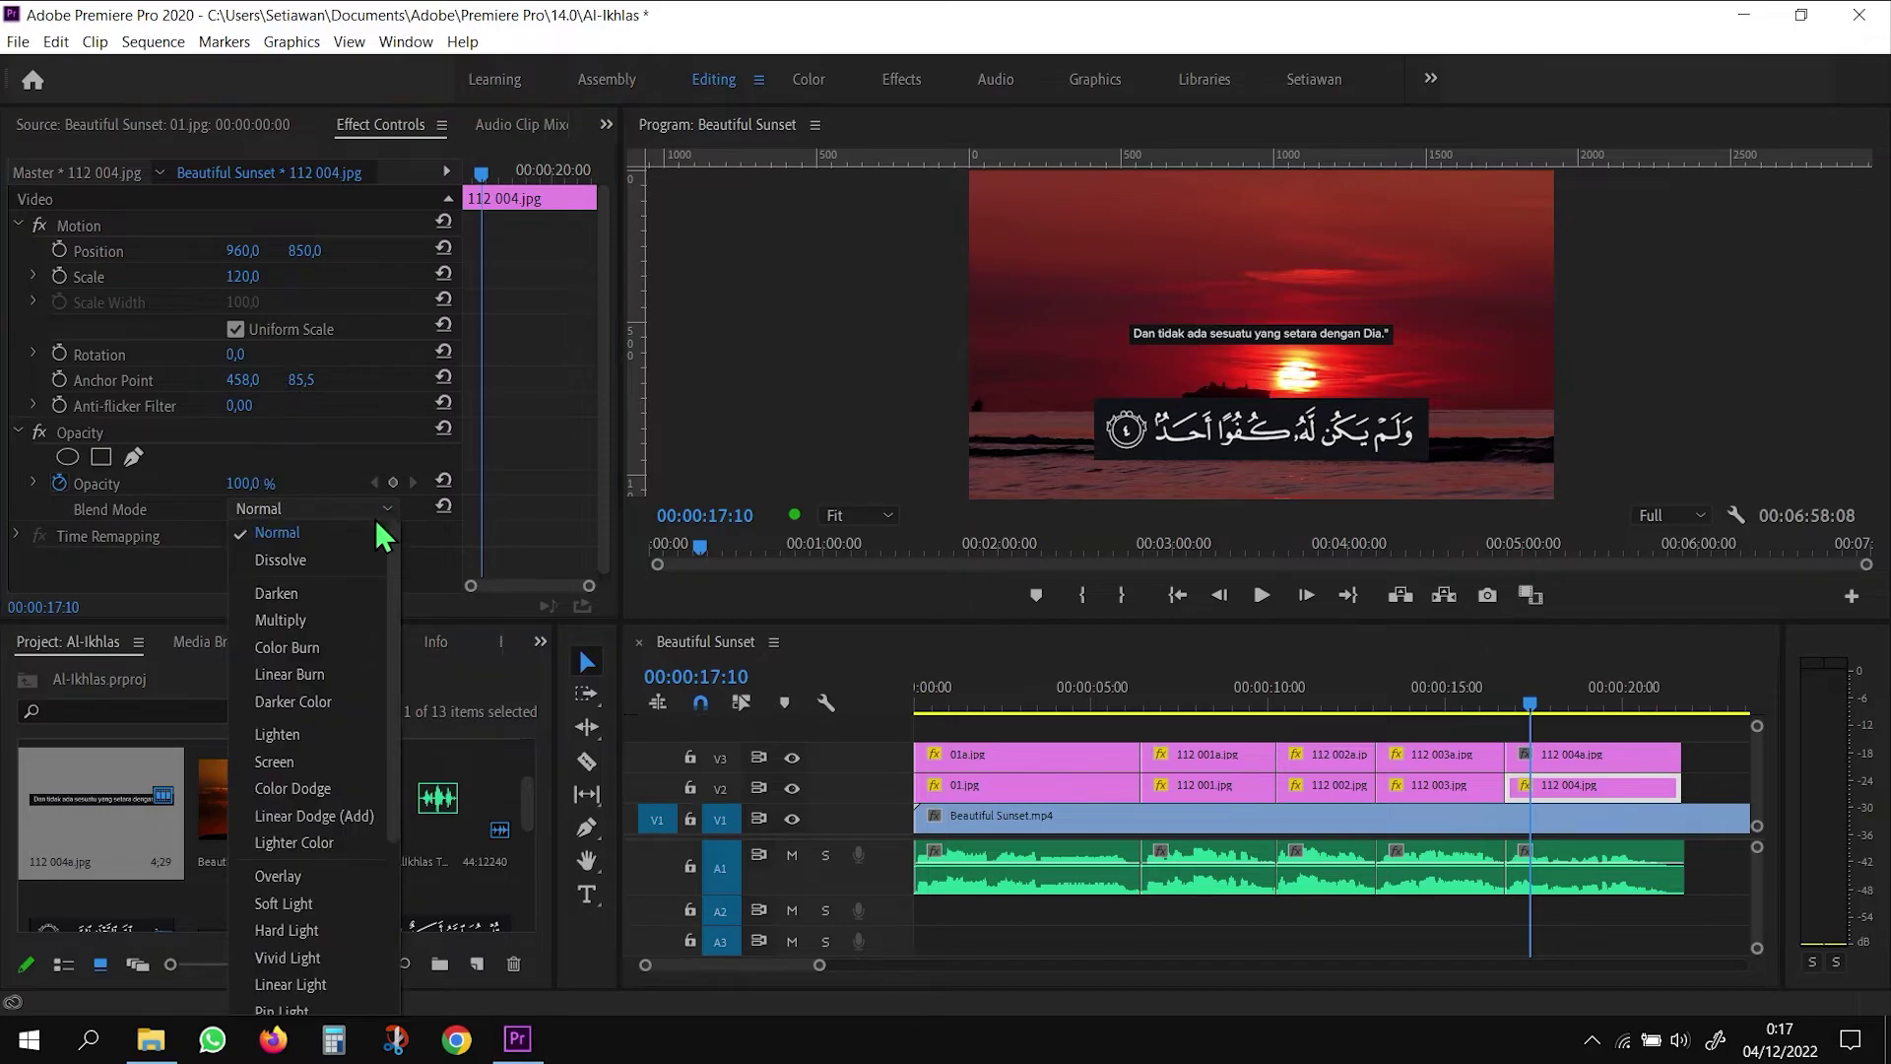
click(311, 735)
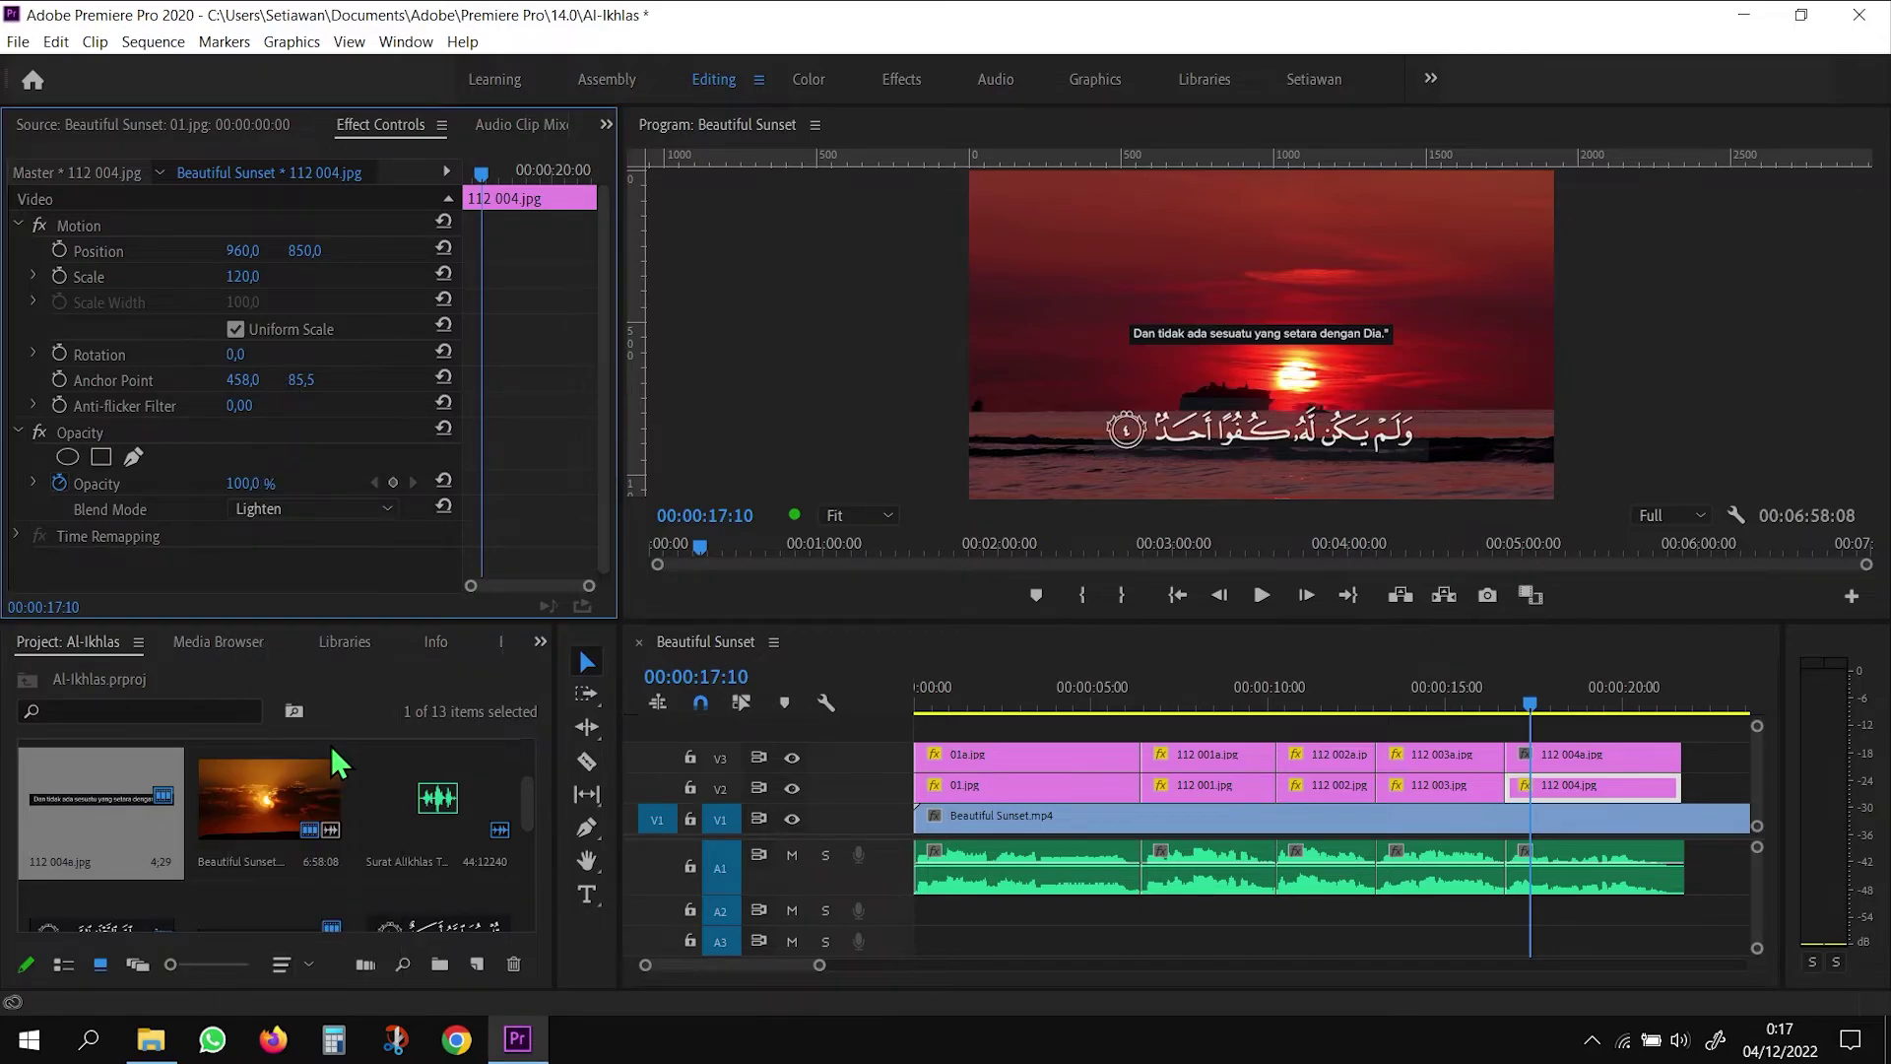
Move the 112 004a.jpg translation on V3 to Position Y 960 and Scale 120
click(1604, 758)
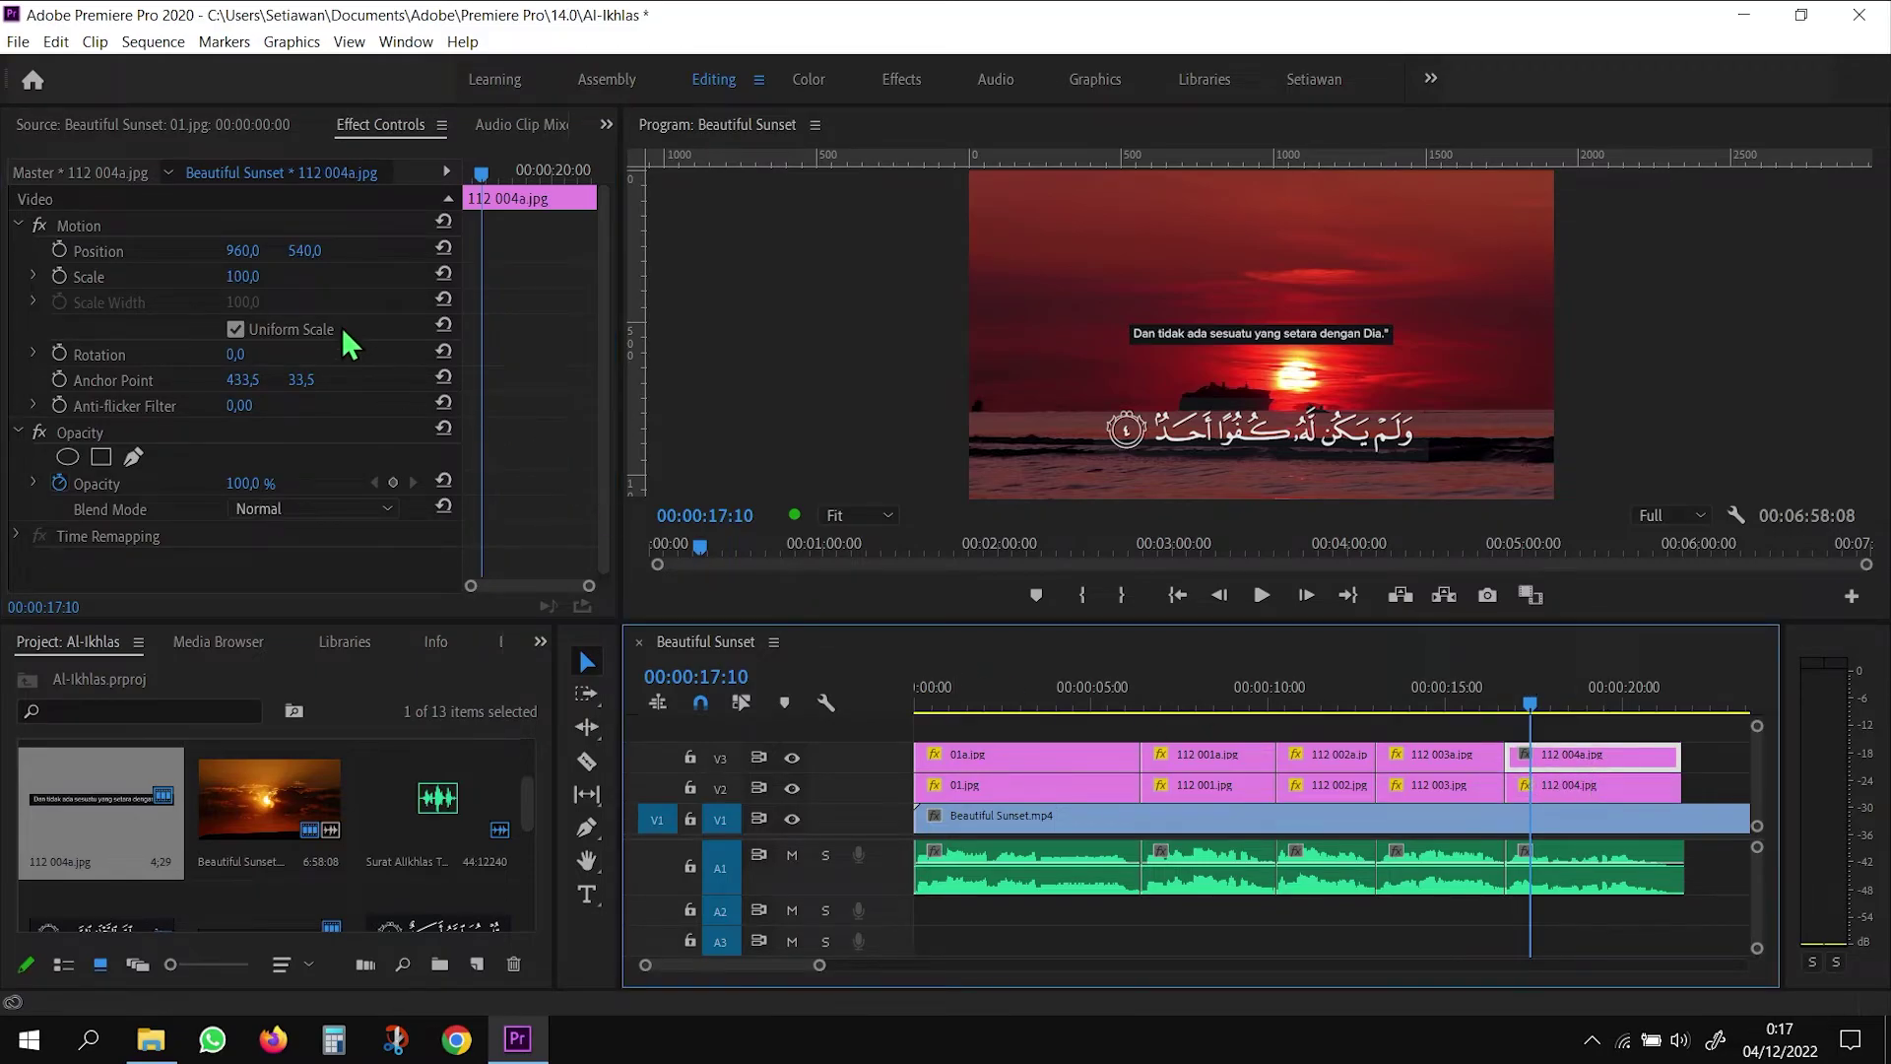
click(311, 250)
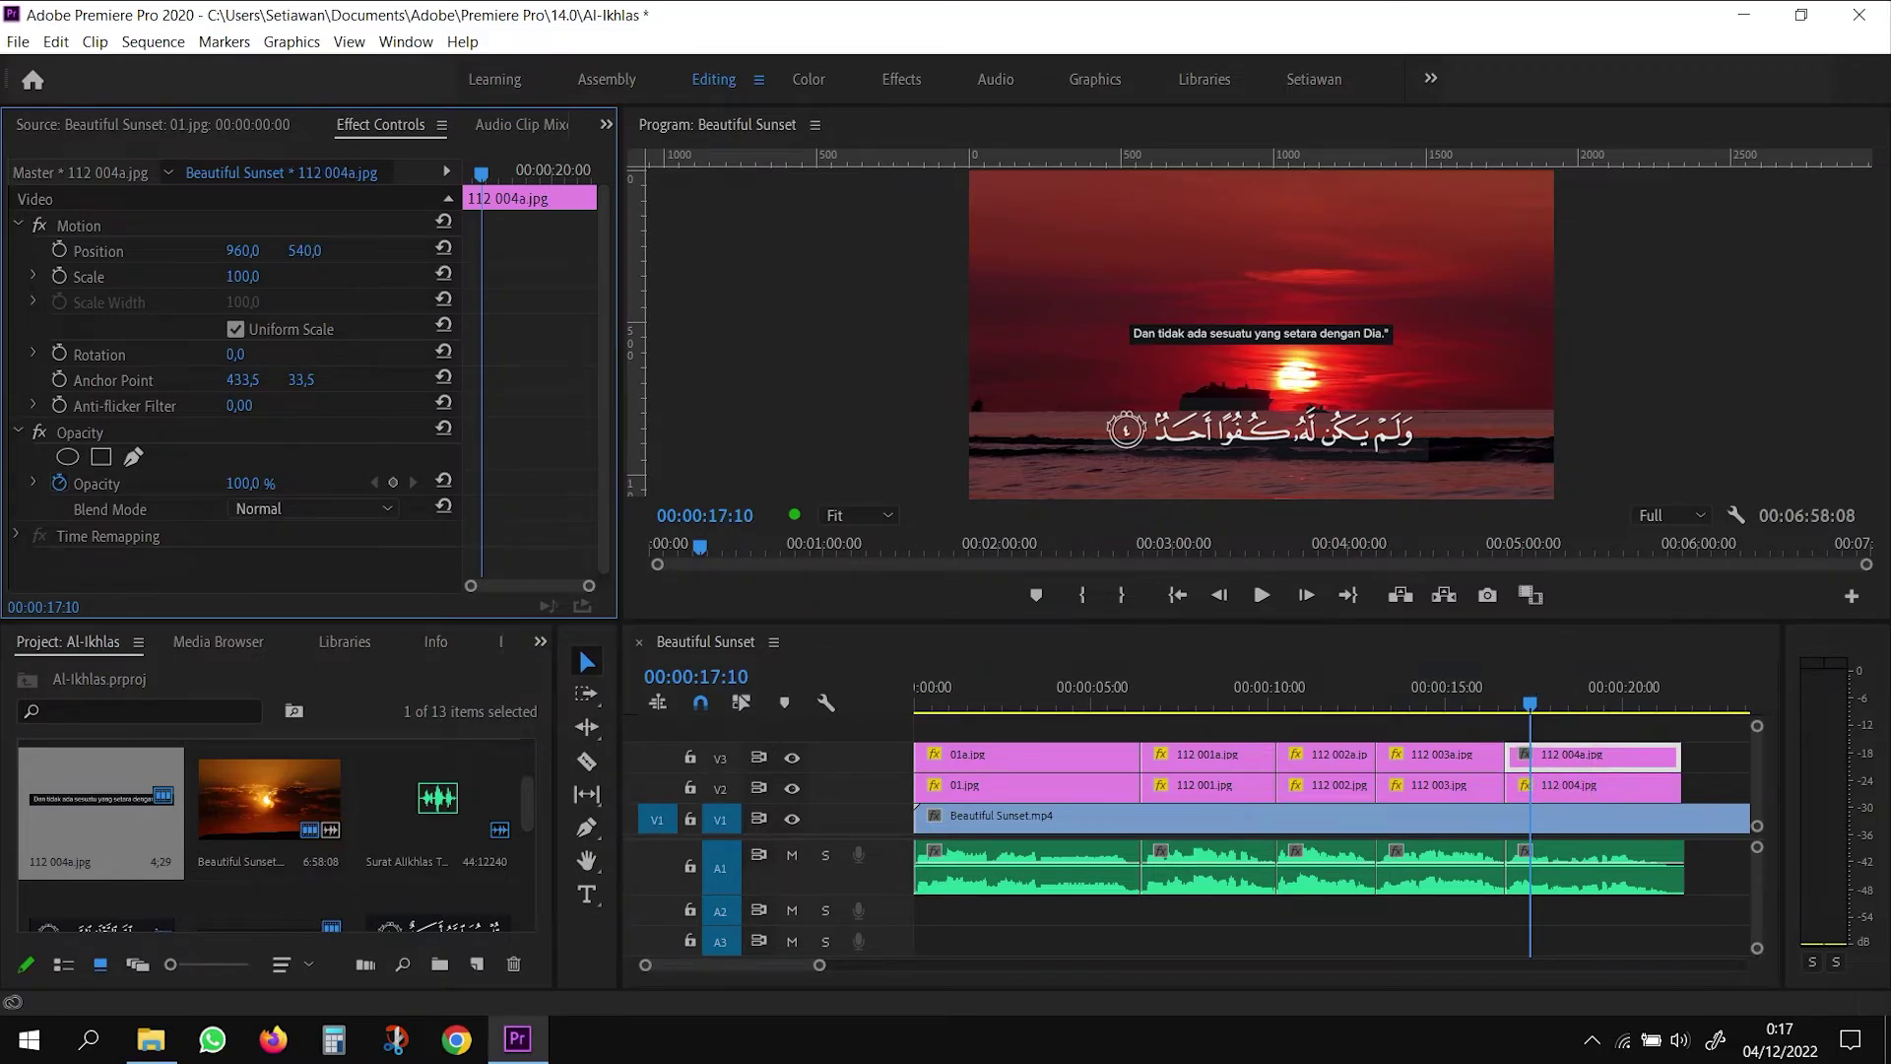
text(96)
text(0)
key(Return)
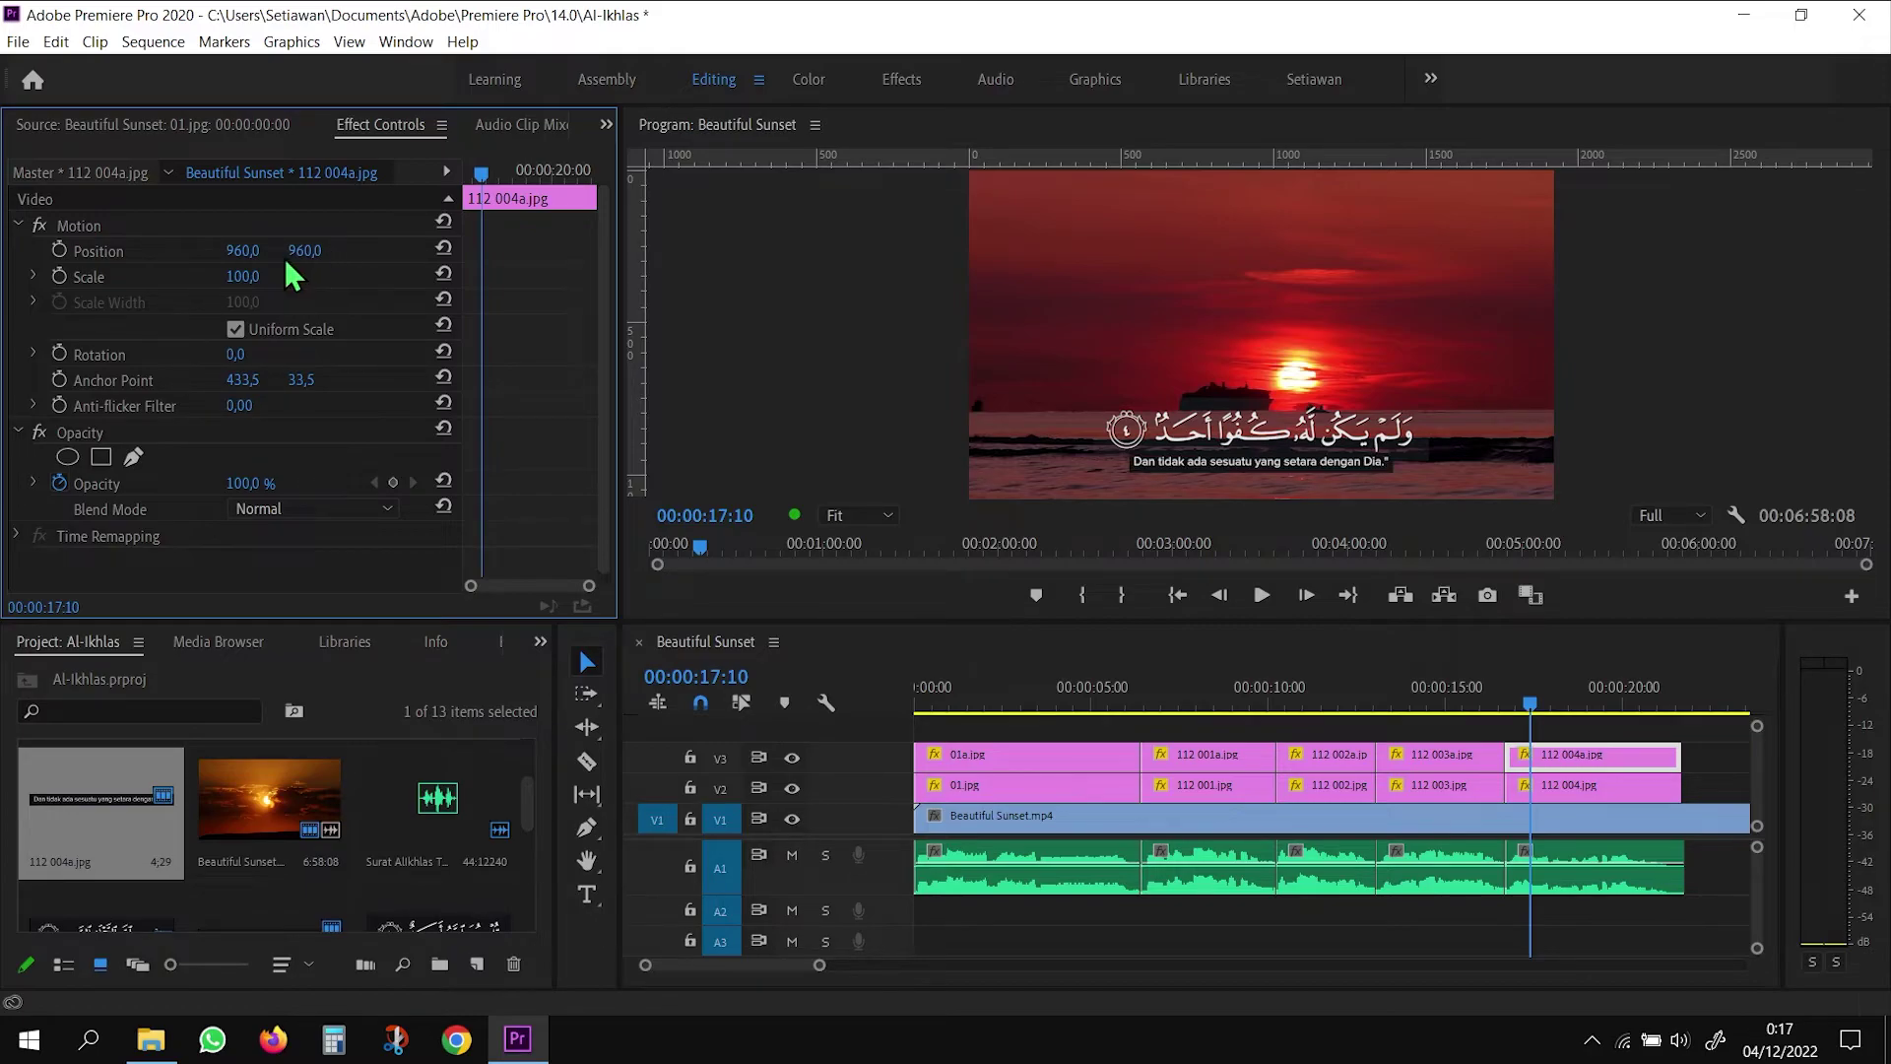
click(256, 277)
text(120)
key(Return)
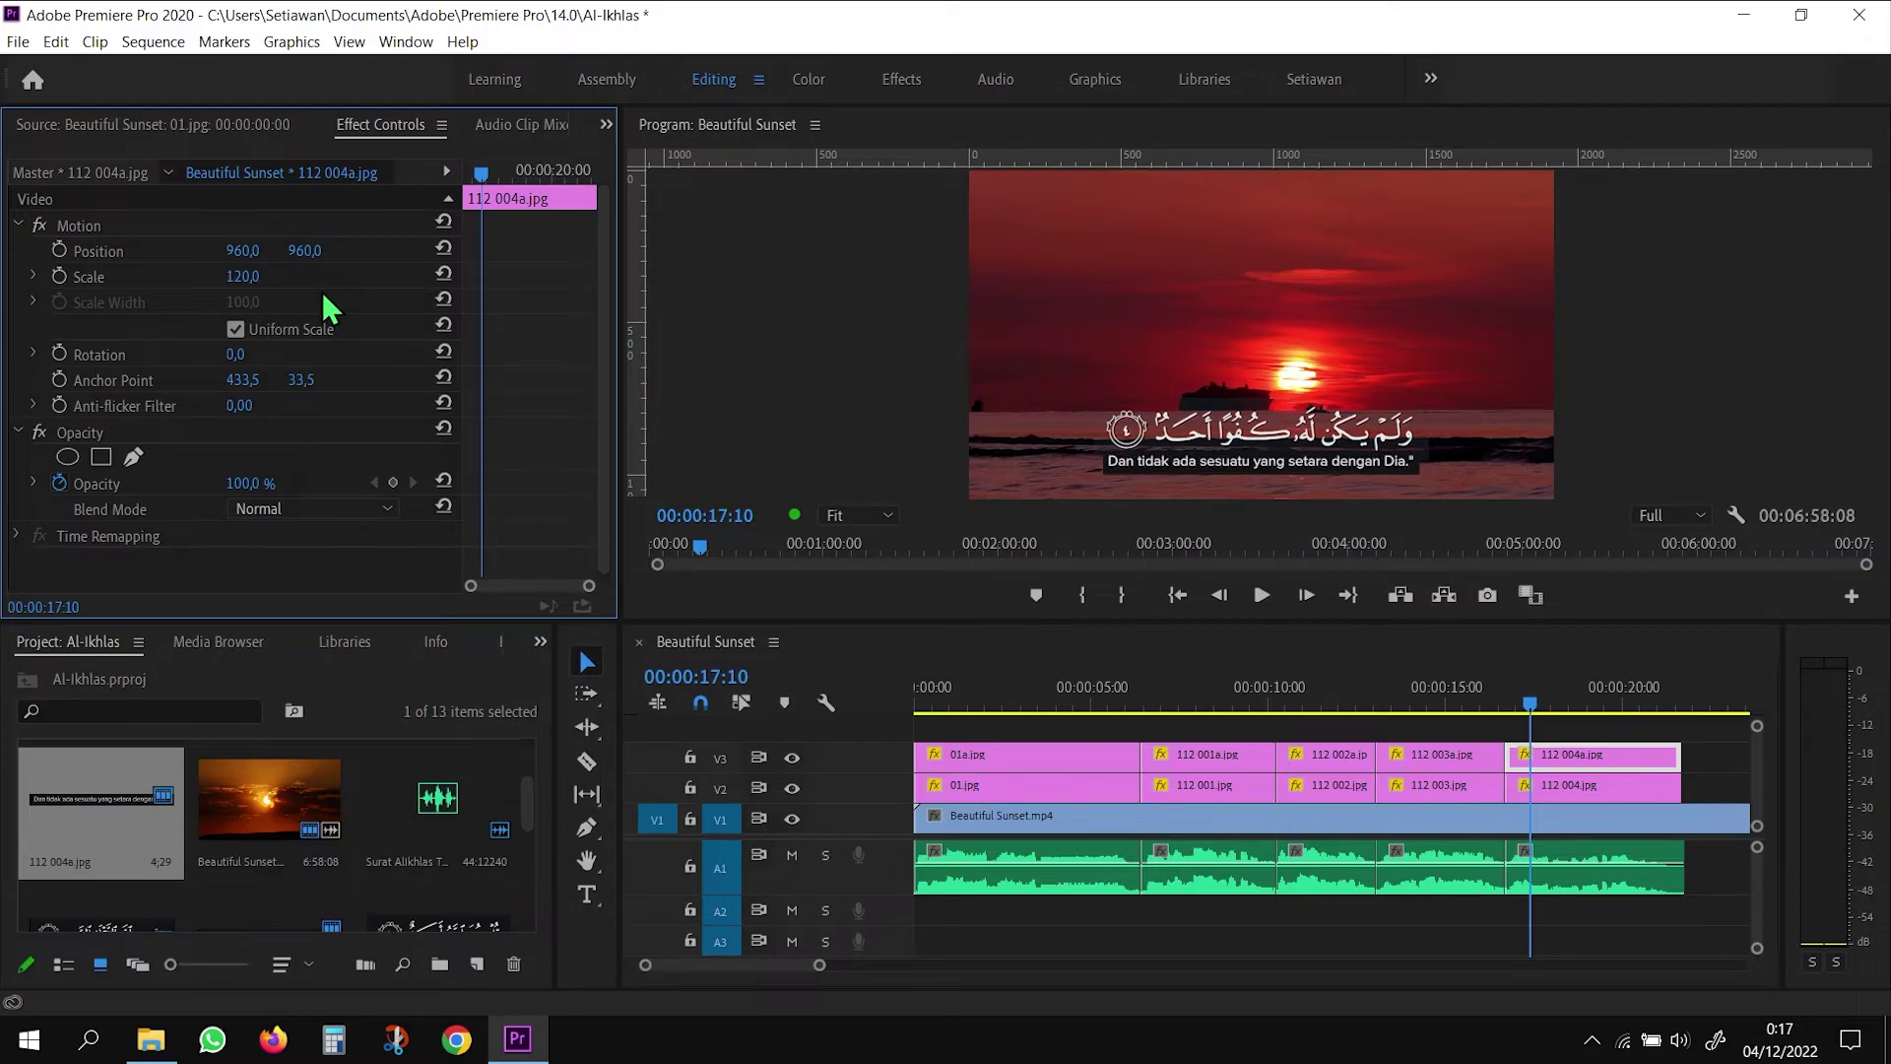
Blend the translation with Lighten and play the sequence to preview the last verse
click(389, 508)
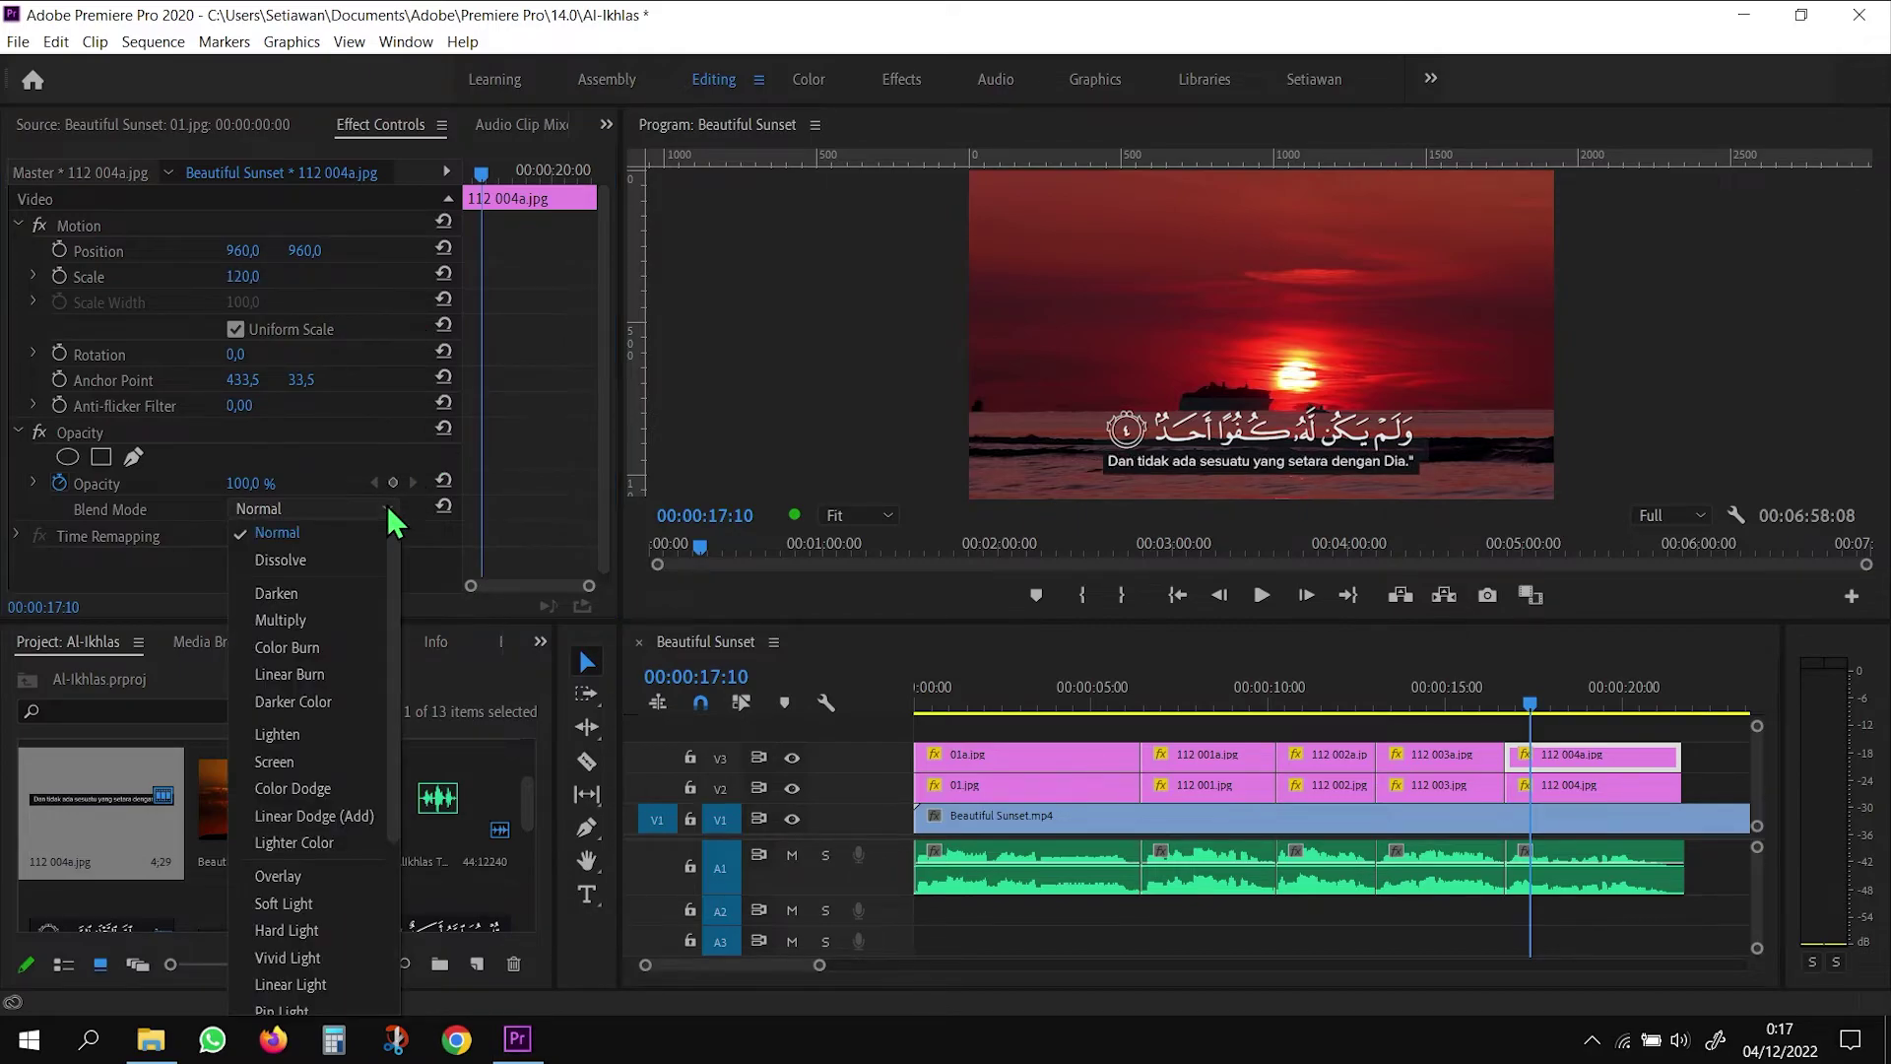
click(325, 737)
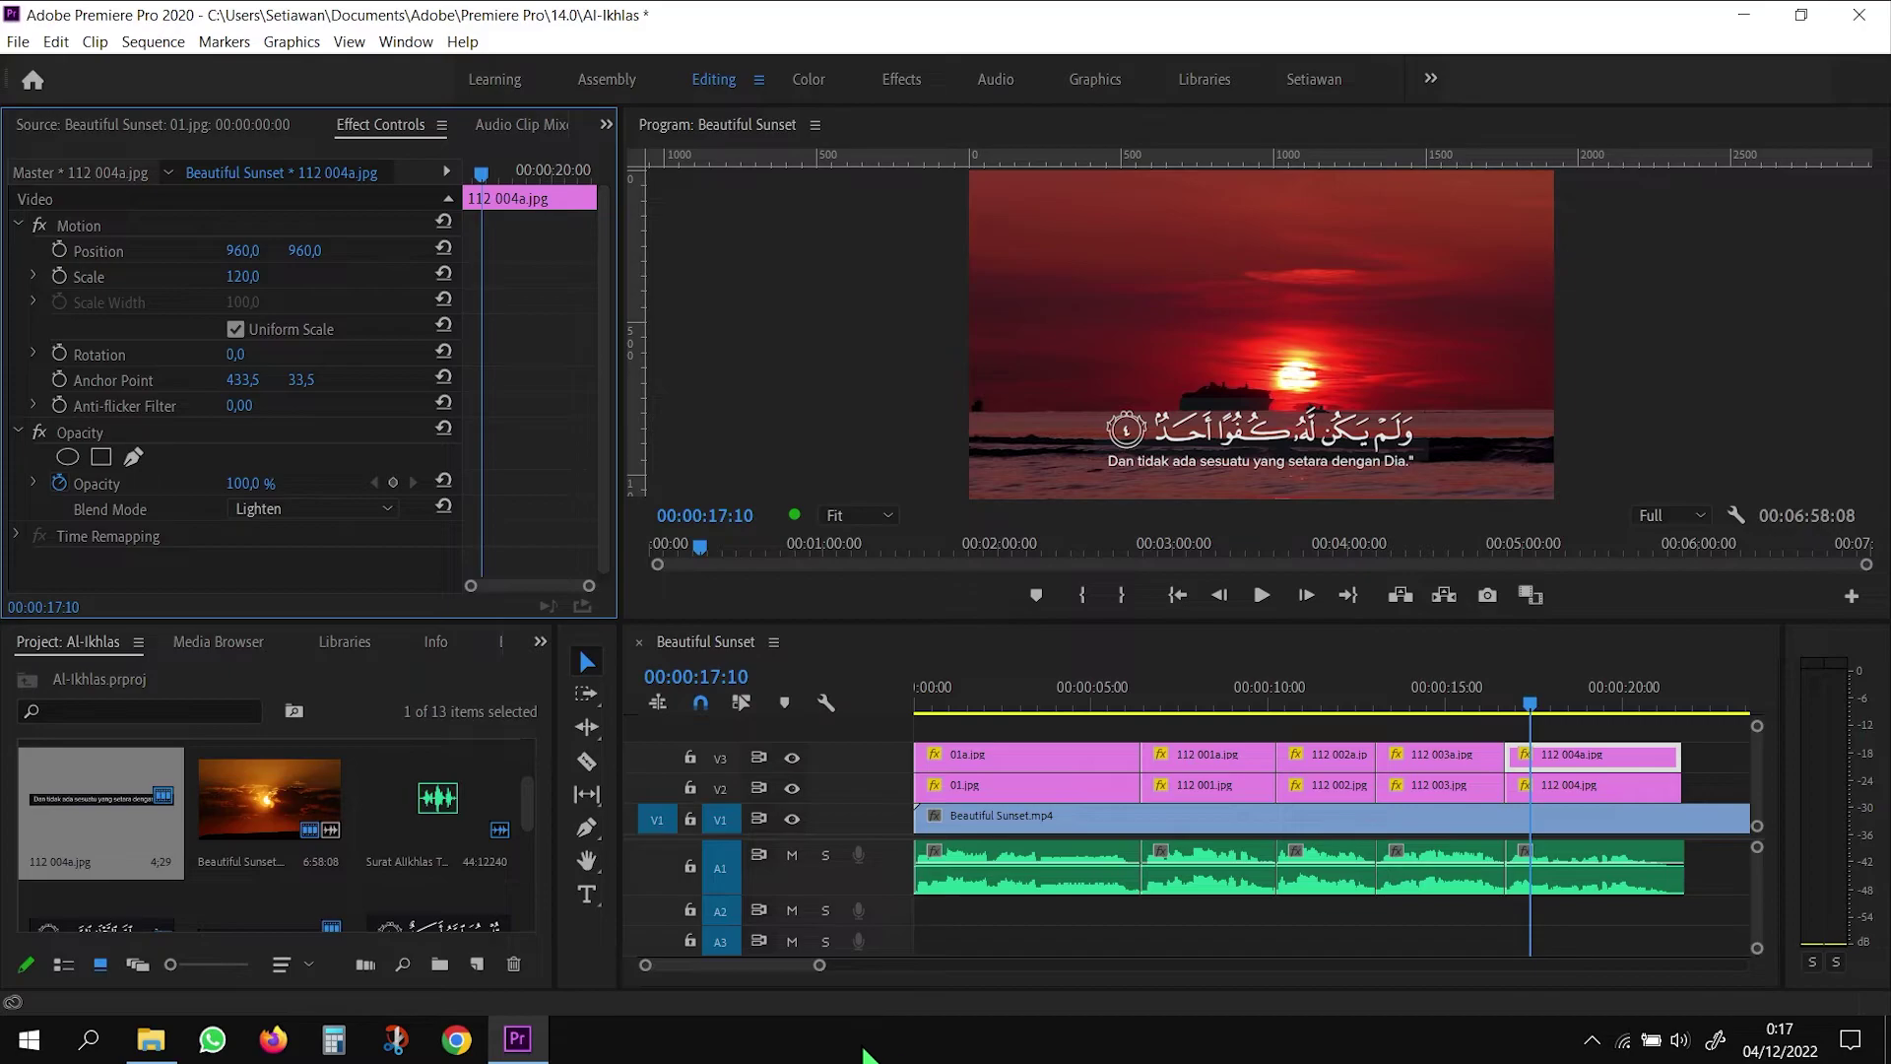
click(1262, 595)
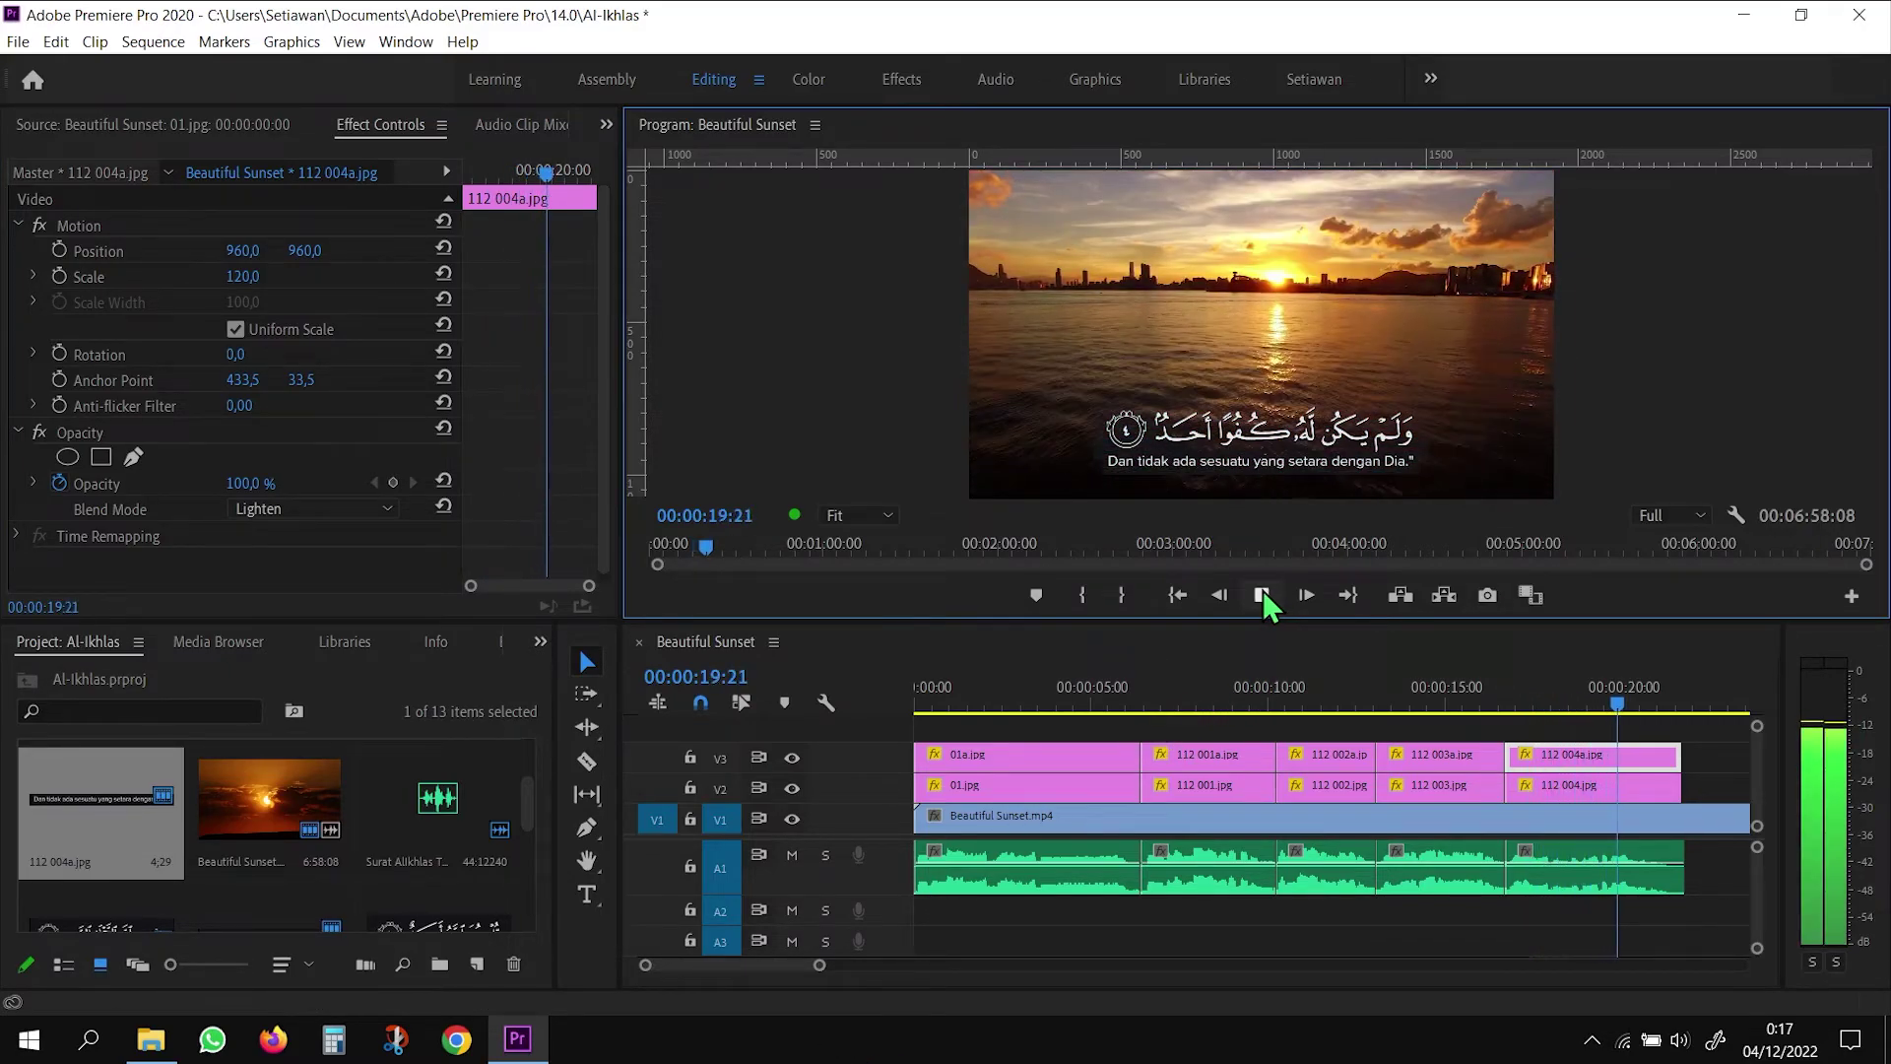
Stop playback at 00:00:21:18, zoom out the timeline and pick the Razor tool
click(1262, 589)
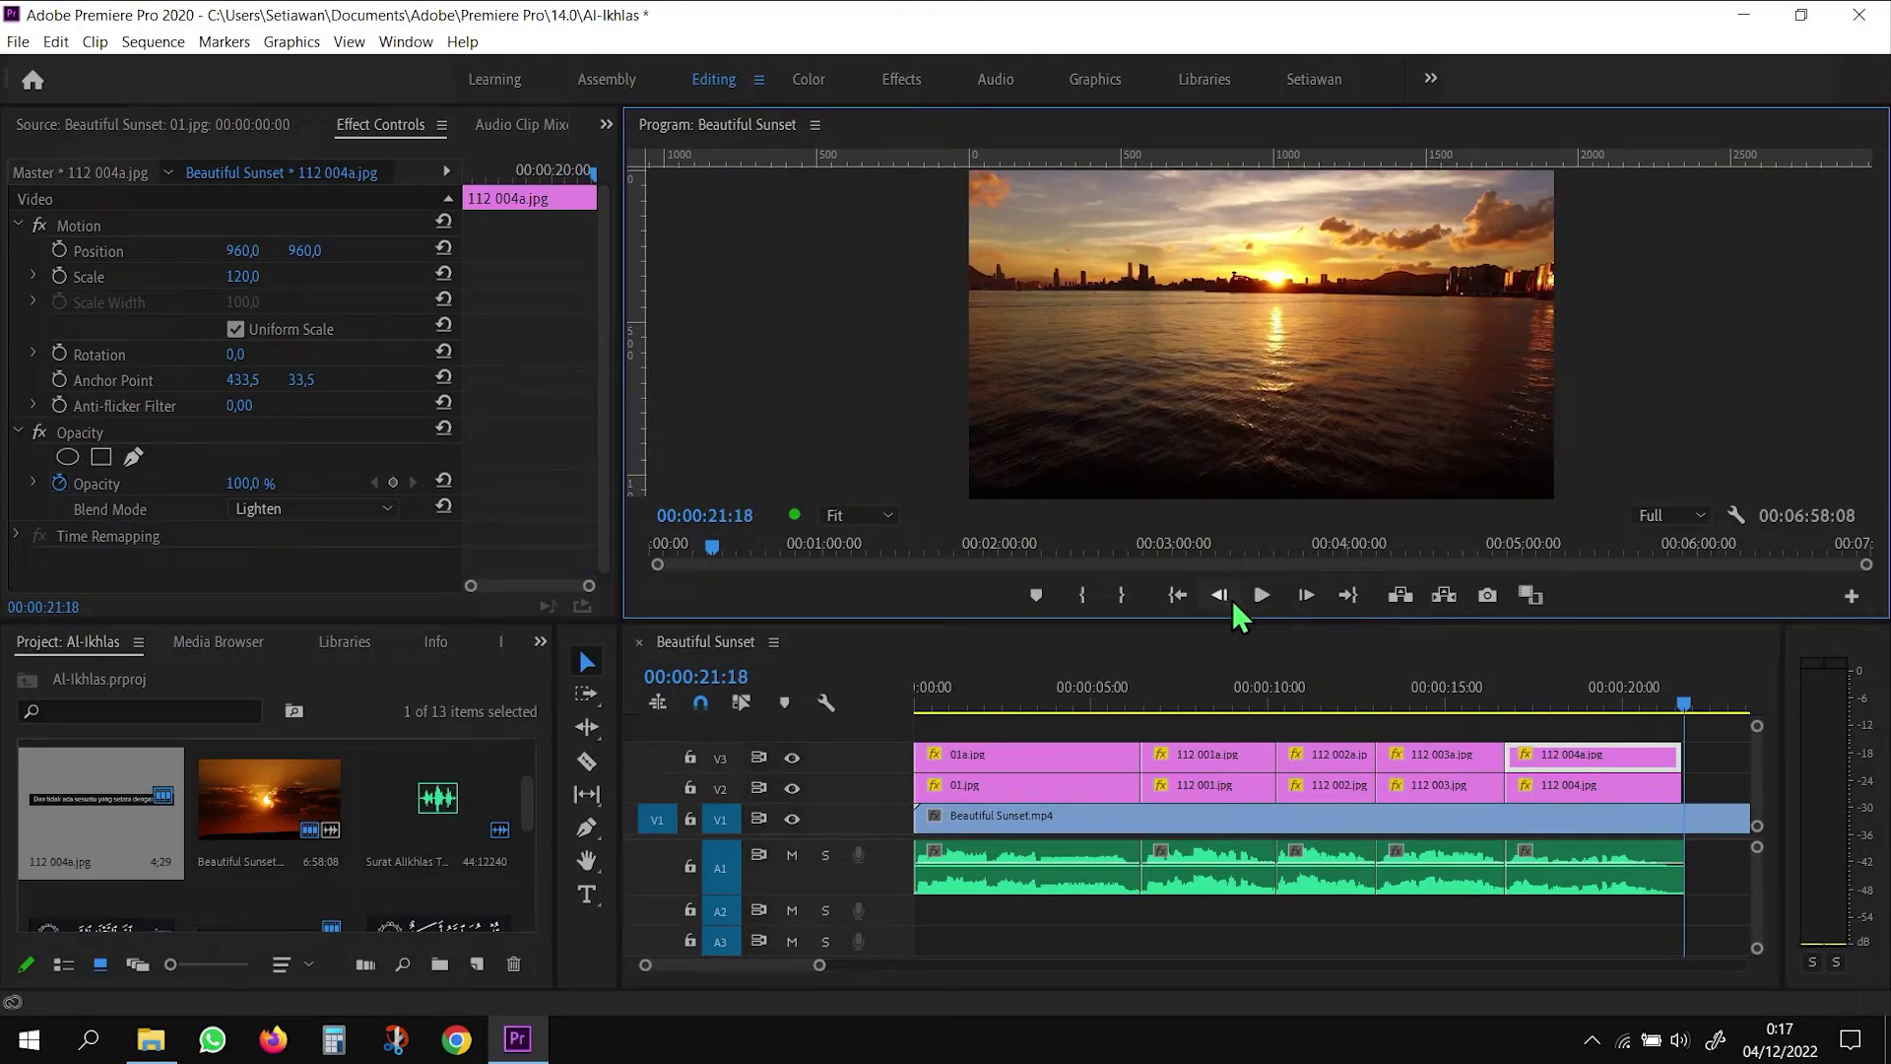
drag(819, 966, 847, 976)
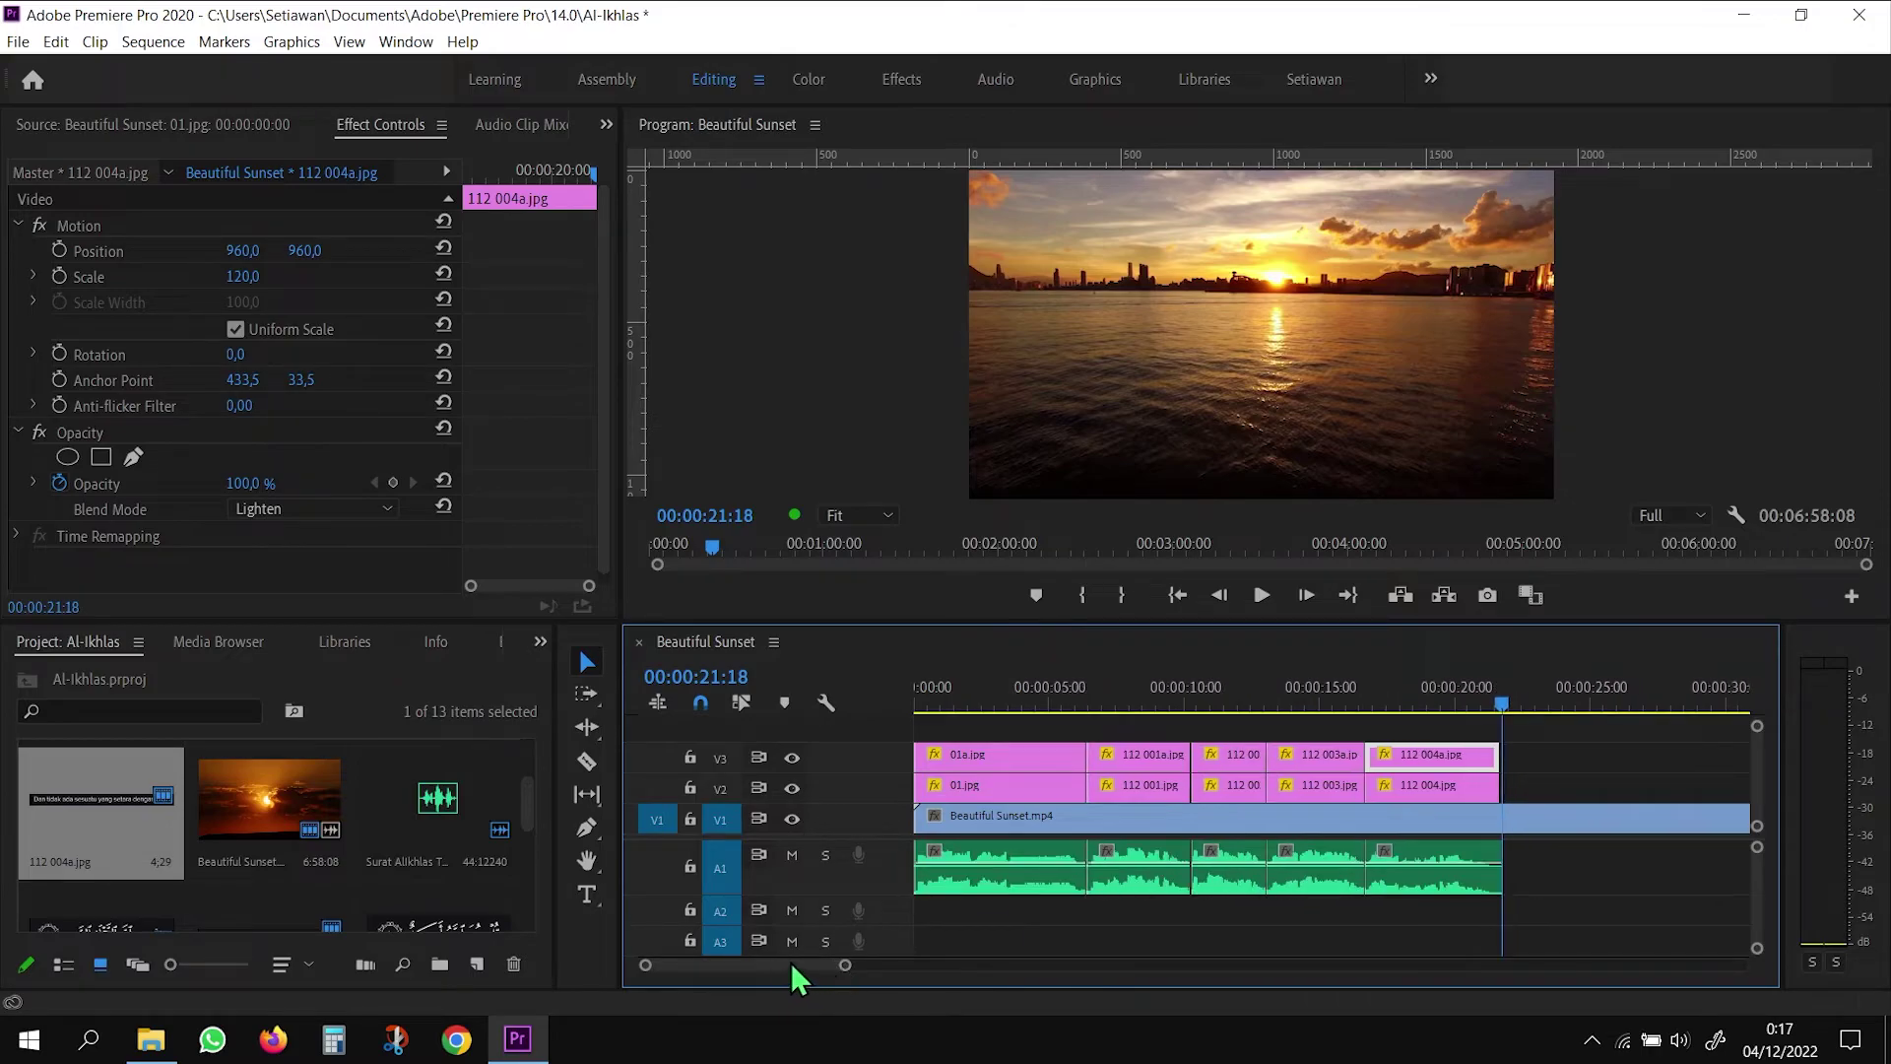
click(586, 760)
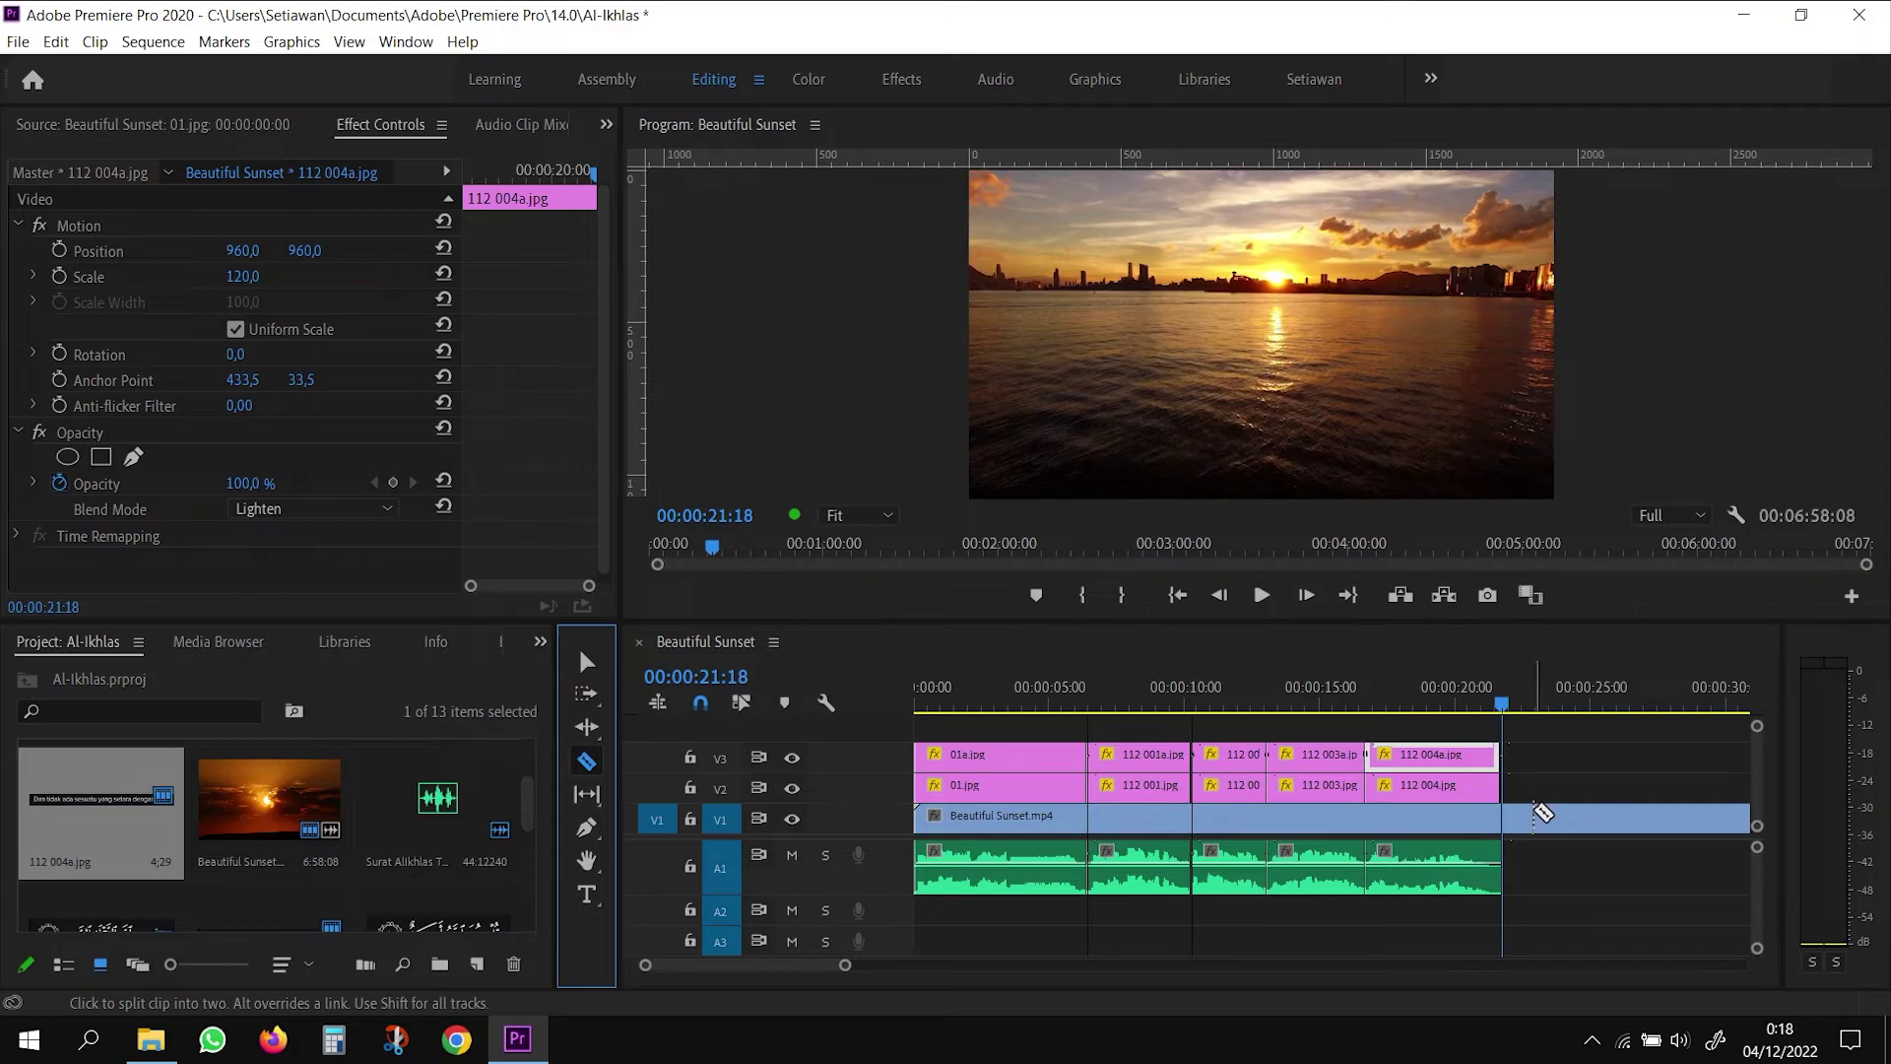
Cut Beautiful Sunset.mp4 where the captions end and clear its trailing V1 piece, leaving 00:00:22:20
click(1531, 814)
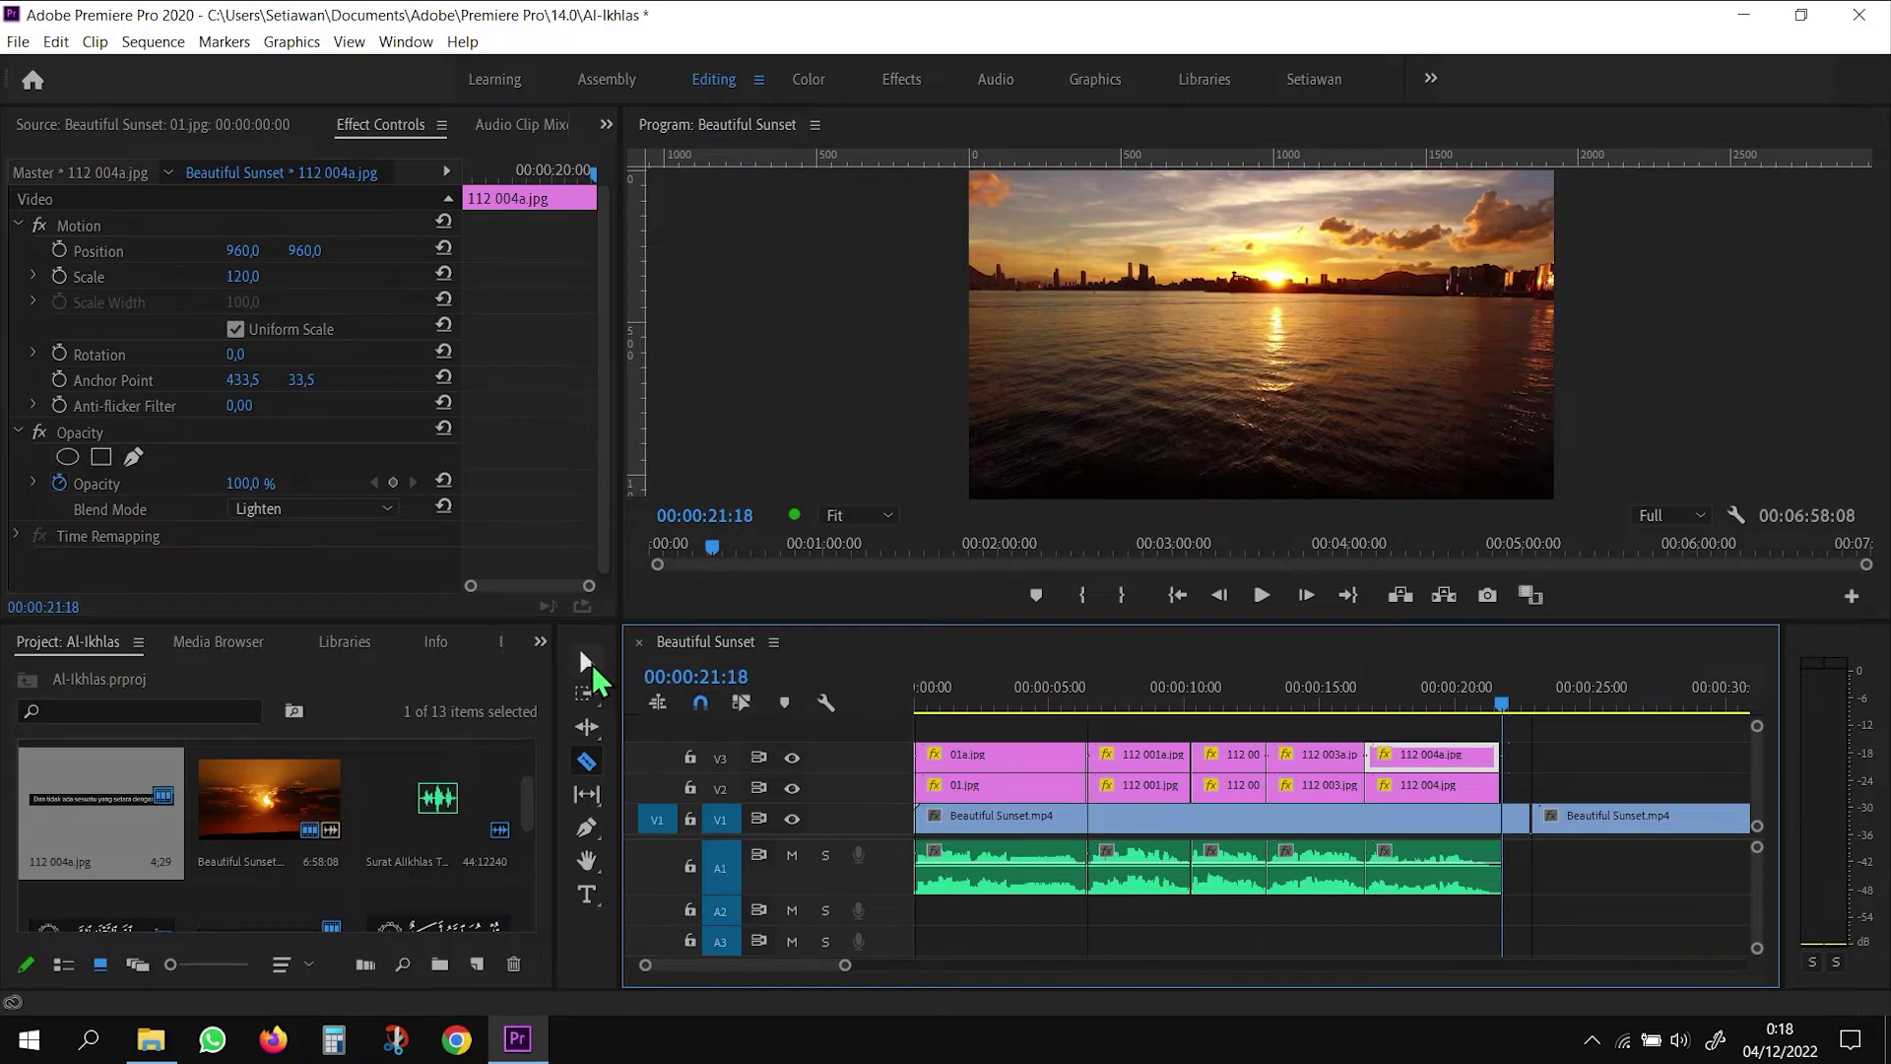
click(588, 661)
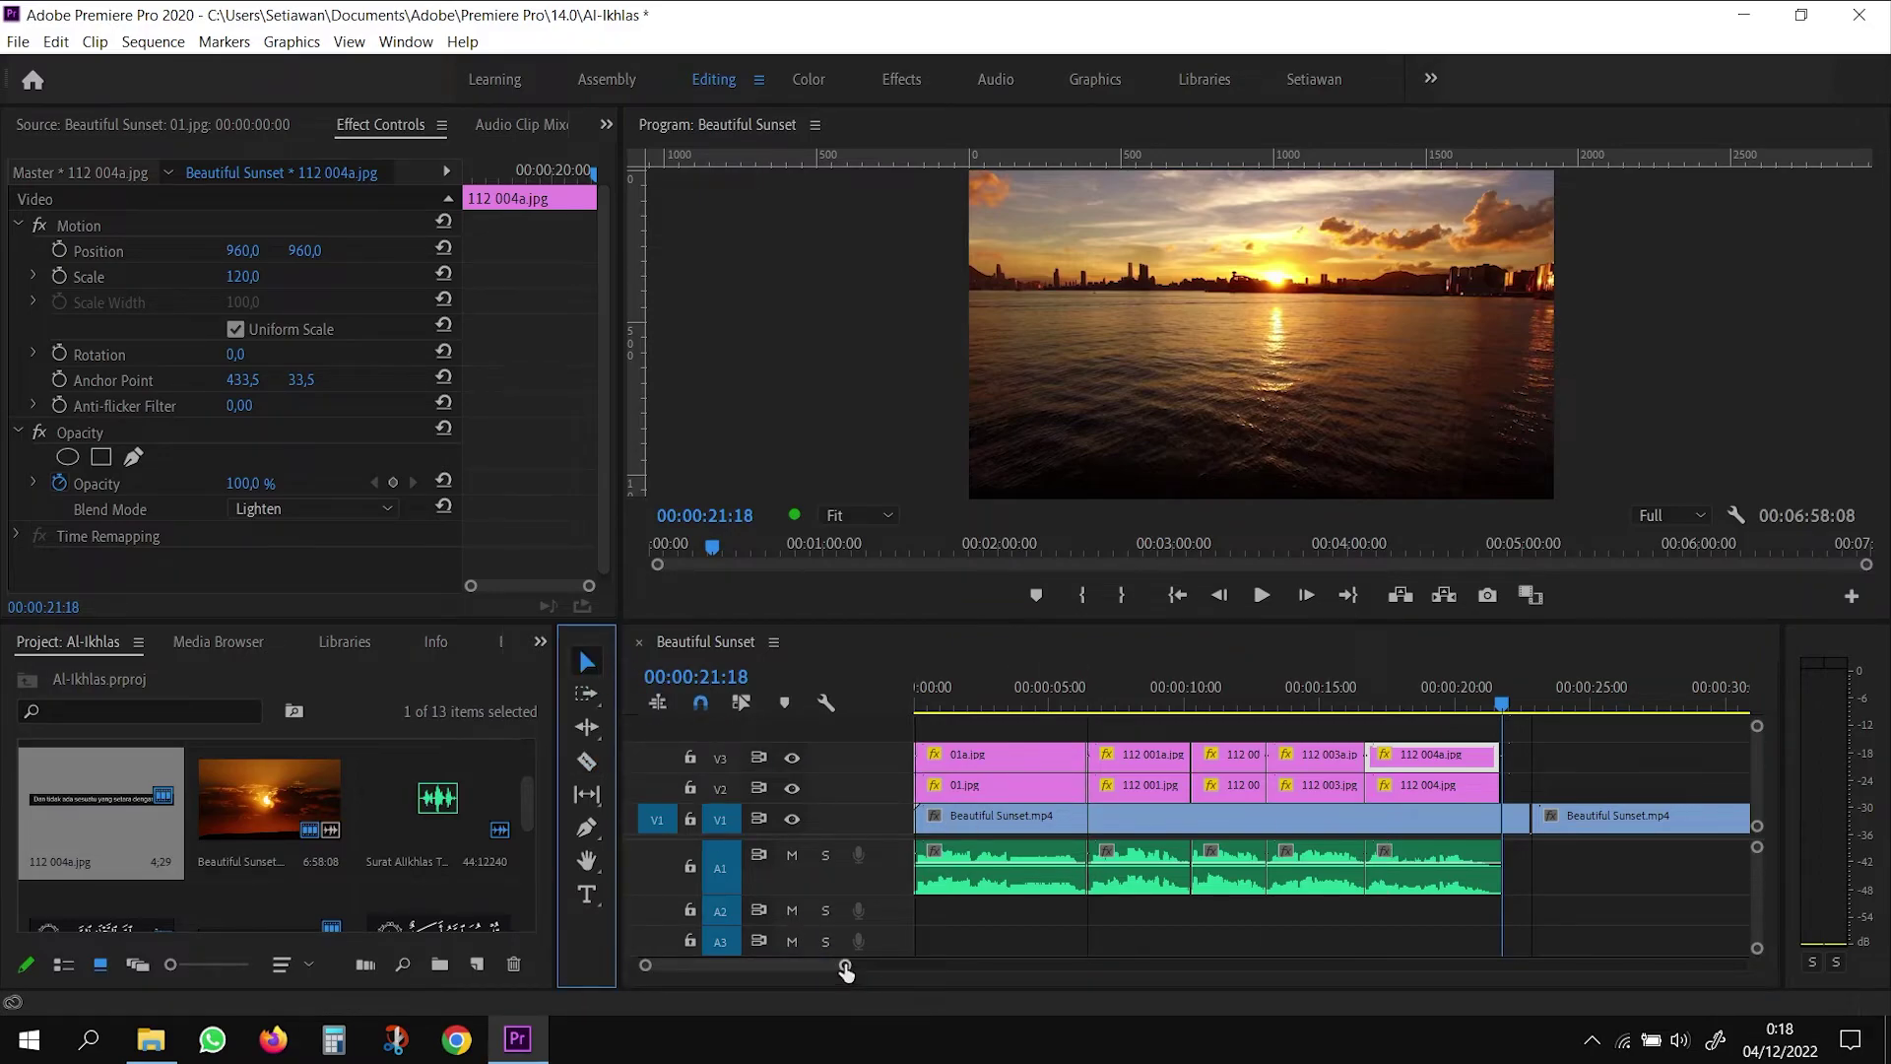
drag(845, 970, 895, 971)
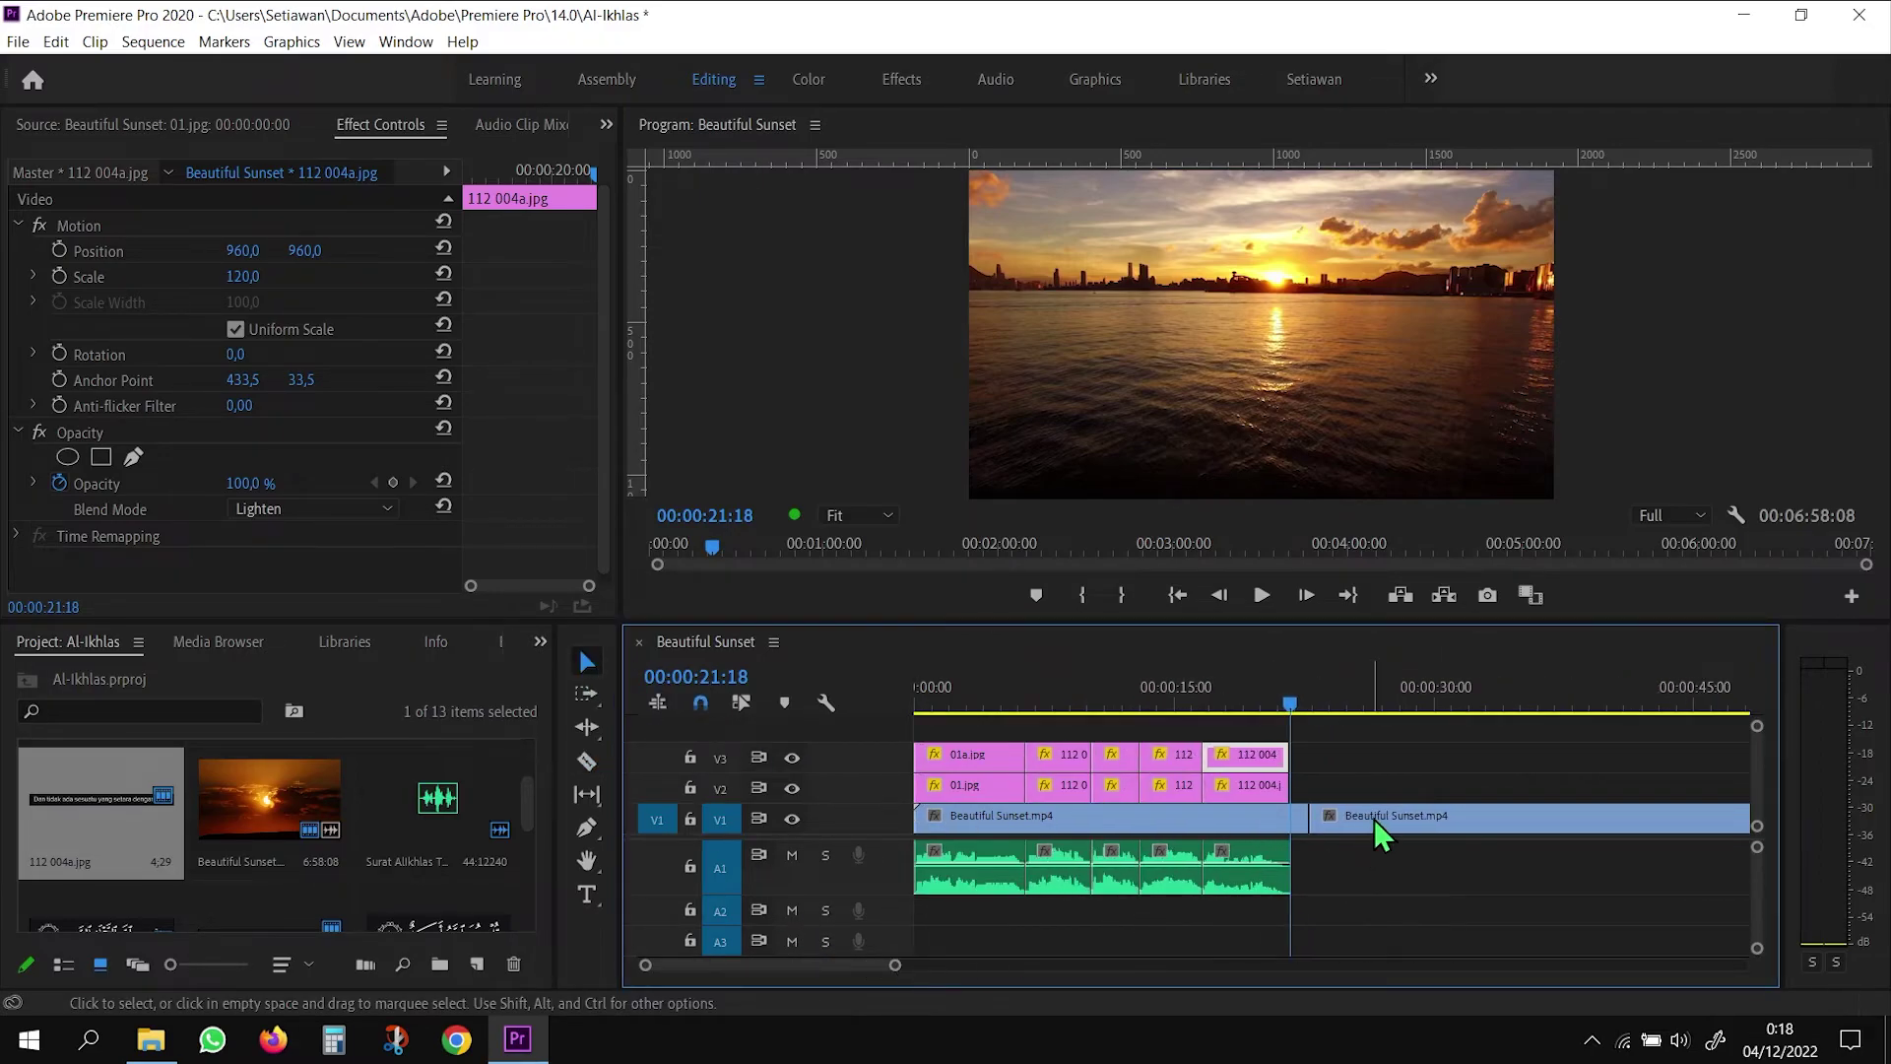
click(1375, 822)
right_click(1379, 835)
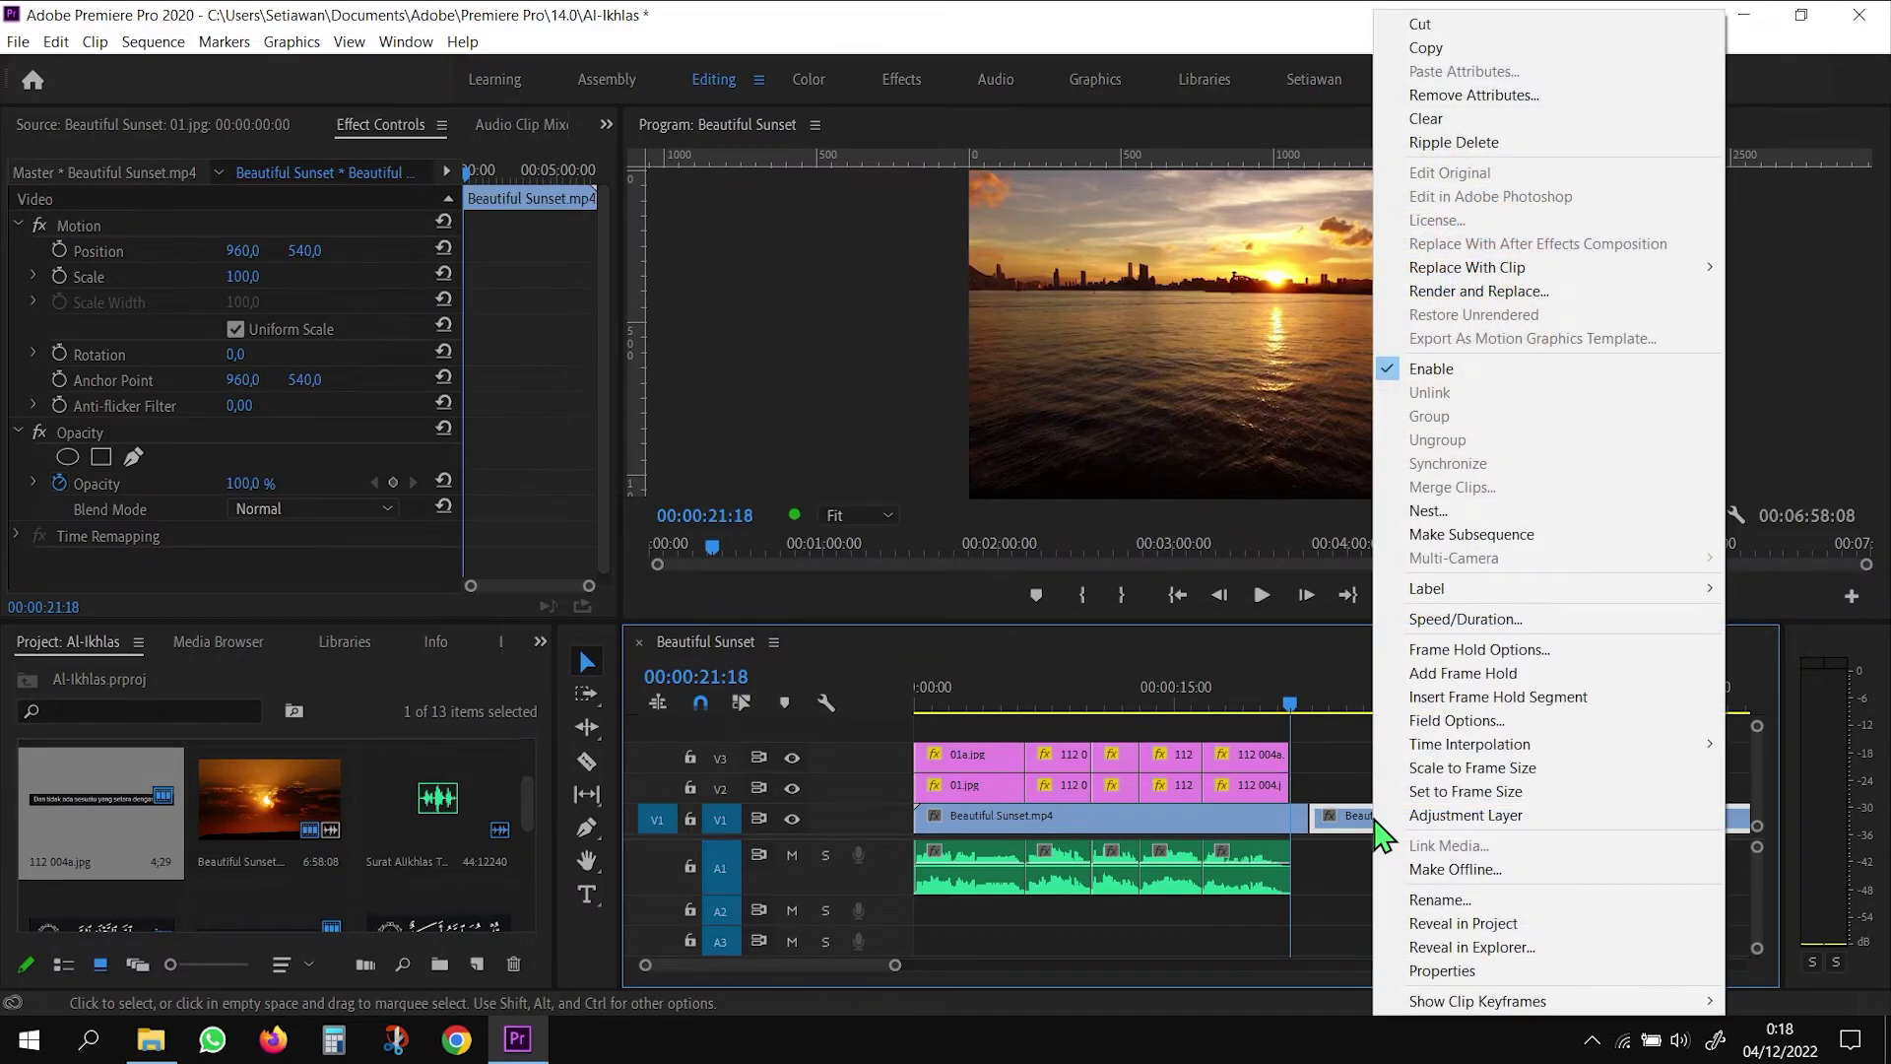
click(1451, 120)
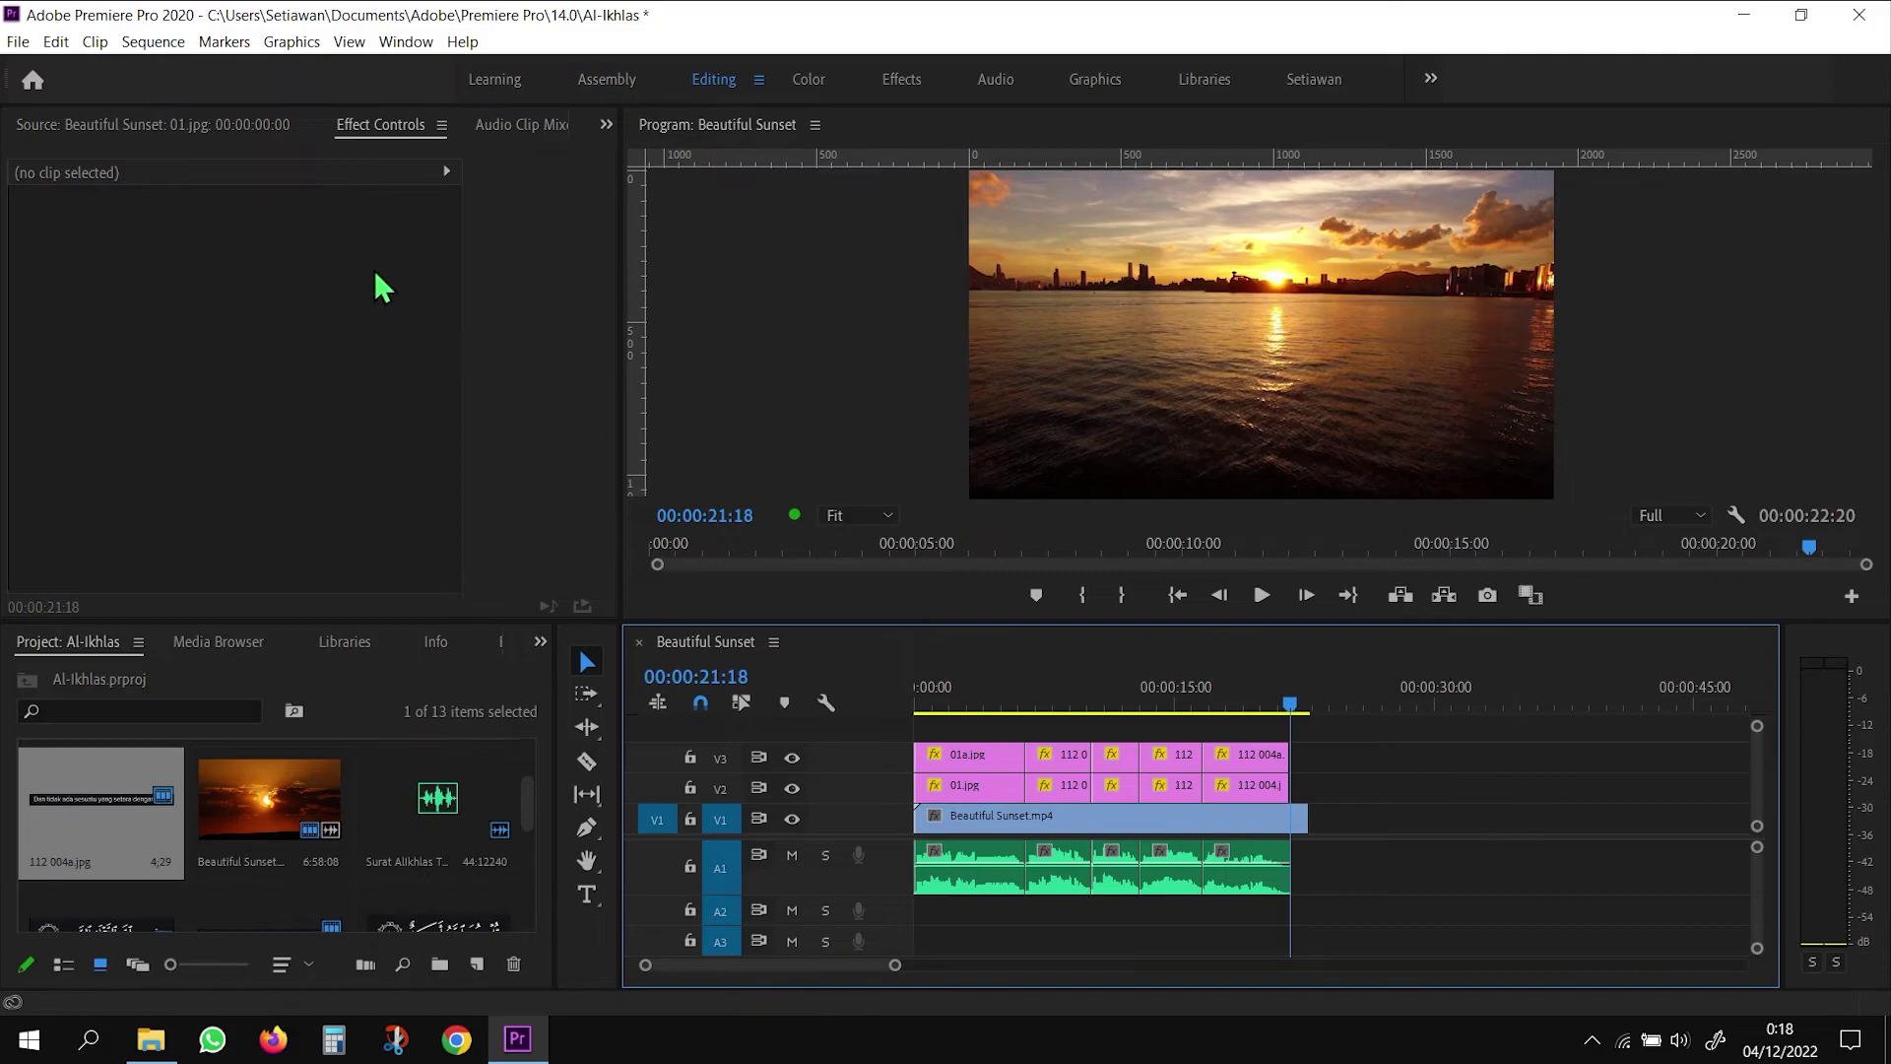
Save the Al-Ikhlas project and bring the playhead back to the sequence start
click(30, 42)
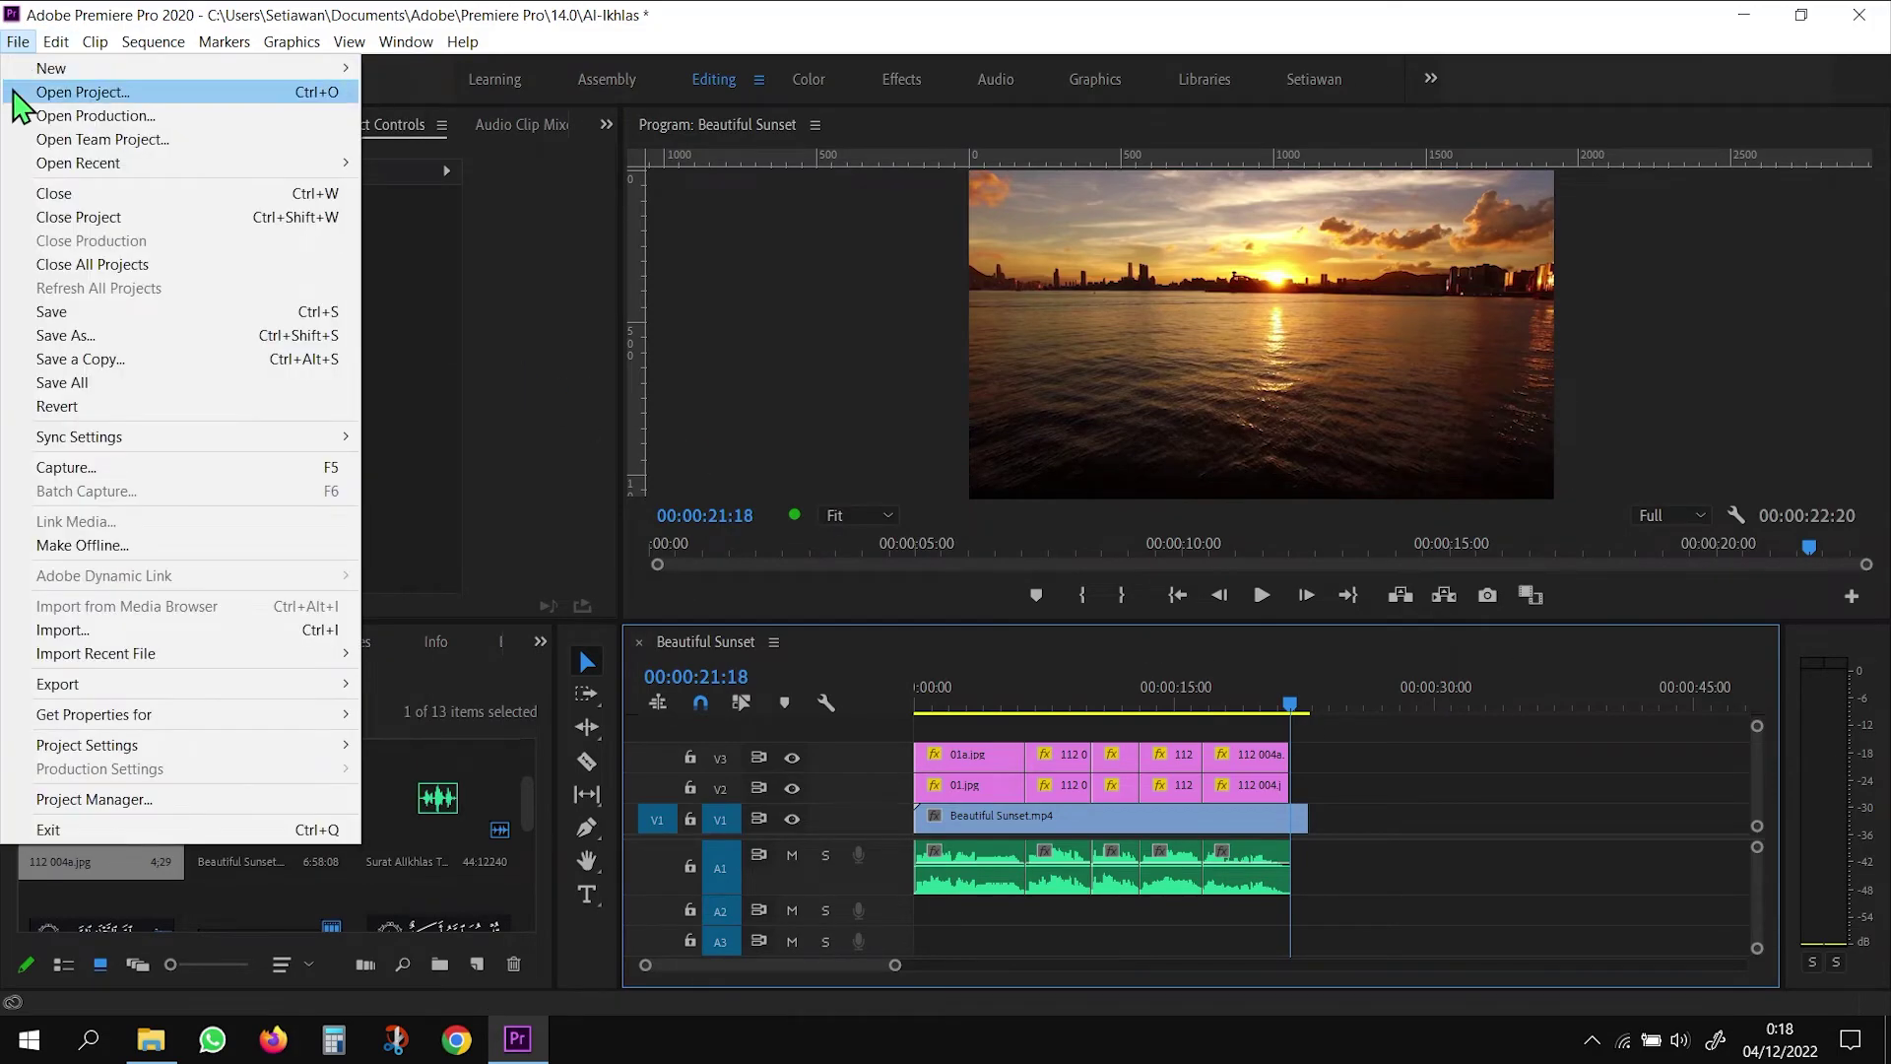
click(50, 312)
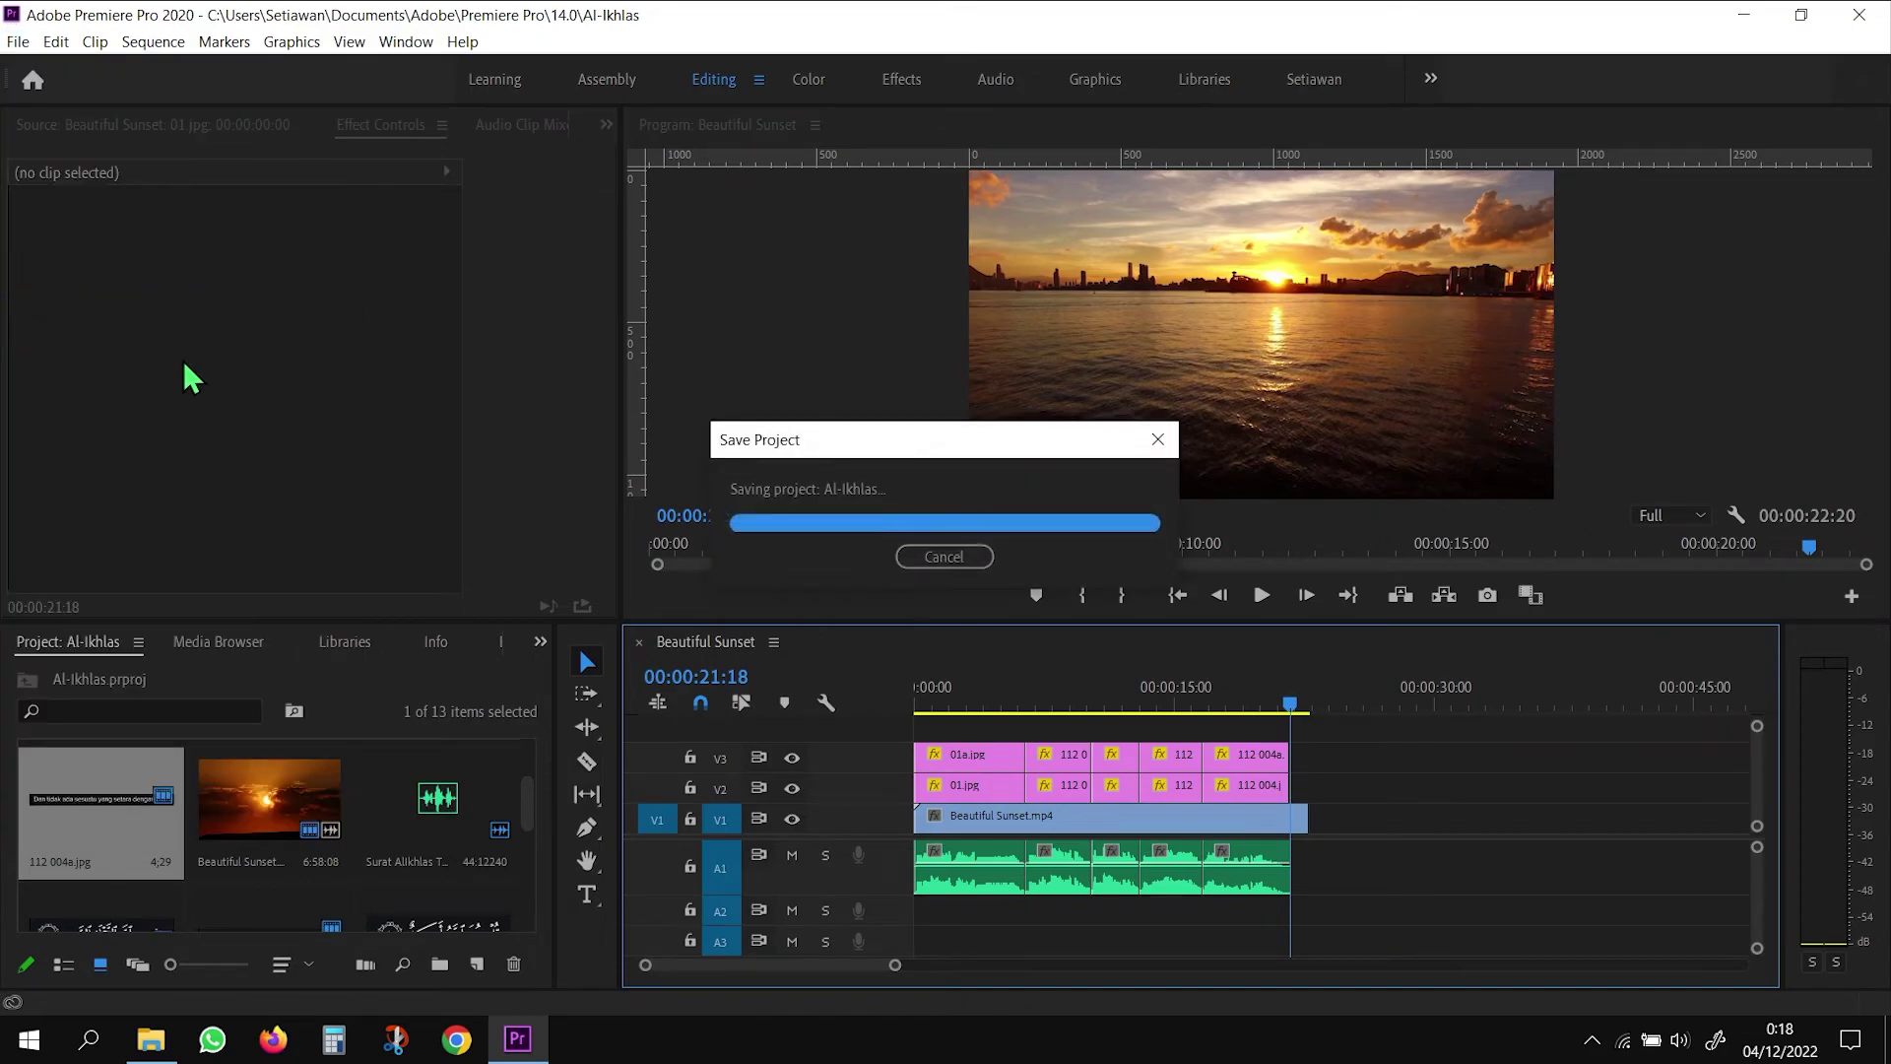
click(1313, 703)
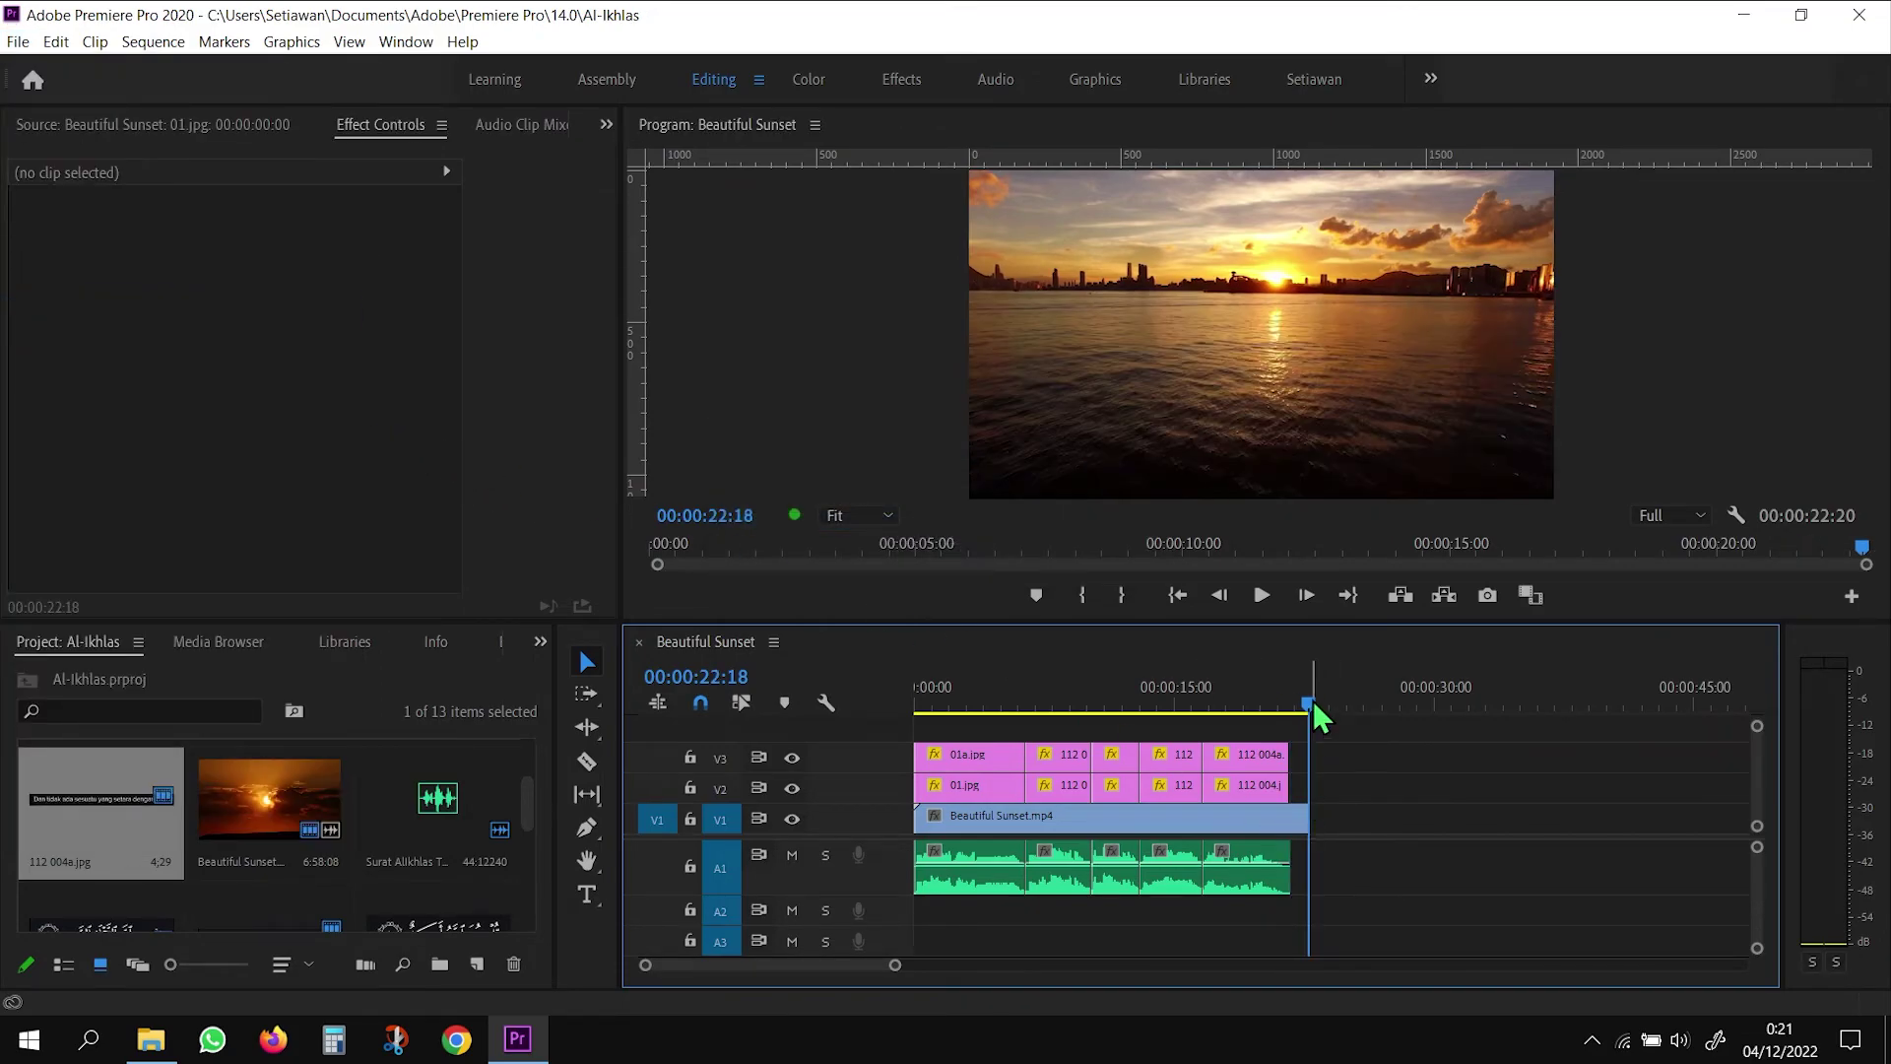
drag(1314, 700, 924, 705)
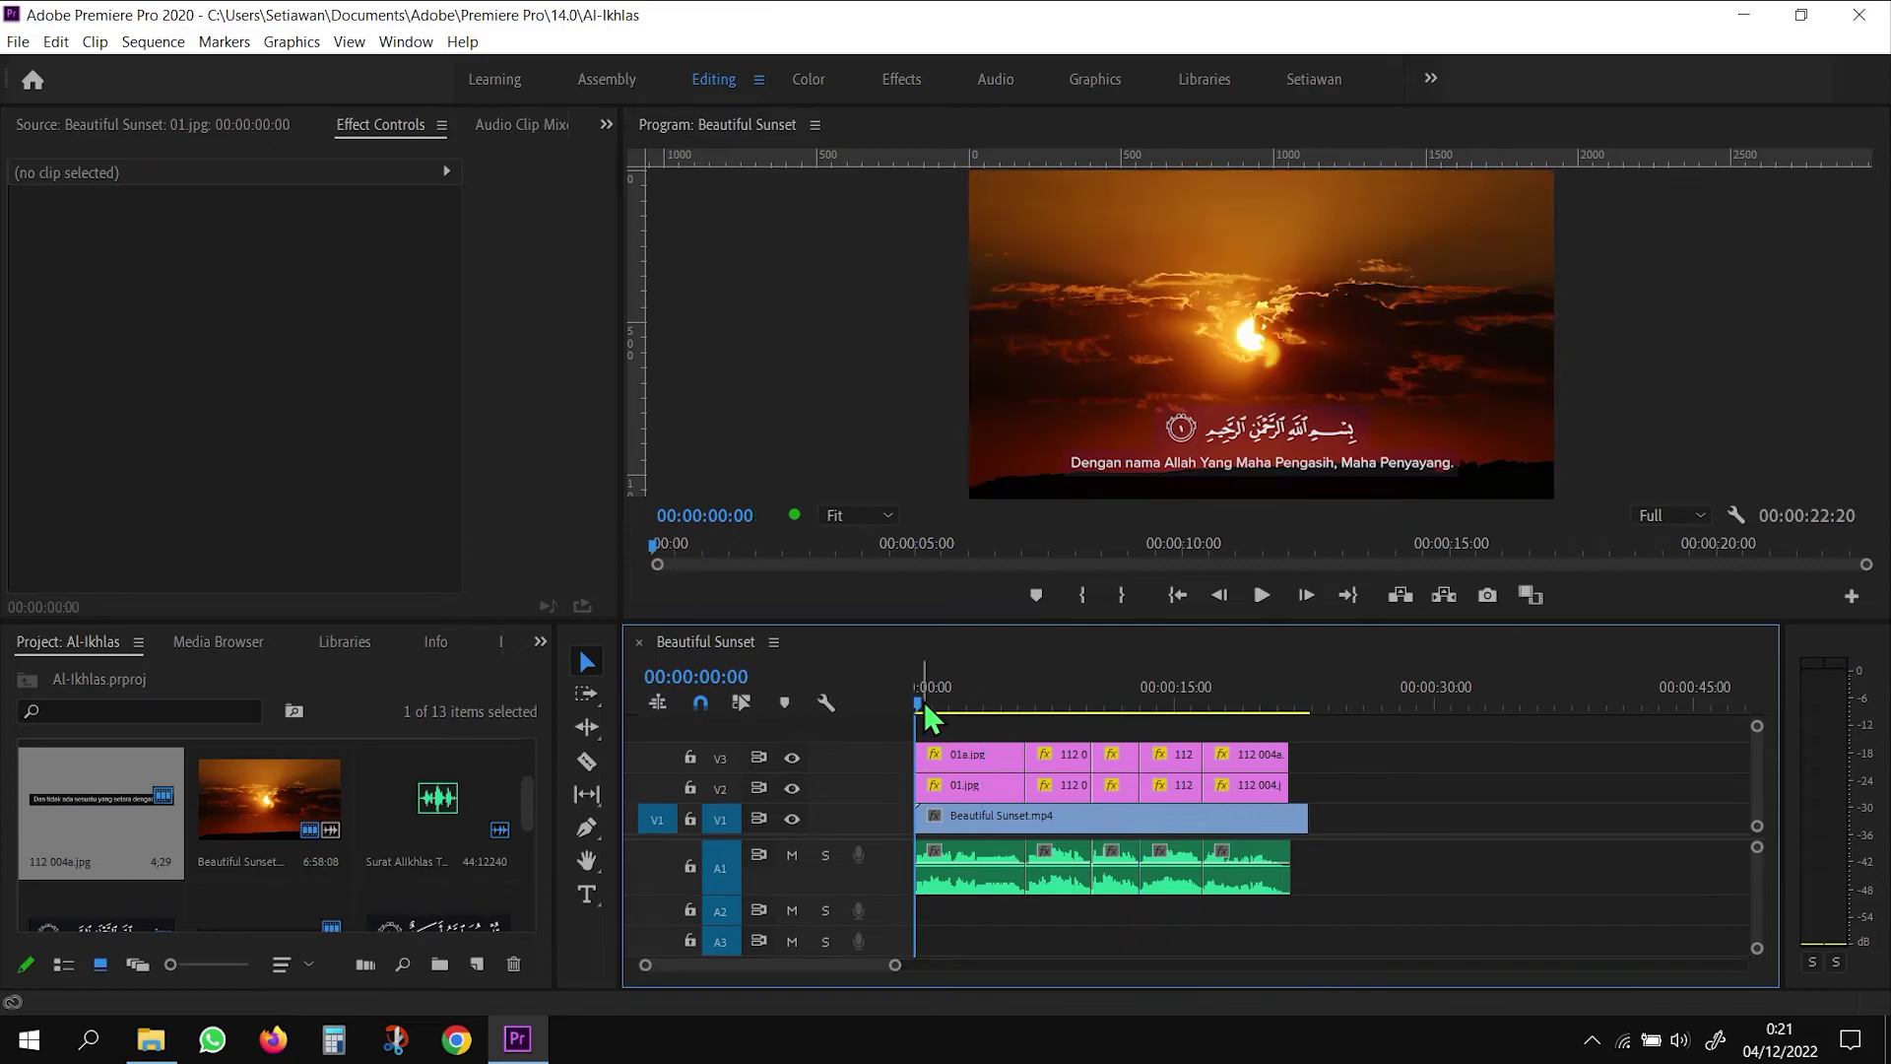
Preview the whole sequence in the maximized Program Monitor, then restore the normal layout
click(1261, 595)
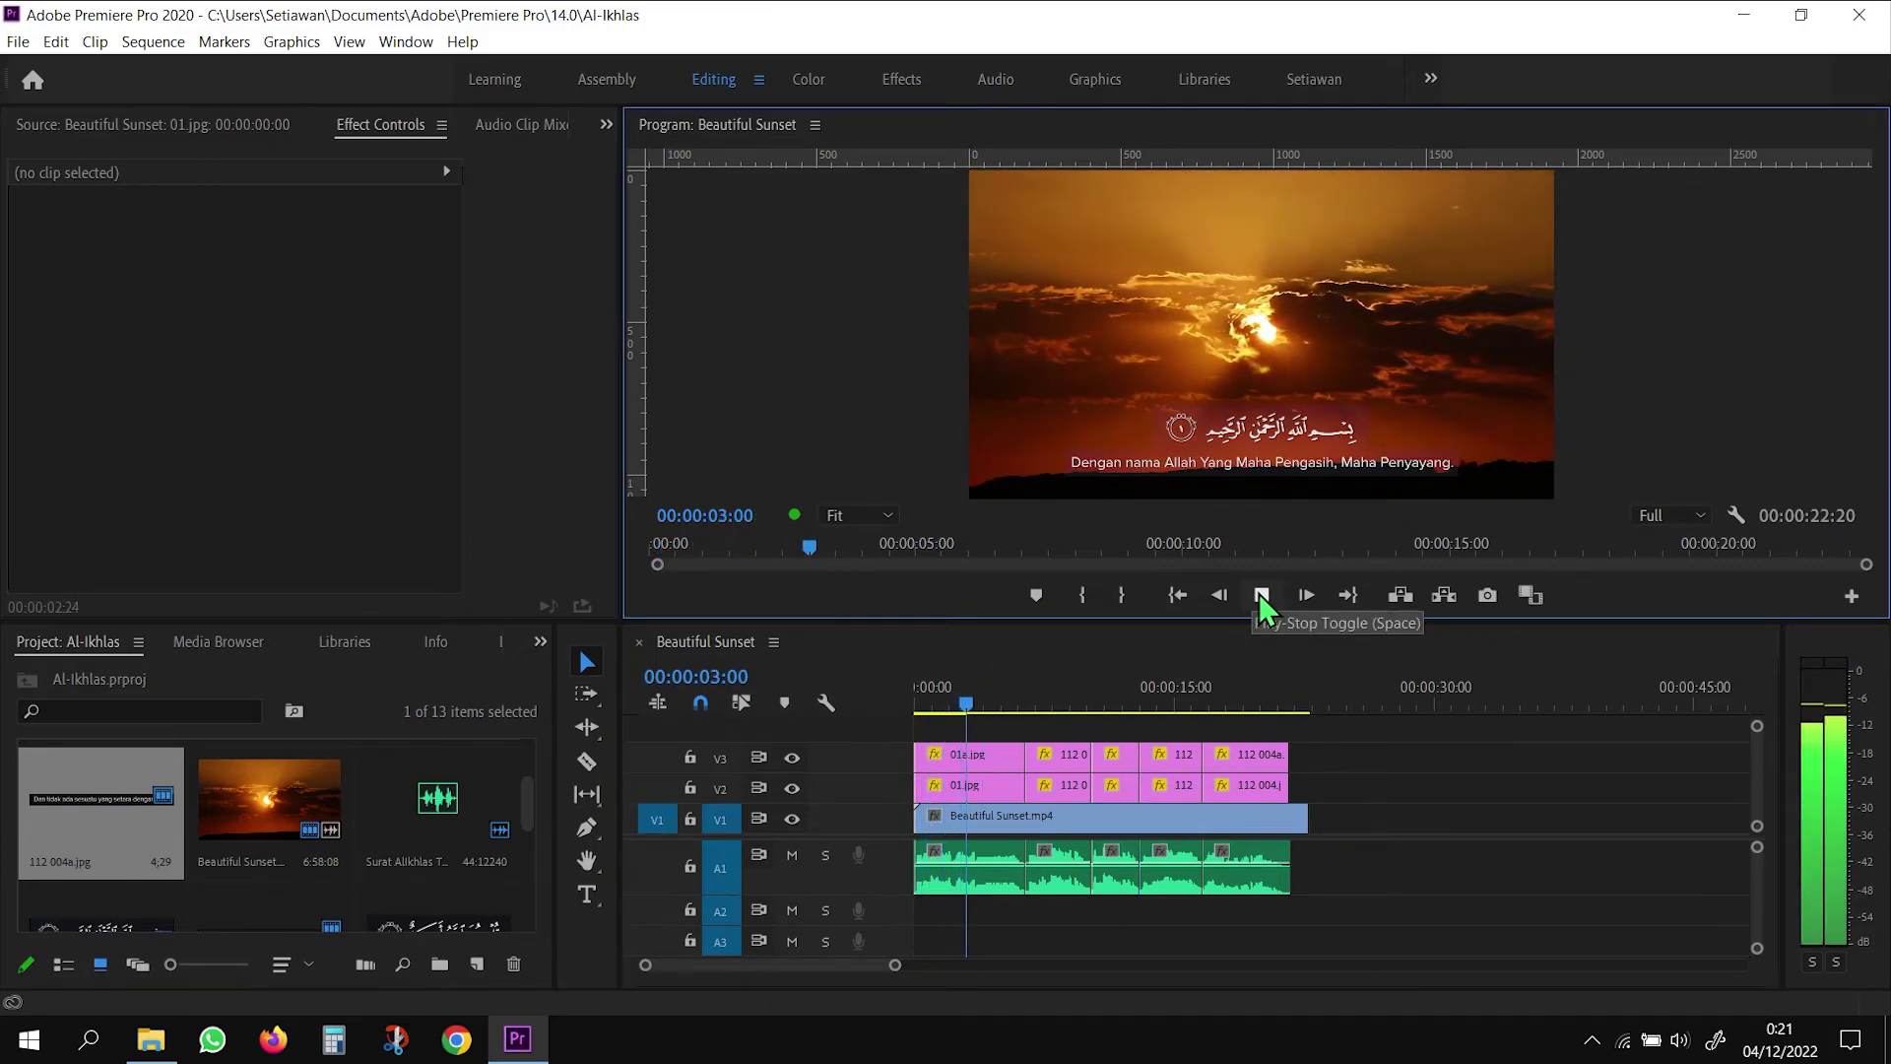
click(1264, 603)
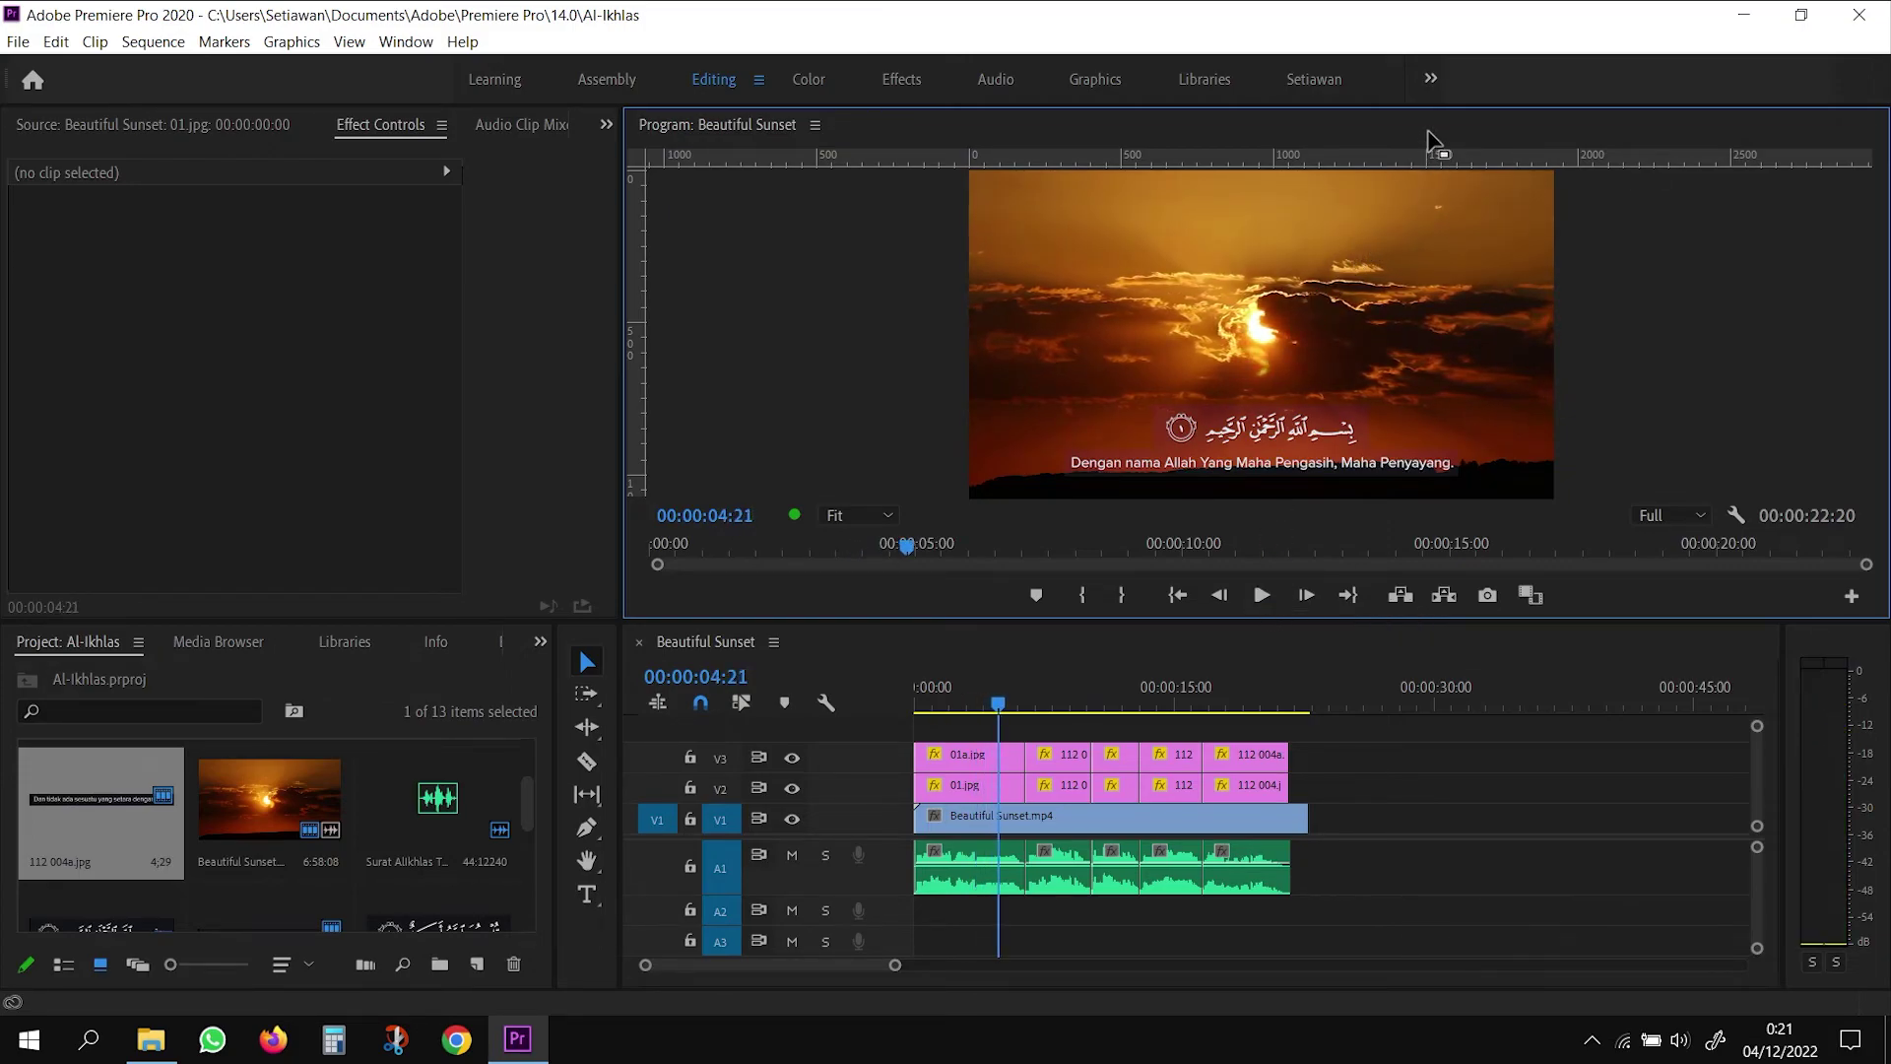
key(grave)
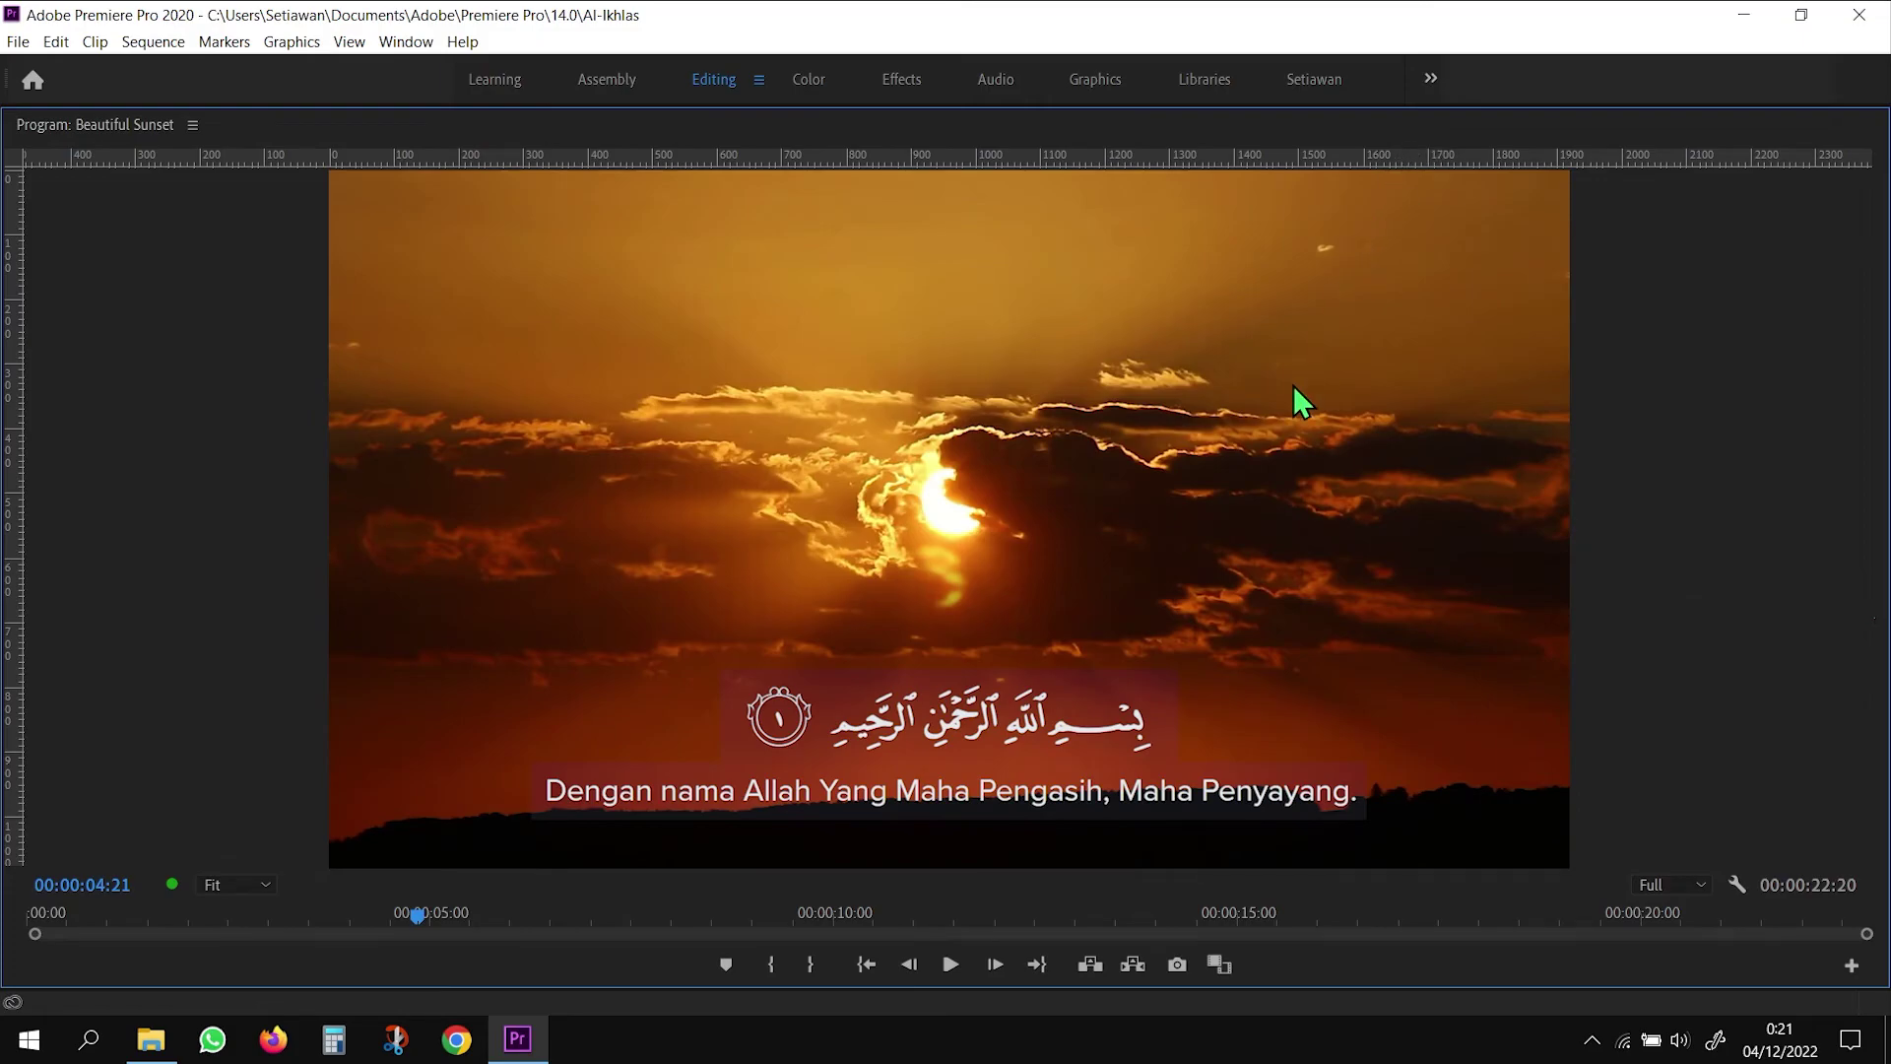
click(948, 966)
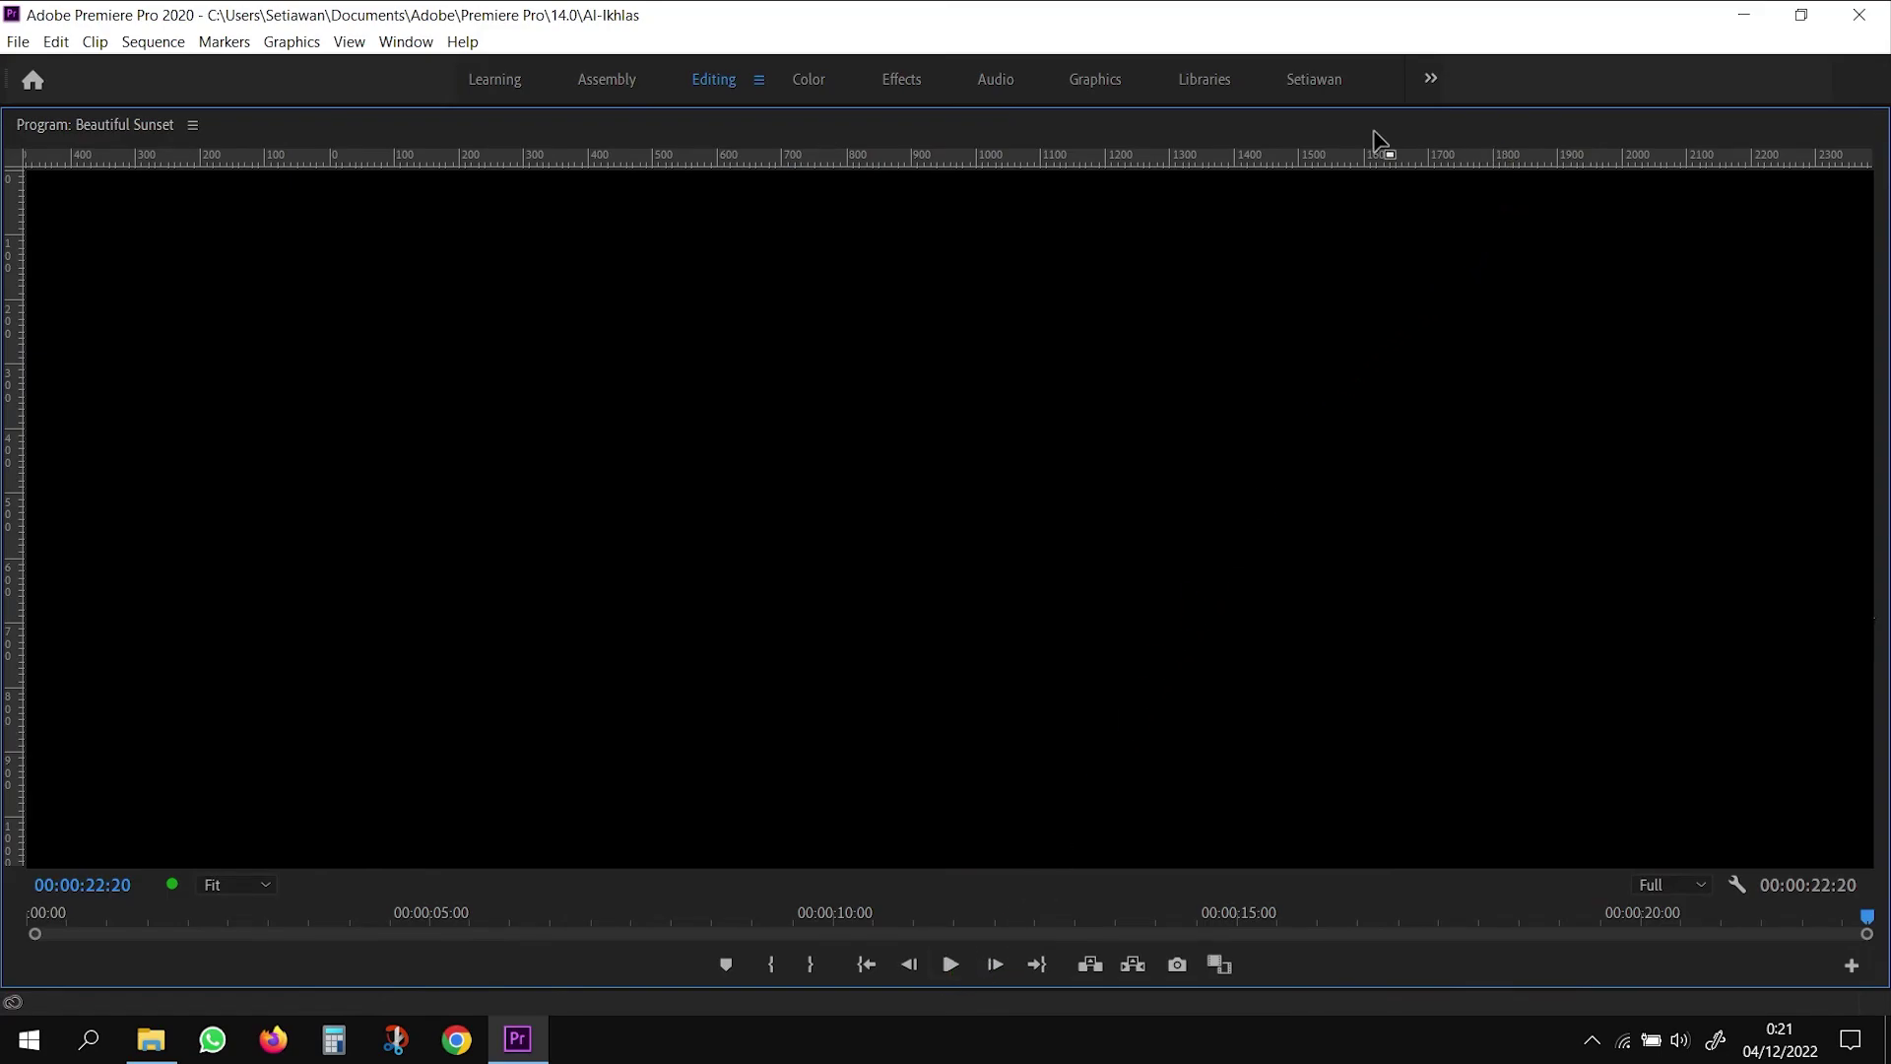
key(grave)
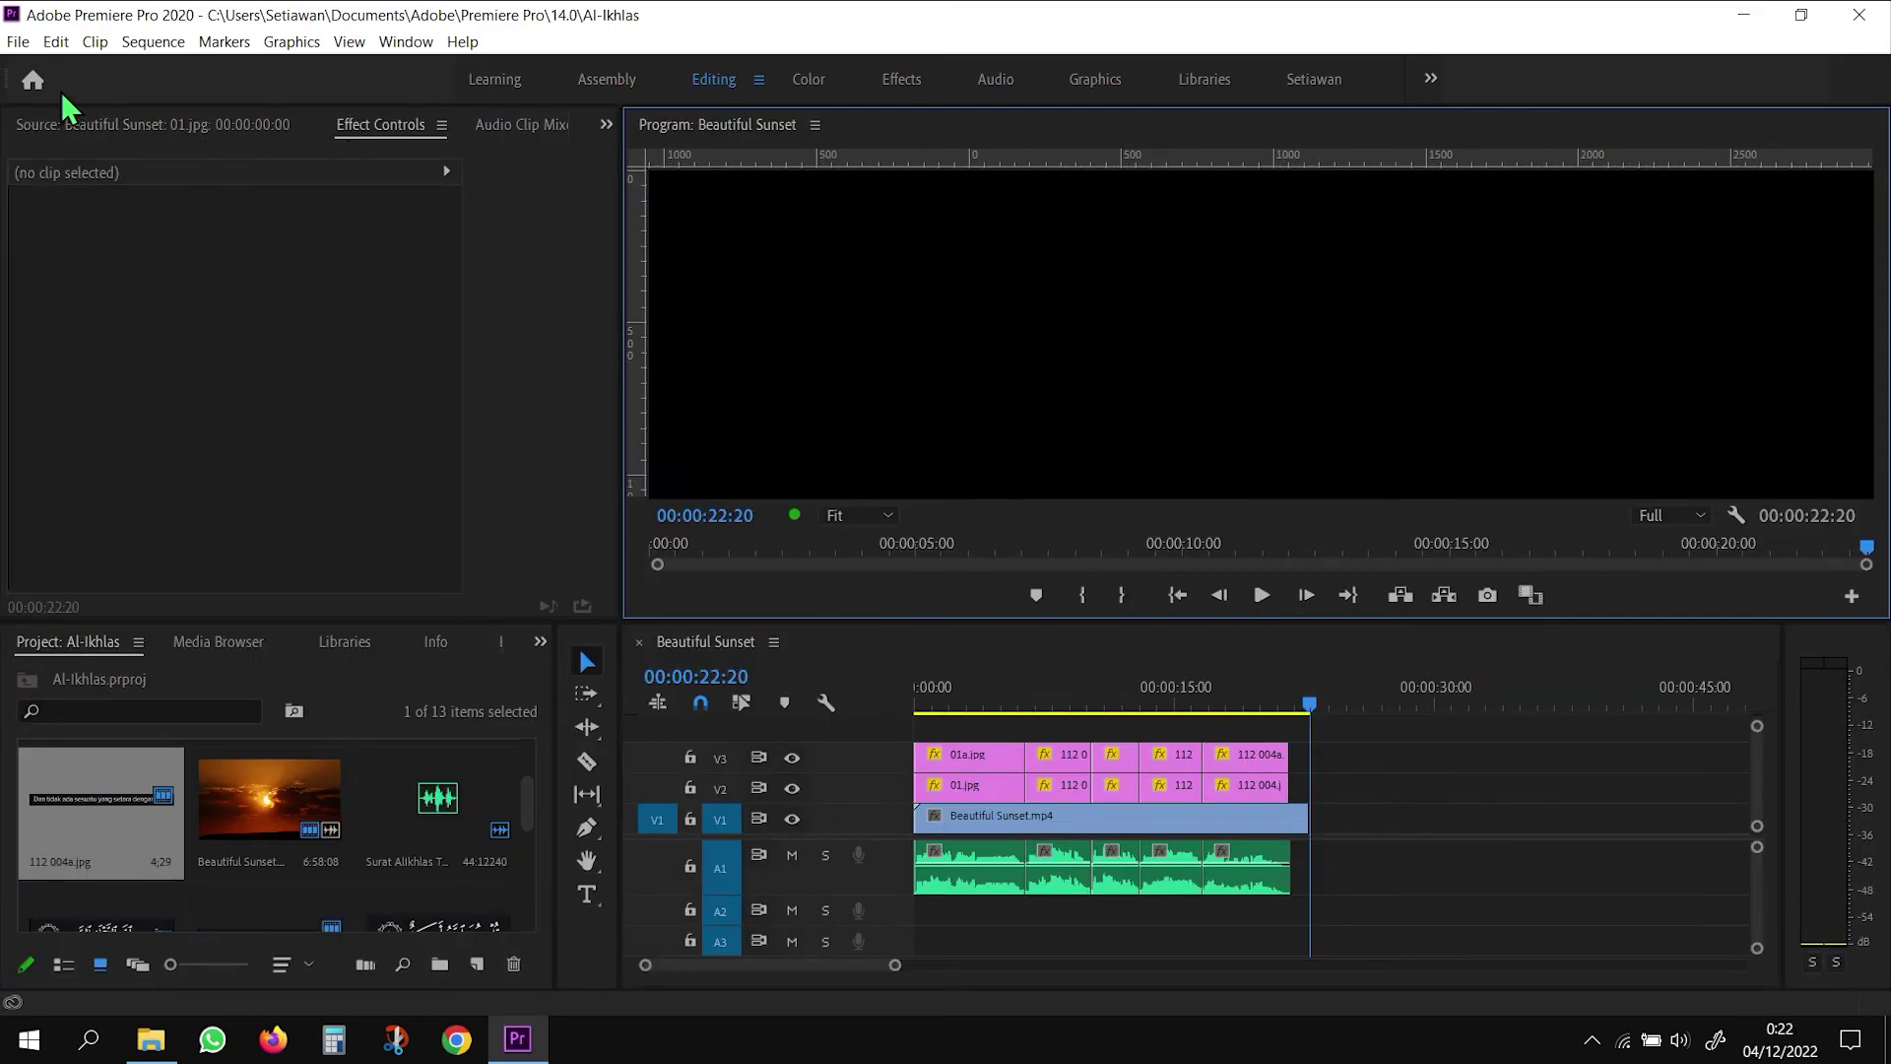
Export the sequence as H.264, Match Source - High bitrate, to D:\Adobe Project\Beautiful Sunset.mp4
click(18, 44)
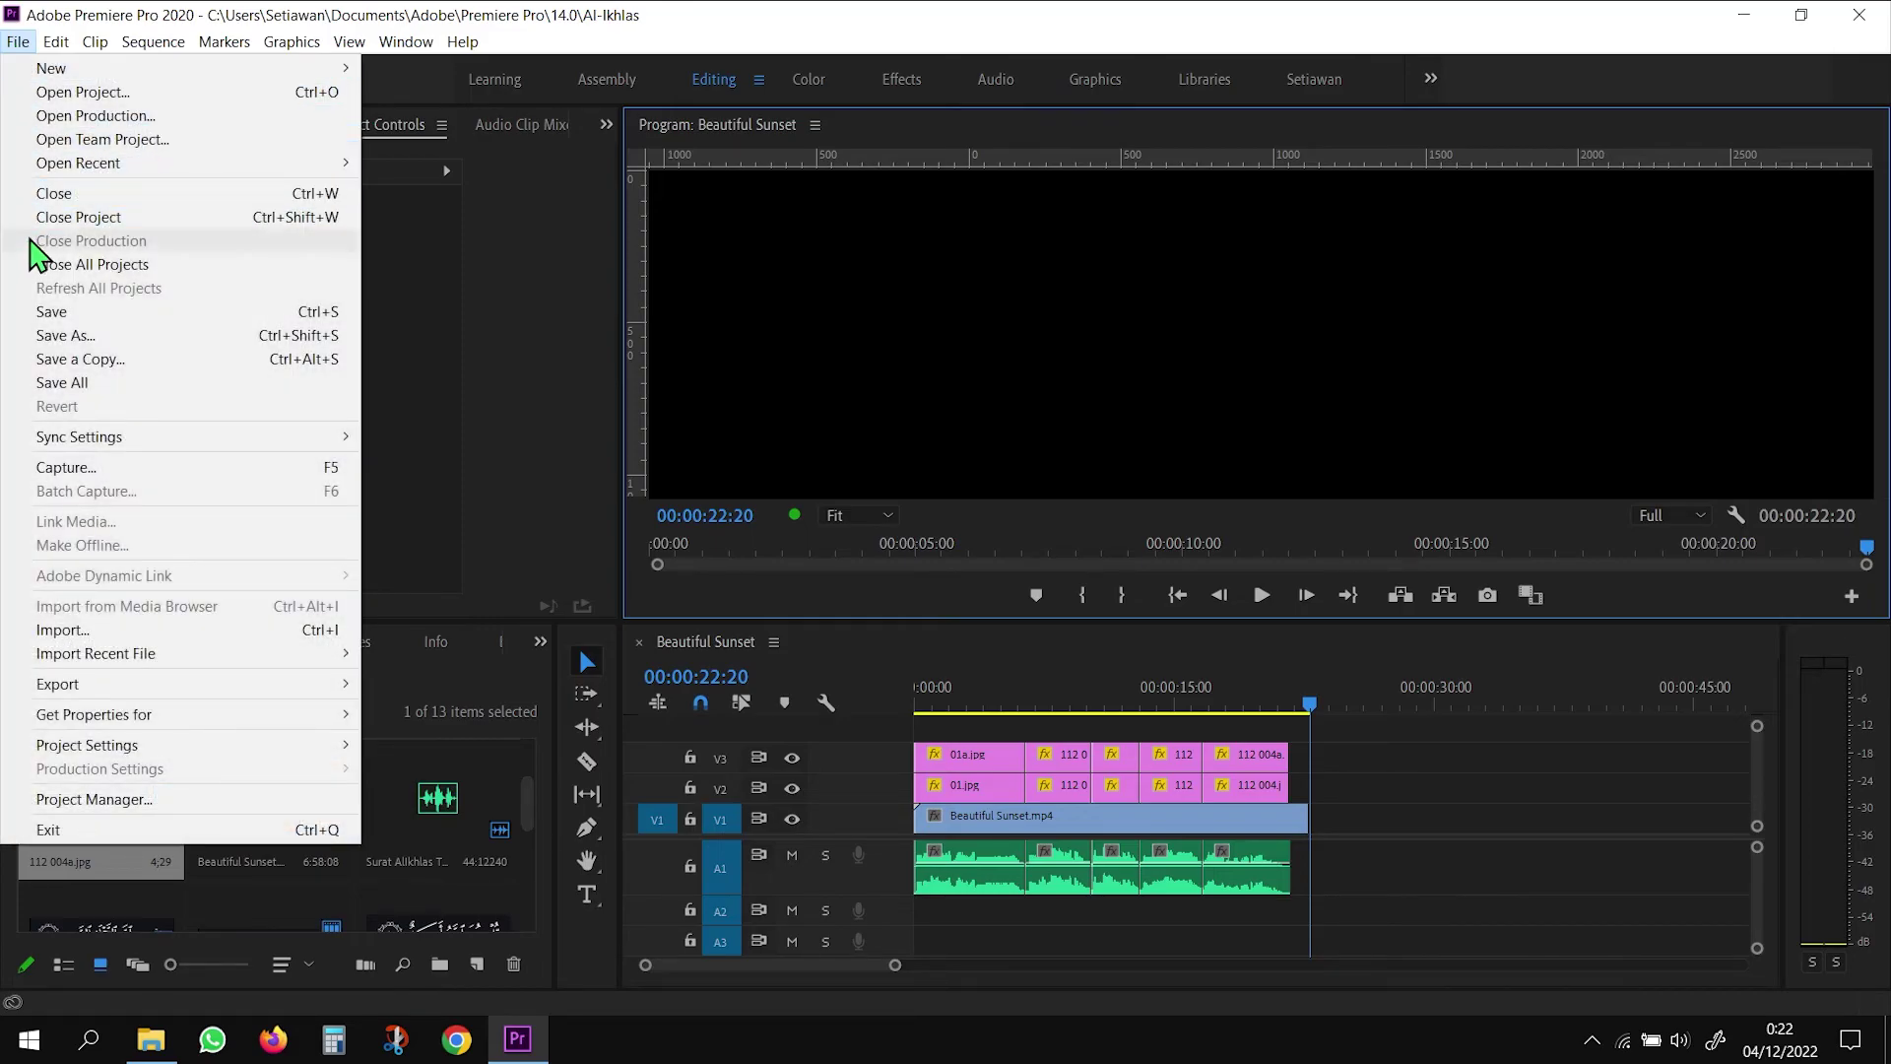
mouse_move(116, 695)
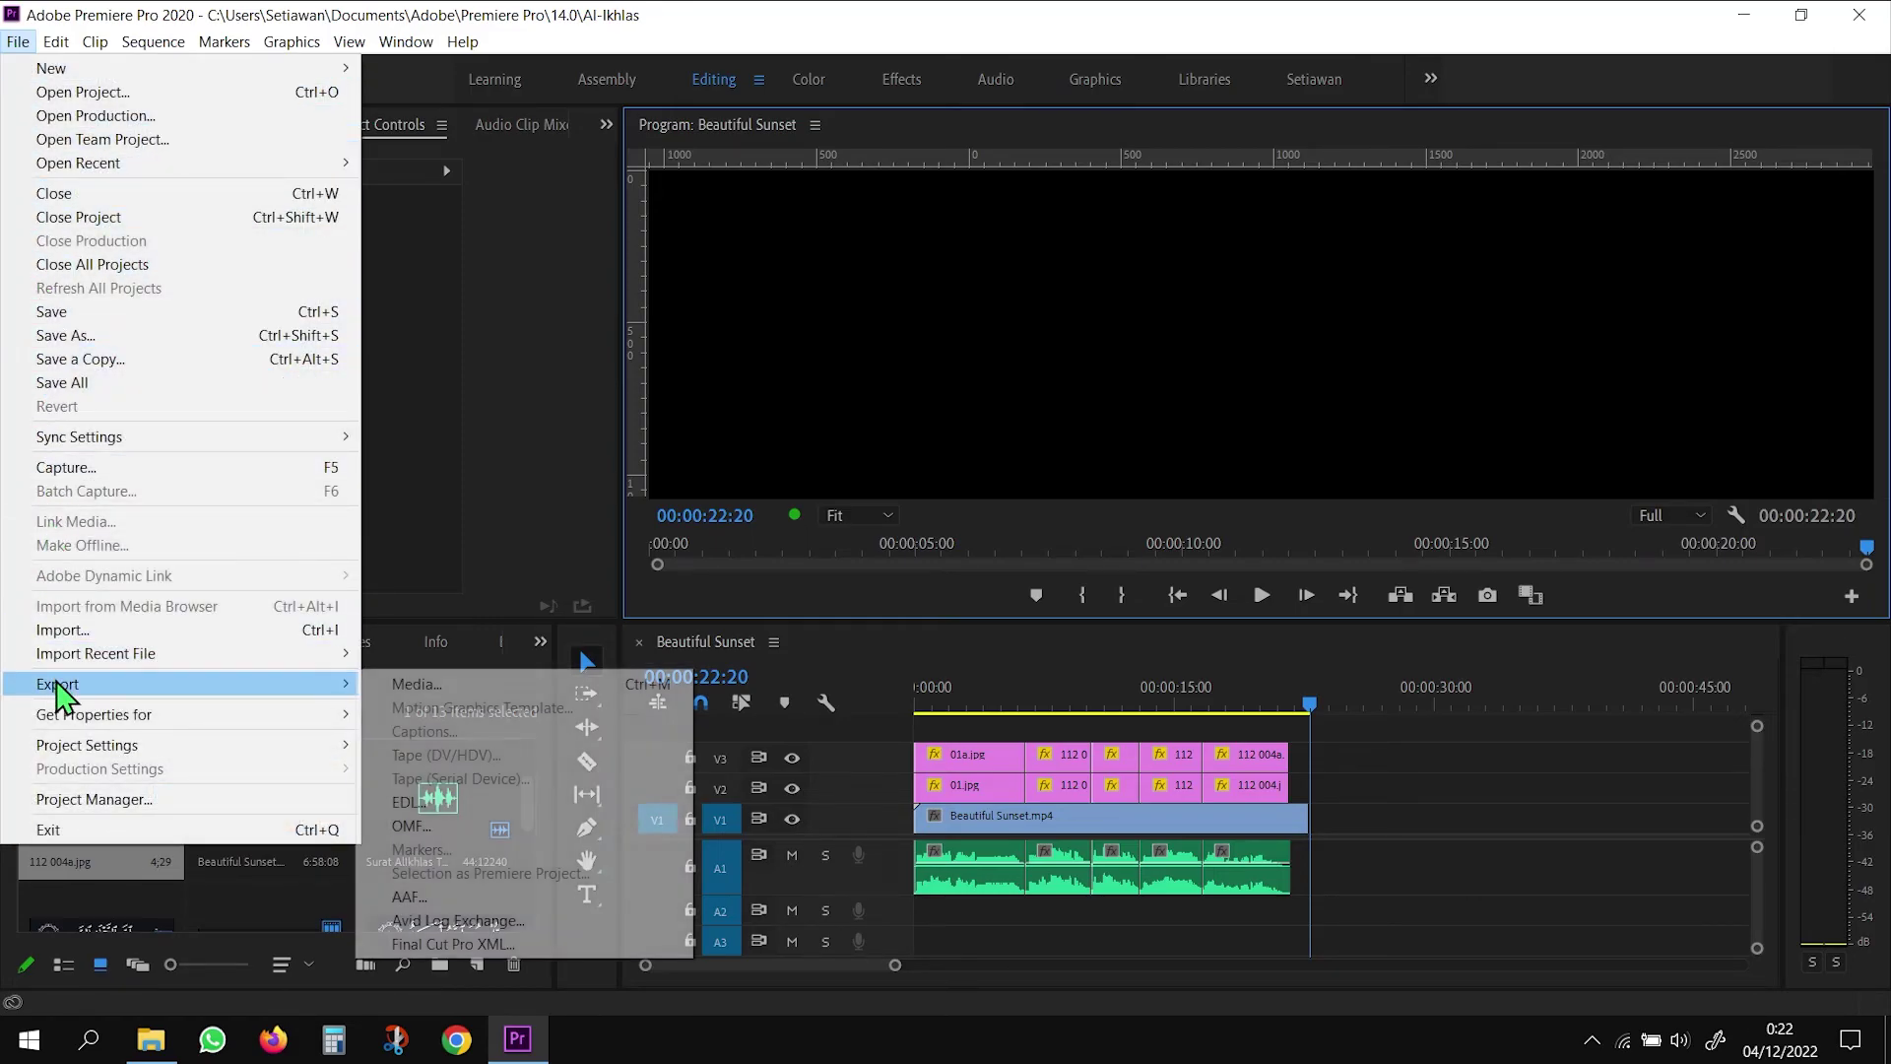
click(467, 690)
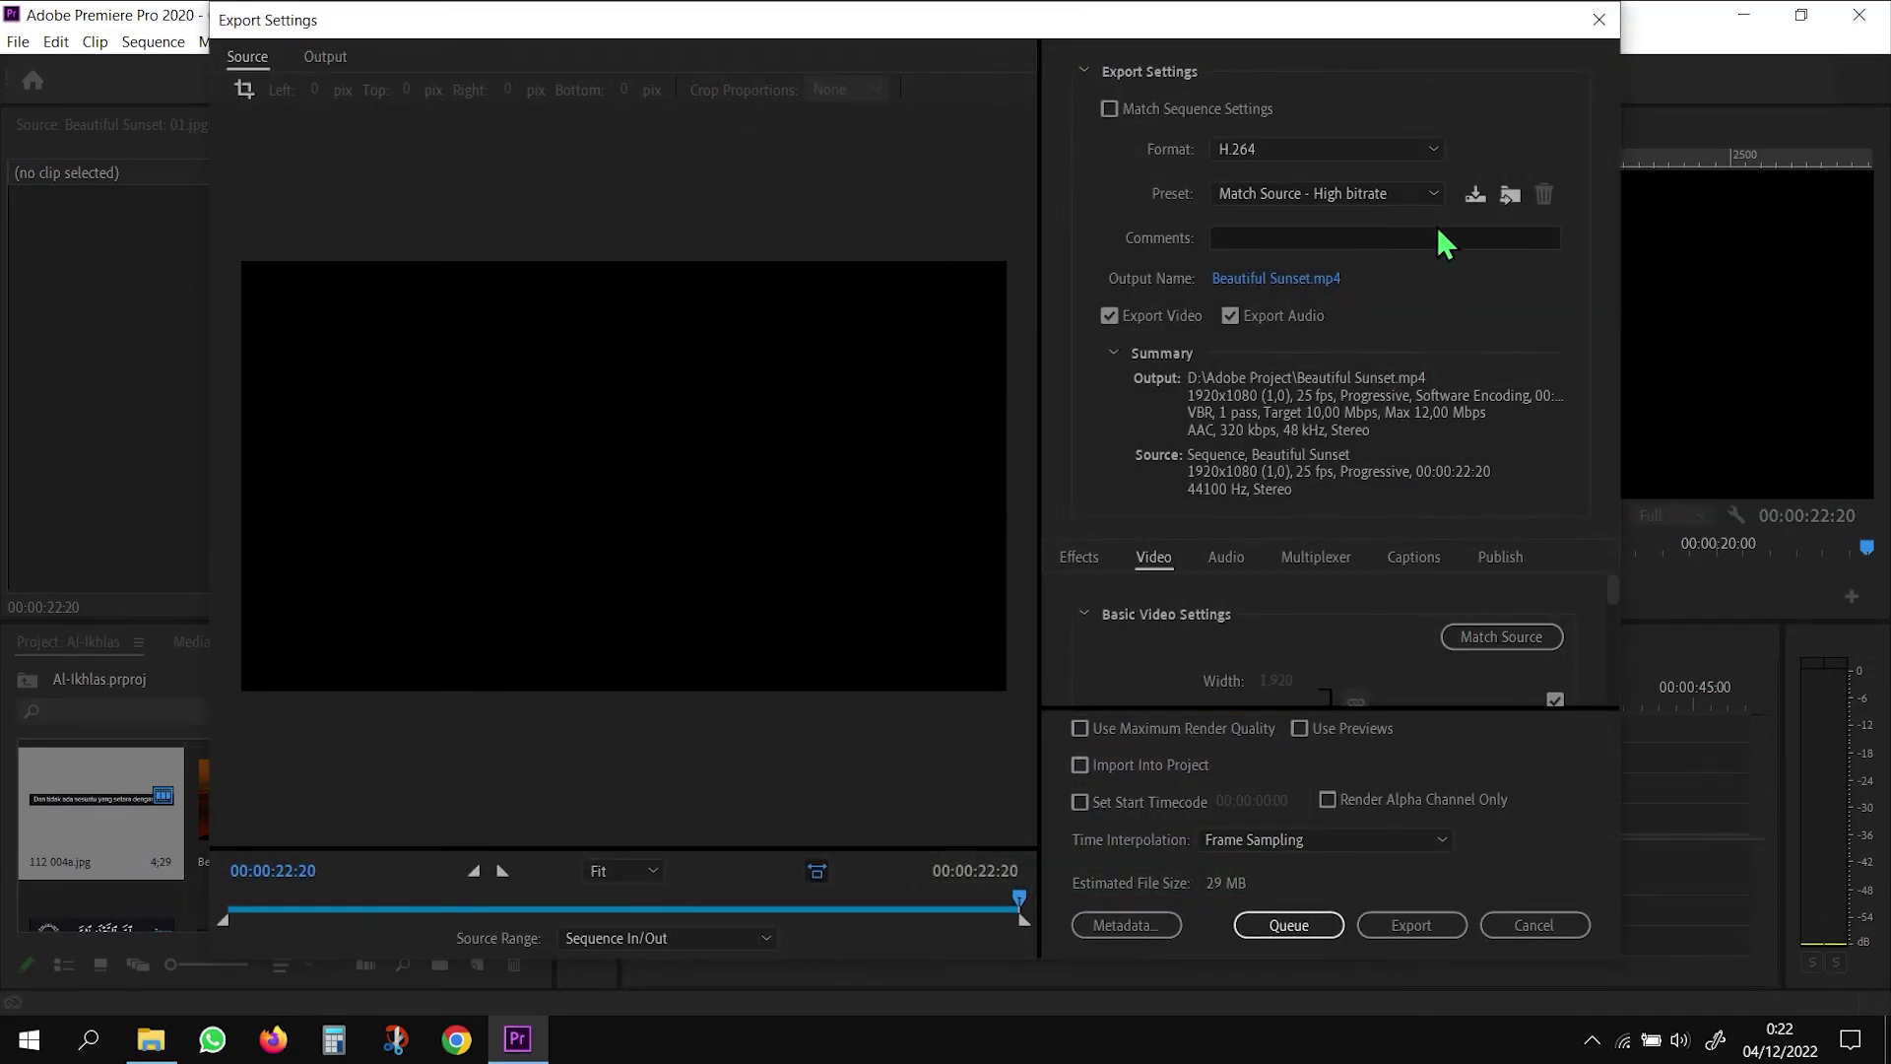
click(1435, 196)
click(1433, 198)
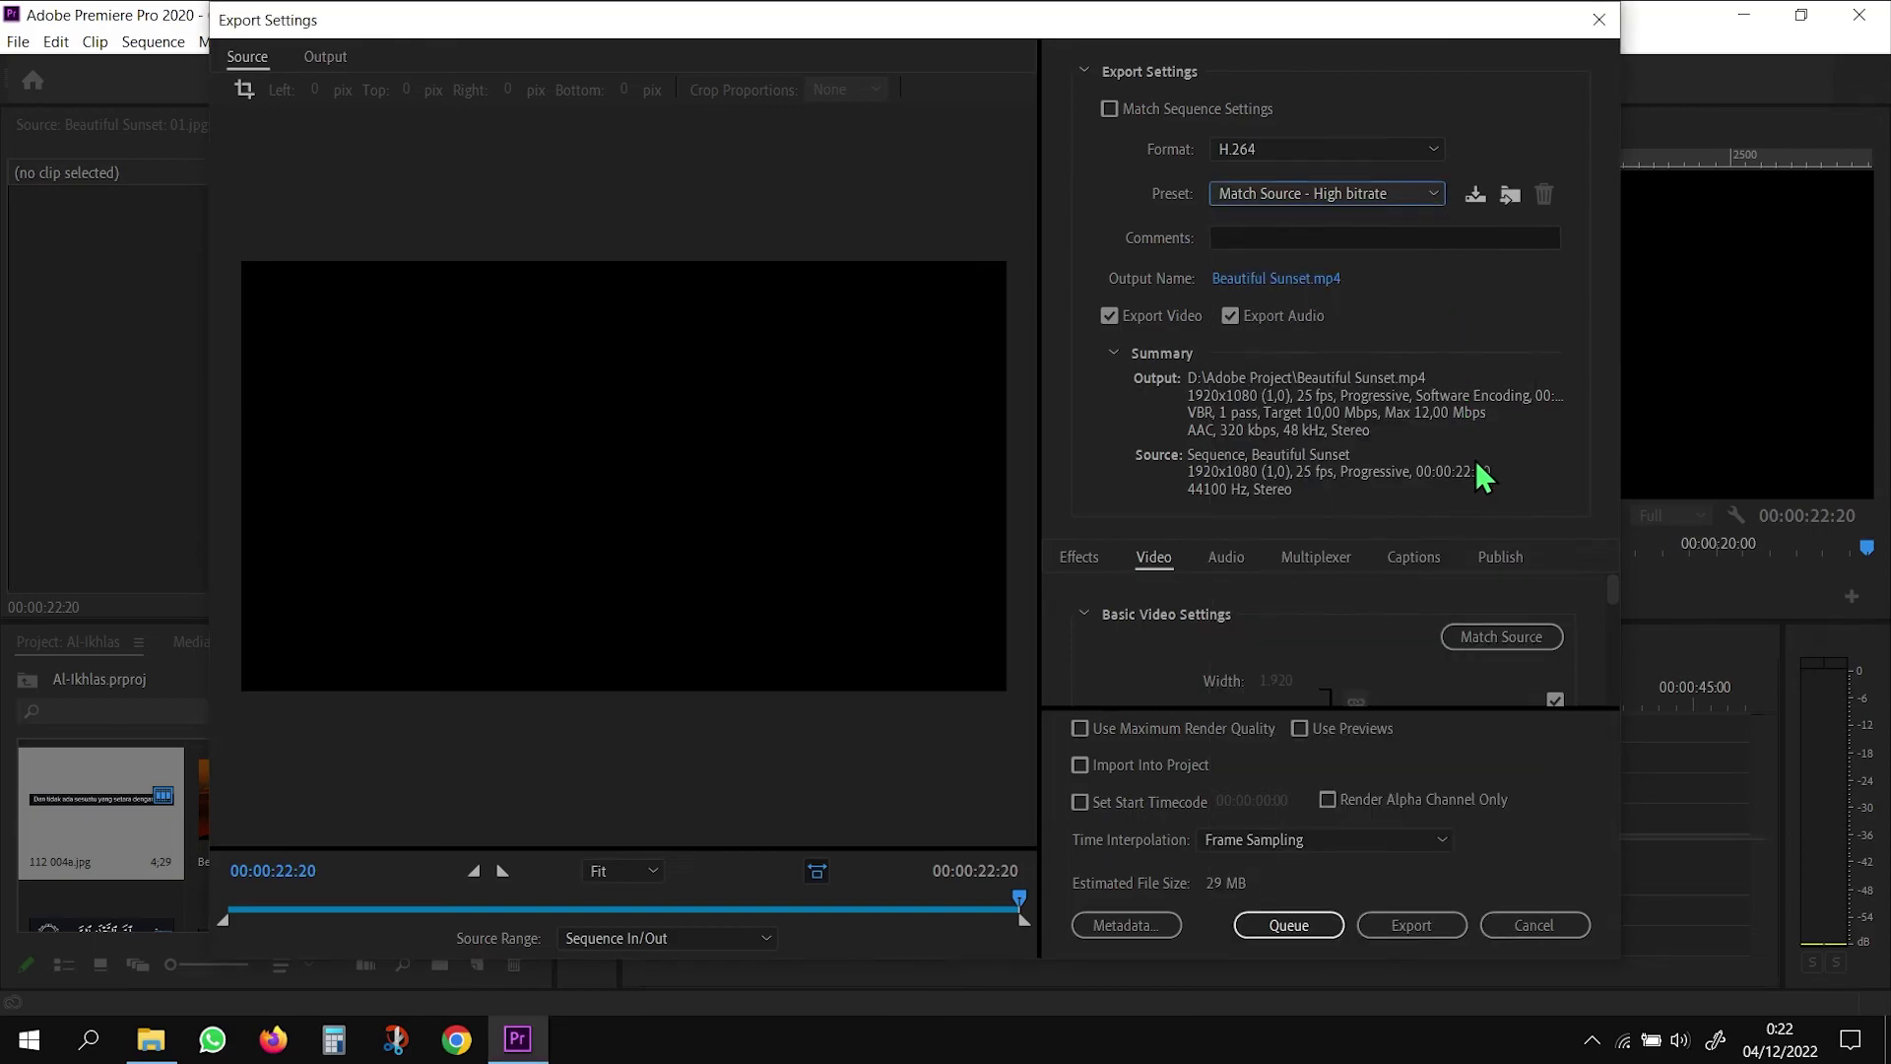
click(1333, 286)
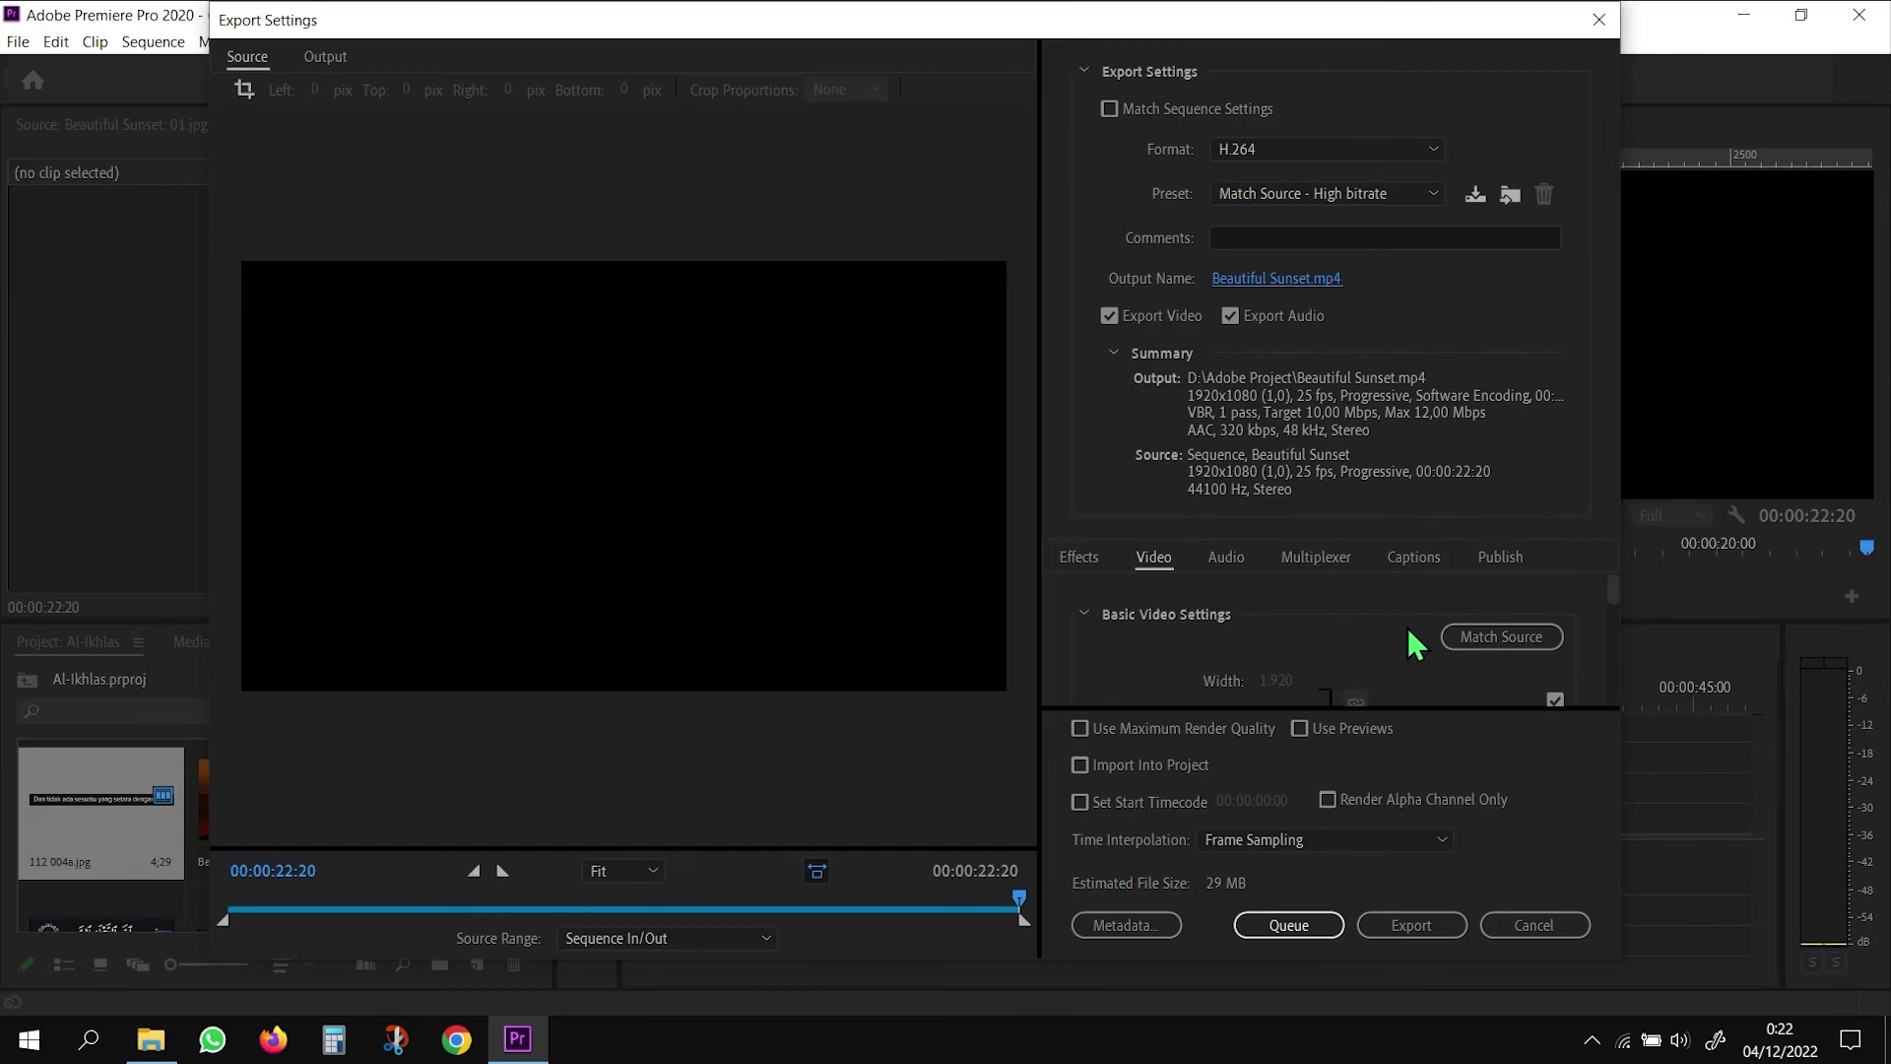
click(1479, 640)
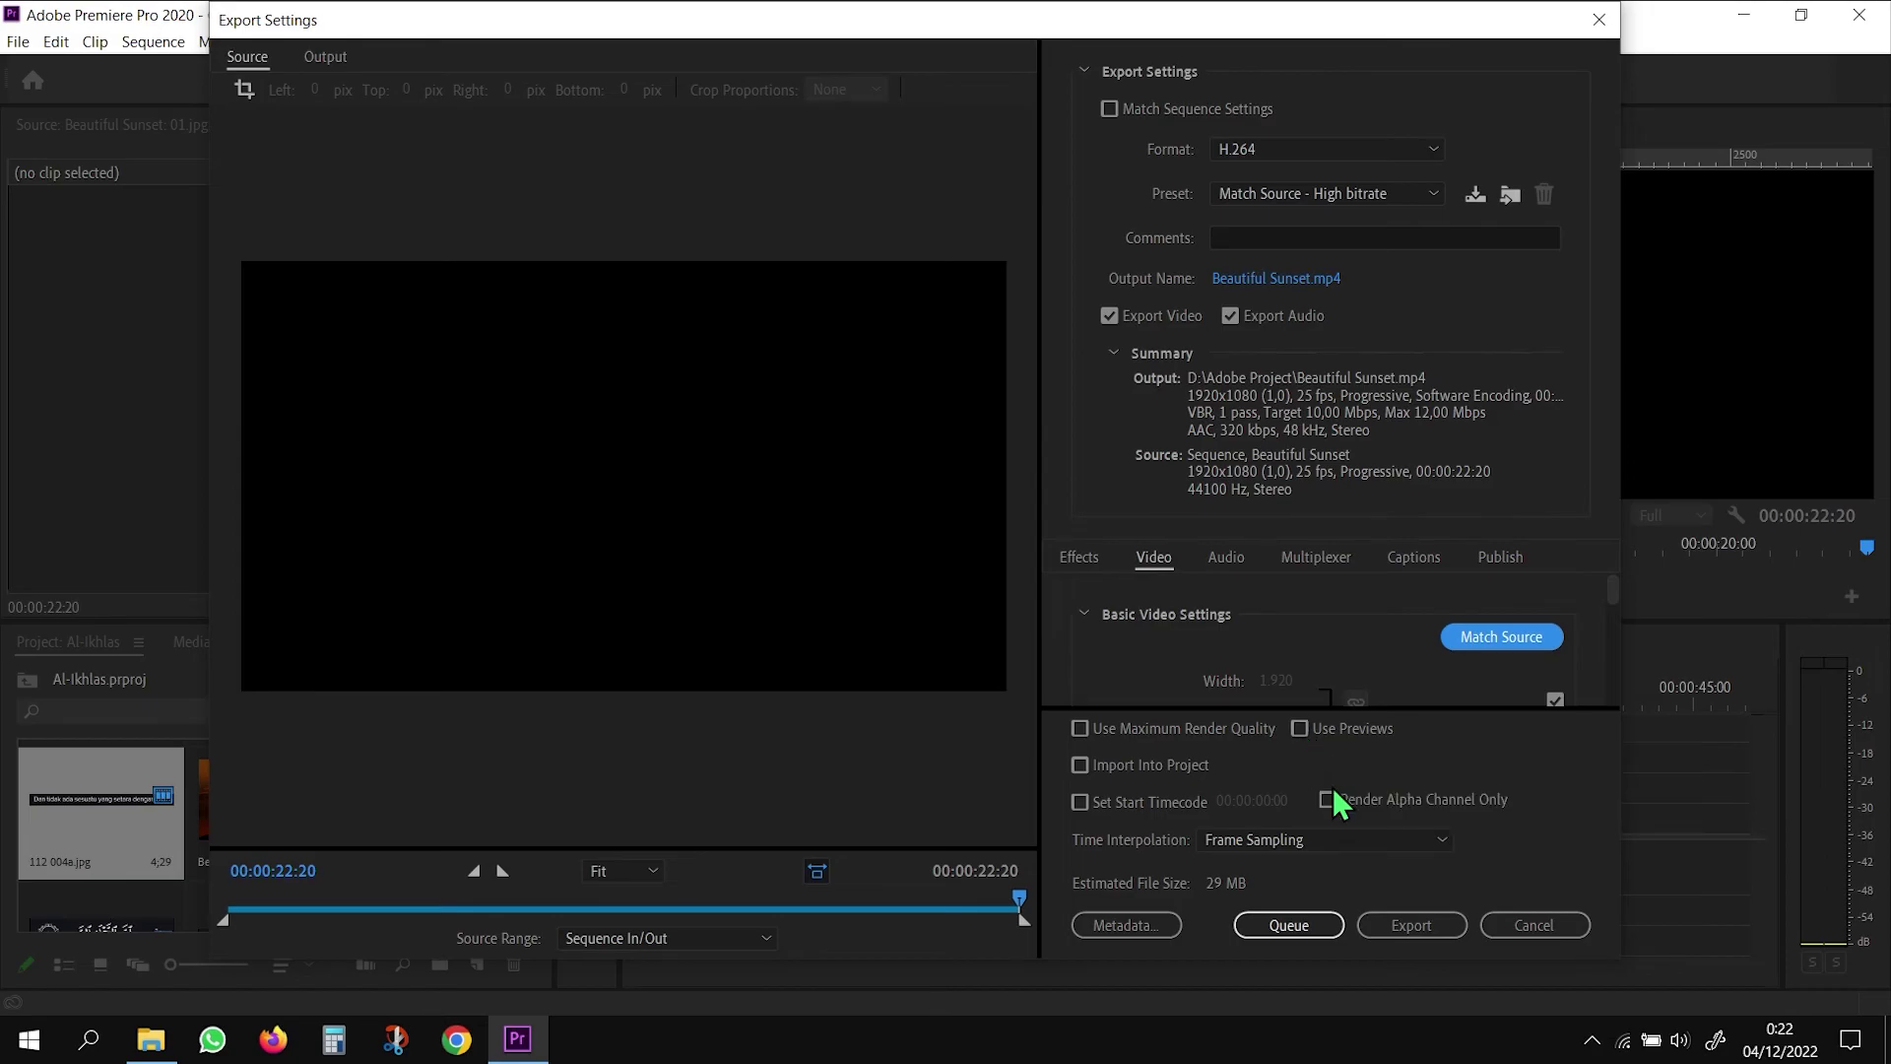
click(1417, 924)
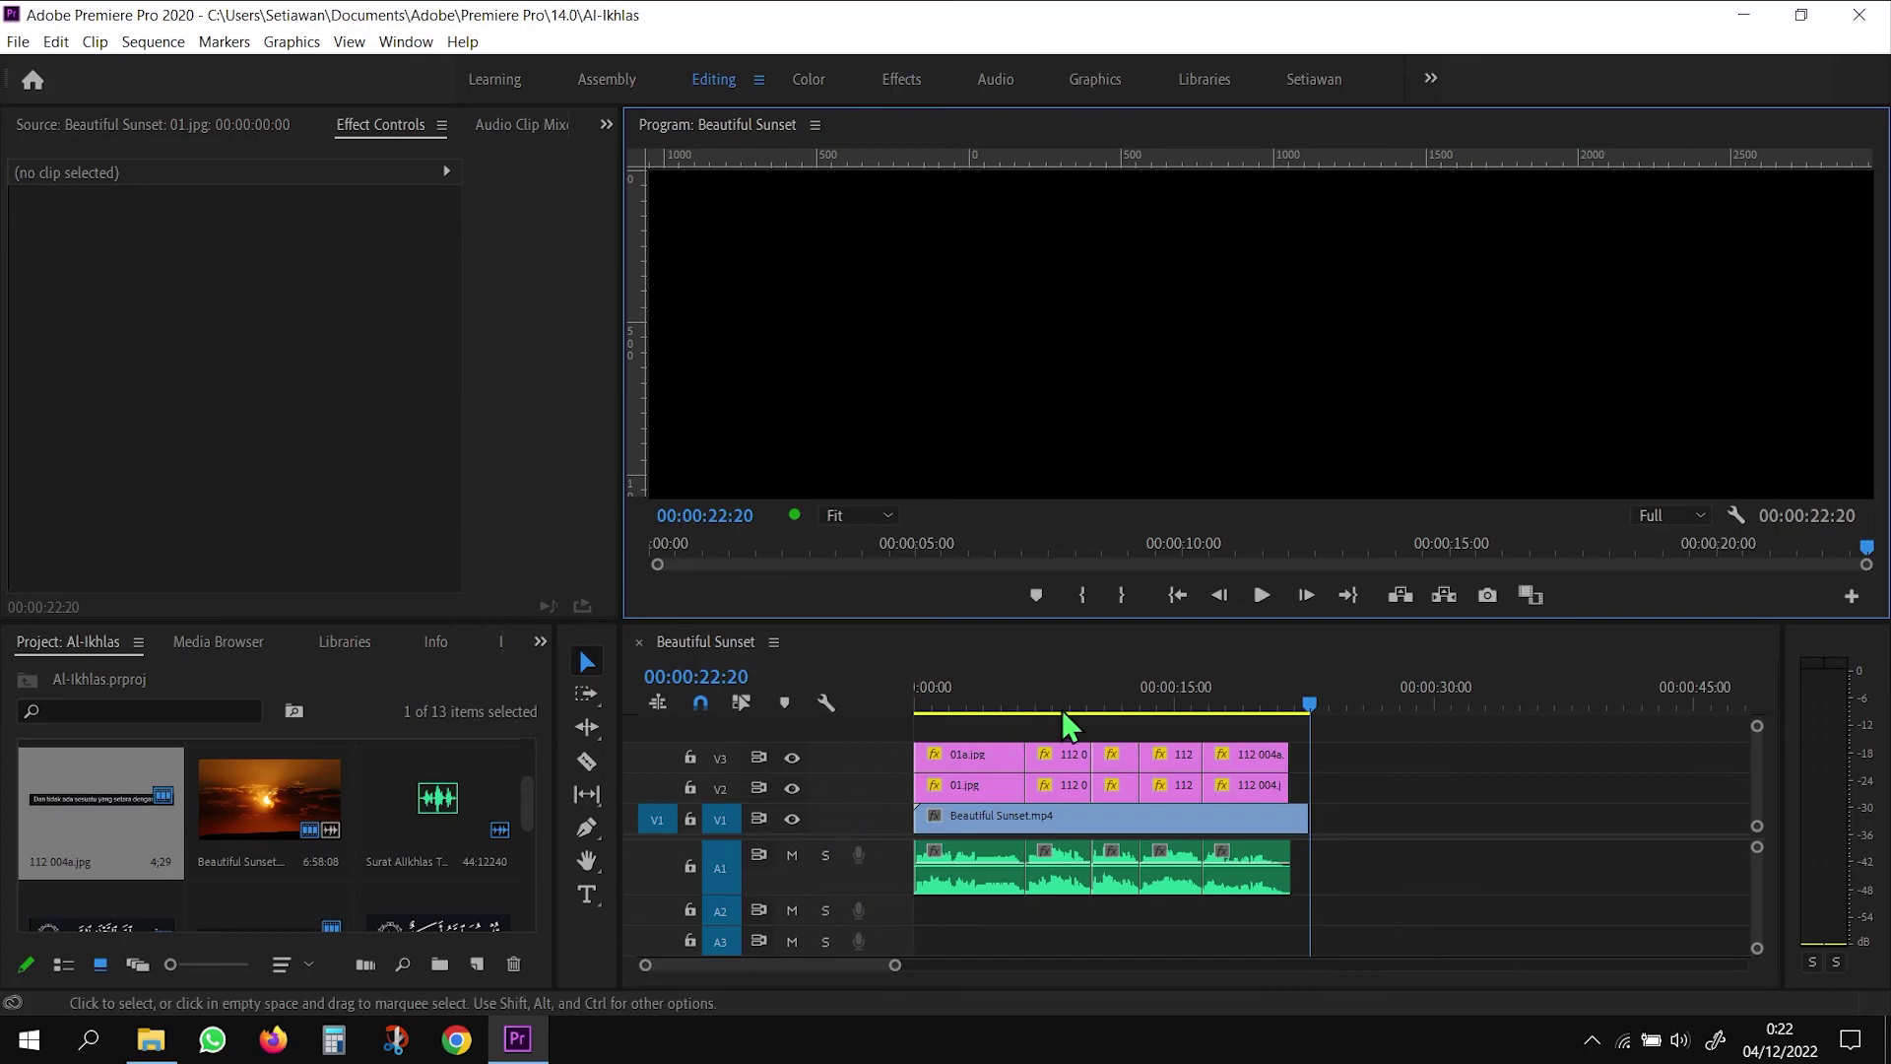
Close Premiere Pro and browse to the D:\Adobe Project folder
click(1860, 24)
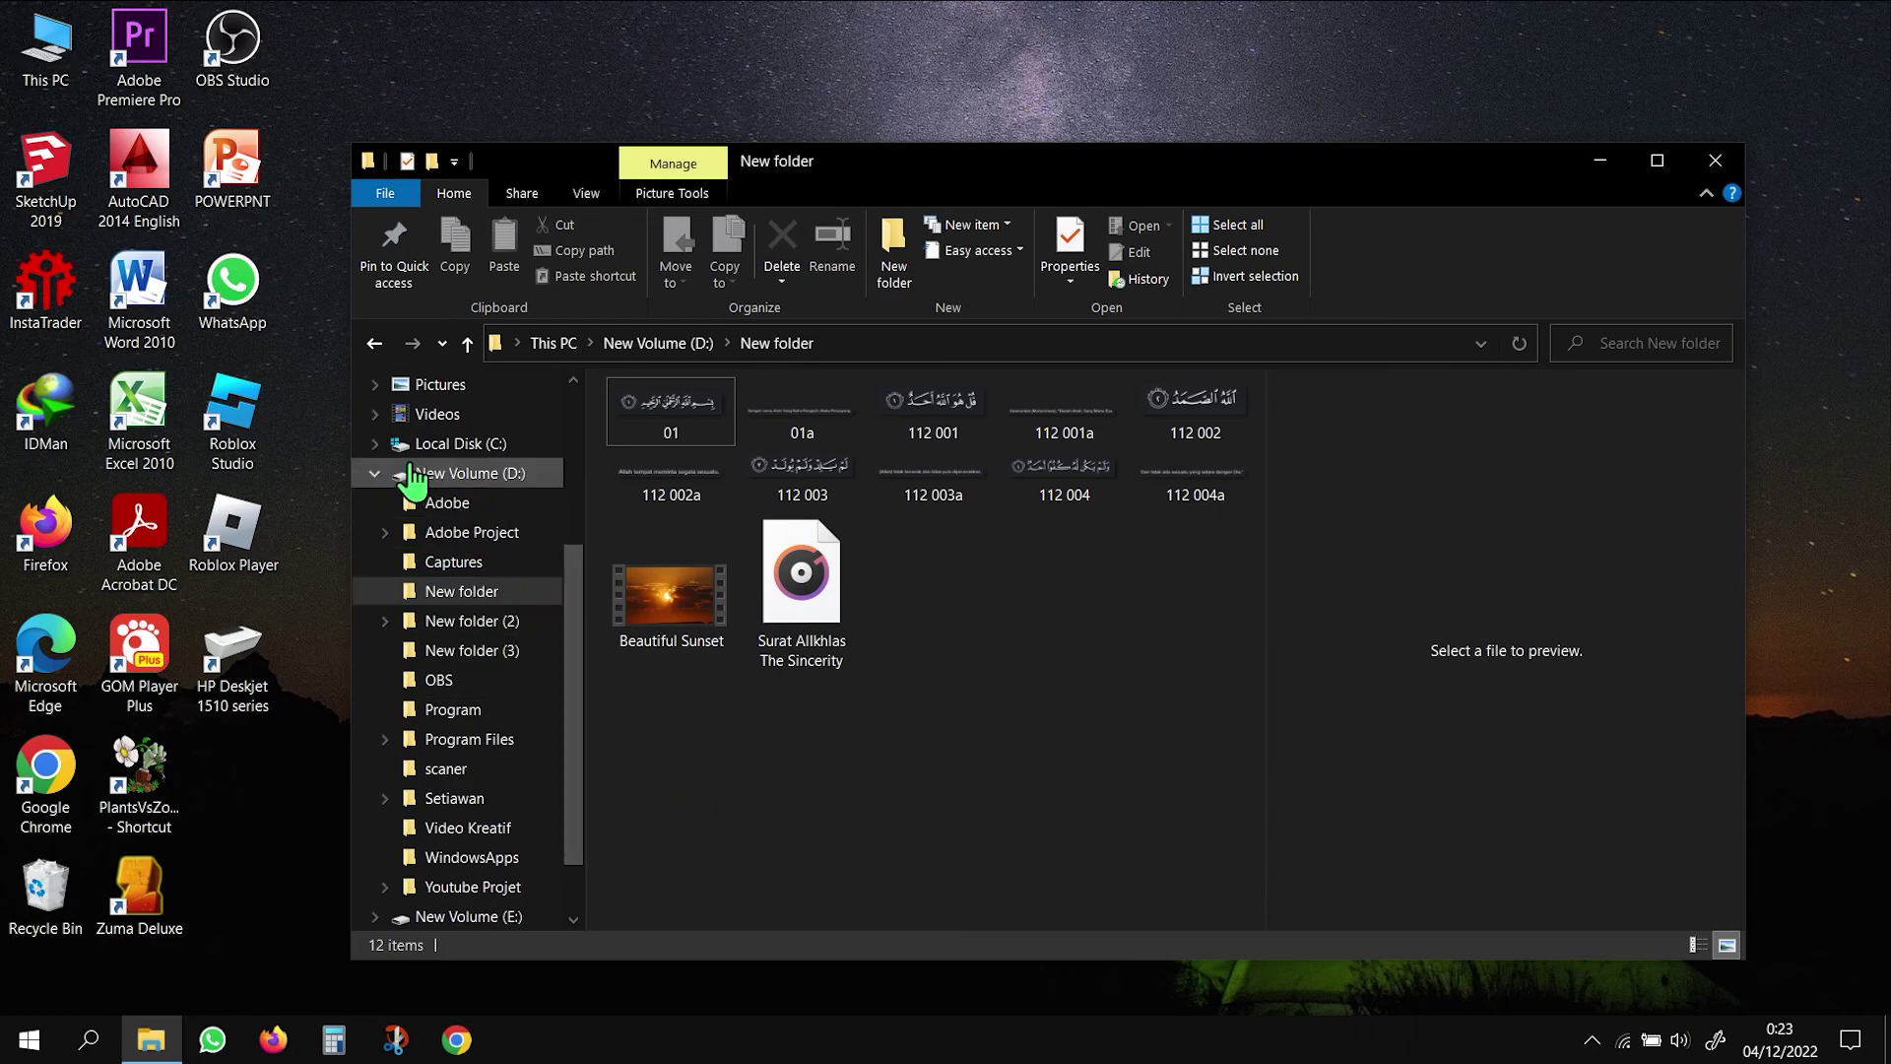
click(374, 474)
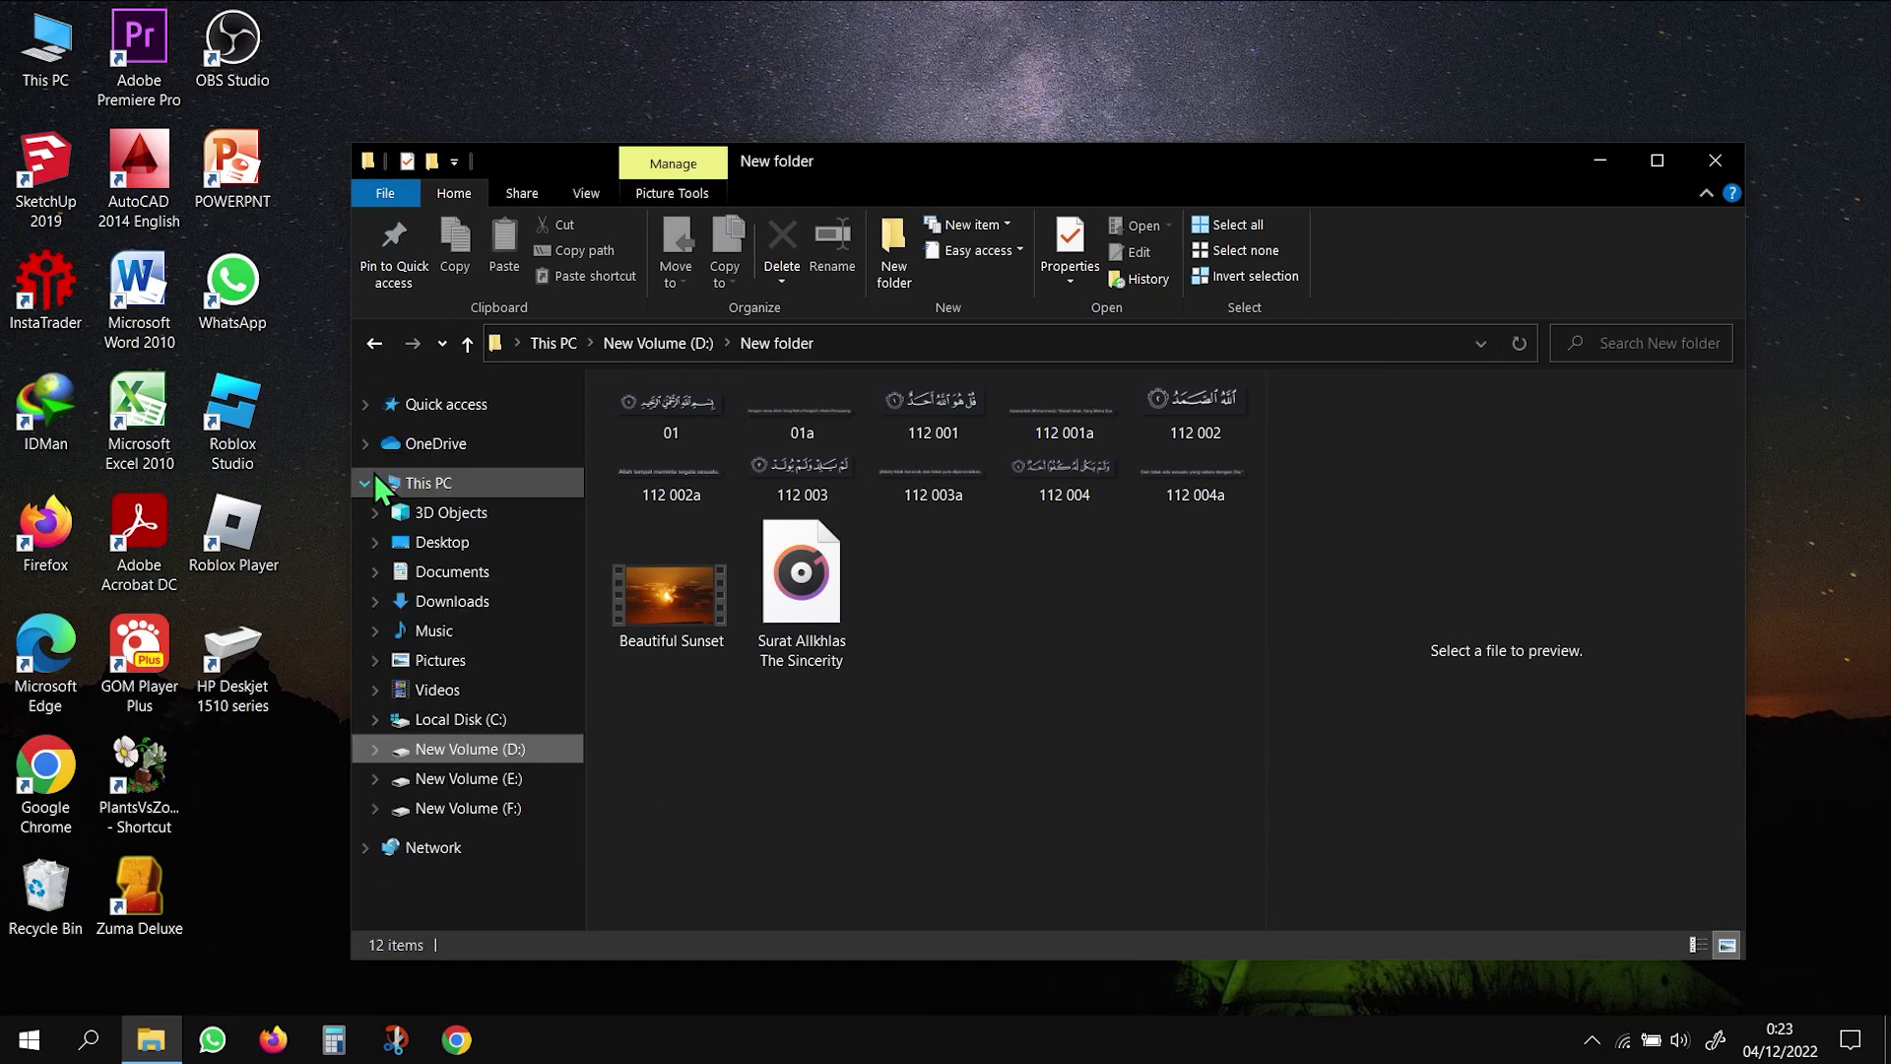
click(520, 757)
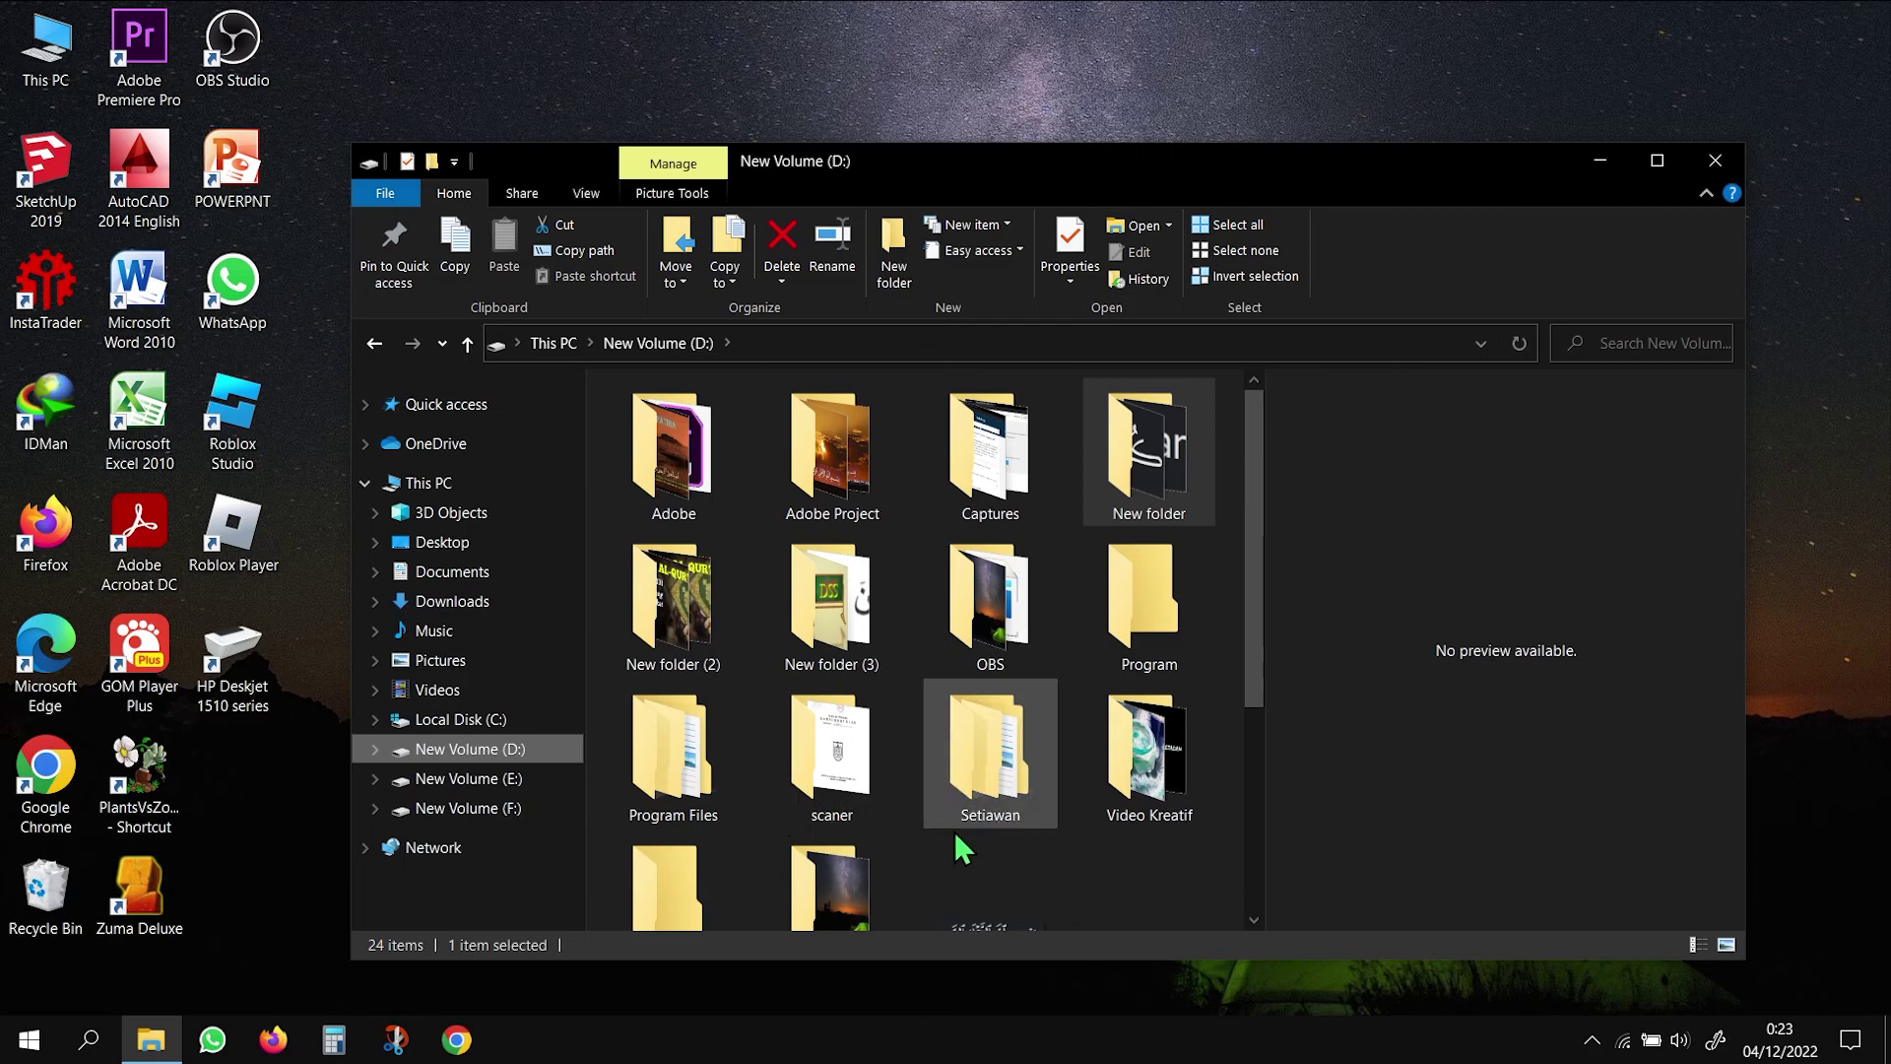
double_click(842, 488)
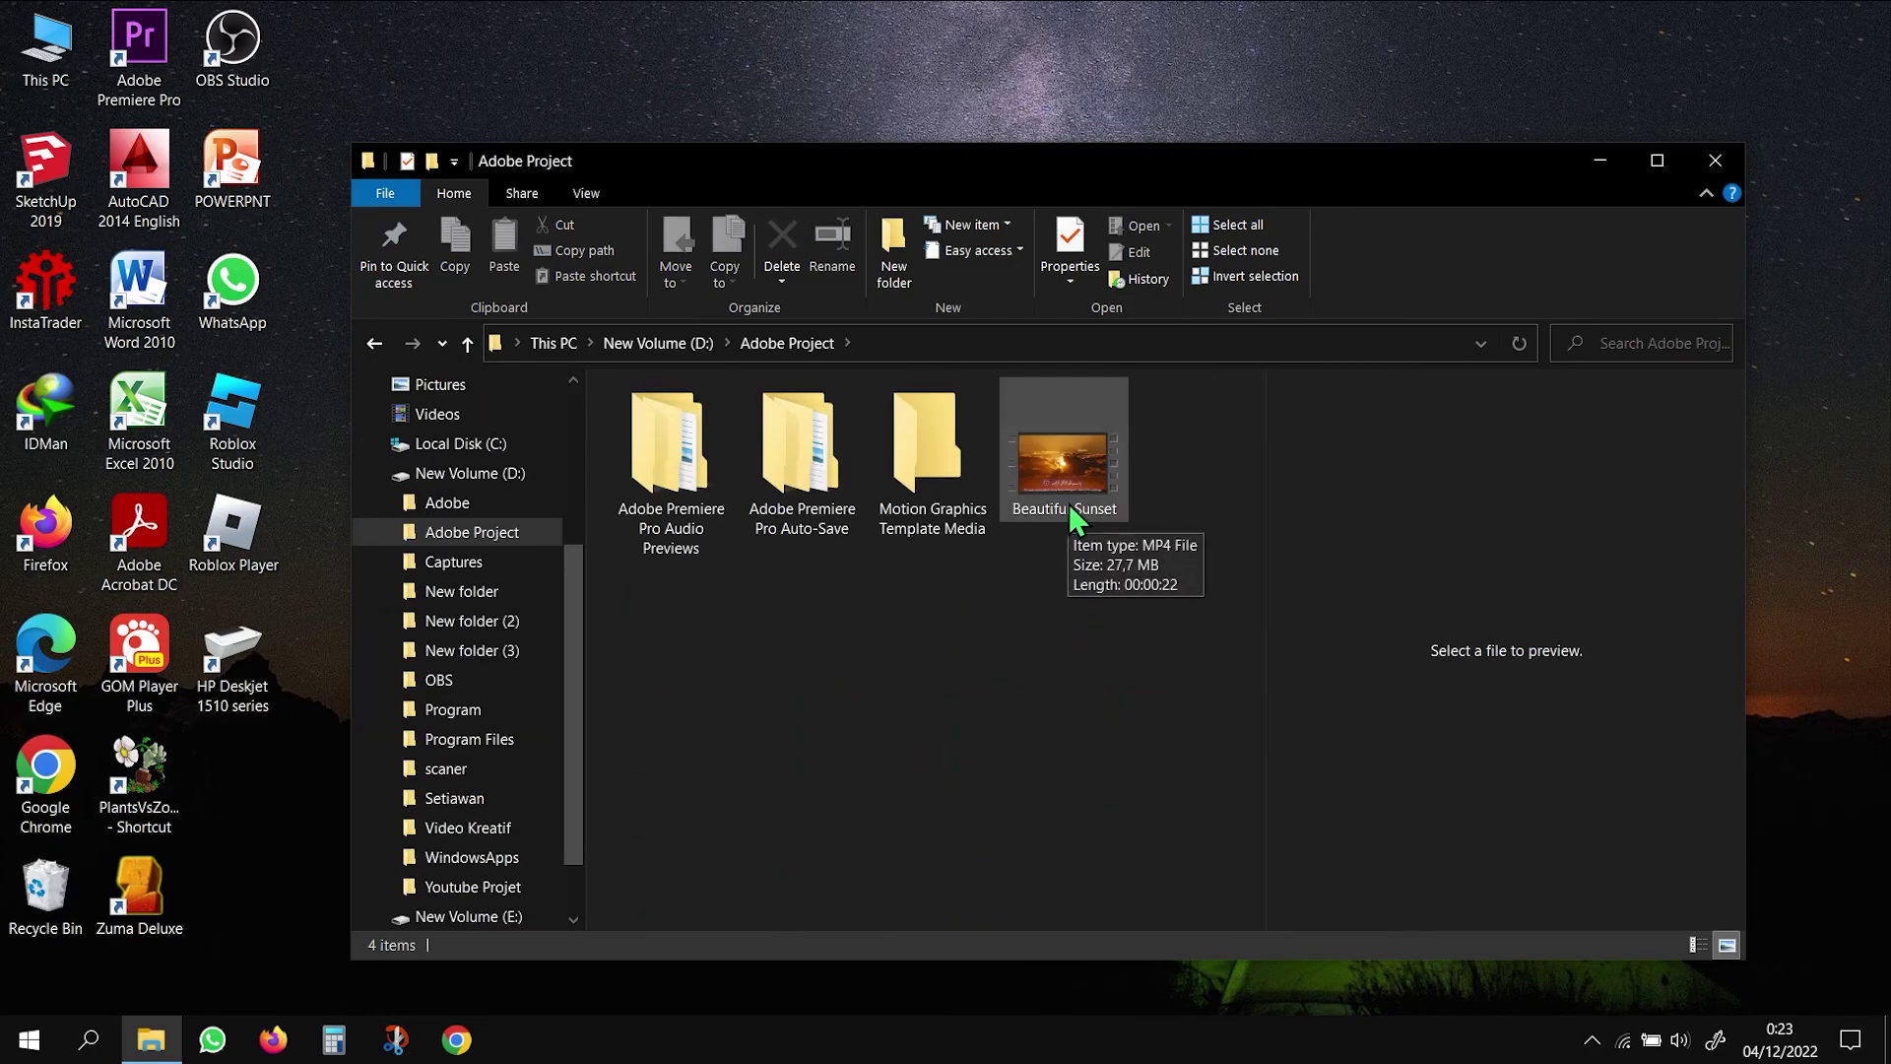
Rename the Beautiful Sunset video to Surat Al-Ikhlas and play it
click(1070, 507)
right_click(1069, 508)
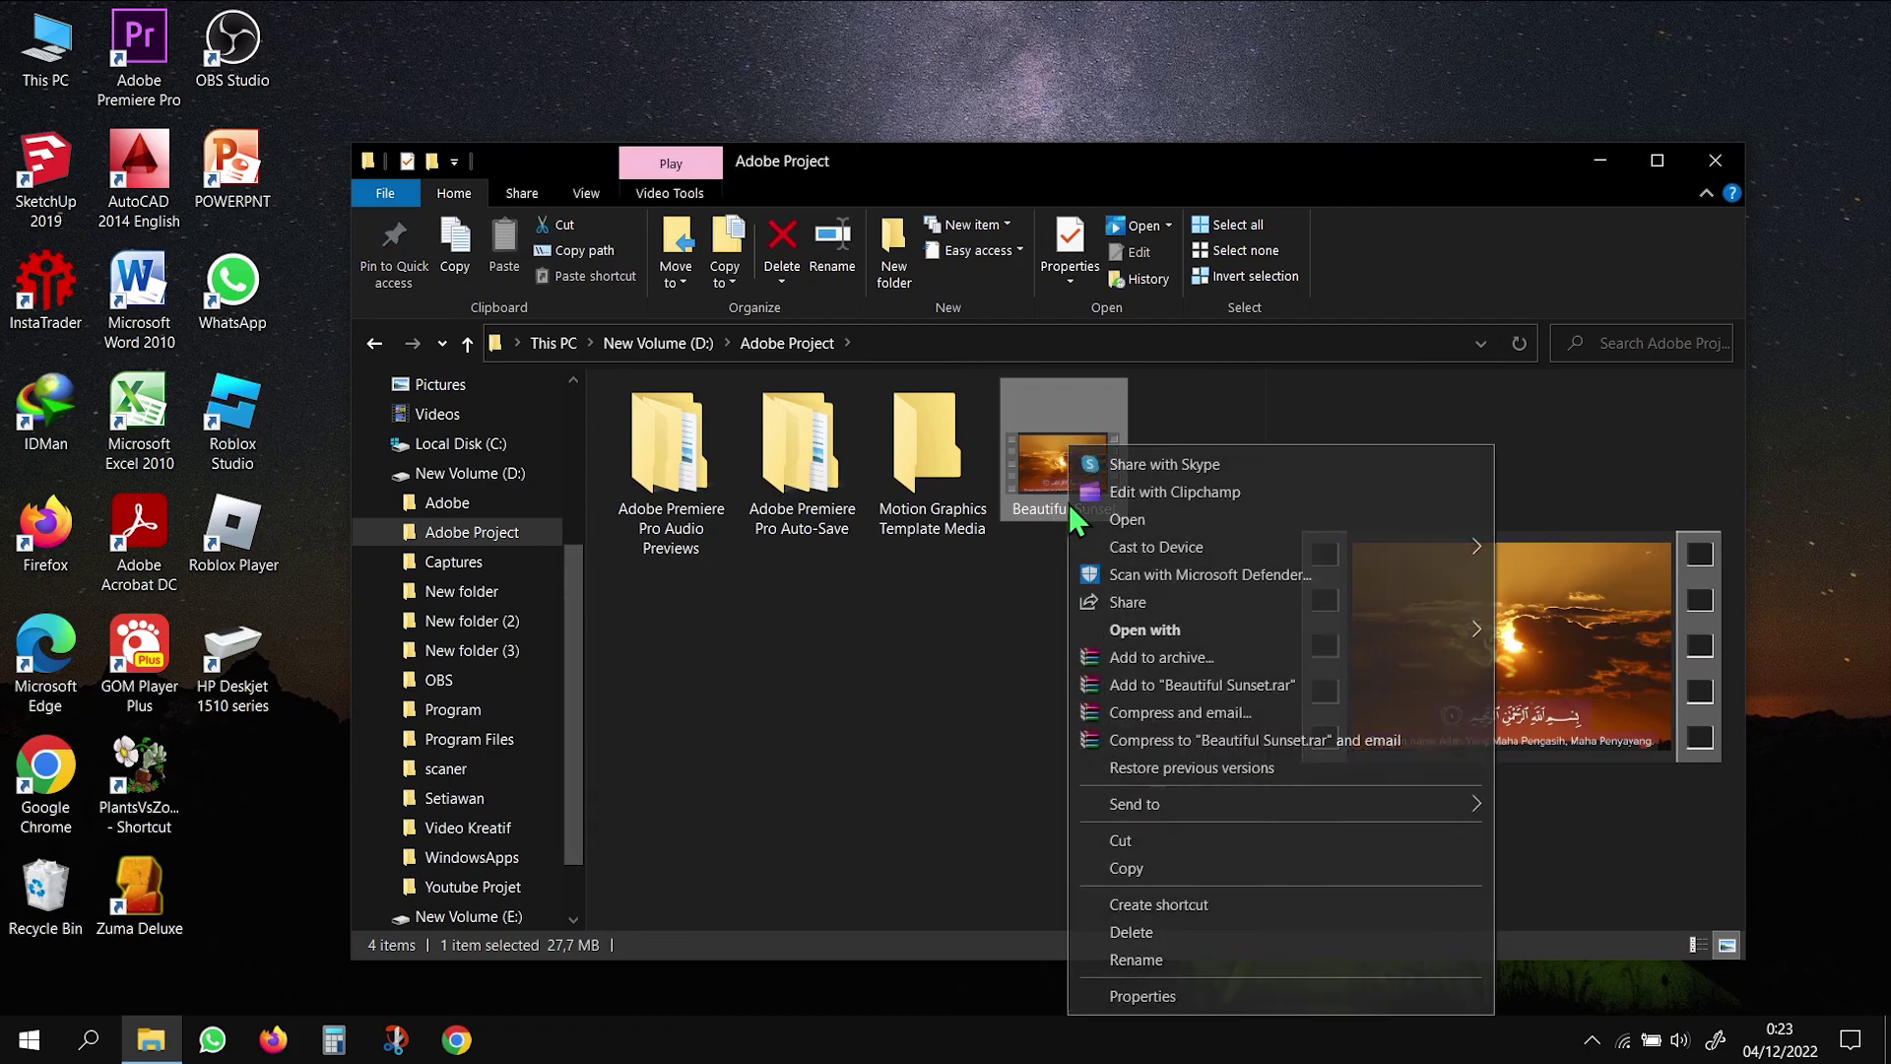
click(1155, 957)
text(Surat Al-)
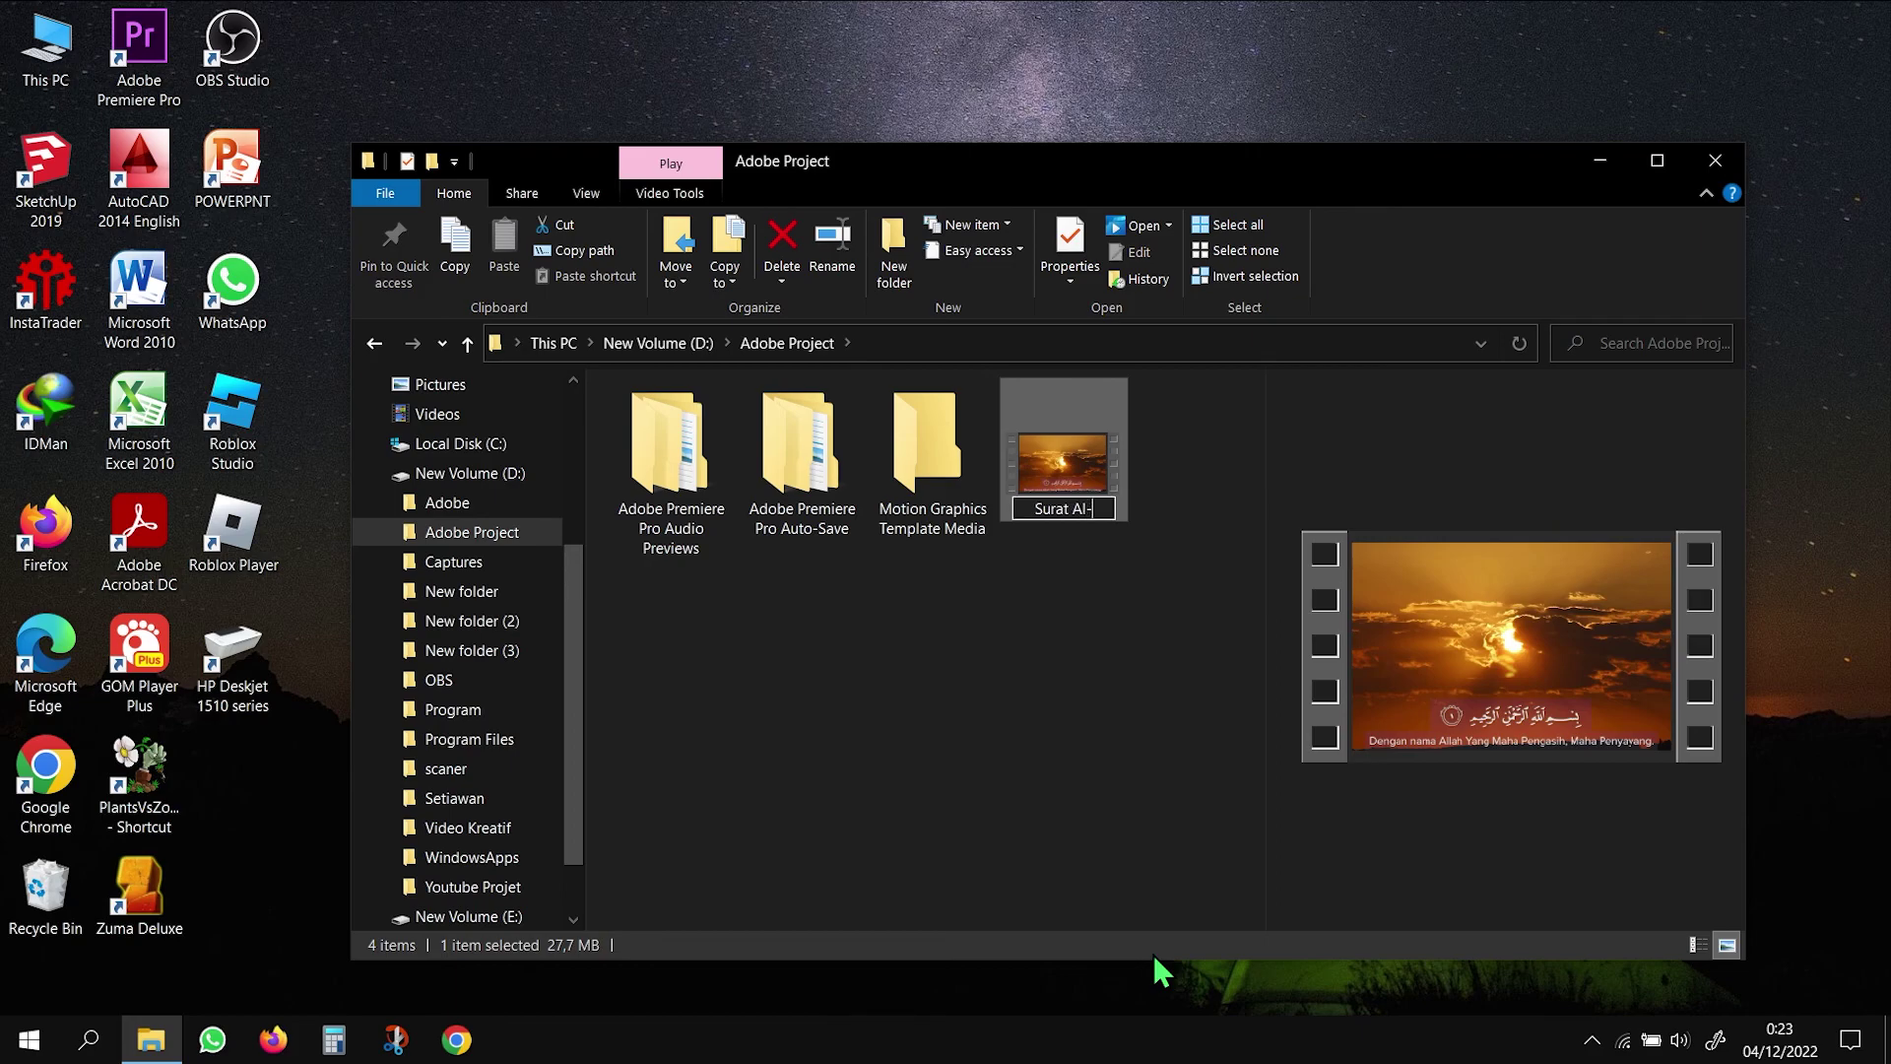
text(Ikhlas)
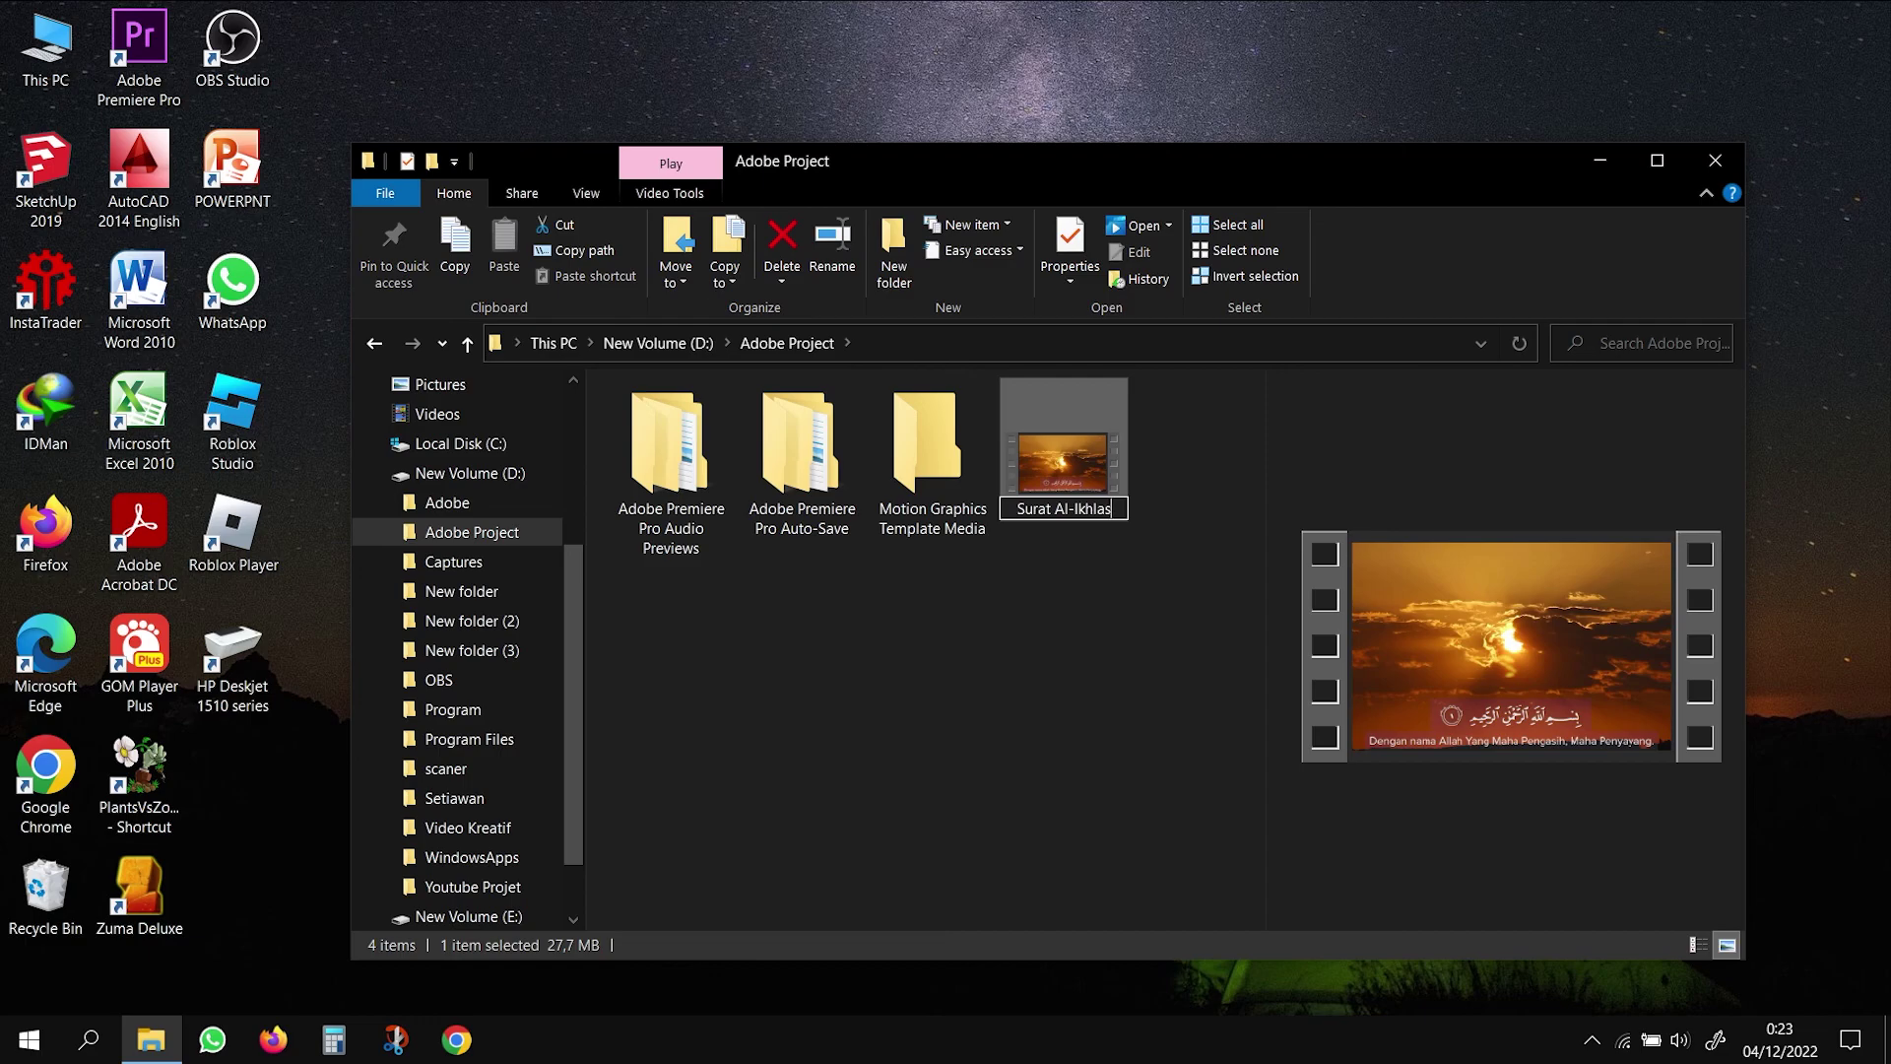
key(Return)
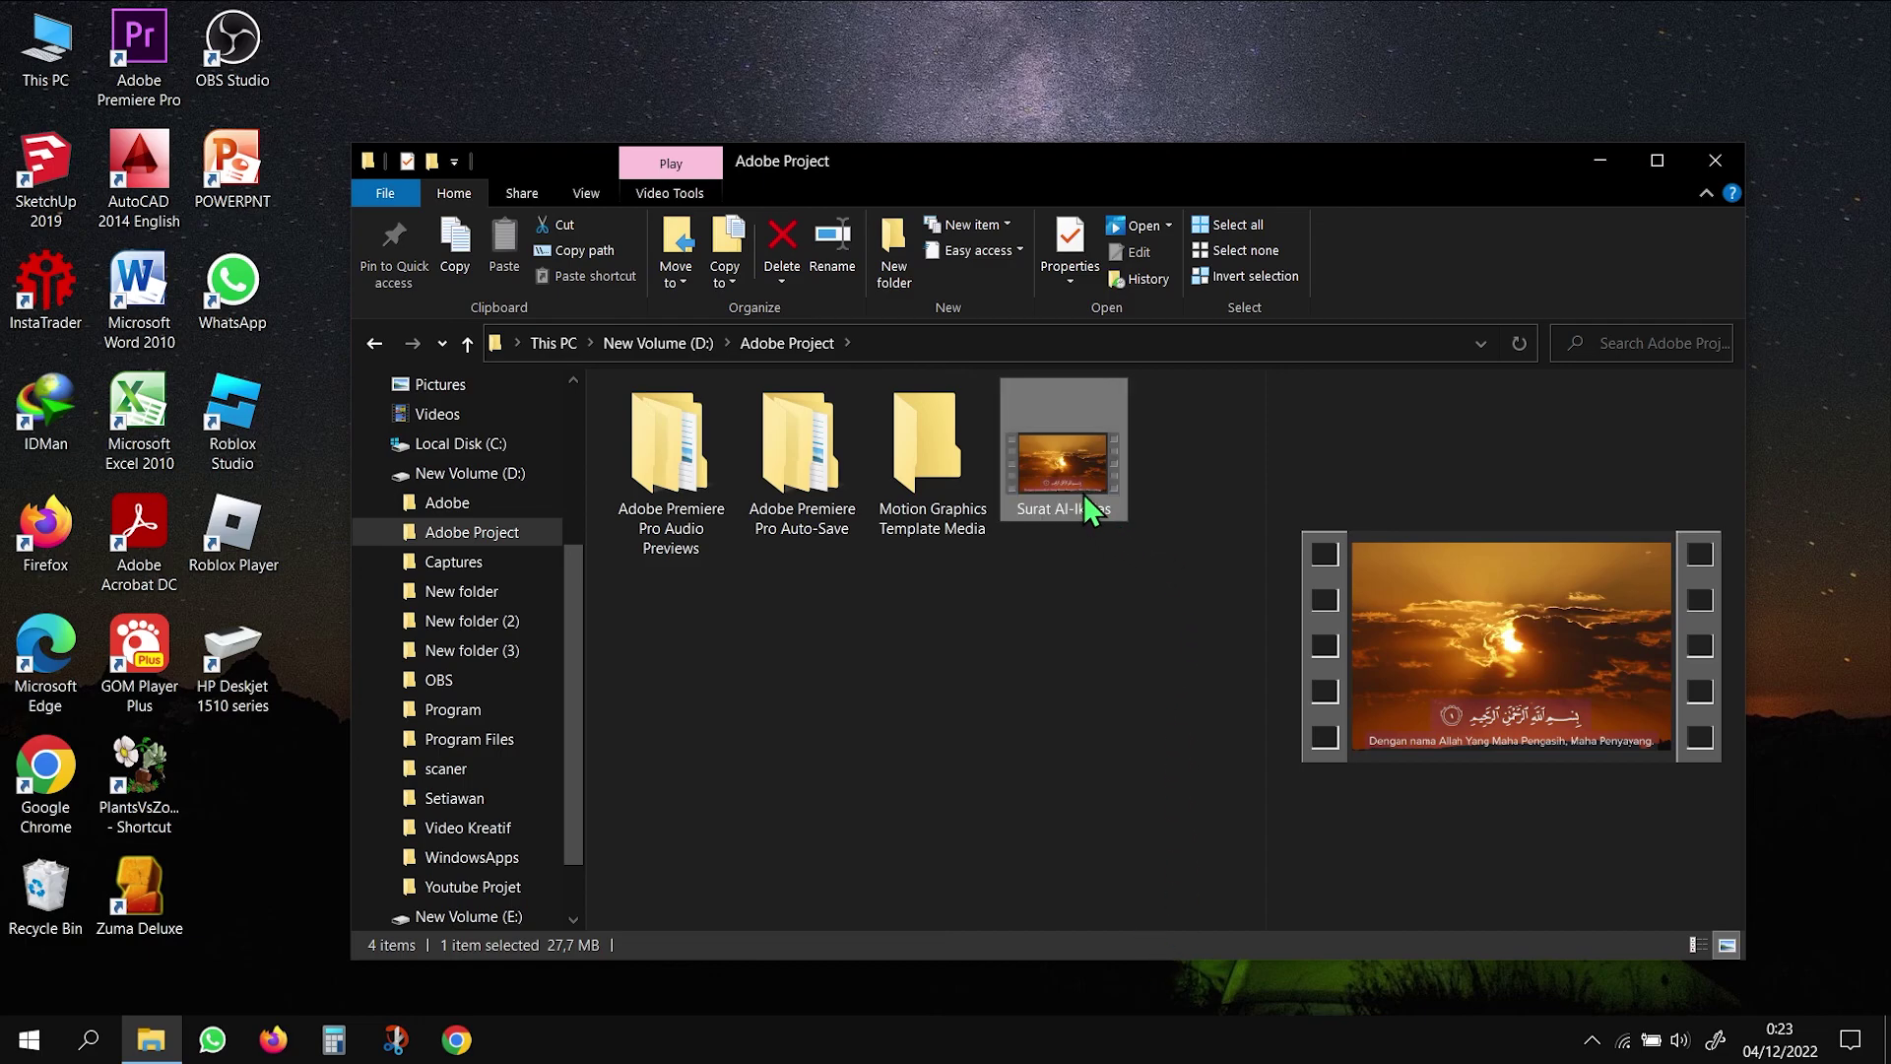
double_click(1088, 508)
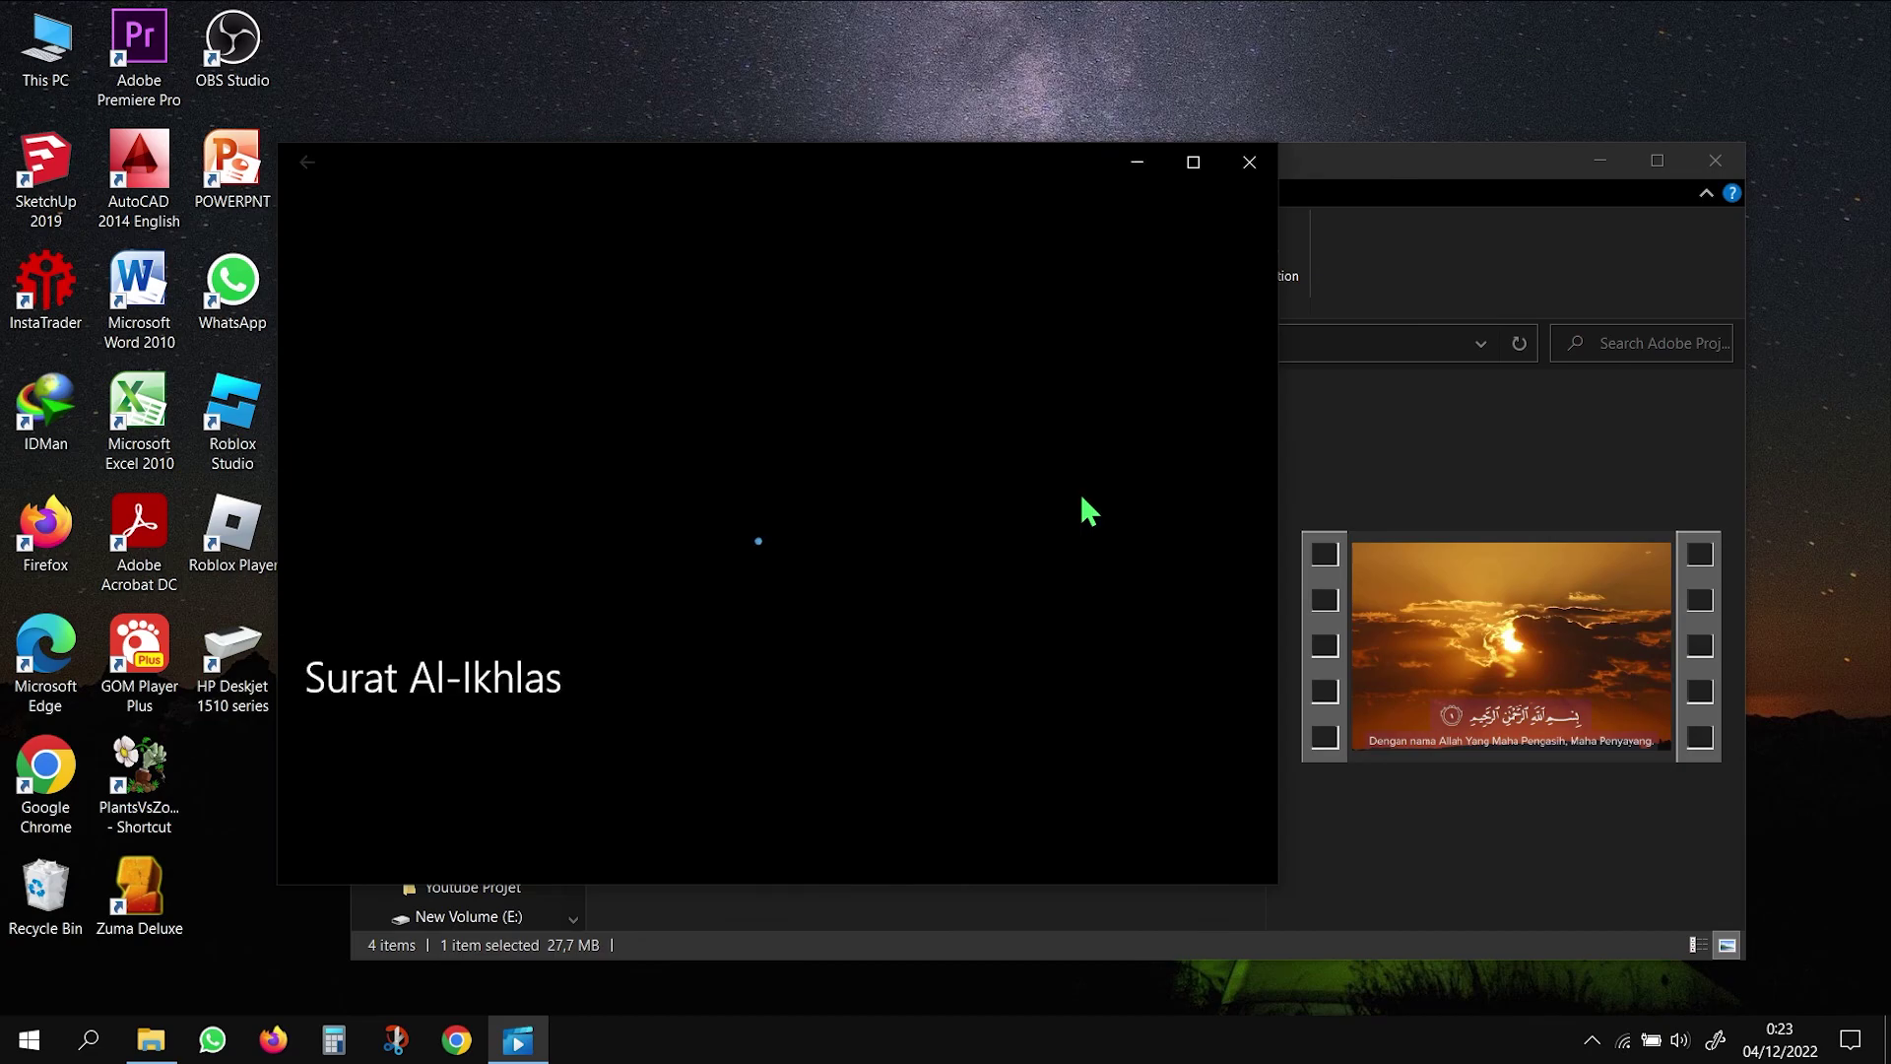